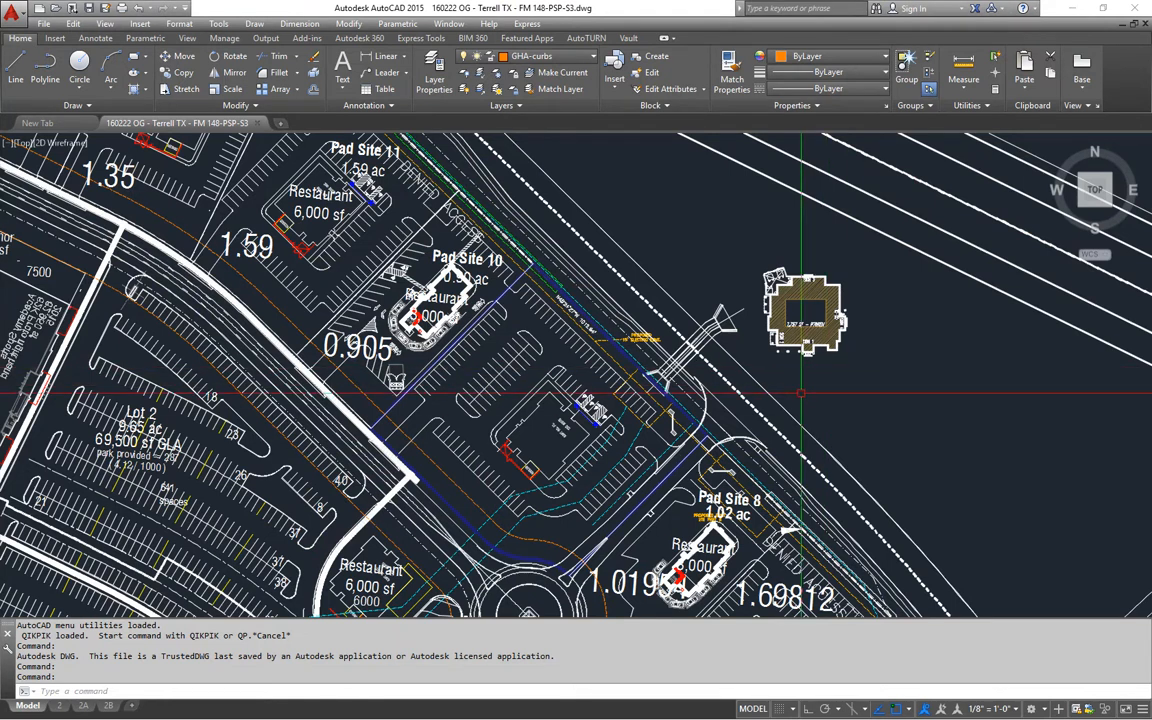
- Examine the overall site plan and the parking and building layout of the pad site between Pad Sites 10 and 8
{"action": "middle_click_drag", "start_coordinate": [938, 369], "coordinate": [906, 335]}
{"action": "scroll", "coordinate": [570, 420], "scroll_direction": "down", "scroll_amount": 8}
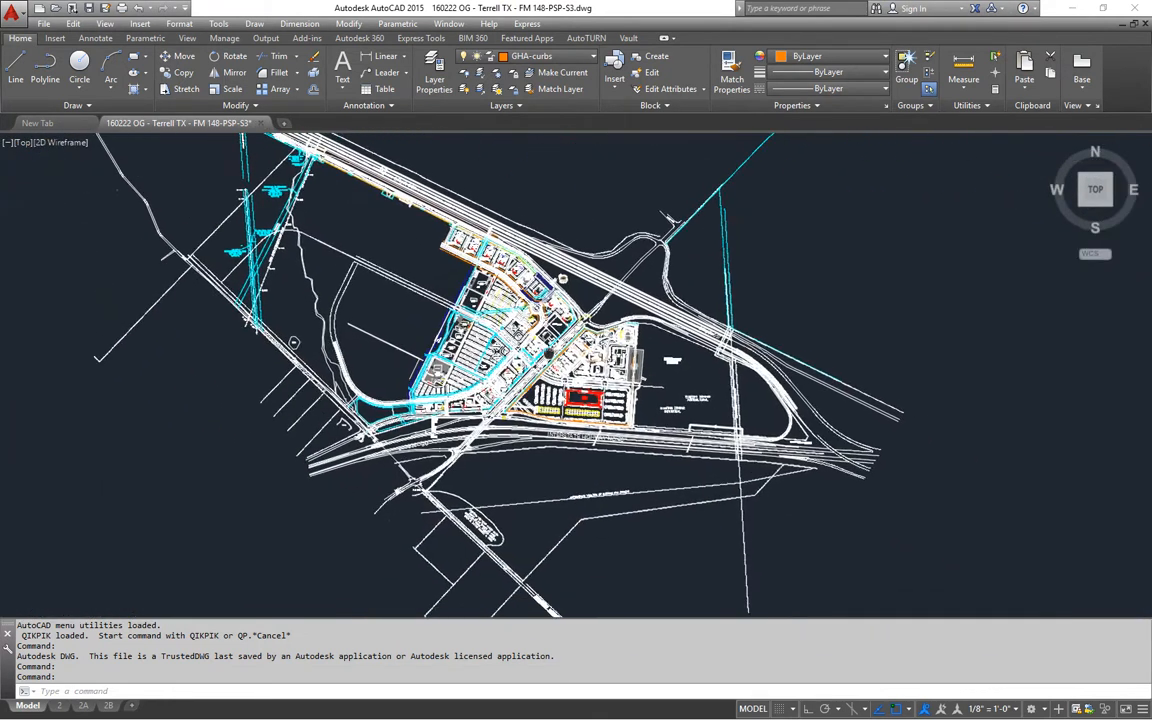
{"action": "scroll", "coordinate": [560, 388], "scroll_direction": "up", "scroll_amount": 5}
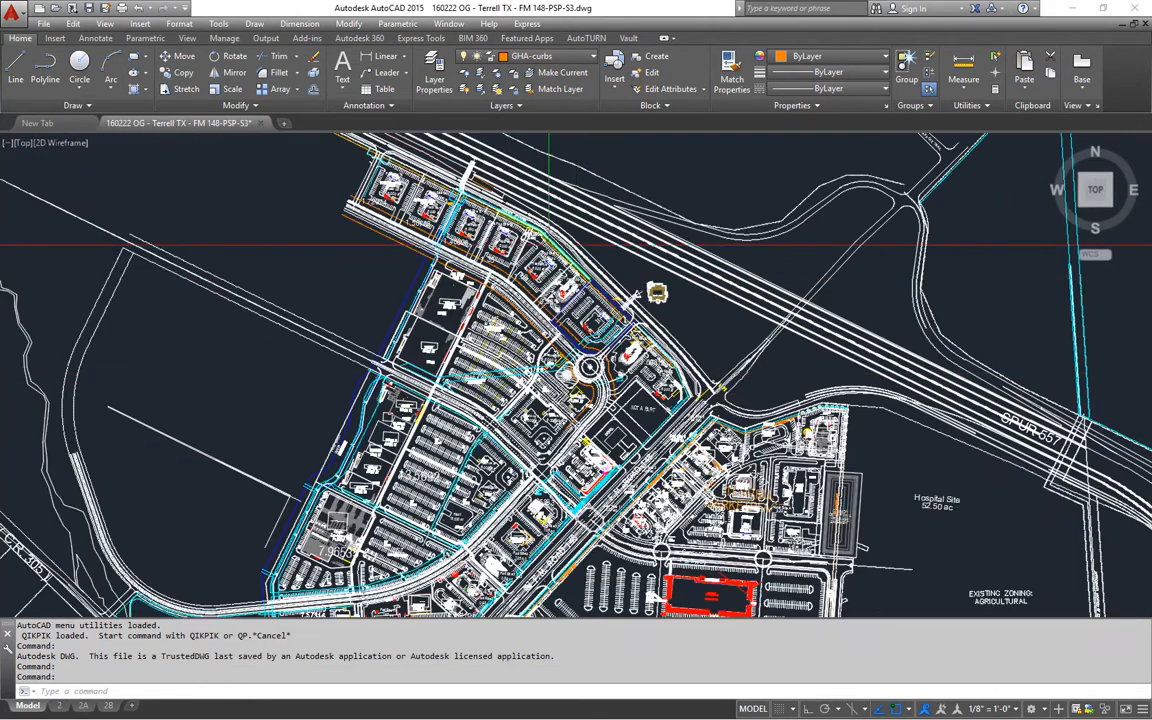
{"action": "mouse_move", "coordinate": [500, 372]}
{"action": "middle_mouse_down"}
{"action": "mouse_move", "coordinate": [504, 551]}
{"action": "mouse_move", "coordinate": [503, 509]}
{"action": "middle_mouse_up"}
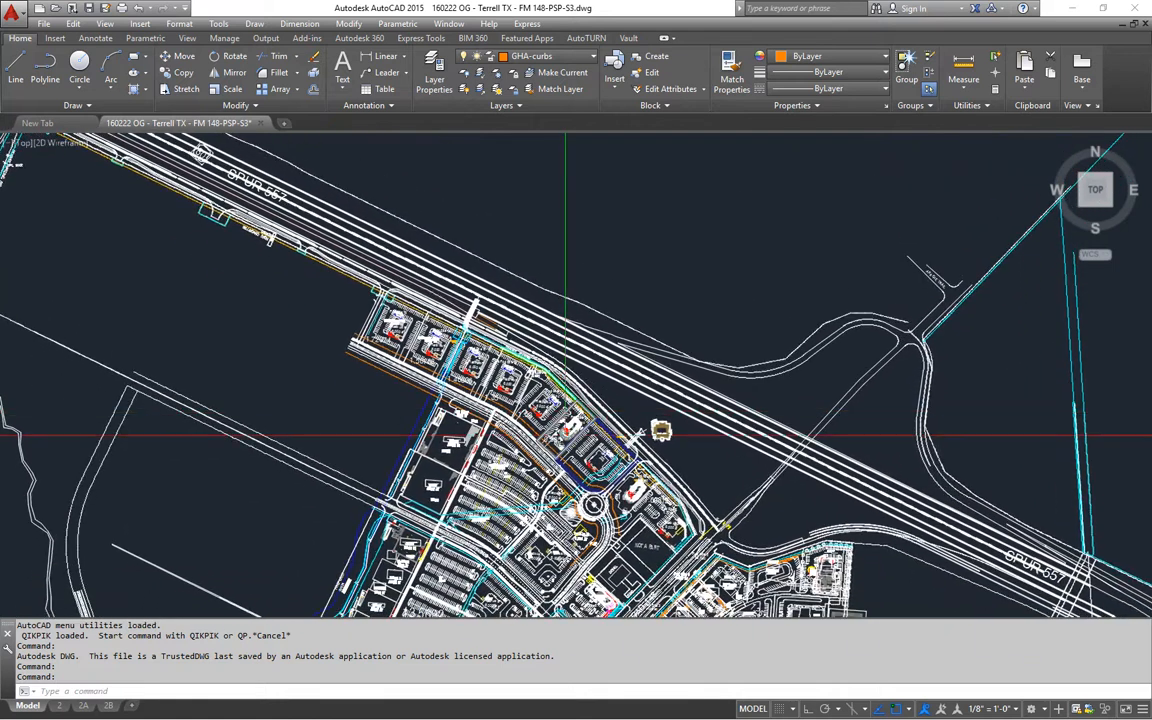
{"action": "scroll", "coordinate": [615, 500], "scroll_direction": "up", "scroll_amount": 5}
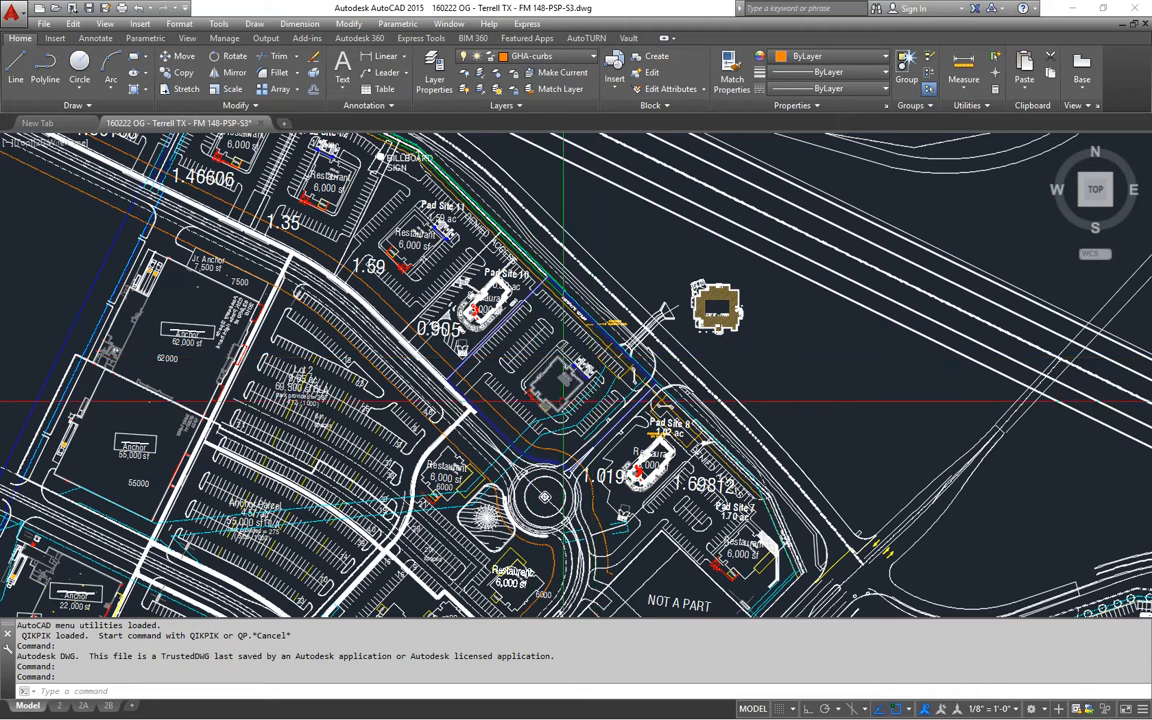
{"action": "scroll", "coordinate": [555, 380], "scroll_direction": "up", "scroll_amount": 5}
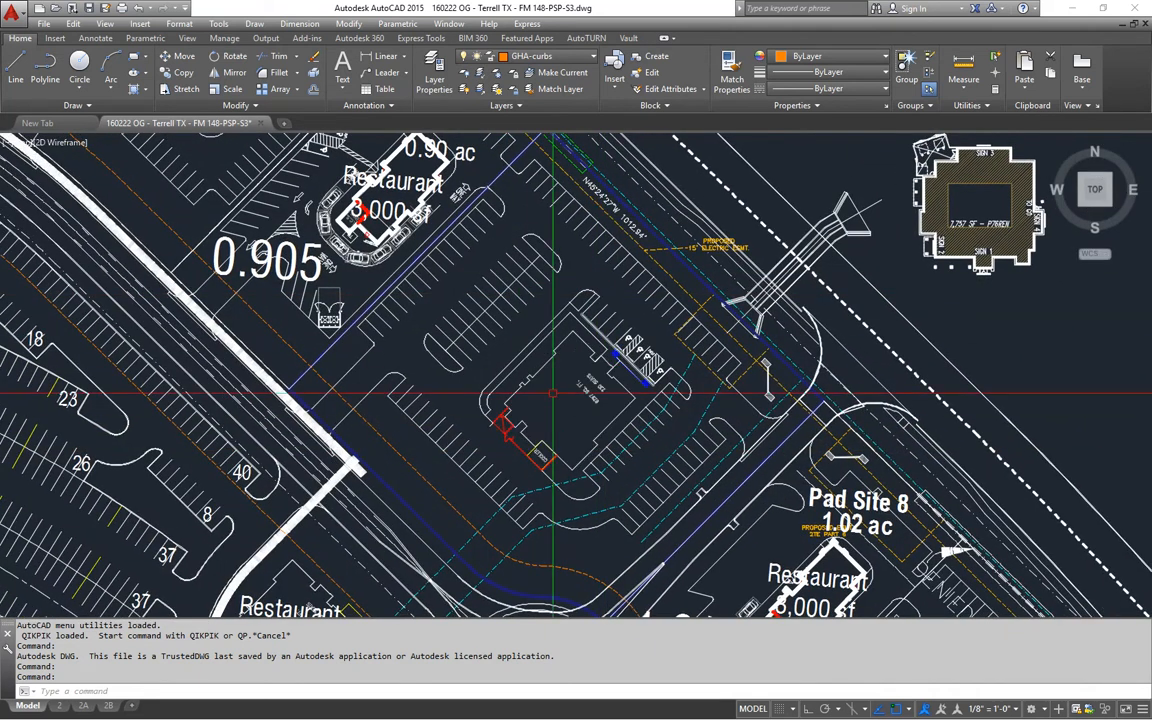
{"action": "scroll", "coordinate": [366, 502], "scroll_direction": "down", "scroll_amount": 3}
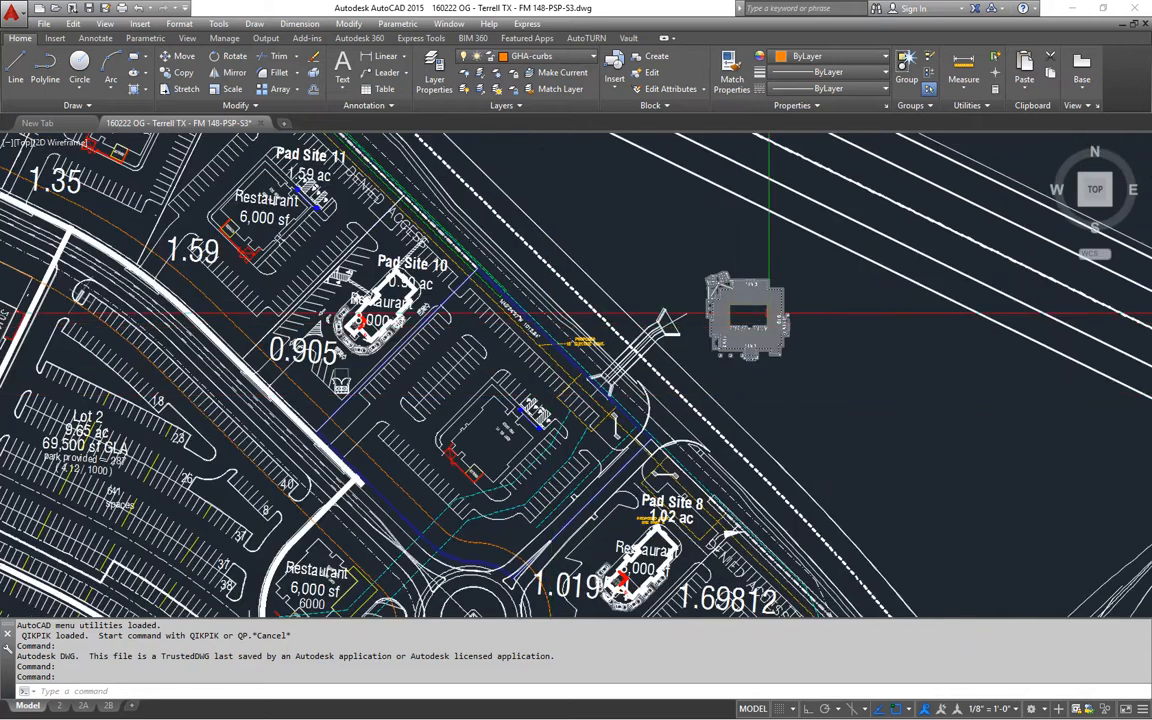
{"action": "middle_click_drag", "start_coordinate": [744, 320], "coordinate": [774, 297]}
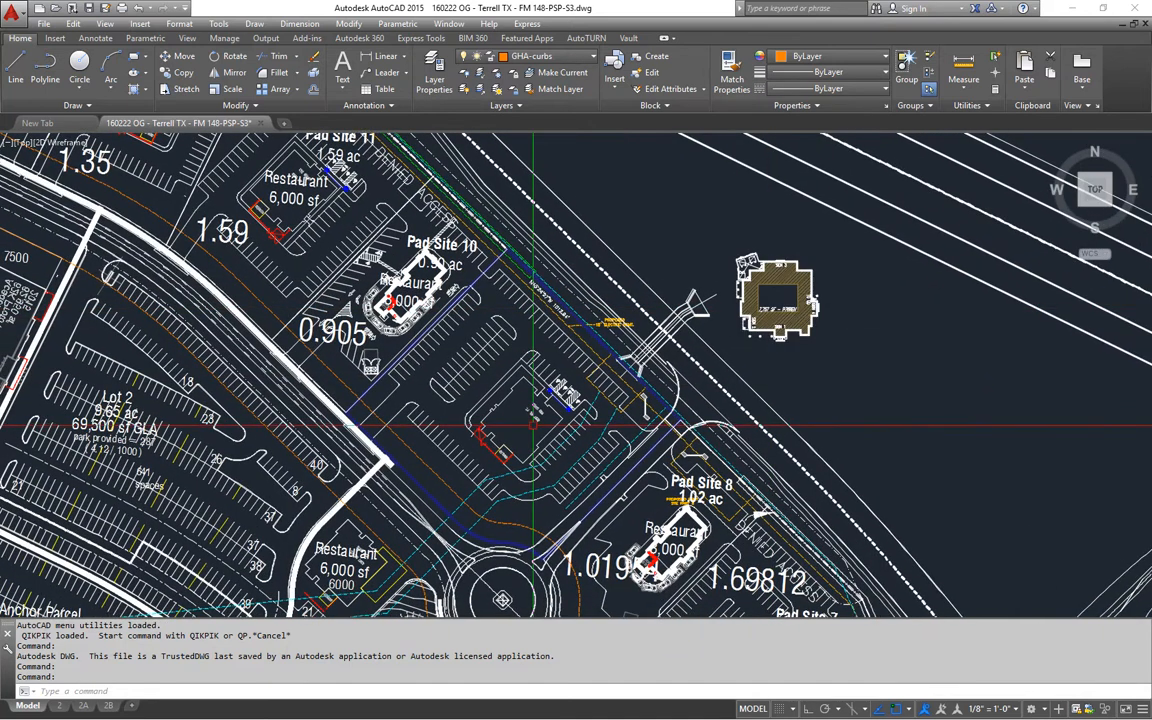
{"action": "middle_click_drag", "start_coordinate": [533, 416], "coordinate": [554, 378]}
{"action": "scroll", "coordinate": [553, 378], "scroll_direction": "up", "scroll_amount": 2}
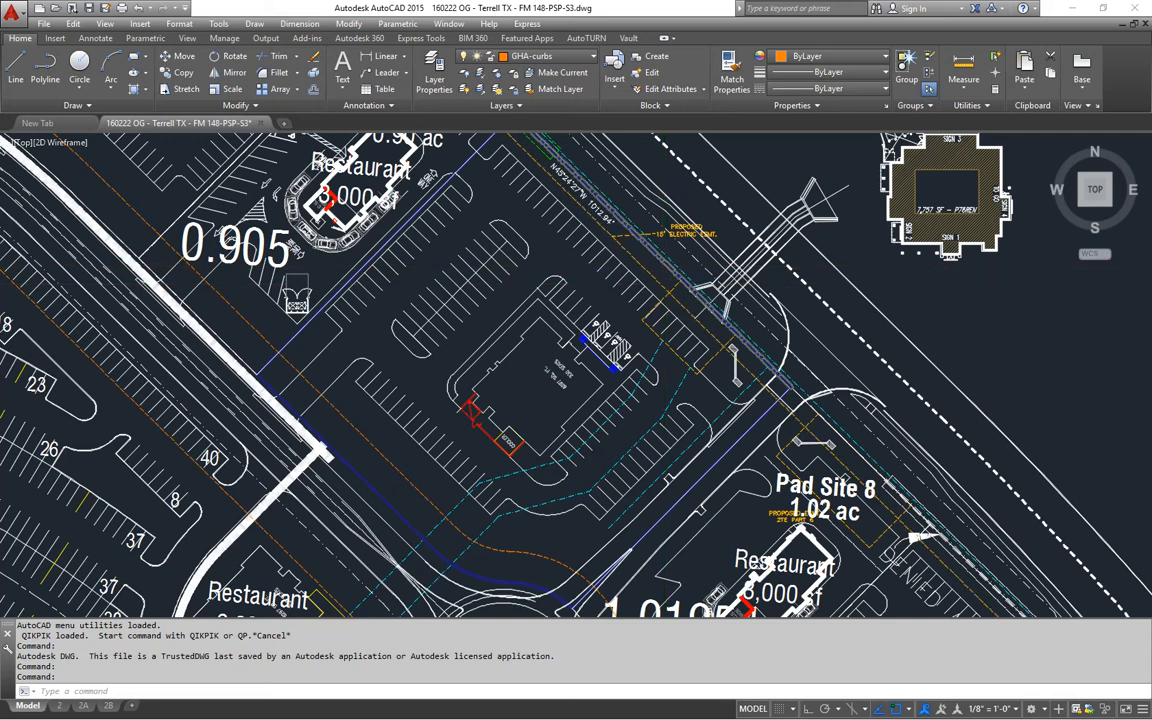
{"action": "scroll", "coordinate": [900, 442], "scroll_direction": "up", "scroll_amount": 2}
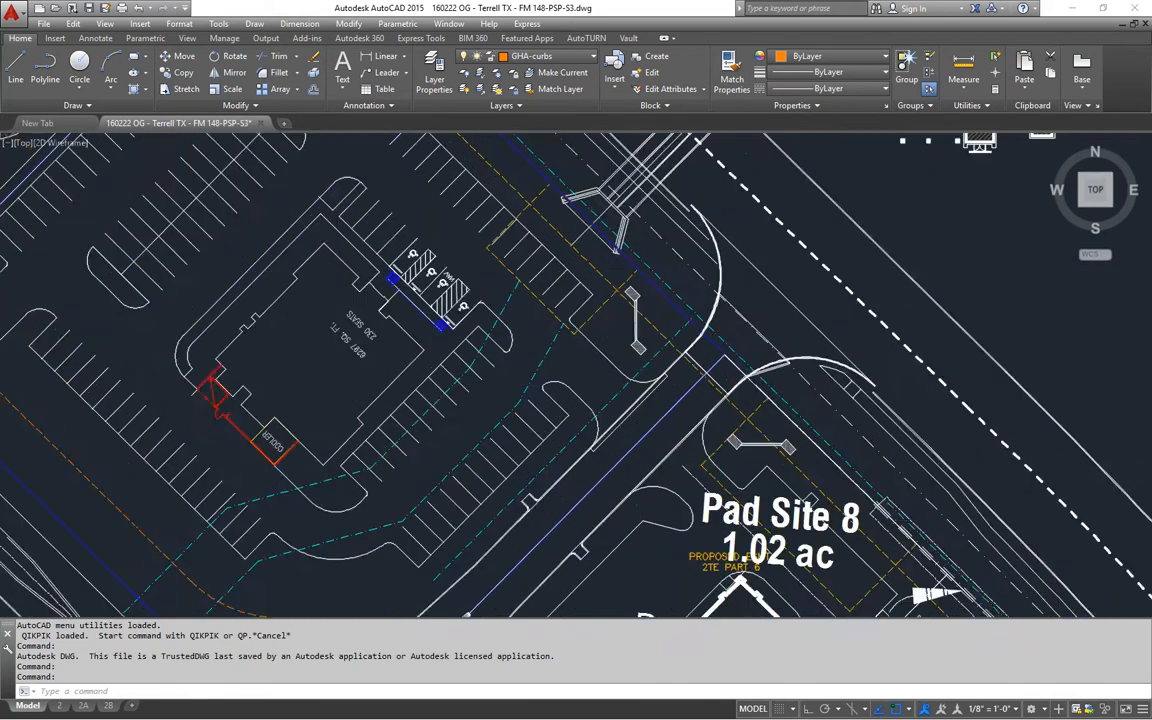
- Explode the AREA outline at the pad site's corner by Pad Site 8 and erase its segment along that side
{"action": "scroll", "coordinate": [730, 378], "scroll_direction": "up", "scroll_amount": 2}
{"action": "type", "text": "x"}
{"action": "key", "text": "Return"}
{"action": "left_click", "coordinate": [728, 362]}
{"action": "key", "text": "Escape"}
{"action": "left_click", "coordinate": [730, 378]}
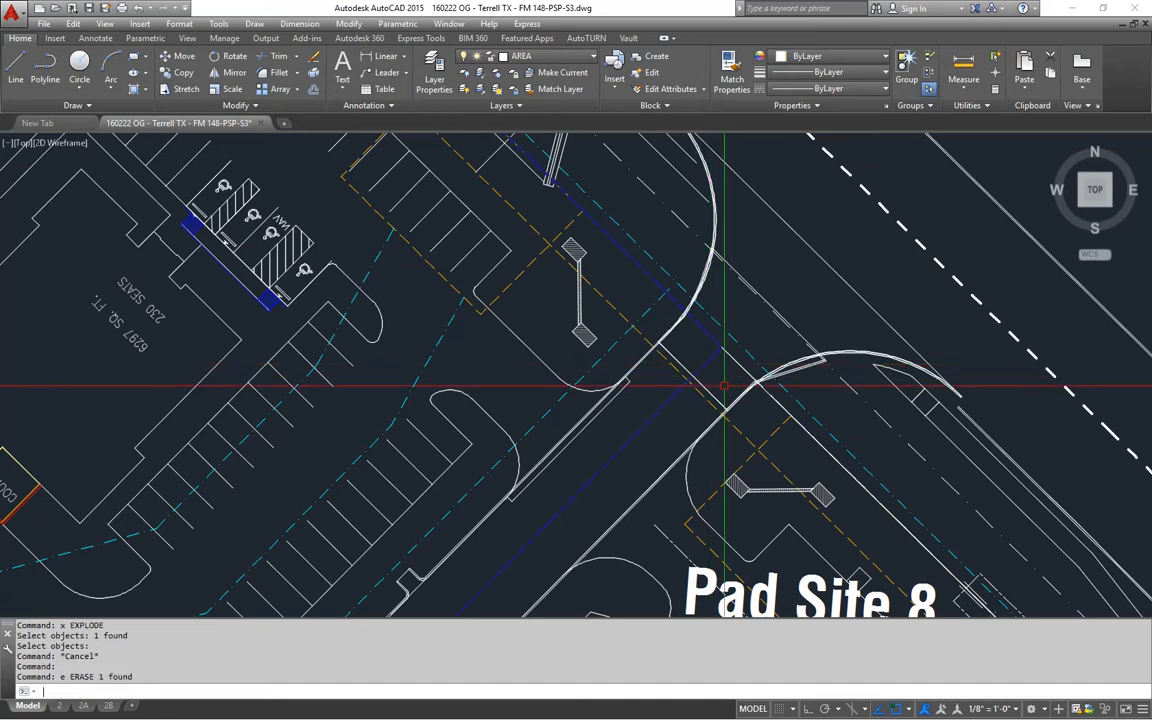
{"action": "type", "text": "e"}
{"action": "key", "text": "Return"}
- Isolate the SIDEWALK layer using the wide sidewalk strip across the street frontage of the pad site
{"action": "scroll", "coordinate": [730, 378], "scroll_direction": "down", "scroll_amount": 5}
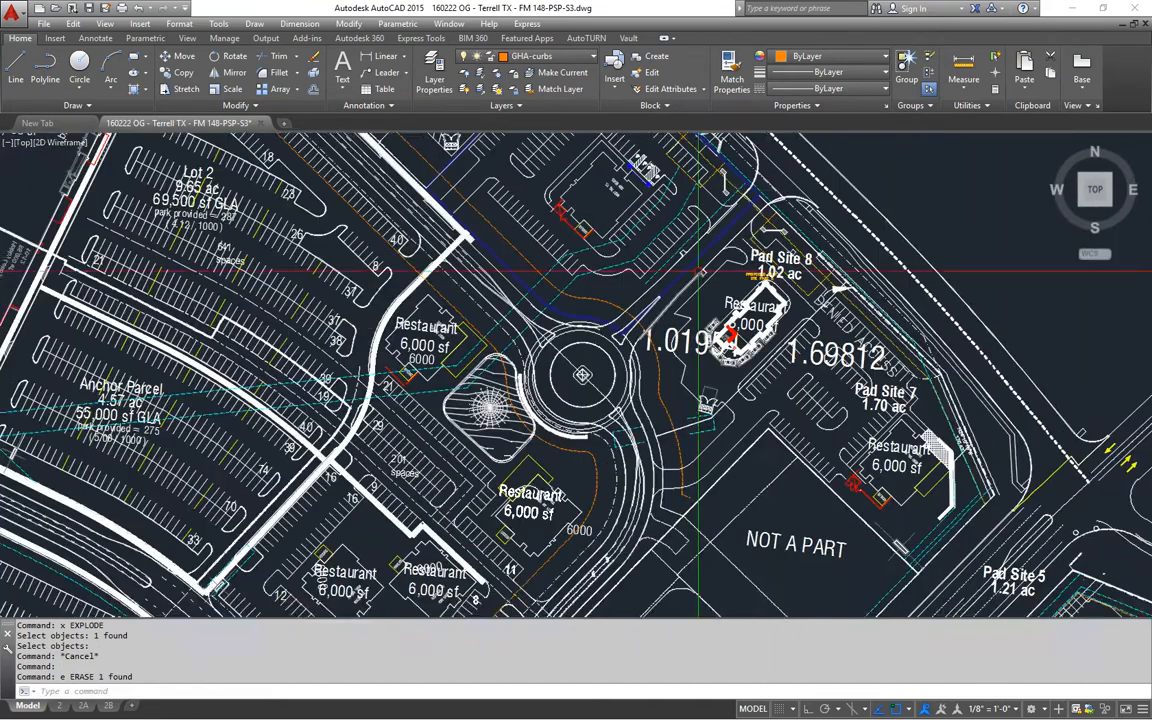
{"action": "middle_click_drag", "start_coordinate": [698, 270], "coordinate": [659, 403]}
{"action": "scroll", "coordinate": [478, 418], "scroll_direction": "up", "scroll_amount": 2}
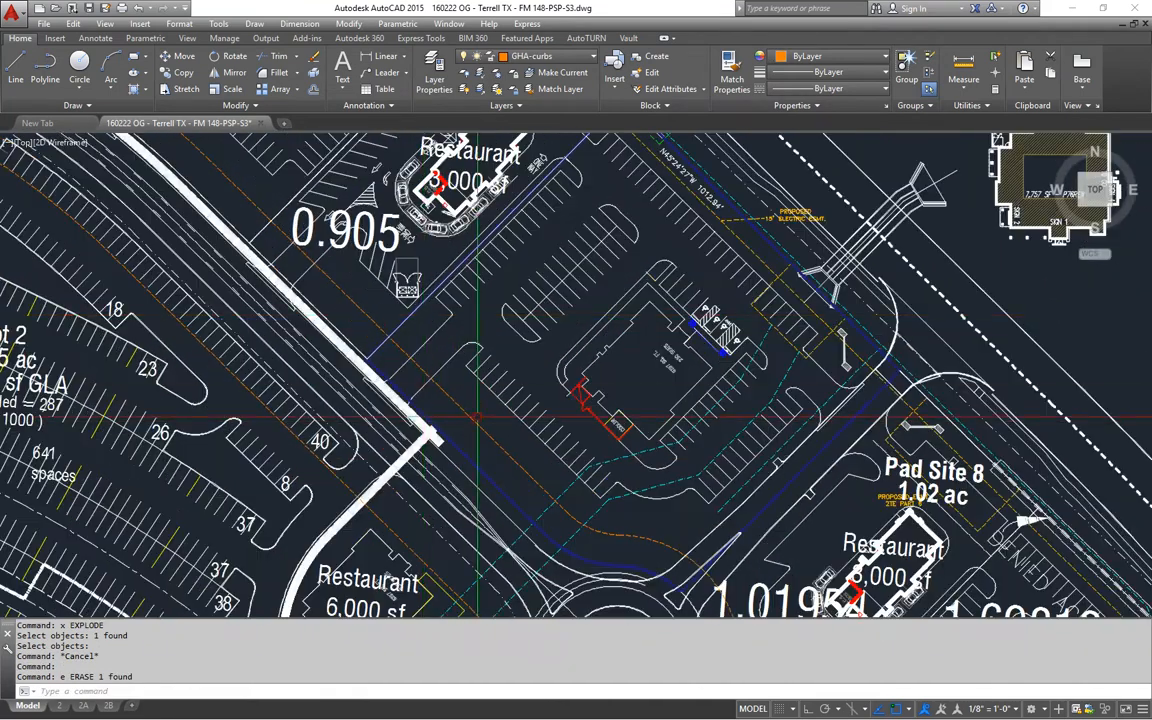
{"action": "middle_click_drag", "start_coordinate": [478, 418], "coordinate": [472, 430]}
{"action": "scroll", "coordinate": [436, 438], "scroll_direction": "up", "scroll_amount": 5}
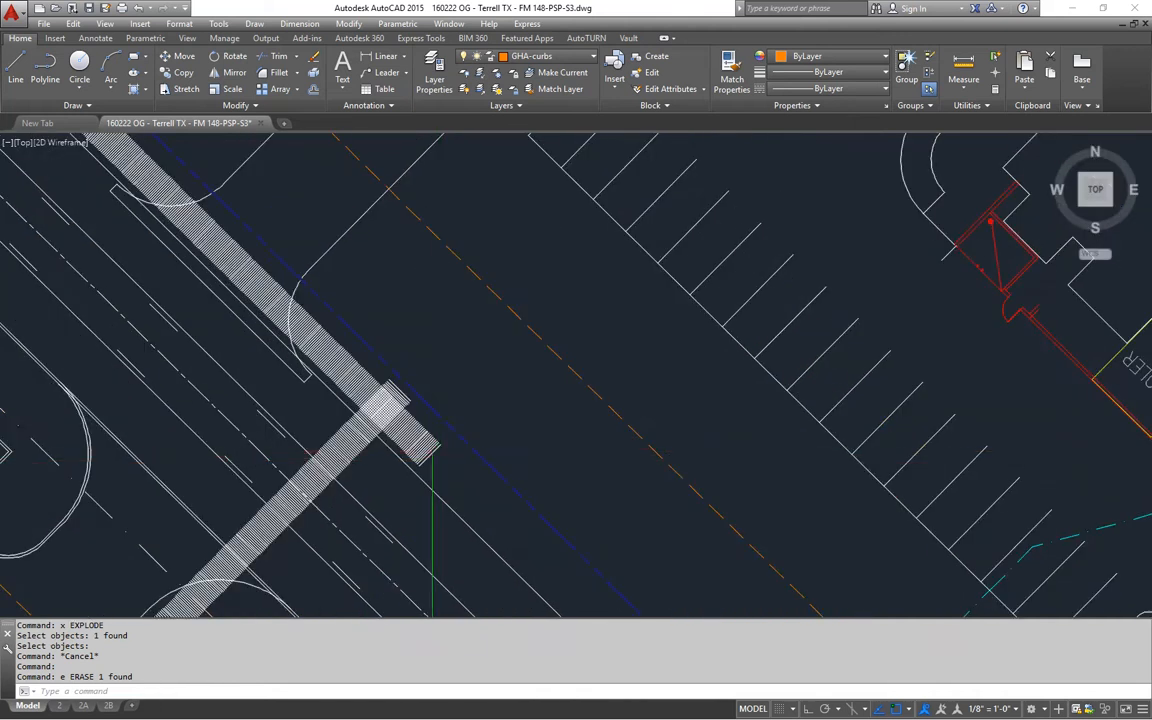
{"action": "key", "text": "Escape"}
{"action": "key", "text": "Escape"}
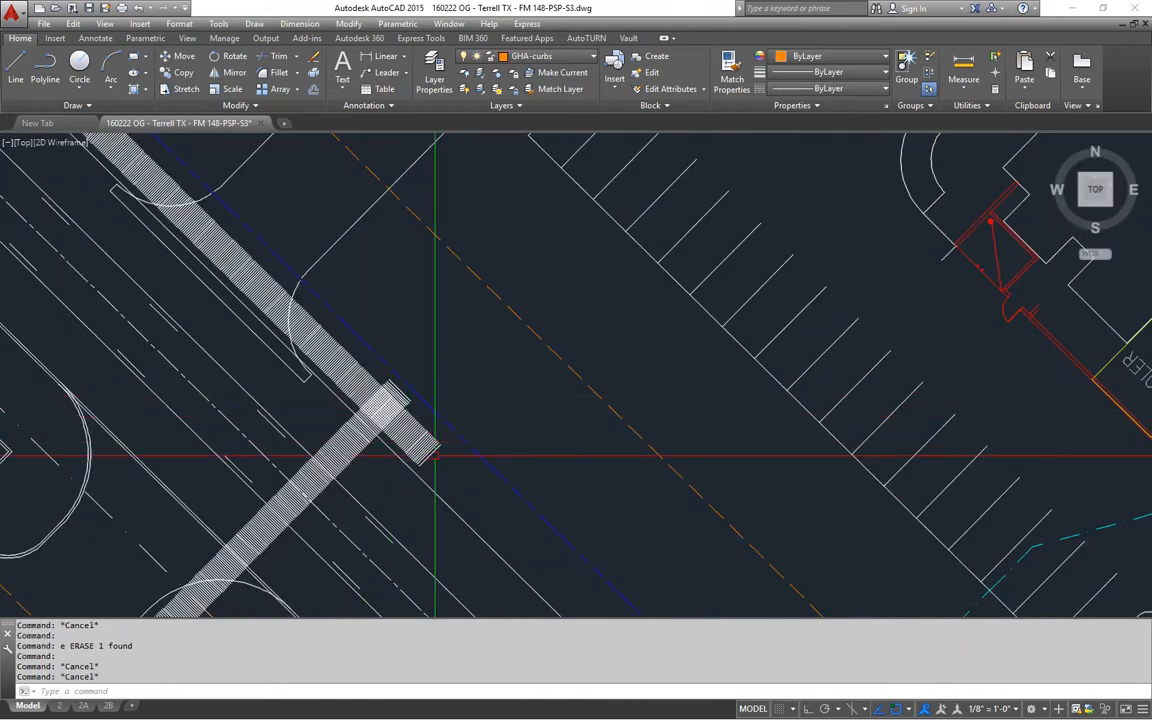
{"action": "key", "text": "Return"}
{"action": "left_click", "coordinate": [432, 440]}
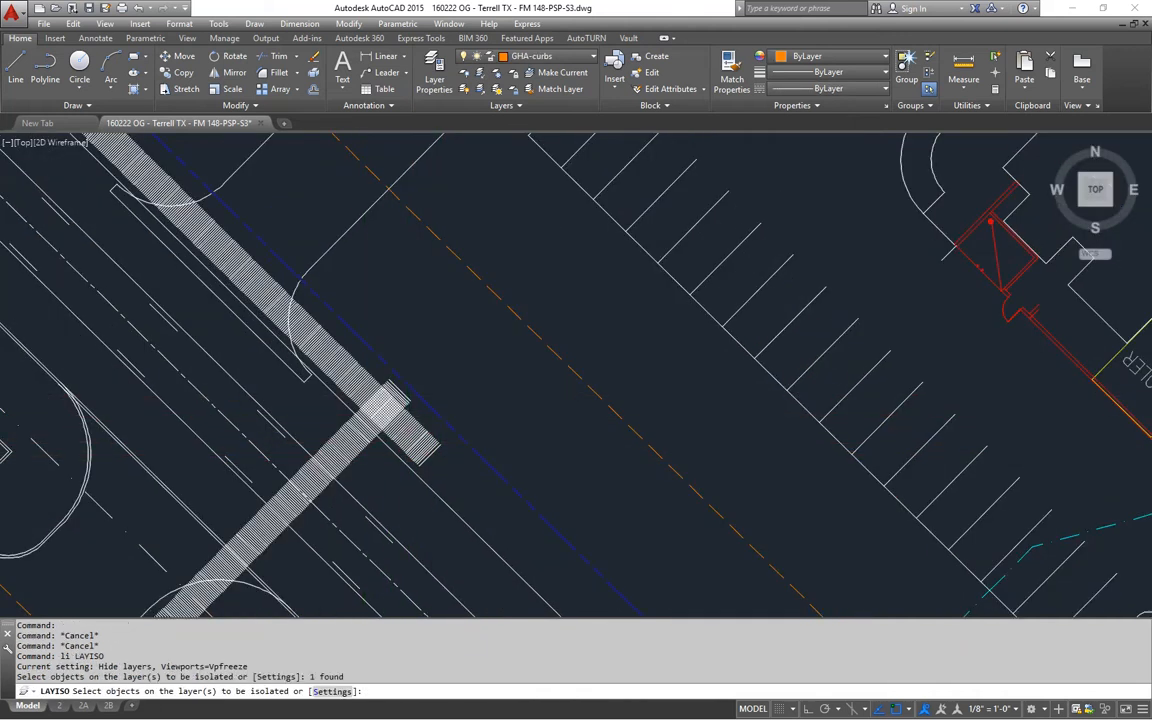
{"action": "key", "text": "Return"}
- Explode all objects on the isolated SIDEWALK layer
{"action": "scroll", "coordinate": [510, 423], "scroll_direction": "down", "scroll_amount": 6}
{"action": "key", "text": "Escape"}
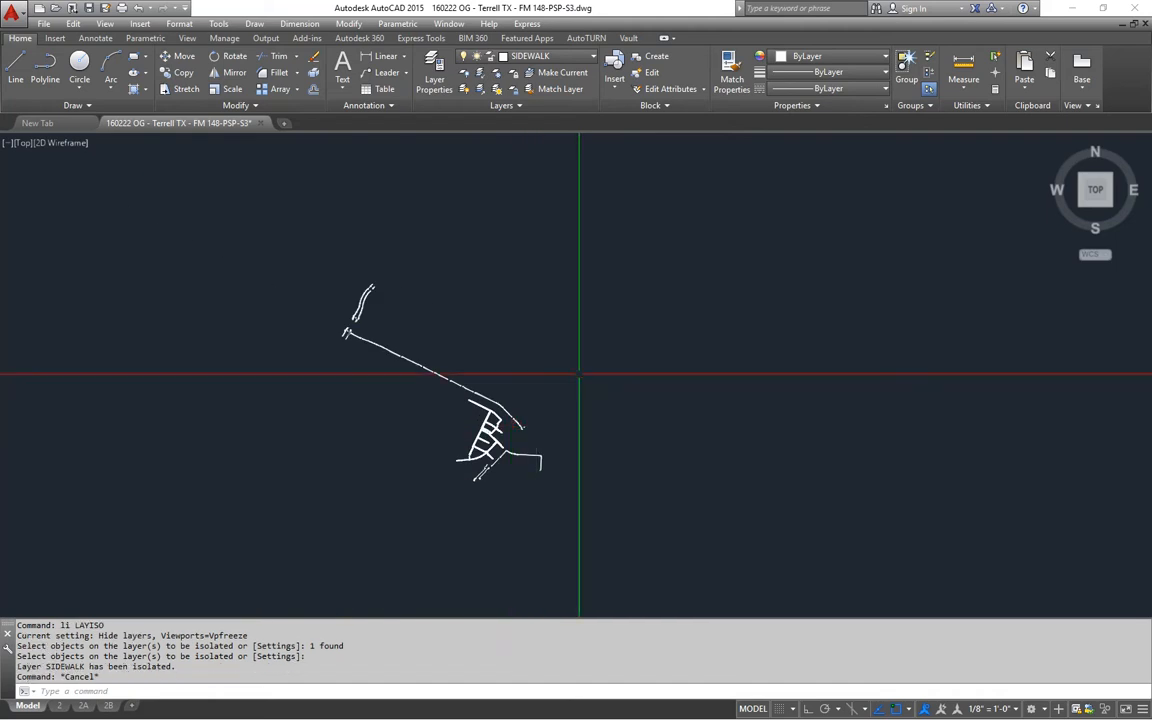
{"action": "type", "text": "x"}
{"action": "key", "text": "Return"}
{"action": "left_click", "coordinate": [635, 239]}
{"action": "left_click", "coordinate": [170, 548]}
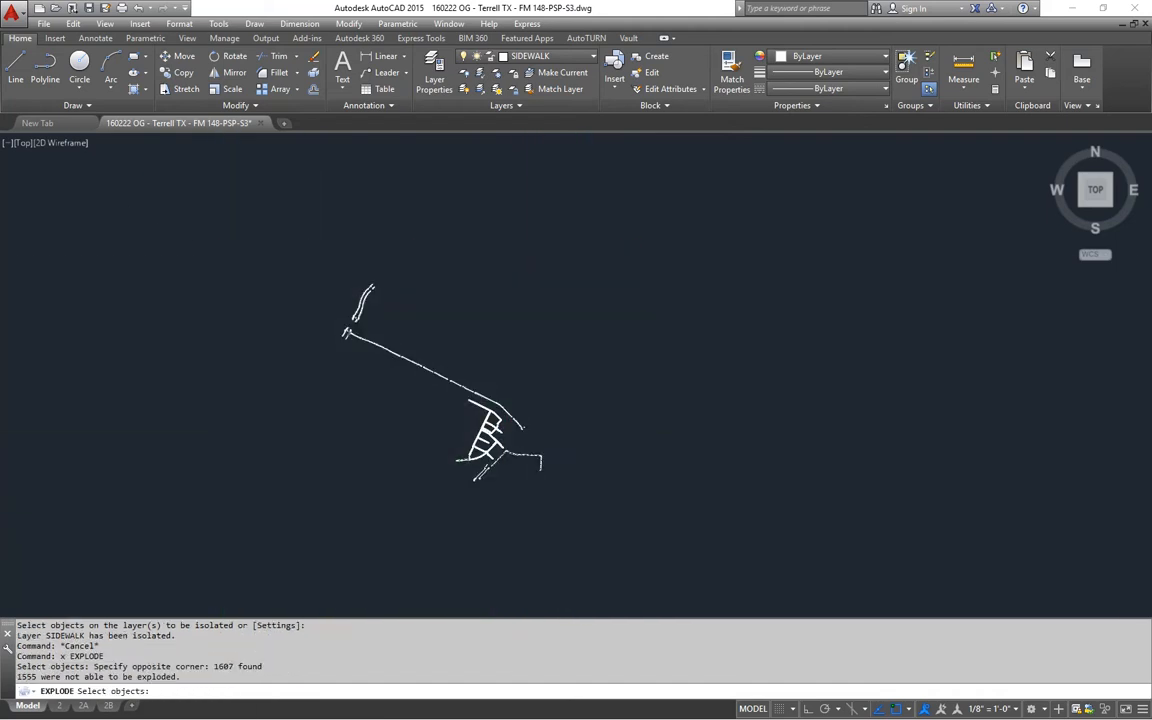
{"action": "key", "text": "Return"}
{"action": "scroll", "coordinate": [517, 411], "scroll_direction": "up", "scroll_amount": 8}
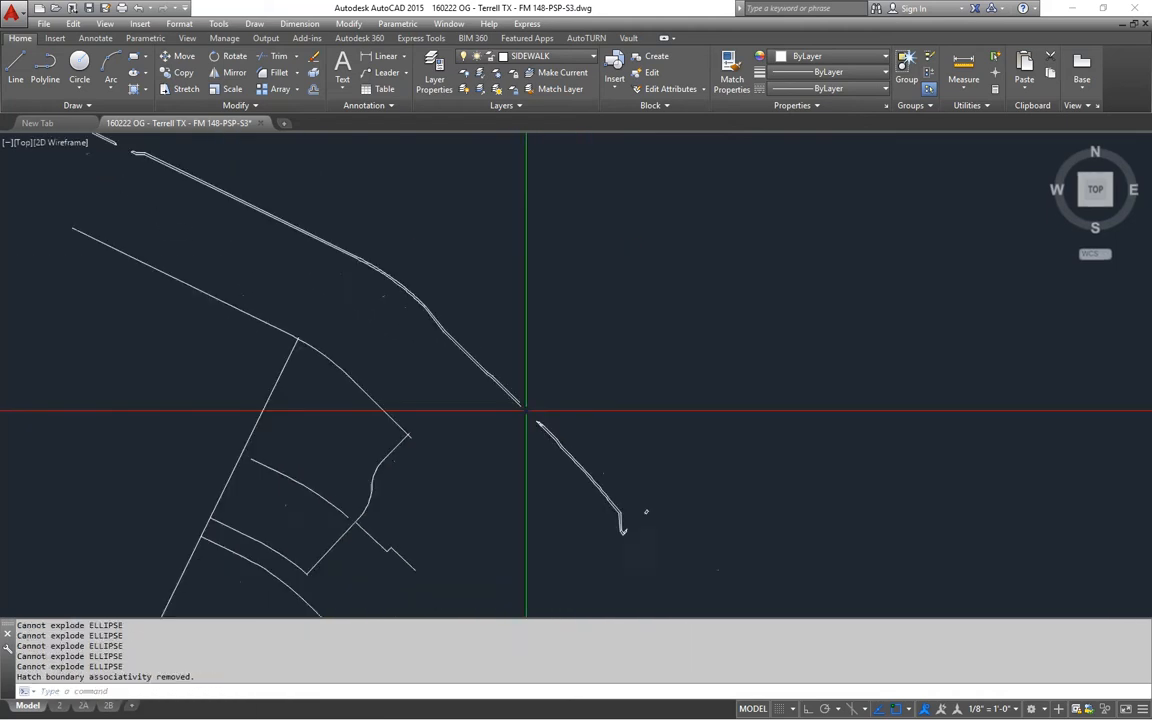
{"action": "scroll", "coordinate": [544, 438], "scroll_direction": "down", "scroll_amount": 2}
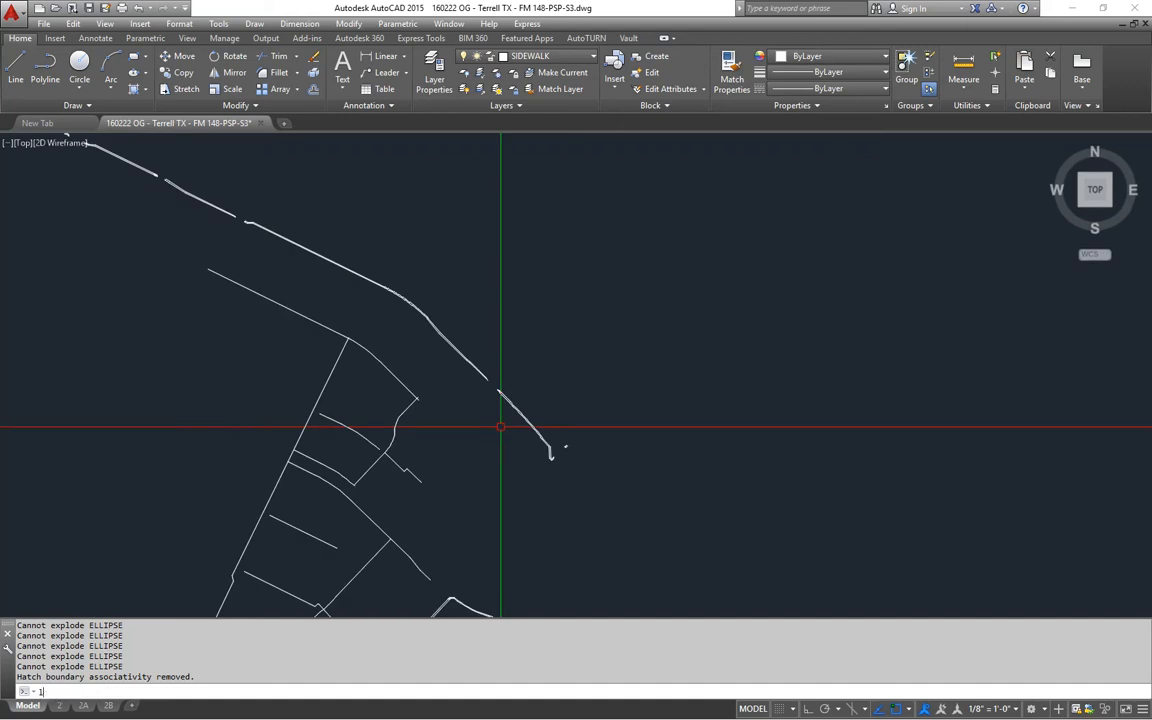
- Turn all of the drawing's layers back on
{"action": "type", "text": "lo"}
{"action": "key", "text": "Return"}
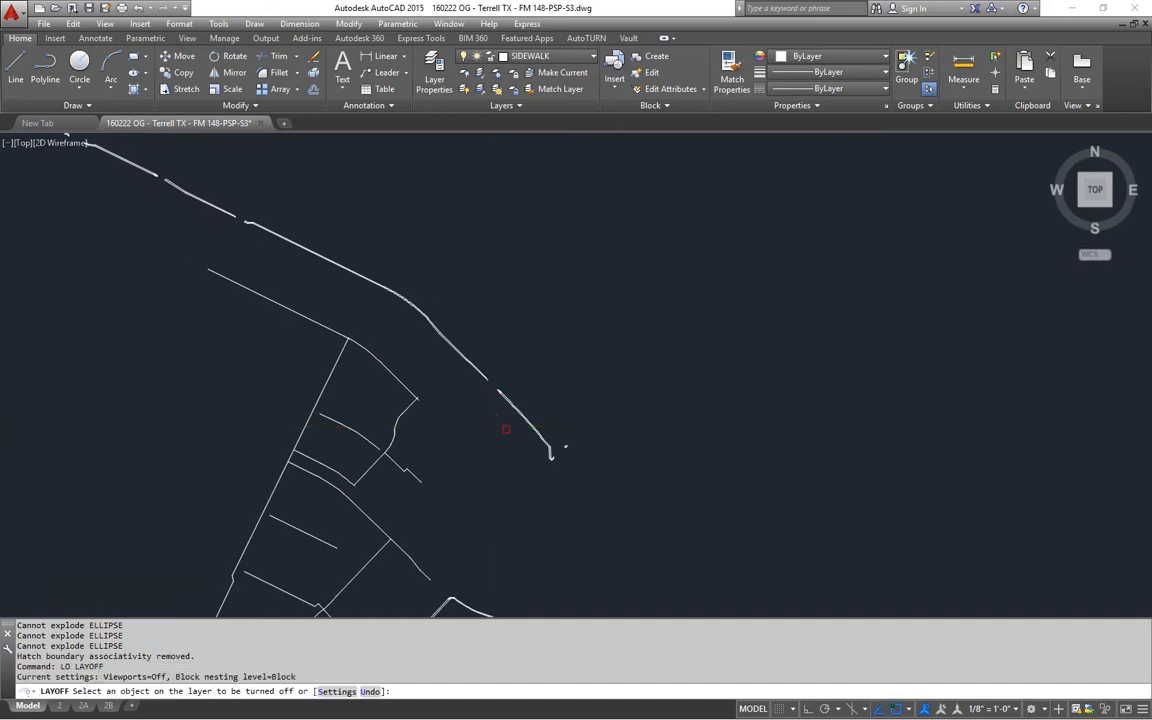
{"action": "key", "text": "Escape"}
{"action": "type", "text": "lon"}
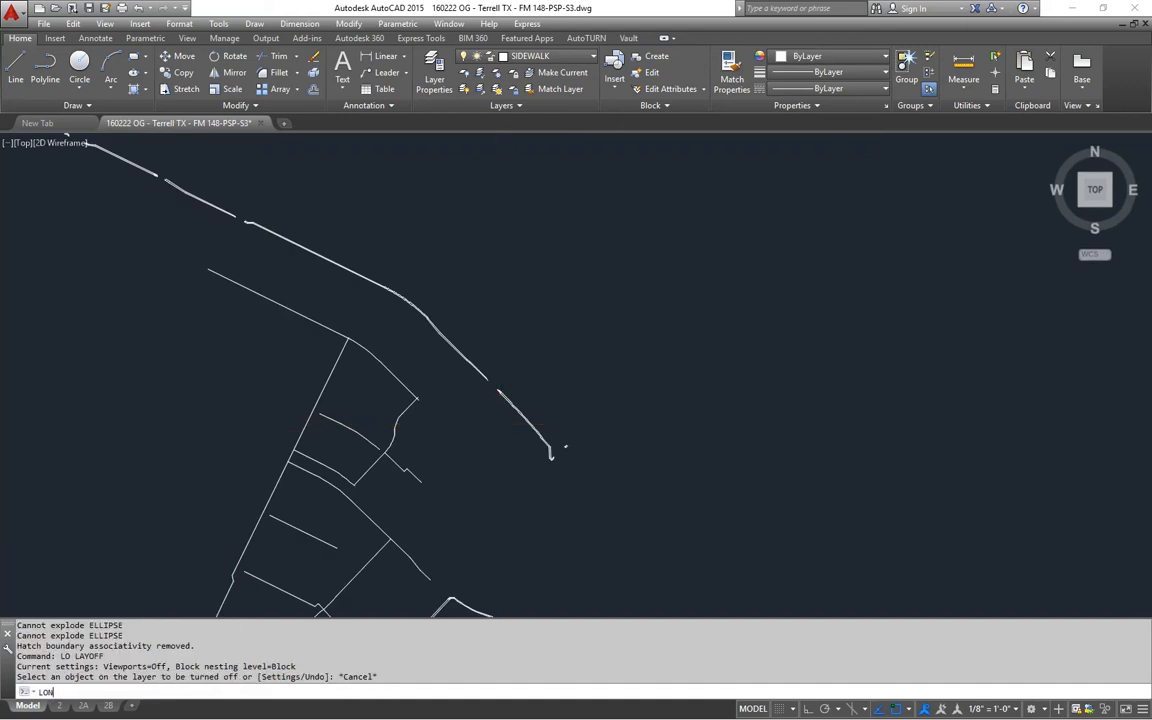
{"action": "key", "text": "Return"}
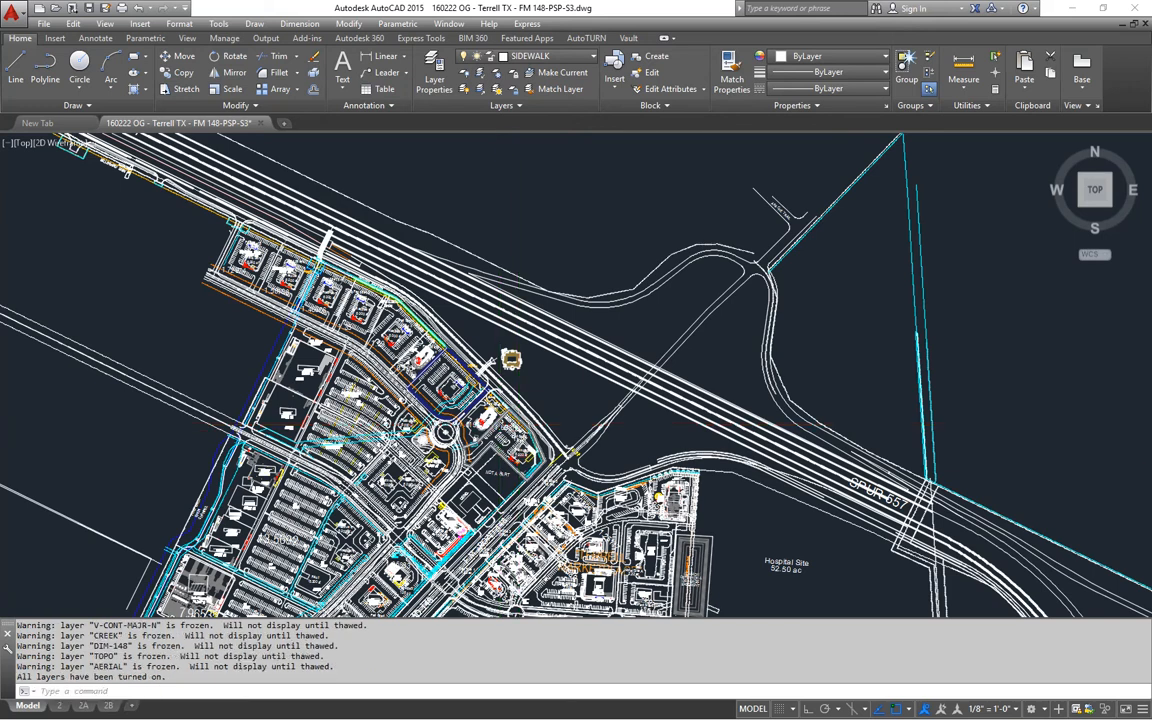
- Explode the outline overlapping the lot boundary beside Pad Site 10 and erase its segment along that side
{"action": "scroll", "coordinate": [300, 380], "scroll_direction": "up", "scroll_amount": 2}
{"action": "scroll", "coordinate": [602, 380], "scroll_direction": "up", "scroll_amount": 5}
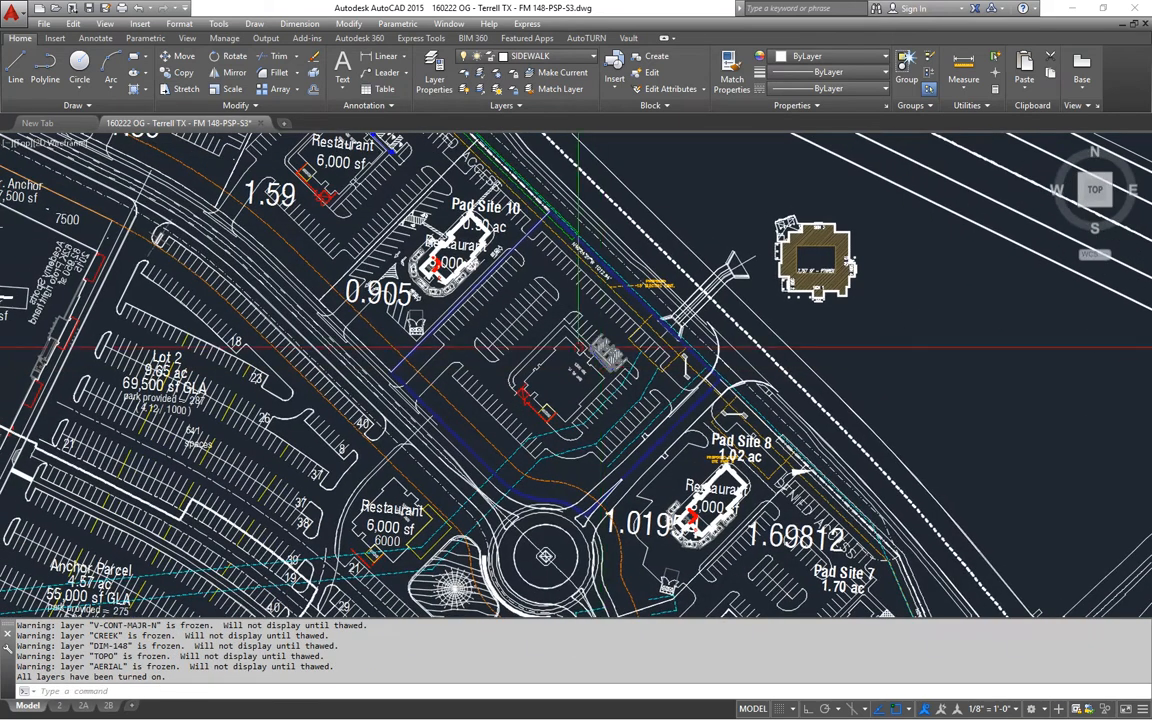
{"action": "scroll", "coordinate": [590, 363], "scroll_direction": "up", "scroll_amount": 2}
{"action": "middle_click_drag", "start_coordinate": [528, 322], "coordinate": [515, 354]}
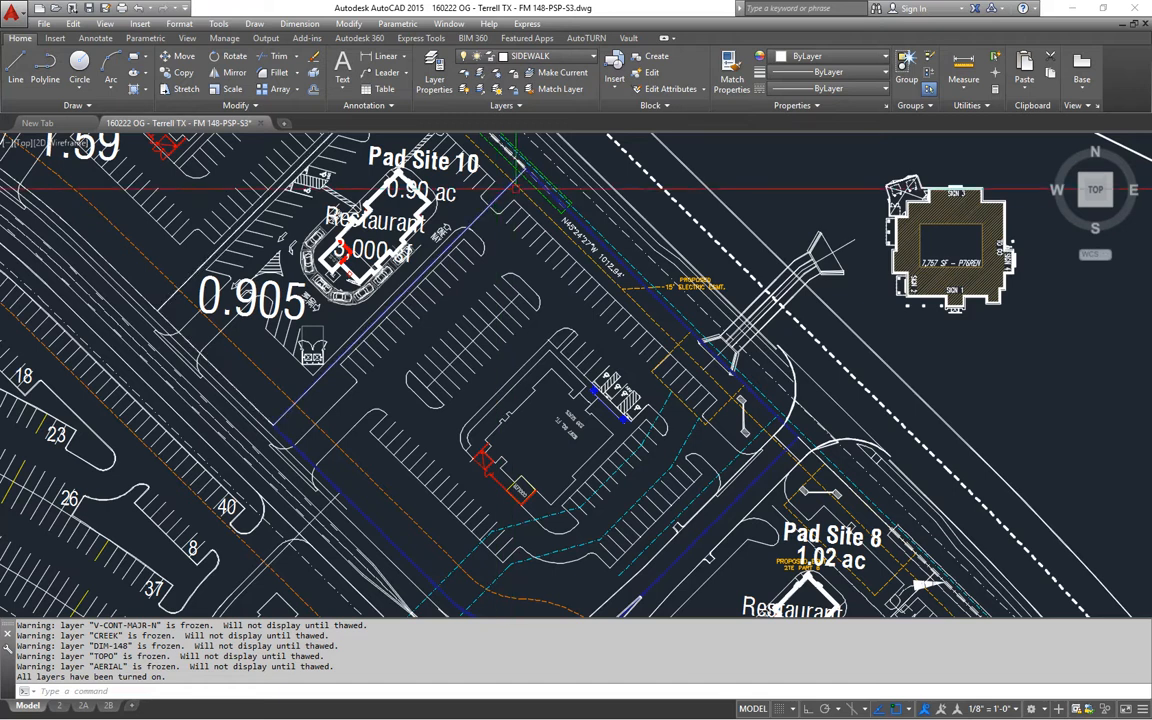
{"action": "scroll", "coordinate": [515, 200], "scroll_direction": "up", "scroll_amount": 5}
{"action": "type", "text": "x"}
{"action": "key", "text": "Return"}
{"action": "left_click", "coordinate": [477, 180]}
{"action": "key", "text": "Return"}
{"action": "left_click", "coordinate": [474, 184]}
{"action": "type", "text": "e"}
{"action": "key", "text": "Return"}
- Explode the proposed 15' electric easement line along the pad site's highway-side boundary
{"action": "scroll", "coordinate": [622, 287], "scroll_direction": "down", "scroll_amount": 2}
{"action": "scroll", "coordinate": [621, 286], "scroll_direction": "down", "scroll_amount": 2}
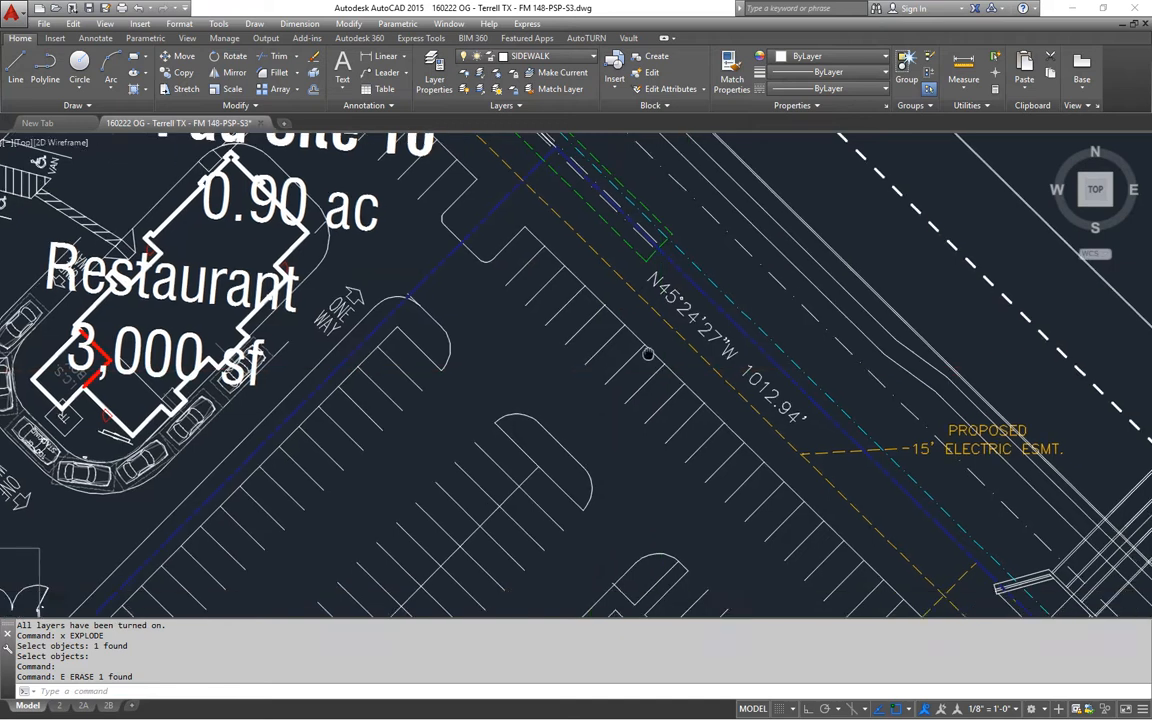
{"action": "scroll", "coordinate": [820, 420], "scroll_direction": "up", "scroll_amount": 2}
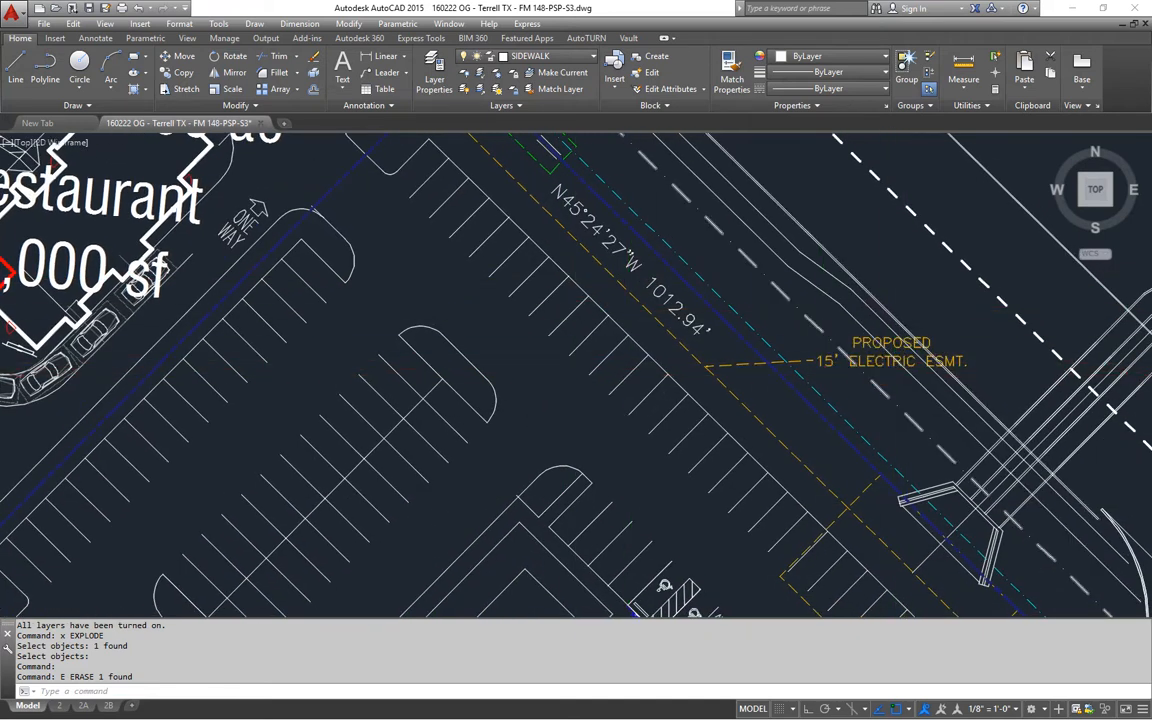
{"action": "middle_click_drag", "start_coordinate": [895, 380], "coordinate": [750, 327]}
{"action": "scroll", "coordinate": [750, 320], "scroll_direction": "down", "scroll_amount": 2}
{"action": "middle_click_drag", "start_coordinate": [773, 462], "coordinate": [728, 362]}
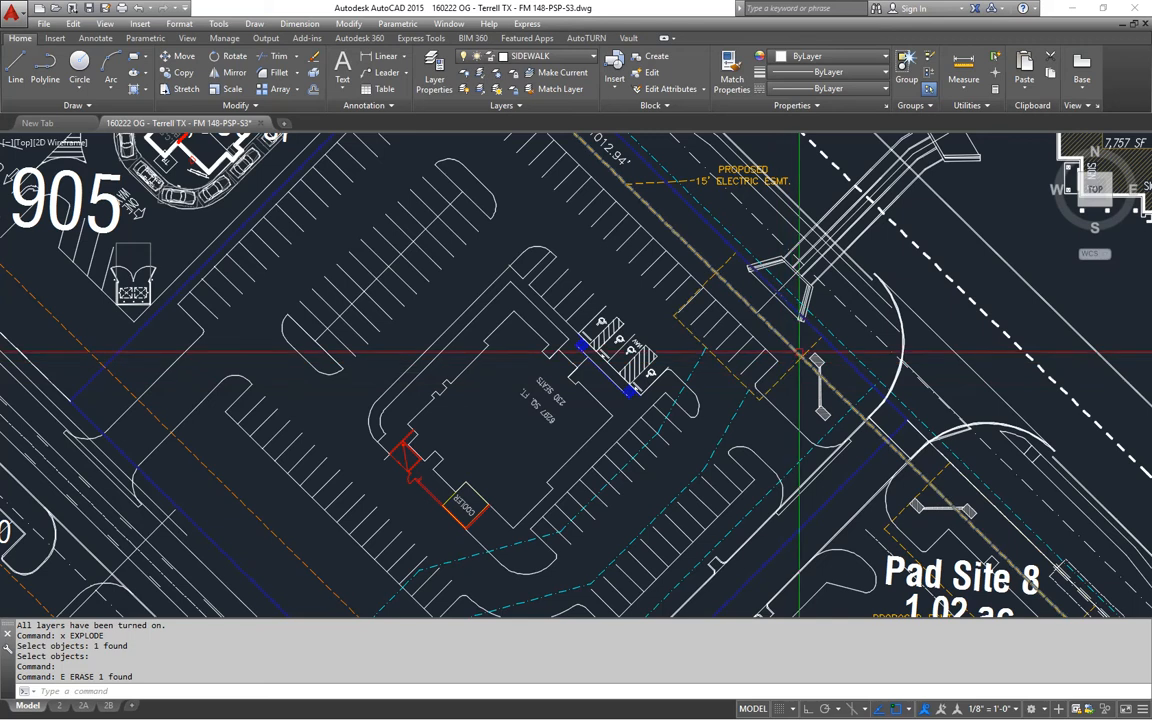
{"action": "type", "text": "x"}
{"action": "key", "text": "Return"}
{"action": "left_click", "coordinate": [673, 294]}
{"action": "key", "text": "Return"}
- Explode the orange dashed building setback line along the pad site's street frontage
{"action": "middle_click_drag", "start_coordinate": [733, 415], "coordinate": [772, 352]}
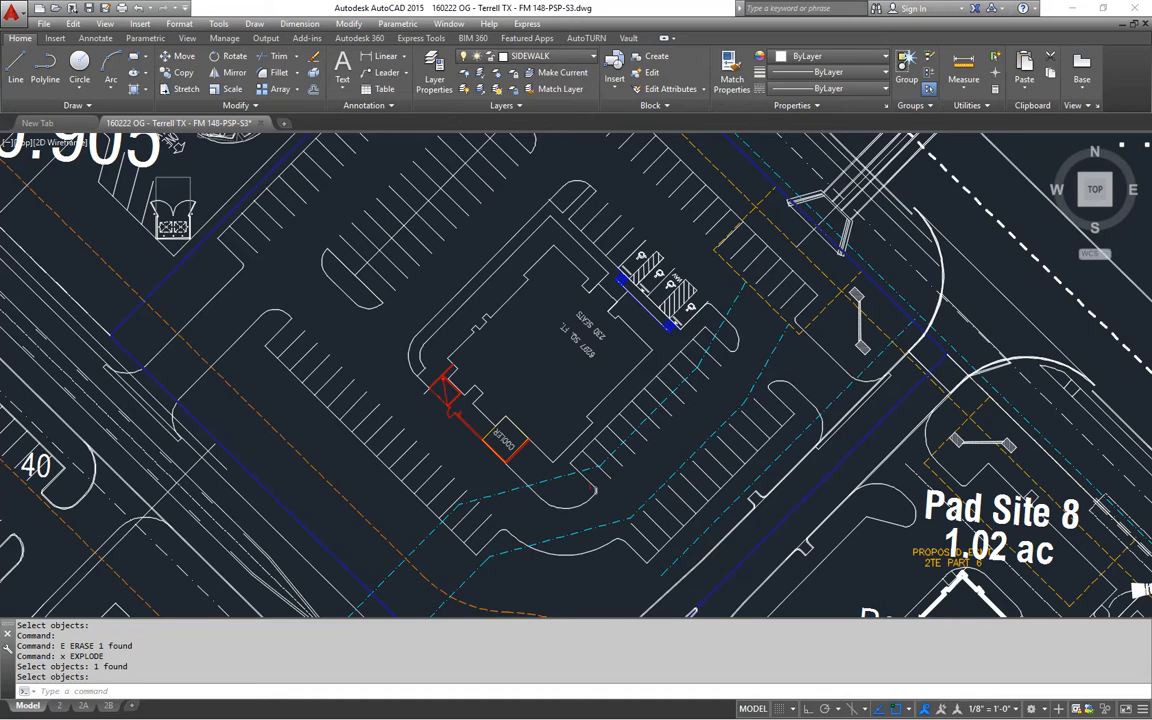
{"action": "middle_click_drag", "start_coordinate": [450, 562], "coordinate": [481, 548]}
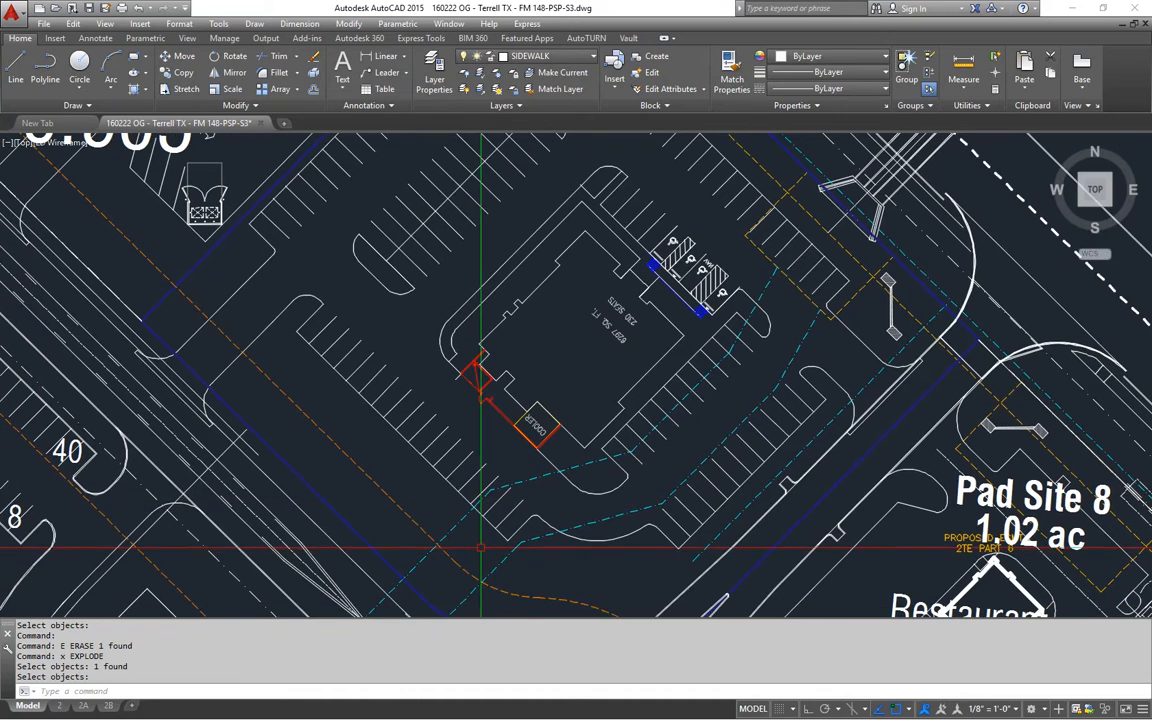
{"action": "scroll", "coordinate": [481, 548], "scroll_direction": "down", "scroll_amount": 2}
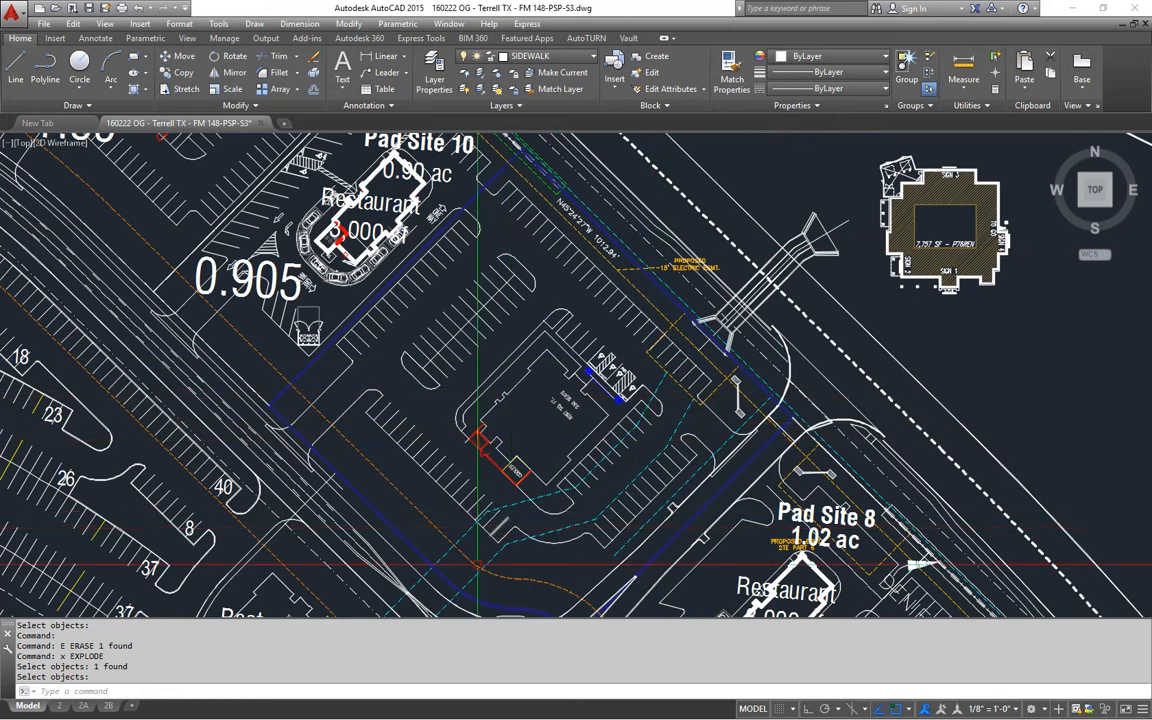
{"action": "key", "text": "Return"}
{"action": "type", "text": "x"}
{"action": "key", "text": "Return"}
{"action": "left_click", "coordinate": [433, 520]}
{"action": "middle_click_drag", "start_coordinate": [626, 450], "coordinate": [641, 420]}
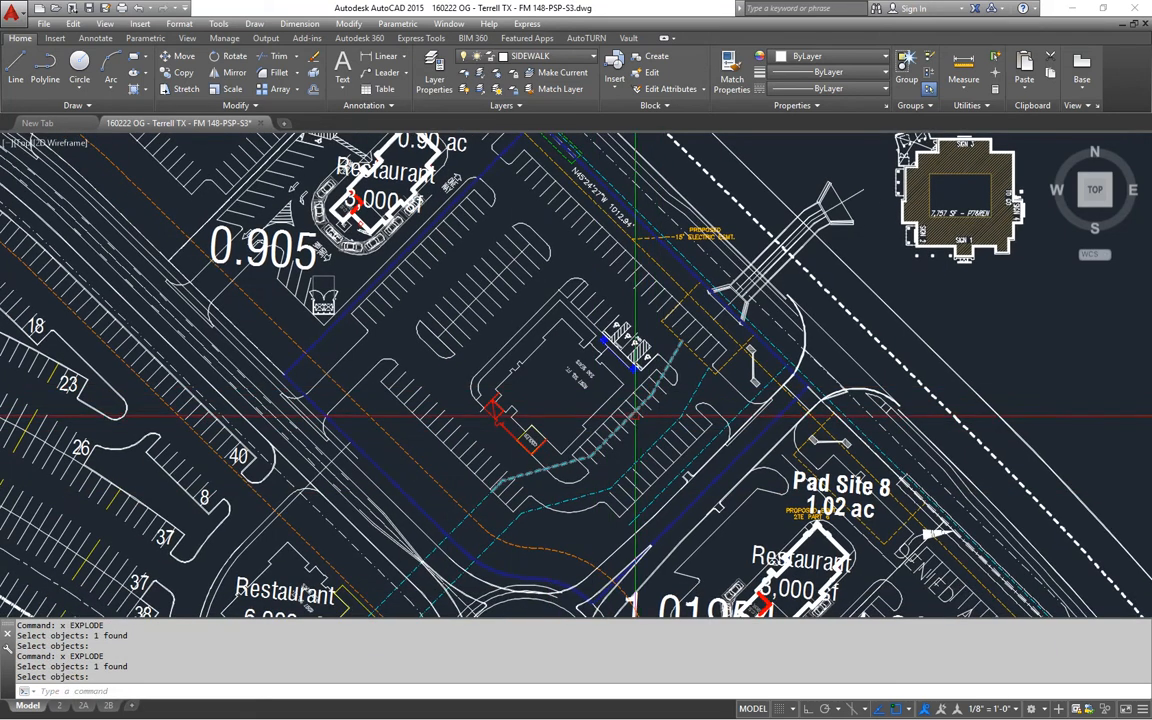
{"action": "middle_click_drag", "start_coordinate": [661, 390], "coordinate": [663, 385]}
{"action": "key", "text": "Return"}
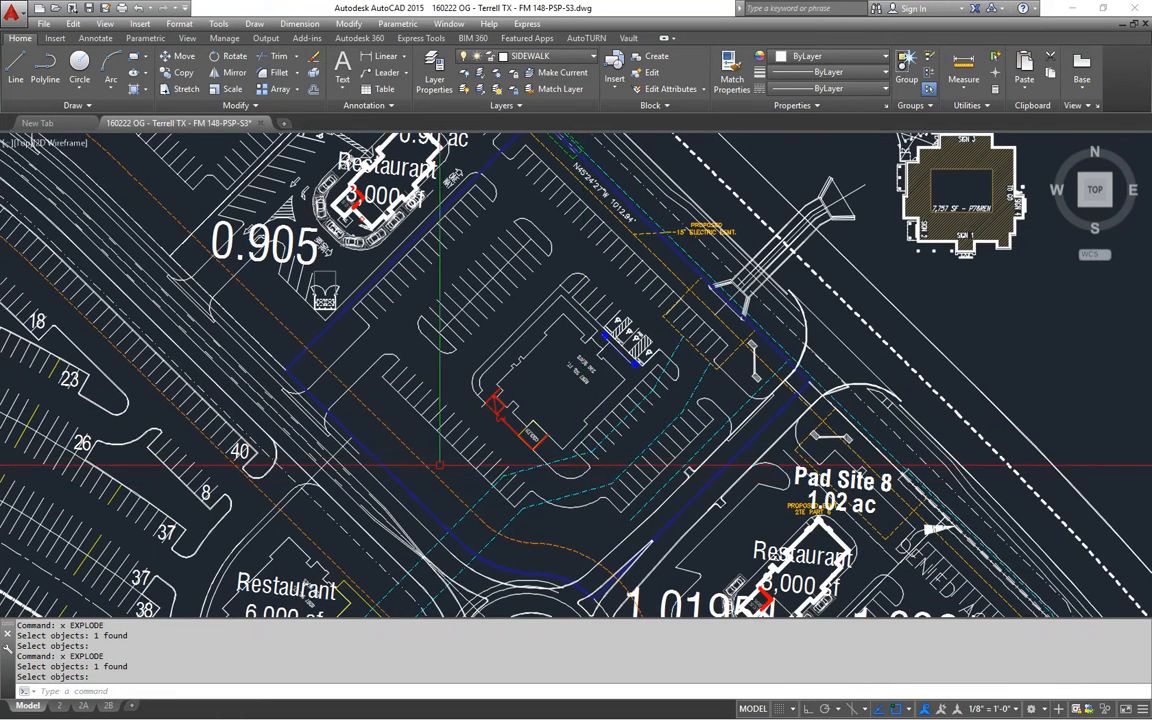
- Select the setback segment along the pad site's street frontage to check its extent, and clear the selection
{"action": "left_click", "coordinate": [430, 470]}
{"action": "left_click", "coordinate": [444, 485]}
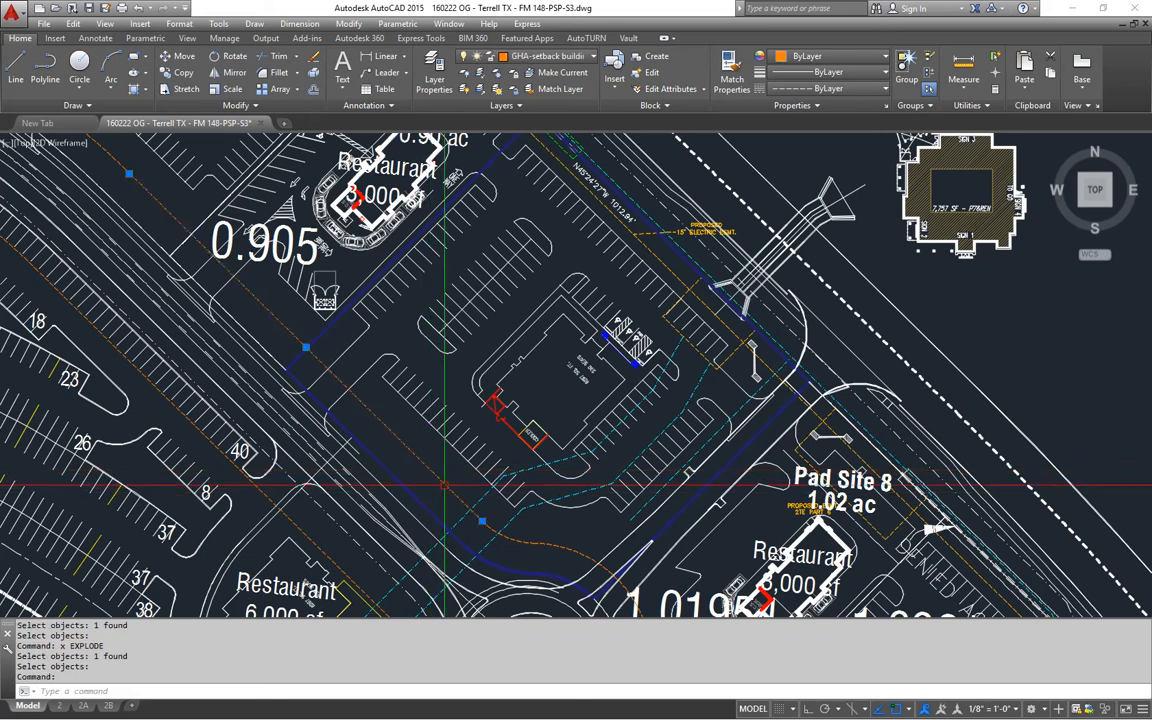
{"action": "mouse_move", "coordinate": [446, 455]}
{"action": "middle_mouse_down"}
{"action": "mouse_move", "coordinate": [452, 473]}
{"action": "mouse_move", "coordinate": [433, 468]}
{"action": "mouse_move", "coordinate": [445, 483]}
{"action": "middle_mouse_up"}
{"action": "key", "text": "Escape"}
{"action": "key", "text": "Escape"}
{"action": "mouse_move", "coordinate": [452, 372]}
{"action": "middle_mouse_down"}
{"action": "mouse_move", "coordinate": [446, 395]}
{"action": "mouse_move", "coordinate": [438, 385]}
{"action": "middle_mouse_up"}
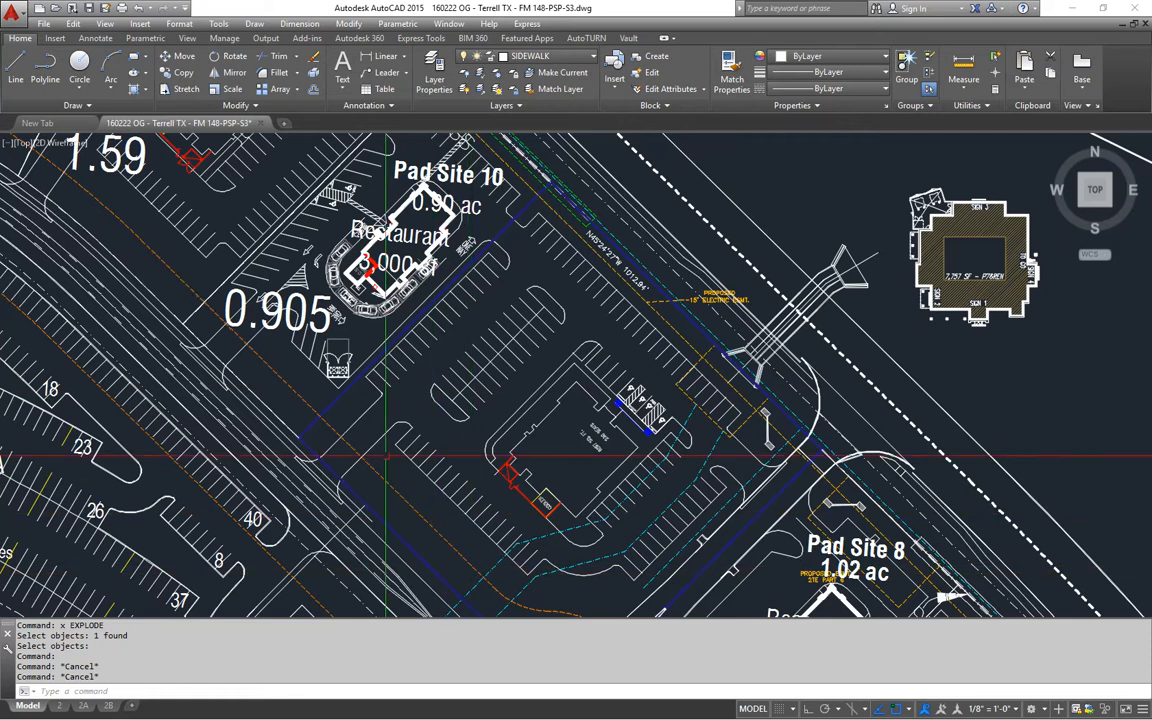
{"action": "middle_click_drag", "start_coordinate": [429, 472], "coordinate": [418, 472]}
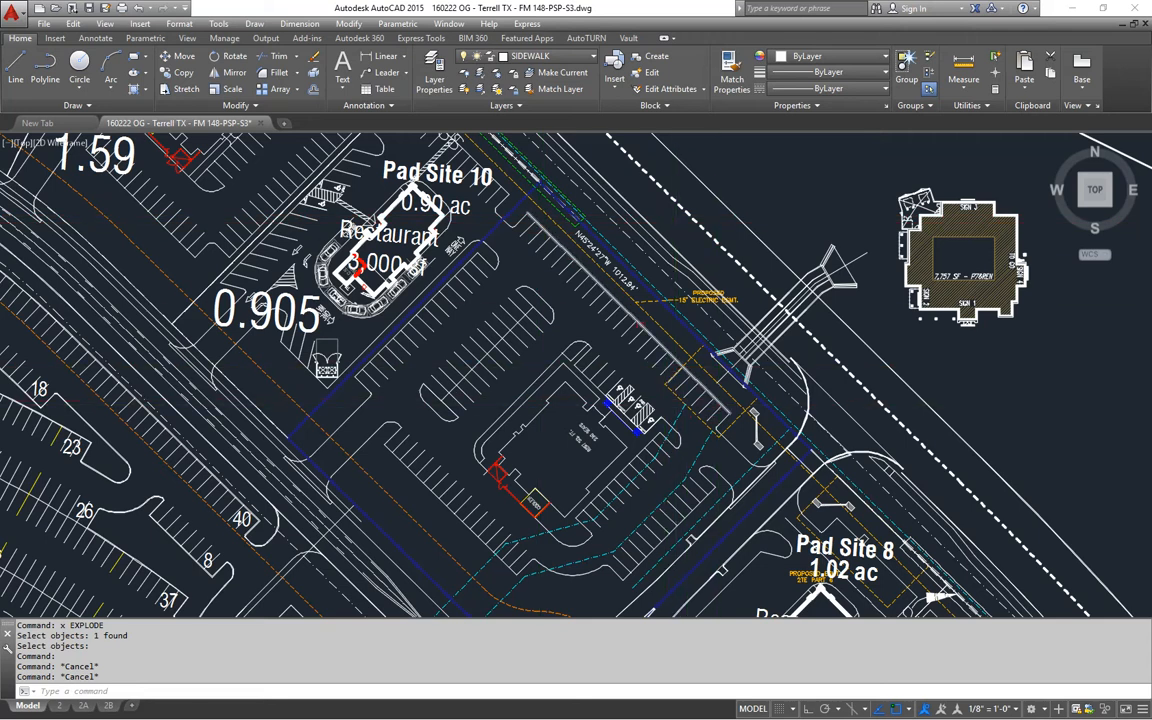
{"action": "middle_click_drag", "start_coordinate": [428, 503], "coordinate": [388, 449]}
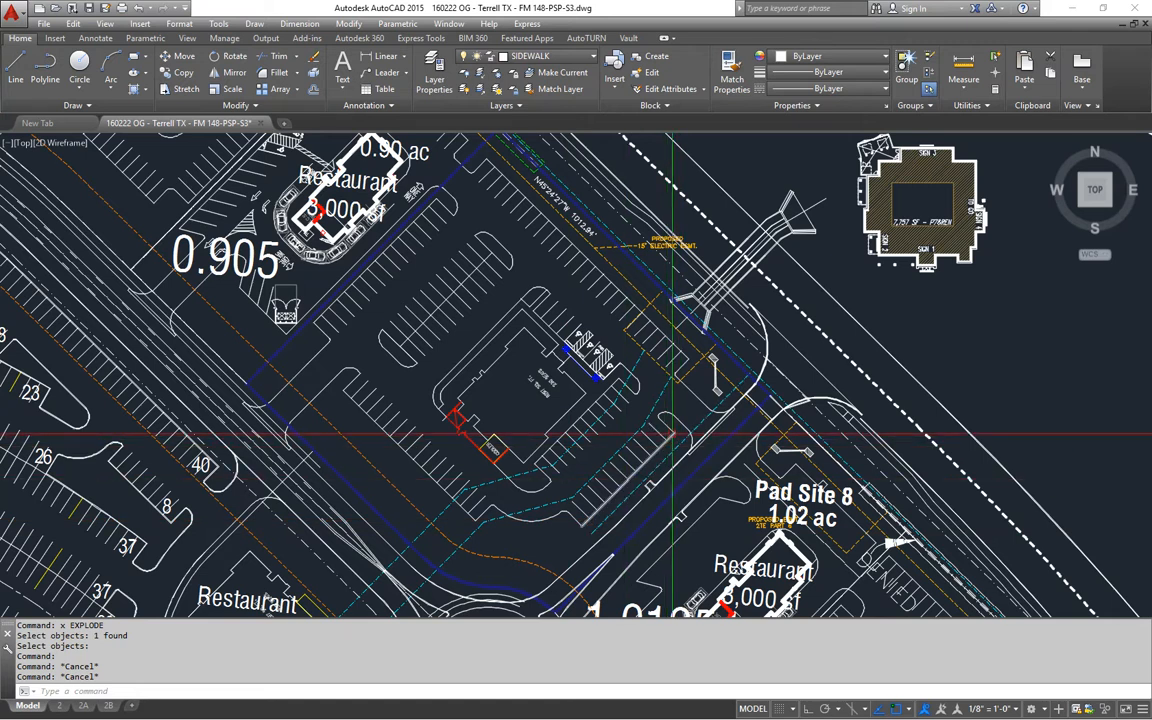
{"action": "mouse_move", "coordinate": [395, 237]}
{"action": "middle_mouse_down"}
{"action": "mouse_move", "coordinate": [393, 273]}
{"action": "mouse_move", "coordinate": [361, 278]}
{"action": "middle_mouse_up"}
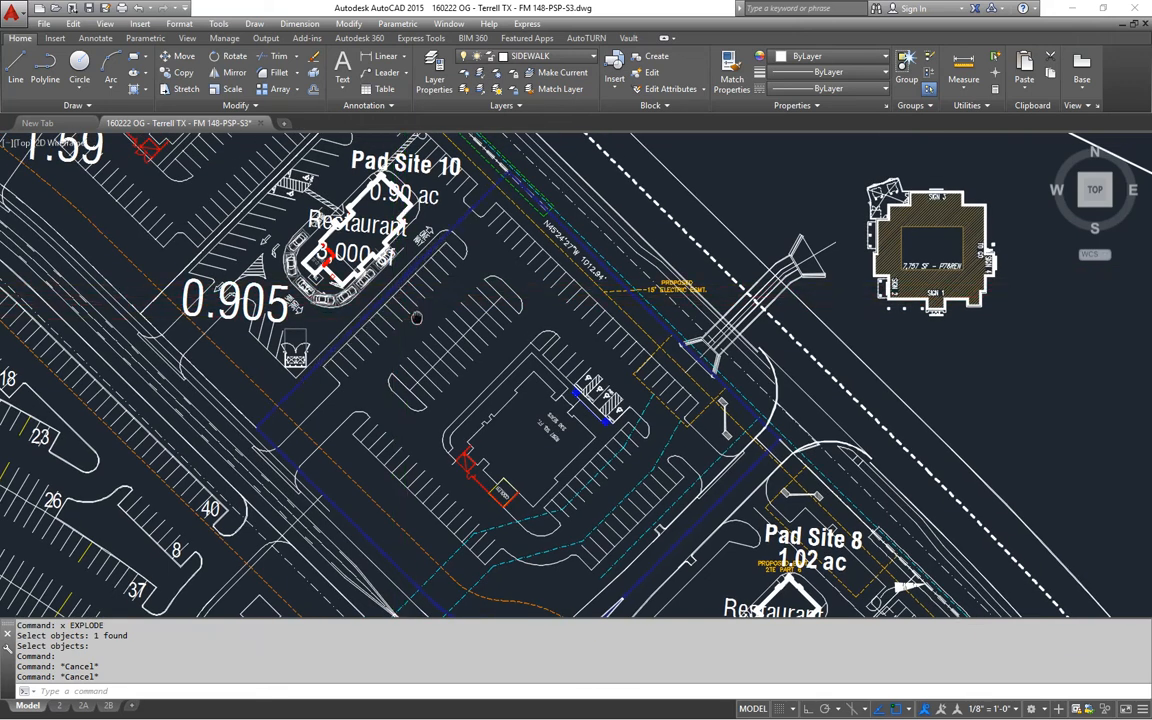
{"action": "middle_click_drag", "start_coordinate": [417, 318], "coordinate": [413, 341]}
{"action": "middle_click_drag", "start_coordinate": [518, 298], "coordinate": [445, 398]}
{"action": "scroll", "coordinate": [453, 285], "scroll_direction": "up", "scroll_amount": 3}
{"action": "key", "text": "Escape"}
{"action": "key", "text": "Escape"}
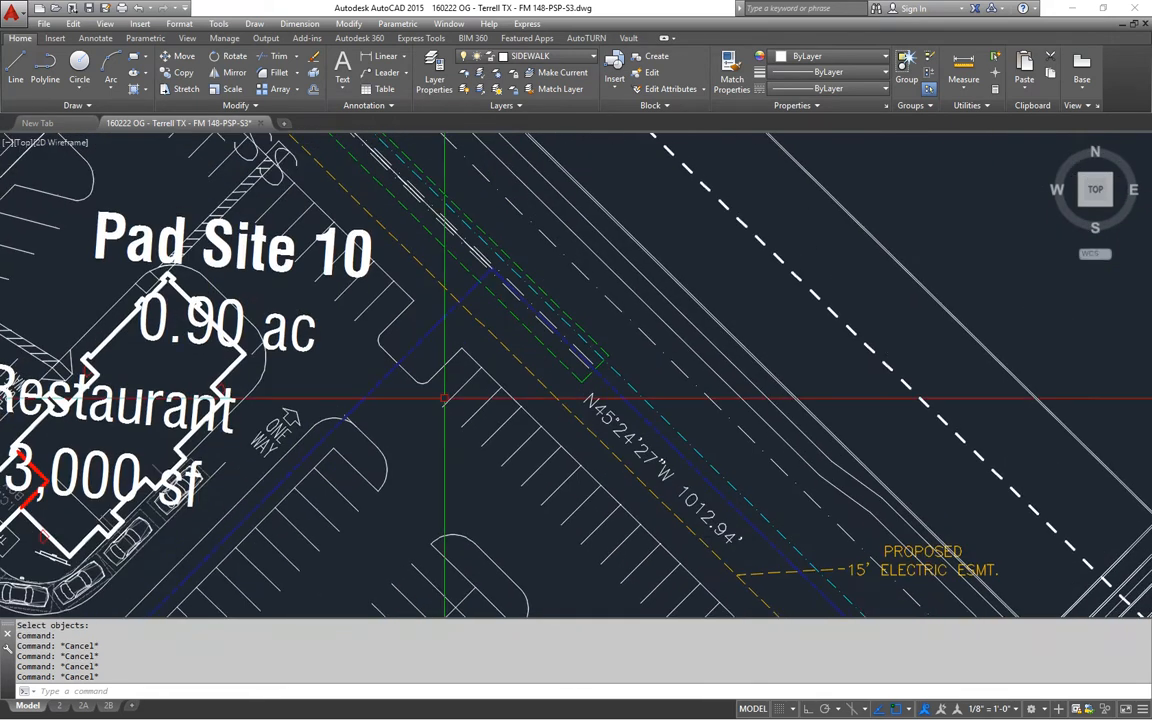
{"action": "scroll", "coordinate": [474, 410], "scroll_direction": "up", "scroll_amount": 2}
{"action": "type", "text": "e"}
{"action": "key", "text": "Return"}
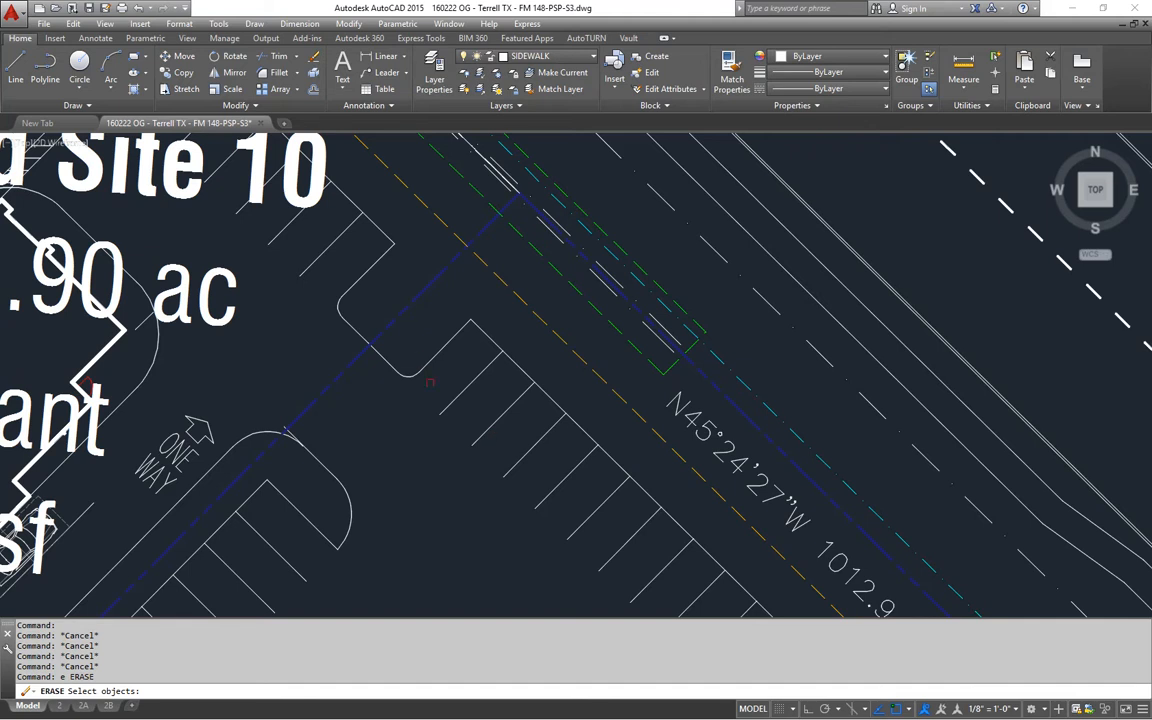
{"action": "left_click", "coordinate": [412, 364]}
{"action": "middle_click_drag", "start_coordinate": [463, 443], "coordinate": [434, 386]}
{"action": "scroll", "coordinate": [435, 378], "scroll_direction": "down", "scroll_amount": 2}
{"action": "left_click", "coordinate": [451, 350]}
{"action": "left_click", "coordinate": [328, 290]}
{"action": "type", "text": "e"}
{"action": "key", "text": "Return"}
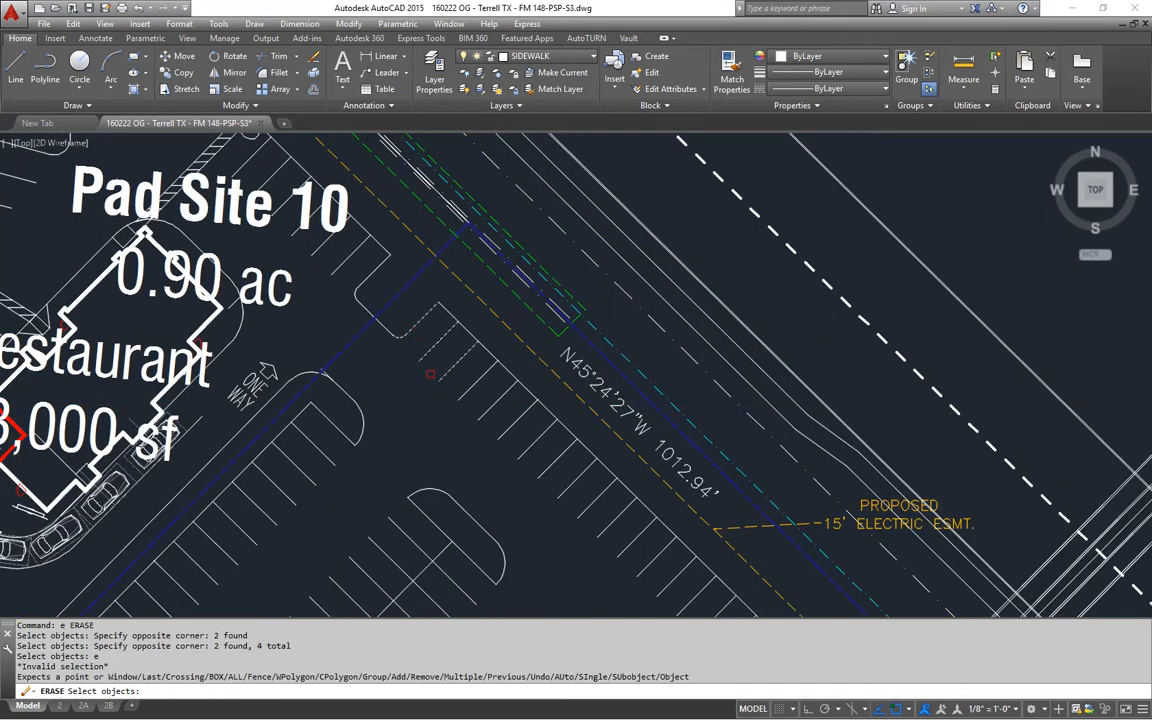
{"action": "key", "text": "Escape"}
{"action": "key", "text": "Escape"}
- Erase the first two stall lines and the adjoining curb pieces at the Pad Site 10 end of the highway-side parking row
{"action": "type", "text": "e"}
{"action": "key", "text": "Return"}
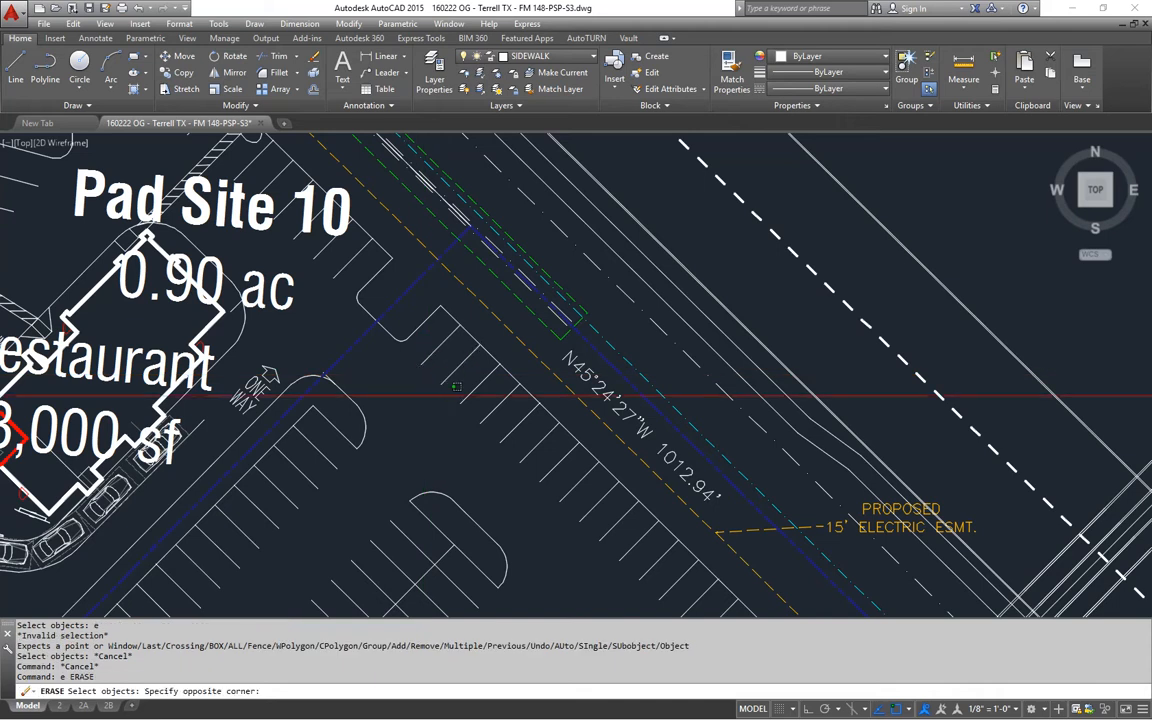
{"action": "left_click", "coordinate": [449, 396]}
{"action": "left_click", "coordinate": [417, 348]}
{"action": "left_click", "coordinate": [415, 331]}
{"action": "left_click", "coordinate": [400, 340]}
{"action": "key", "text": "Return"}
- Measure the length and width of a parking stall in the row along the highway frontage
{"action": "middle_click_drag", "start_coordinate": [434, 412], "coordinate": [437, 303]}
{"action": "scroll", "coordinate": [450, 320], "scroll_direction": "down", "scroll_amount": 2}
{"action": "type", "text": "d"}
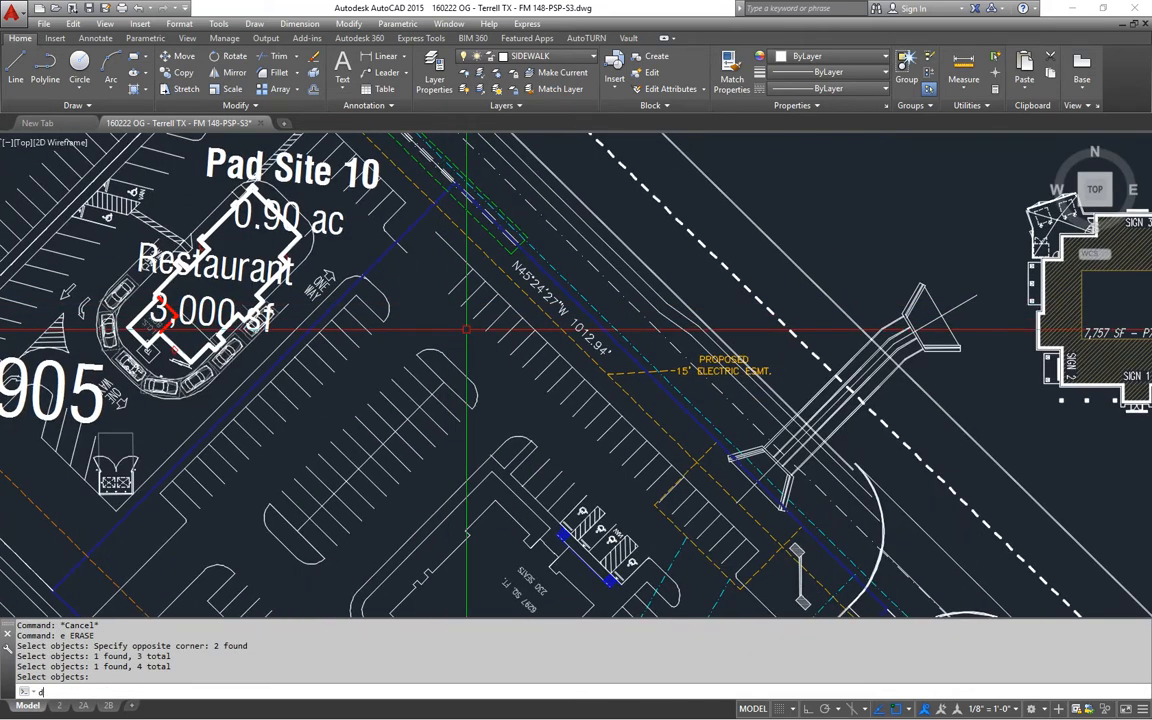
{"action": "type", "text": "i"}
{"action": "key", "text": "Return"}
{"action": "scroll", "coordinate": [470, 325], "scroll_direction": "up", "scroll_amount": 3}
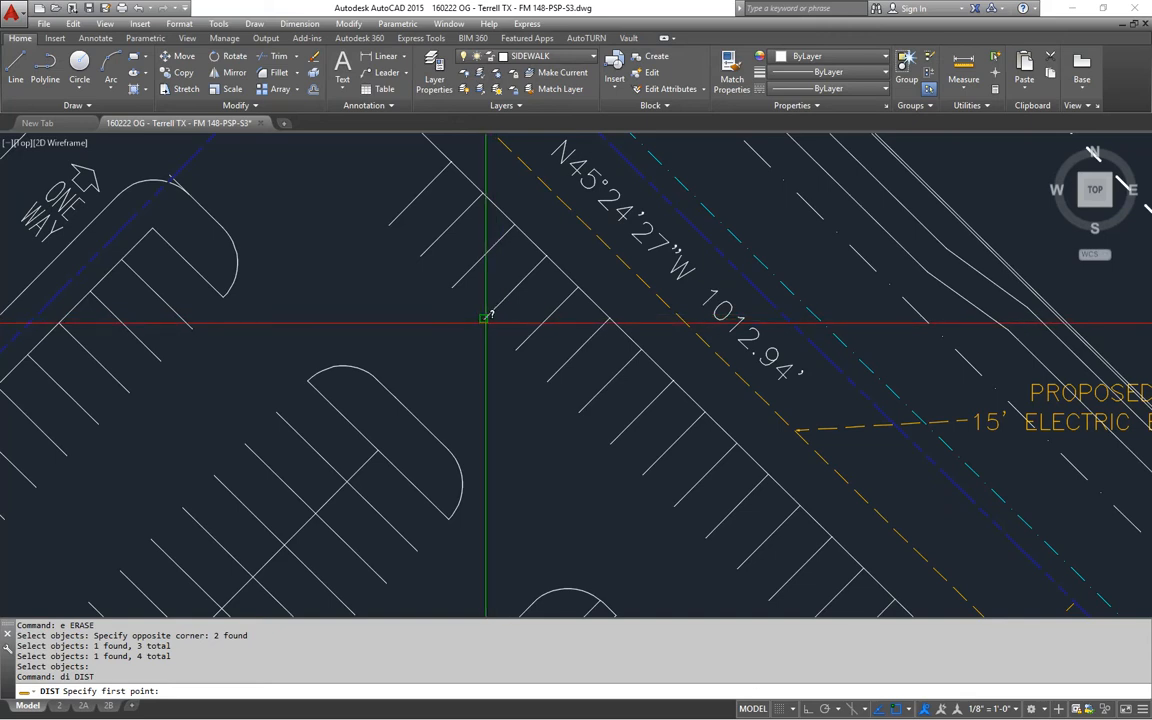
{"action": "left_click", "coordinate": [486, 318]}
{"action": "left_click", "coordinate": [545, 259]}
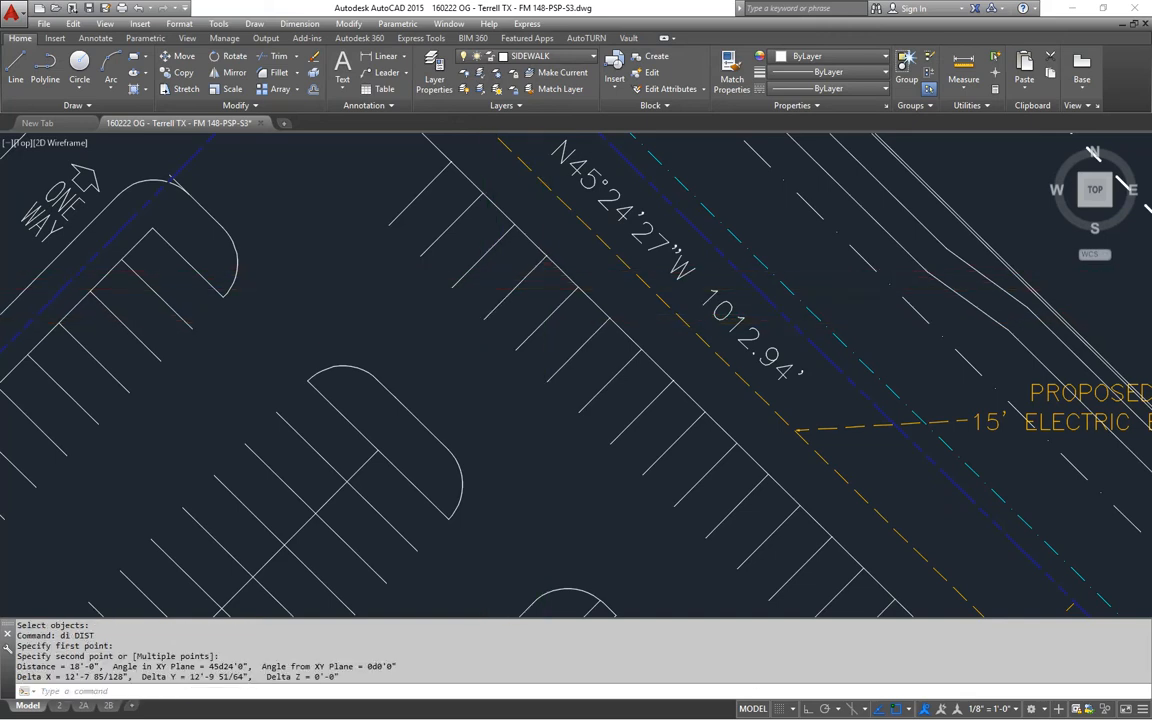
{"action": "key", "text": "Return"}
{"action": "left_click", "coordinate": [486, 318]}
{"action": "left_click", "coordinate": [517, 349]}
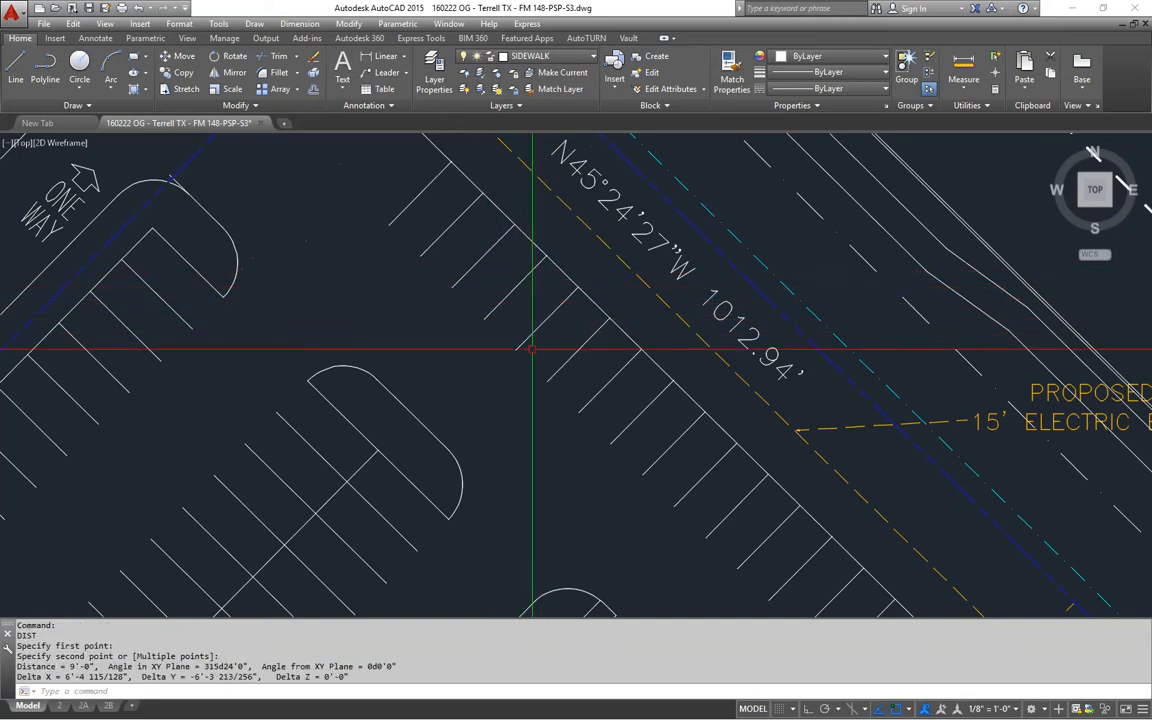
- Measure the drive aisle width between the middle parking bay and the curb around the 6297 sq. ft. building
{"action": "scroll", "coordinate": [532, 349], "scroll_direction": "down", "scroll_amount": 2}
{"action": "middle_click_drag", "start_coordinate": [537, 424], "coordinate": [555, 226]}
{"action": "scroll", "coordinate": [505, 315], "scroll_direction": "down", "scroll_amount": 2}
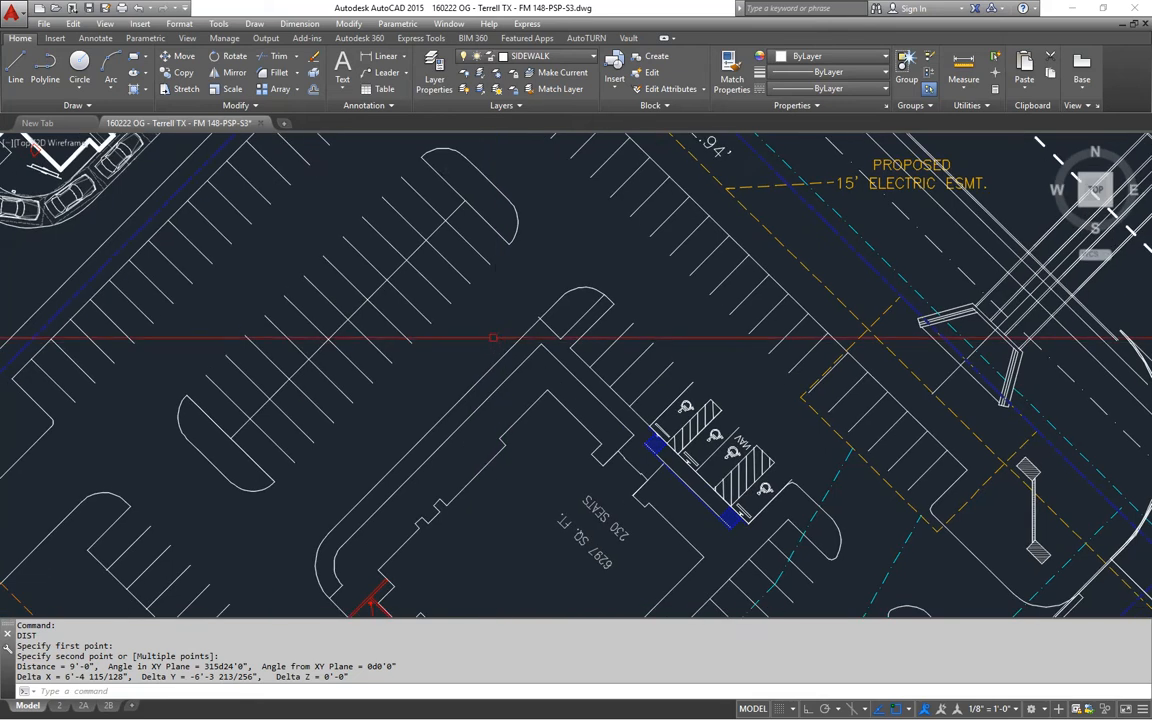
{"action": "middle_click_drag", "start_coordinate": [473, 355], "coordinate": [487, 364]}
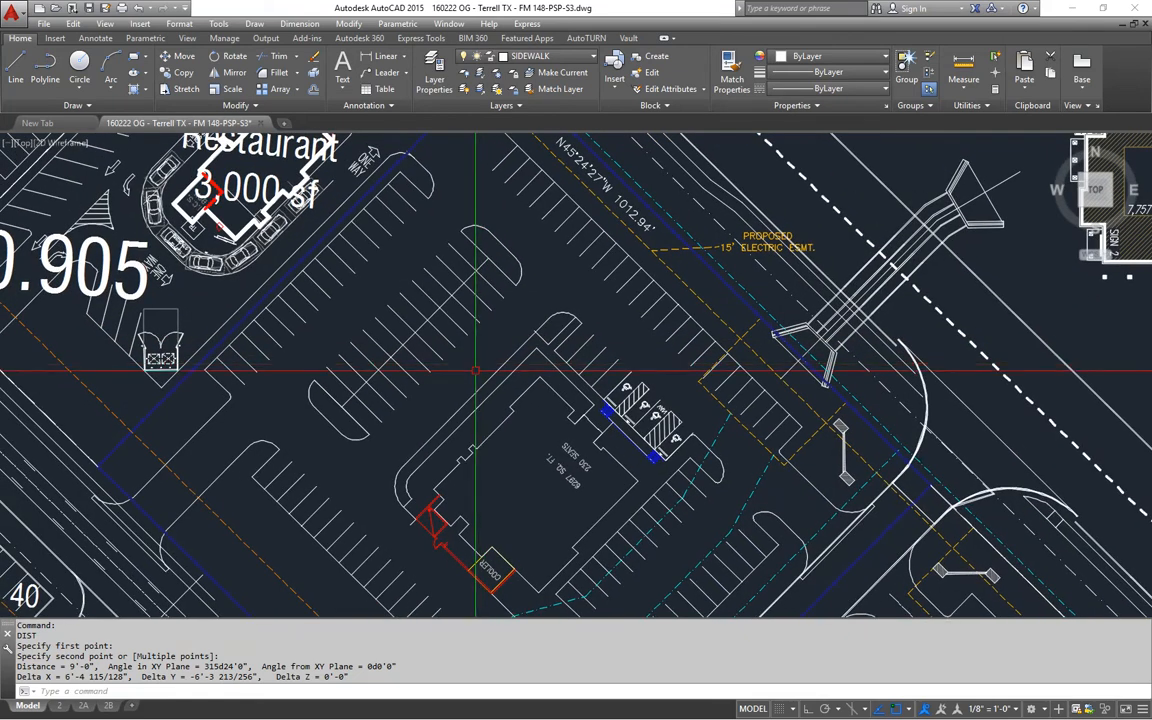
{"action": "type", "text": "i"}
{"action": "key", "text": "Return"}
{"action": "left_click", "coordinate": [476, 390]}
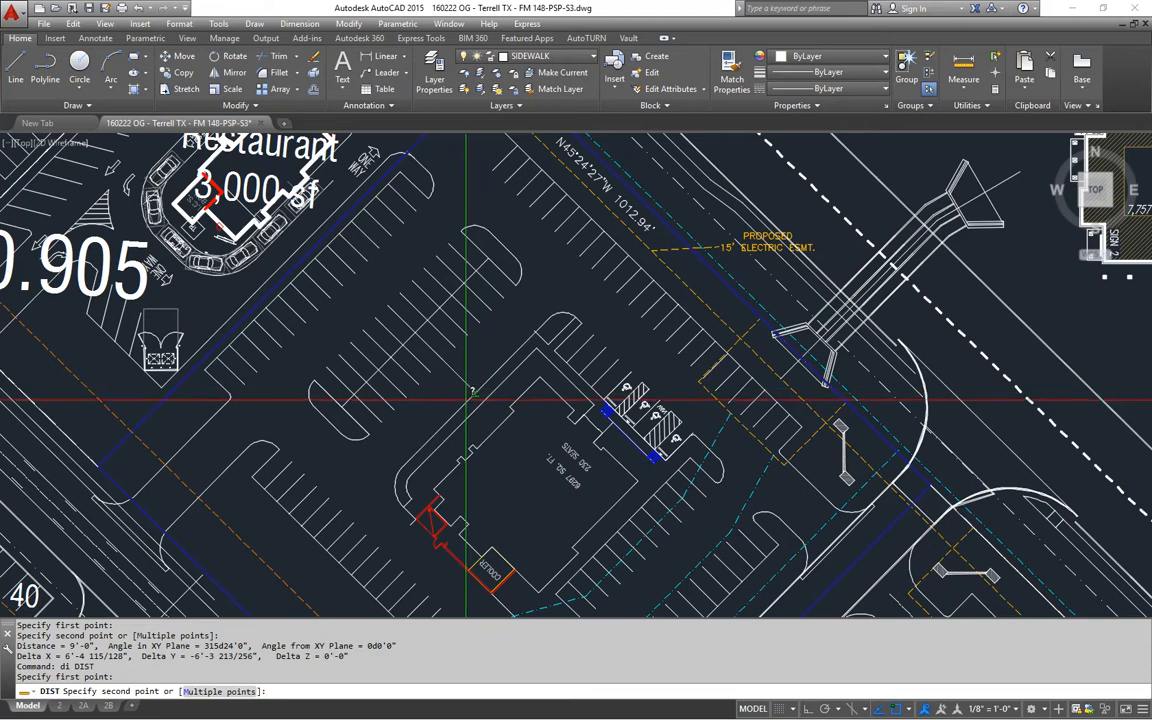
{"action": "left_click", "coordinate": [469, 402]}
{"action": "middle_click_drag", "start_coordinate": [440, 420], "coordinate": [412, 435]}
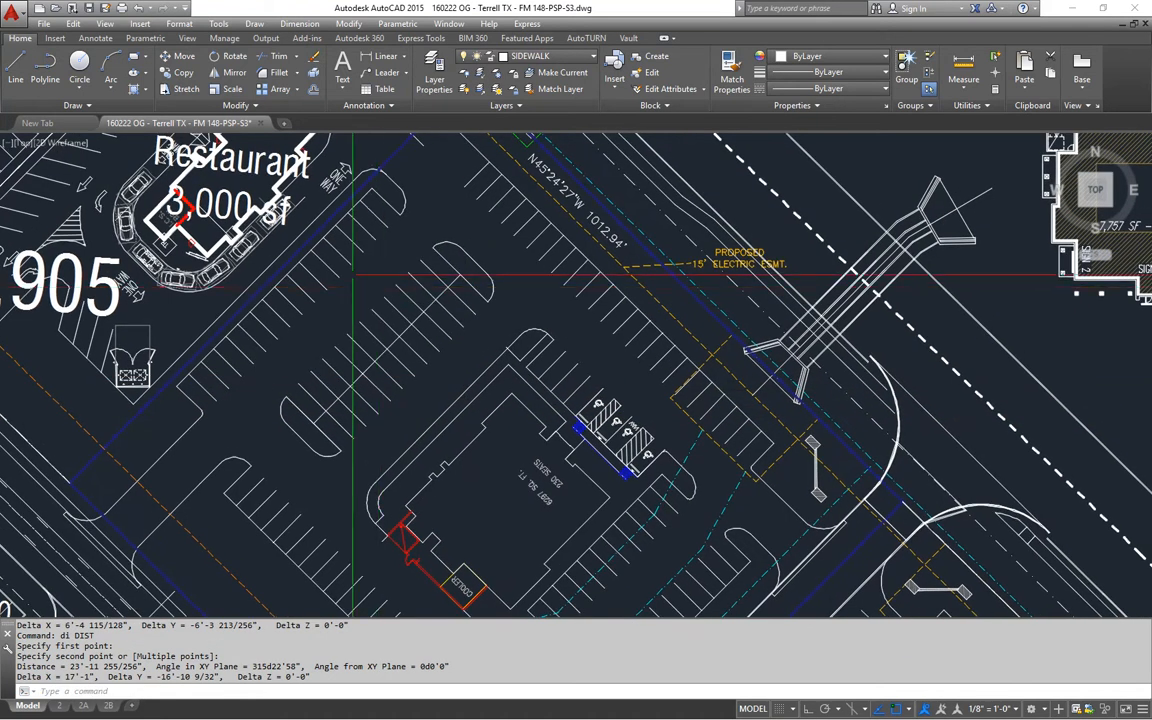
{"action": "scroll", "coordinate": [466, 408], "scroll_direction": "down", "scroll_amount": 4}
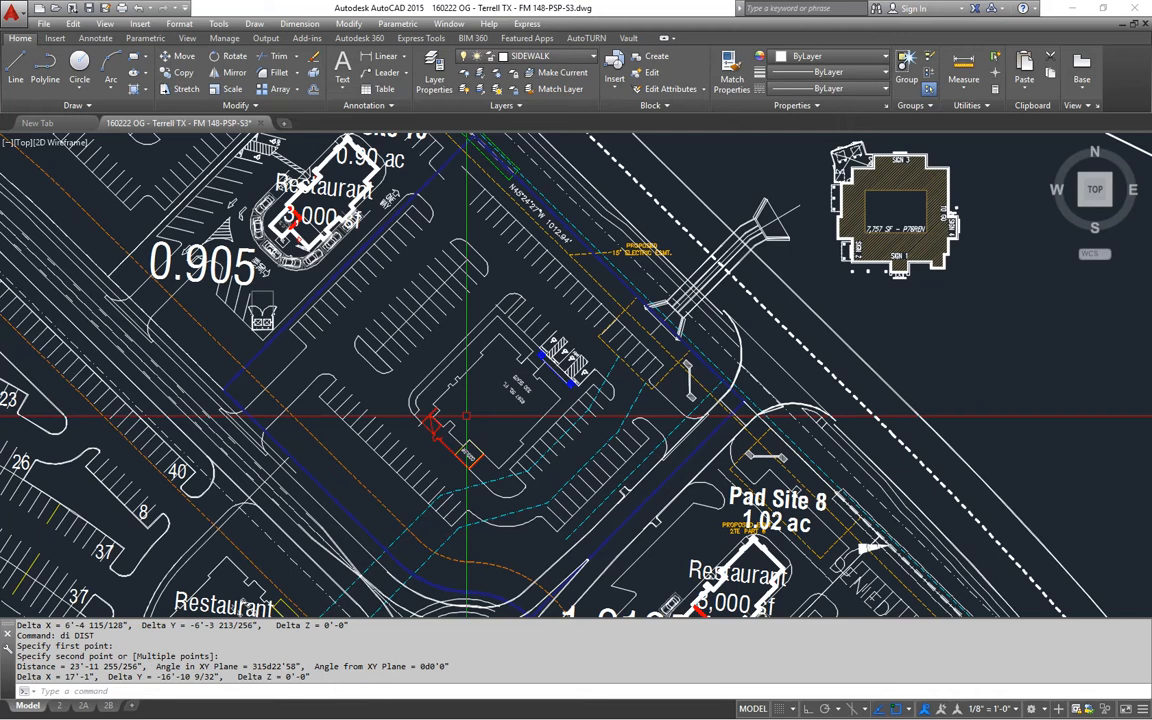
{"action": "middle_click_drag", "start_coordinate": [477, 470], "coordinate": [472, 456]}
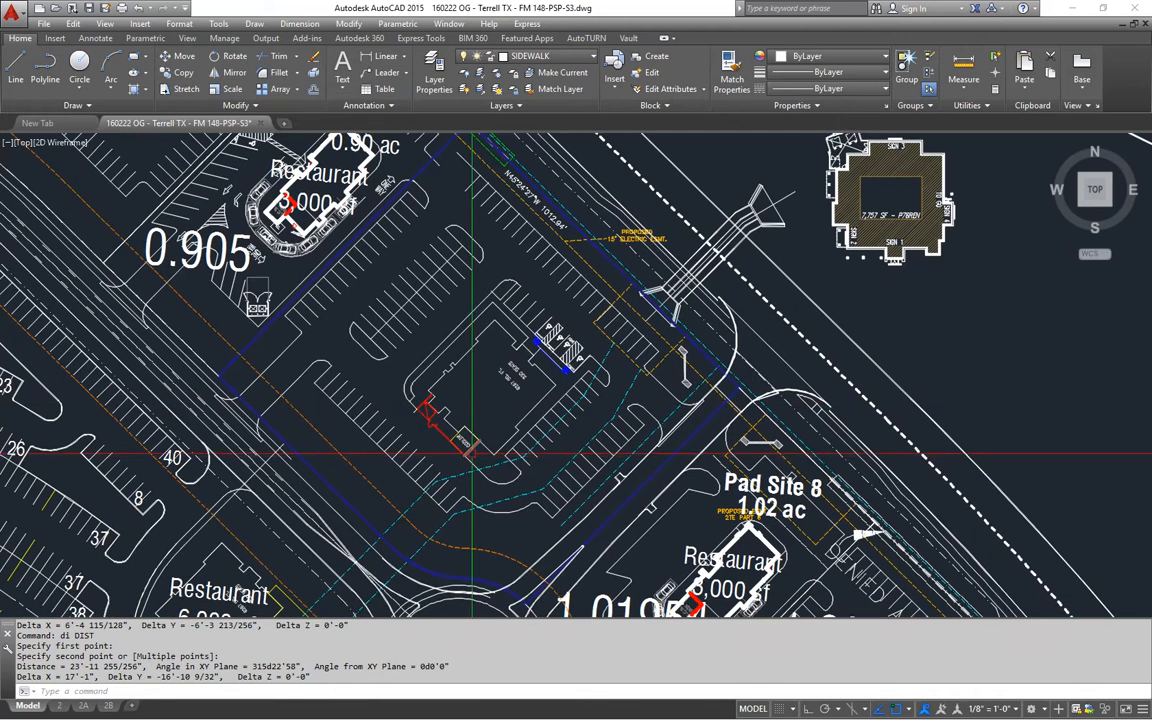
{"action": "middle_click_drag", "start_coordinate": [572, 402], "coordinate": [543, 439]}
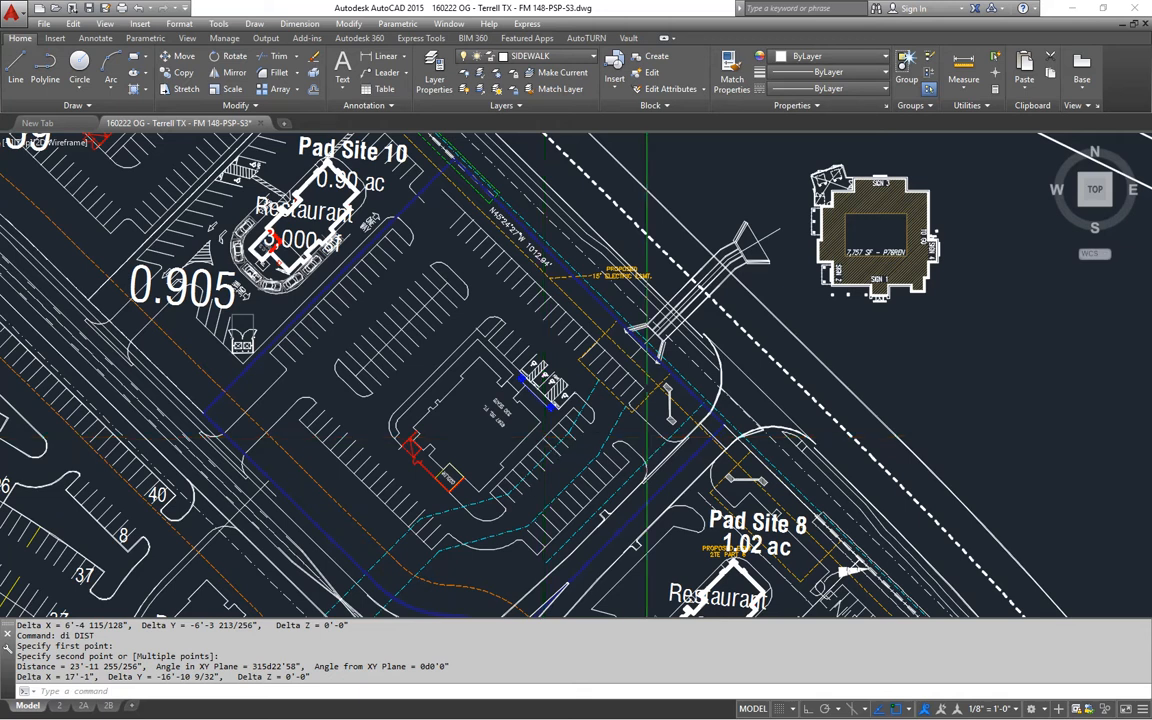
{"action": "middle_click_drag", "start_coordinate": [580, 437], "coordinate": [590, 437]}
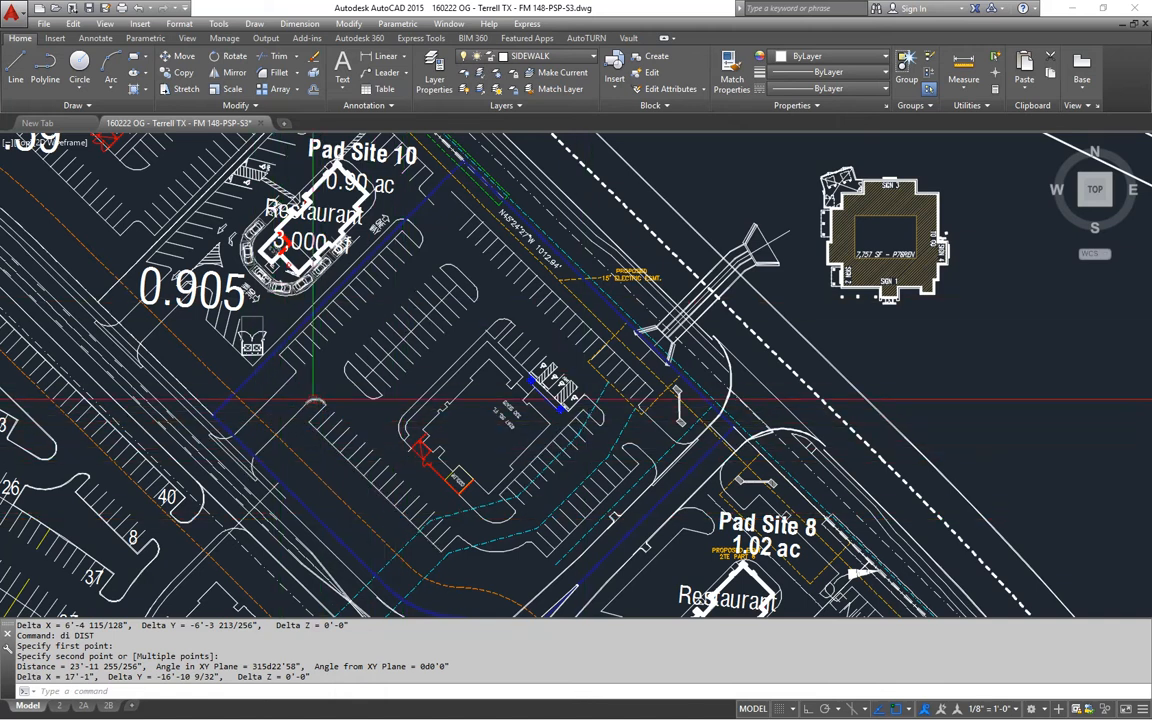
{"action": "middle_click_drag", "start_coordinate": [266, 506], "coordinate": [277, 485]}
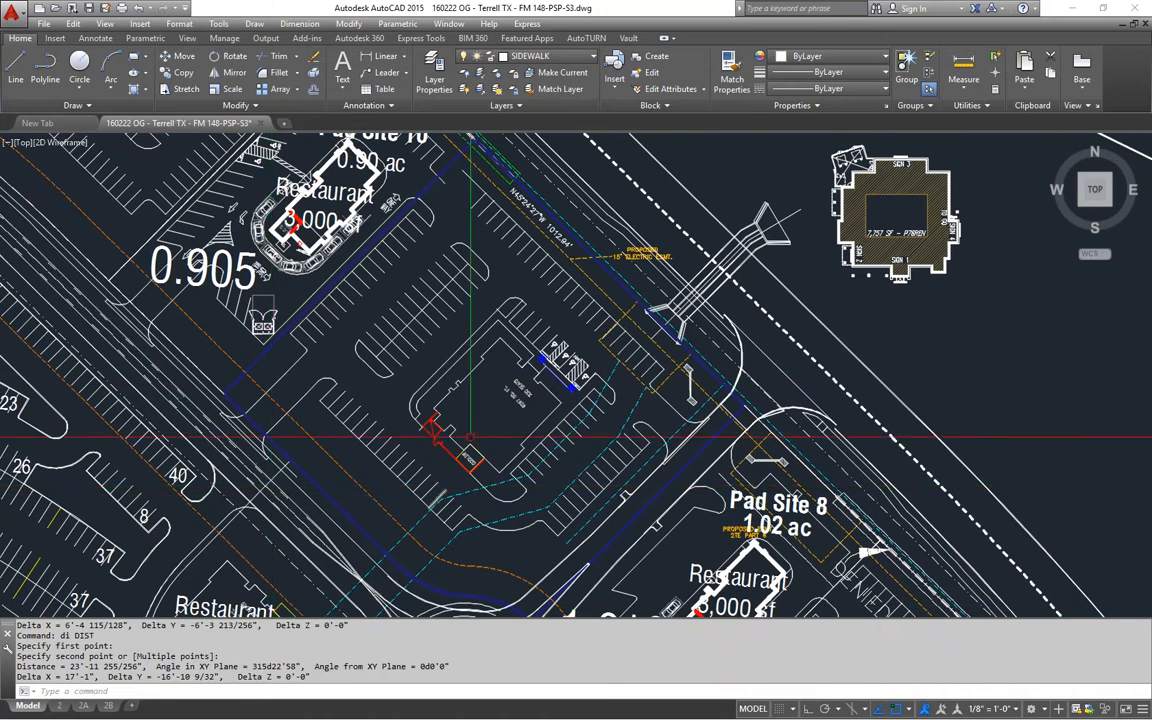
{"action": "middle_click_drag", "start_coordinate": [390, 383], "coordinate": [397, 393]}
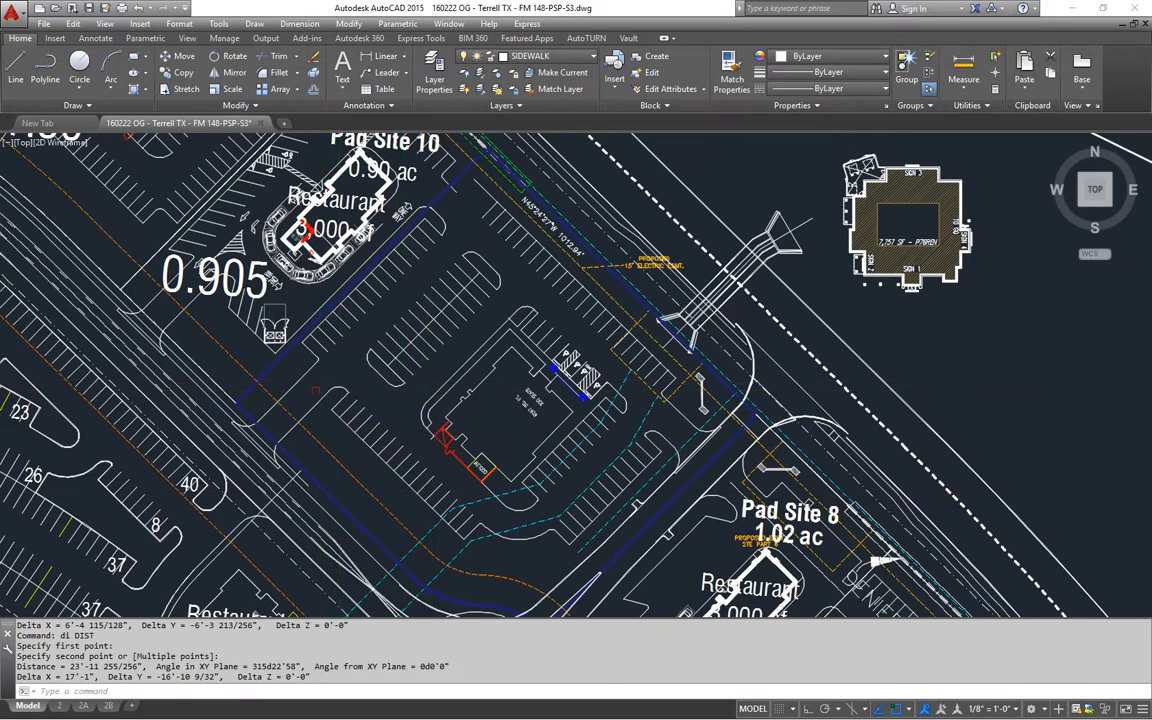
{"action": "middle_click_drag", "start_coordinate": [395, 325], "coordinate": [383, 372]}
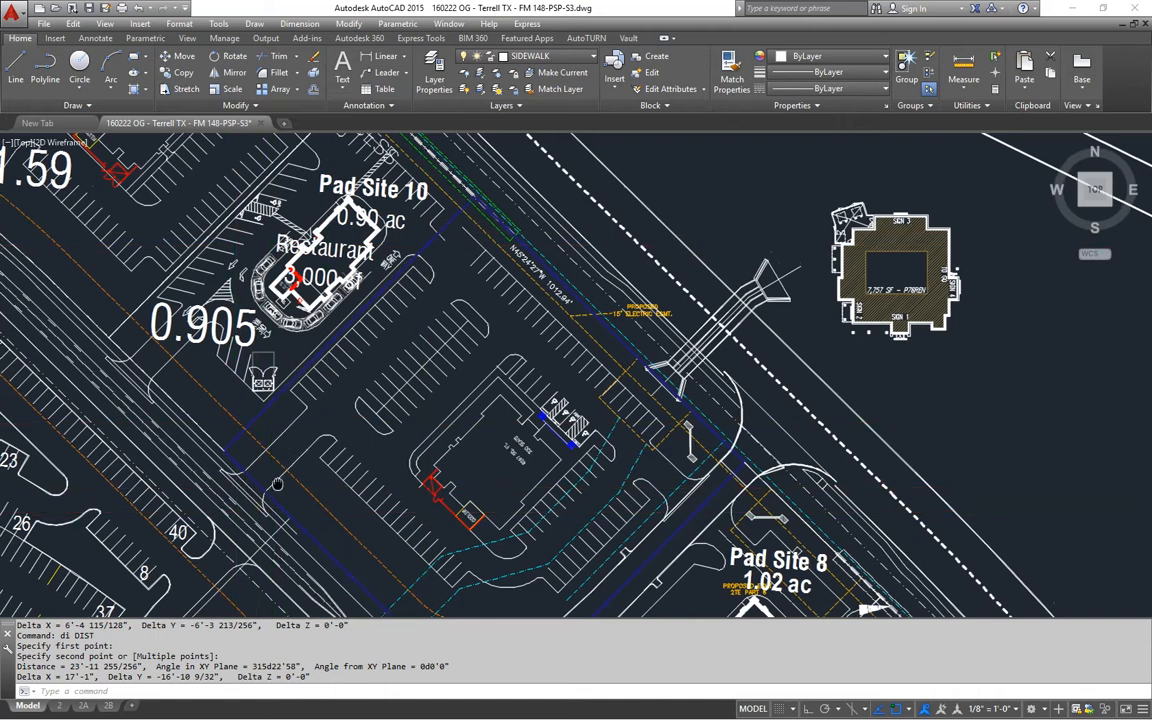
{"action": "middle_click_drag", "start_coordinate": [275, 485], "coordinate": [287, 467]}
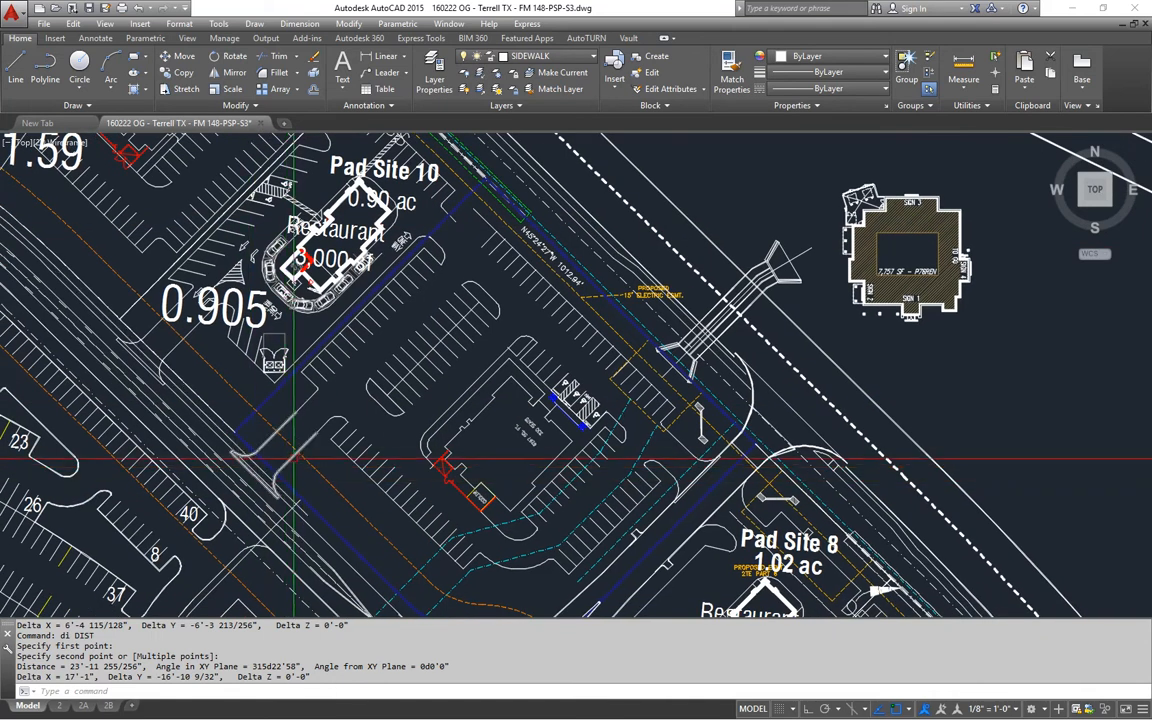
{"action": "middle_click_drag", "start_coordinate": [290, 465], "coordinate": [312, 439]}
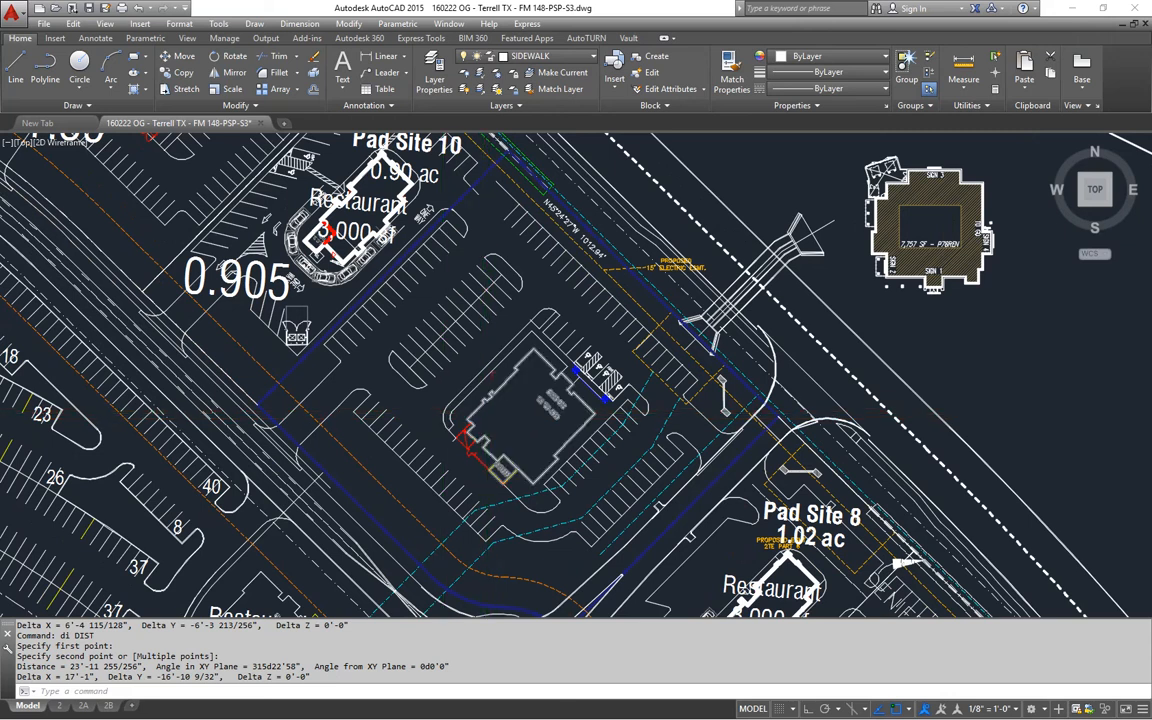
{"action": "middle_click_drag", "start_coordinate": [494, 377], "coordinate": [484, 360]}
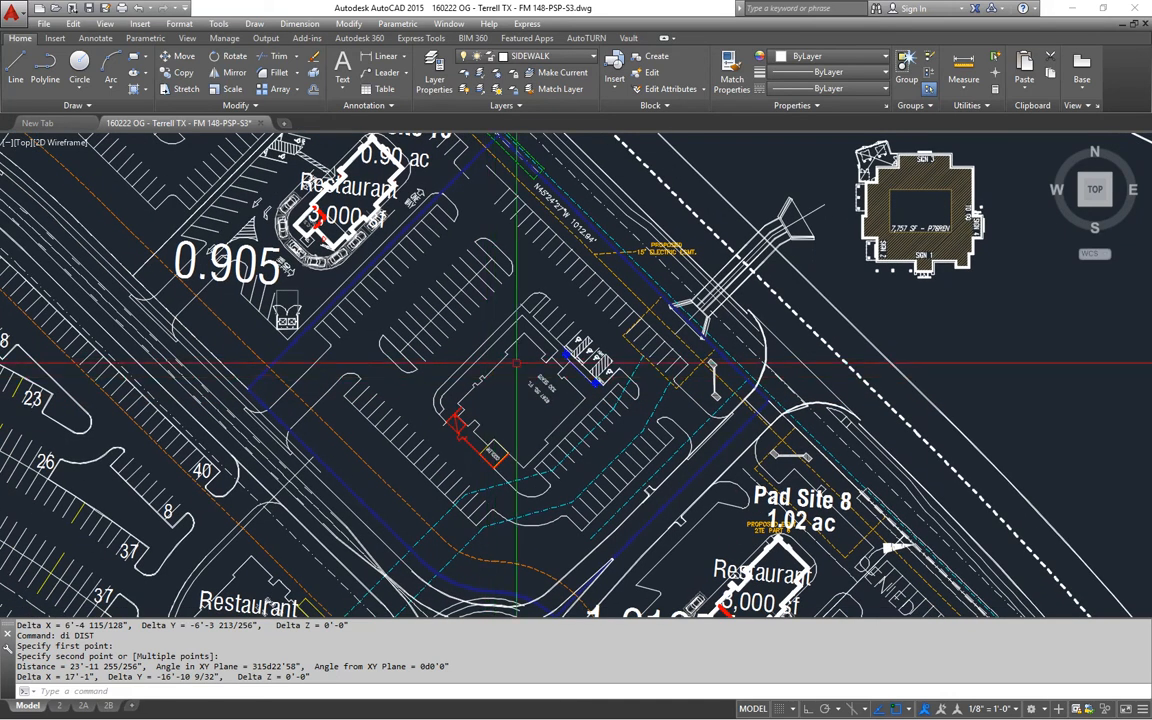
{"action": "middle_click_drag", "start_coordinate": [487, 388], "coordinate": [493, 398]}
{"action": "key", "text": "Escape"}
{"action": "key", "text": "Escape"}
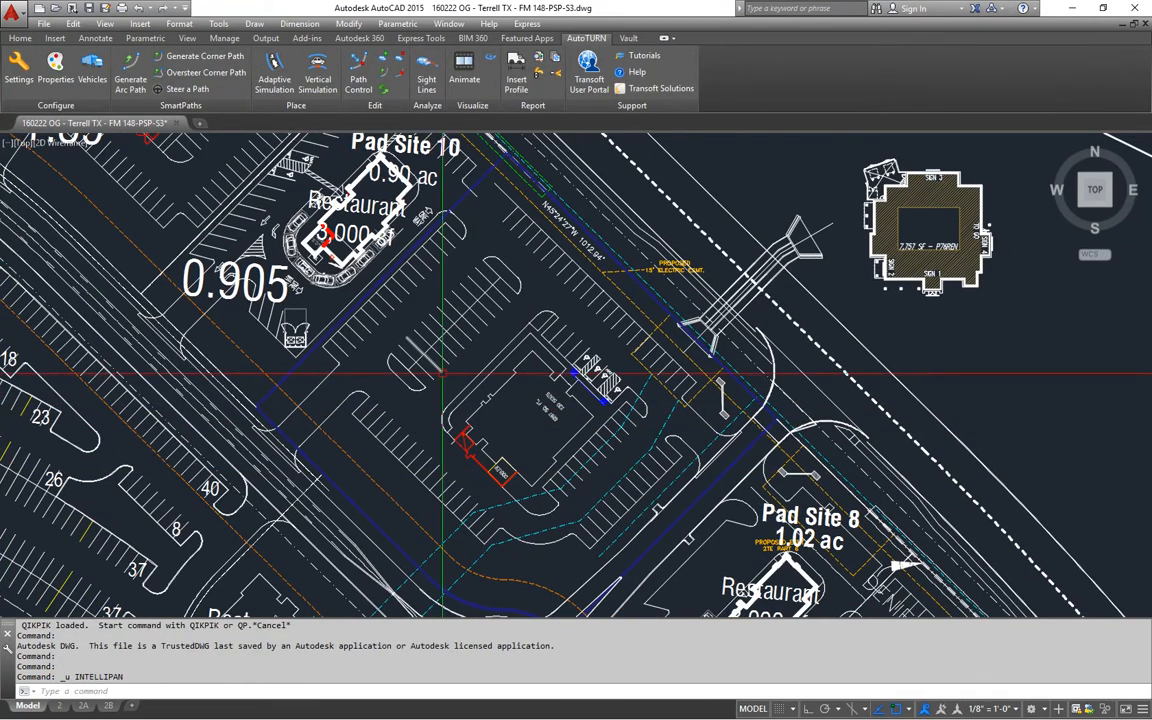
{"action": "middle_click_drag", "start_coordinate": [494, 379], "coordinate": [506, 385]}
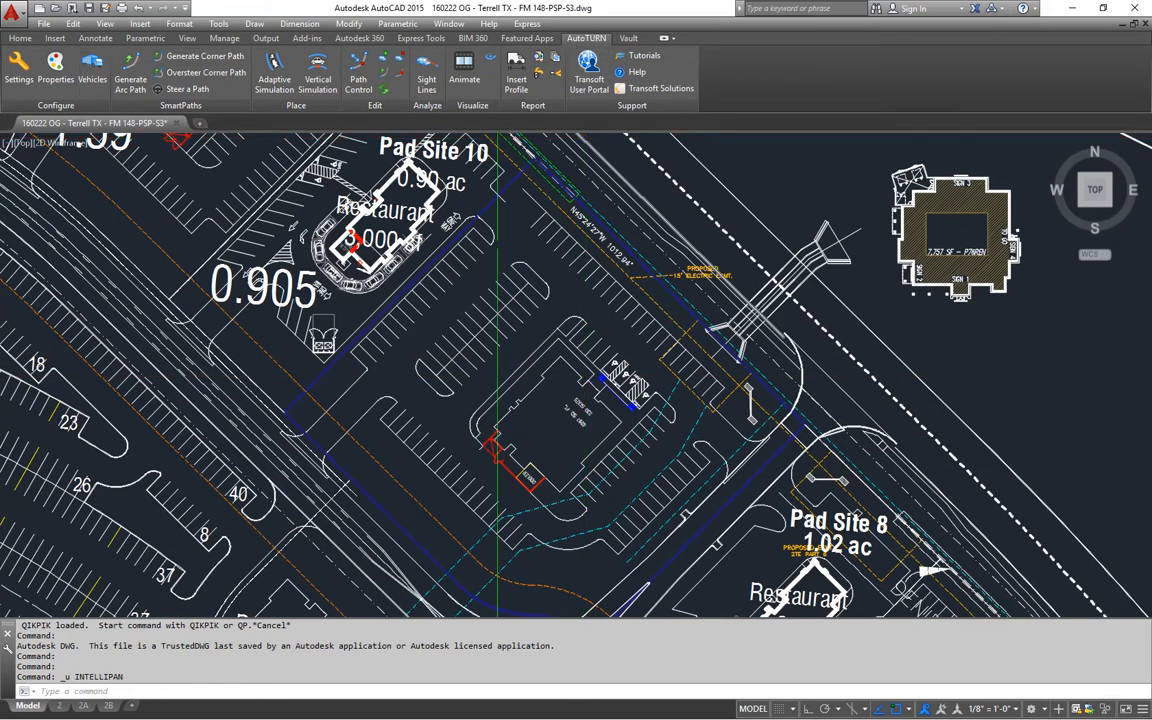
{"action": "middle_click_drag", "start_coordinate": [462, 522], "coordinate": [473, 511]}
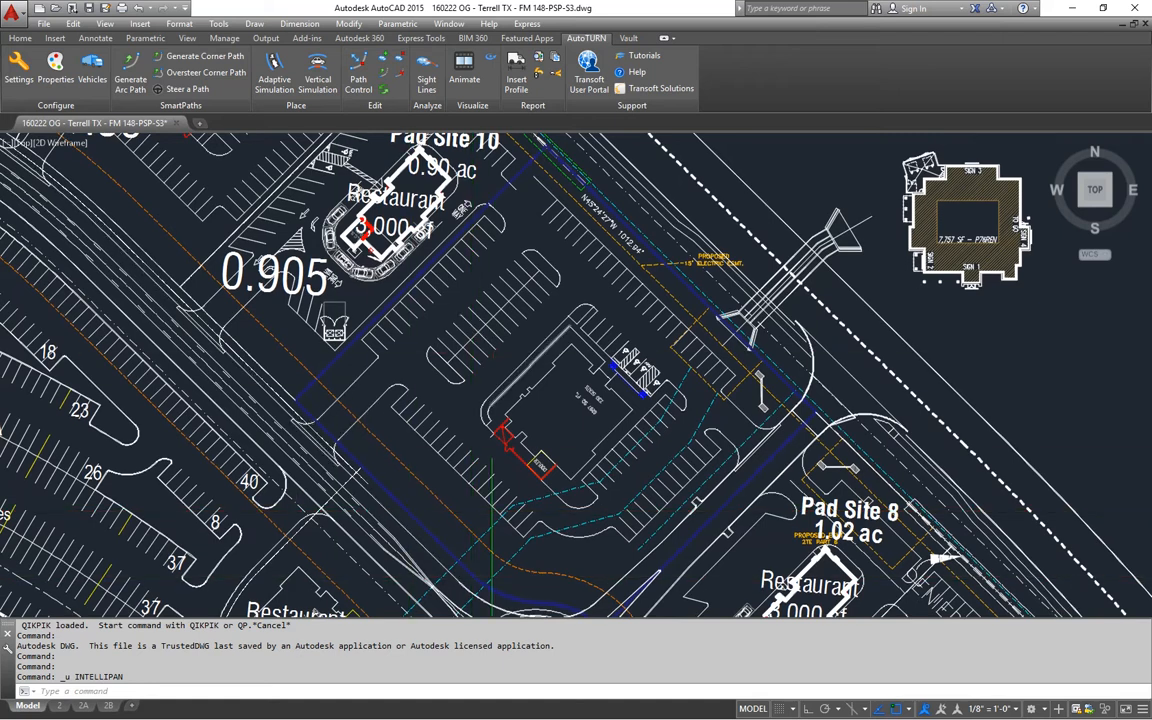
{"action": "middle_click_drag", "start_coordinate": [431, 431], "coordinate": [445, 418]}
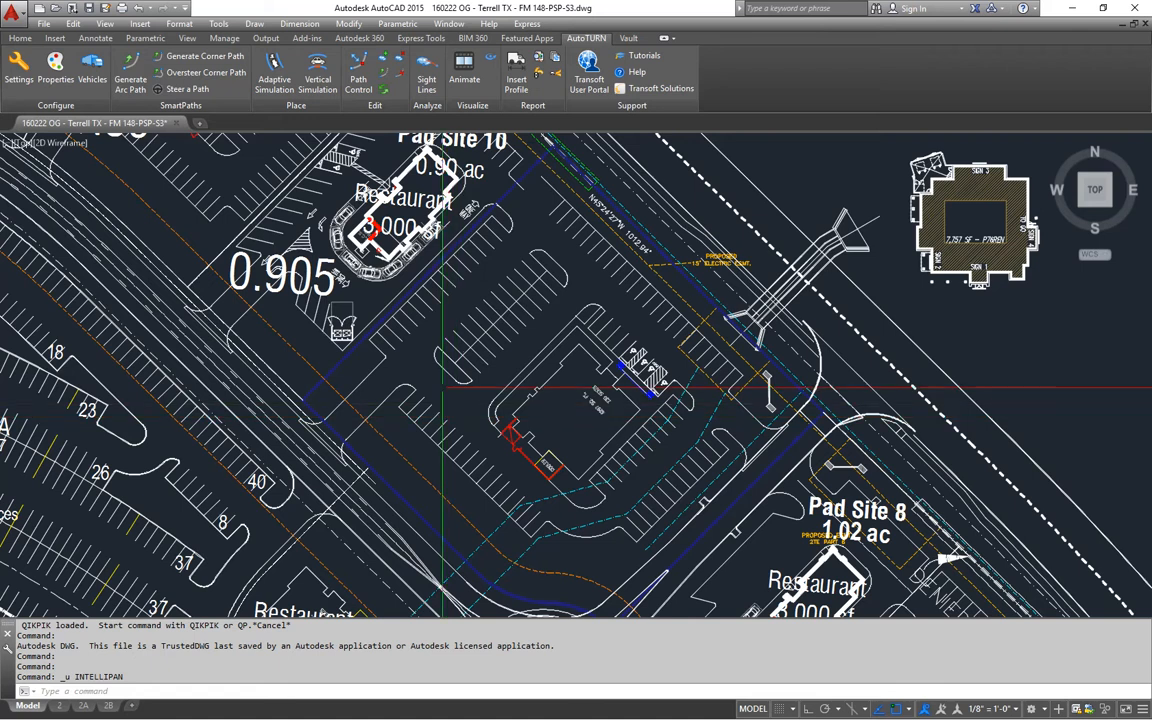
- Explode the curb outline of the driveway entrance at the pad site's street frontage near Pad Site 10
{"action": "middle_click_drag", "start_coordinate": [356, 432], "coordinate": [368, 434]}
{"action": "type", "text": "x"}
{"action": "key", "text": "Return"}
{"action": "left_click", "coordinate": [358, 457]}
{"action": "scroll", "coordinate": [358, 457], "scroll_direction": "up", "scroll_amount": 5}
{"action": "key", "text": "Escape"}
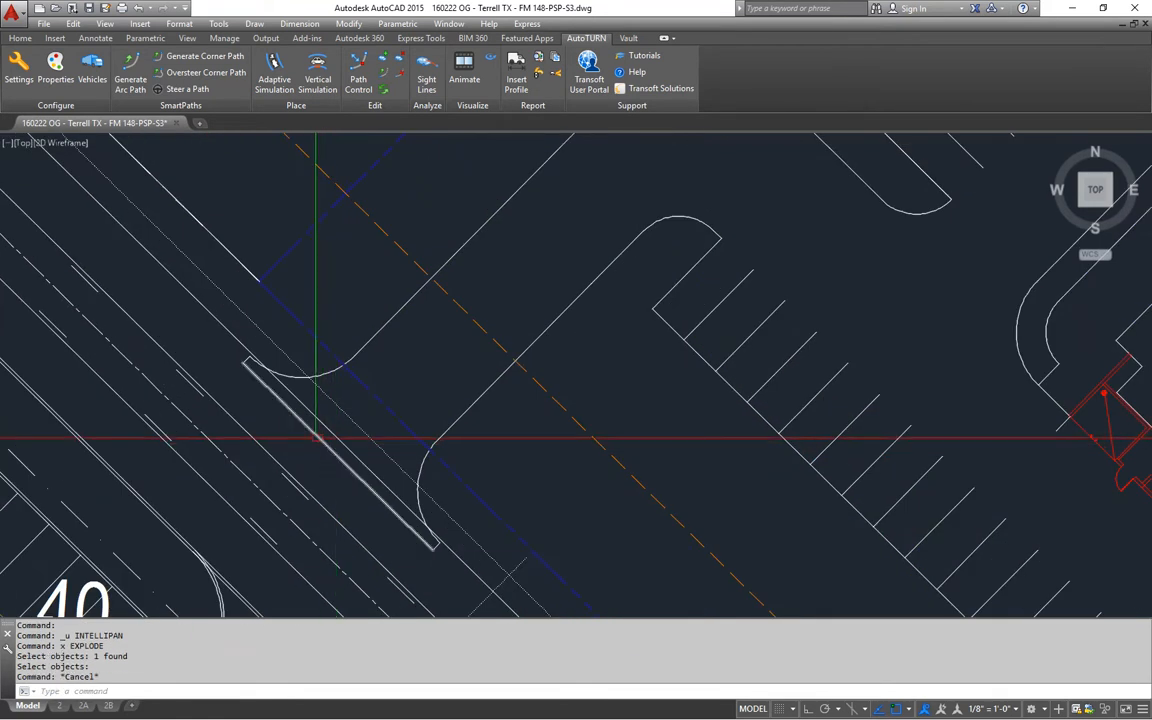
- Erase the entrance's curb return on the Pad Site 10 side and the leftover segments along the street edge
{"action": "left_click", "coordinate": [236, 363]}
{"action": "left_click", "coordinate": [373, 442]}
{"action": "type", "text": "e"}
{"action": "key", "text": "Return"}
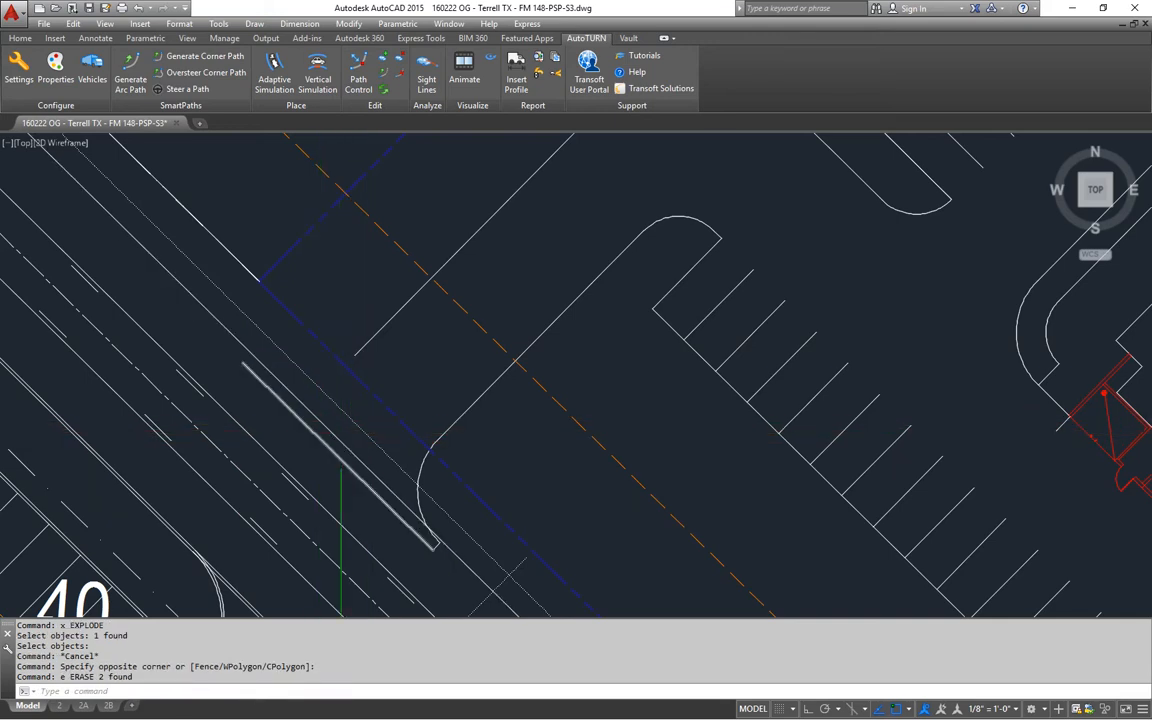
{"action": "left_click", "coordinate": [430, 540]}
{"action": "left_click", "coordinate": [470, 560]}
{"action": "type", "text": "e"}
{"action": "key", "text": "Return"}
{"action": "left_click", "coordinate": [406, 530]}
{"action": "type", "text": "e"}
{"action": "key", "text": "Return"}
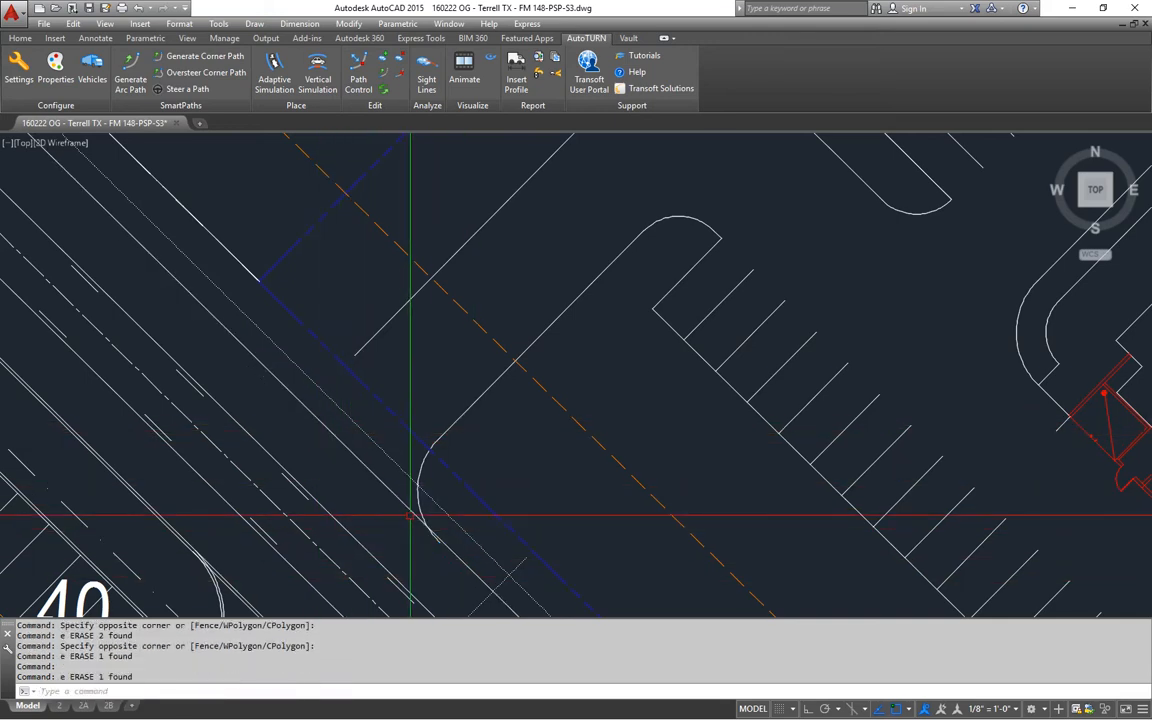
- Erase the entrance's other curb return, plus the end island and first stall lines of the parking row beside it
{"action": "middle_click_drag", "start_coordinate": [442, 316], "coordinate": [402, 334]}
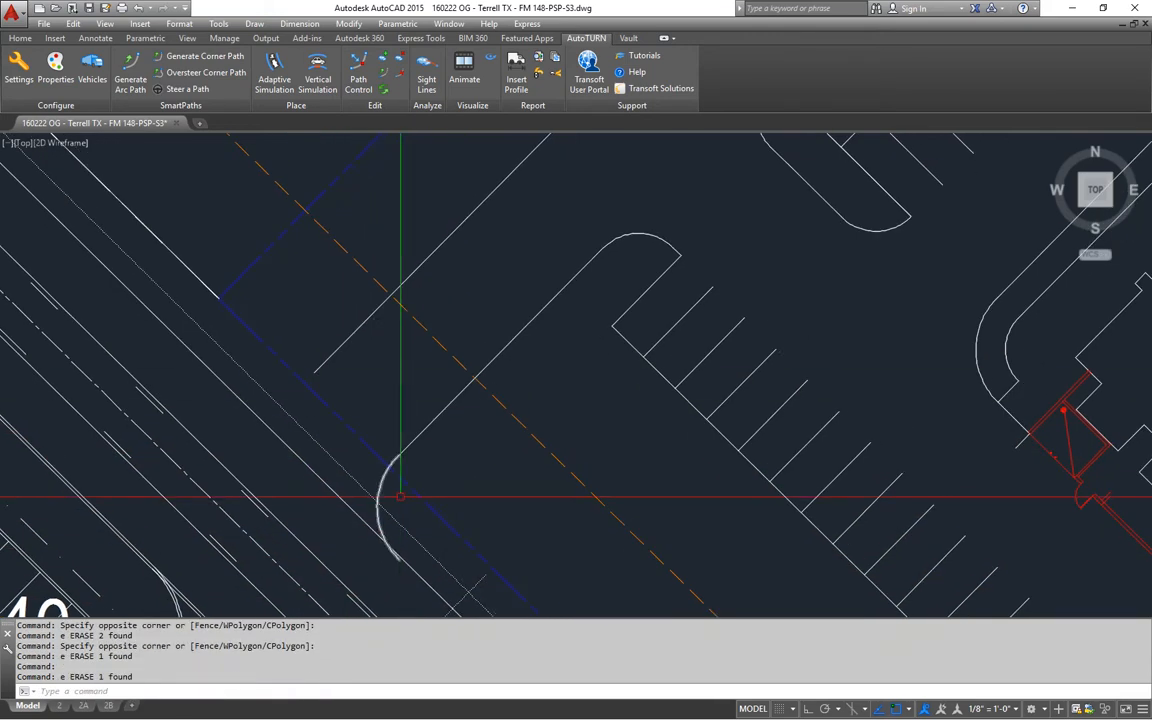
{"action": "scroll", "coordinate": [380, 440], "scroll_direction": "down", "scroll_amount": 6}
{"action": "scroll", "coordinate": [447, 315], "scroll_direction": "up", "scroll_amount": 3}
{"action": "left_click", "coordinate": [411, 380]}
{"action": "left_click", "coordinate": [522, 514]}
{"action": "type", "text": "e"}
{"action": "key", "text": "Return"}
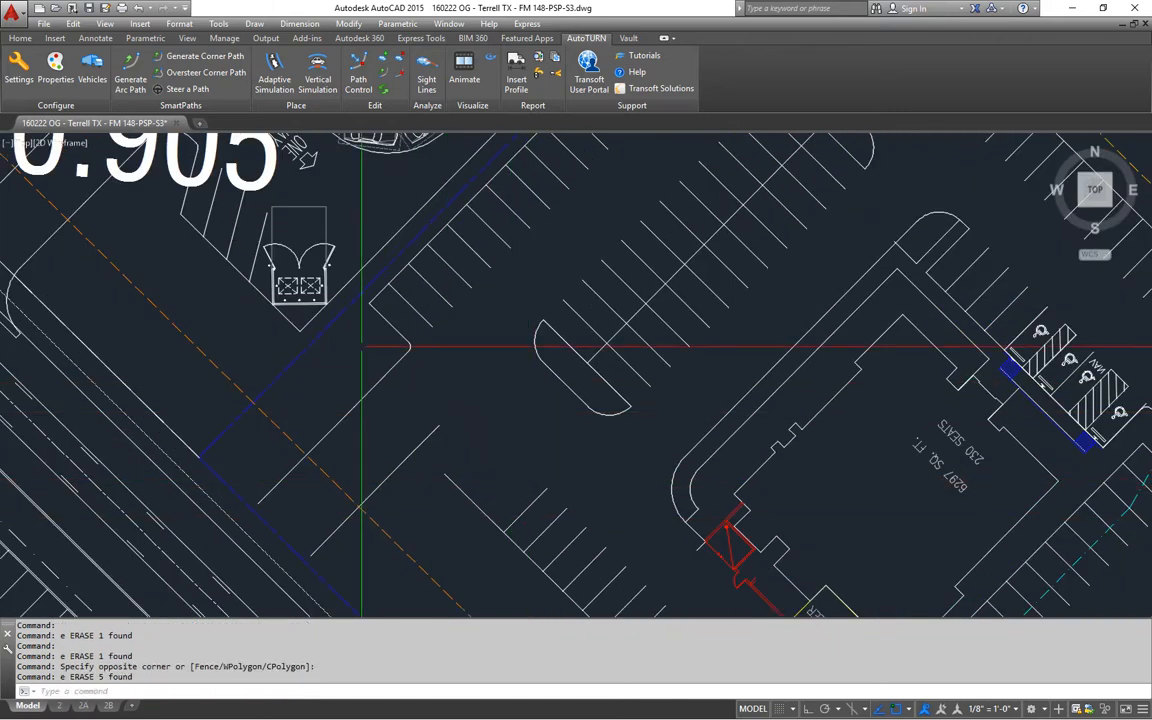
- Erase the curb pieces and first stall lines at the entrance end of the parking row along the Pad Site 10 boundary
{"action": "left_click", "coordinate": [417, 403]}
{"action": "left_click", "coordinate": [318, 277]}
{"action": "type", "text": "e"}
{"action": "key", "text": "Return"}
{"action": "middle_click_drag", "start_coordinate": [380, 345], "coordinate": [365, 420]}
{"action": "left_click", "coordinate": [427, 452]}
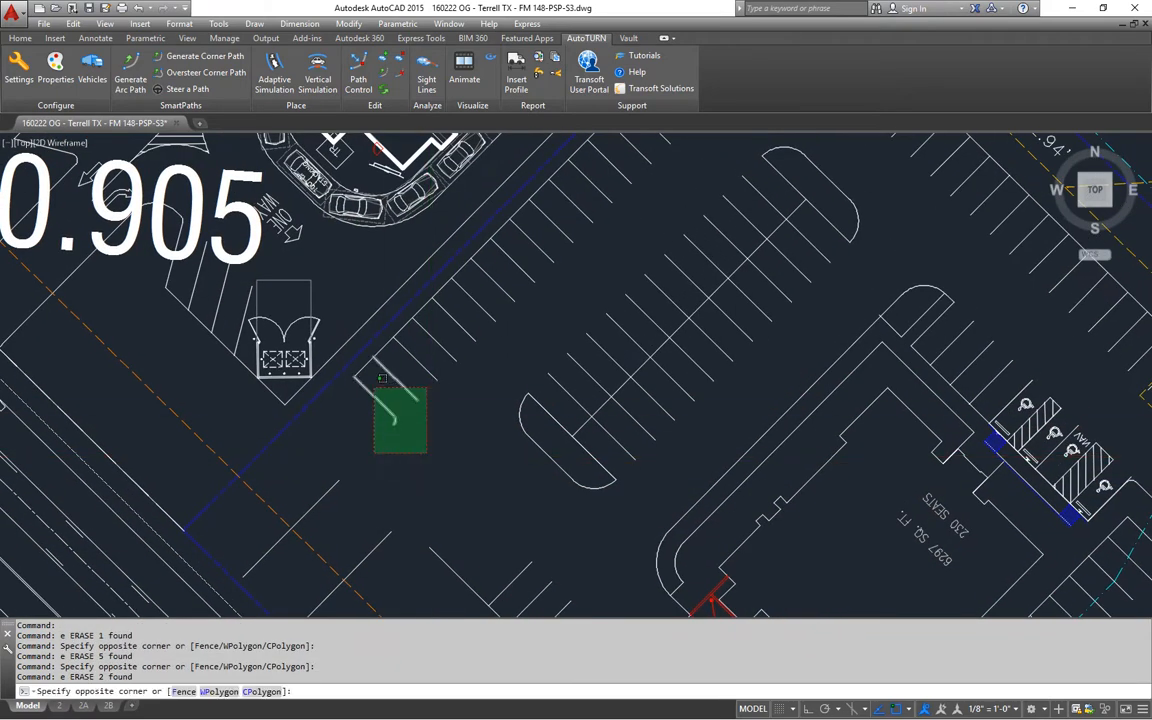
{"action": "left_click", "coordinate": [374, 360]}
{"action": "type", "text": "e"}
{"action": "key", "text": "Return"}
- Erase the two remaining driveway lines at the entrance near the street frontage
{"action": "left_click", "coordinate": [400, 525]}
{"action": "left_click", "coordinate": [385, 540]}
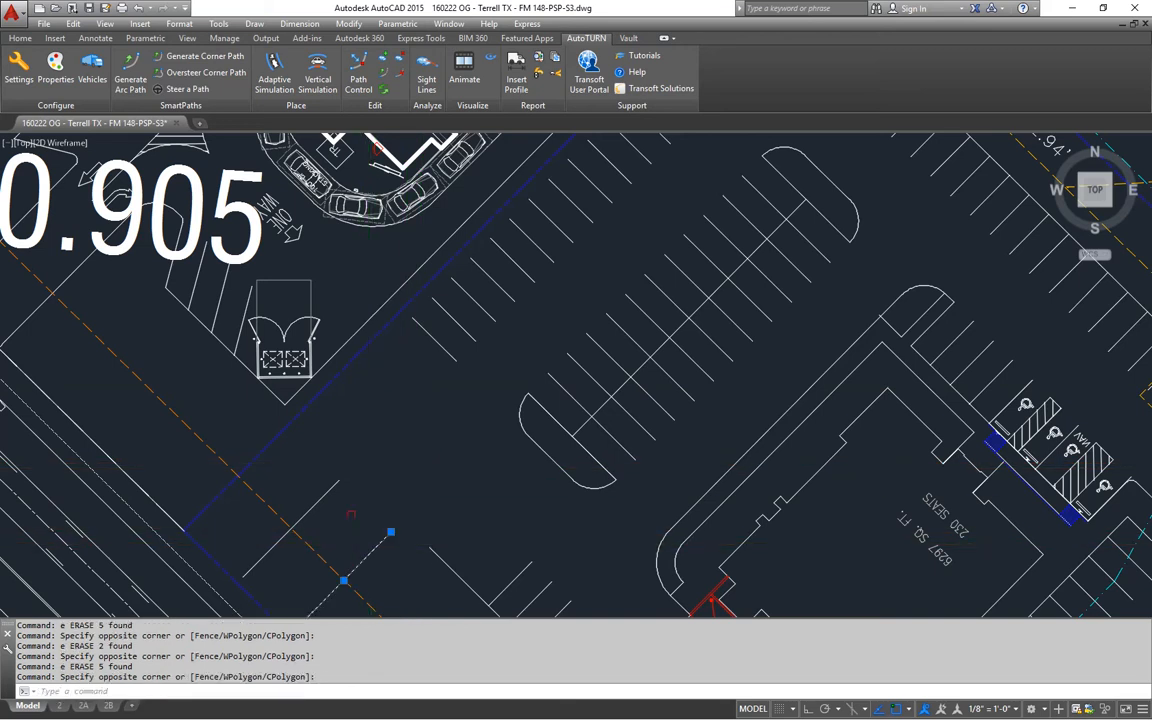
{"action": "type", "text": "e"}
{"action": "key", "text": "Return"}
- Erase the long curb line and the first stall lines of the parking row along the street frontage
{"action": "middle_click_drag", "start_coordinate": [329, 478], "coordinate": [290, 380]}
{"action": "scroll", "coordinate": [399, 437], "scroll_direction": "down", "scroll_amount": 2}
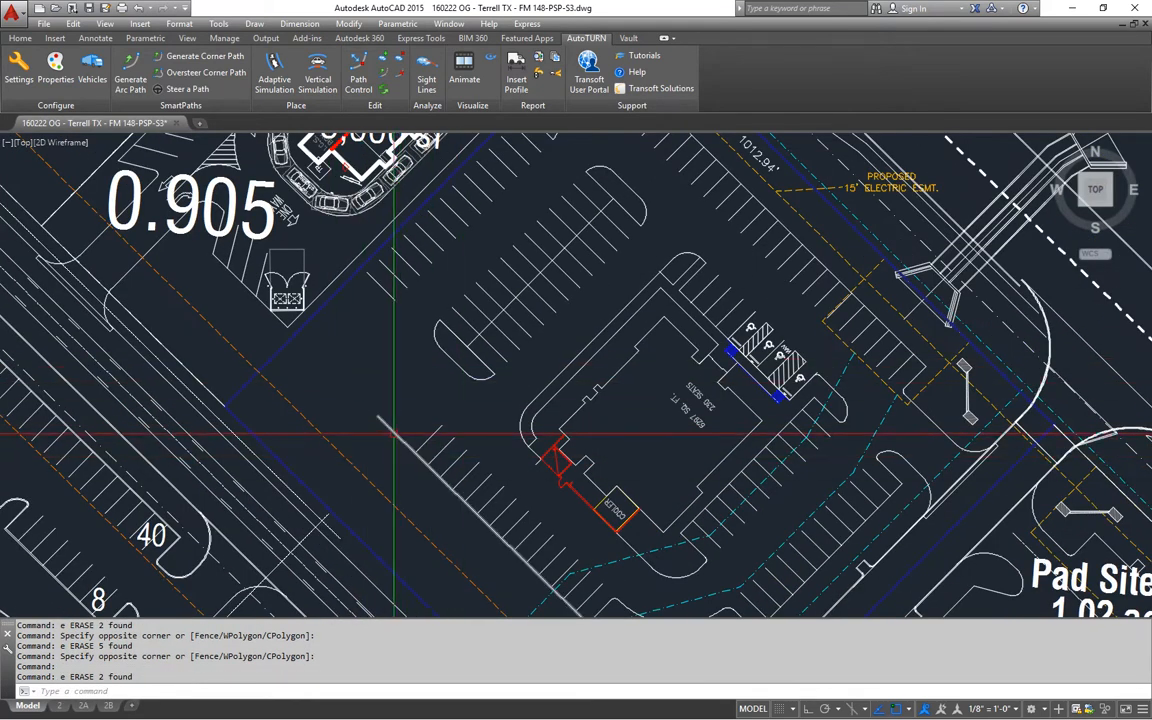
{"action": "scroll", "coordinate": [300, 340], "scroll_direction": "up", "scroll_amount": 2}
{"action": "mouse_move", "coordinate": [269, 320]}
{"action": "middle_mouse_down"}
{"action": "mouse_move", "coordinate": [280, 332]}
{"action": "mouse_move", "coordinate": [190, 282]}
{"action": "middle_mouse_up"}
{"action": "left_click", "coordinate": [450, 365]}
{"action": "left_click", "coordinate": [380, 455]}
{"action": "type", "text": "e"}
{"action": "key", "text": "Return"}
- Erase the next group of five stall lines in the street-frontage parking row
{"action": "scroll", "coordinate": [507, 537], "scroll_direction": "up", "scroll_amount": 3}
{"action": "middle_click_drag", "start_coordinate": [507, 537], "coordinate": [522, 288]}
{"action": "scroll", "coordinate": [522, 288], "scroll_direction": "down", "scroll_amount": 2}
{"action": "left_click", "coordinate": [522, 288]}
{"action": "left_click", "coordinate": [355, 378]}
{"action": "type", "text": "e"}
{"action": "key", "text": "Return"}
{"action": "scroll", "coordinate": [572, 492], "scroll_direction": "down", "scroll_amount": 3}
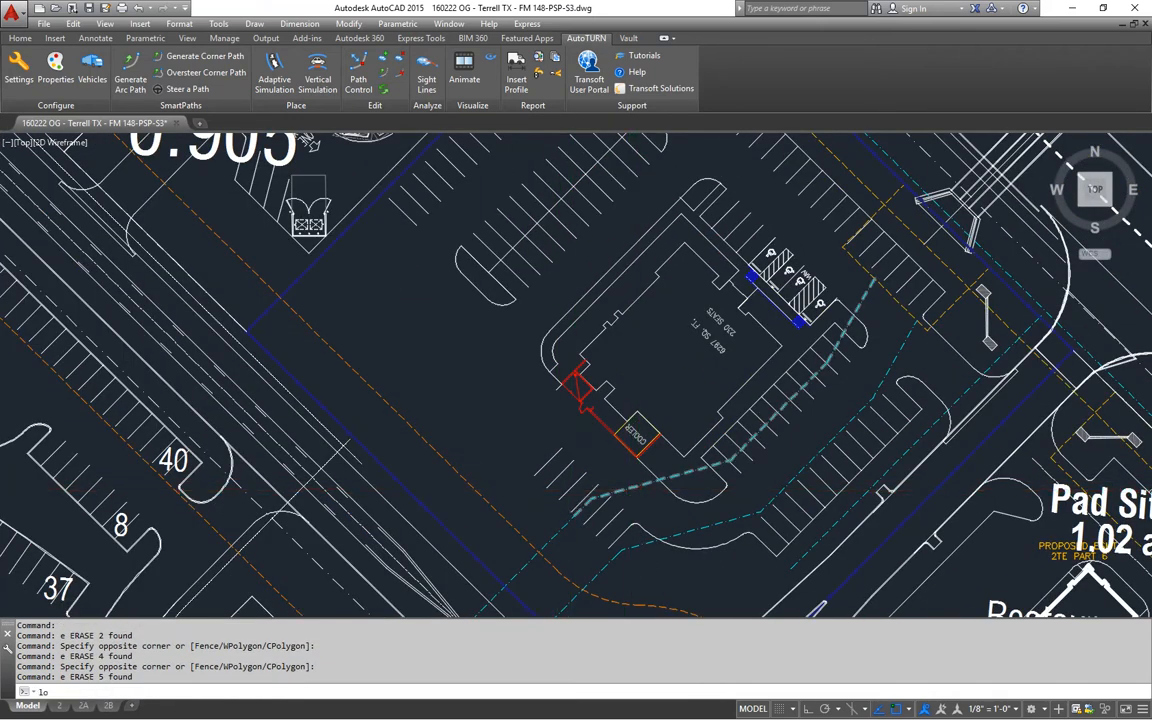
- Turn off the layers of the cyan dashed line and the orange dashed building setback line crossing the pad site
{"action": "type", "text": "lo"}
{"action": "key", "text": "Return"}
{"action": "left_click", "coordinate": [638, 491]}
{"action": "left_click", "coordinate": [522, 538]}
{"action": "key", "text": "Escape"}
- Erase the rest of the street-frontage stall lines together with the red linework beside the building's cooler
{"action": "left_click", "coordinate": [494, 365]}
{"action": "left_click", "coordinate": [698, 587]}
{"action": "type", "text": "e"}
{"action": "key", "text": "Return"}
- Measure the distance from the parking row's curb line to the driveway curb facing Pad Site 8
{"action": "middle_click_drag", "start_coordinate": [758, 550], "coordinate": [596, 447]}
{"action": "scroll", "coordinate": [635, 430], "scroll_direction": "up", "scroll_amount": 5}
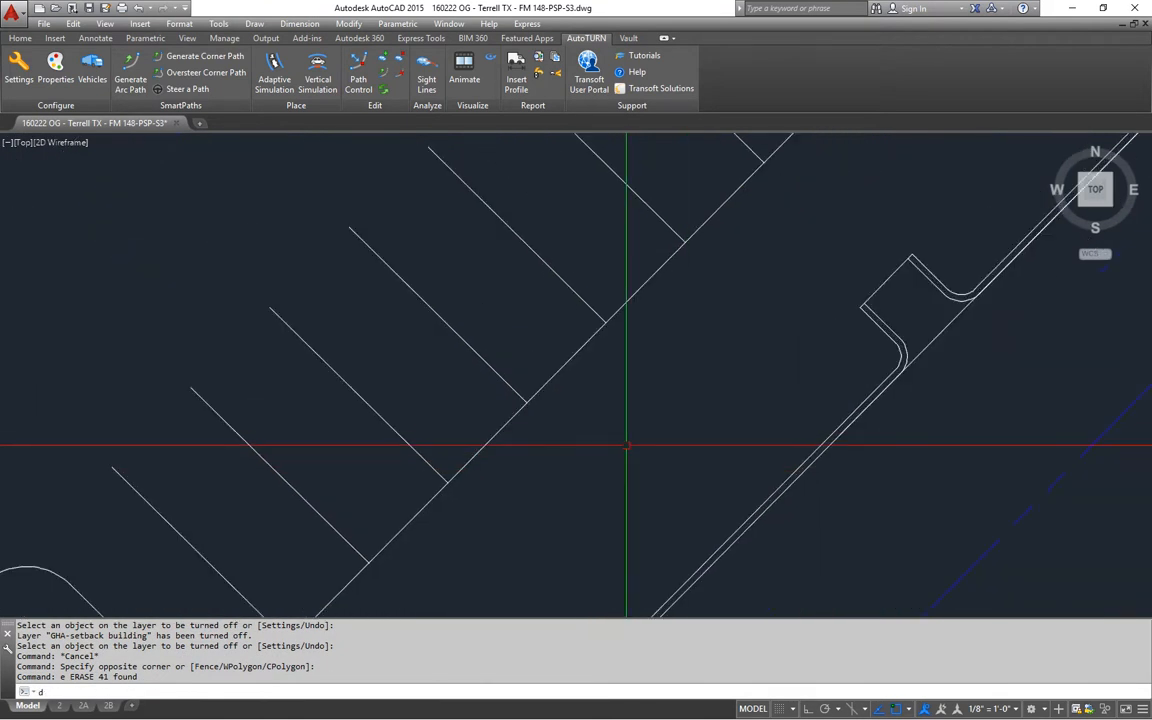
{"action": "type", "text": "di"}
{"action": "key", "text": "Return"}
{"action": "left_click", "coordinate": [684, 241]}
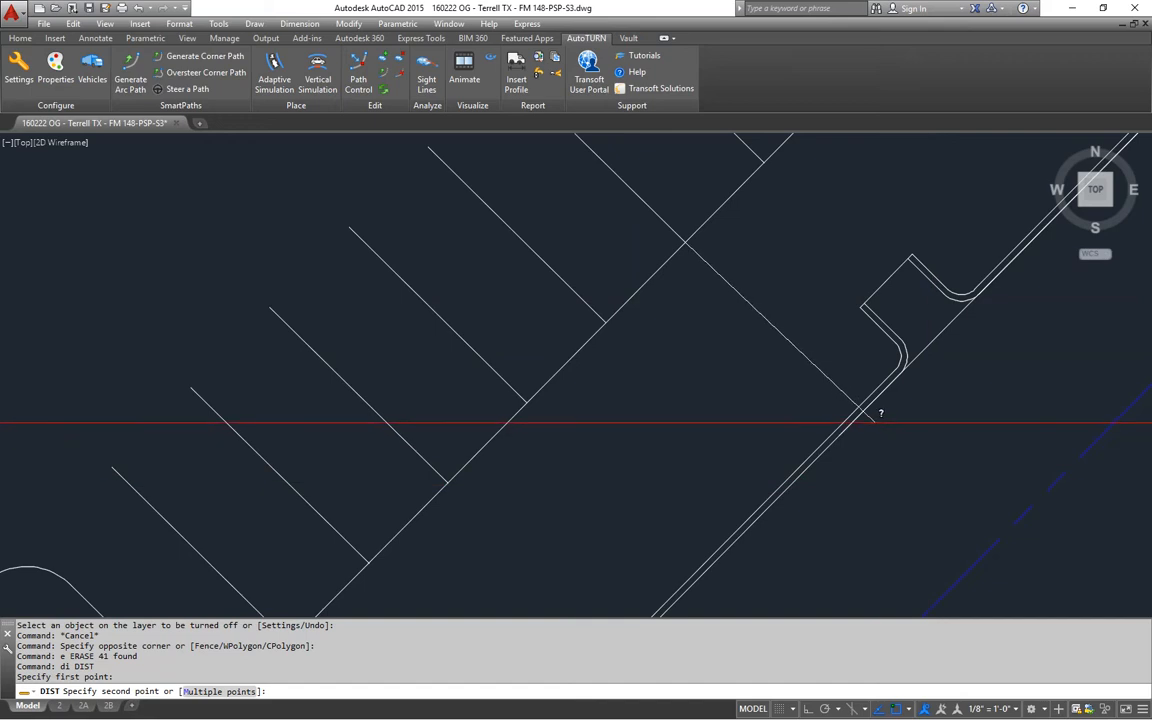
{"action": "left_click", "coordinate": [865, 418]}
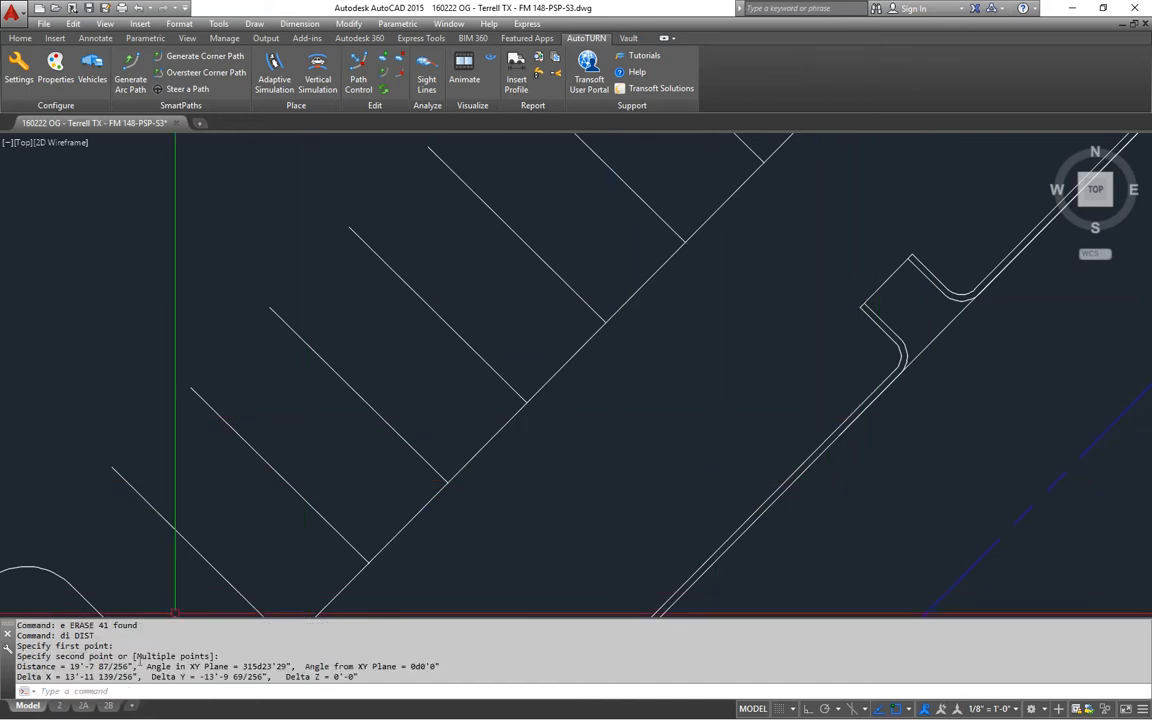
{"action": "scroll", "coordinate": [345, 420], "scroll_direction": "down", "scroll_amount": 4}
{"action": "key", "text": "Escape"}
{"action": "key", "text": "Escape"}
- Erase the 6297 sq. ft. building outline, its cooler, and the curb returns and first stall lines of the two adjacent rows
{"action": "left_click", "coordinate": [510, 508]}
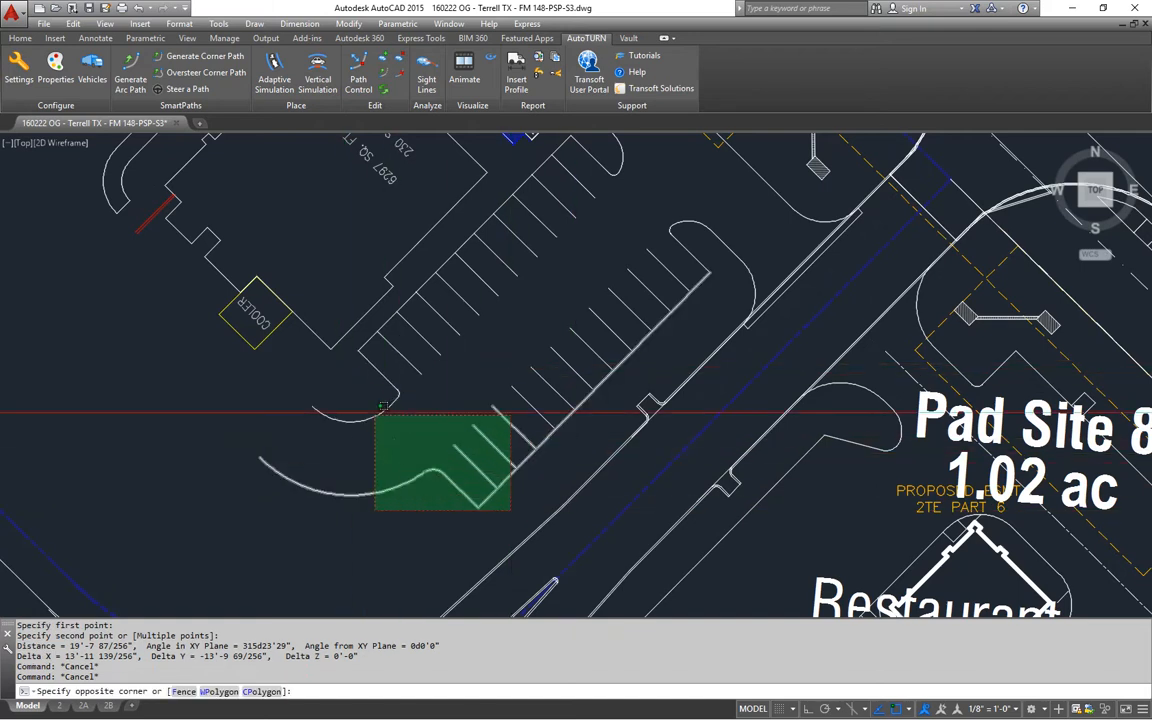
{"action": "left_click", "coordinate": [337, 330]}
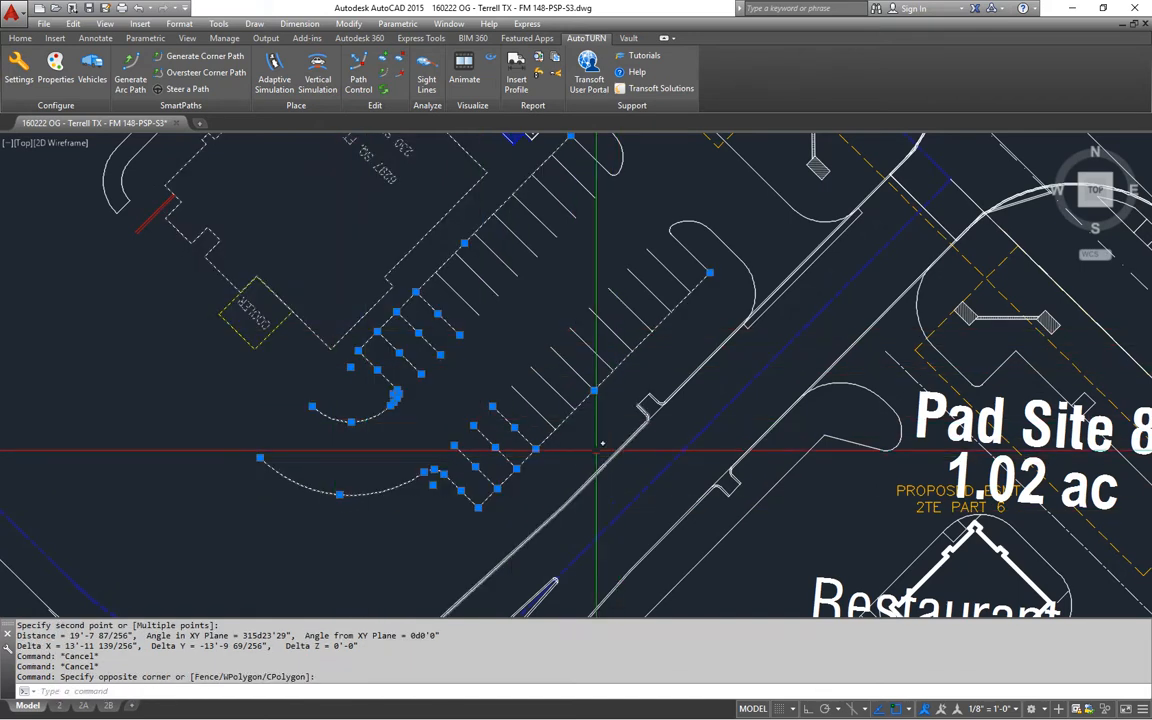
{"action": "type", "text": "e"}
{"action": "key", "text": "Return"}
- Erase the next ten stall lines across the two facing parking rows near the Pad Site 8 driveway
{"action": "middle_click_drag", "start_coordinate": [613, 456], "coordinate": [628, 521]}
{"action": "left_click", "coordinate": [604, 463]}
{"action": "left_click", "coordinate": [472, 295]}
{"action": "type", "text": "e"}
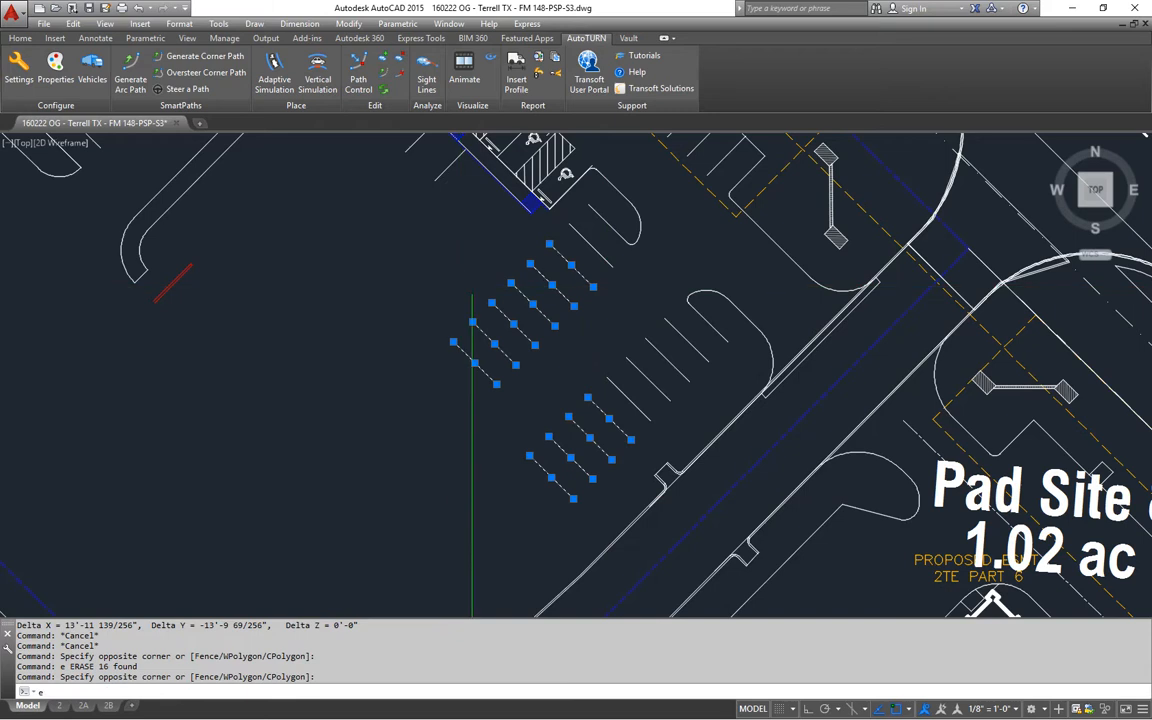
{"action": "key", "text": "Return"}
- Erase the remaining stall lines and end island of the parking row beside the Pad Site 8 driveway
{"action": "middle_click_drag", "start_coordinate": [702, 312], "coordinate": [666, 373]}
{"action": "scroll", "coordinate": [663, 354], "scroll_direction": "down", "scroll_amount": 3}
{"action": "scroll", "coordinate": [688, 356], "scroll_direction": "up", "scroll_amount": 2}
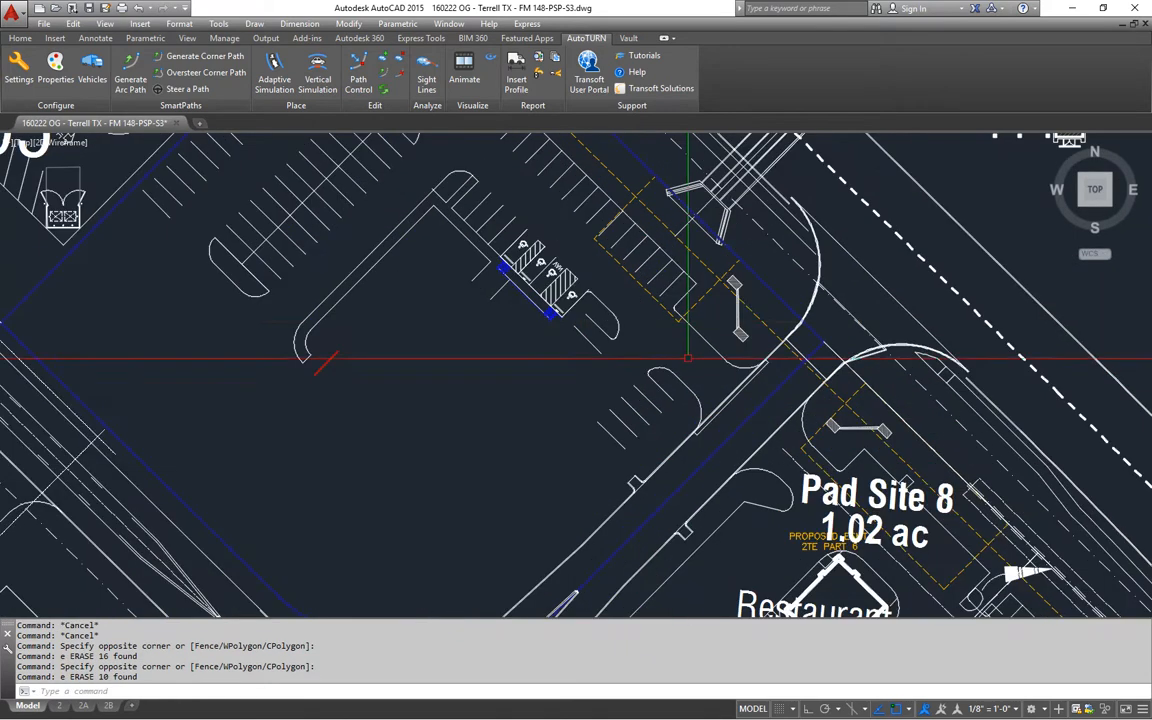
{"action": "left_click", "coordinate": [515, 352]}
{"action": "left_click", "coordinate": [703, 458]}
{"action": "type", "text": "e"}
{"action": "key", "text": "Return"}
- Erase the short line running parallel to the driveway curb opposite Pad Site 8
{"action": "scroll", "coordinate": [727, 410], "scroll_direction": "up", "scroll_amount": 2}
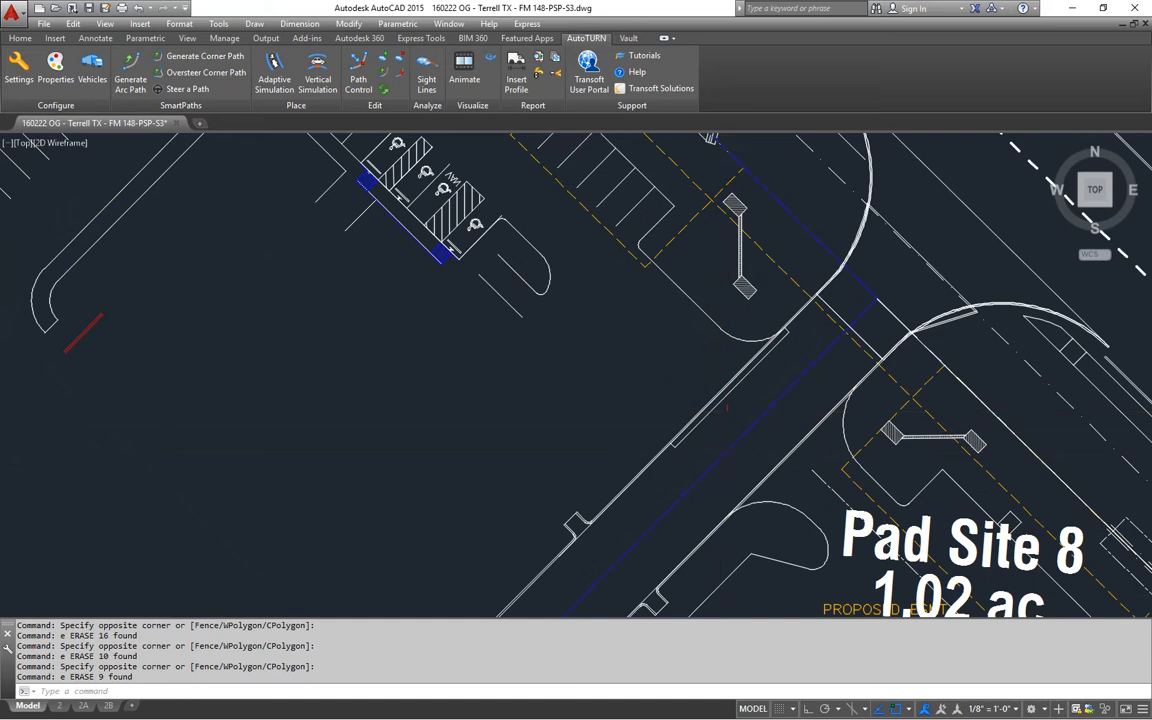
{"action": "left_click", "coordinate": [724, 398]}
{"action": "type", "text": "e"}
{"action": "key", "text": "Return"}
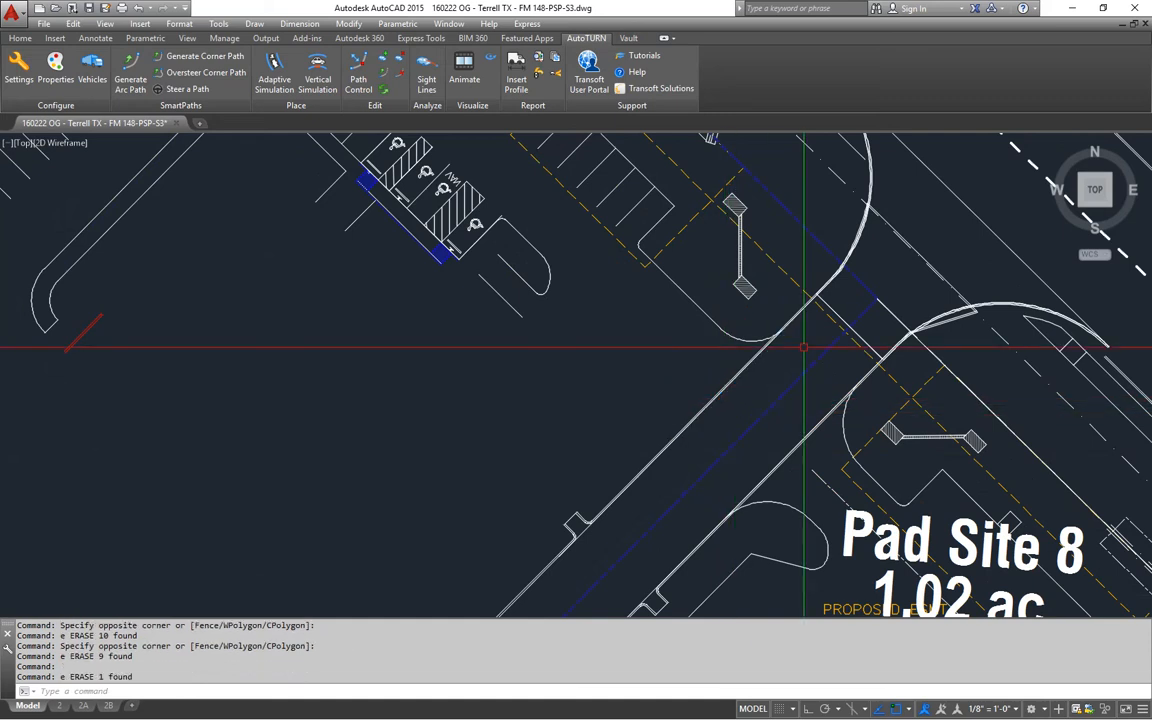
- Erase the curved curb return at the driveway corner and the straight curb connecting it to the property-line parking row
{"action": "left_click", "coordinate": [735, 339]}
{"action": "middle_click_drag", "start_coordinate": [617, 283], "coordinate": [645, 446]}
{"action": "type", "text": "e"}
{"action": "key", "text": "Return"}
{"action": "left_click", "coordinate": [699, 445]}
{"action": "type", "text": "e"}
{"action": "key", "text": "Return"}
- Erase the long curb line, end curb, first stall line and leftover small arc of the row along the electric easement
{"action": "middle_click_drag", "start_coordinate": [667, 365], "coordinate": [706, 464]}
{"action": "left_click", "coordinate": [738, 452]}
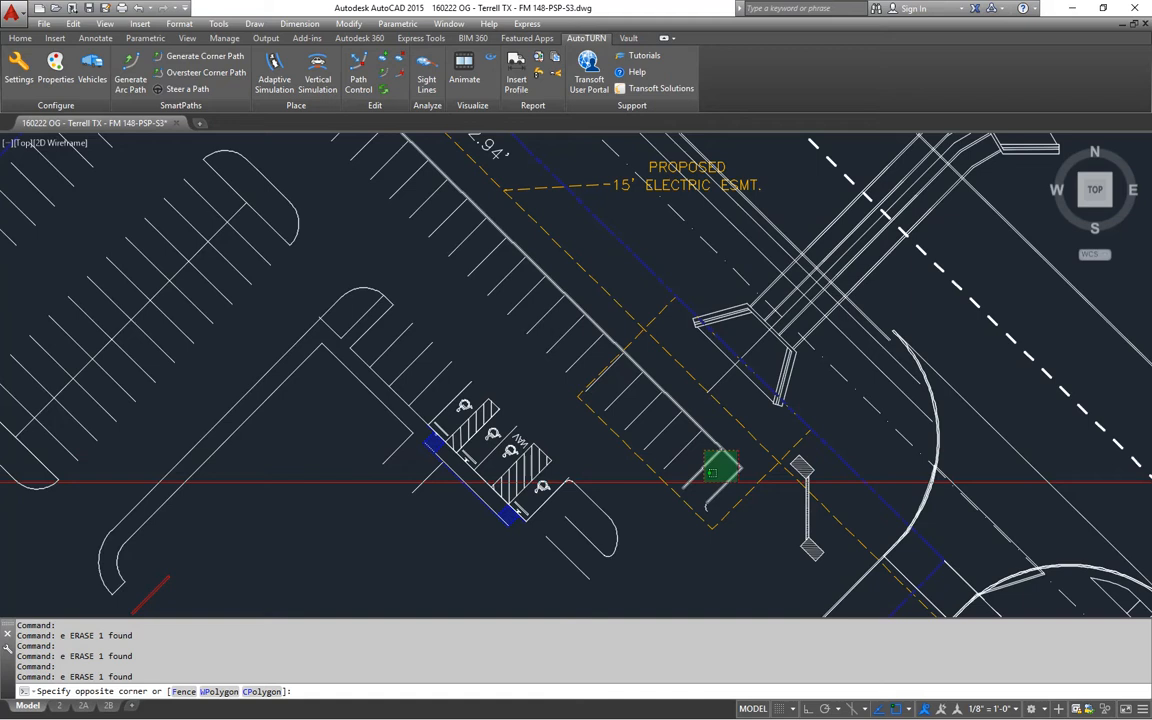
{"action": "left_click", "coordinate": [668, 463]}
{"action": "type", "text": "e"}
{"action": "key", "text": "Return"}
{"action": "left_click", "coordinate": [661, 450]}
{"action": "left_click", "coordinate": [715, 509]}
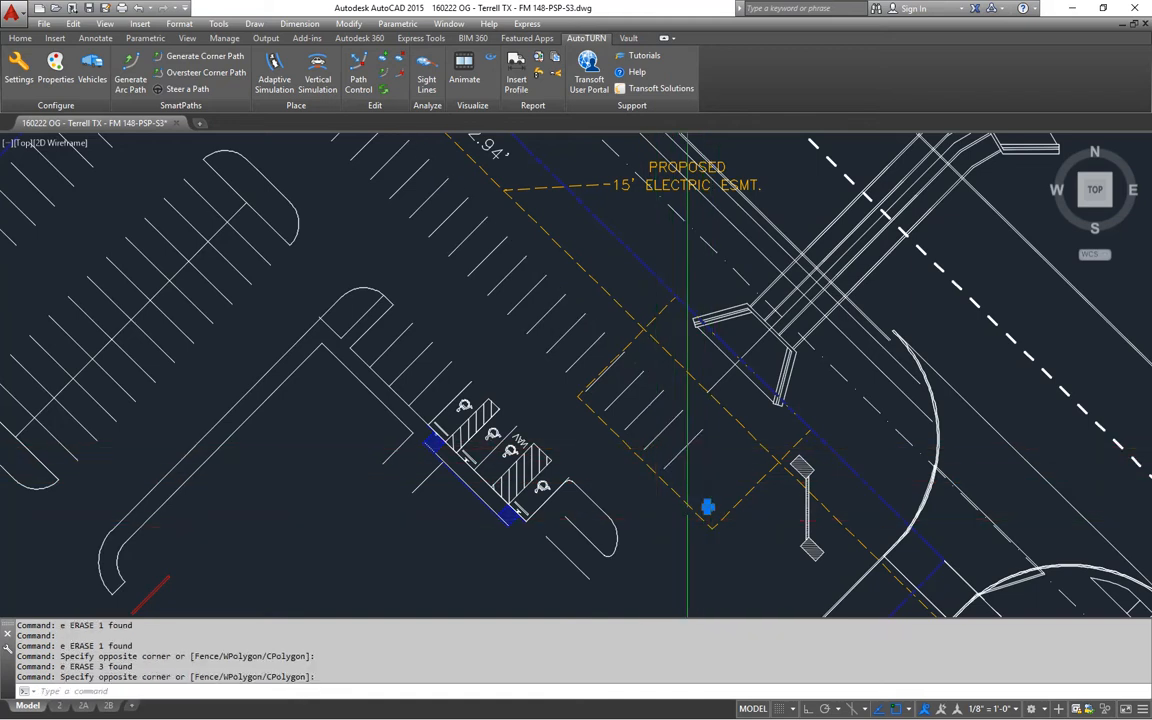
{"action": "type", "text": "e"}
{"action": "key", "text": "Return"}
- Erase the four stall lines inside the orange dashed easement box
{"action": "middle_click_drag", "start_coordinate": [637, 486], "coordinate": [663, 478]}
{"action": "scroll", "coordinate": [690, 450], "scroll_direction": "down", "scroll_amount": 2}
{"action": "scroll", "coordinate": [612, 372], "scroll_direction": "up", "scroll_amount": 2}
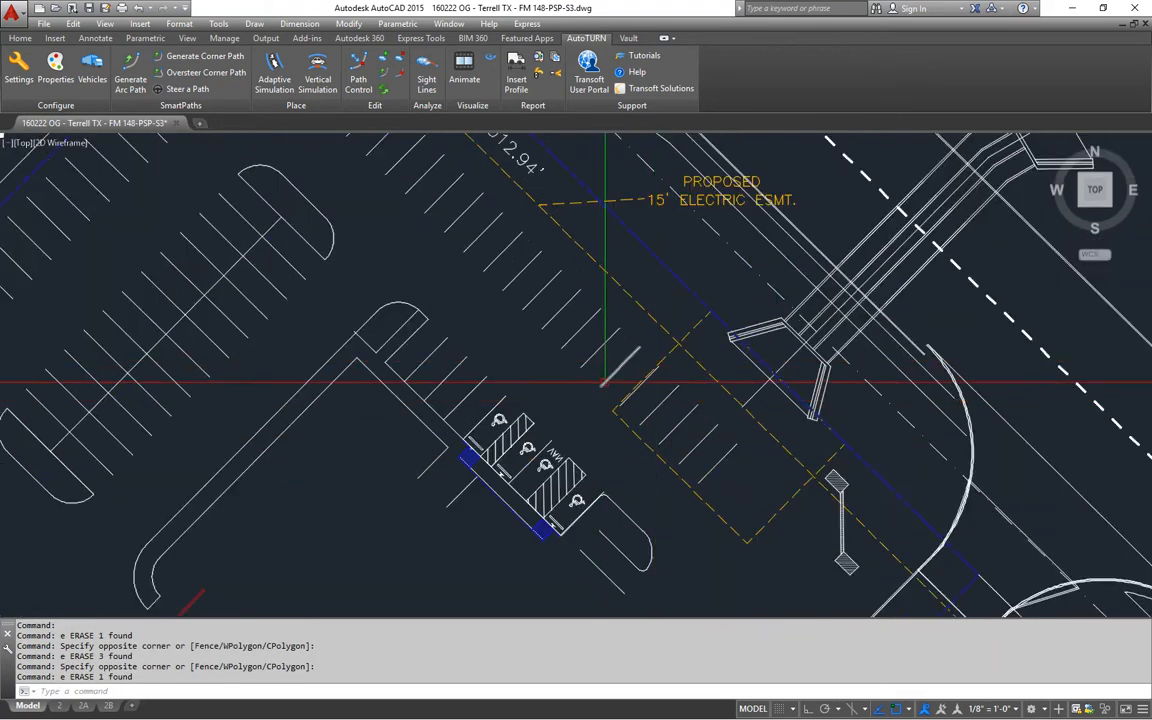
{"action": "left_click", "coordinate": [738, 479]}
{"action": "left_click", "coordinate": [706, 420]}
{"action": "type", "text": "e"}
{"action": "key", "text": "Return"}
{"action": "left_click", "coordinate": [696, 421]}
{"action": "left_click", "coordinate": [666, 390]}
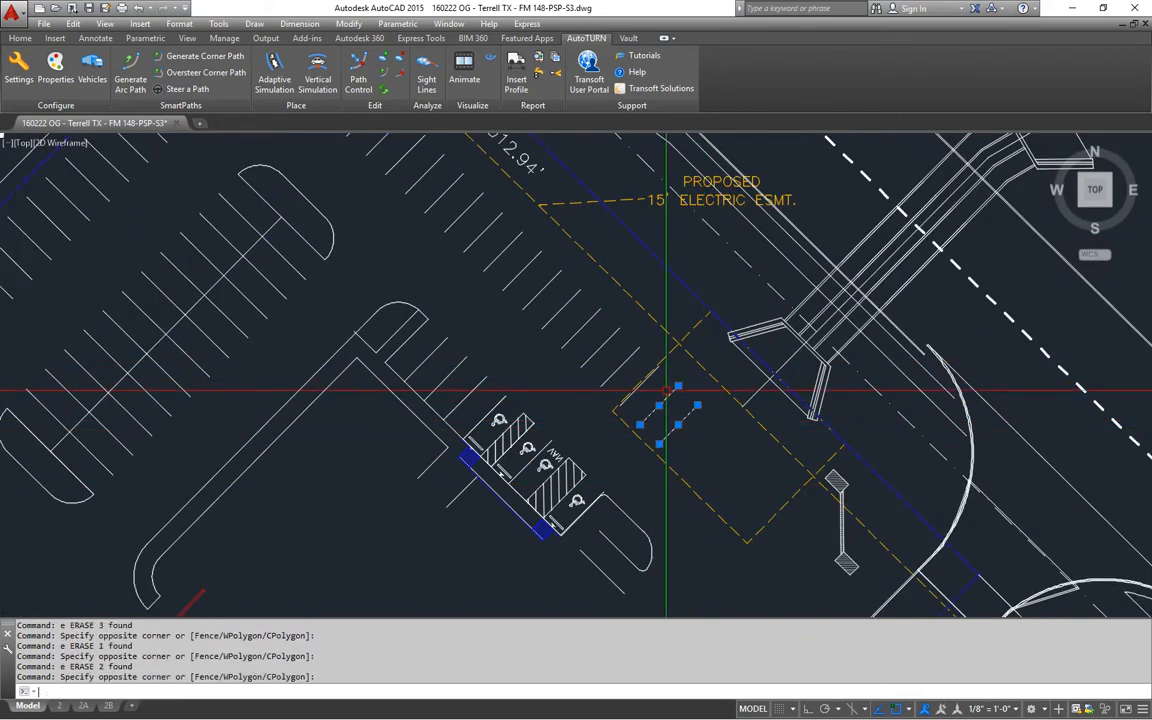
{"action": "type", "text": "e"}
{"action": "key", "text": "Return"}
- Turn off the utility easements layer by picking the orange dashed easement line
{"action": "scroll", "coordinate": [648, 382], "scroll_direction": "up", "scroll_amount": 3}
{"action": "type", "text": "lo"}
{"action": "key", "text": "Return"}
{"action": "left_click", "coordinate": [640, 369]}
{"action": "key", "text": "Escape"}
{"action": "key", "text": "Escape"}
- Erase three more stall lines at the driveway end of the row along the N45°24'27"W property line
{"action": "left_click", "coordinate": [655, 392]}
{"action": "left_click", "coordinate": [520, 266]}
{"action": "scroll", "coordinate": [526, 299], "scroll_direction": "down", "scroll_amount": 7}
{"action": "middle_click_drag", "start_coordinate": [514, 306], "coordinate": [589, 431]}
{"action": "type", "text": "e"}
{"action": "key", "text": "Return"}
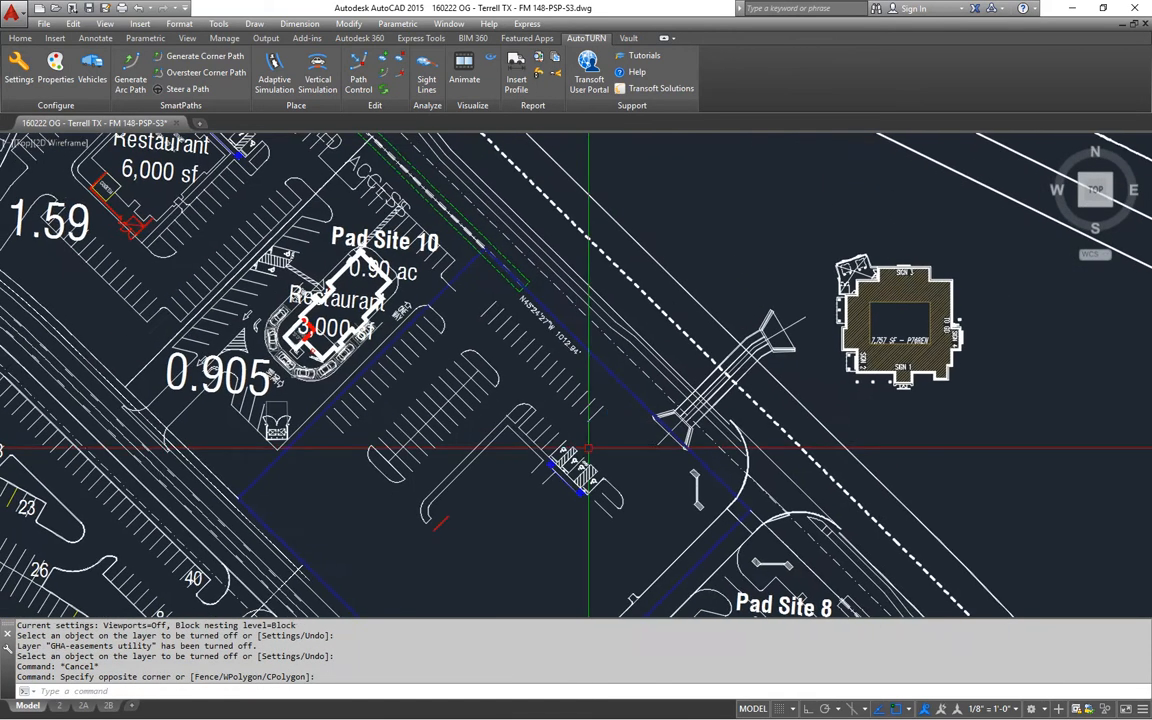
- Erase the accessible parking stalls with their ramps, symbols and adjoining end island
{"action": "left_click", "coordinate": [642, 440]}
{"action": "left_click", "coordinate": [556, 532]}
{"action": "type", "text": "e"}
{"action": "key", "text": "Return"}
- Erase the building's sidewalk curb, the red line, and the central double parking row with its street-side island
{"action": "left_click", "coordinate": [545, 393]}
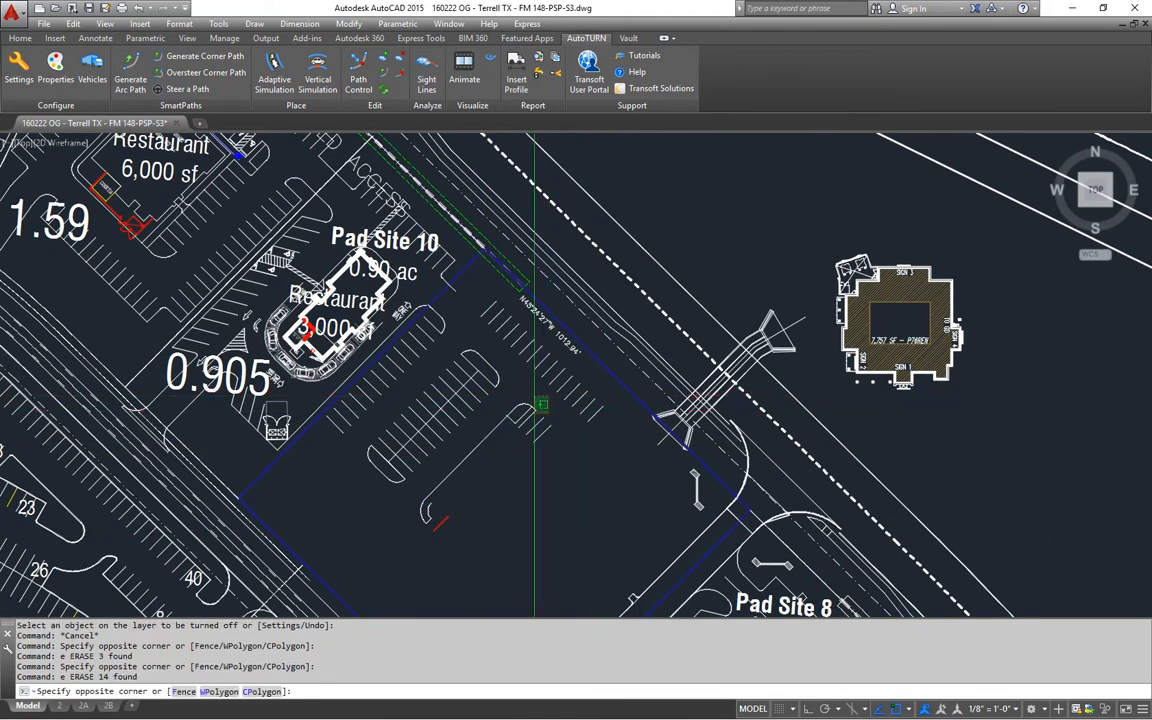
{"action": "left_click", "coordinate": [365, 548]}
{"action": "type", "text": "e"}
{"action": "key", "text": "Return"}
- Erase two stall lines at the street end of the parking row along the Pad Site 10 boundary
{"action": "left_click", "coordinate": [441, 523]}
{"action": "left_click", "coordinate": [292, 340]}
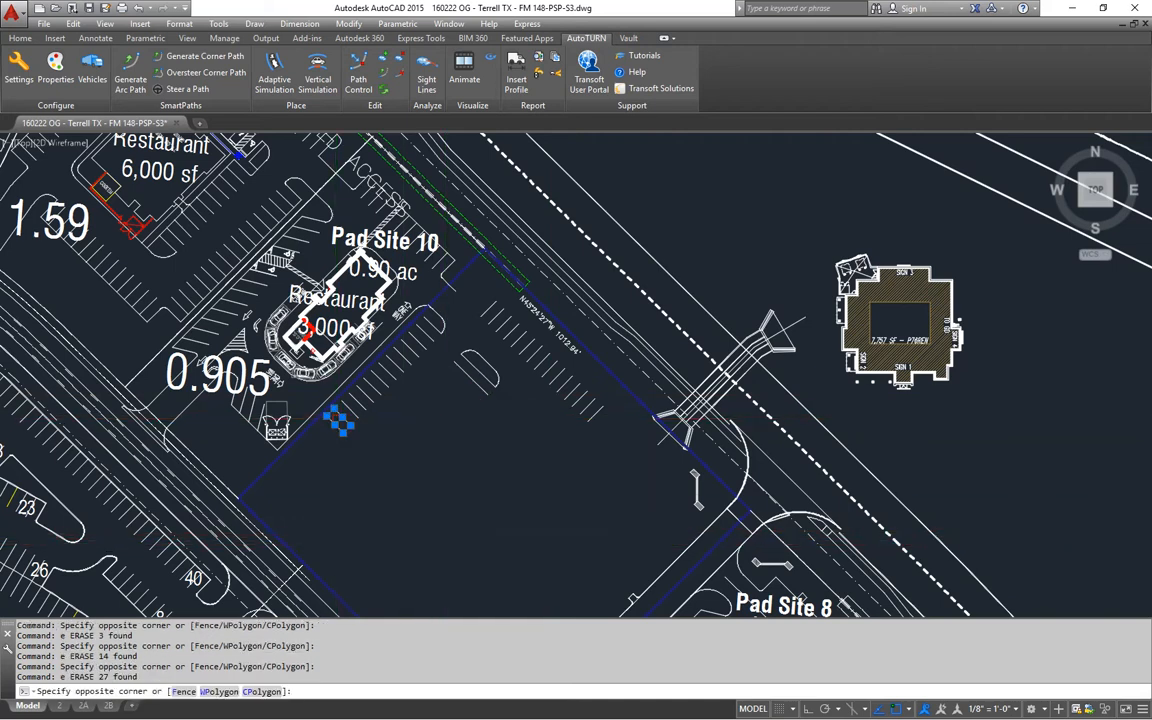
{"action": "type", "text": "e"}
{"action": "key", "text": "Return"}
- Erase the remaining stall lines of the Pad Site 10 boundary row using a fence selection
{"action": "scroll", "coordinate": [380, 350], "scroll_direction": "up", "scroll_amount": 2}
{"action": "type", "text": "e"}
{"action": "key", "text": "Return"}
{"action": "type", "text": "f"}
{"action": "key", "text": "Return"}
{"action": "left_click", "coordinate": [322, 490]}
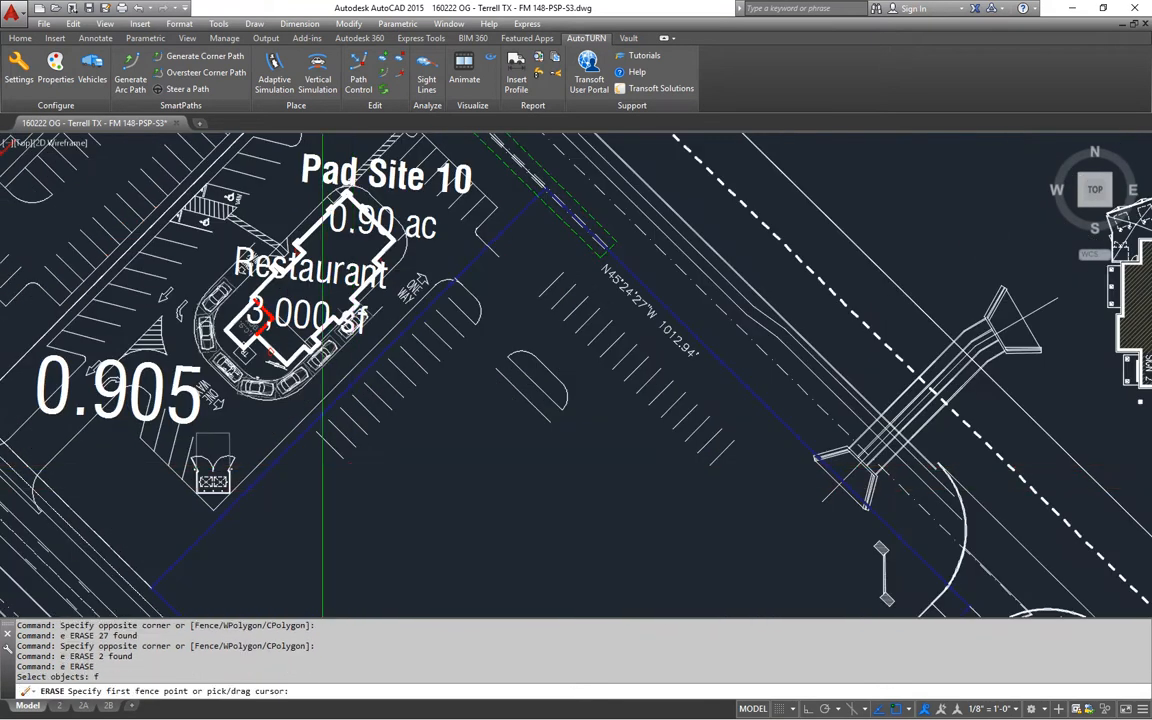
{"action": "left_click", "coordinate": [488, 287]}
{"action": "key", "text": "Return"}
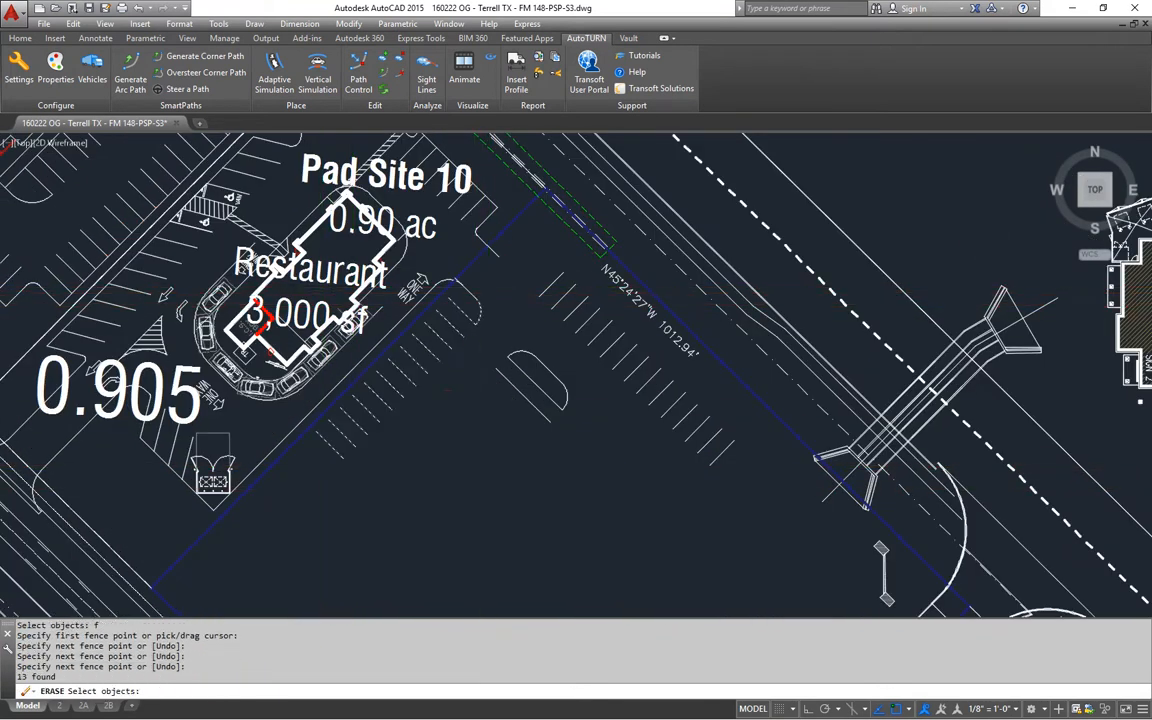
{"action": "key", "text": "Return"}
- Erase the two leftover curb pieces at the far end of the Pad Site 10 boundary row
{"action": "scroll", "coordinate": [475, 252], "scroll_direction": "up", "scroll_amount": 3}
{"action": "type", "text": "e"}
{"action": "key", "text": "Return"}
{"action": "left_click", "coordinate": [380, 283]}
{"action": "left_click", "coordinate": [514, 399]}
{"action": "key", "text": "Return"}
{"action": "type", "text": "e"}
{"action": "key", "text": "Return"}
{"action": "left_click", "coordinate": [405, 327]}
{"action": "key", "text": "Return"}
- Erase the curb stub crossing the Pad Site 10 boundary and fence-select and erase the stall lines along the N45°24'27"W property line
{"action": "middle_click_drag", "start_coordinate": [459, 237], "coordinate": [437, 387]}
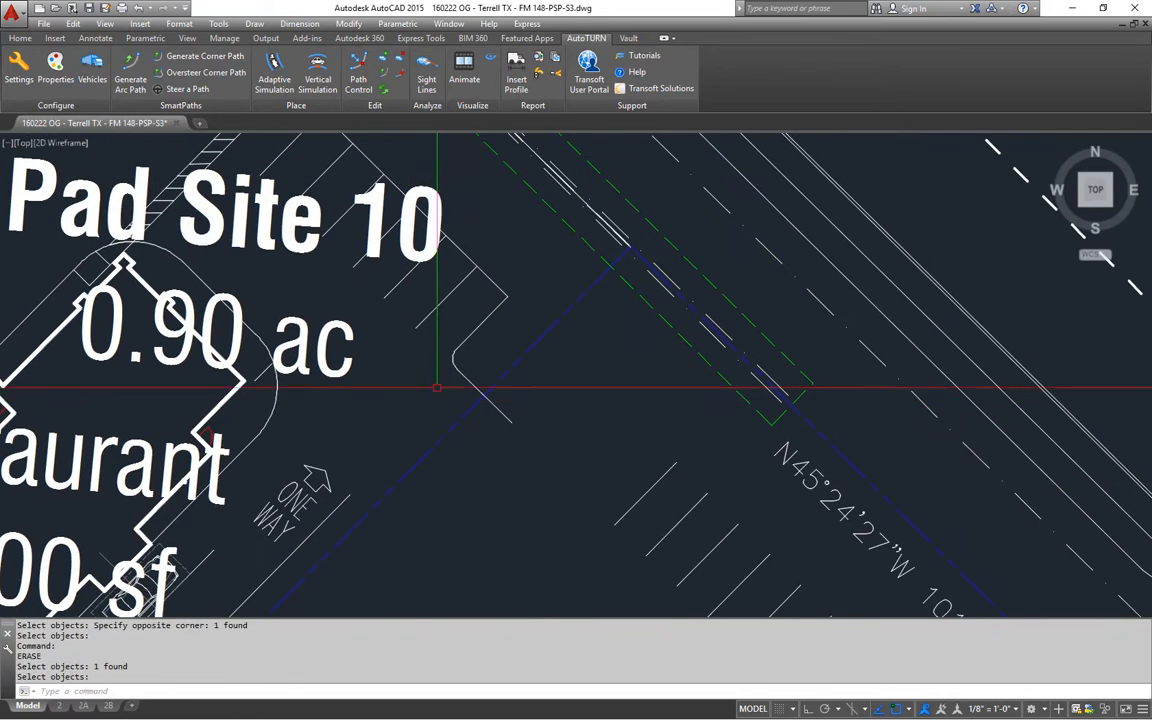
{"action": "left_click", "coordinate": [540, 465]}
{"action": "scroll", "coordinate": [486, 383], "scroll_direction": "down", "scroll_amount": 2}
{"action": "middle_click_drag", "start_coordinate": [511, 408], "coordinate": [470, 321]}
{"action": "type", "text": "ef"}
{"action": "key", "text": "Return"}
{"action": "left_click", "coordinate": [445, 252]}
{"action": "left_click", "coordinate": [759, 488]}
{"action": "key", "text": "Return"}
{"action": "key", "text": "Return"}
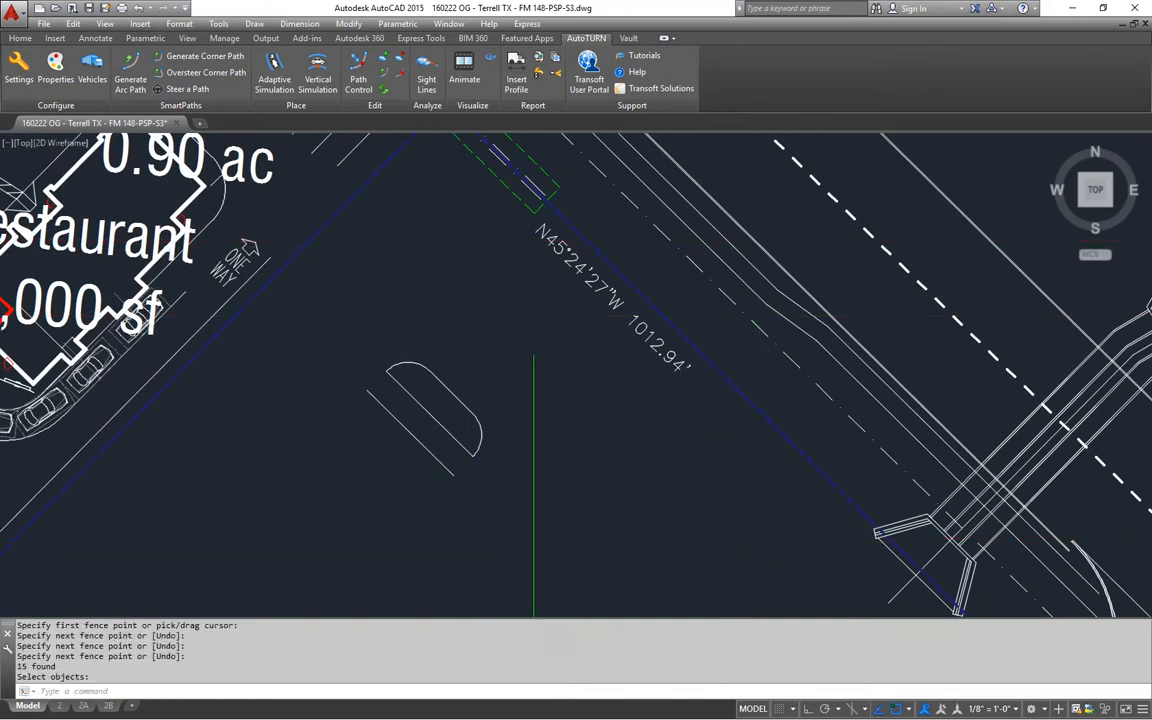
- Erase the last island outline and the adjacent stall line left in the middle of the pad site
{"action": "type", "text": "e"}
{"action": "key", "text": "Return"}
{"action": "left_click", "coordinate": [527, 331]}
{"action": "left_click", "coordinate": [381, 470]}
{"action": "key", "text": "Return"}
{"action": "key", "text": "Return"}
{"action": "left_click", "coordinate": [658, 332]}
{"action": "scroll", "coordinate": [599, 437], "scroll_direction": "down", "scroll_amount": 4}
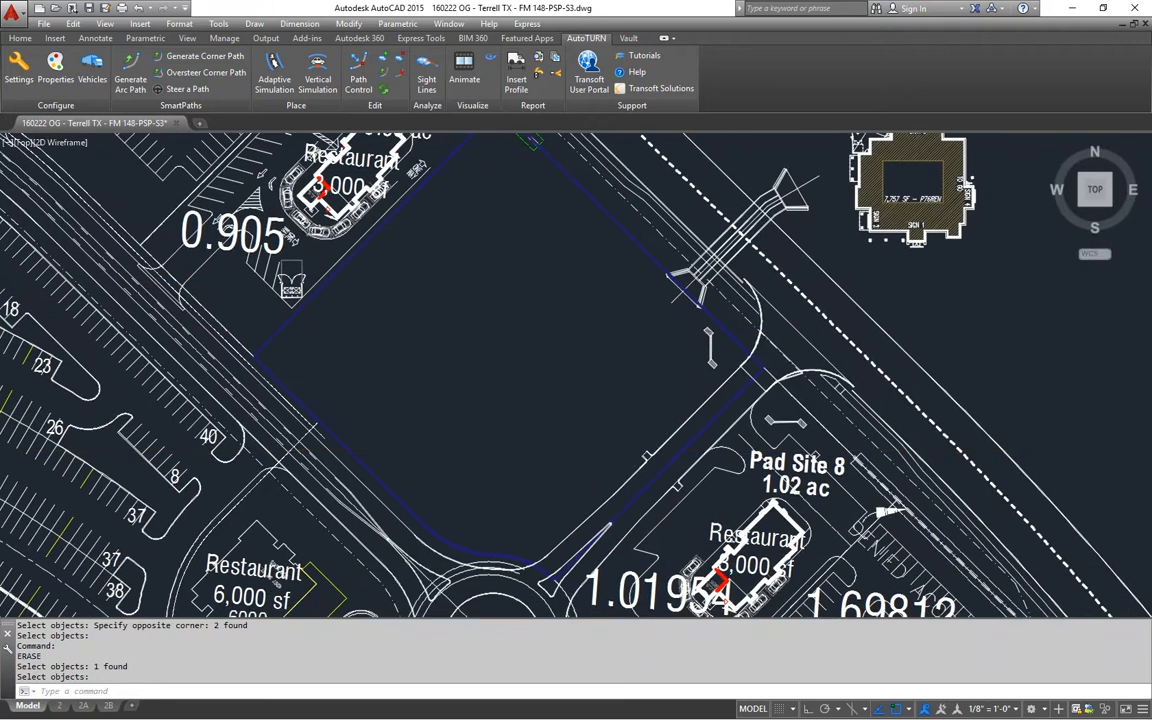
- Inspect the hatched symbol near the driveway corner and look over the pad site for leftover linework
{"action": "scroll", "coordinate": [712, 345], "scroll_direction": "up", "scroll_amount": 9}
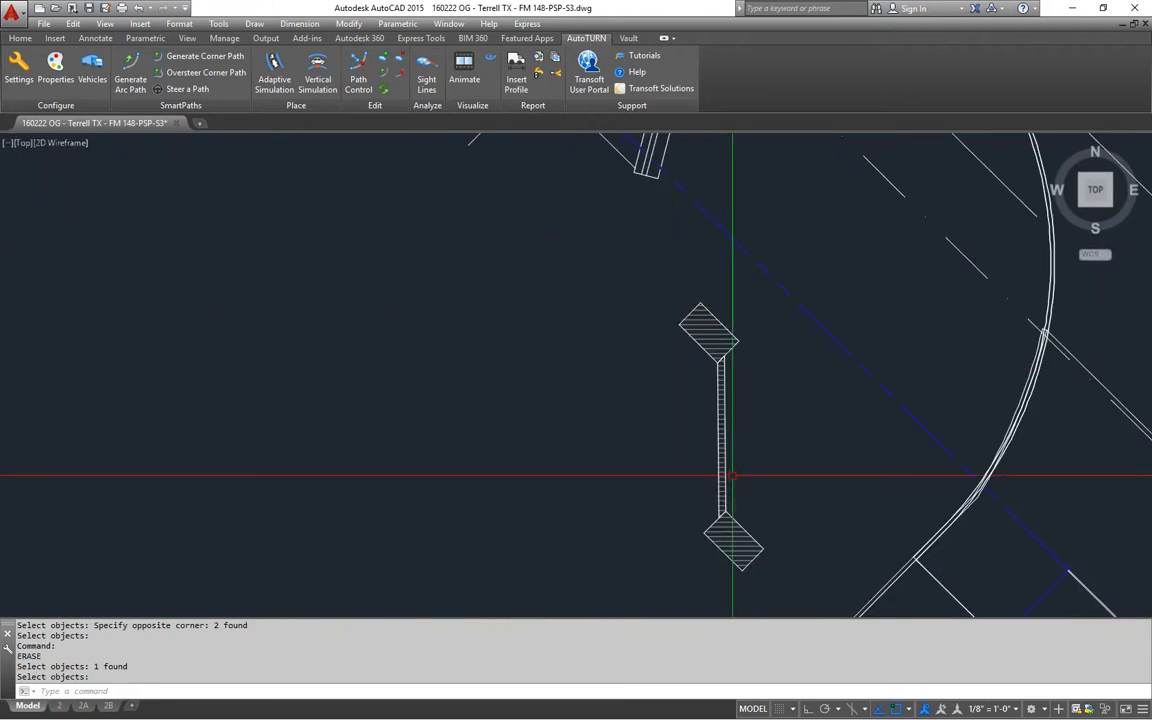
{"action": "scroll", "coordinate": [756, 395], "scroll_direction": "down", "scroll_amount": 3}
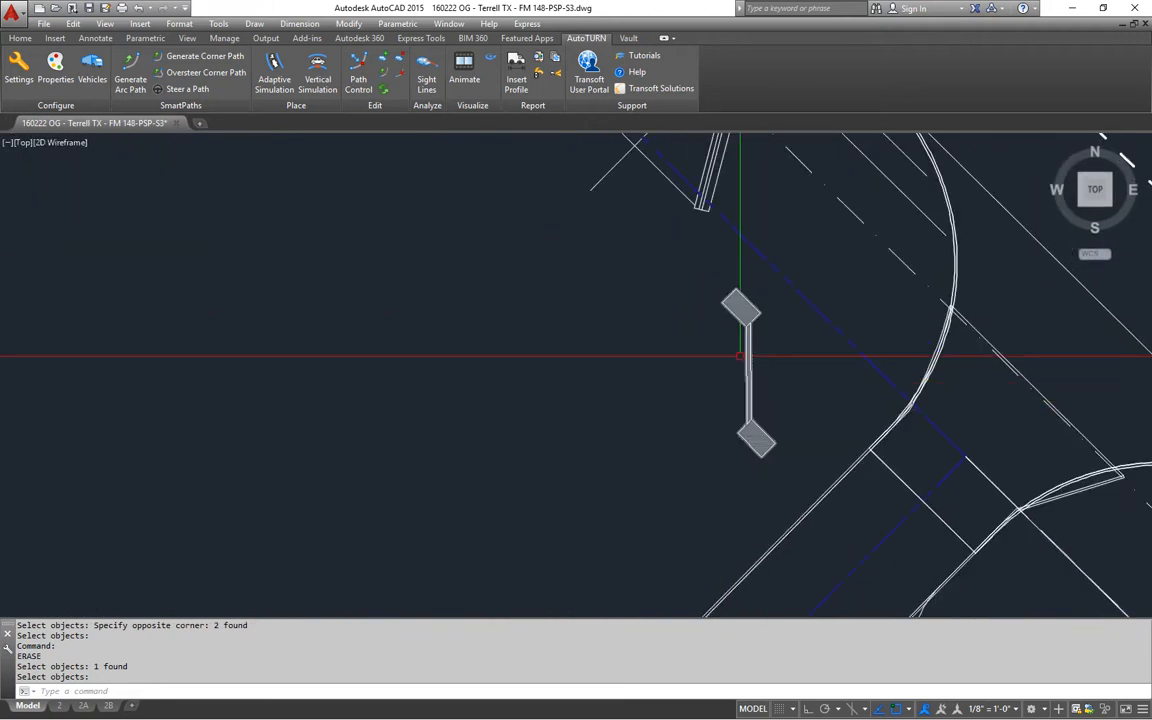
{"action": "scroll", "coordinate": [630, 334], "scroll_direction": "down", "scroll_amount": 7}
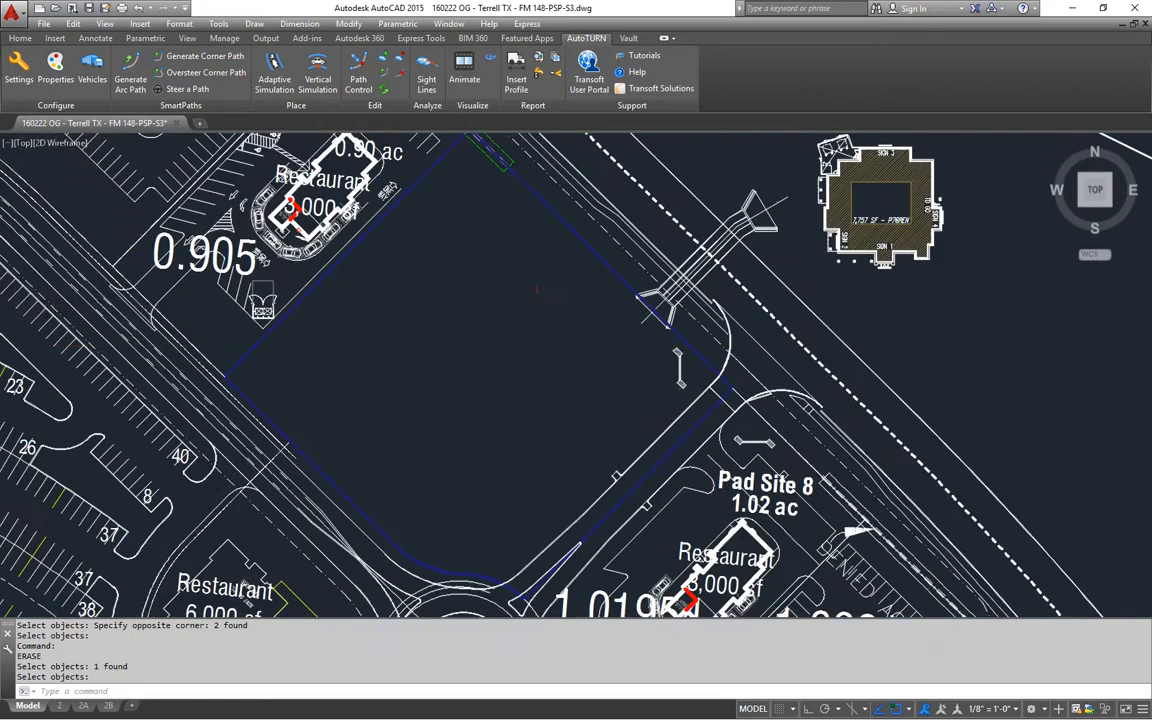
{"action": "key", "text": "Escape"}
{"action": "key", "text": "Escape"}
{"action": "middle_click_drag", "start_coordinate": [342, 325], "coordinate": [447, 378]}
{"action": "middle_click_drag", "start_coordinate": [455, 440], "coordinate": [403, 450]}
{"action": "key", "text": "Escape"}
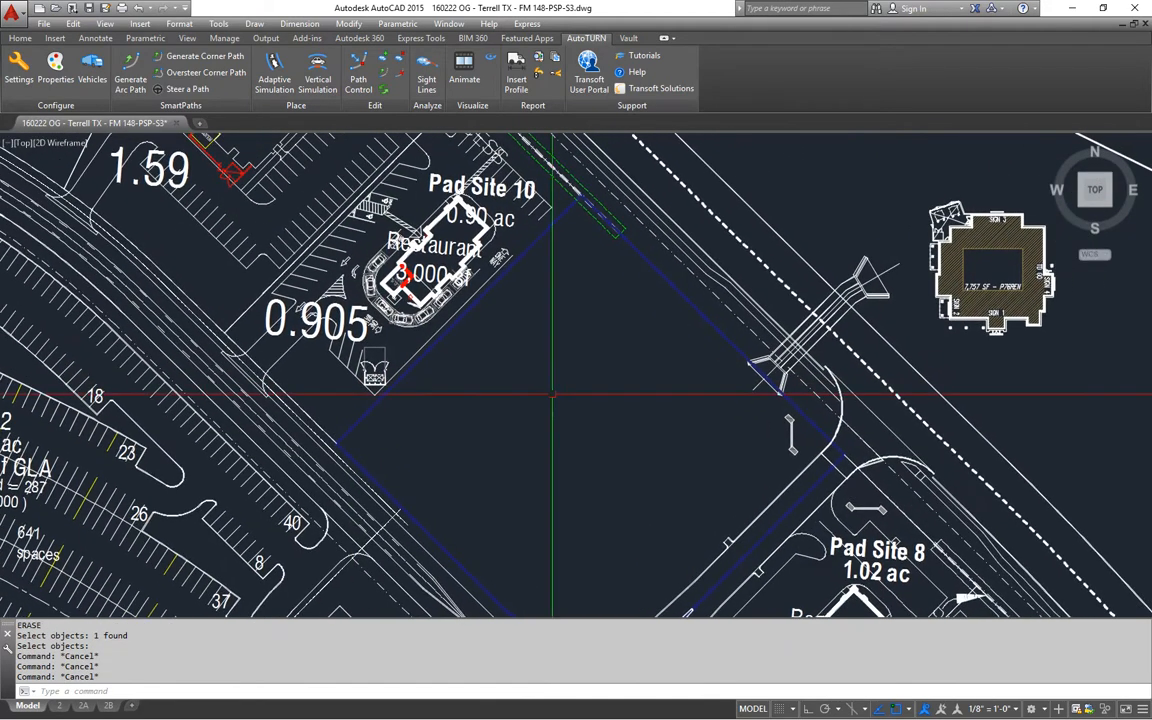
- Align the snap angle with the blue property line running between Pad Site 10 and the driveway entrance near the culvert
{"action": "middle_click_drag", "start_coordinate": [584, 384], "coordinate": [496, 420]}
{"action": "type", "text": "sa"}
{"action": "key", "text": "Return"}
{"action": "left_click", "coordinate": [568, 317]}
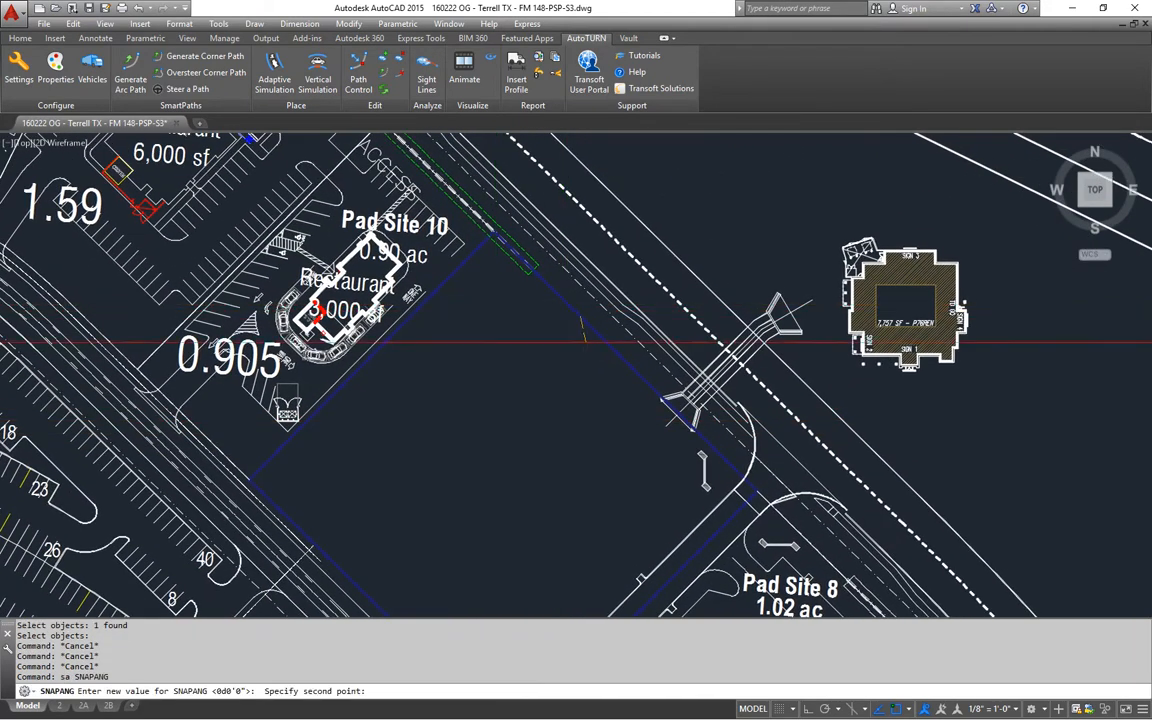
{"action": "left_click", "coordinate": [625, 365]}
{"action": "scroll", "coordinate": [573, 339], "scroll_direction": "up", "scroll_amount": 5}
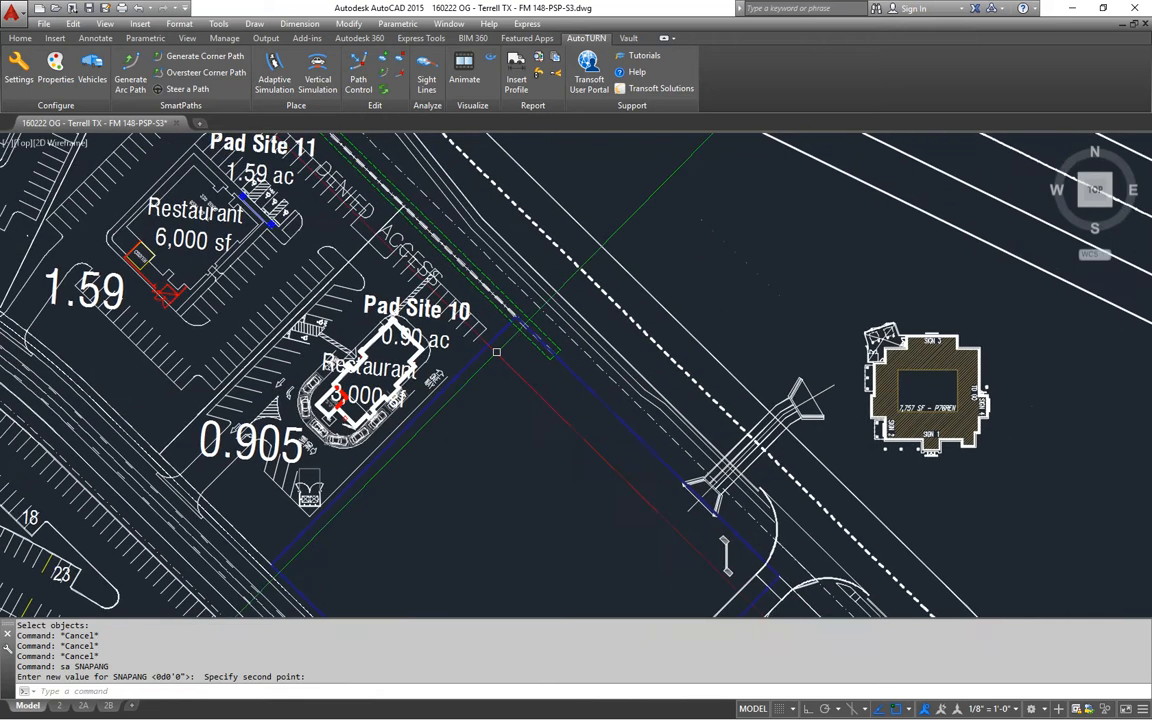
- With Ortho on, draw a line from the end of Pad Site 10's last parking stall across the pad site, parallel to that property line
{"action": "type", "text": "l"}
{"action": "key", "text": "Return"}
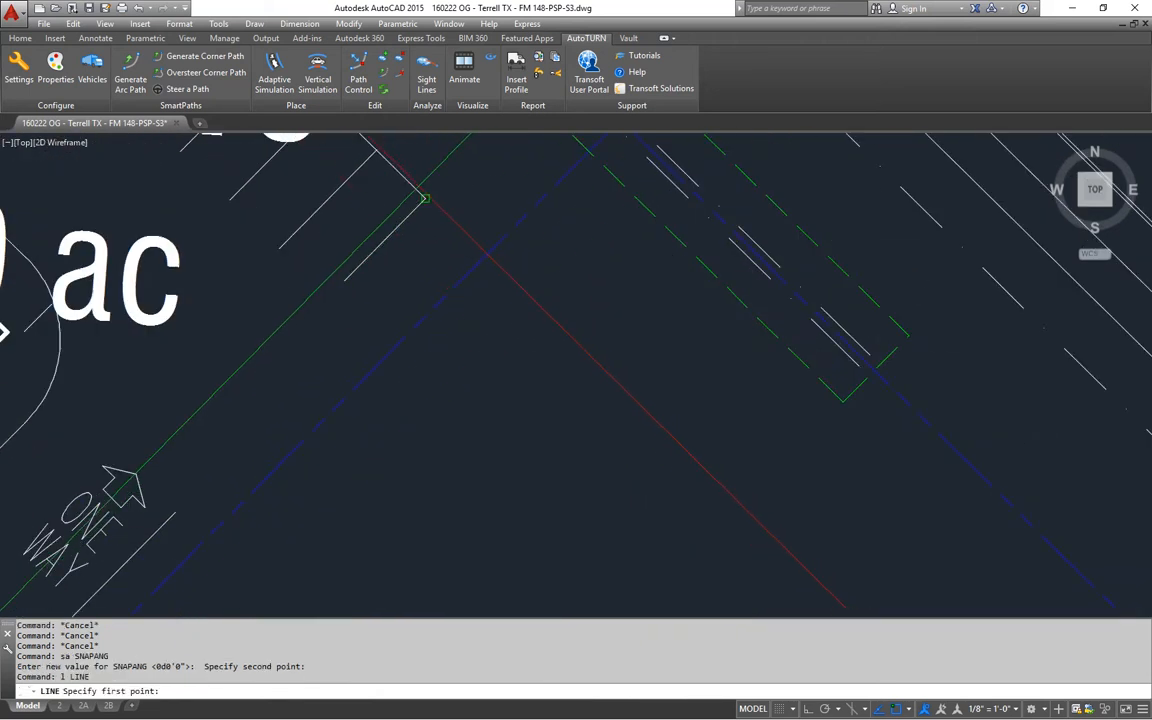
{"action": "left_click", "coordinate": [425, 198]}
{"action": "scroll", "coordinate": [576, 429], "scroll_direction": "down", "scroll_amount": 5}
{"action": "middle_click_drag", "start_coordinate": [576, 429], "coordinate": [576, 282]}
{"action": "key", "text": "F8"}
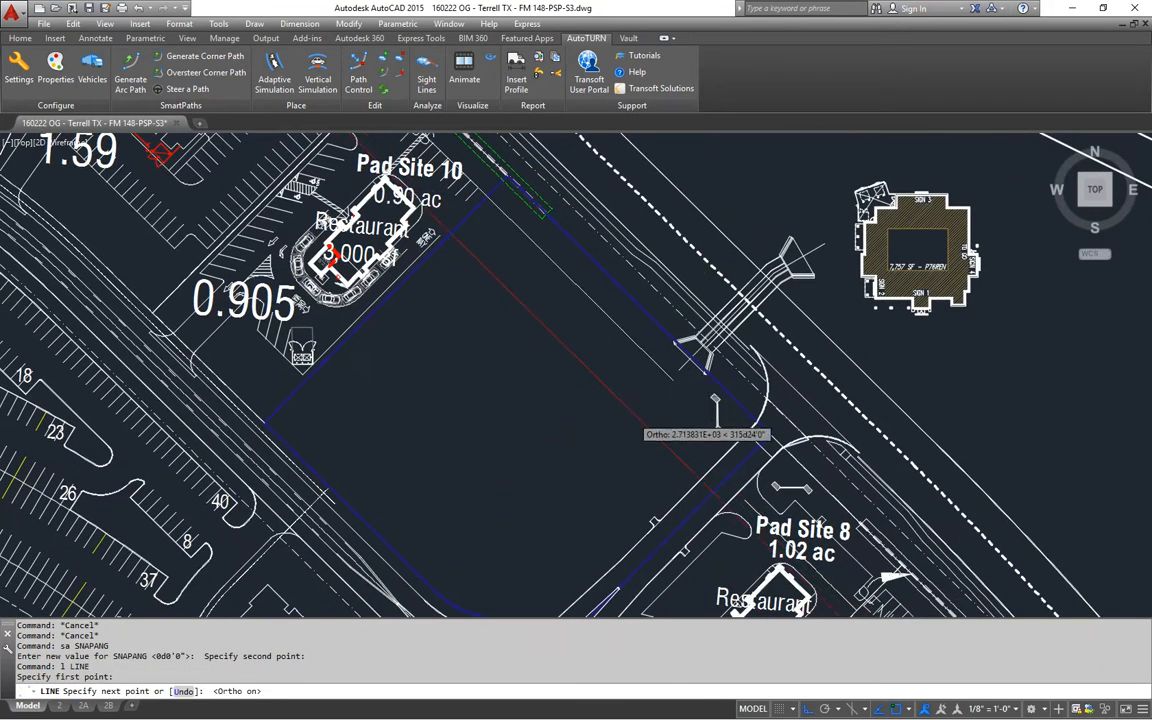
{"action": "key", "text": "Escape"}
{"action": "key", "text": "Escape"}
{"action": "middle_click_drag", "start_coordinate": [553, 275], "coordinate": [553, 325]}
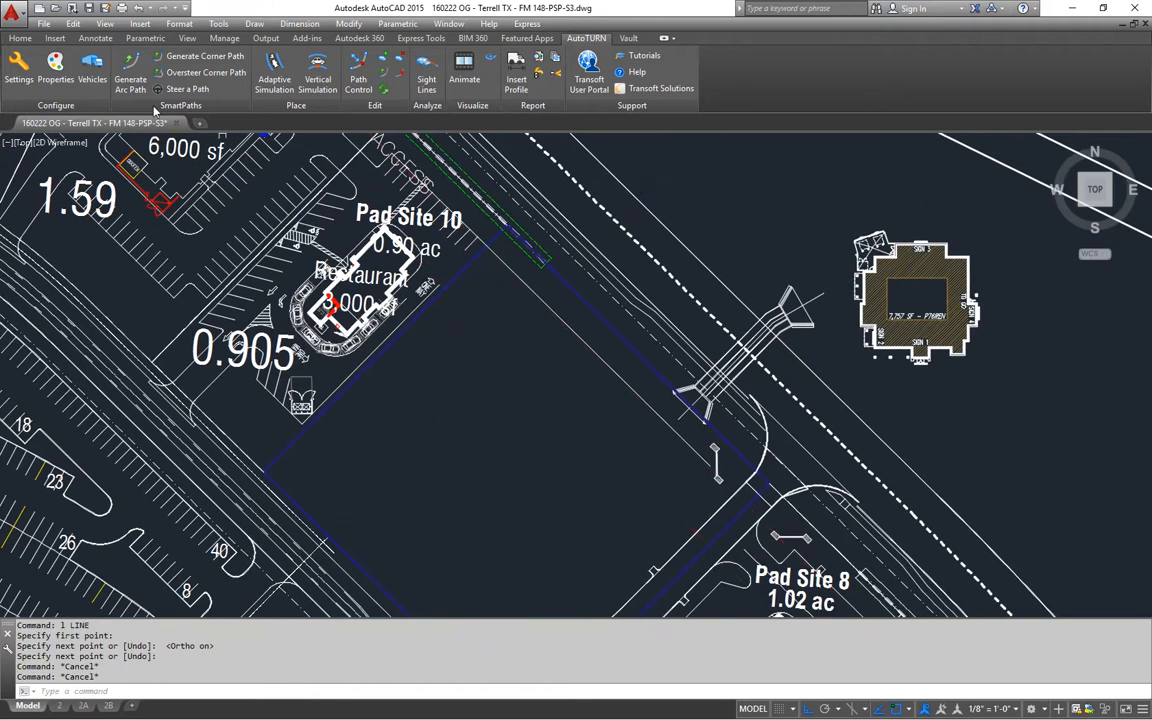
- Make GHA-curbs the current layer
{"action": "left_click", "coordinate": [20, 39]}
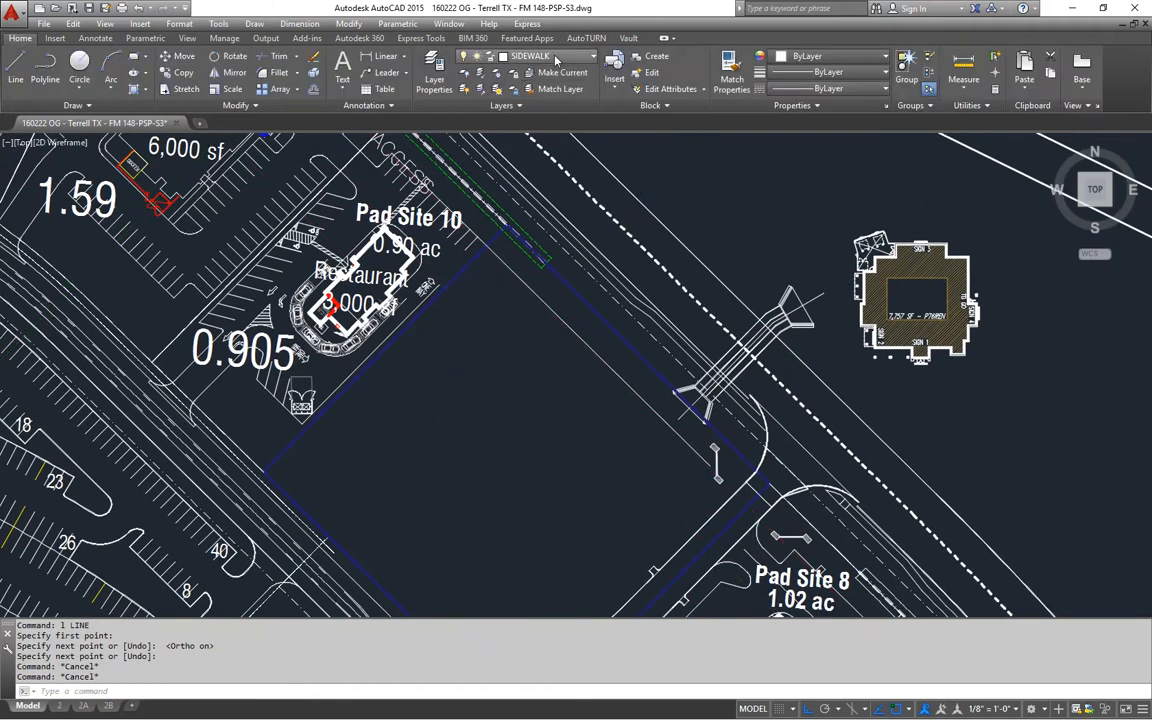
{"action": "left_click", "coordinate": [556, 58]}
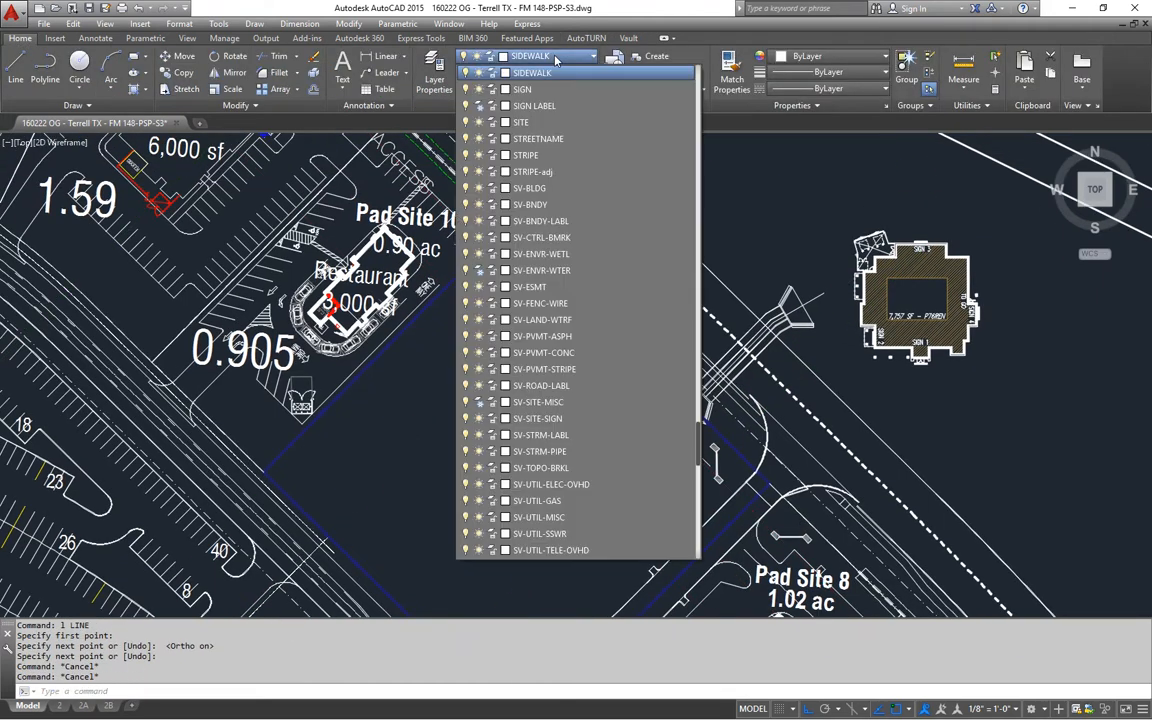
{"action": "scroll", "coordinate": [563, 256], "scroll_direction": "up", "scroll_amount": 10}
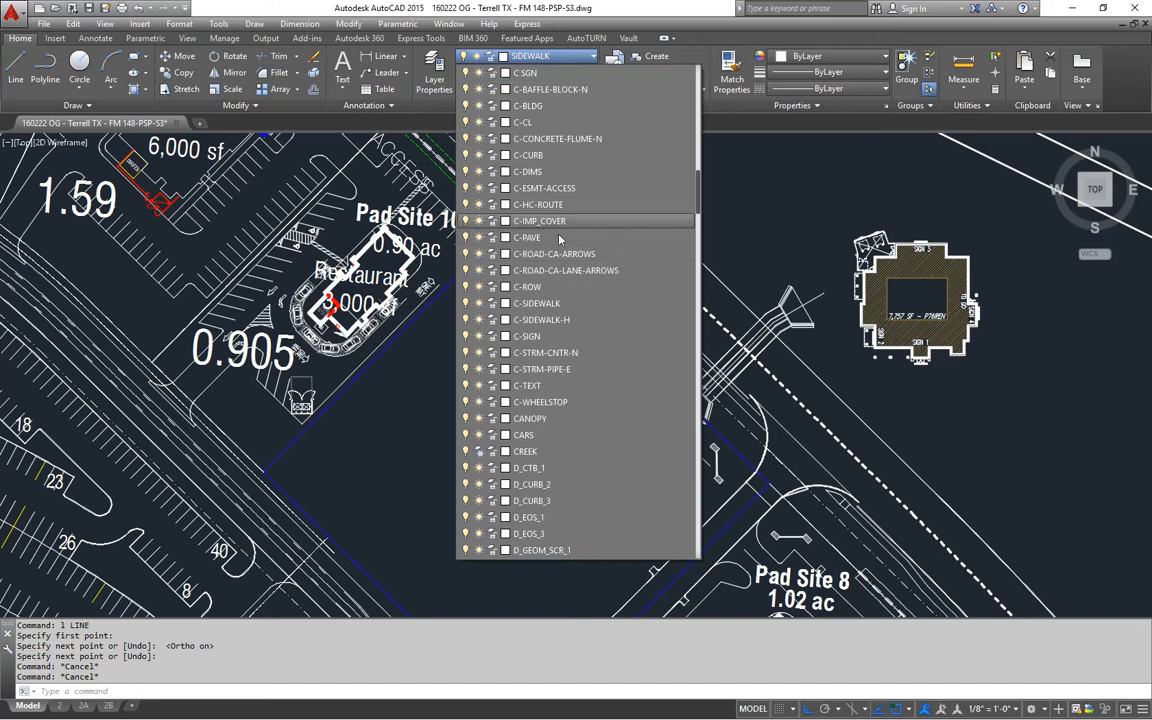
{"action": "scroll", "coordinate": [563, 256], "scroll_direction": "down", "scroll_amount": 15}
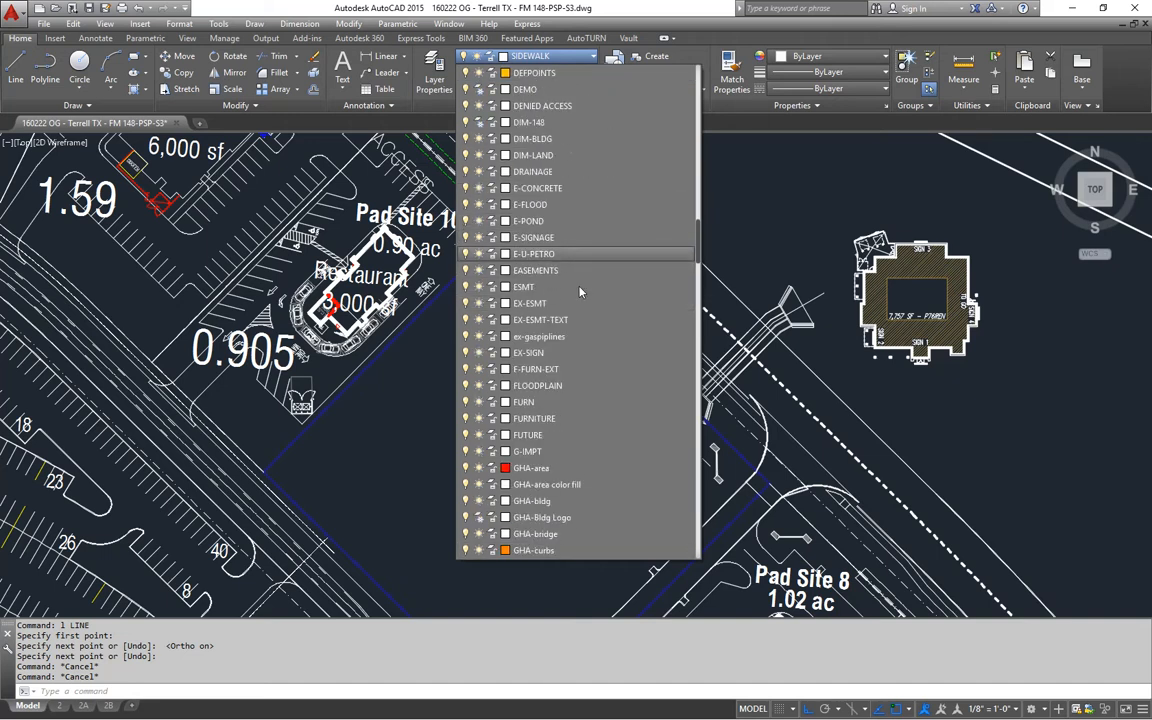
{"action": "left_click", "coordinate": [562, 403]}
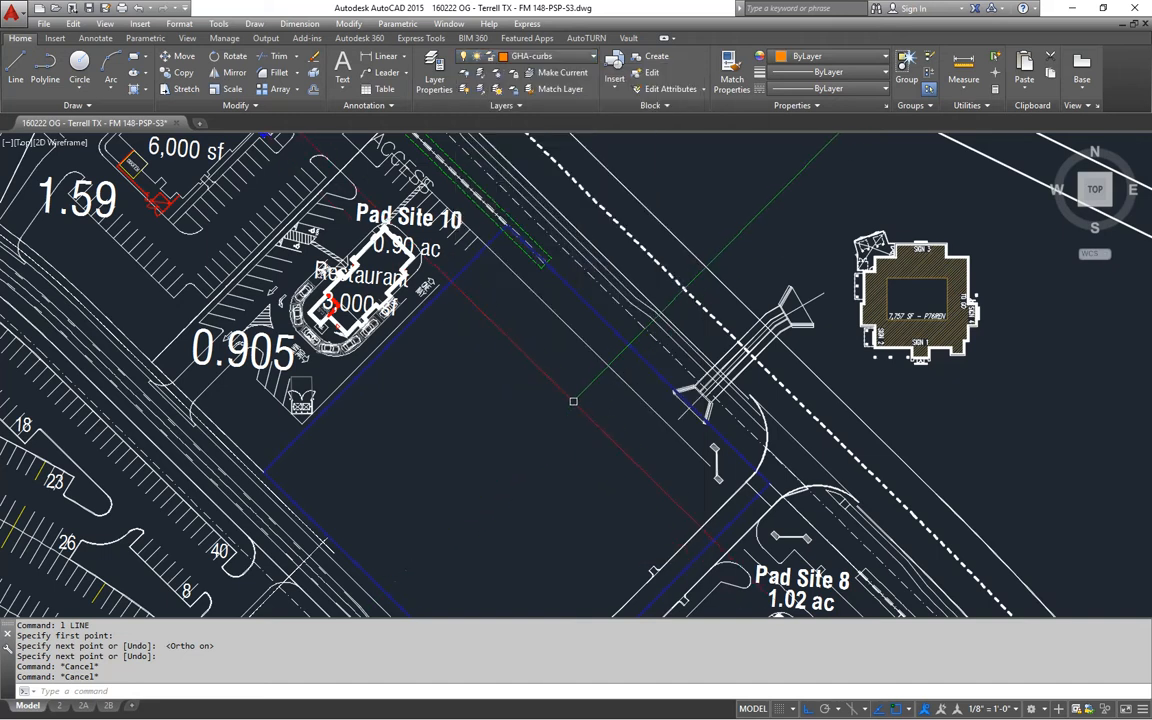
{"action": "key", "text": "Escape"}
{"action": "key", "text": "Escape"}
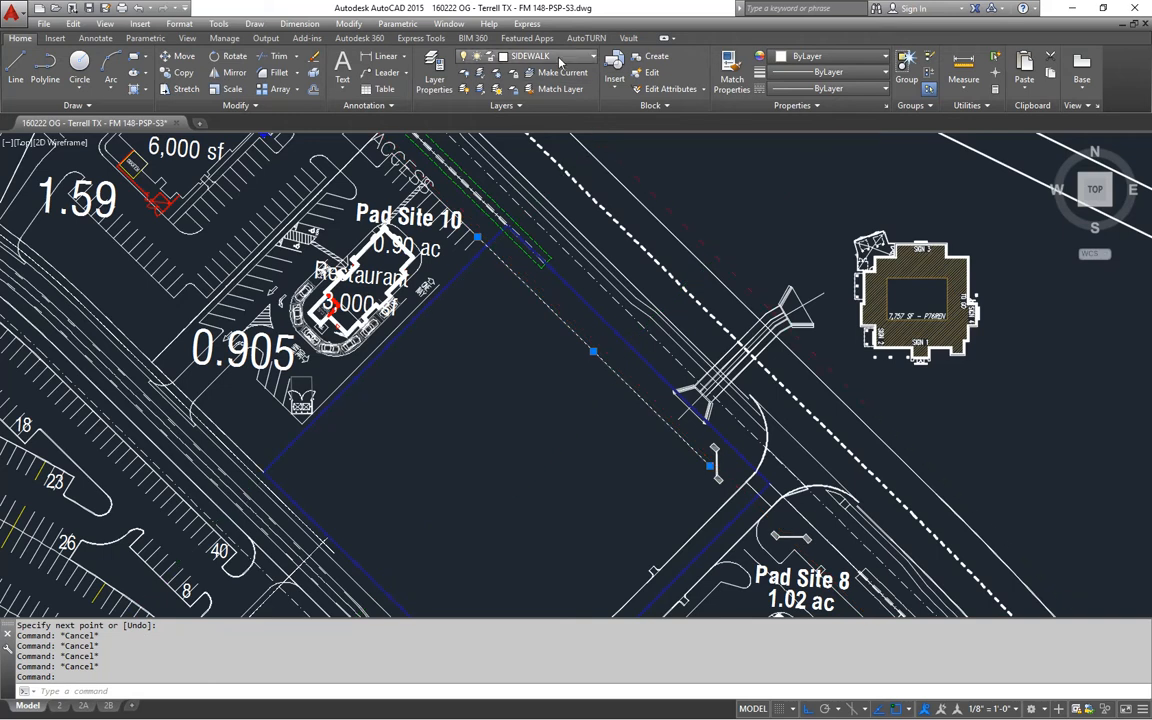
- Assign the newly drawn line across the pad site to the GHA-curbs layer
{"action": "left_click", "coordinate": [560, 60]}
{"action": "scroll", "coordinate": [560, 214], "scroll_direction": "down", "scroll_amount": 15}
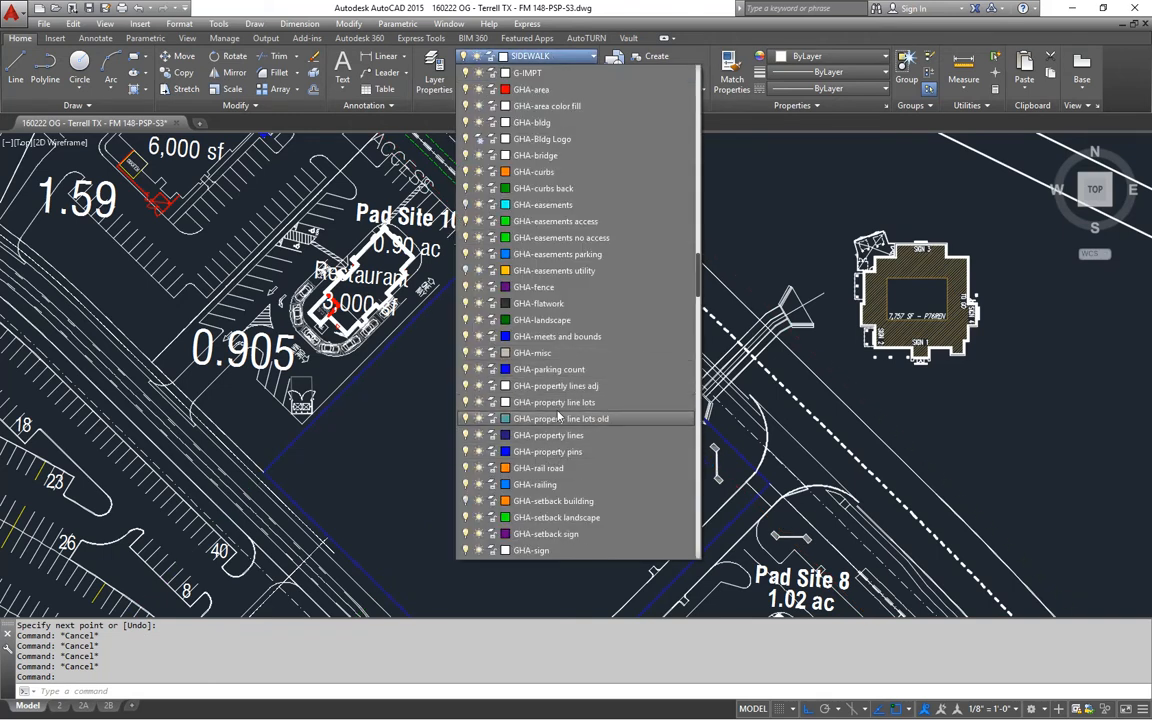
{"action": "left_click", "coordinate": [555, 171]}
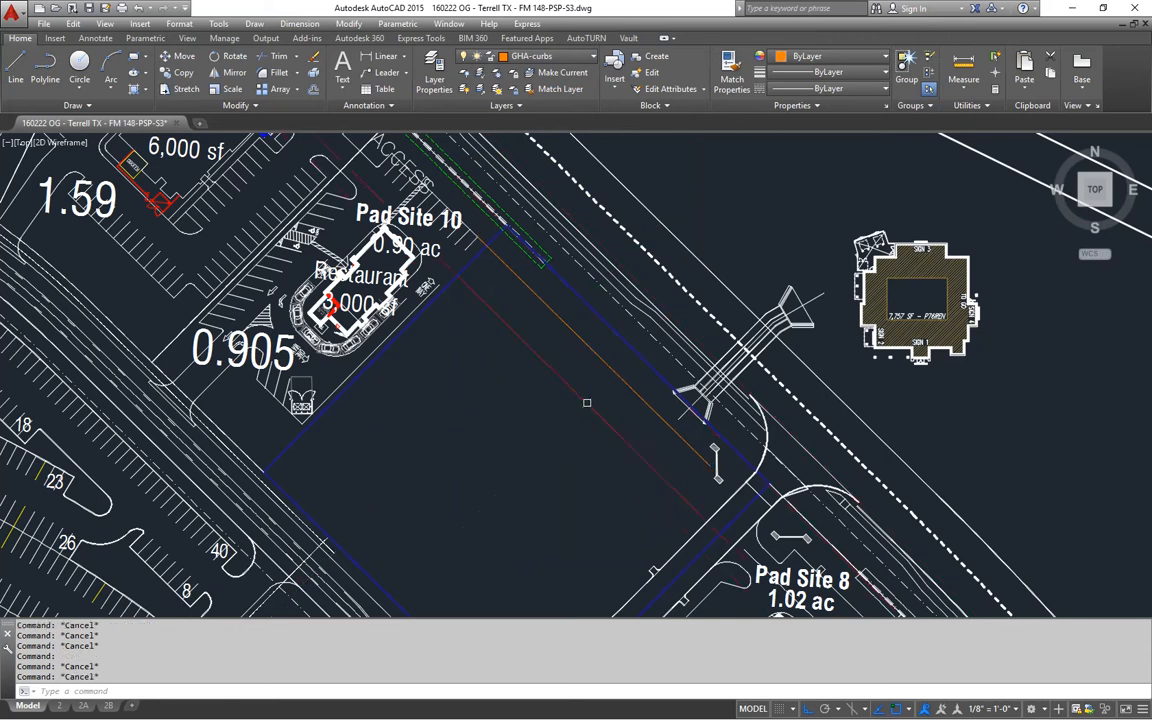
- Move the new curb line 6 inches into the pad site, perpendicular to the property line
{"action": "middle_click_drag", "start_coordinate": [587, 403], "coordinate": [574, 346]}
{"action": "scroll", "coordinate": [468, 187], "scroll_direction": "up", "scroll_amount": 4}
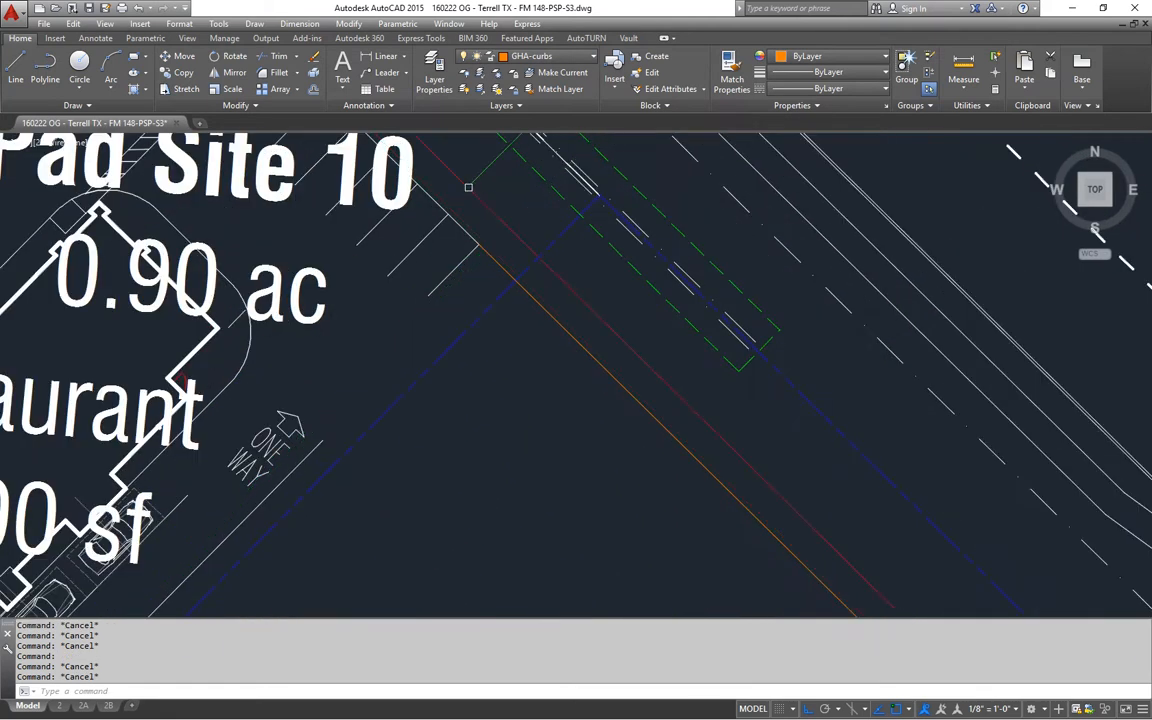
{"action": "scroll", "coordinate": [537, 390], "scroll_direction": "down", "scroll_amount": 4}
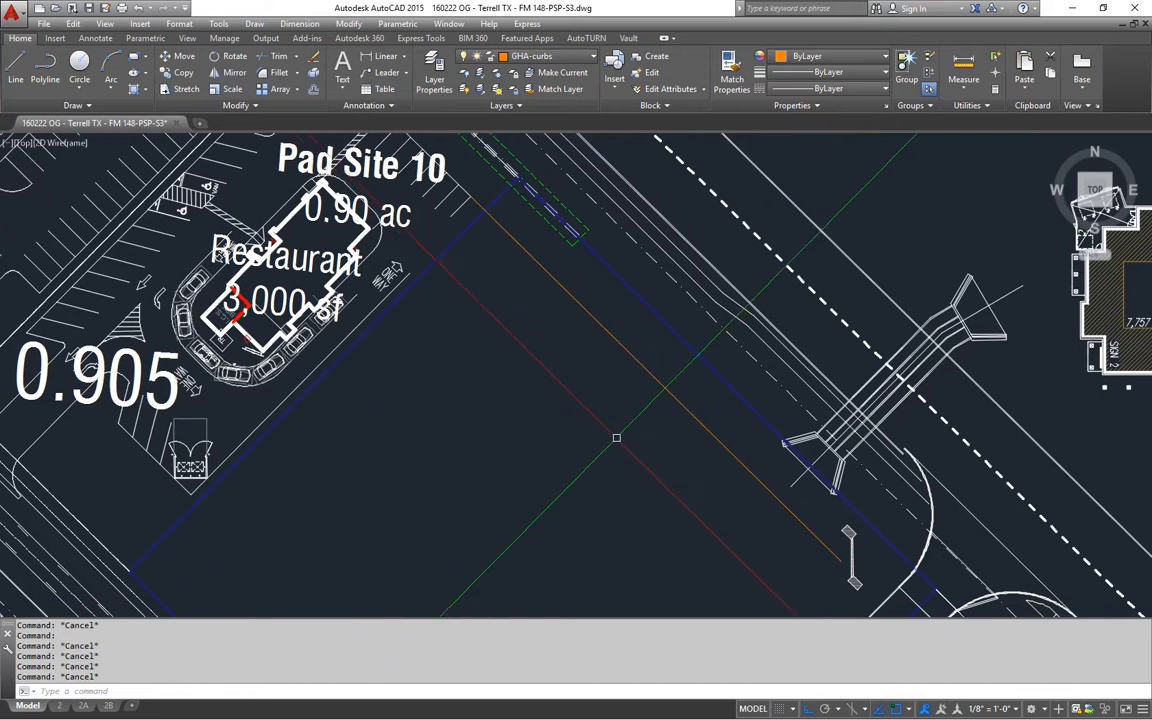
{"action": "scroll", "coordinate": [617, 434], "scroll_direction": "up", "scroll_amount": 4}
{"action": "left_click", "coordinate": [680, 248]}
{"action": "left_click", "coordinate": [636, 320]}
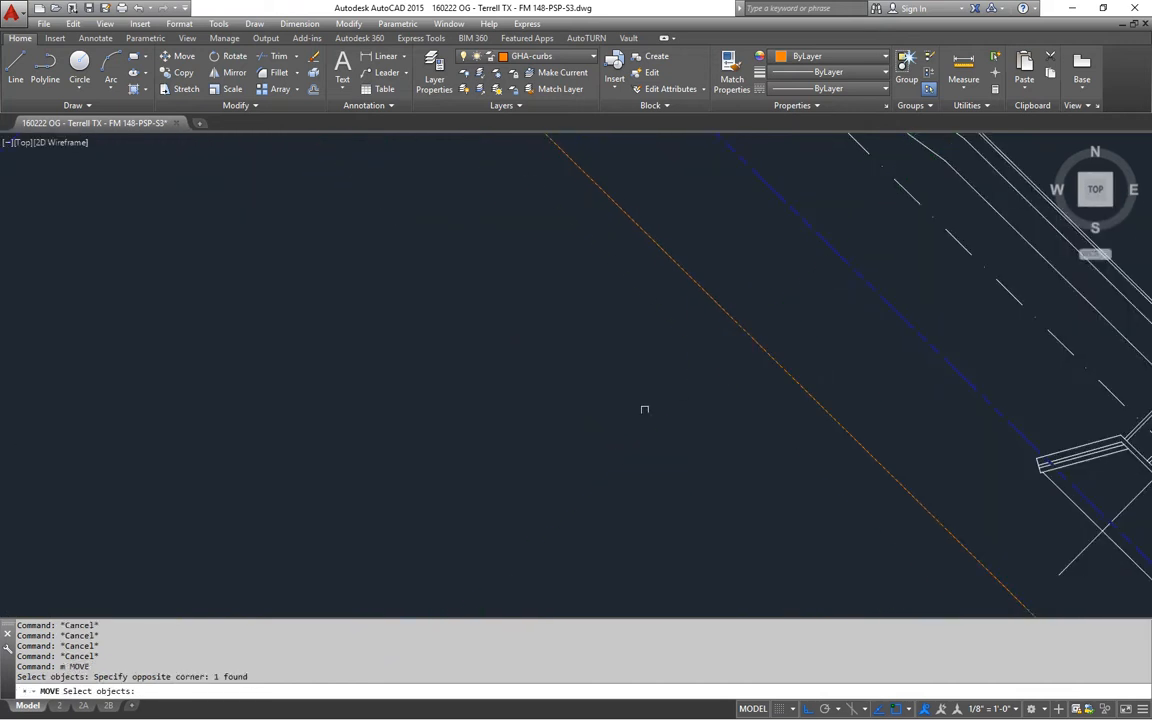
{"action": "key", "text": "Return"}
{"action": "left_click", "coordinate": [649, 350]}
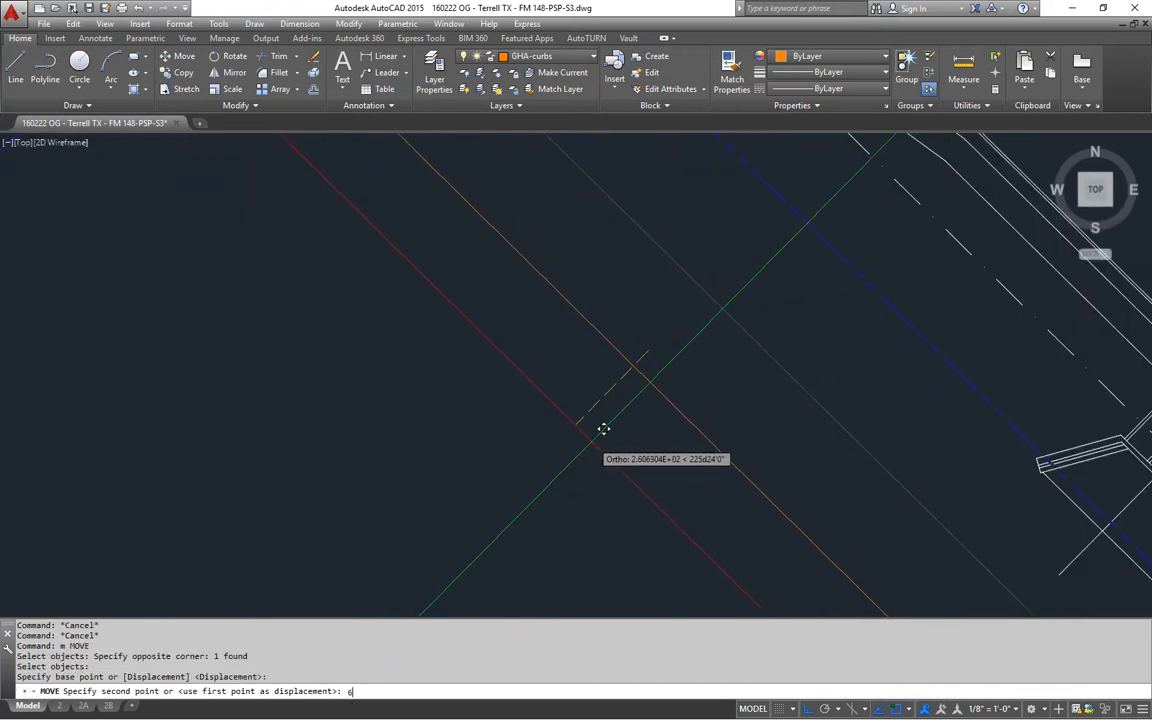
{"action": "type", "text": "6"}
{"action": "key", "text": "Return"}
{"action": "scroll", "coordinate": [638, 471], "scroll_direction": "down", "scroll_amount": 4}
{"action": "scroll", "coordinate": [656, 368], "scroll_direction": "up", "scroll_amount": 1}
{"action": "key", "text": "Escape"}
{"action": "key", "text": "Escape"}
- Align the snap angle with the pad site's southwest property line, beside the access road
{"action": "scroll", "coordinate": [400, 403], "scroll_direction": "up", "scroll_amount": 2}
{"action": "middle_click_drag", "start_coordinate": [420, 445], "coordinate": [412, 295]}
{"action": "key", "text": "Escape"}
{"action": "key", "text": "Escape"}
{"action": "middle_click_drag", "start_coordinate": [442, 334], "coordinate": [414, 304]}
{"action": "scroll", "coordinate": [418, 302], "scroll_direction": "down", "scroll_amount": 1}
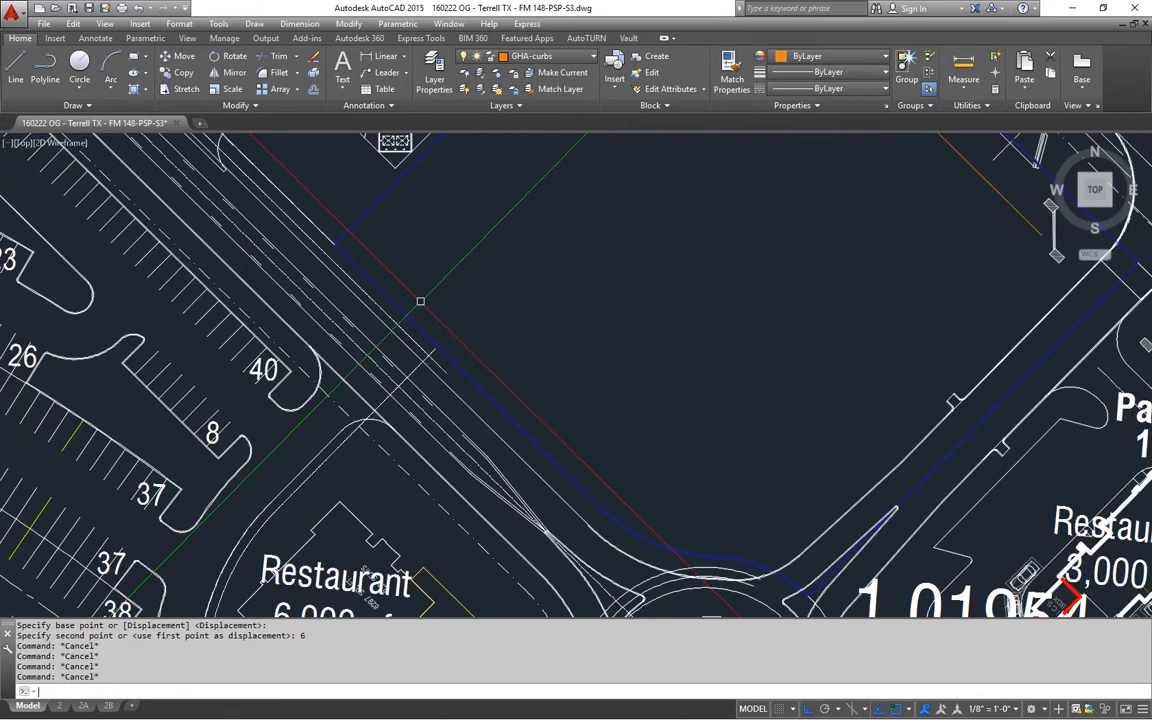
{"action": "type", "text": "SA"}
{"action": "key", "text": "Return"}
{"action": "left_click", "coordinate": [345, 255]}
{"action": "left_click", "coordinate": [471, 380]}
{"action": "middle_click_drag", "start_coordinate": [500, 308], "coordinate": [514, 413]}
{"action": "key", "text": "Escape"}
{"action": "key", "text": "Escape"}
- Draw a curb line from the corner below Pad Site 10's dumpster enclosure across the pad site, parallel to the southwest property line
{"action": "type", "text": "l"}
{"action": "key", "text": "Return"}
{"action": "scroll", "coordinate": [378, 260], "scroll_direction": "up", "scroll_amount": 2}
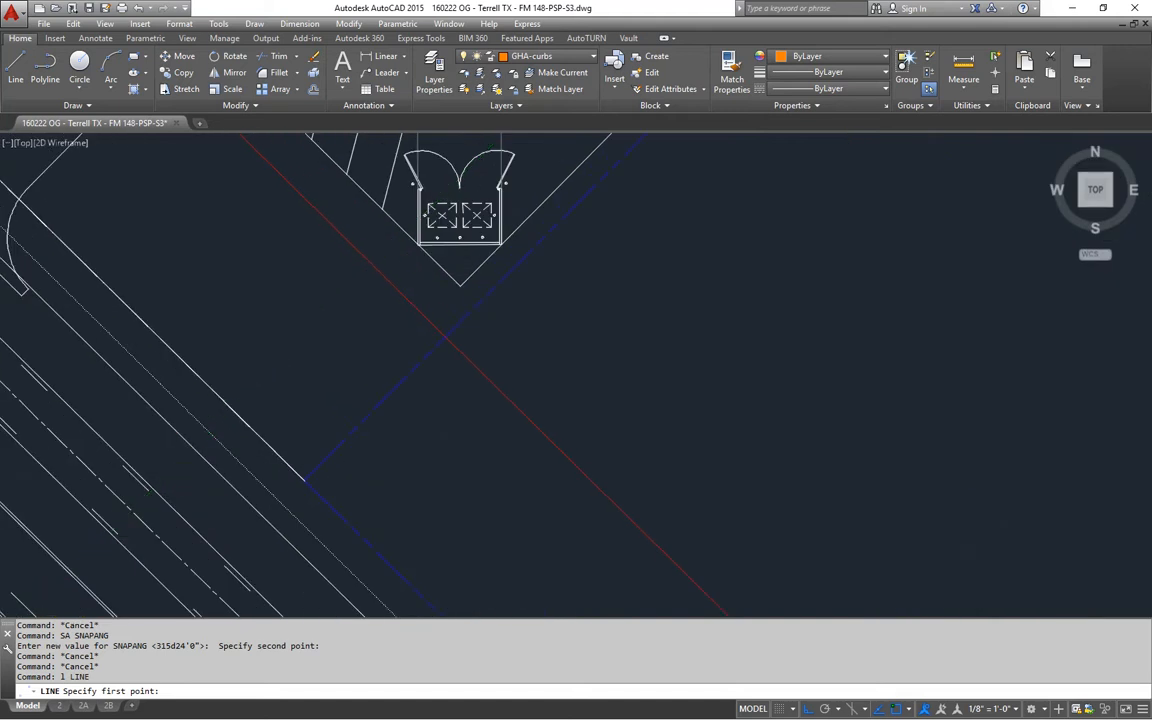
{"action": "left_click", "coordinate": [470, 312]}
{"action": "scroll", "coordinate": [470, 312], "scroll_direction": "down", "scroll_amount": 3}
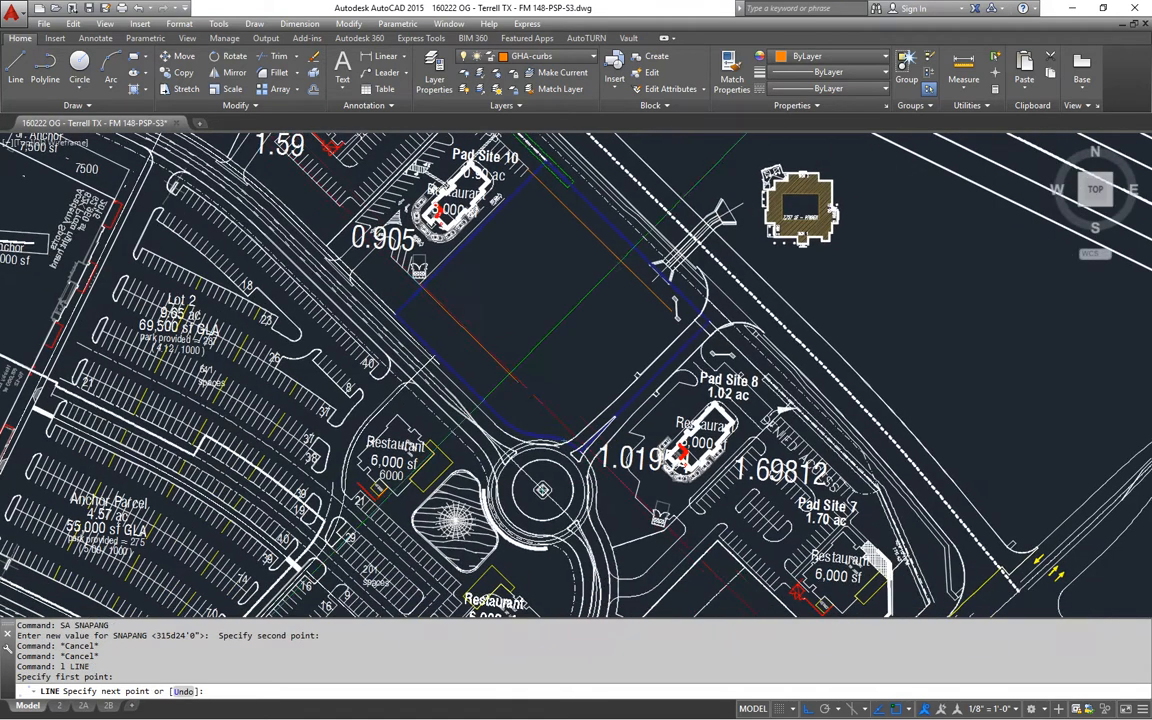
{"action": "left_click", "coordinate": [530, 404]}
{"action": "key", "text": "Return"}
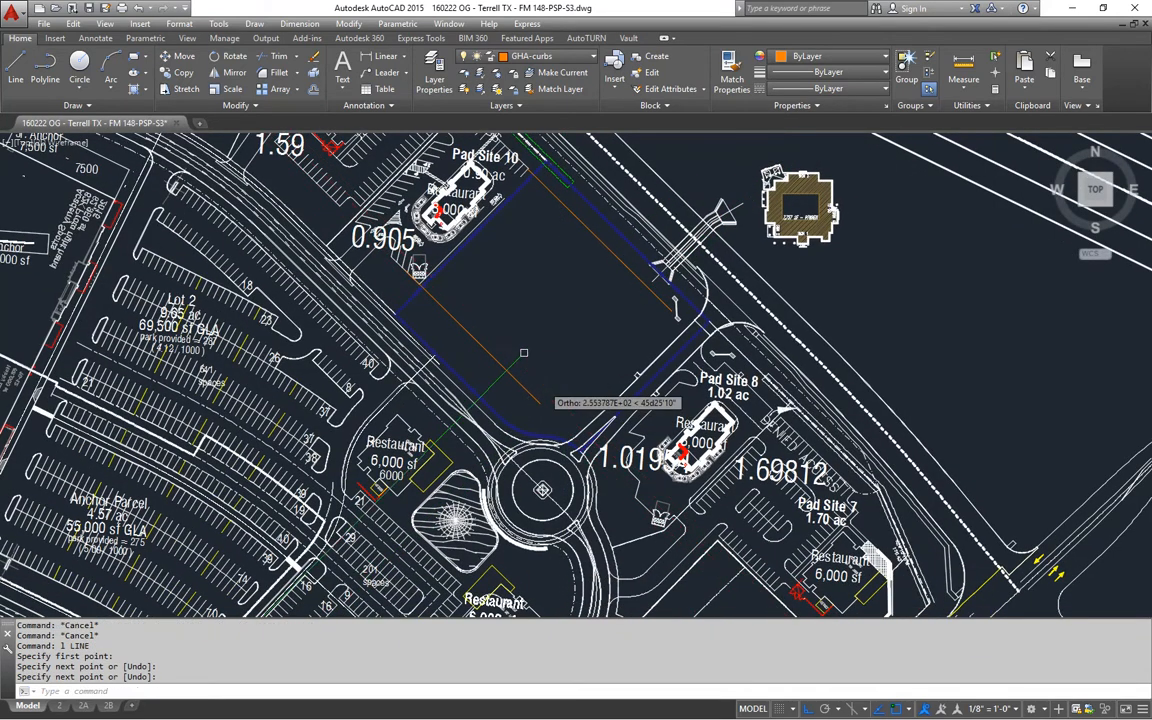
- Move the southwest curb line 6 inches into the pad site
{"action": "scroll", "coordinate": [530, 345], "scroll_direction": "up", "scroll_amount": 3}
{"action": "key", "text": "Escape"}
{"action": "key", "text": "Escape"}
{"action": "type", "text": "m"}
{"action": "key", "text": "Return"}
{"action": "left_click", "coordinate": [445, 417]}
{"action": "key", "text": "Return"}
{"action": "left_click", "coordinate": [498, 396]}
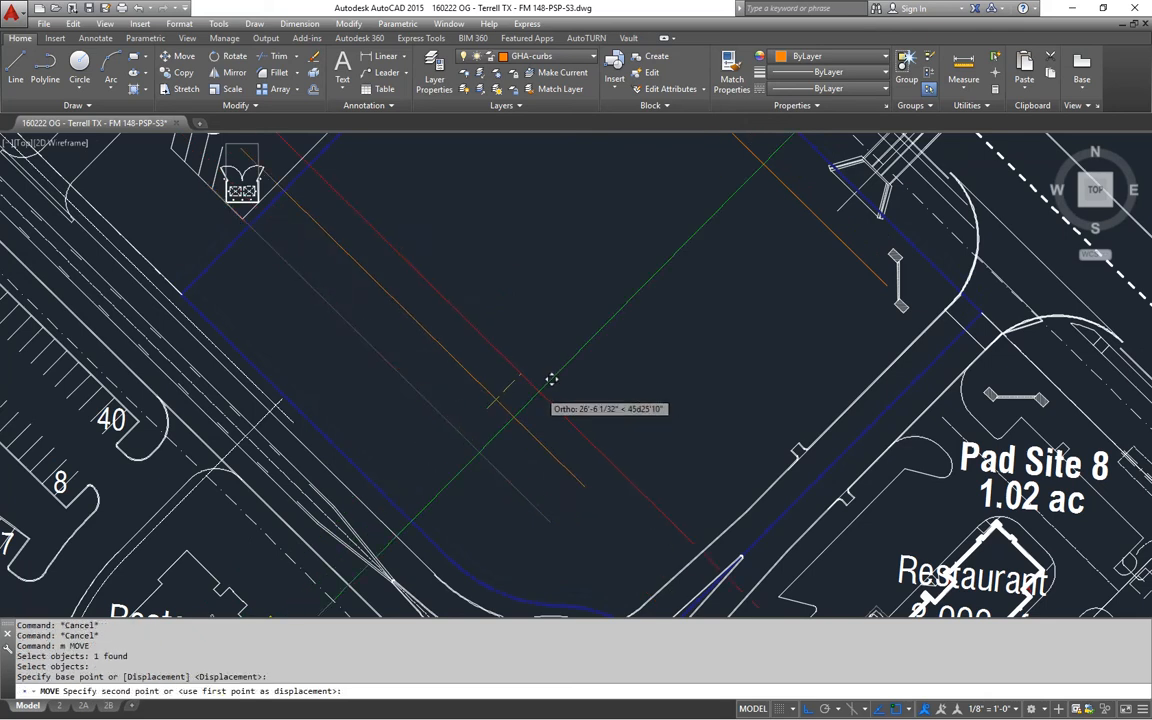
{"action": "type", "text": "6"}
{"action": "key", "text": "Return"}
{"action": "key", "text": "Escape"}
{"action": "key", "text": "Escape"}
- Erase the single leftover object beside the notch in the driveway curb on the pad site side
{"action": "scroll", "coordinate": [620, 412], "scroll_direction": "up", "scroll_amount": 2}
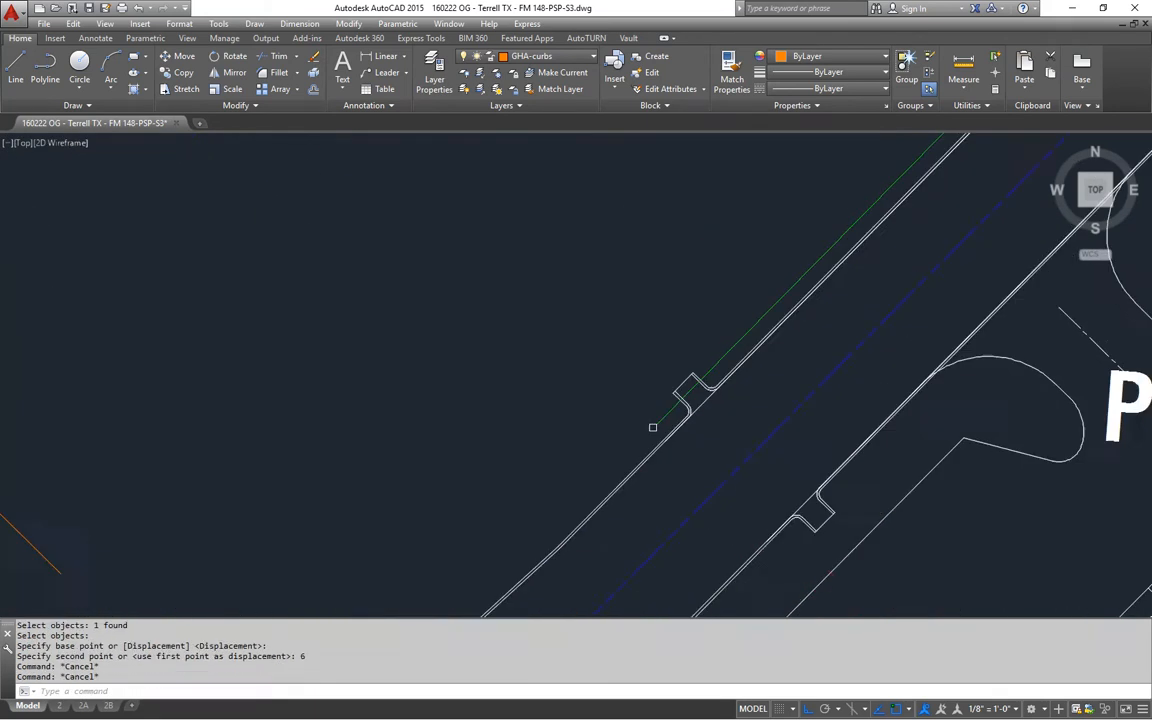
{"action": "scroll", "coordinate": [650, 427], "scroll_direction": "up", "scroll_amount": 4}
{"action": "left_click", "coordinate": [762, 386]}
{"action": "middle_click_drag", "start_coordinate": [797, 424], "coordinate": [473, 510]}
{"action": "scroll", "coordinate": [596, 406], "scroll_direction": "down", "scroll_amount": 4}
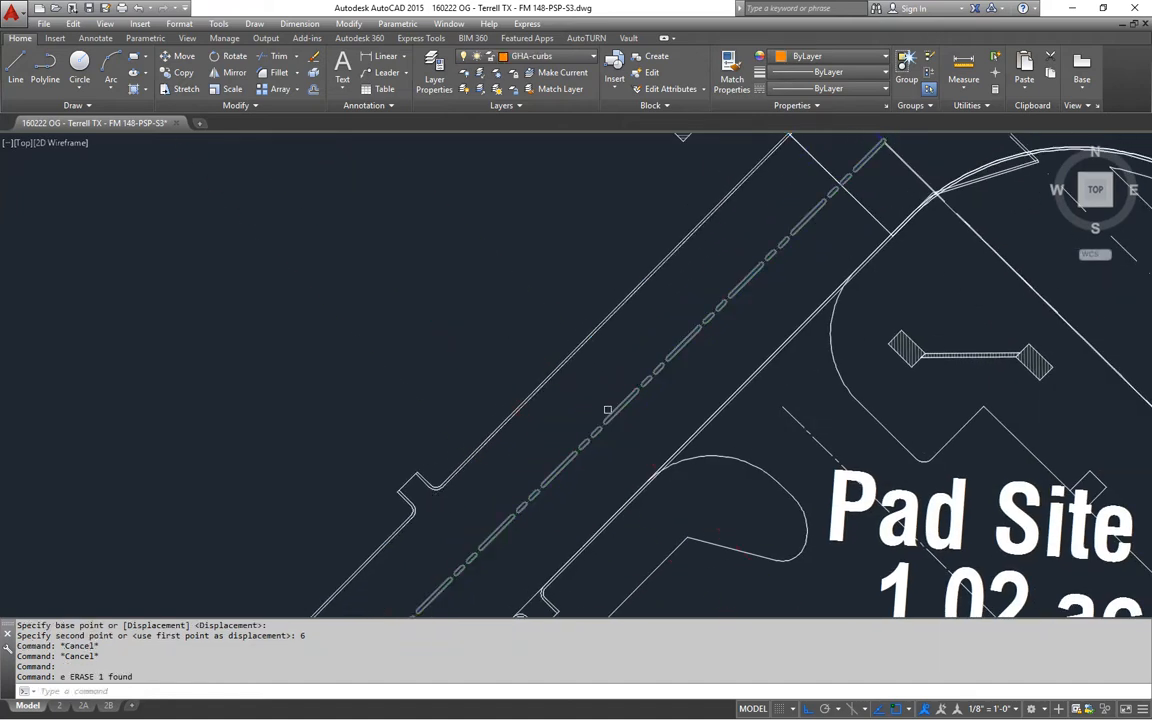
- Explode the double driveway curb linework around the notch on the pad site side
{"action": "scroll", "coordinate": [604, 410], "scroll_direction": "down", "scroll_amount": 2}
{"action": "scroll", "coordinate": [466, 460], "scroll_direction": "up", "scroll_amount": 4}
{"action": "key", "text": "Escape"}
{"action": "type", "text": "x"}
{"action": "key", "text": "Return"}
{"action": "left_click", "coordinate": [607, 211]}
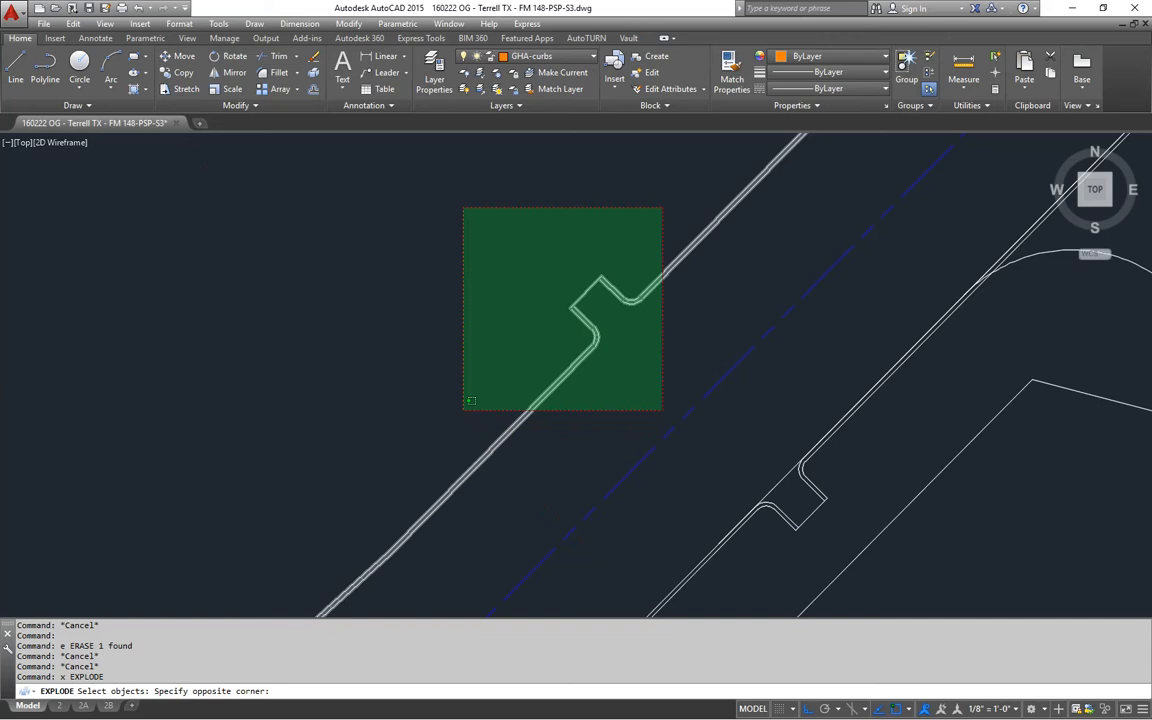
{"action": "left_click", "coordinate": [468, 400]}
{"action": "key", "text": "Escape"}
{"action": "key", "text": "Escape"}
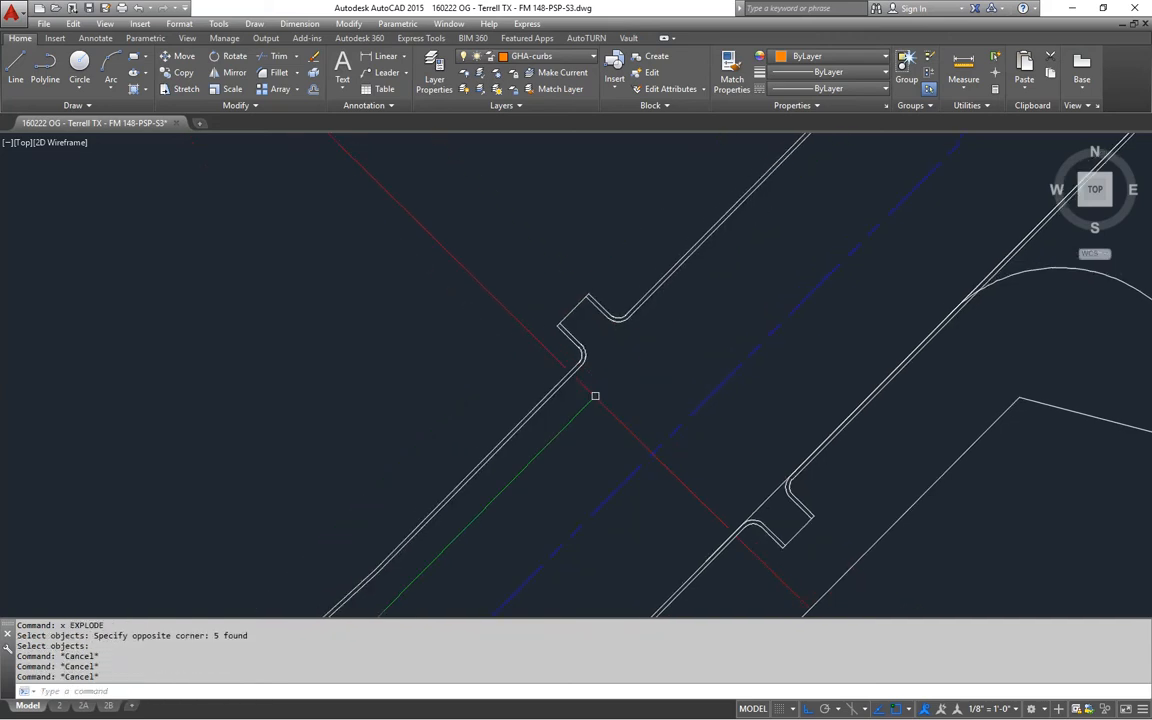
- Align the snap angle with the straight driveway curb facing Pad Site 8
{"action": "type", "text": "sa"}
{"action": "key", "text": "Return"}
{"action": "middle_click_drag", "start_coordinate": [471, 578], "coordinate": [517, 370]}
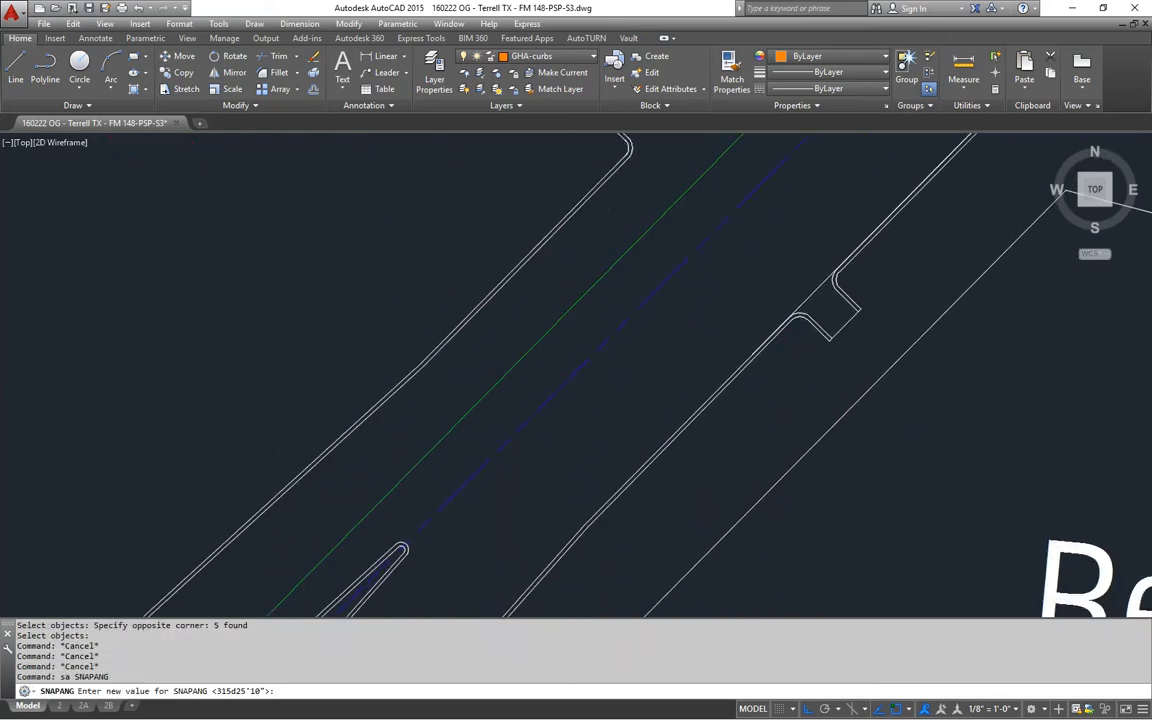
{"action": "scroll", "coordinate": [517, 370], "scroll_direction": "down", "scroll_amount": 2}
{"action": "left_click", "coordinate": [638, 283]}
{"action": "scroll", "coordinate": [700, 250], "scroll_direction": "down", "scroll_amount": 4}
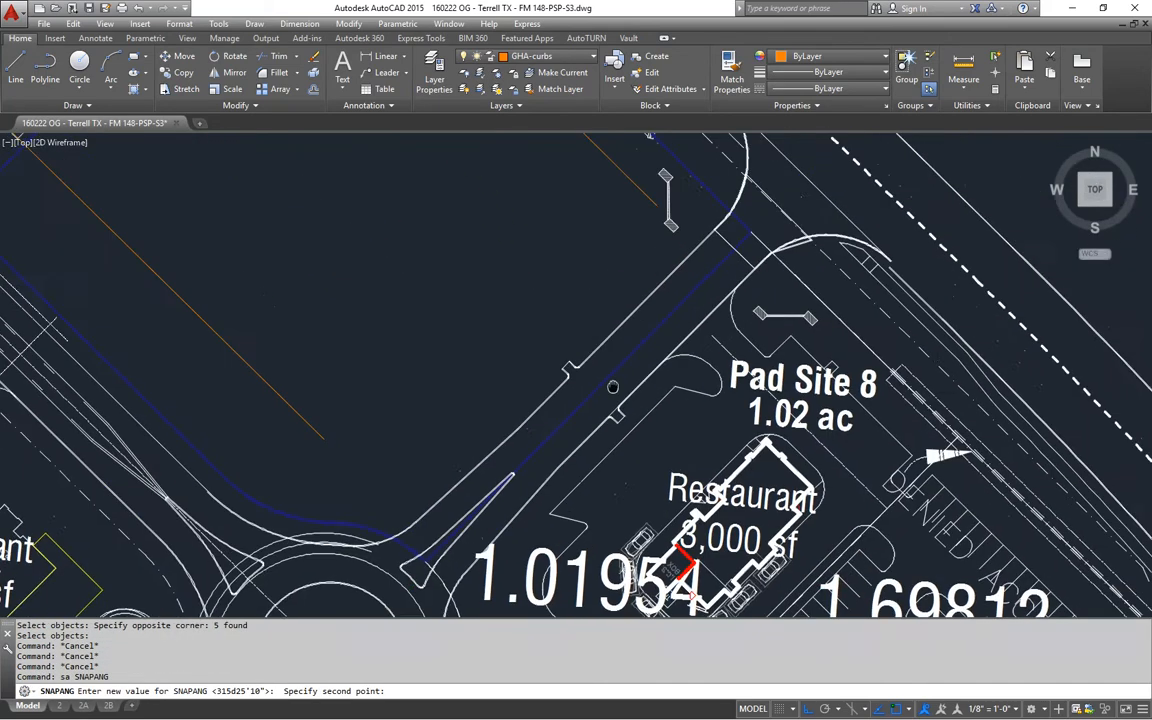
{"action": "middle_click_drag", "start_coordinate": [705, 240], "coordinate": [708, 288]}
{"action": "key", "text": "Escape"}
{"action": "key", "text": "Escape"}
{"action": "key", "text": "Escape"}
- Draw a straight line on the driveway curb from near the entrance, past the notch, toward the roundabout
{"action": "type", "text": "l"}
{"action": "key", "text": "Return"}
{"action": "scroll", "coordinate": [513, 480], "scroll_direction": "up", "scroll_amount": 6}
{"action": "middle_click_drag", "start_coordinate": [735, 302], "coordinate": [531, 562]}
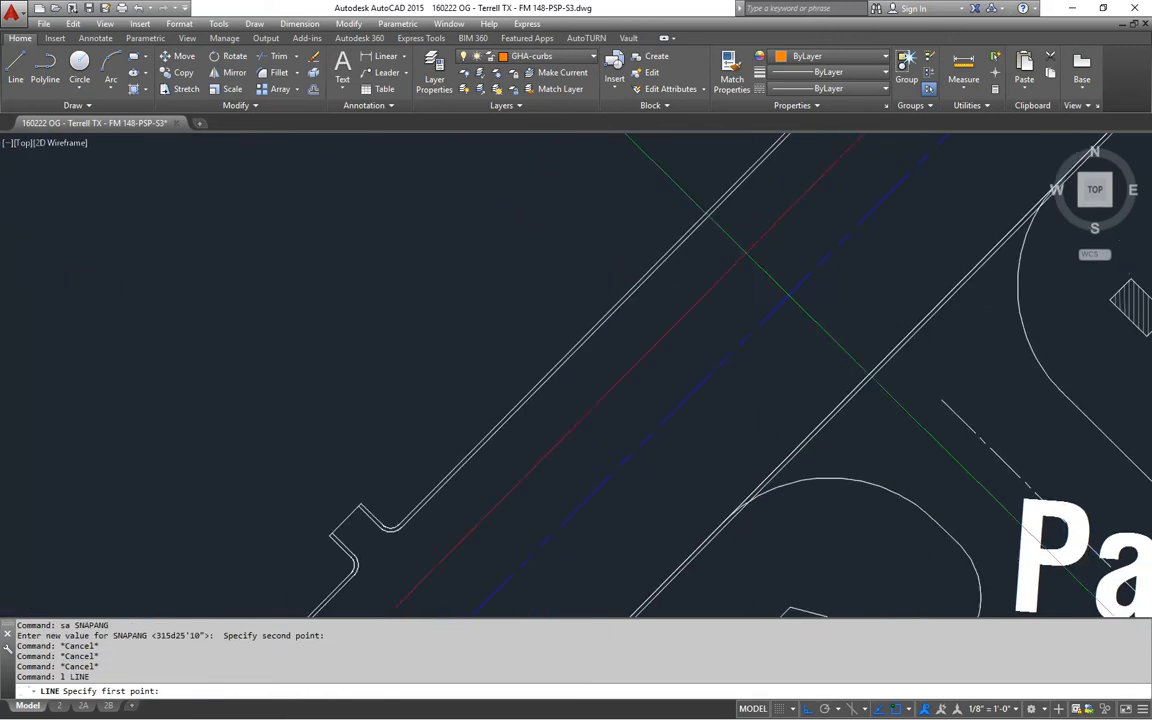
{"action": "middle_click_drag", "start_coordinate": [728, 272], "coordinate": [550, 488]}
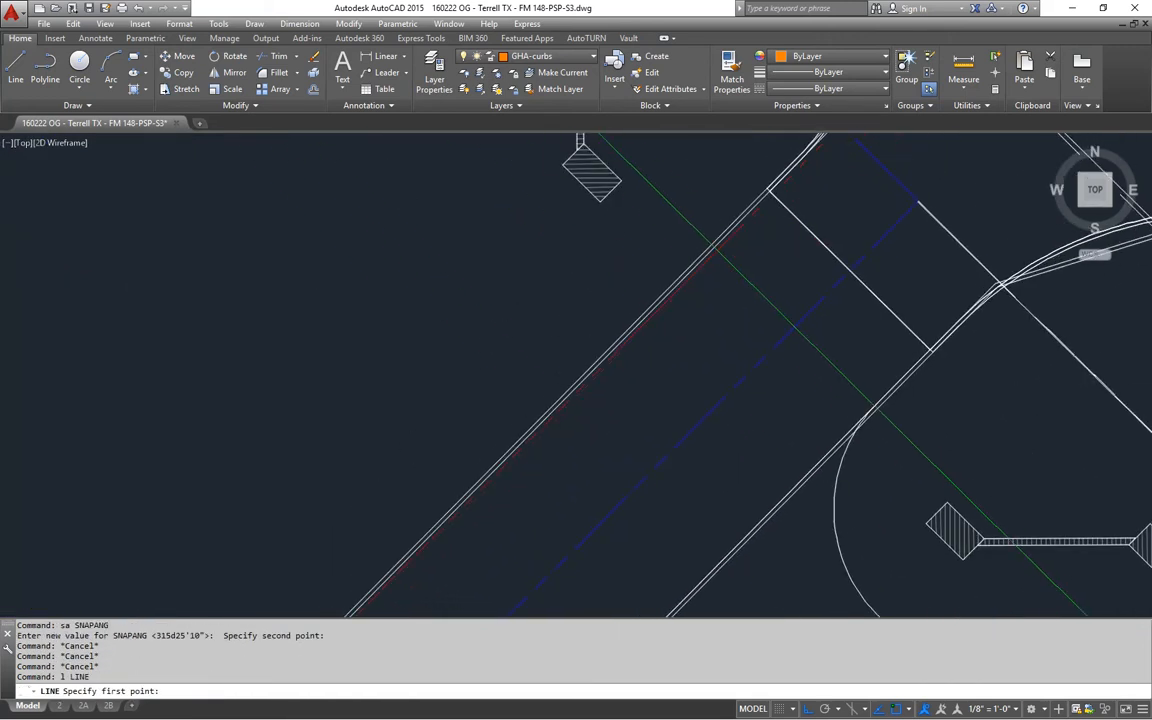
{"action": "left_click", "coordinate": [718, 248]}
{"action": "scroll", "coordinate": [716, 299], "scroll_direction": "down", "scroll_amount": 4}
{"action": "middle_click_drag", "start_coordinate": [377, 519], "coordinate": [482, 329]}
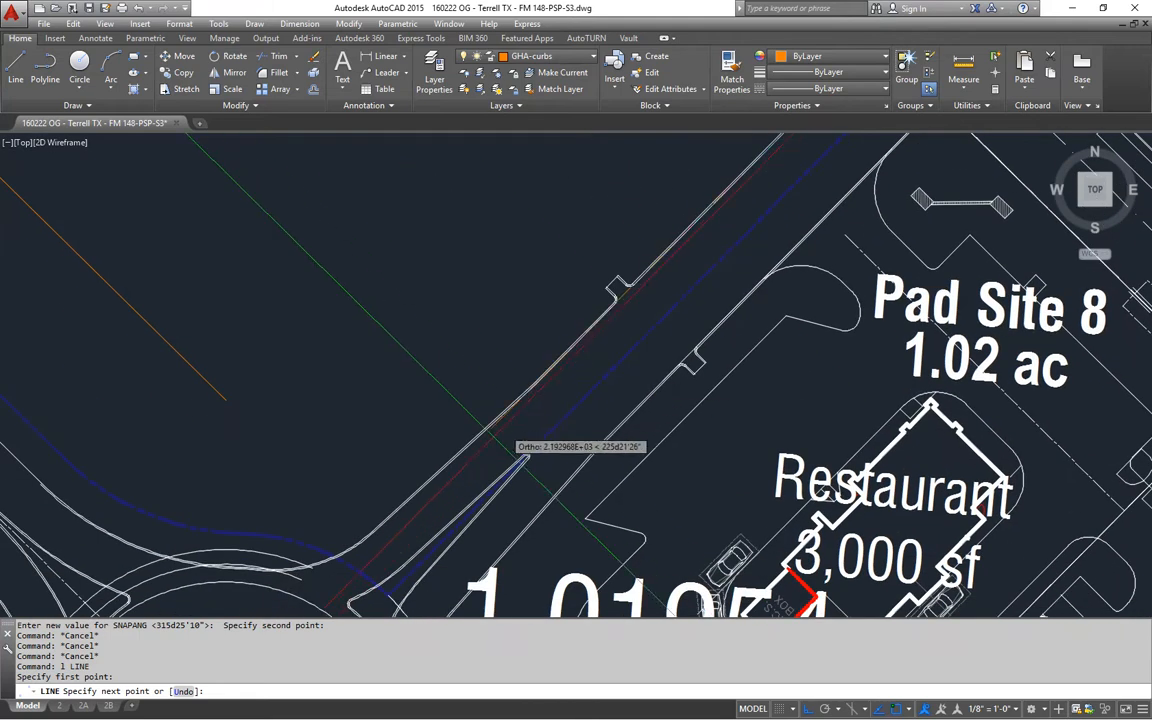
{"action": "left_click", "coordinate": [343, 419]}
{"action": "key", "text": "Escape"}
{"action": "key", "text": "Escape"}
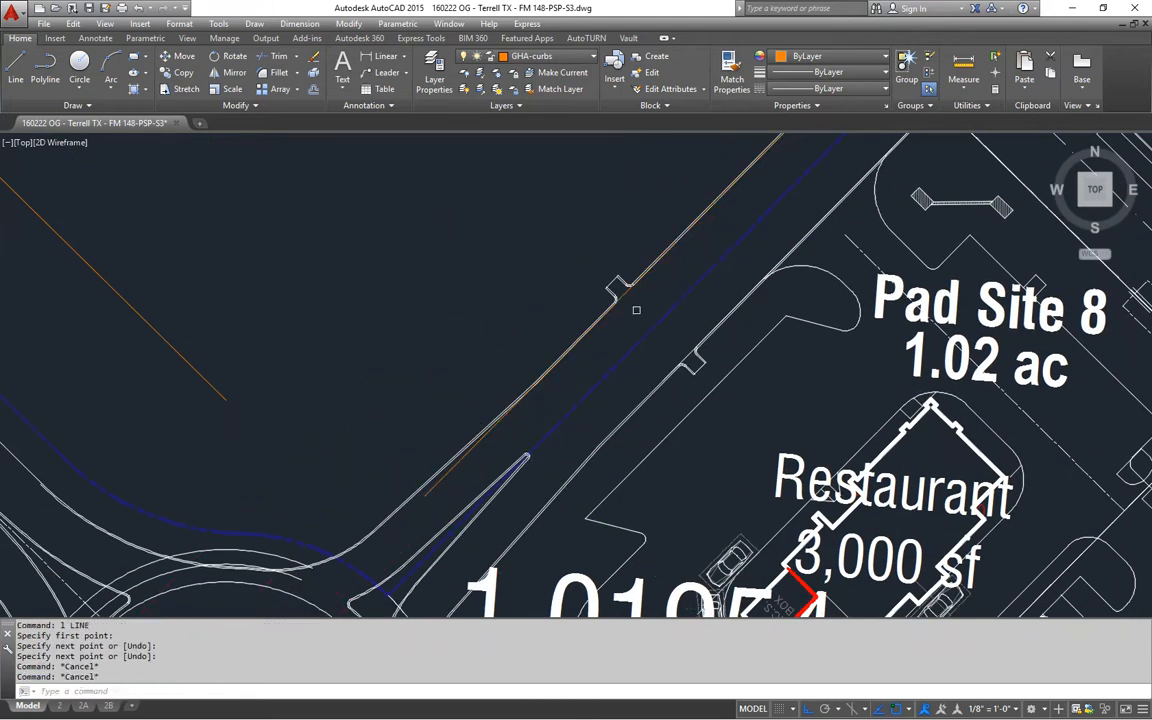
- Move the new driveway-side curb line 20' into the pad site, perpendicular to the driveway
{"action": "middle_click_drag", "start_coordinate": [663, 318], "coordinate": [617, 458]}
{"action": "type", "text": "m"}
{"action": "key", "text": "Return"}
{"action": "left_click", "coordinate": [522, 390]}
{"action": "key", "text": "Return"}
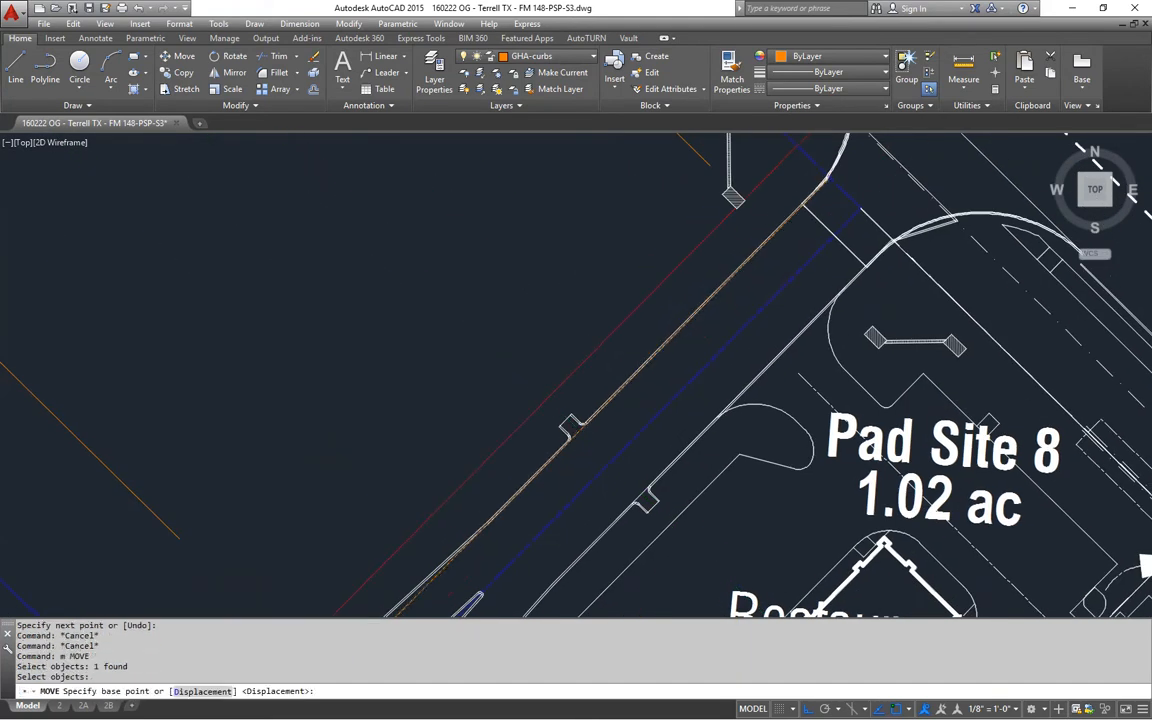
{"action": "left_click", "coordinate": [542, 371]}
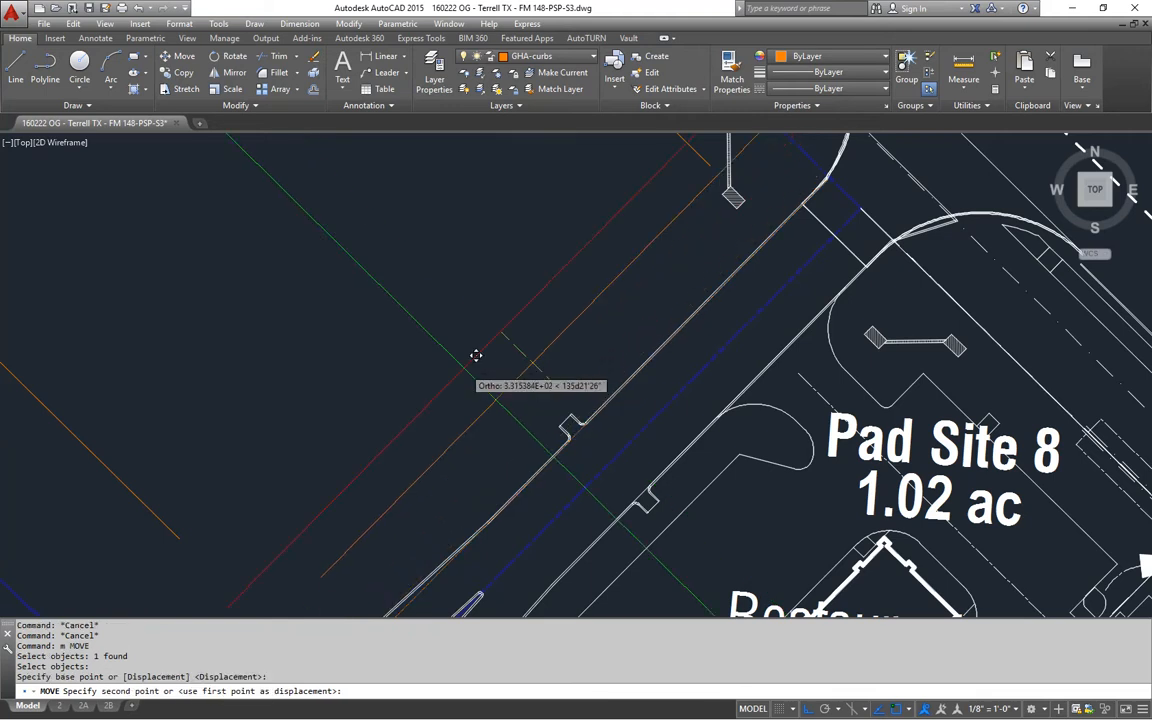
{"action": "type", "text": "20'"}
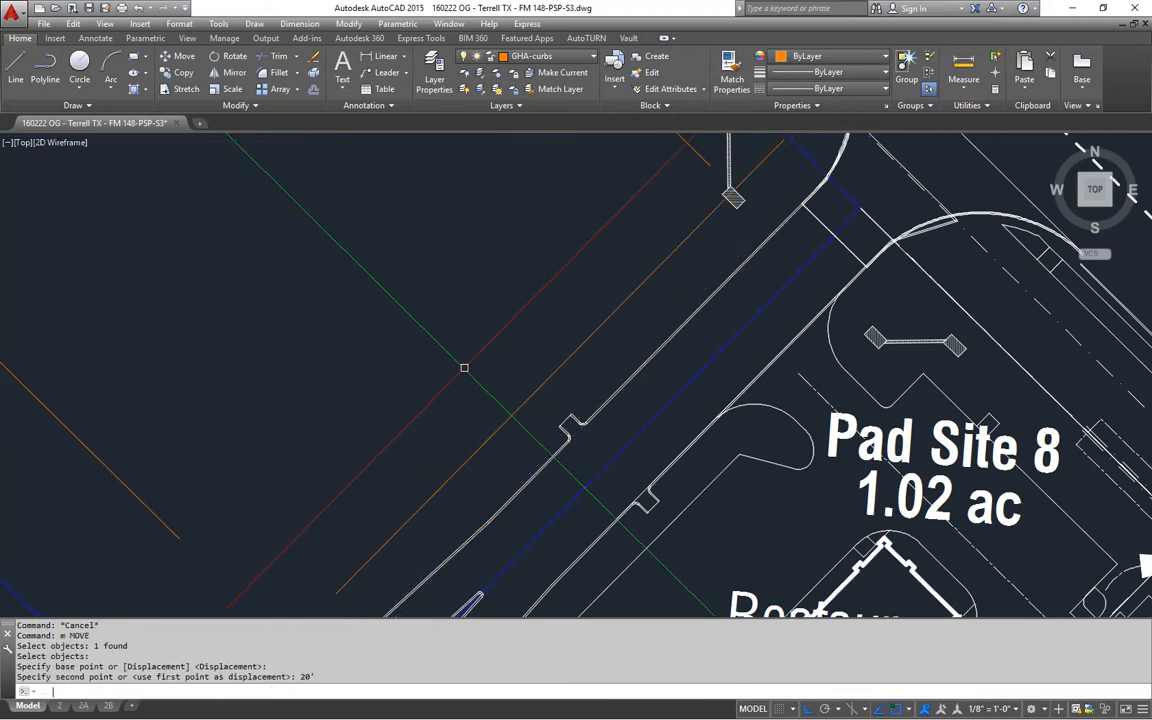
- Offset the pad site's boundary line beside Pad Site 10 by 5'6 into the empty site
{"action": "key", "text": "Return"}
{"action": "key", "text": "Escape"}
{"action": "key", "text": "Escape"}
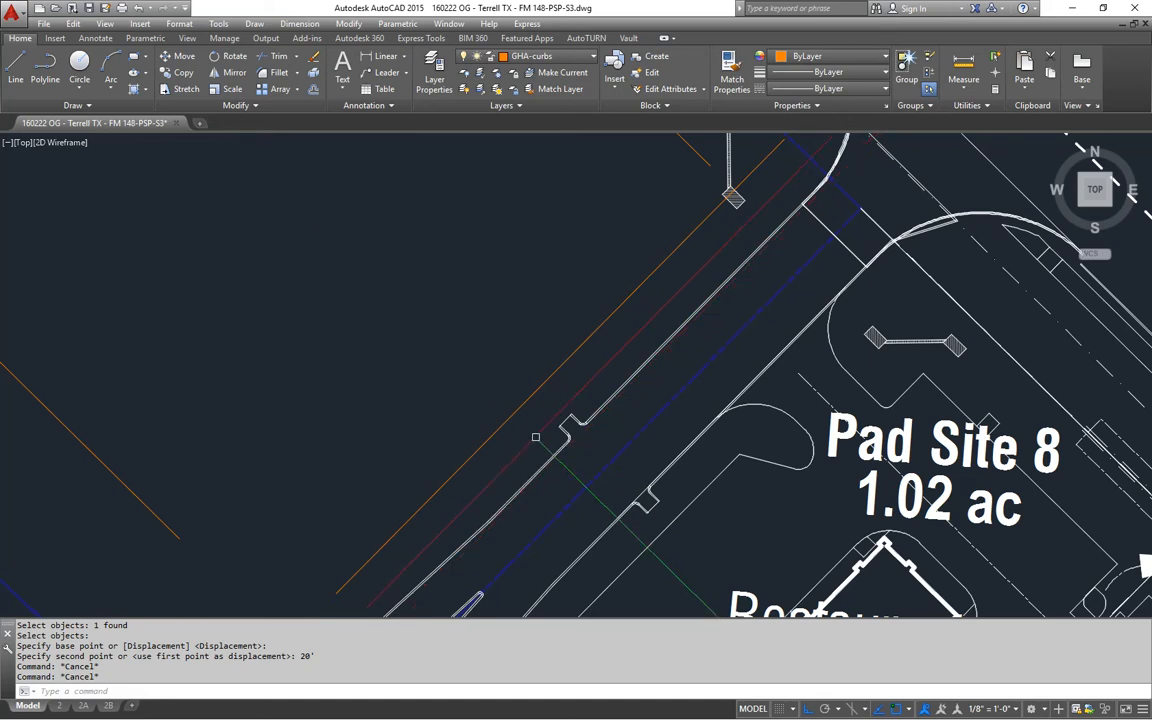
{"action": "middle_click_drag", "start_coordinate": [540, 432], "coordinate": [638, 424]}
{"action": "scroll", "coordinate": [612, 392], "scroll_direction": "down", "scroll_amount": 2}
{"action": "mouse_move", "coordinate": [555, 353]}
{"action": "middle_mouse_down"}
{"action": "mouse_move", "coordinate": [615, 428]}
{"action": "mouse_move", "coordinate": [597, 365]}
{"action": "mouse_move", "coordinate": [555, 417]}
{"action": "mouse_move", "coordinate": [399, 378]}
{"action": "mouse_move", "coordinate": [355, 352]}
{"action": "middle_mouse_up"}
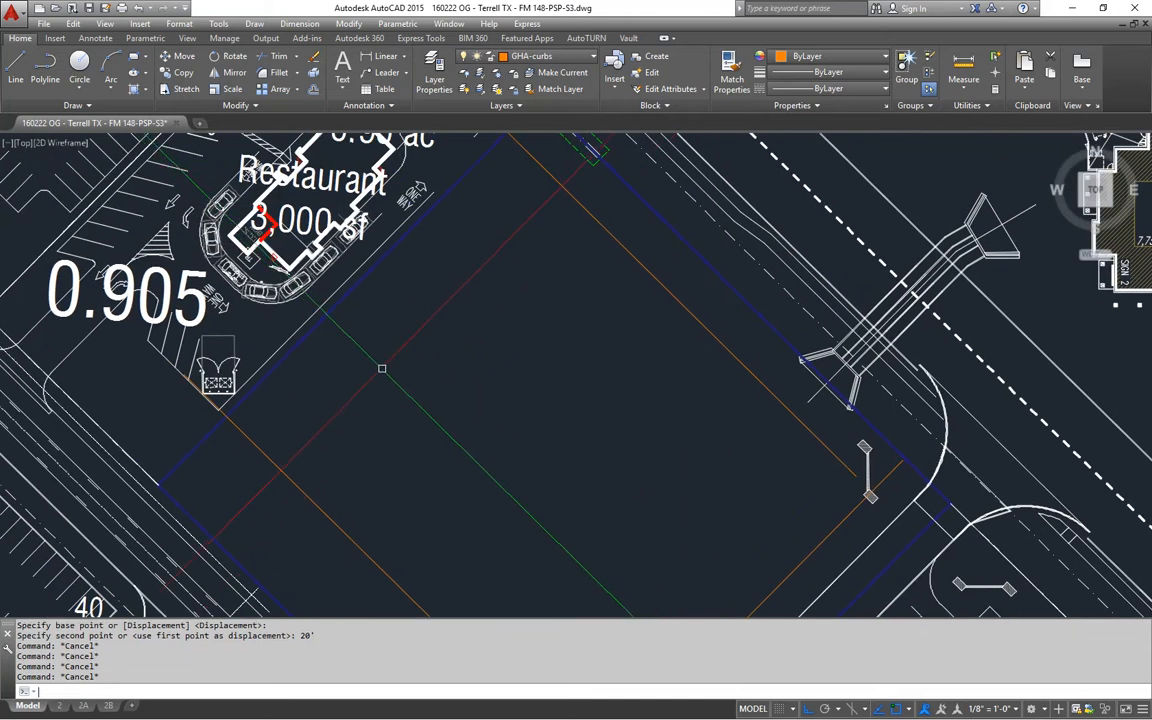
{"action": "type", "text": "o"}
{"action": "key", "text": "Return"}
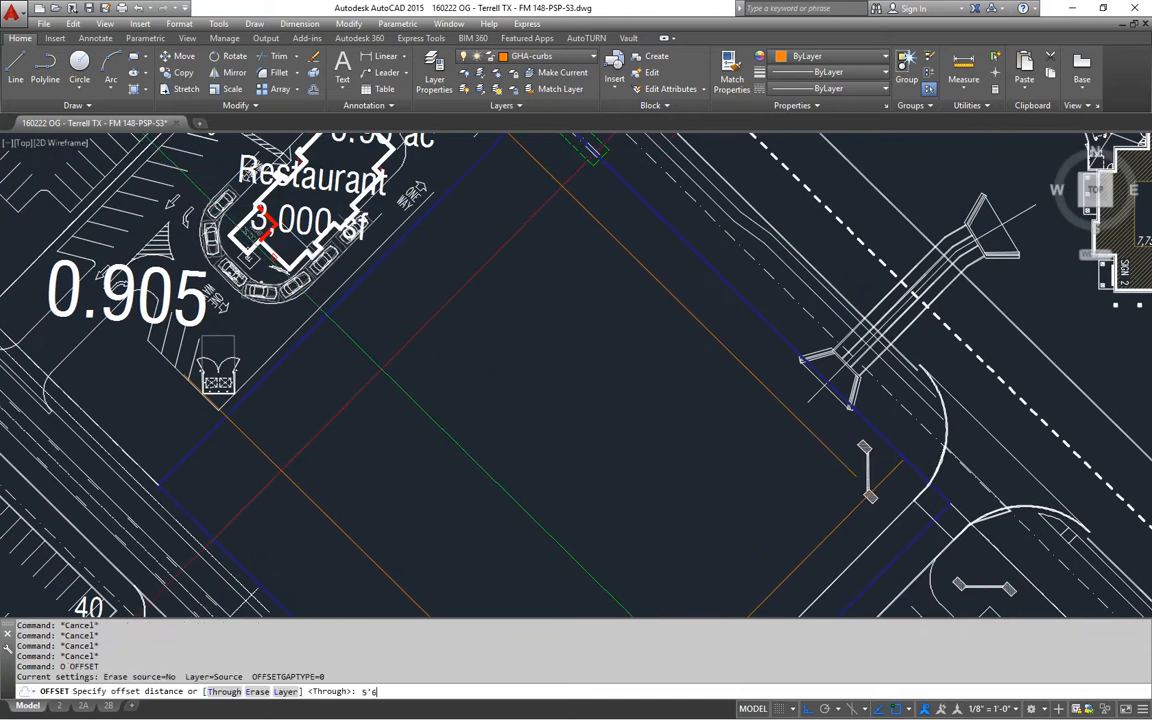
{"action": "key", "text": "Return"}
{"action": "left_click", "coordinate": [379, 272]}
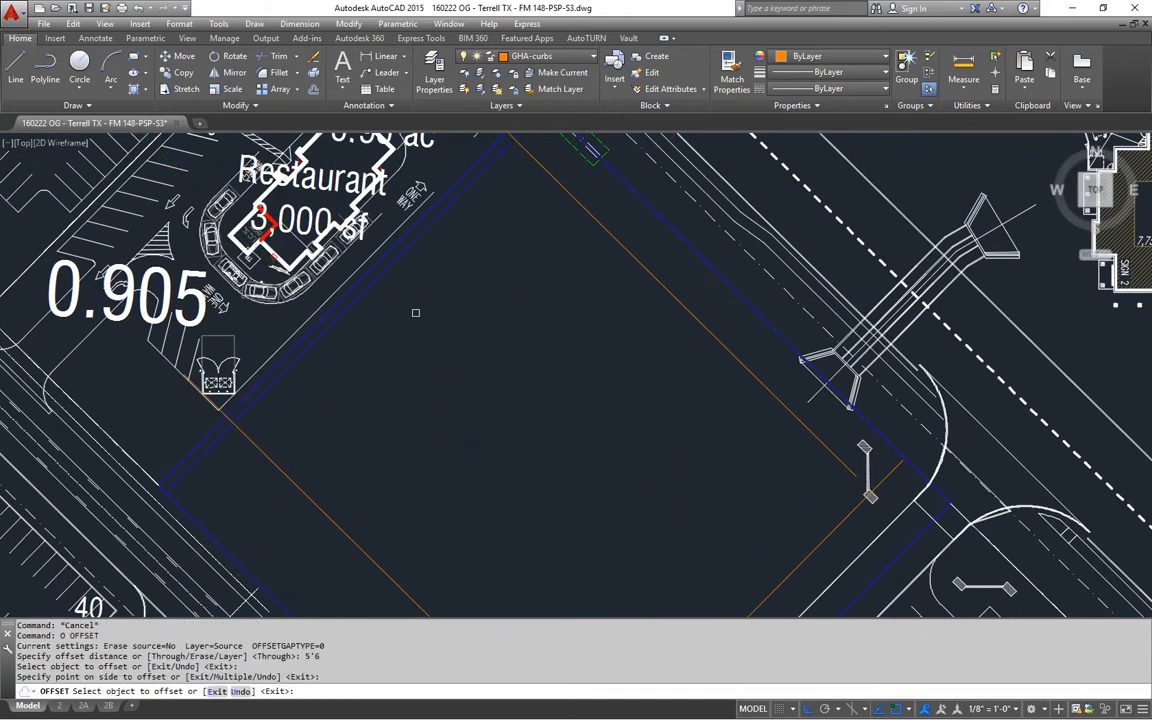
{"action": "left_click", "coordinate": [355, 297]}
{"action": "middle_click_drag", "start_coordinate": [355, 297], "coordinate": [351, 323]}
{"action": "key", "text": "Return"}
- Match the properties of the new offset line beside Pad Site 10 to the orange curb lines
{"action": "type", "text": "ma"}
{"action": "key", "text": "Return"}
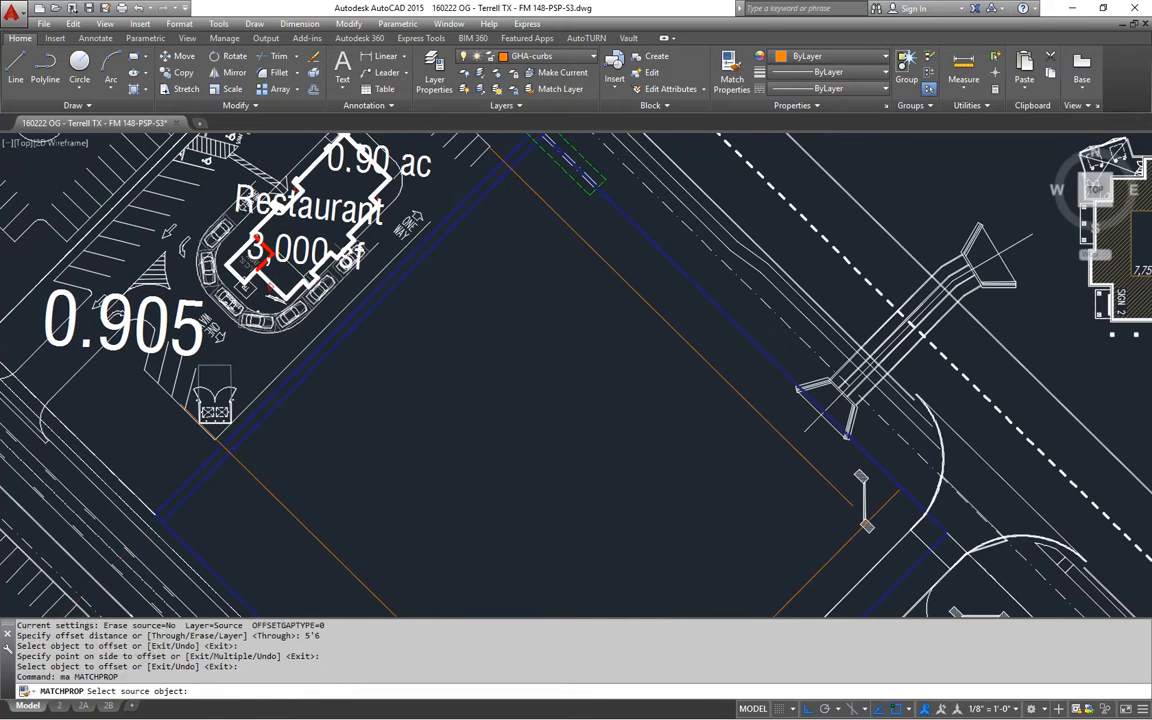
{"action": "left_click", "coordinate": [259, 406]}
{"action": "left_click", "coordinate": [279, 403]}
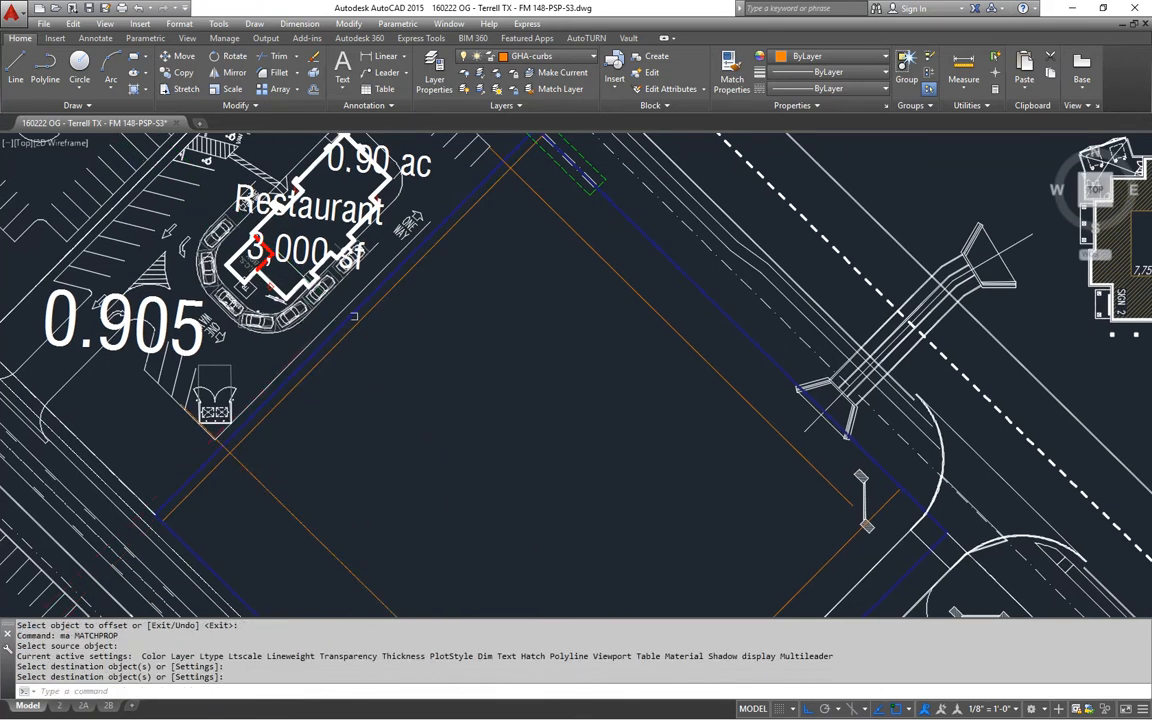
{"action": "key", "text": "Return"}
- Offset the highway-side curb line and the opposite southwest curb line 18' into the pad site
{"action": "scroll", "coordinate": [376, 313], "scroll_direction": "up", "scroll_amount": 3}
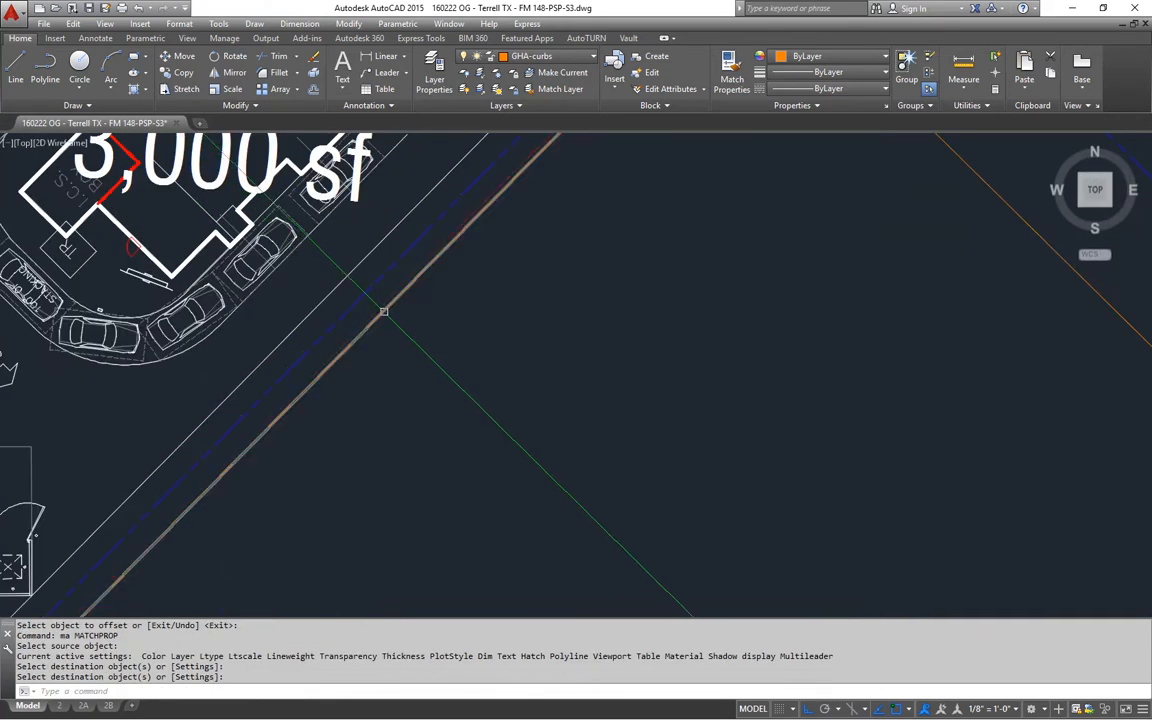
{"action": "scroll", "coordinate": [390, 335], "scroll_direction": "down", "scroll_amount": 1}
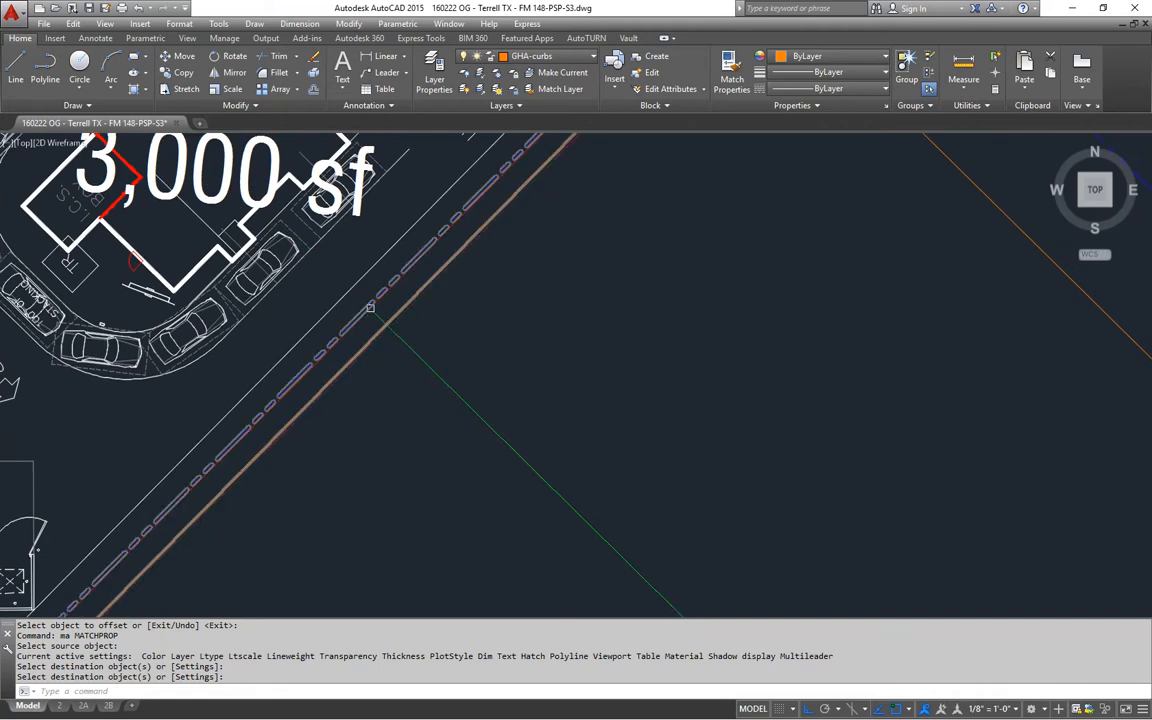
{"action": "scroll", "coordinate": [386, 319], "scroll_direction": "down", "scroll_amount": 1}
{"action": "scroll", "coordinate": [397, 305], "scroll_direction": "down", "scroll_amount": 3}
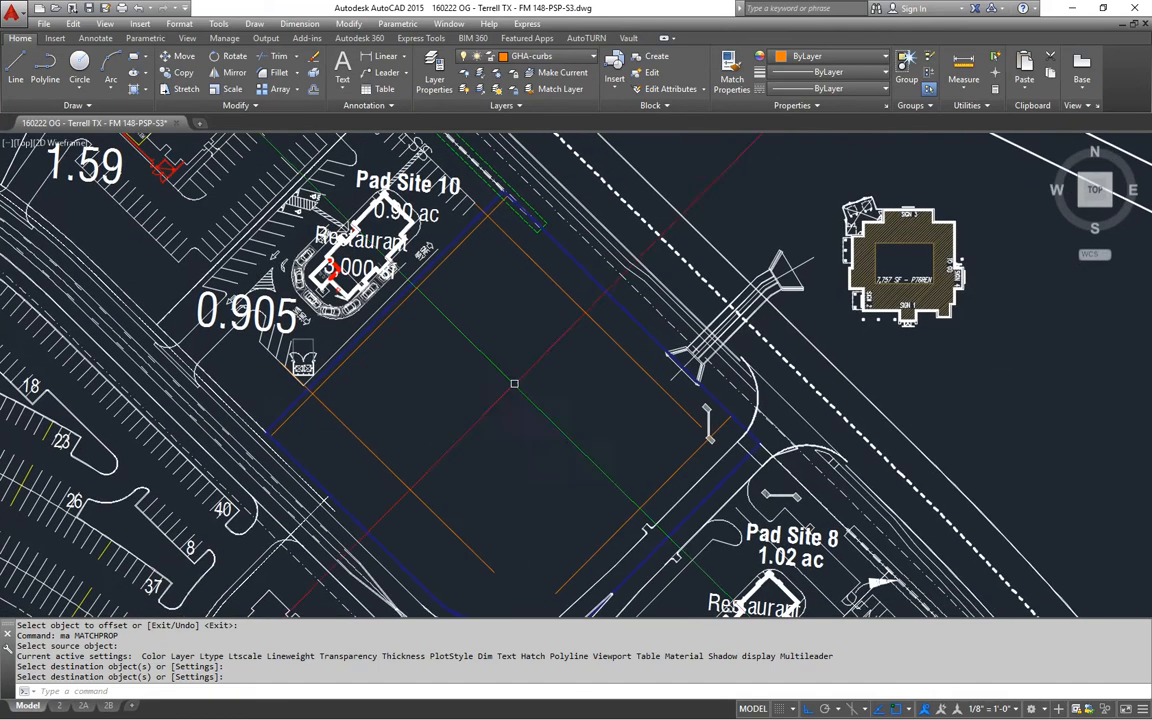
{"action": "key", "text": "Escape"}
{"action": "key", "text": "Escape"}
{"action": "type", "text": "o"}
{"action": "key", "text": "Return"}
{"action": "type", "text": "18'"}
{"action": "key", "text": "Return"}
{"action": "left_click", "coordinate": [567, 296]}
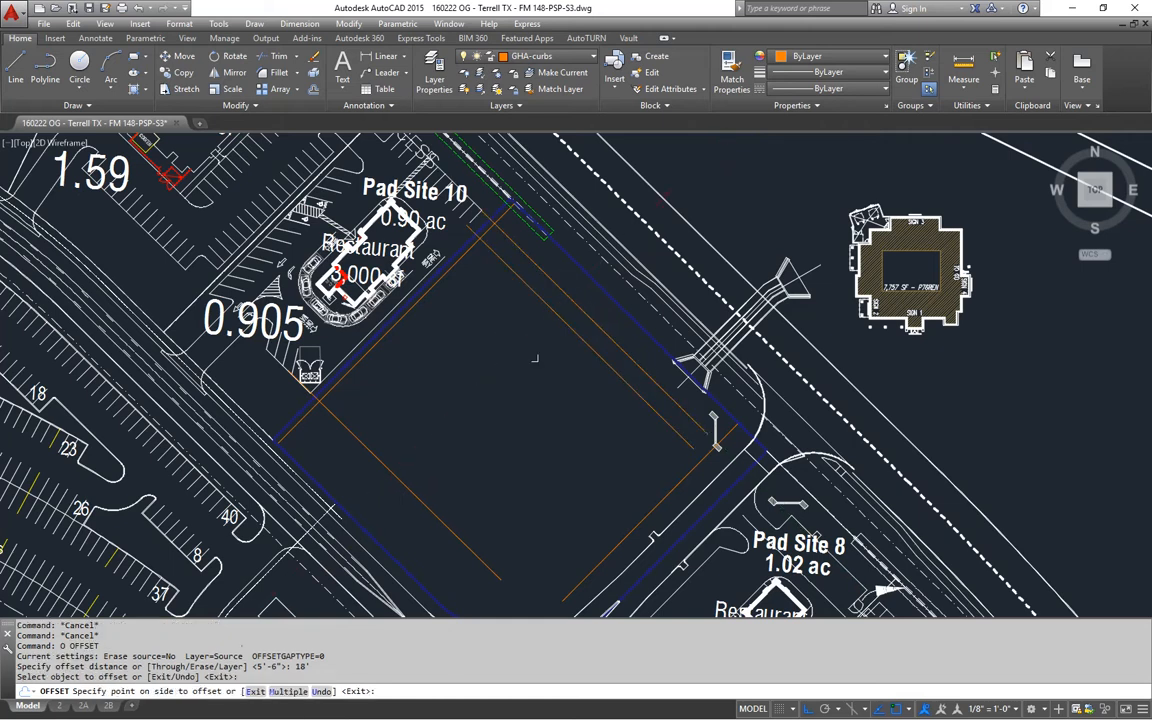
{"action": "left_click", "coordinate": [422, 402]}
{"action": "left_click", "coordinate": [380, 462]}
{"action": "left_click", "coordinate": [504, 448]}
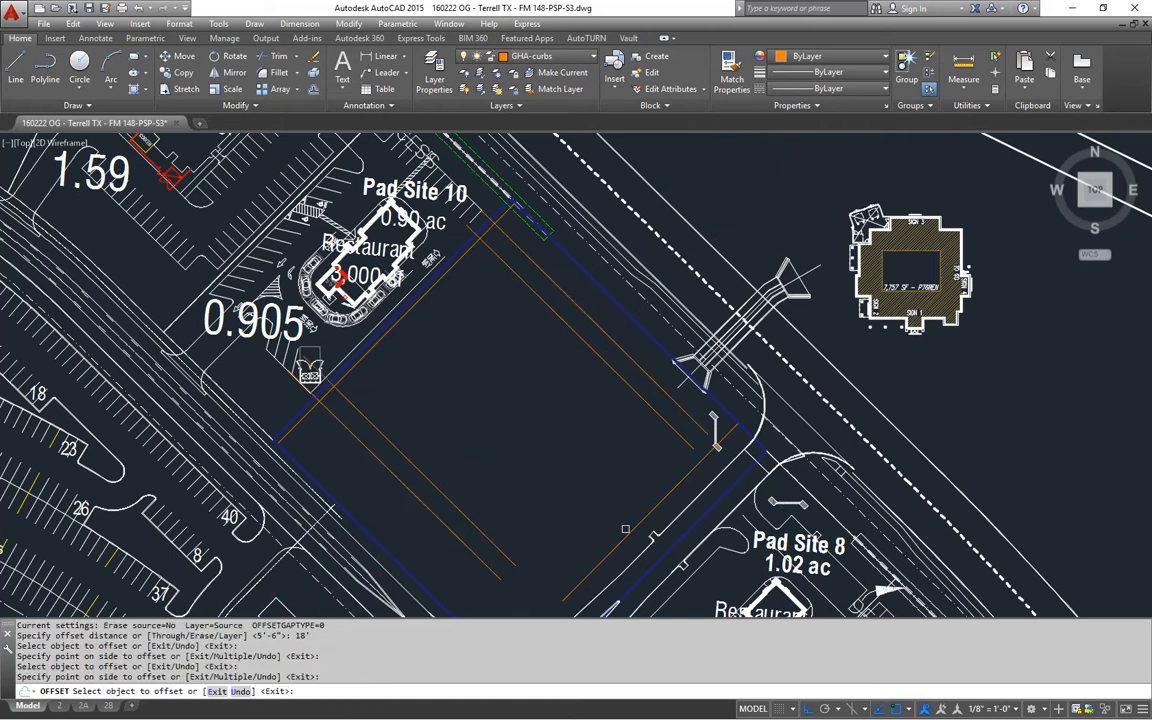
- Offset the curb lines beside Pad Site 8 and Pad Site 10 by 18' into the pad site
{"action": "left_click", "coordinate": [625, 537]}
{"action": "left_click", "coordinate": [561, 475]}
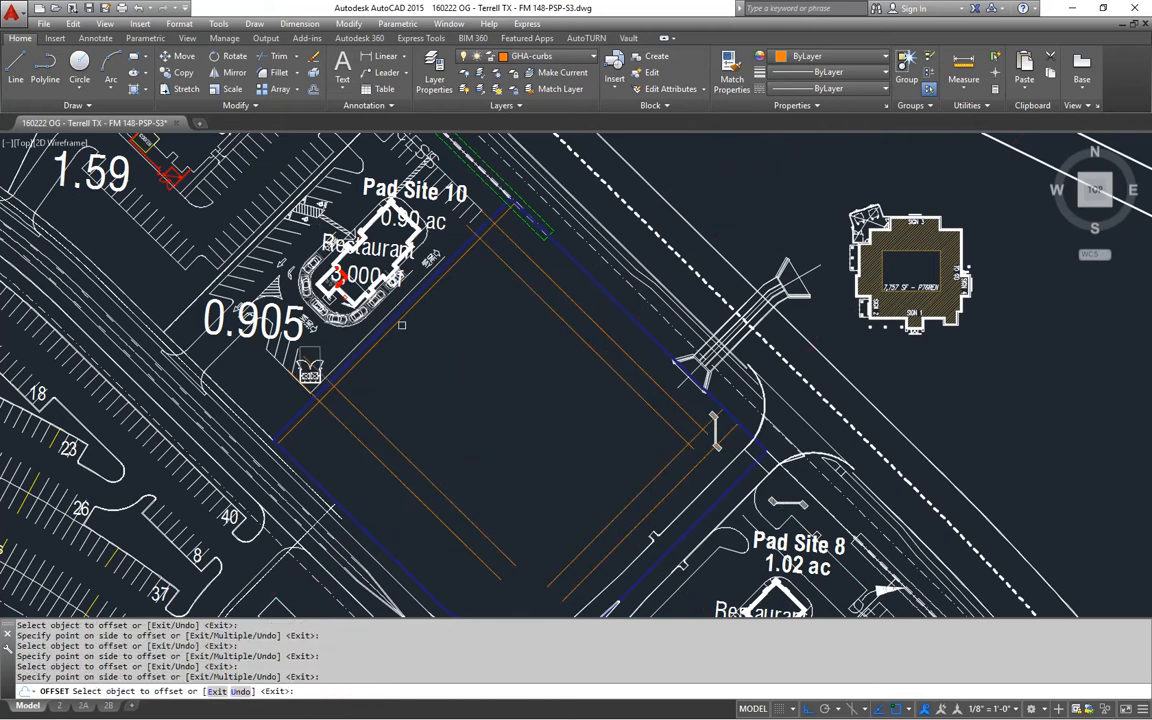
{"action": "left_click", "coordinate": [405, 328]}
{"action": "left_click", "coordinate": [476, 437]}
{"action": "key", "text": "Return"}
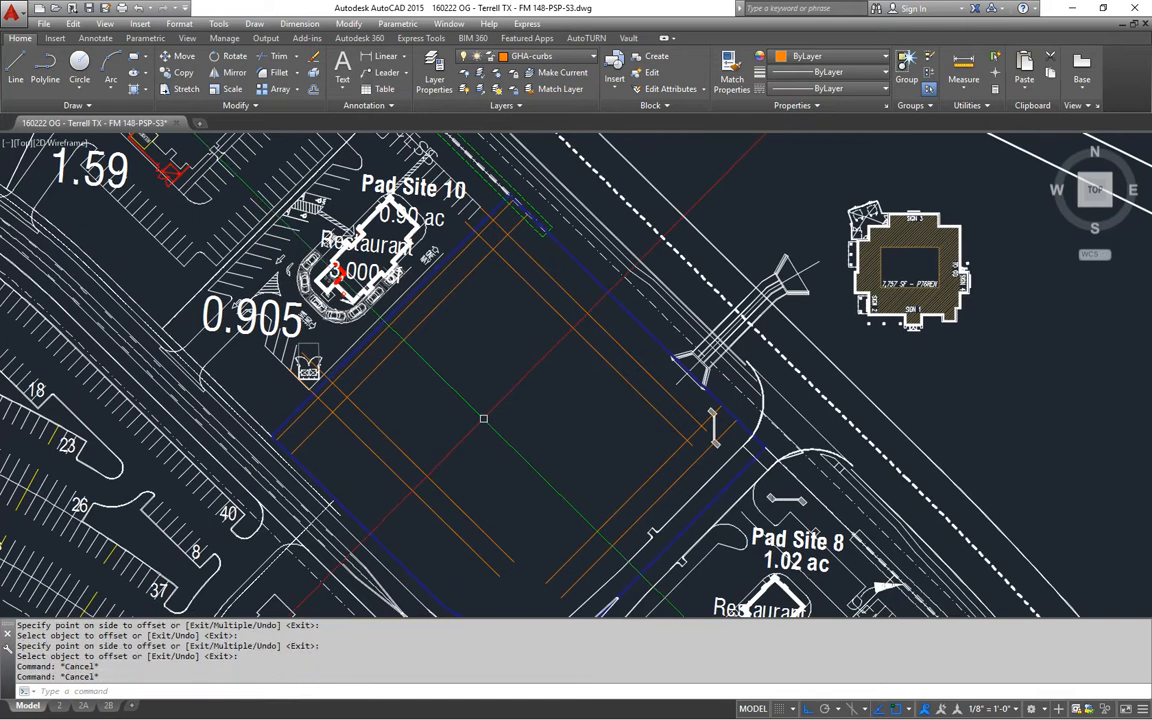
- Offset the innermost curb line on each of the four sides another 24' toward the center of the pad site
{"action": "type", "text": "o"}
{"action": "key", "text": "Return"}
{"action": "type", "text": "24'"}
{"action": "key", "text": "Return"}
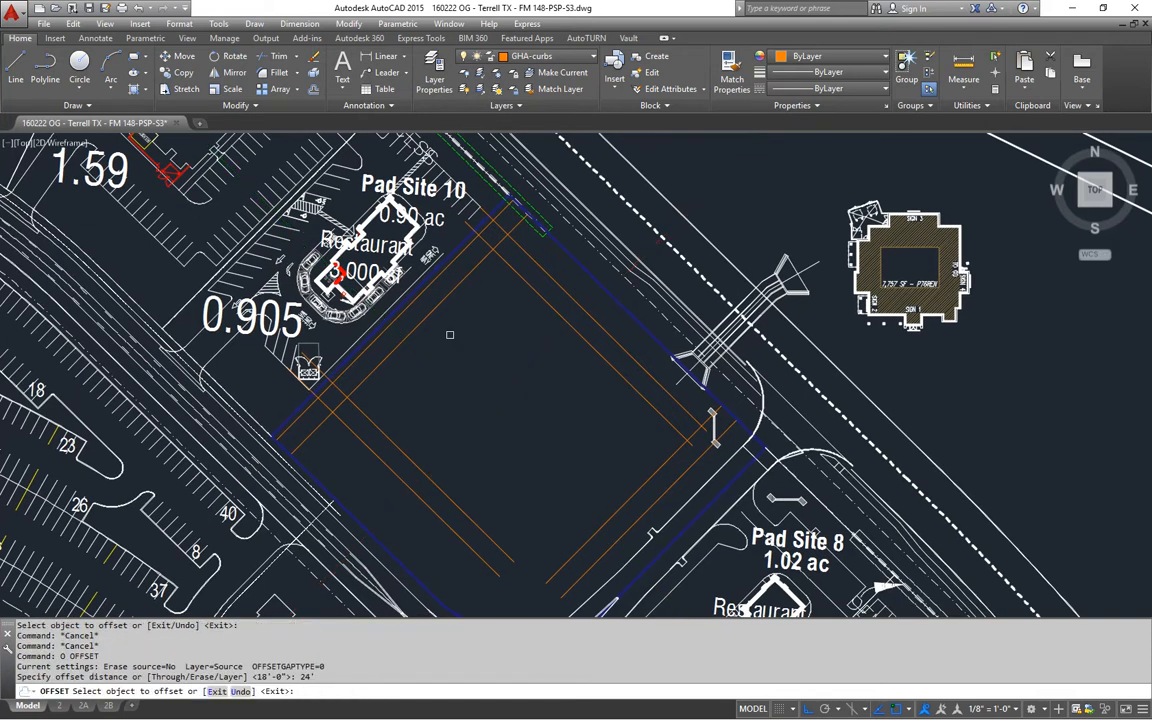
{"action": "left_click", "coordinate": [434, 314]}
{"action": "left_click", "coordinate": [520, 345]}
{"action": "left_click", "coordinate": [367, 412]}
{"action": "left_click", "coordinate": [567, 337]}
{"action": "left_click", "coordinate": [567, 337]}
{"action": "left_click", "coordinate": [622, 509]}
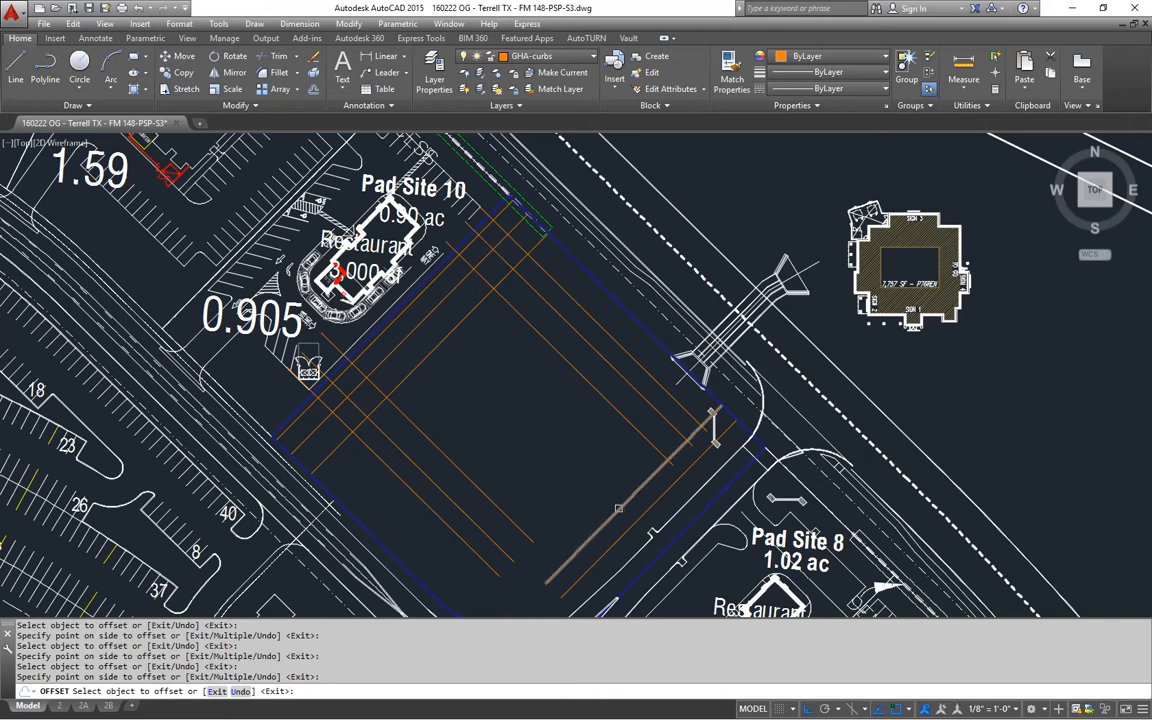
{"action": "mouse_move", "coordinate": [619, 509]}
{"action": "middle_mouse_down"}
{"action": "mouse_move", "coordinate": [617, 417]}
{"action": "mouse_move", "coordinate": [612, 450]}
{"action": "middle_mouse_up"}
{"action": "key", "text": "Escape"}
{"action": "key", "text": "Escape"}
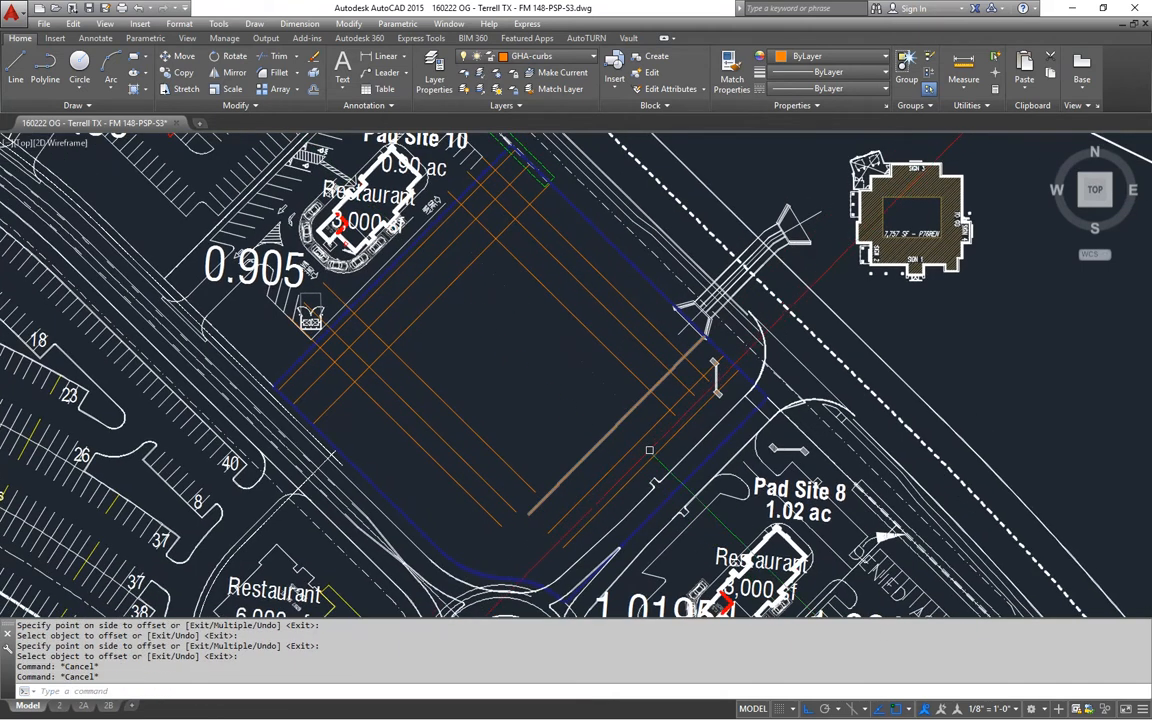
- Erase the outermost curb line on each side of the pad site, keeping the two inner lines per side
{"action": "left_click", "coordinate": [575, 468]}
{"action": "type", "text": "e"}
{"action": "key", "text": "Return"}
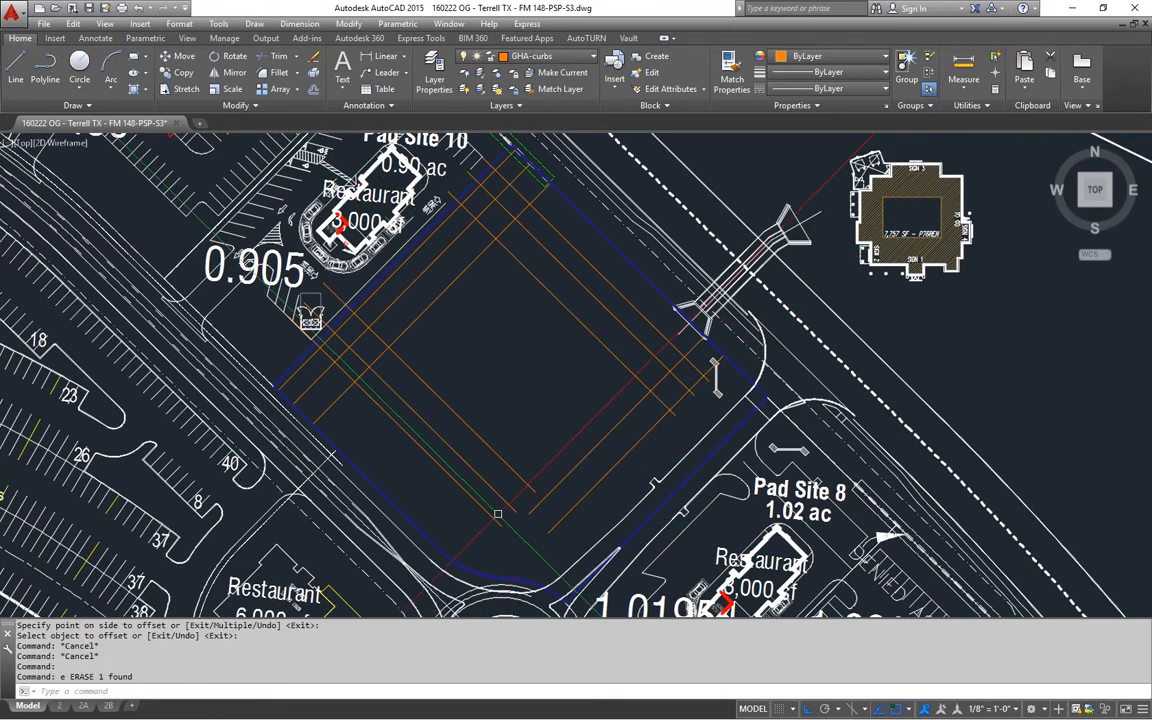
{"action": "left_click", "coordinate": [486, 512]}
{"action": "type", "text": "e"}
{"action": "key", "text": "Return"}
{"action": "left_click", "coordinate": [389, 283]}
{"action": "type", "text": "e"}
{"action": "key", "text": "Return"}
{"action": "key", "text": "Escape"}
{"action": "key", "text": "Escape"}
- Fillet the north and west corners of the innermost curb rectangle with a 10' radius
{"action": "scroll", "coordinate": [550, 373], "scroll_direction": "up", "scroll_amount": 3}
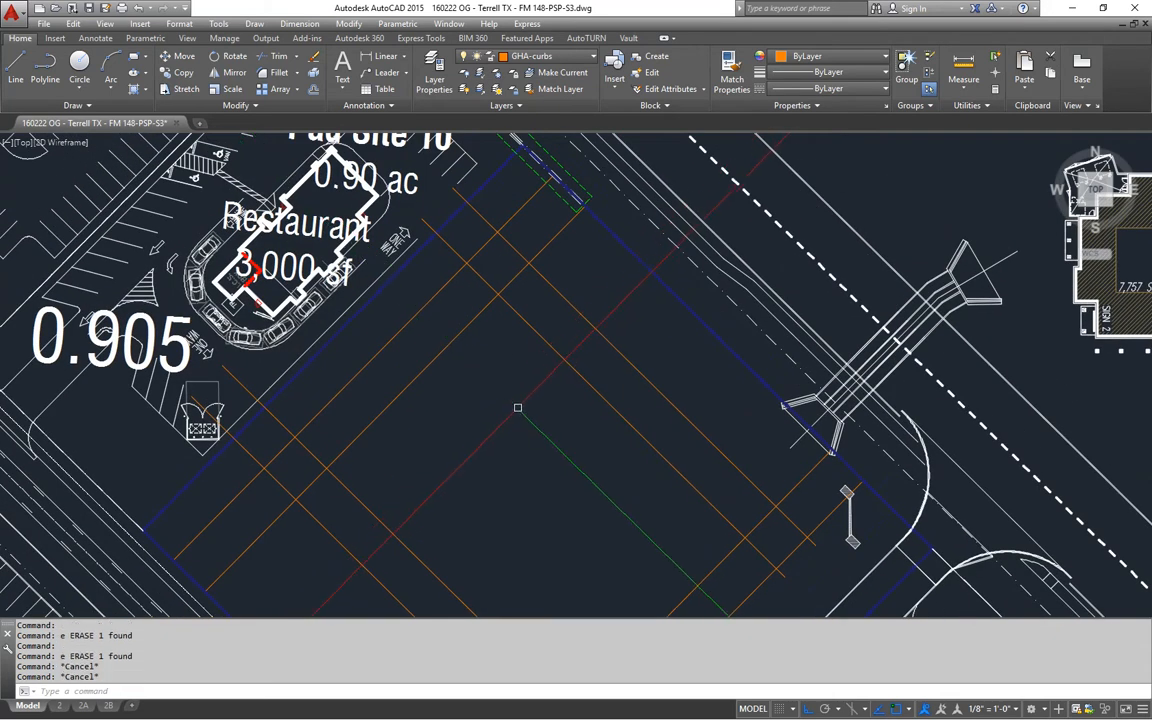
{"action": "middle_click_drag", "start_coordinate": [517, 407], "coordinate": [575, 312]}
{"action": "key", "text": "Escape"}
{"action": "key", "text": "Escape"}
{"action": "type", "text": "f"}
{"action": "key", "text": "Return"}
{"action": "type", "text": "r"}
{"action": "key", "text": "Return"}
{"action": "type", "text": "10'"}
{"action": "key", "text": "Return"}
{"action": "left_click", "coordinate": [540, 213]}
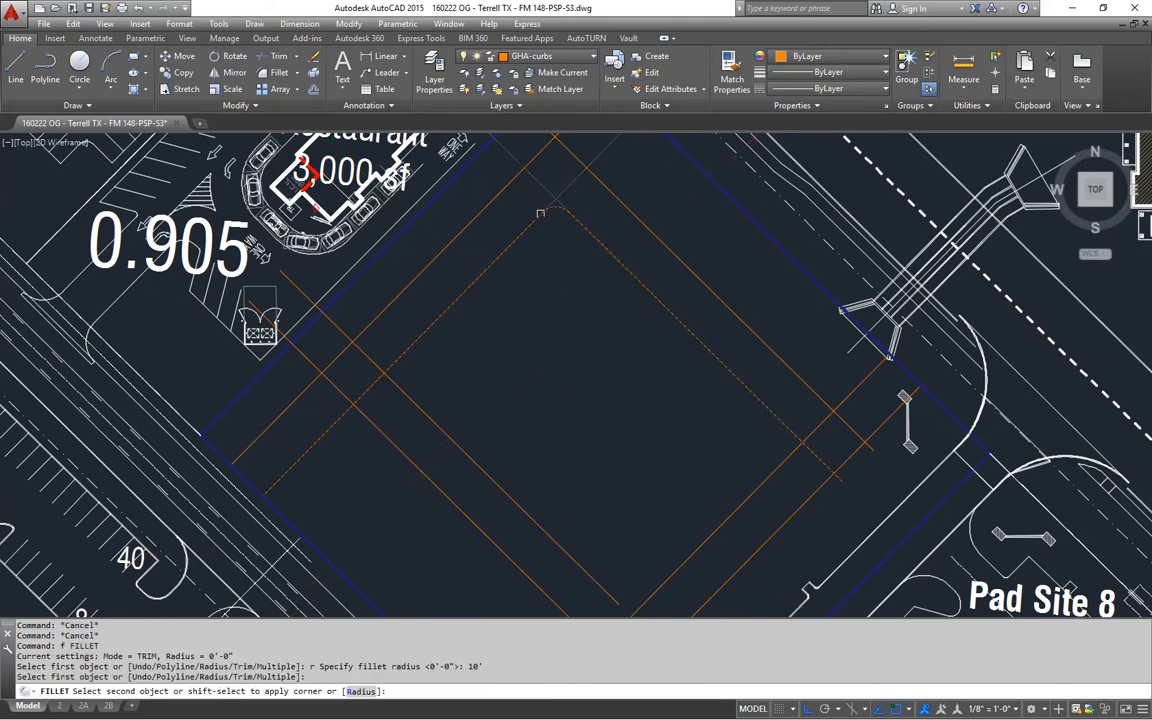
{"action": "left_click", "coordinate": [395, 333]}
{"action": "key", "text": "Return"}
{"action": "left_click", "coordinate": [357, 324]}
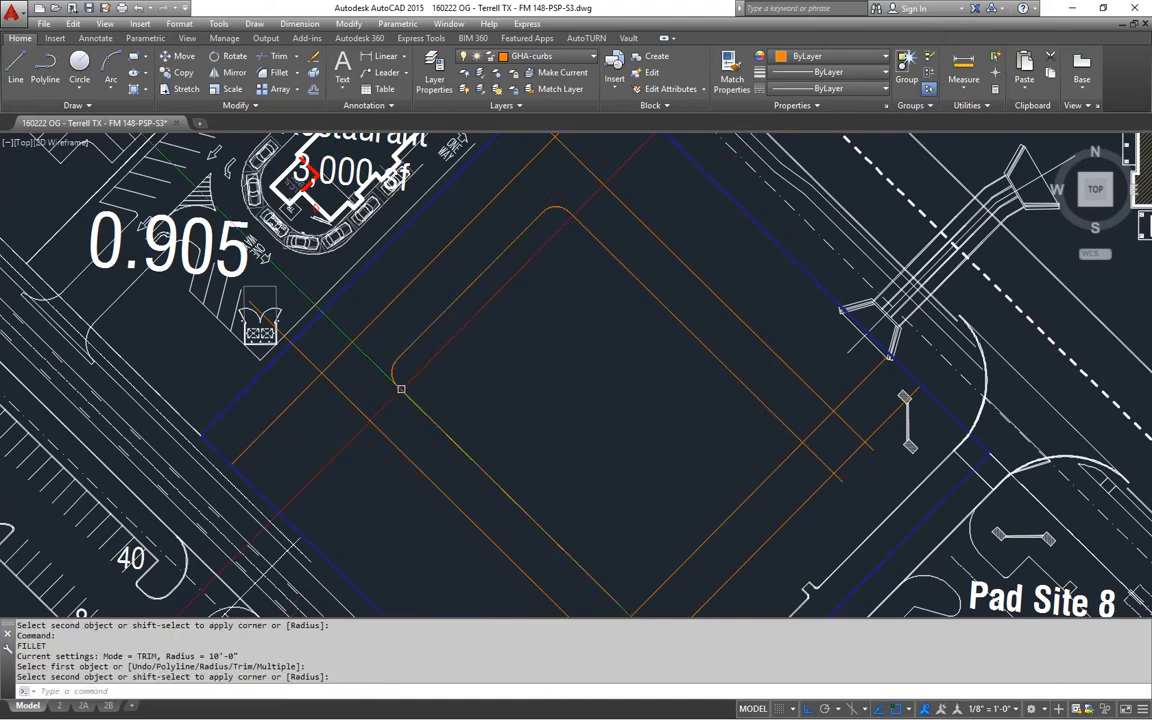
{"action": "left_click", "coordinate": [380, 370]}
- Fillet the south and east corners of the innermost curb rectangle with the same 10' radius
{"action": "middle_click_drag", "start_coordinate": [354, 383], "coordinate": [396, 359]}
{"action": "scroll", "coordinate": [396, 359], "scroll_direction": "down", "scroll_amount": 3}
{"action": "key", "text": "Return"}
{"action": "left_click", "coordinate": [546, 459]}
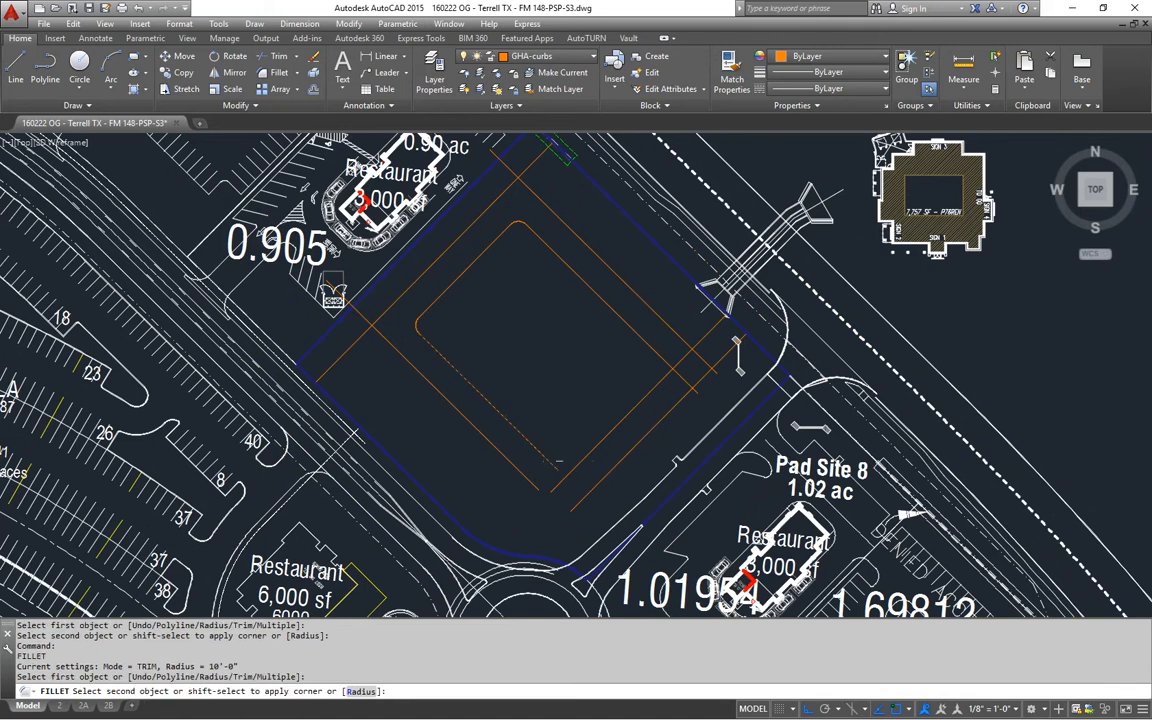
{"action": "middle_click_drag", "start_coordinate": [546, 459], "coordinate": [511, 492]}
{"action": "left_click", "coordinate": [635, 411]}
{"action": "key", "text": "Return"}
{"action": "left_click", "coordinate": [625, 393]}
{"action": "left_click", "coordinate": [657, 432]}
{"action": "key", "text": "Escape"}
- Join the four outer curb lines into a square-cornered rectangle using Fillet with radius 0
{"action": "type", "text": "f"}
{"action": "key", "text": "Return"}
{"action": "type", "text": "r"}
{"action": "key", "text": "Return"}
{"action": "type", "text": "0"}
{"action": "key", "text": "Return"}
{"action": "left_click", "coordinate": [665, 418]}
{"action": "left_click", "coordinate": [662, 424]}
{"action": "key", "text": "Return"}
{"action": "left_click", "coordinate": [600, 480]}
{"action": "left_click", "coordinate": [485, 500]}
{"action": "key", "text": "Return"}
{"action": "left_click", "coordinate": [315, 331]}
{"action": "left_click", "coordinate": [463, 235]}
{"action": "key", "text": "Return"}
{"action": "left_click", "coordinate": [493, 226]}
- Offset the access road's curb line along the pad site's southwest boundary by 6" toward the site
{"action": "mouse_move", "coordinate": [441, 536]}
{"action": "middle_mouse_down"}
{"action": "mouse_move", "coordinate": [633, 486]}
{"action": "mouse_move", "coordinate": [586, 408]}
{"action": "middle_mouse_up"}
{"action": "scroll", "coordinate": [610, 420], "scroll_direction": "up", "scroll_amount": 3}
{"action": "scroll", "coordinate": [620, 390], "scroll_direction": "down", "scroll_amount": 3}
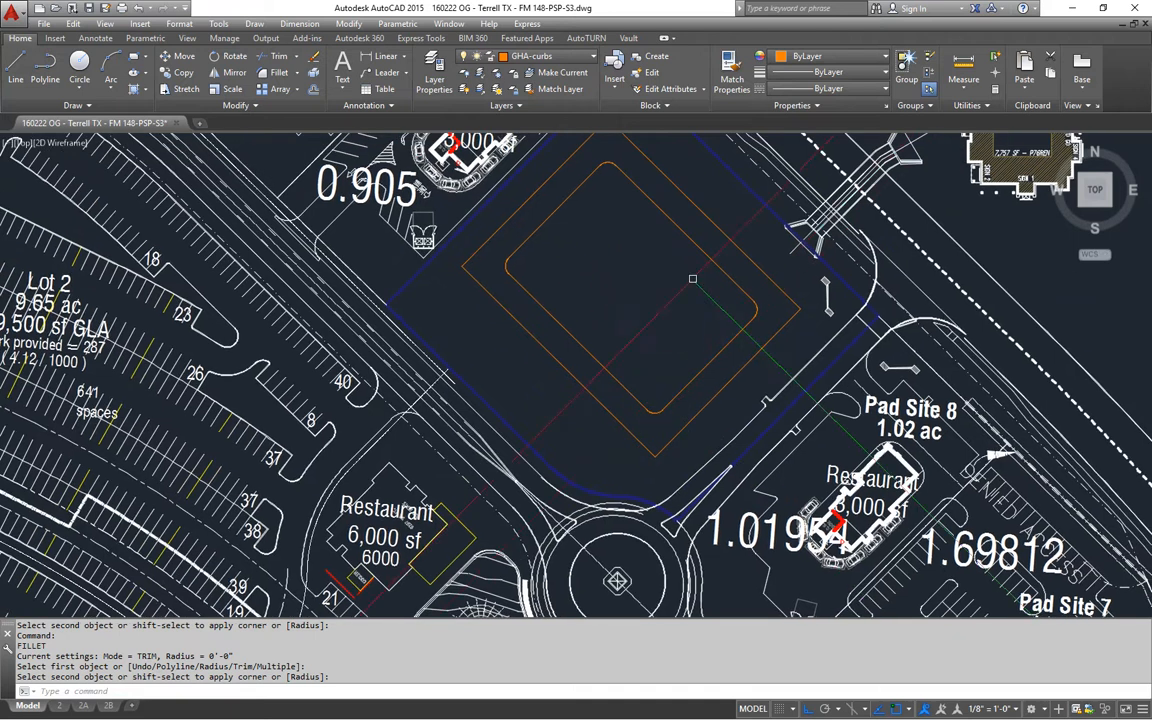
{"action": "scroll", "coordinate": [683, 421], "scroll_direction": "up", "scroll_amount": 4}
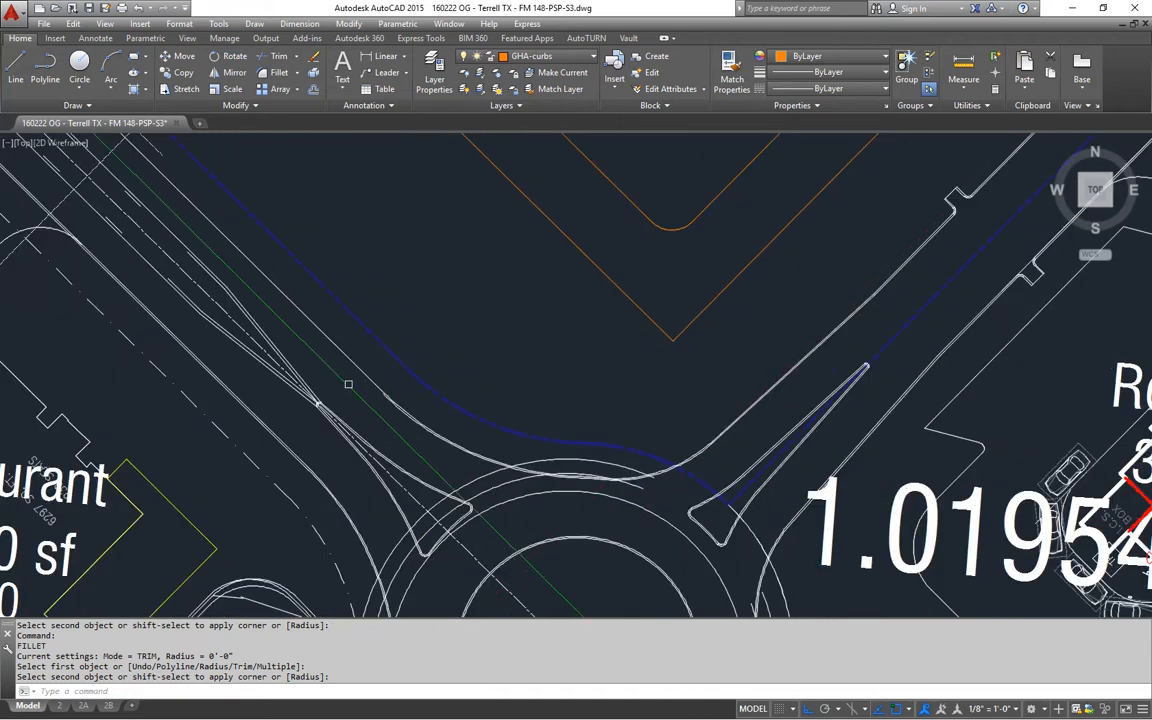
{"action": "scroll", "coordinate": [410, 416], "scroll_direction": "up", "scroll_amount": 3}
{"action": "scroll", "coordinate": [350, 419], "scroll_direction": "down", "scroll_amount": 2}
{"action": "scroll", "coordinate": [319, 355], "scroll_direction": "up", "scroll_amount": 4}
{"action": "middle_click_drag", "start_coordinate": [420, 380], "coordinate": [464, 416]}
{"action": "scroll", "coordinate": [464, 416], "scroll_direction": "down", "scroll_amount": 2}
{"action": "scroll", "coordinate": [466, 450], "scroll_direction": "down", "scroll_amount": 1}
{"action": "scroll", "coordinate": [470, 452], "scroll_direction": "up", "scroll_amount": 1}
{"action": "key", "text": "Escape"}
{"action": "key", "text": "Escape"}
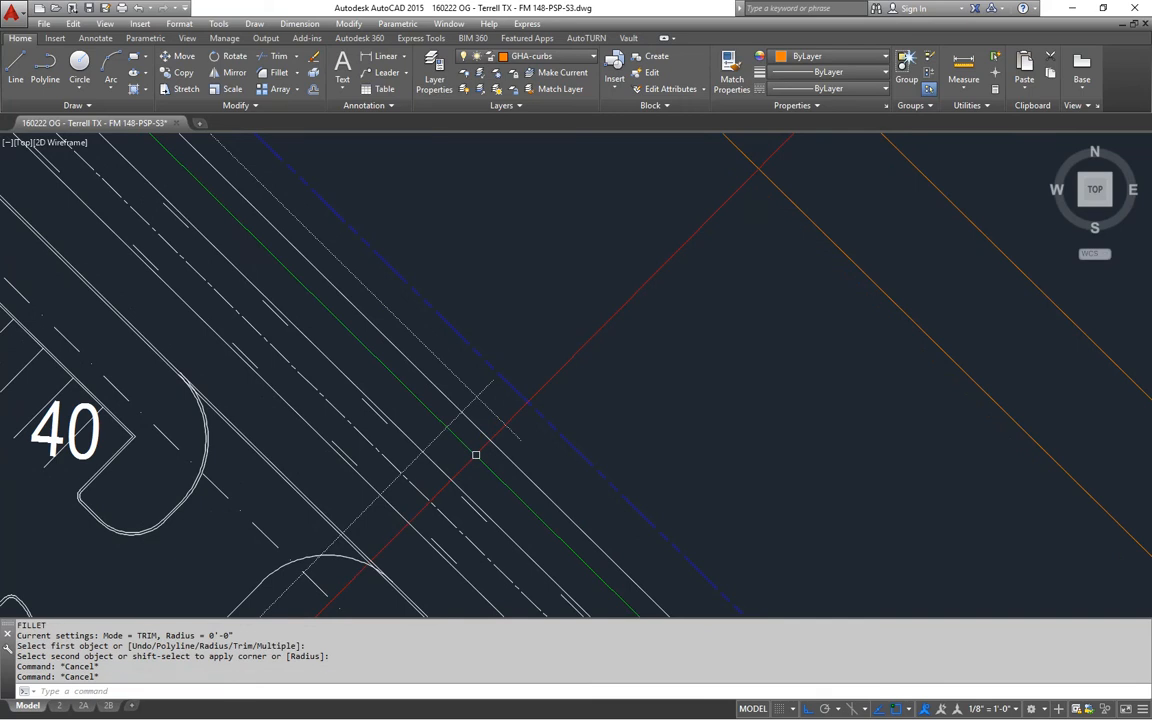
{"action": "type", "text": "o"}
{"action": "key", "text": "Return"}
{"action": "type", "text": "6"}
{"action": "key", "text": "Return"}
{"action": "left_click", "coordinate": [501, 453]}
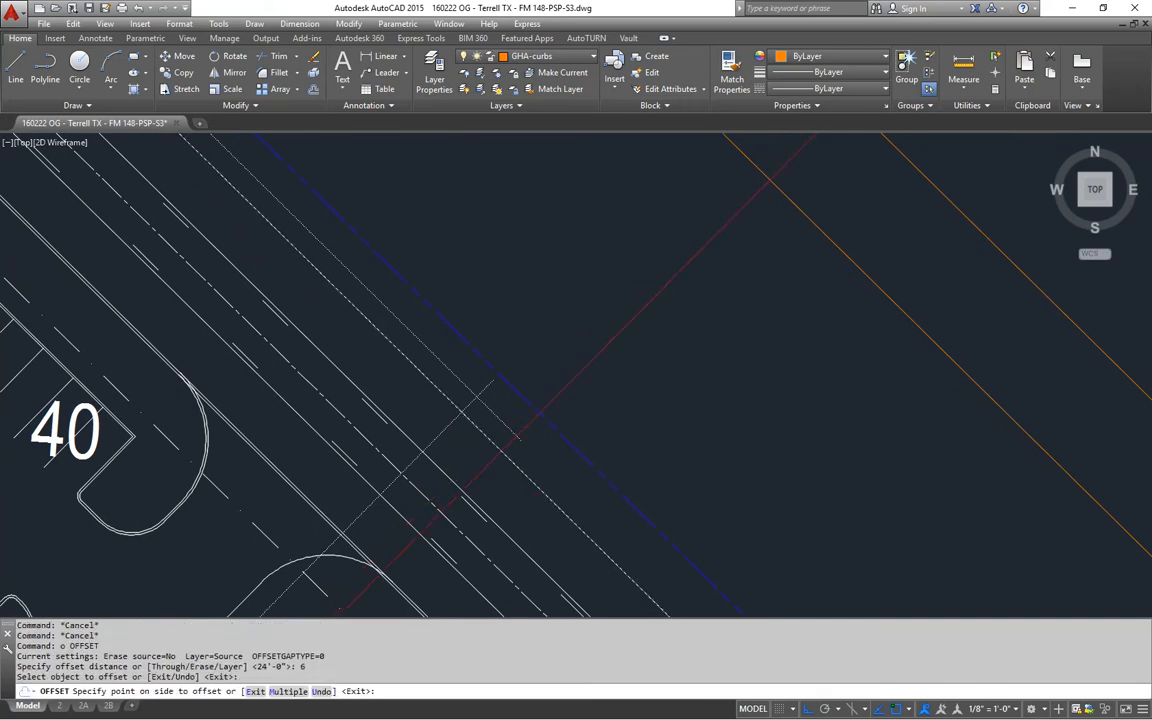
{"action": "left_click", "coordinate": [524, 427]}
{"action": "key", "text": "Return"}
{"action": "middle_click_drag", "start_coordinate": [526, 404], "coordinate": [509, 444]}
{"action": "key", "text": "Escape"}
{"action": "key", "text": "Escape"}
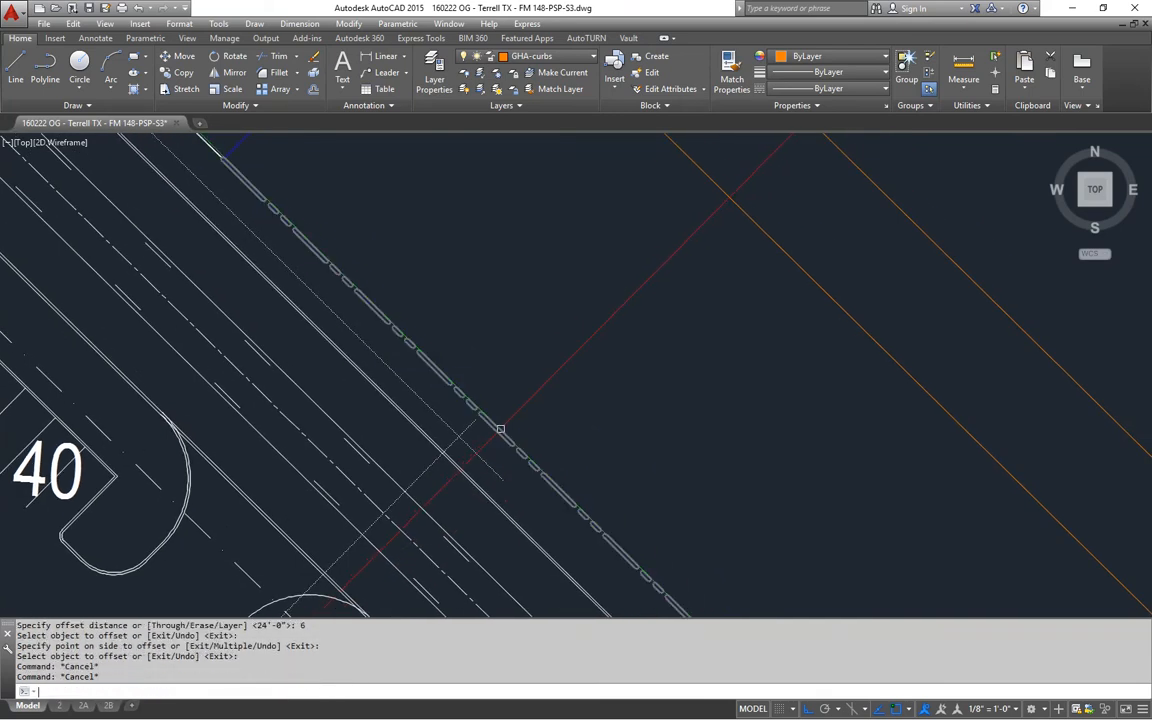
- Extend the inner and outer curb lines on the Pad Site 10 side to the curb of the southwest access road
{"action": "type", "text": "ex"}
{"action": "key", "text": "Return"}
{"action": "scroll", "coordinate": [453, 473], "scroll_direction": "up", "scroll_amount": 2}
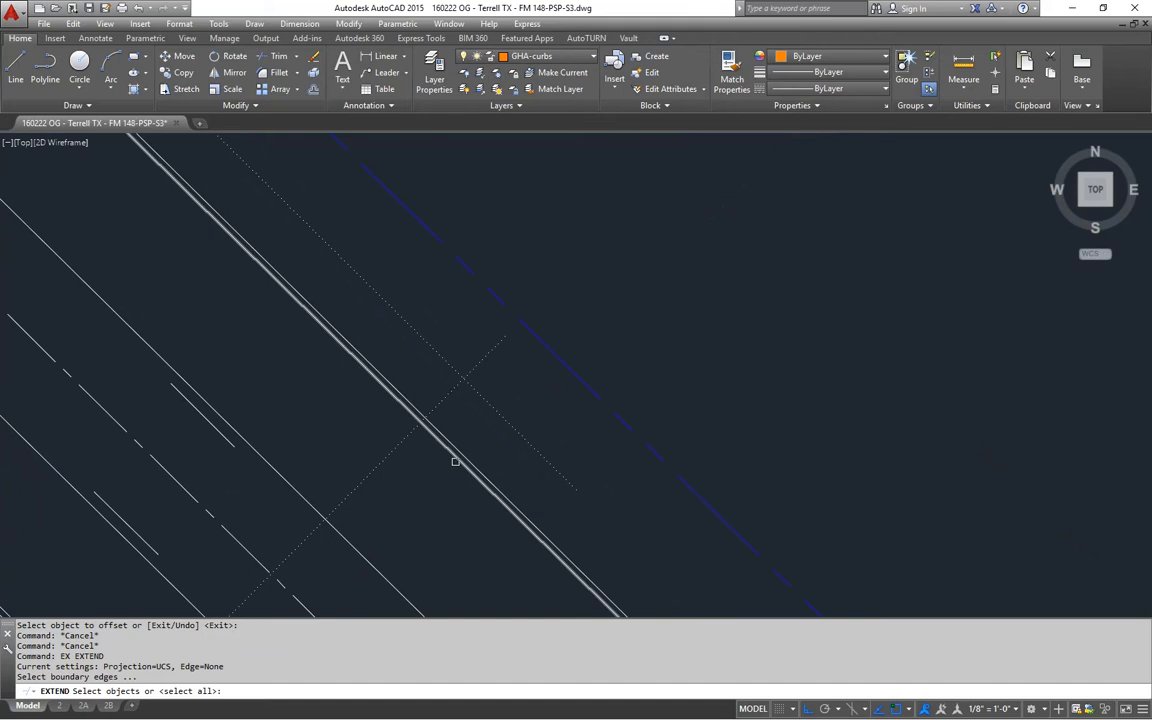
{"action": "scroll", "coordinate": [465, 470], "scroll_direction": "down", "scroll_amount": 2}
{"action": "left_click", "coordinate": [472, 478]}
{"action": "scroll", "coordinate": [490, 400], "scroll_direction": "down", "scroll_amount": 3}
{"action": "scroll", "coordinate": [453, 285], "scroll_direction": "up", "scroll_amount": 1}
{"action": "key", "text": "Return"}
{"action": "left_click", "coordinate": [459, 201]}
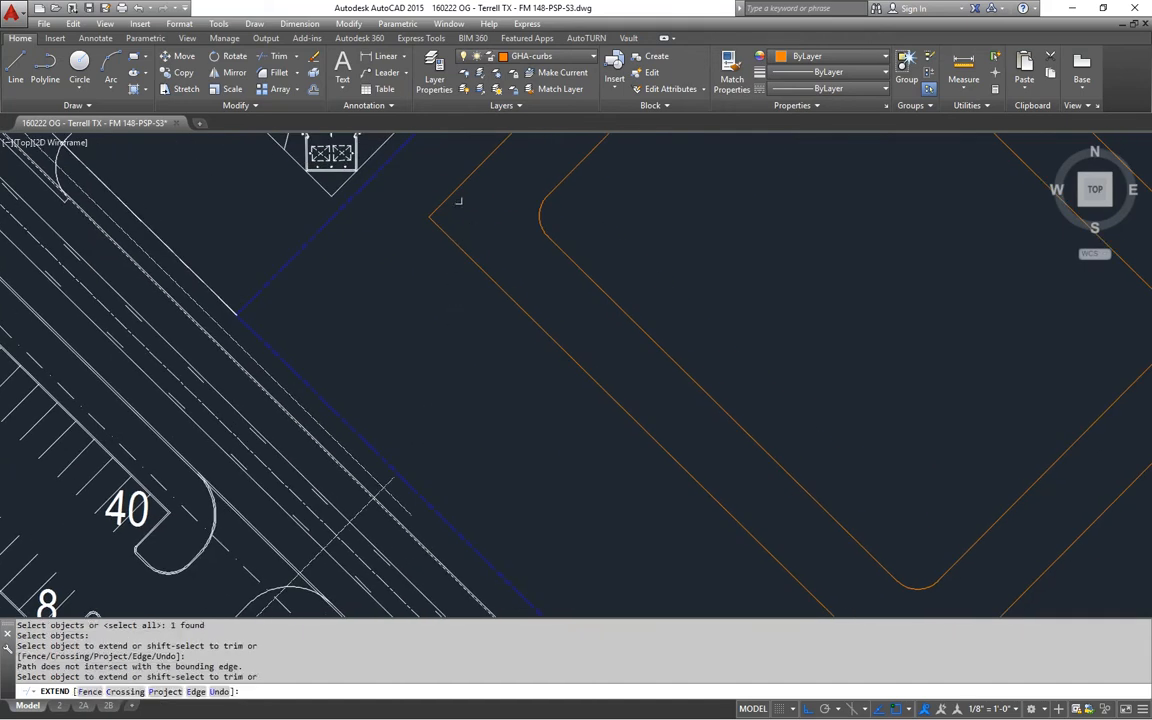
{"action": "left_click", "coordinate": [452, 195]}
{"action": "left_click", "coordinate": [553, 181]}
{"action": "left_click", "coordinate": [563, 183]}
{"action": "left_click", "coordinate": [563, 183]}
{"action": "key", "text": "Return"}
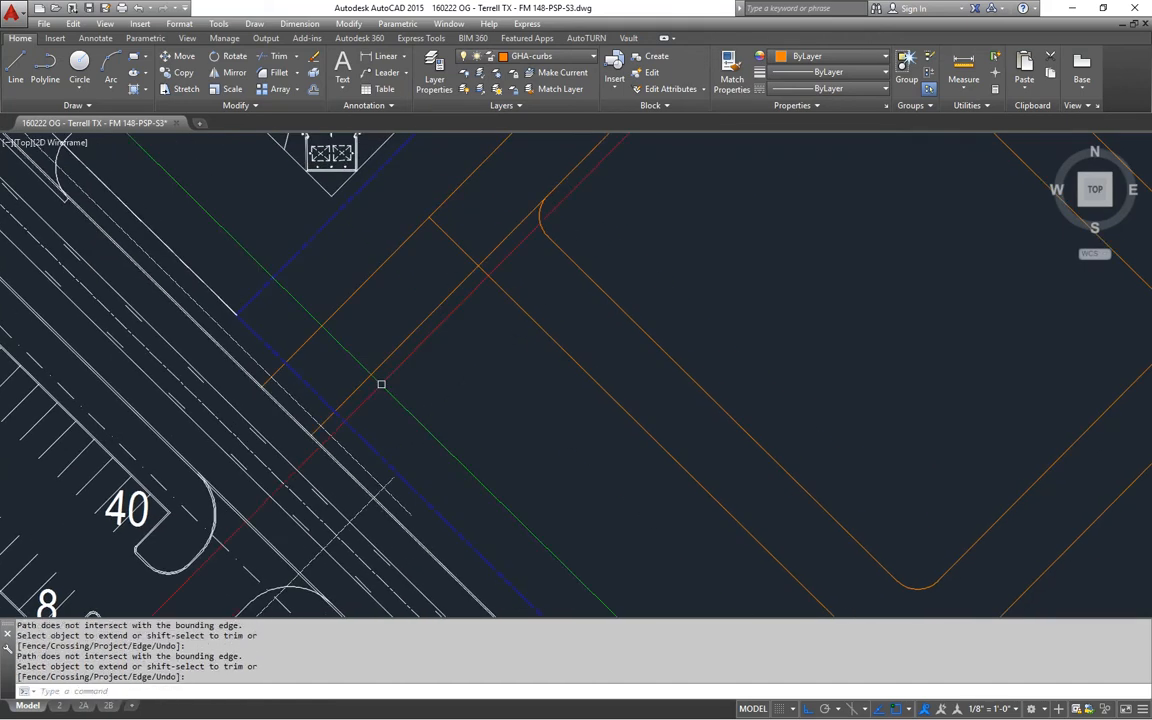
{"action": "middle_click_drag", "start_coordinate": [380, 383], "coordinate": [426, 431]}
{"action": "middle_click_drag", "start_coordinate": [476, 360], "coordinate": [450, 396]}
{"action": "key", "text": "Escape"}
{"action": "key", "text": "Escape"}
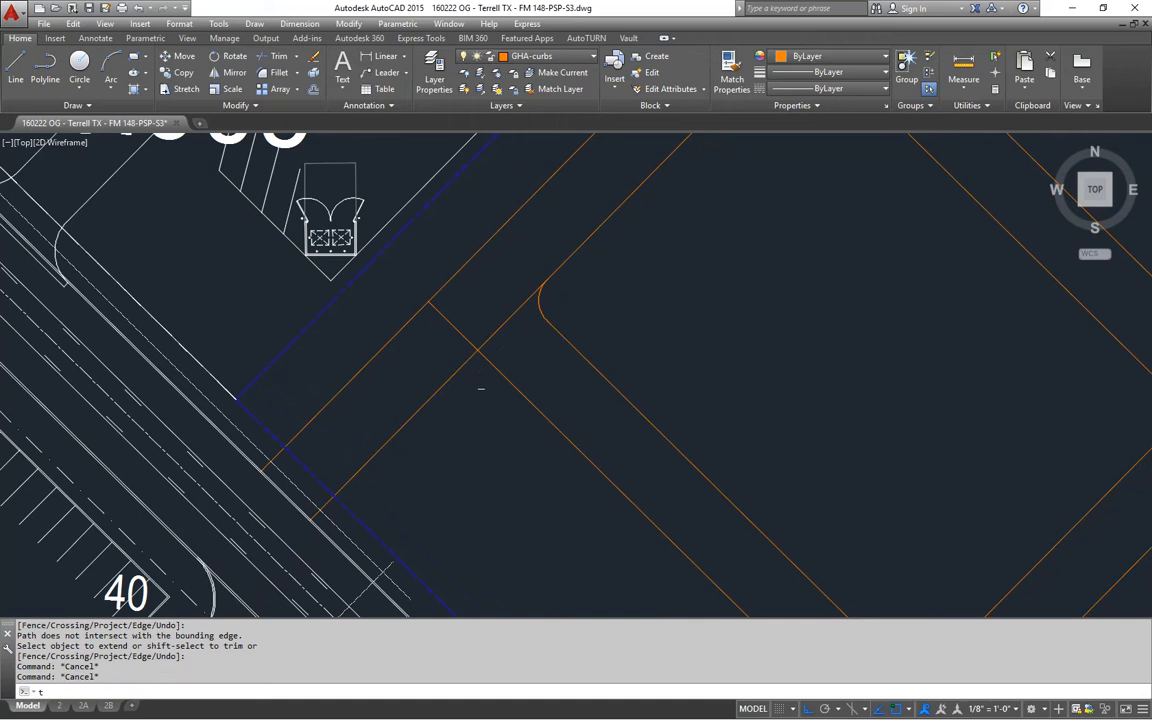
- Trim the extended inner line between the outer southwest curb line and the island's rounded west corner
{"action": "type", "text": "t"}
{"action": "key", "text": "Return"}
{"action": "key", "text": "Return"}
{"action": "left_click", "coordinate": [489, 332]}
{"action": "key", "text": "Escape"}
- Fillet the outer southwest curb line with the new entrance curb line at a 10' radius
{"action": "type", "text": "f"}
{"action": "key", "text": "Return"}
{"action": "type", "text": "r"}
{"action": "key", "text": "Return"}
{"action": "type", "text": "10'"}
{"action": "key", "text": "Return"}
{"action": "left_click", "coordinate": [482, 366]}
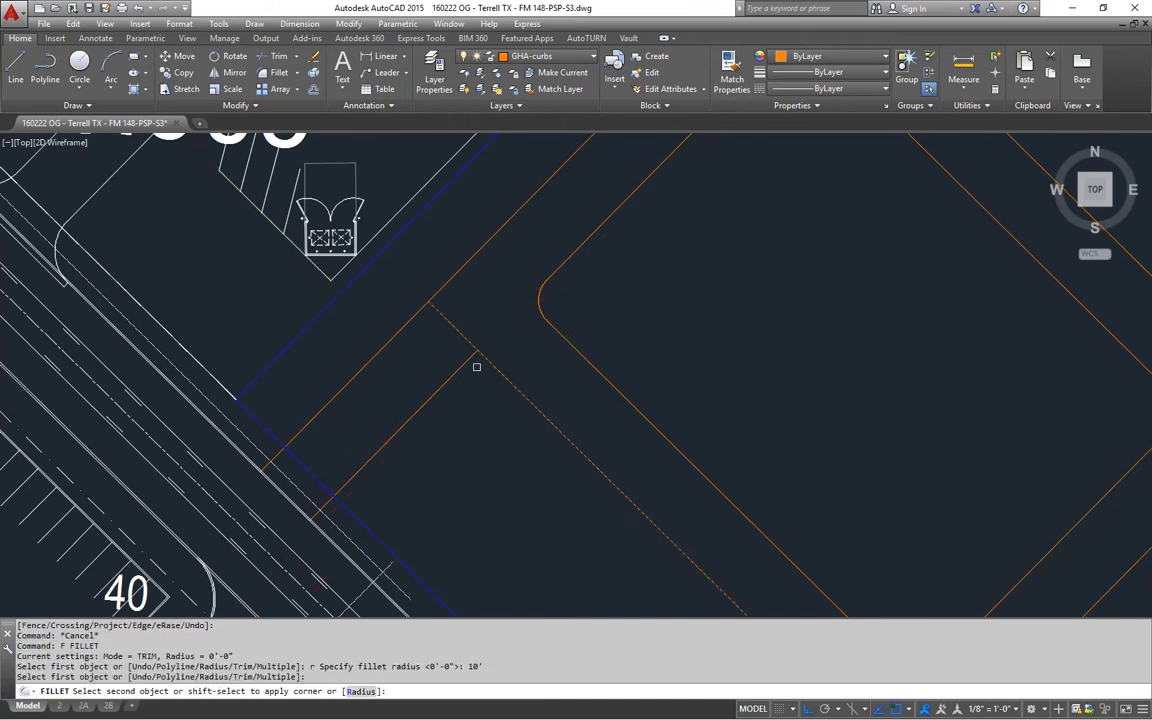
{"action": "scroll", "coordinate": [373, 391], "scroll_direction": "down", "scroll_amount": 4}
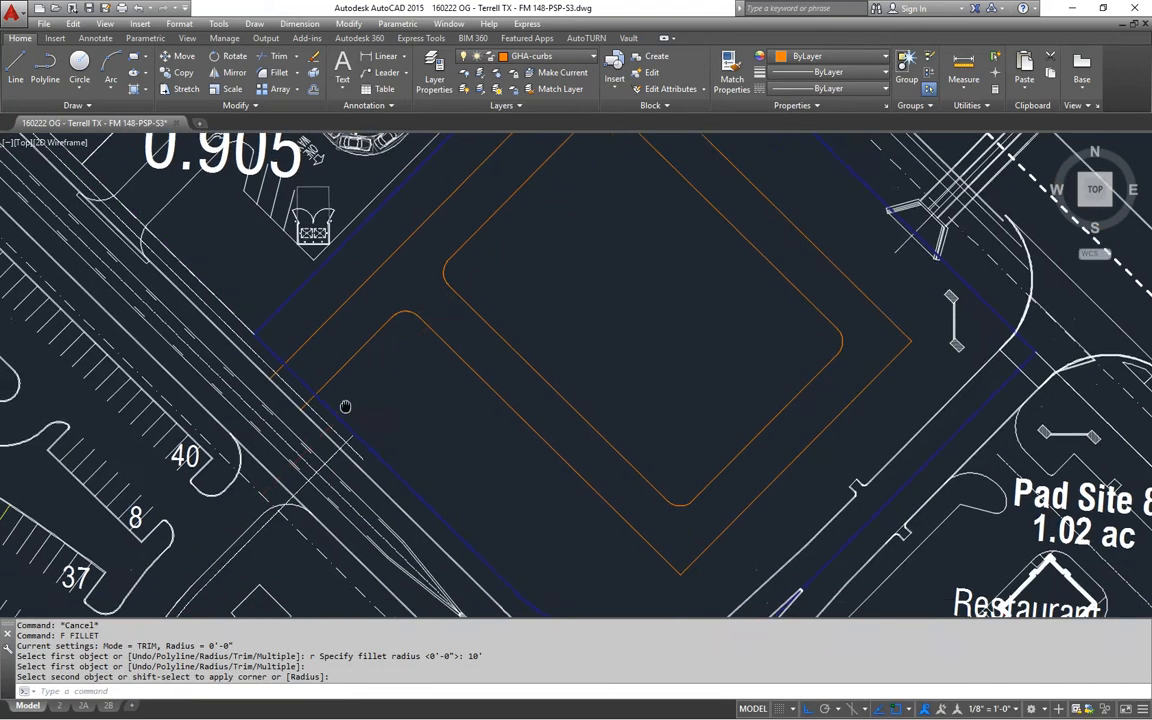
- Extend the outer and inner northeast curb lines to the access road curb on the Pad Site 8 side
{"action": "middle_click_drag", "start_coordinate": [387, 369], "coordinate": [247, 327]}
{"action": "middle_click_drag", "start_coordinate": [769, 324], "coordinate": [667, 368]}
{"action": "scroll", "coordinate": [667, 368], "scroll_direction": "up", "scroll_amount": 3}
{"action": "key", "text": "Escape"}
{"action": "key", "text": "Escape"}
{"action": "type", "text": "ex"}
{"action": "key", "text": "Return"}
{"action": "scroll", "coordinate": [740, 420], "scroll_direction": "up", "scroll_amount": 2}
{"action": "left_click", "coordinate": [719, 400]}
{"action": "scroll", "coordinate": [714, 391], "scroll_direction": "down", "scroll_amount": 2}
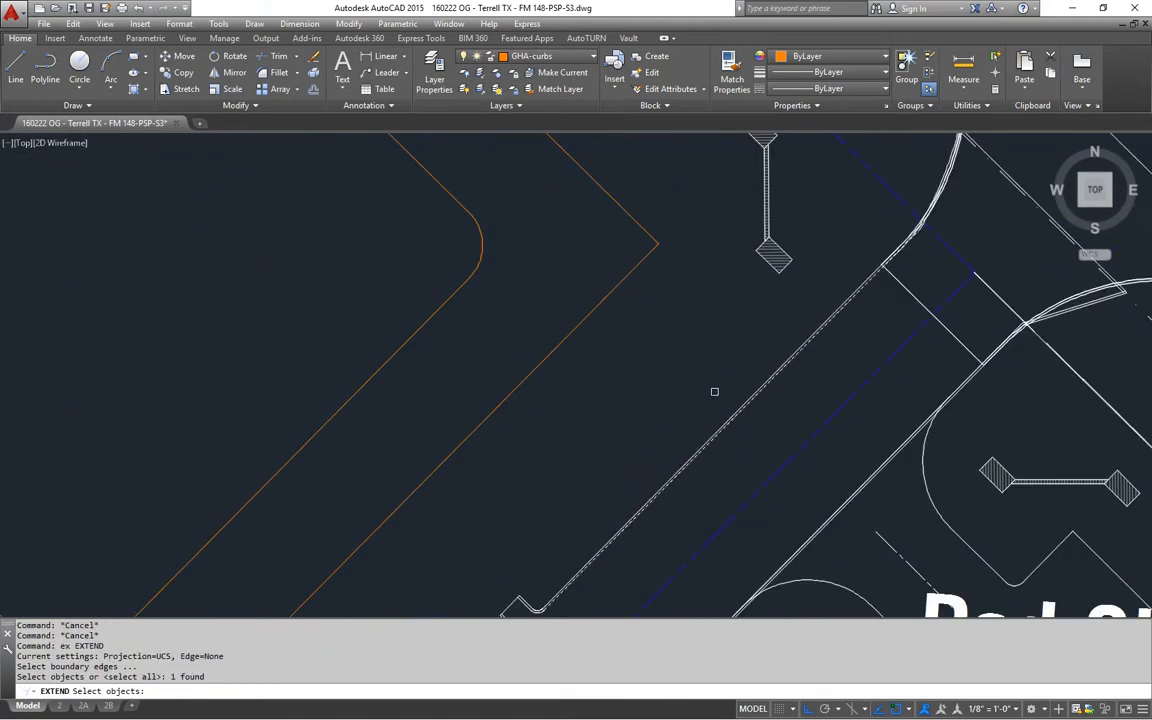
{"action": "key", "text": "Return"}
{"action": "double_click", "coordinate": [635, 221]}
{"action": "double_click", "coordinate": [447, 194]}
{"action": "key", "text": "Return"}
- Trim the extended inner line between the island's rounded east corner and the outer southeast curb line
{"action": "middle_click_drag", "start_coordinate": [553, 312], "coordinate": [570, 405]}
{"action": "key", "text": "Escape"}
{"action": "type", "text": "tr"}
{"action": "key", "text": "Return"}
{"action": "key", "text": "Return"}
{"action": "key", "text": "Escape"}
- Fillet the outer southeast curb line with the inner entrance curb line on the Pad Site 8 side at a 10' radius
{"action": "type", "text": "f"}
{"action": "key", "text": "Return"}
{"action": "left_click", "coordinate": [622, 414]}
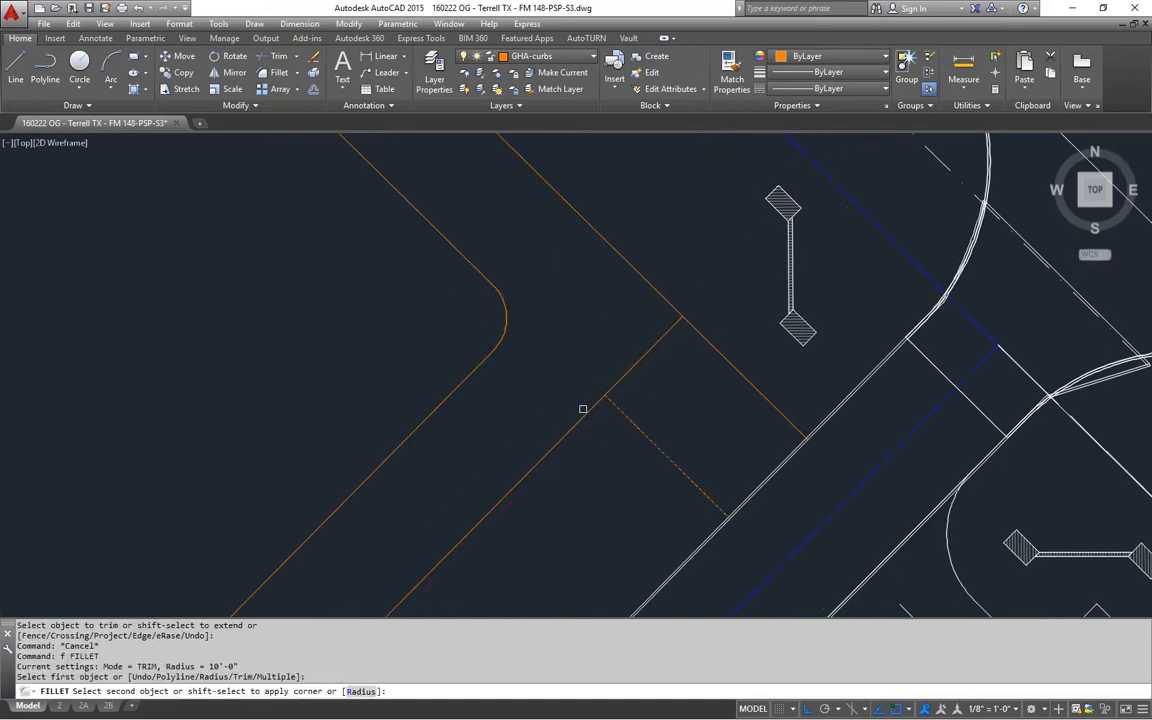
{"action": "left_click", "coordinate": [589, 414]}
{"action": "scroll", "coordinate": [563, 388], "scroll_direction": "down", "scroll_amount": 4}
{"action": "middle_click_drag", "start_coordinate": [581, 378], "coordinate": [617, 396]}
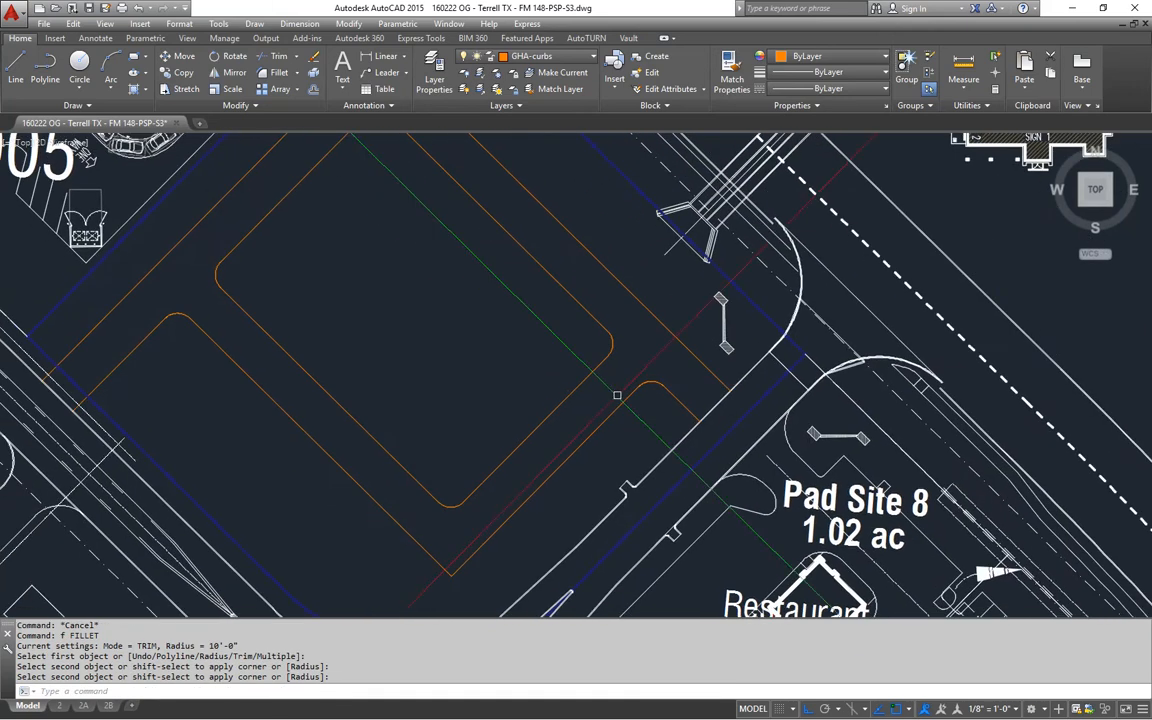
{"action": "scroll", "coordinate": [580, 394], "scroll_direction": "down", "scroll_amount": 3}
{"action": "mouse_move", "coordinate": [502, 426]}
{"action": "middle_mouse_down"}
{"action": "mouse_move", "coordinate": [513, 437]}
{"action": "mouse_move", "coordinate": [536, 429]}
{"action": "middle_mouse_up"}
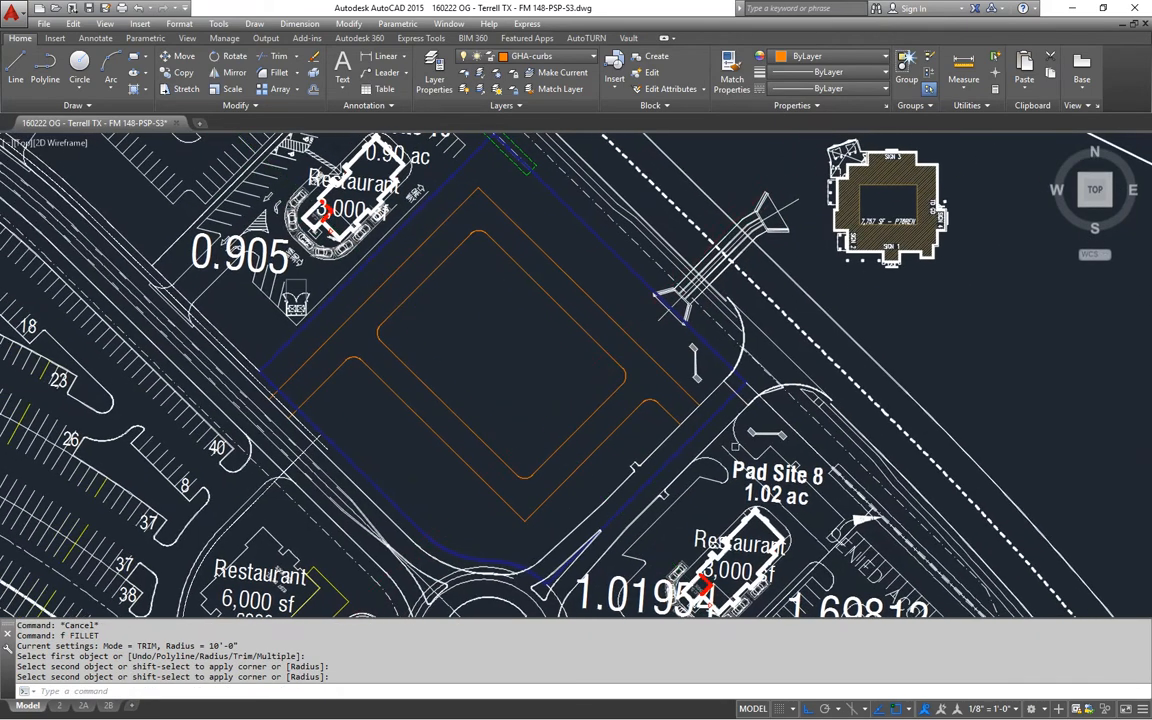
{"action": "mouse_move", "coordinate": [506, 361]}
{"action": "middle_mouse_down"}
{"action": "mouse_move", "coordinate": [519, 386]}
{"action": "mouse_move", "coordinate": [559, 403]}
{"action": "middle_mouse_up"}
- Save the drawing and turn all layers on
{"action": "key", "text": "Escape"}
{"action": "key", "text": "Escape"}
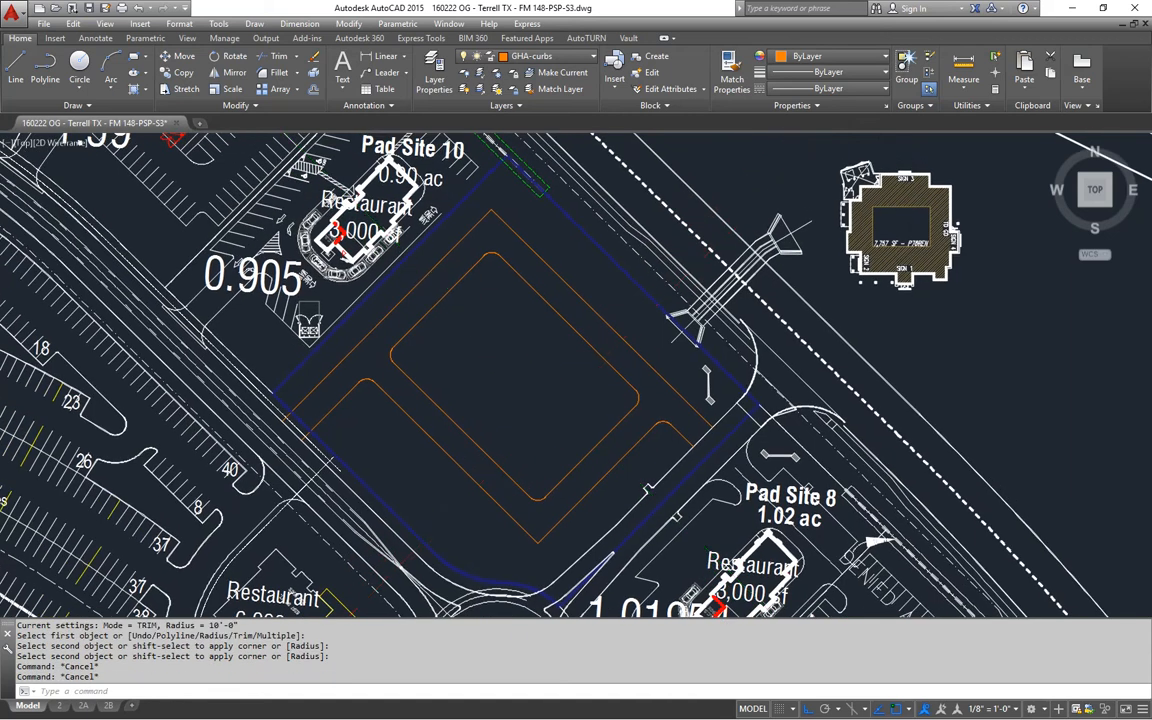
{"action": "key", "text": "ctrl+s"}
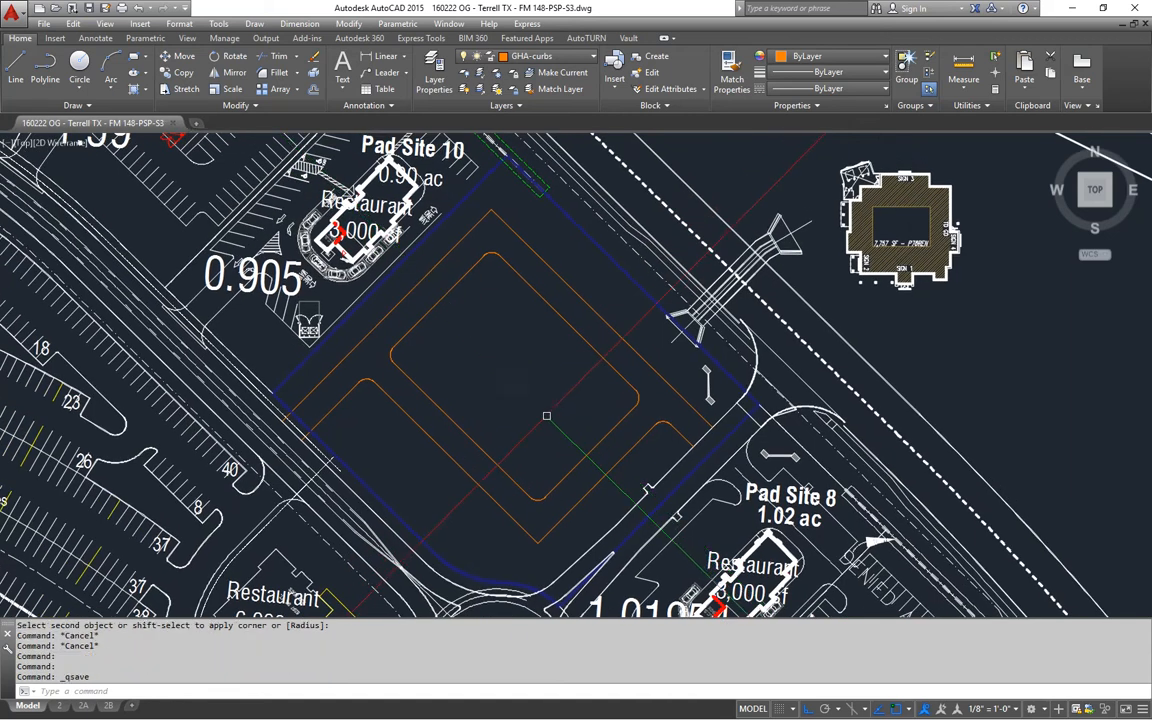
{"action": "type", "text": "yon"}
{"action": "key", "text": "Return"}
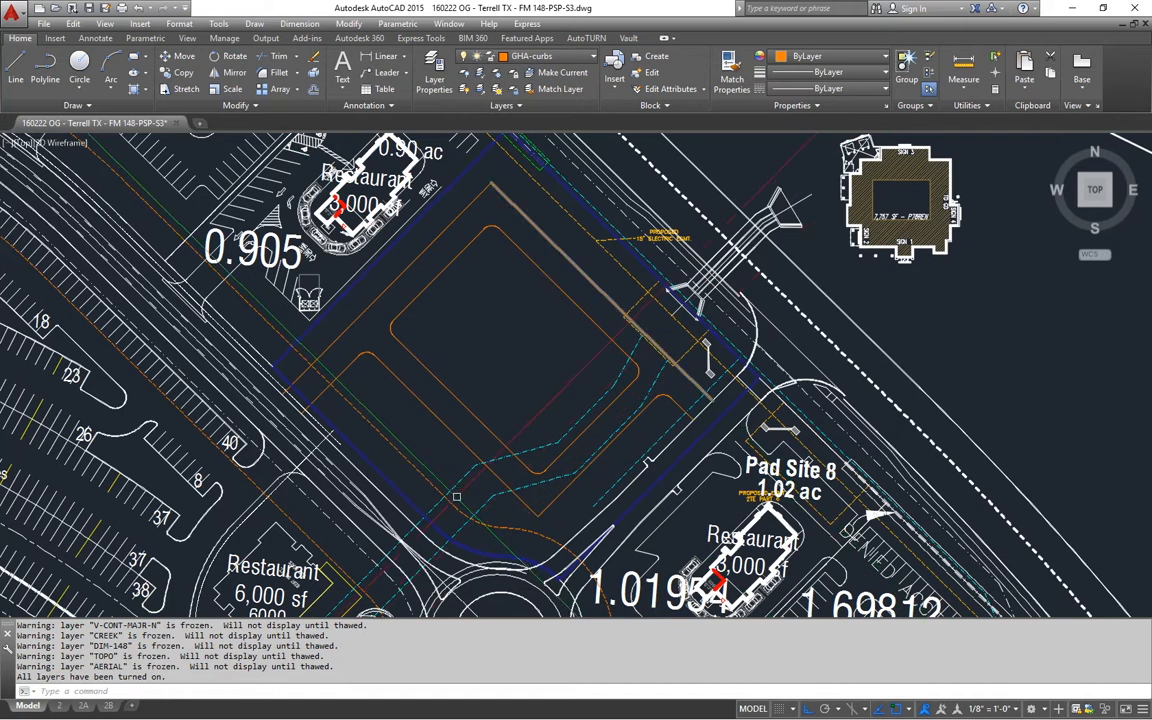
- Move the 7,757 SF building footprint from outside the site to the middle of the curbed island, with Ortho off
{"action": "middle_click_drag", "start_coordinate": [456, 496], "coordinate": [416, 521]}
{"action": "type", "text": "m"}
{"action": "key", "text": "Return"}
{"action": "left_click", "coordinate": [845, 263]}
{"action": "key", "text": "Return"}
{"action": "left_click", "coordinate": [863, 215]}
{"action": "key", "text": "F8"}
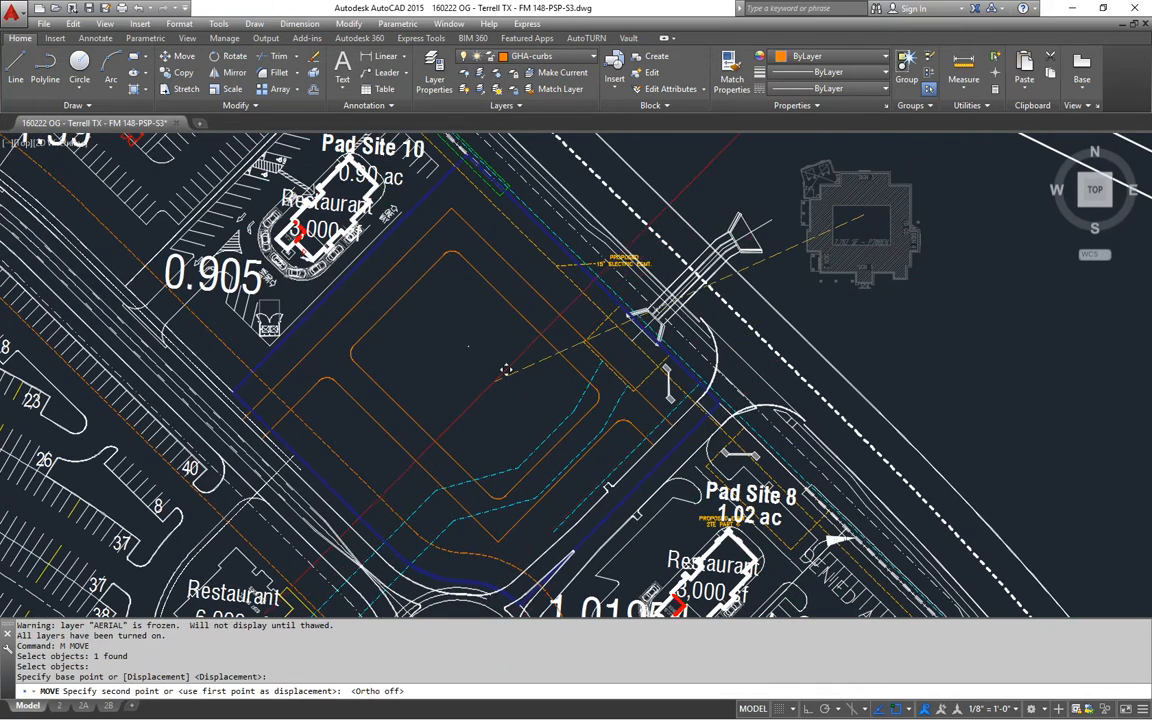
{"action": "left_click", "coordinate": [496, 389]}
{"action": "key", "text": "Escape"}
{"action": "key", "text": "Escape"}
- Rotate the building footprint so its walls run roughly parallel to the island curbs and SIGN 1 faces northeast
{"action": "type", "text": "r"}
{"action": "key", "text": "Return"}
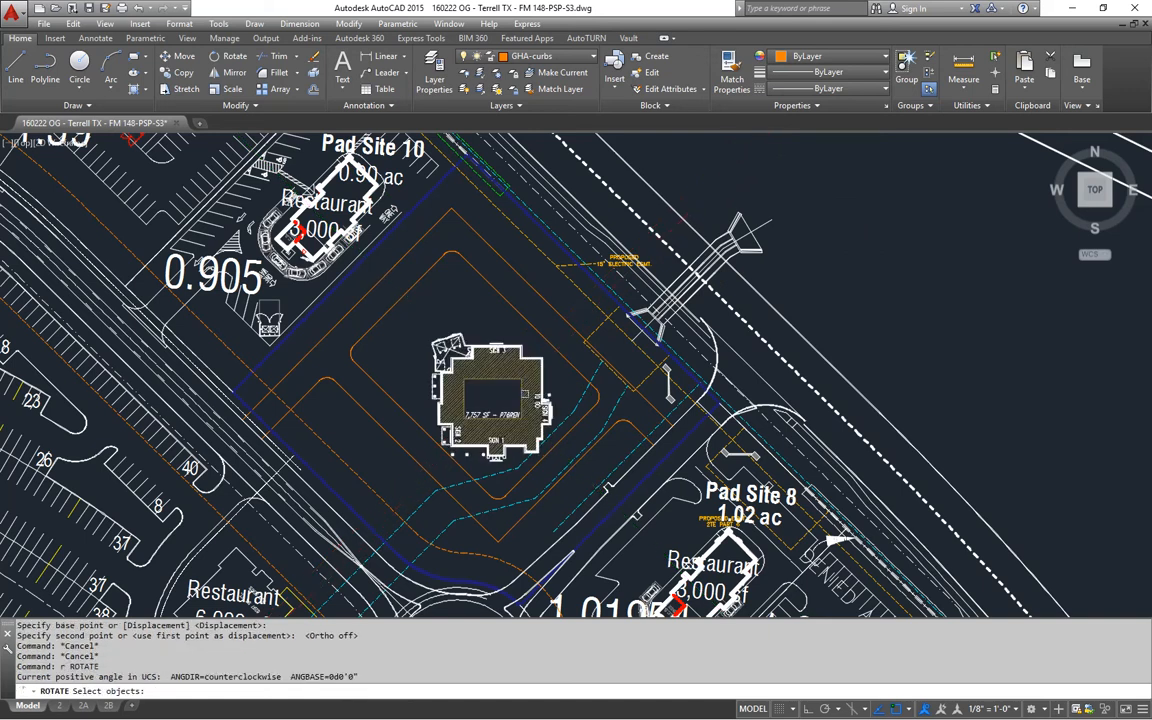
{"action": "left_click", "coordinate": [505, 388]}
{"action": "key", "text": "Return"}
{"action": "left_click", "coordinate": [448, 298]}
{"action": "left_click", "coordinate": [431, 309]}
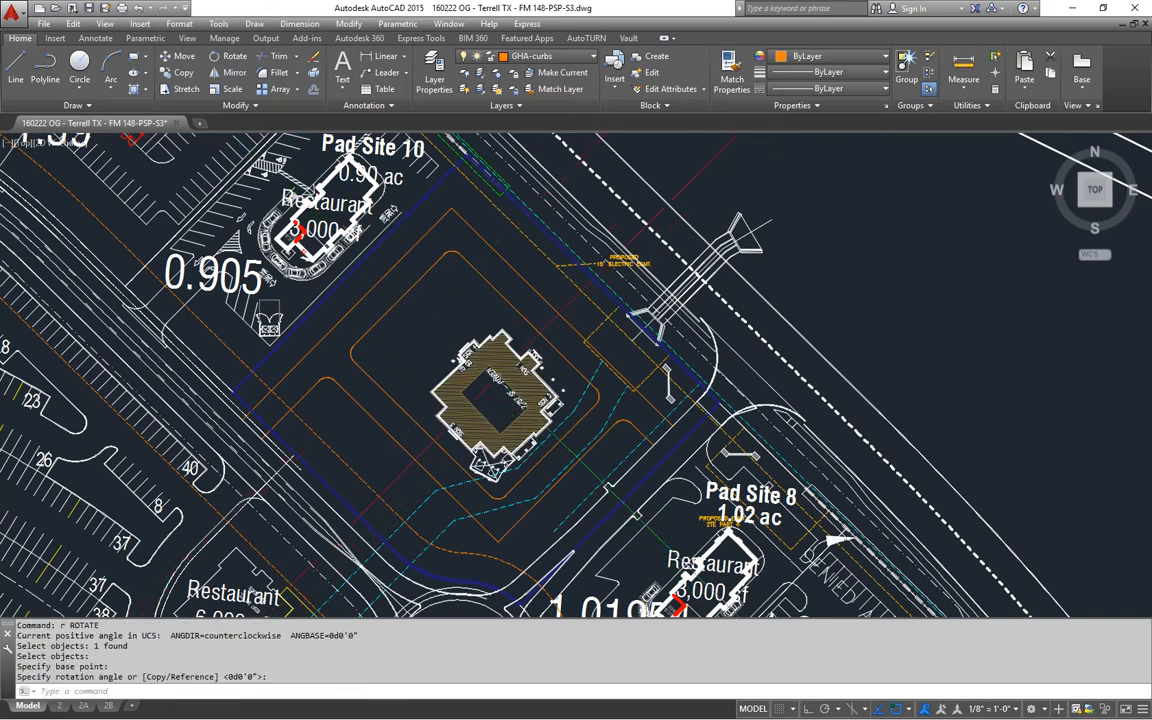
{"action": "scroll", "coordinate": [418, 346], "scroll_direction": "down", "scroll_amount": 5}
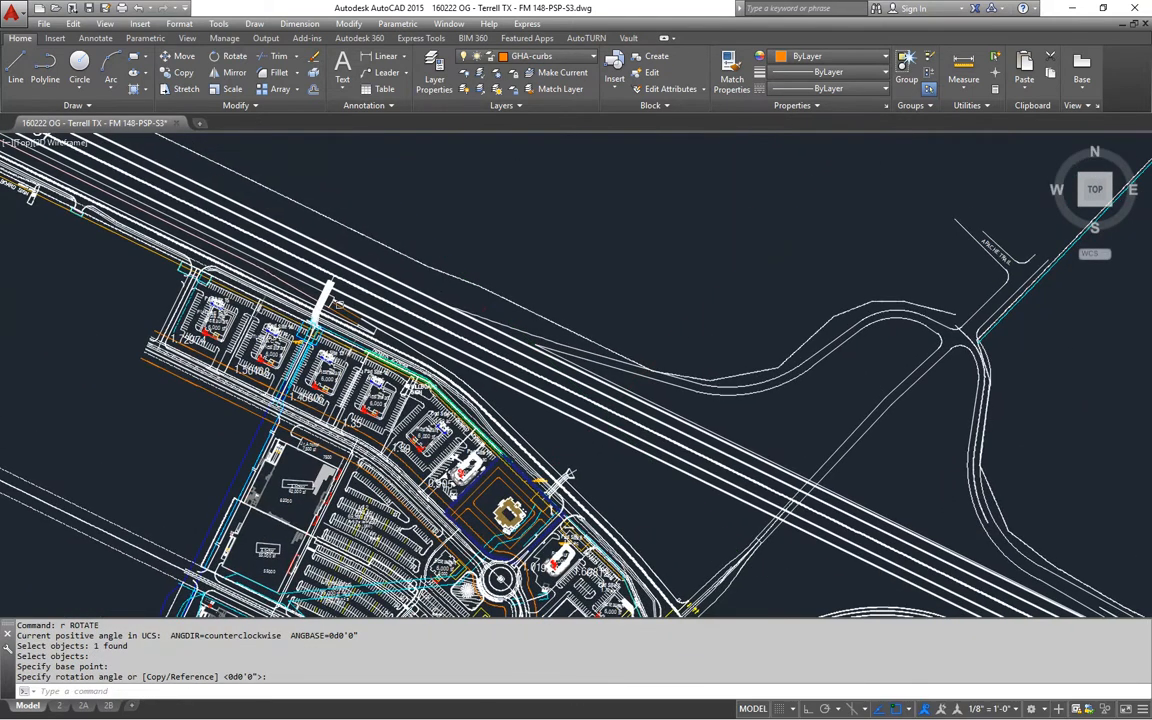
{"action": "scroll", "coordinate": [587, 442], "scroll_direction": "up", "scroll_amount": 8}
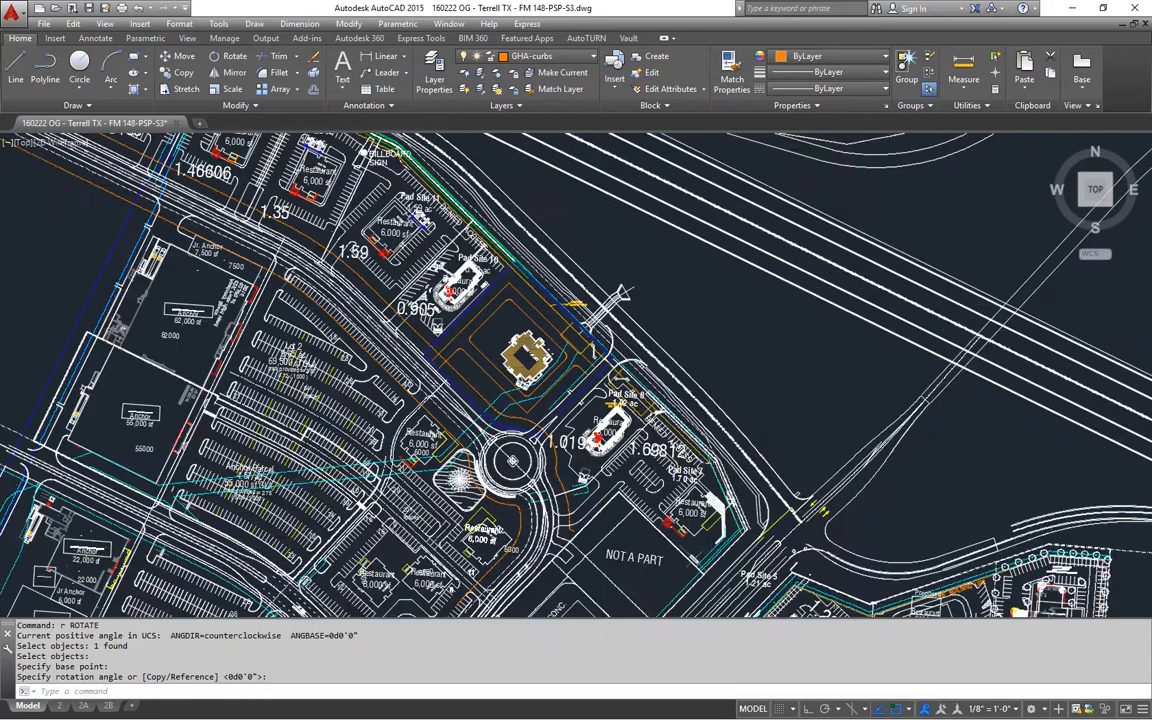
- Align the building's SIGN 1 entry front with the island's northeast curb line using two point pairs, without scaling
{"action": "key", "text": "Escape"}
{"action": "scroll", "coordinate": [551, 325], "scroll_direction": "up", "scroll_amount": 5}
{"action": "key", "text": "Escape"}
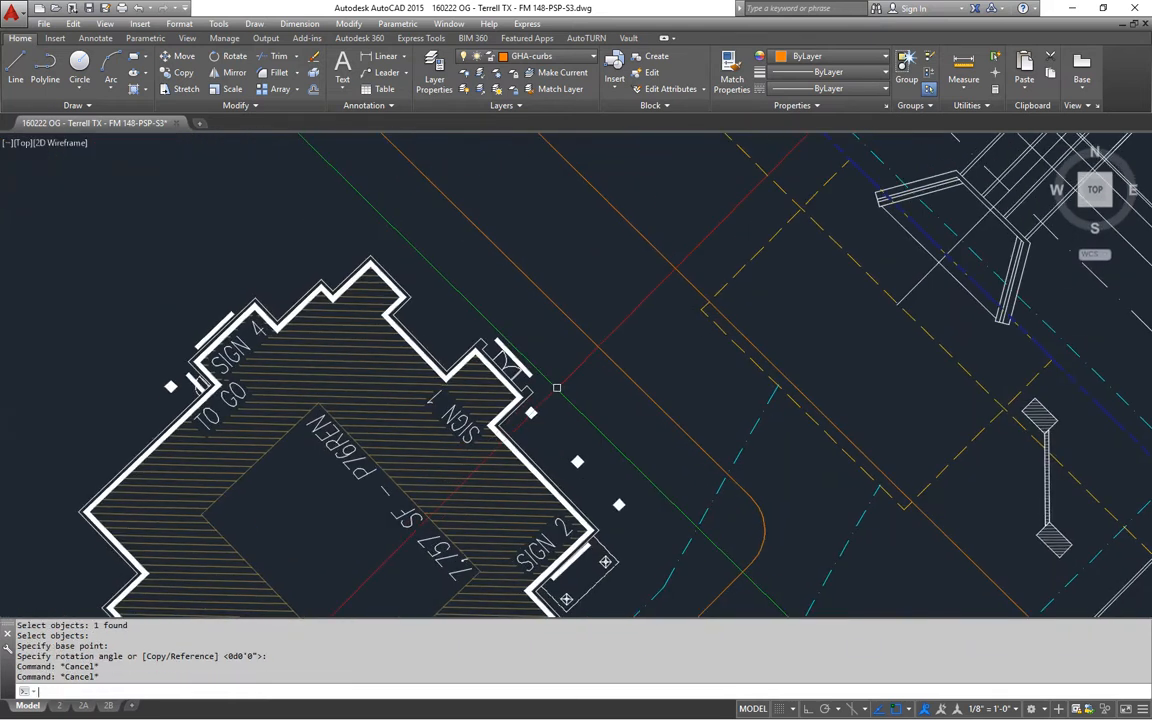
{"action": "type", "text": "al"}
{"action": "key", "text": "Return"}
{"action": "left_click", "coordinate": [545, 393]}
{"action": "scroll", "coordinate": [496, 342], "scroll_direction": "up", "scroll_amount": 3}
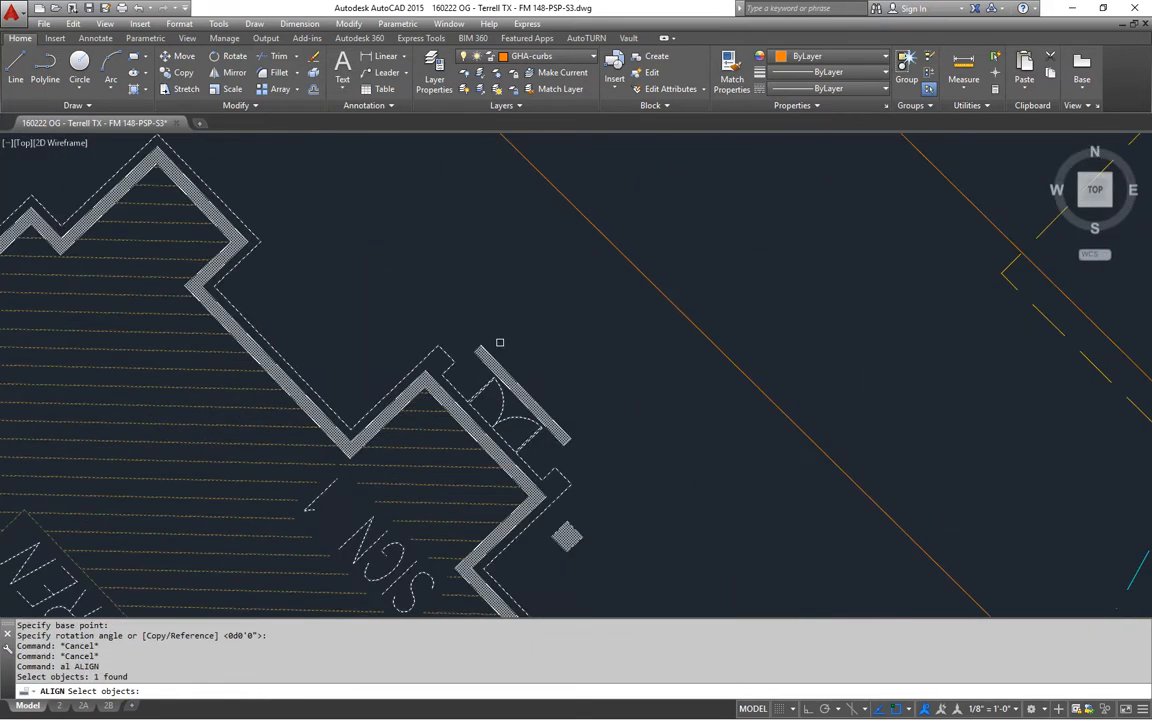
{"action": "key", "text": "Return"}
{"action": "left_click", "coordinate": [478, 350]}
{"action": "left_click", "coordinate": [595, 232]}
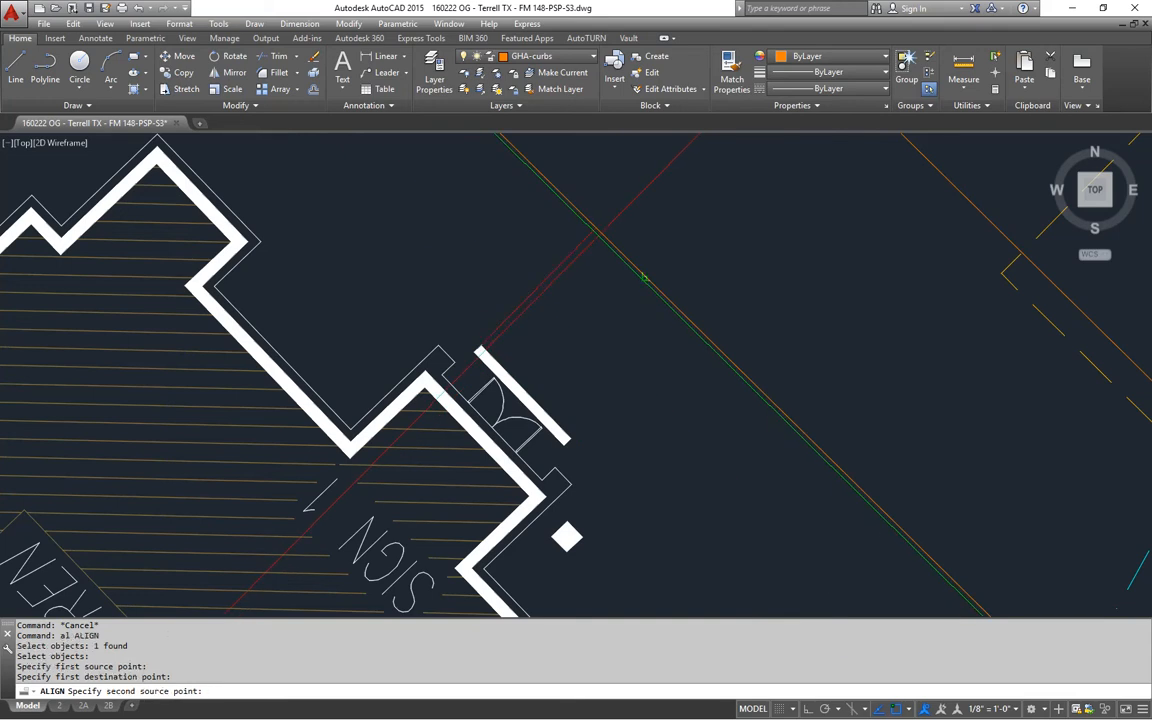
{"action": "left_click", "coordinate": [565, 440]}
{"action": "left_click", "coordinate": [681, 317]}
{"action": "key", "text": "Return"}
{"action": "key", "text": "Return"}
{"action": "middle_click_drag", "start_coordinate": [670, 451], "coordinate": [612, 365]}
{"action": "scroll", "coordinate": [610, 378], "scroll_direction": "down", "scroll_amount": 8}
{"action": "key", "text": "Escape"}
{"action": "middle_click_drag", "start_coordinate": [604, 436], "coordinate": [590, 410]}
{"action": "key", "text": "Escape"}
{"action": "key", "text": "Escape"}
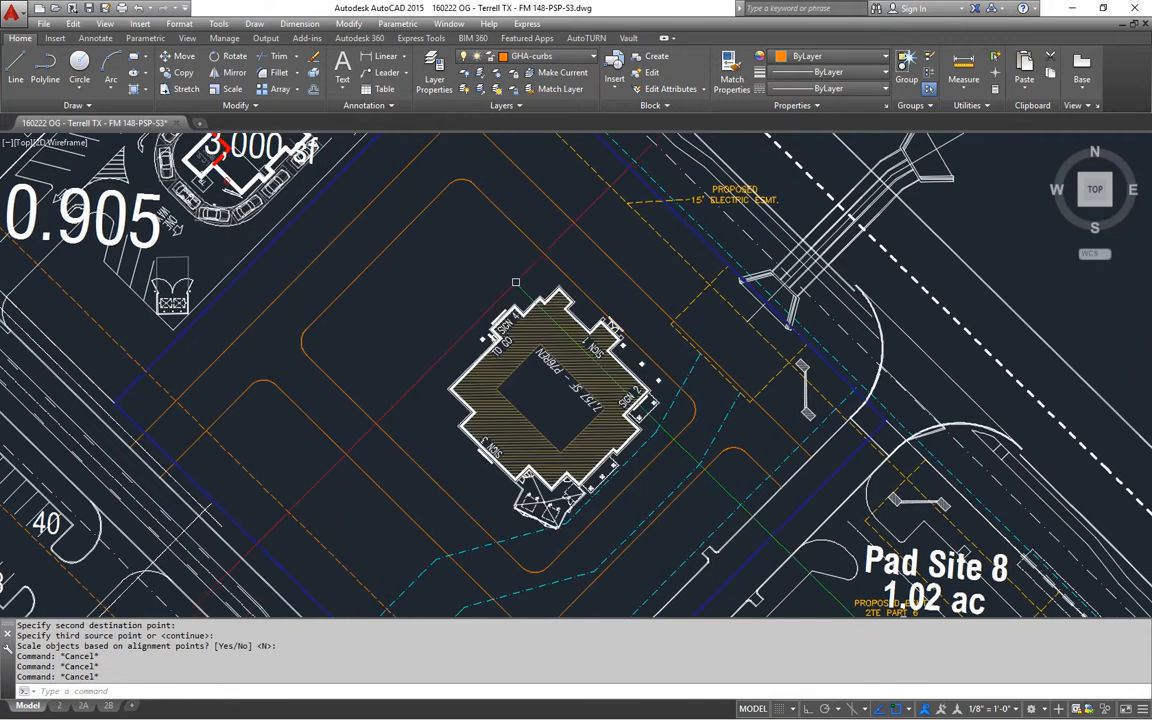
- Set the snap angle (SNAPANG) from two points along the island's northeast curb line
{"action": "type", "text": "sa"}
{"action": "key", "text": "Return"}
{"action": "left_click", "coordinate": [496, 217]}
{"action": "left_click", "coordinate": [584, 283]}
{"action": "mouse_move", "coordinate": [564, 399]}
{"action": "middle_mouse_down"}
{"action": "mouse_move", "coordinate": [541, 358]}
{"action": "mouse_move", "coordinate": [565, 381]}
{"action": "middle_mouse_up"}
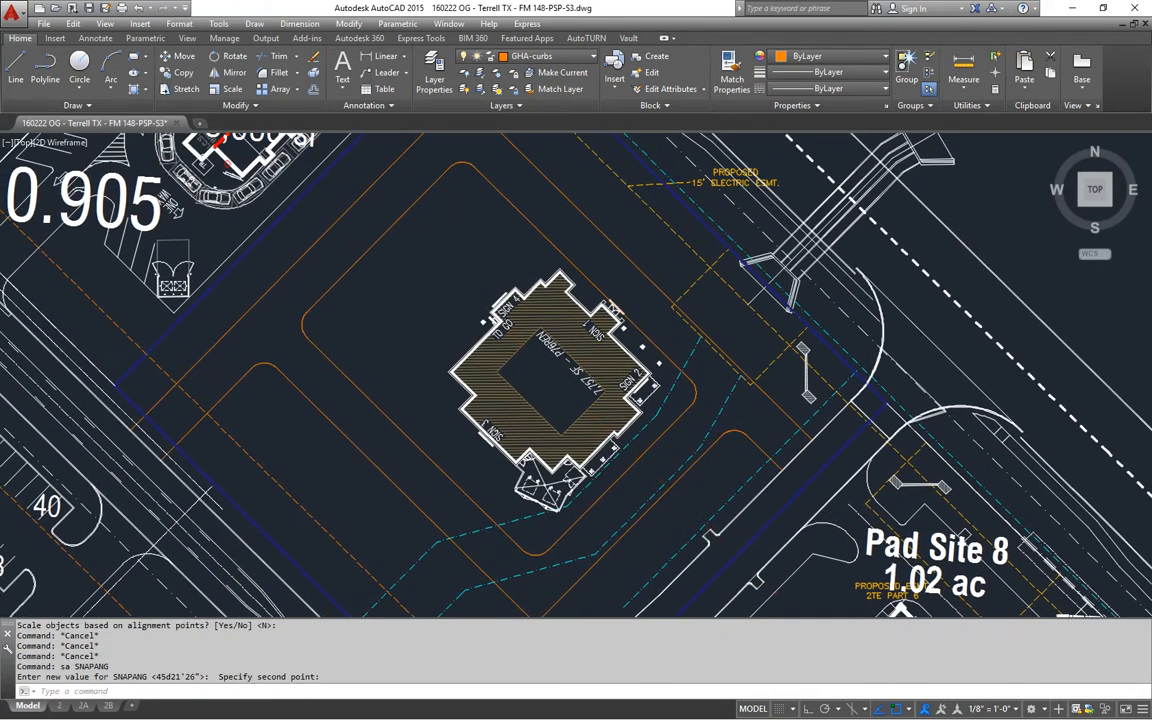
- Move the building southwest, perpendicular to the island's northeast curb line, with Ortho on
{"action": "type", "text": "m"}
{"action": "key", "text": "Return"}
{"action": "left_click", "coordinate": [551, 371]}
{"action": "key", "text": "Return"}
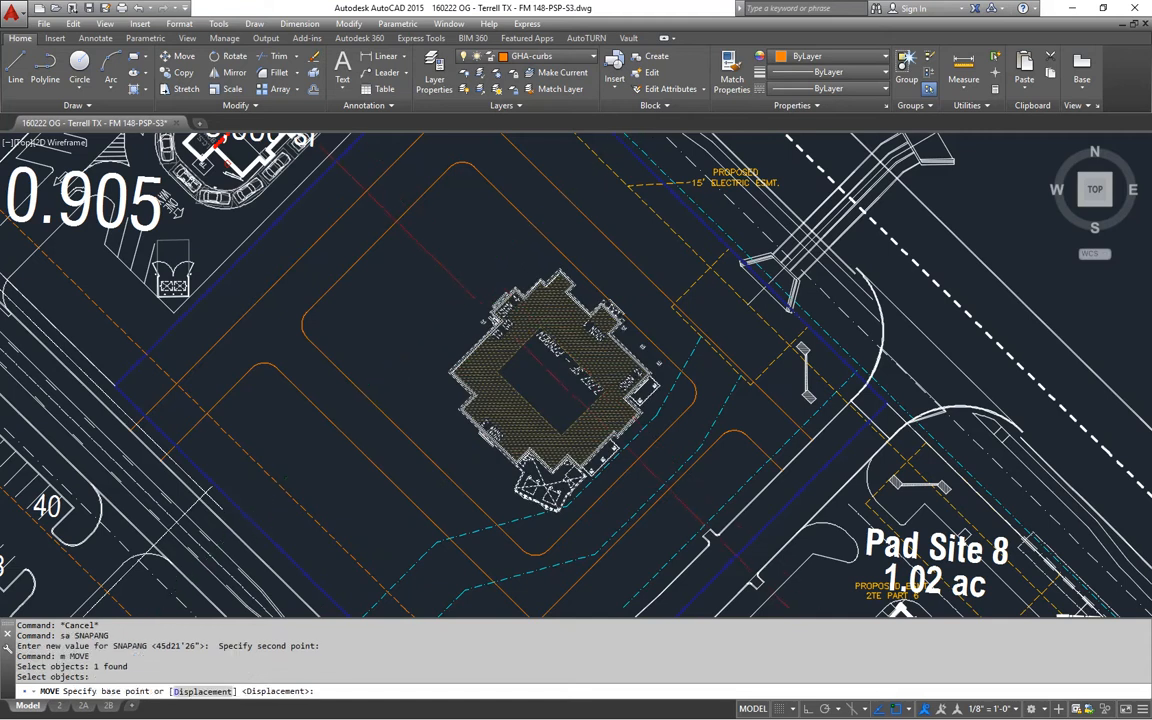
{"action": "left_click", "coordinate": [464, 305]}
{"action": "key", "text": "F8"}
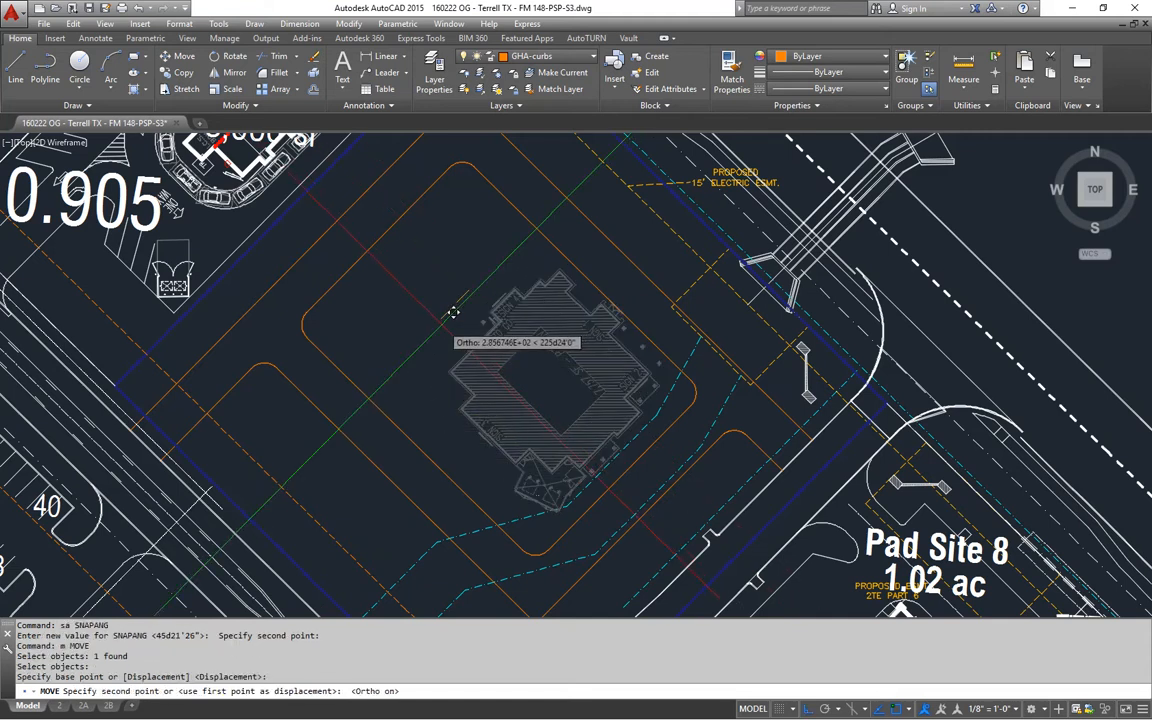
{"action": "left_click", "coordinate": [453, 313]}
{"action": "middle_click_drag", "start_coordinate": [499, 393], "coordinate": [484, 411]}
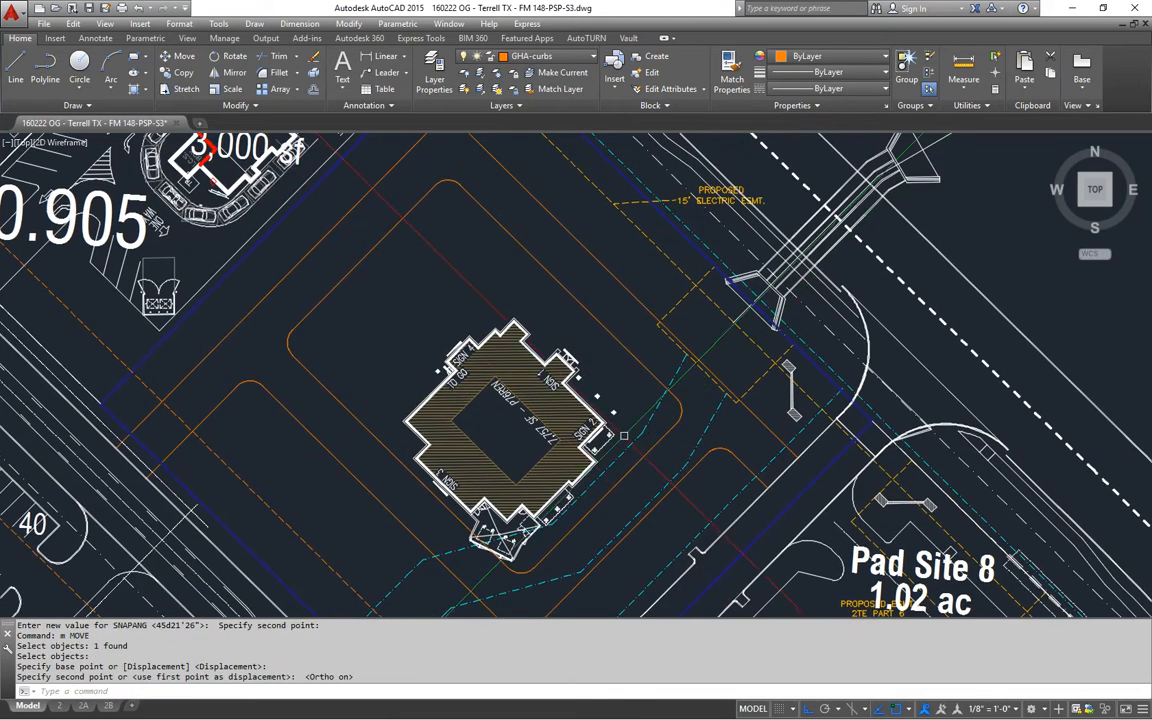
- Offset the island's northeast curb line by 18' toward the building
{"action": "scroll", "coordinate": [610, 270], "scroll_direction": "up", "scroll_amount": 3}
{"action": "key", "text": "Escape"}
{"action": "key", "text": "Escape"}
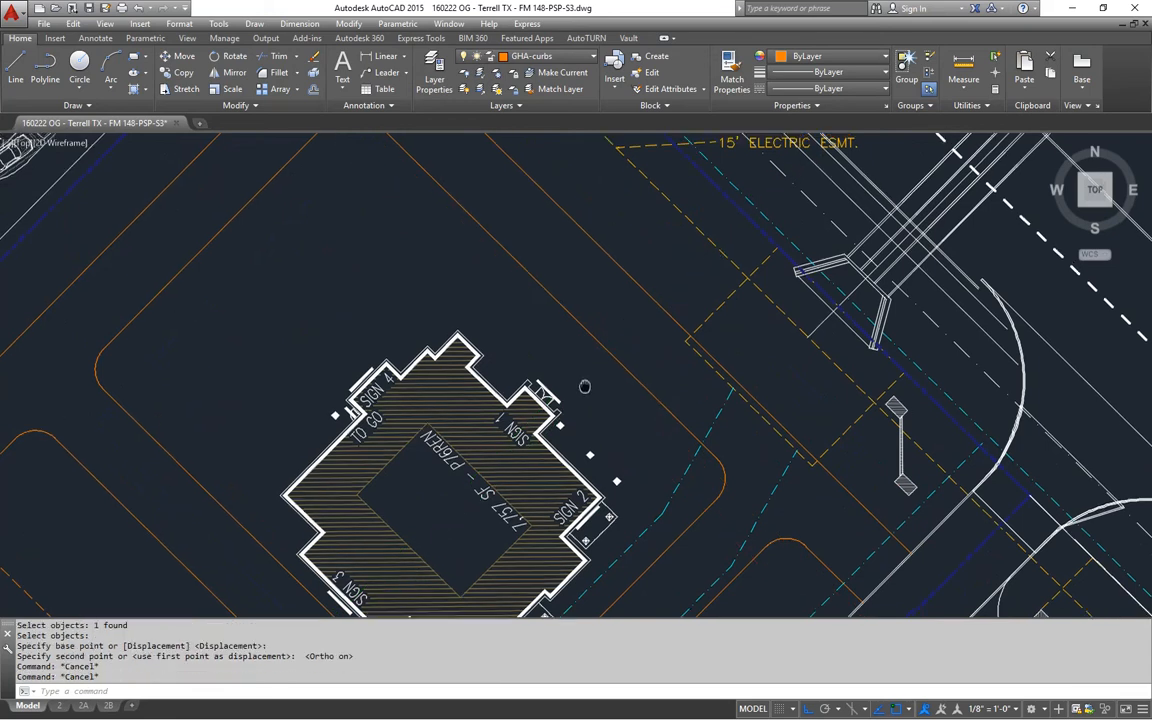
{"action": "type", "text": "o"}
{"action": "key", "text": "Return"}
{"action": "type", "text": "18'"}
{"action": "key", "text": "Return"}
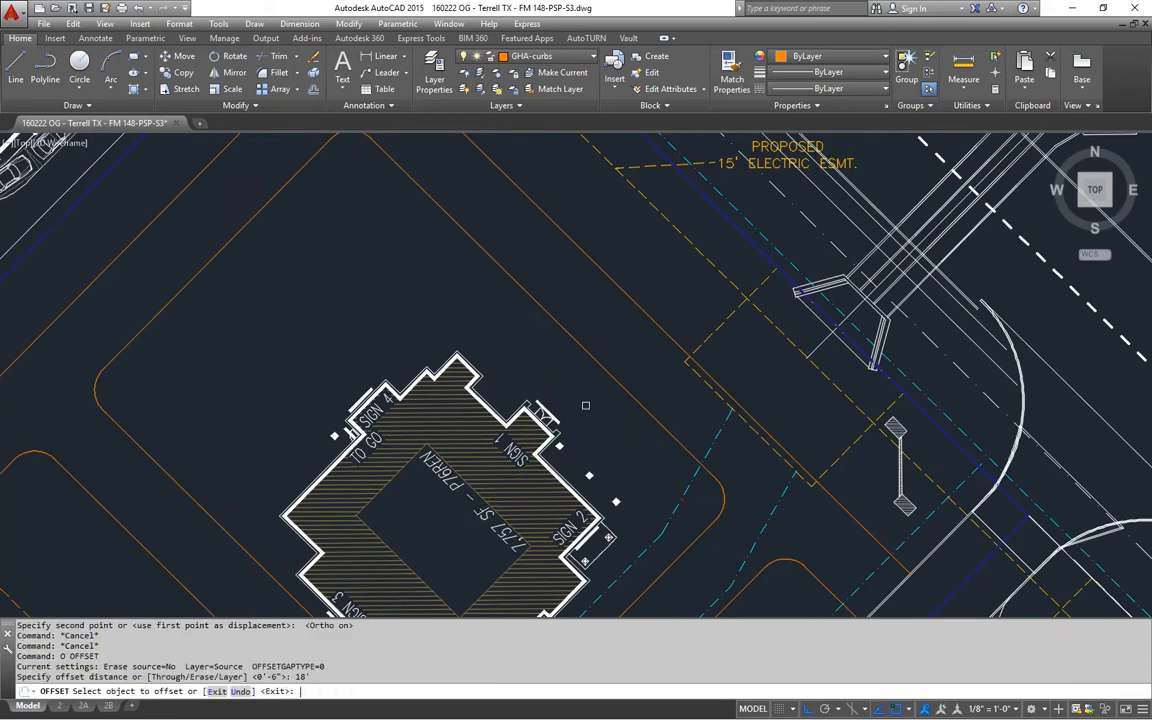
{"action": "left_click", "coordinate": [605, 373]}
{"action": "left_click", "coordinate": [590, 391]}
{"action": "key", "text": "Return"}
{"action": "mouse_move", "coordinate": [600, 420]}
{"action": "middle_mouse_down"}
{"action": "mouse_move", "coordinate": [617, 391]}
{"action": "mouse_move", "coordinate": [615, 401]}
{"action": "middle_mouse_up"}
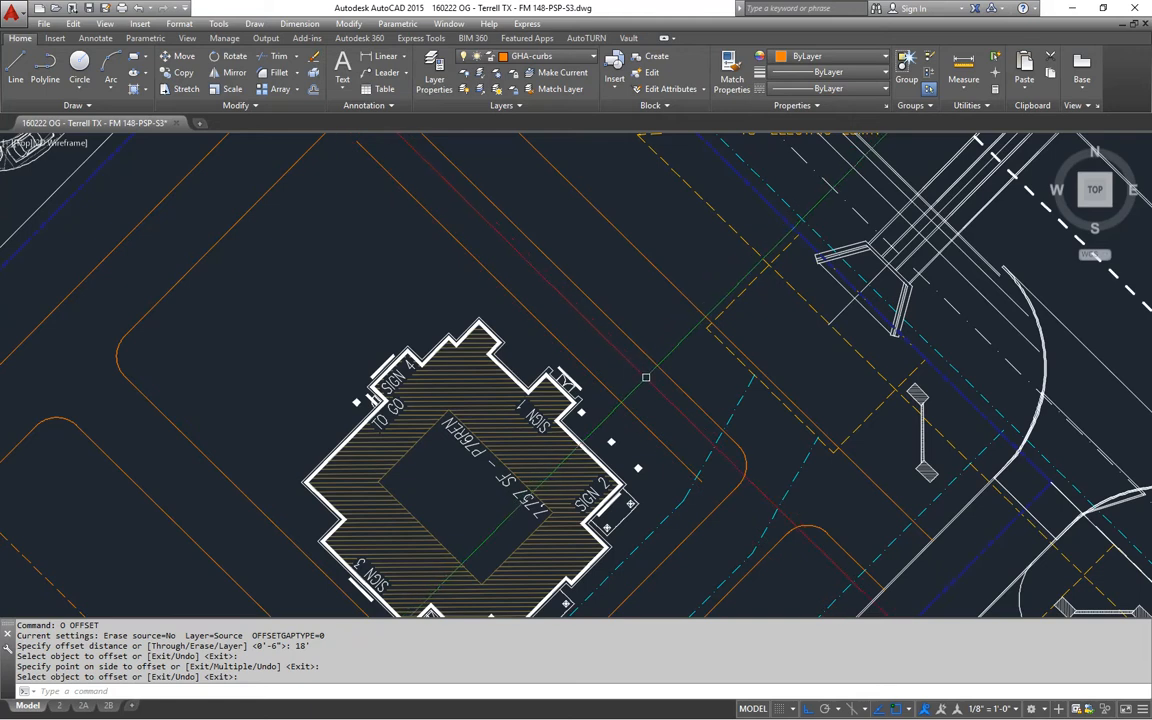
{"action": "type", "text": "o"}
{"action": "key", "text": "Return"}
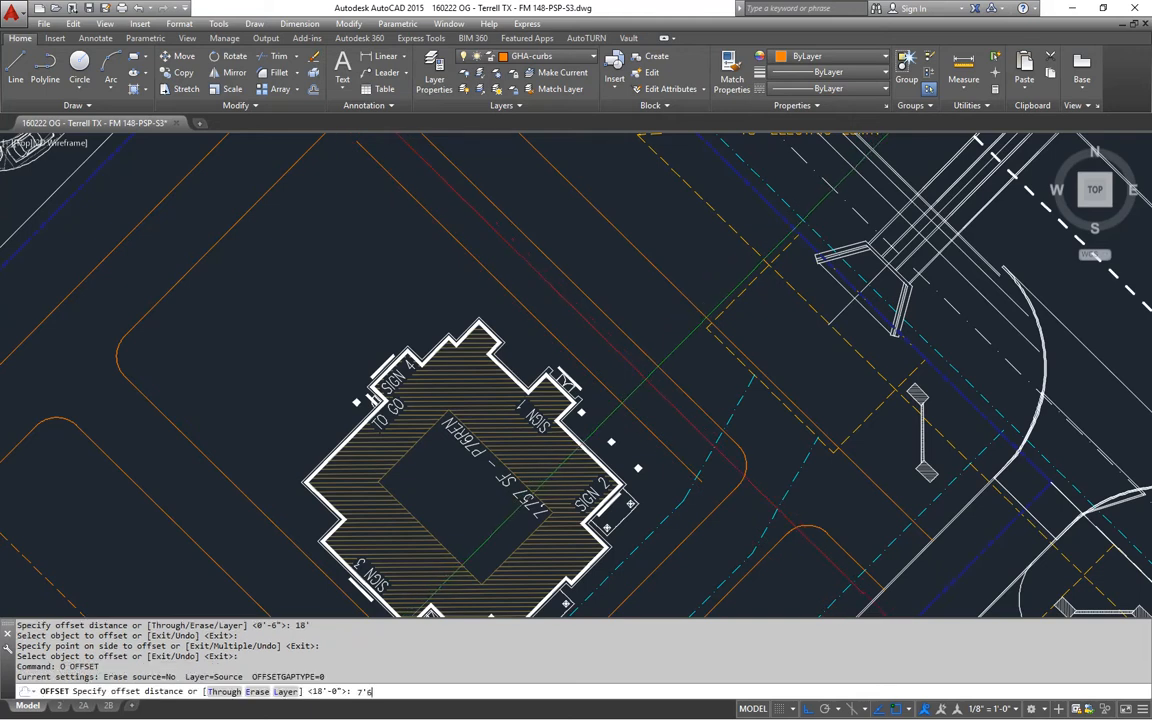
{"action": "key", "text": "Return"}
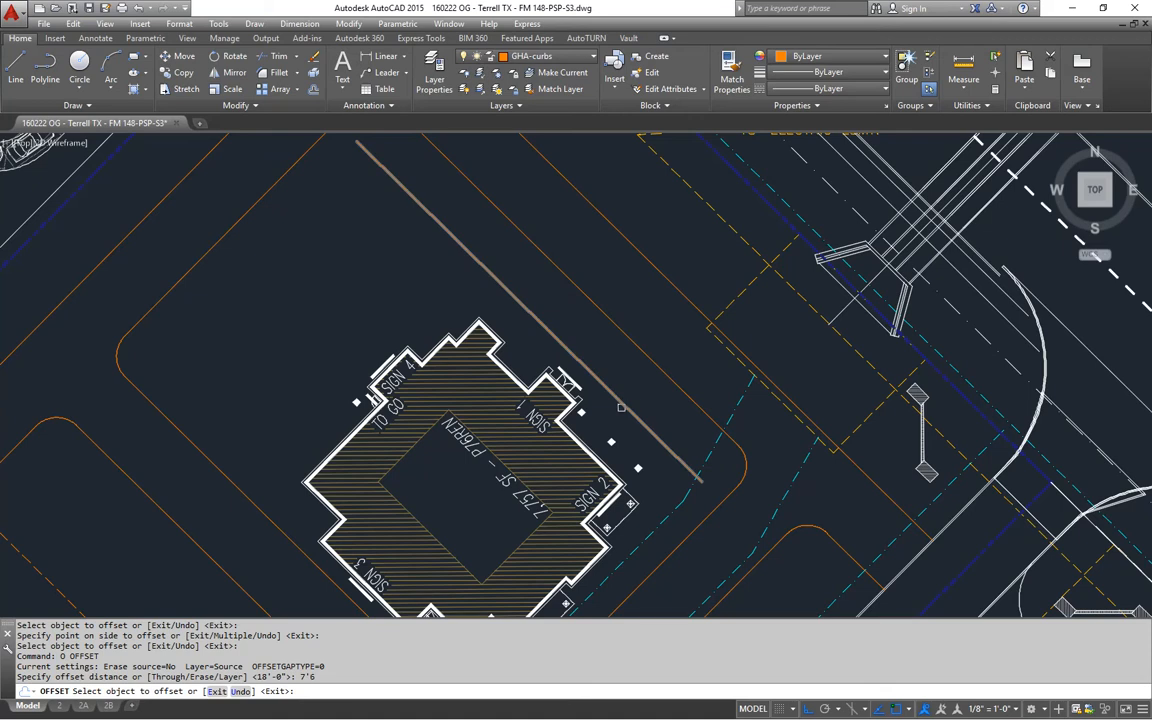
{"action": "key", "text": "Escape"}
{"action": "key", "text": "Escape"}
{"action": "key", "text": "Escape"}
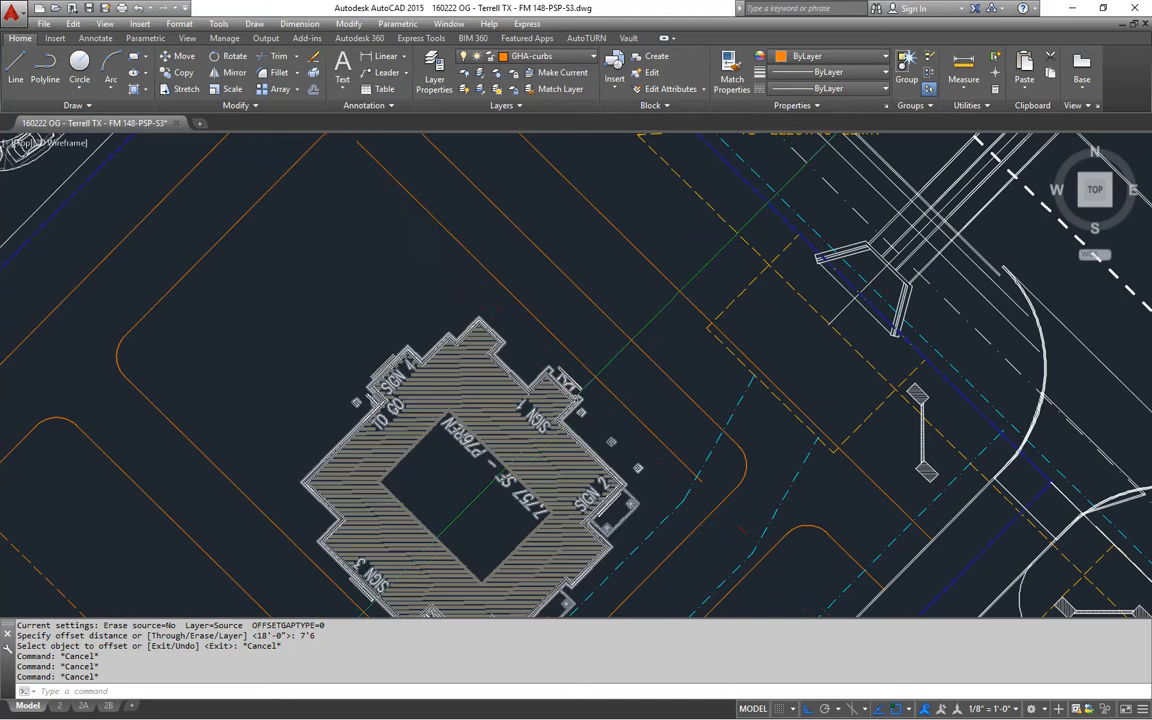
{"action": "key", "text": "Escape"}
- Offset the inner northeast parking line by 7' toward the building
{"action": "type", "text": "o"}
{"action": "key", "text": "Return"}
{"action": "key", "text": "Return"}
{"action": "left_click", "coordinate": [607, 393]}
{"action": "left_click", "coordinate": [592, 420]}
{"action": "key", "text": "Return"}
{"action": "mouse_move", "coordinate": [593, 451]}
{"action": "middle_mouse_down"}
{"action": "mouse_move", "coordinate": [603, 373]}
{"action": "mouse_move", "coordinate": [647, 302]}
{"action": "middle_mouse_up"}
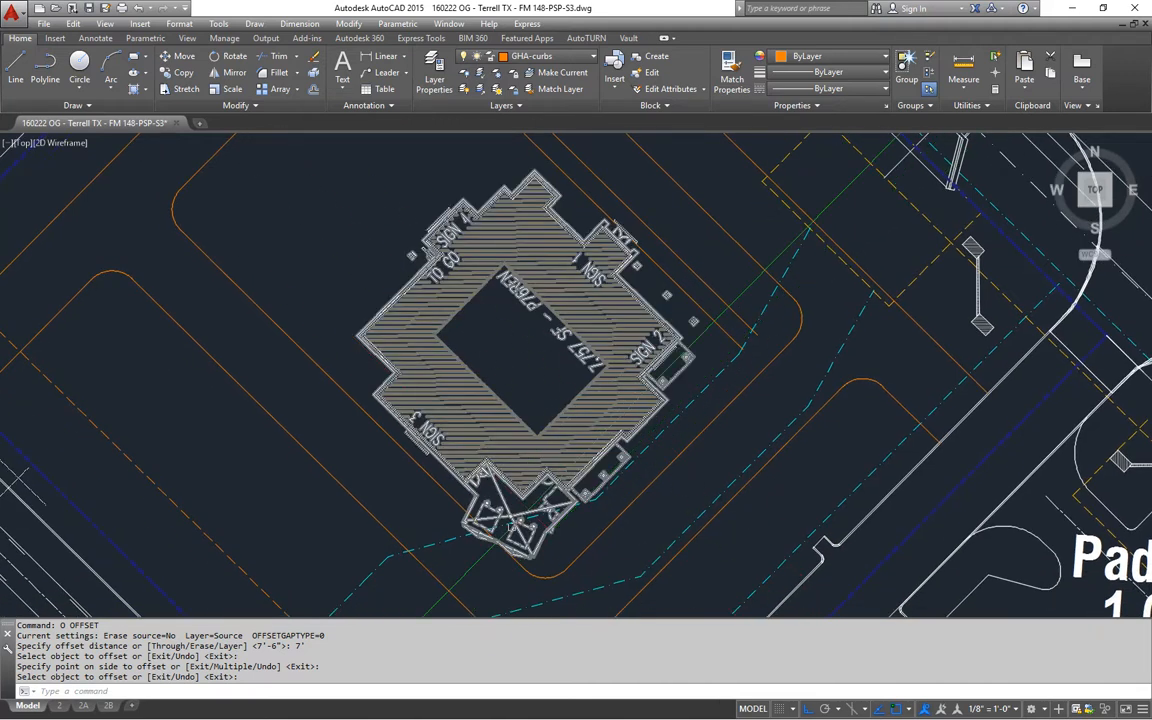
- Move the building northwest, parallel to the northeast curb and away from the island's southeast curb
{"action": "middle_click_drag", "start_coordinate": [553, 530], "coordinate": [559, 552]}
{"action": "type", "text": "m"}
{"action": "key", "text": "Return"}
{"action": "left_click", "coordinate": [490, 307]}
{"action": "key", "text": "Return"}
{"action": "left_click", "coordinate": [532, 422]}
{"action": "middle_click_drag", "start_coordinate": [486, 377], "coordinate": [421, 294]}
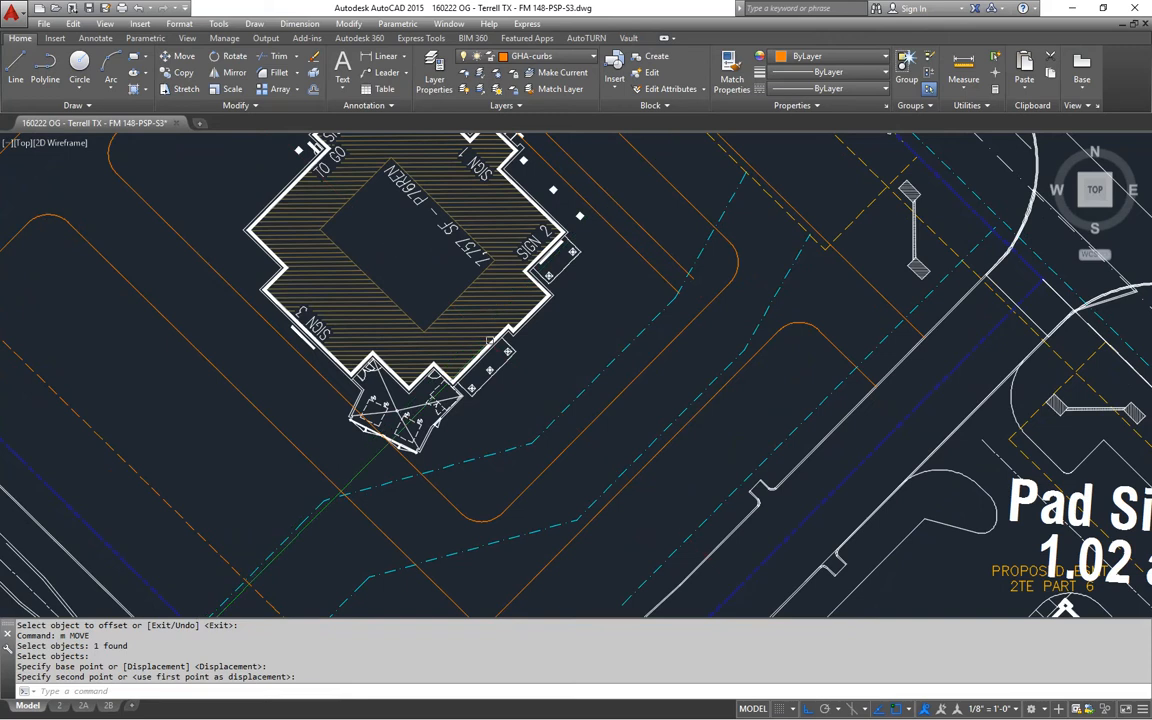
- Offset the island's southeast curb line by 18' toward the building
{"action": "middle_click_drag", "start_coordinate": [621, 412], "coordinate": [625, 440]}
{"action": "key", "text": "Escape"}
{"action": "key", "text": "Escape"}
{"action": "type", "text": "o"}
{"action": "key", "text": "Return"}
{"action": "type", "text": "18'"}
{"action": "key", "text": "Return"}
{"action": "left_click", "coordinate": [633, 413]}
{"action": "left_click", "coordinate": [597, 406]}
{"action": "mouse_move", "coordinate": [597, 406]}
{"action": "middle_mouse_down"}
{"action": "mouse_move", "coordinate": [625, 420]}
{"action": "mouse_move", "coordinate": [600, 451]}
{"action": "middle_mouse_up"}
{"action": "key", "text": "Return"}
- Offset the inner southeast parking line by 7'6" toward the building
{"action": "type", "text": "o"}
{"action": "key", "text": "Return"}
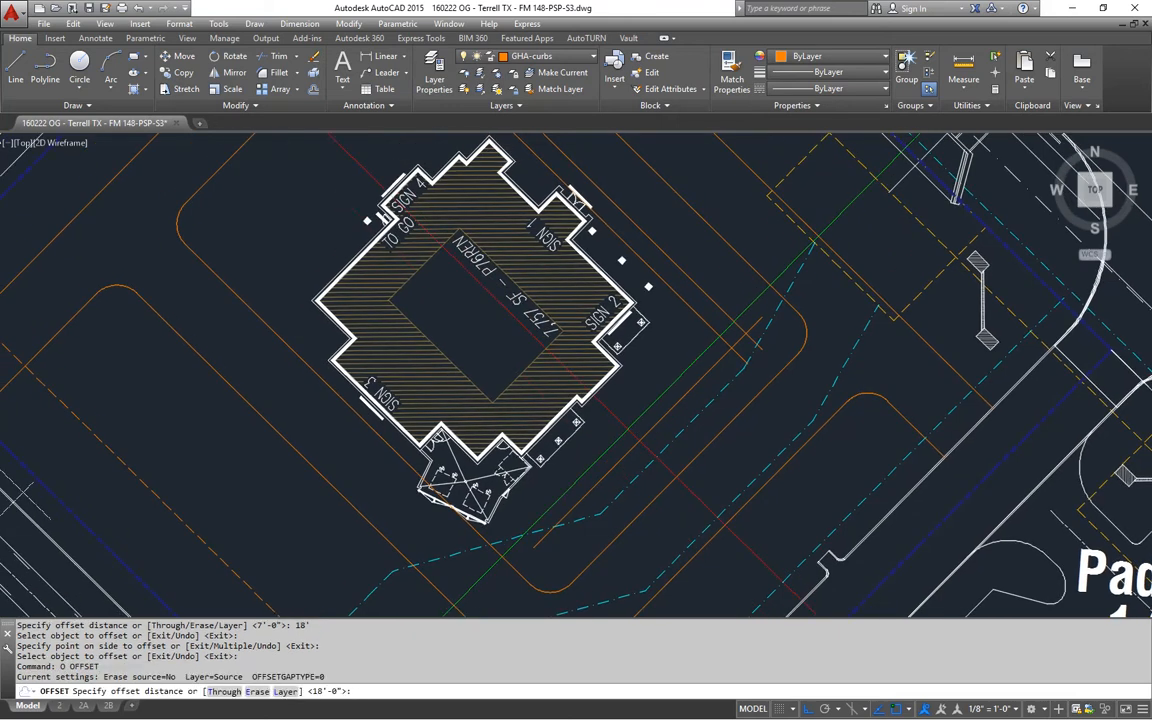
{"action": "type", "text": "7'6"}
{"action": "key", "text": "Return"}
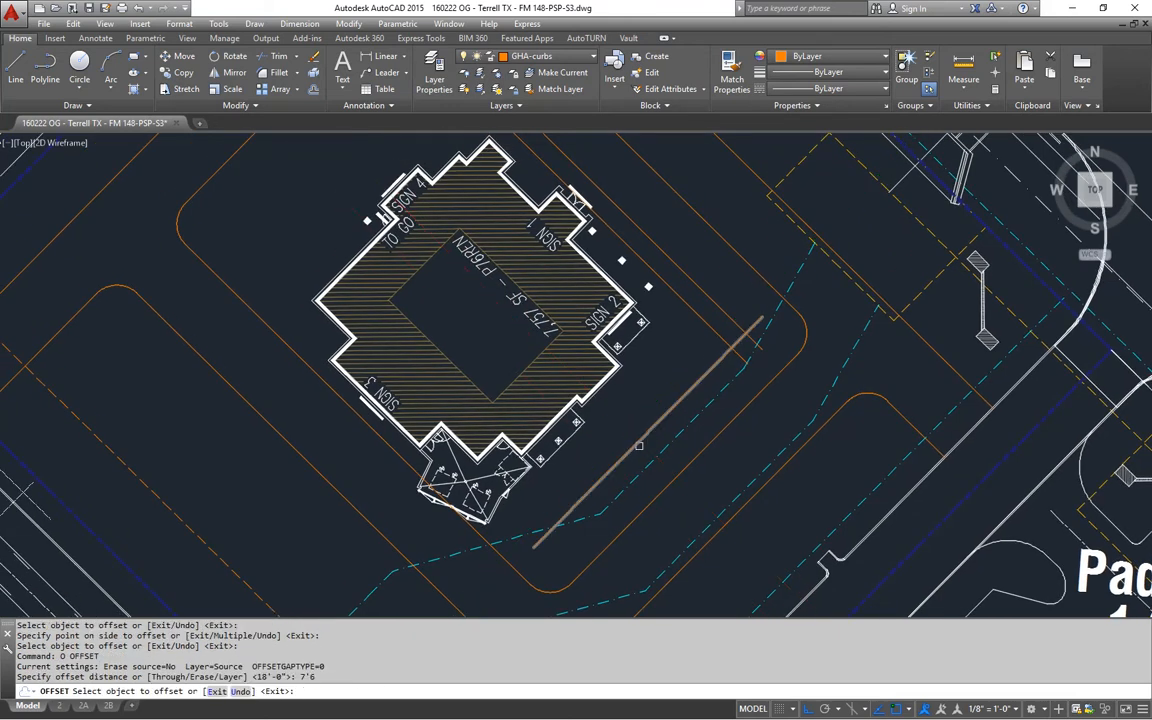
{"action": "left_click", "coordinate": [635, 443]}
{"action": "left_click", "coordinate": [620, 428]}
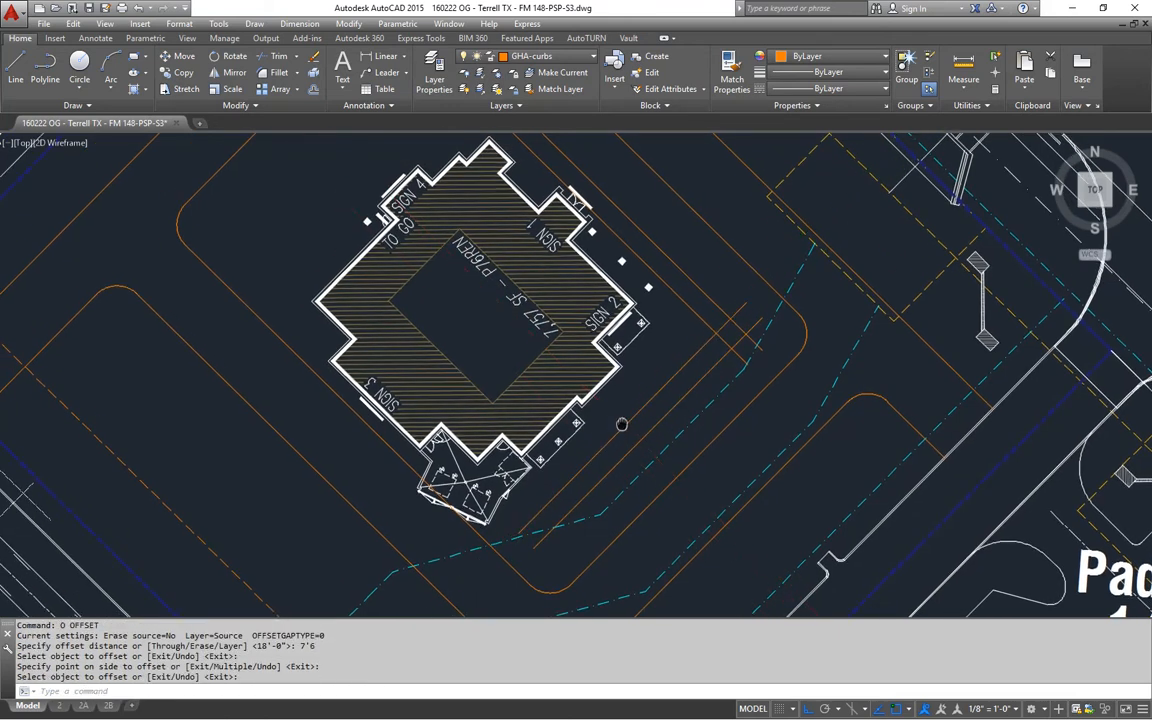
{"action": "middle_click_drag", "start_coordinate": [621, 425], "coordinate": [616, 432]}
{"action": "key", "text": "Return"}
- Offset the innermost southeast line a further 5' toward the building
{"action": "type", "text": "o"}
{"action": "key", "text": "Return"}
{"action": "type", "text": "5'"}
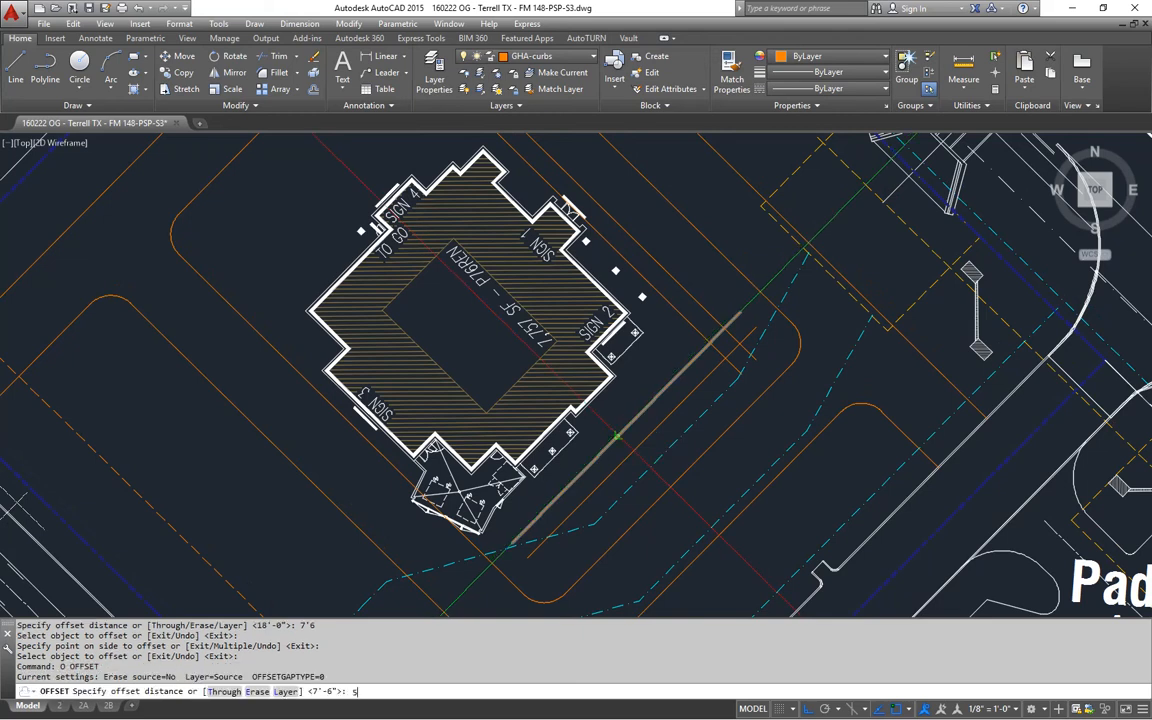
{"action": "key", "text": "Return"}
{"action": "left_click", "coordinate": [626, 427]}
{"action": "left_click", "coordinate": [626, 427]}
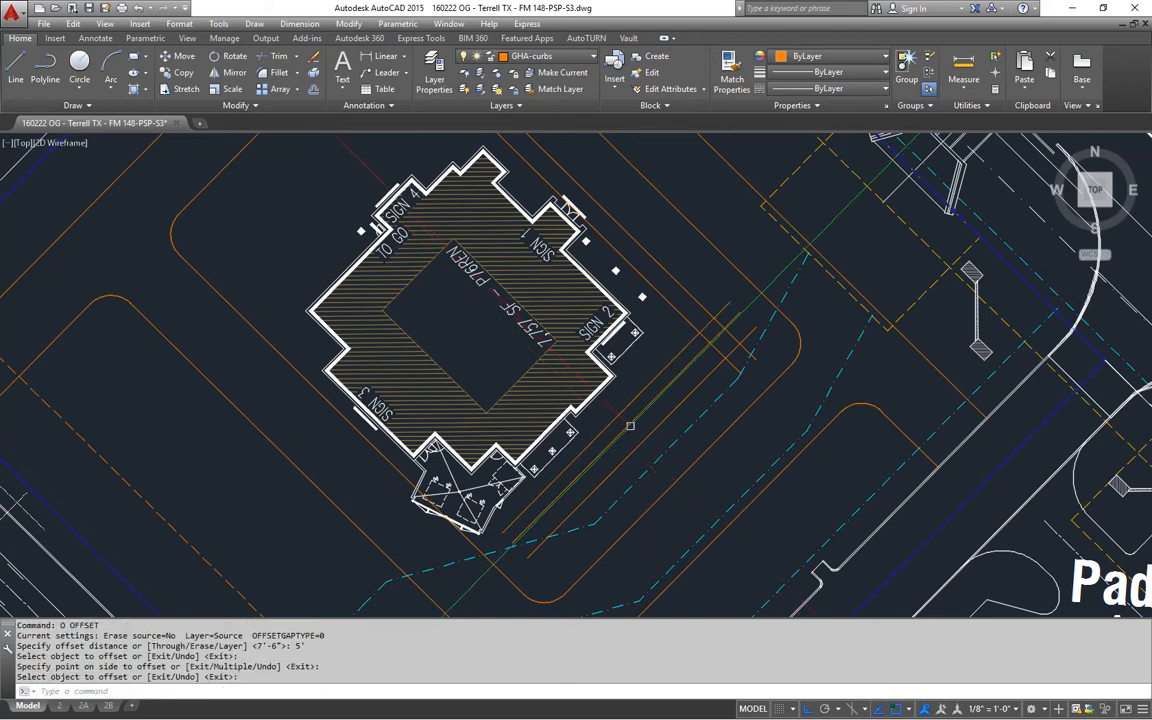
{"action": "middle_click_drag", "start_coordinate": [602, 441], "coordinate": [608, 439]}
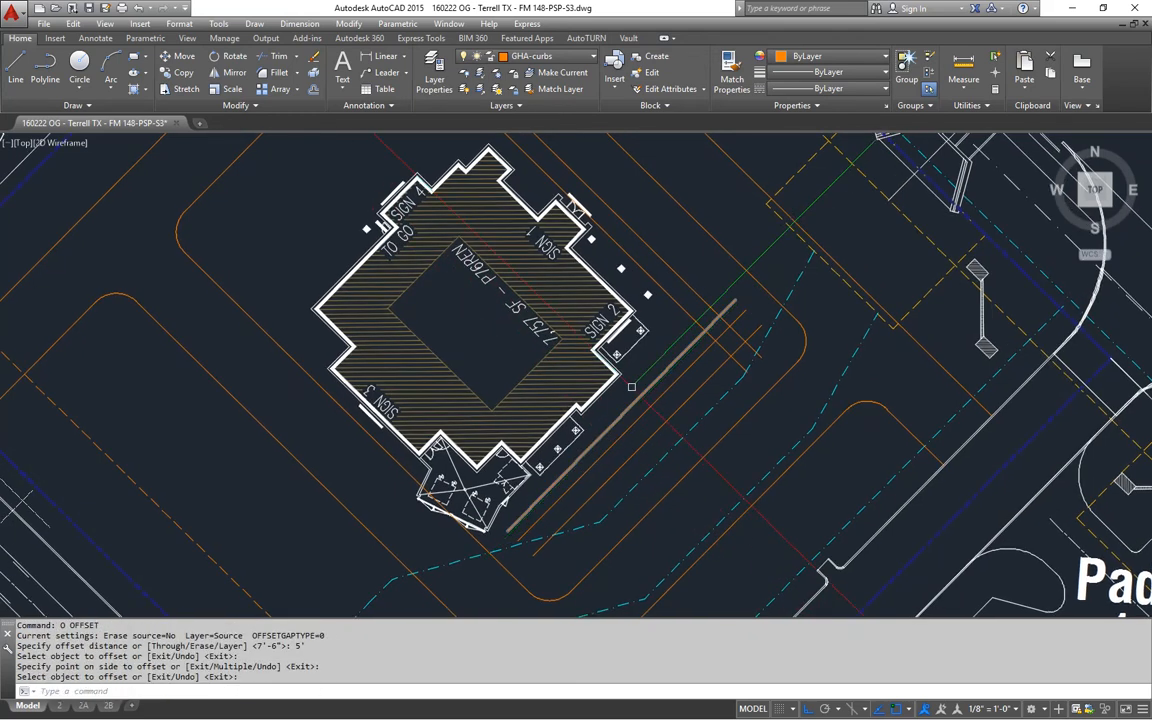
{"action": "key", "text": "Return"}
- Move the building slightly southeast, toward the innermost of the offset lines along the island's southeast side
{"action": "type", "text": "m"}
{"action": "key", "text": "Return"}
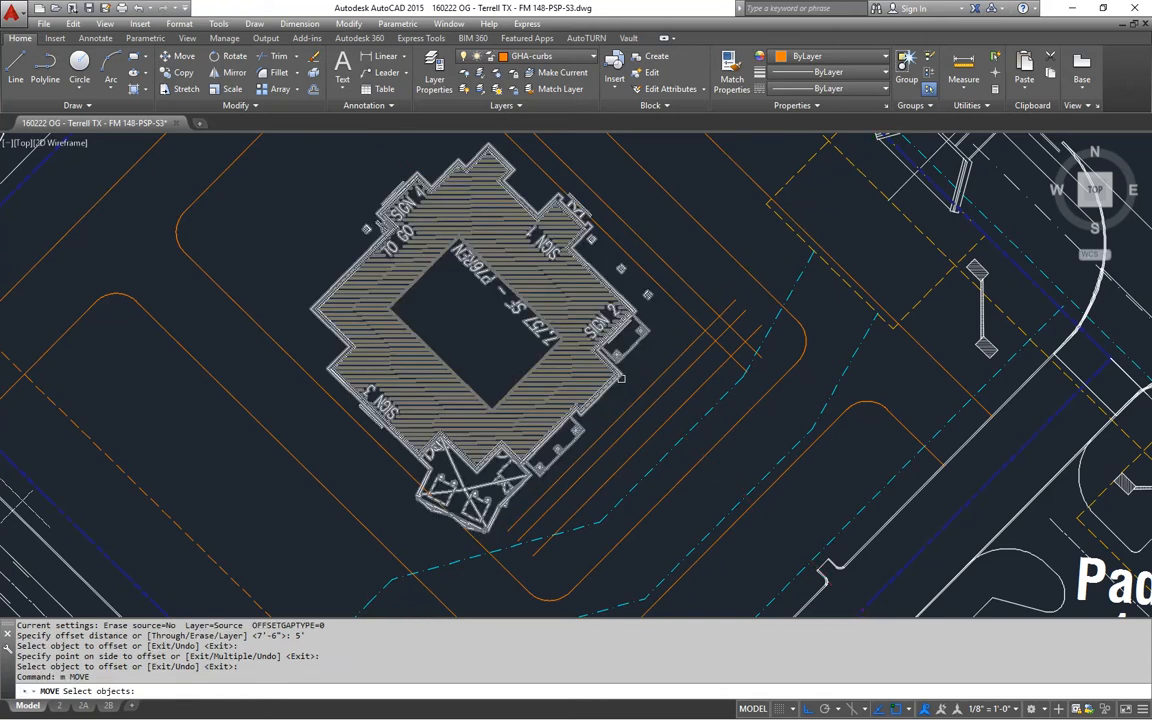
{"action": "left_click", "coordinate": [560, 340]}
{"action": "key", "text": "Return"}
{"action": "scroll", "coordinate": [668, 332], "scroll_direction": "up", "scroll_amount": 2}
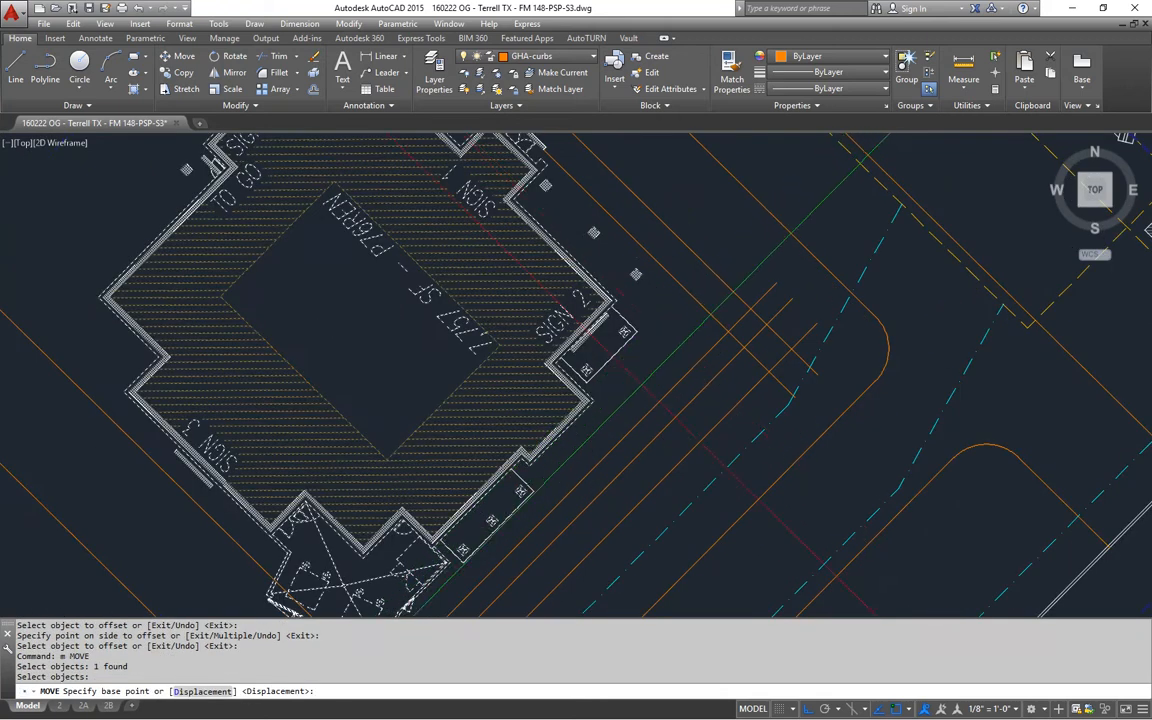
{"action": "middle_click_drag", "start_coordinate": [600, 440], "coordinate": [650, 325]}
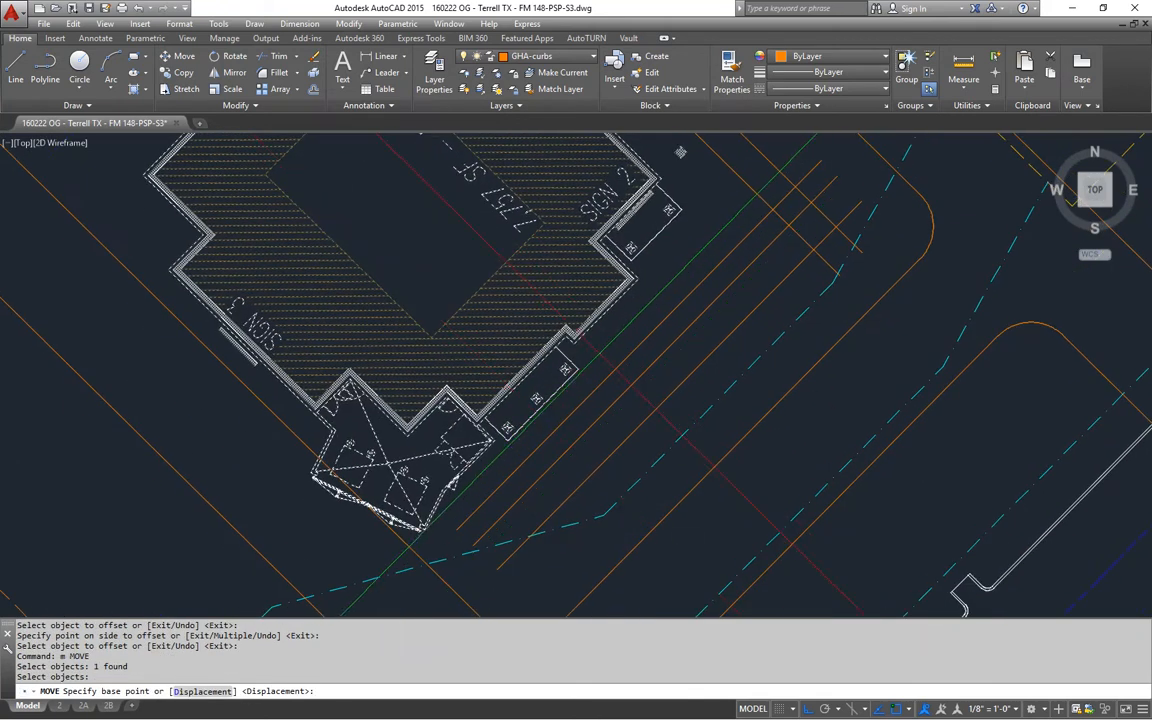
{"action": "left_click", "coordinate": [627, 349]}
{"action": "left_click", "coordinate": [618, 360]}
{"action": "scroll", "coordinate": [610, 440], "scroll_direction": "down", "scroll_amount": 5}
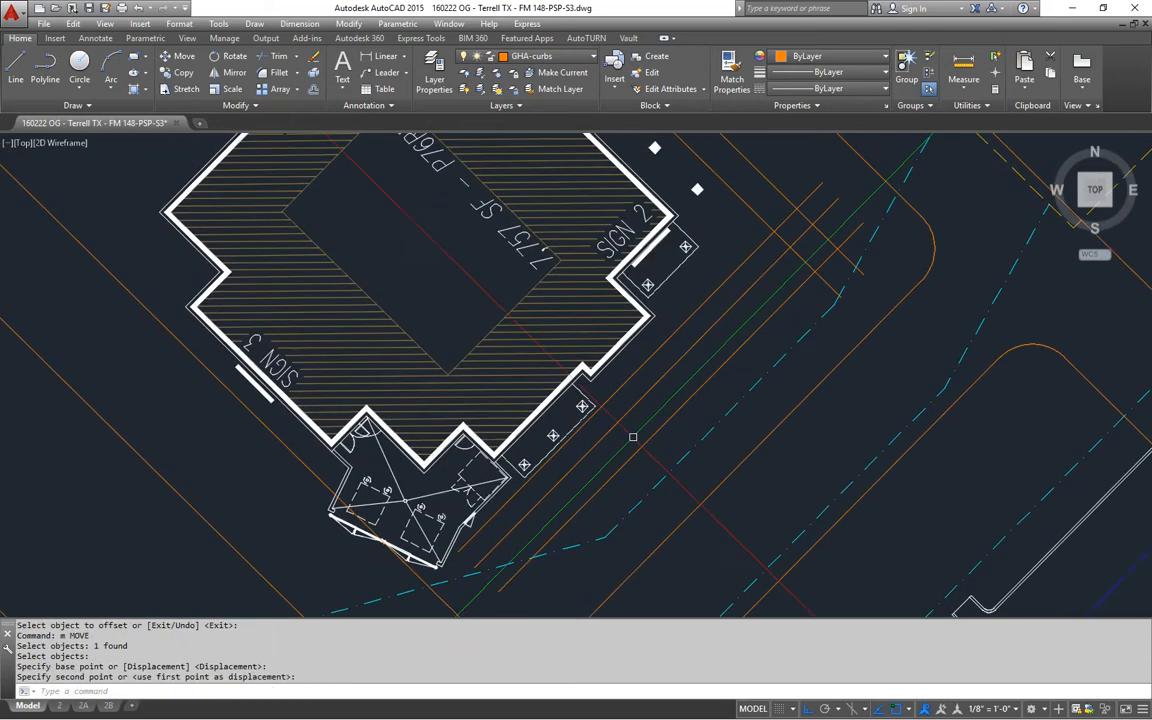
- Offset the island's northwest curb line by 18' toward the building
{"action": "scroll", "coordinate": [490, 340], "scroll_direction": "up", "scroll_amount": 3}
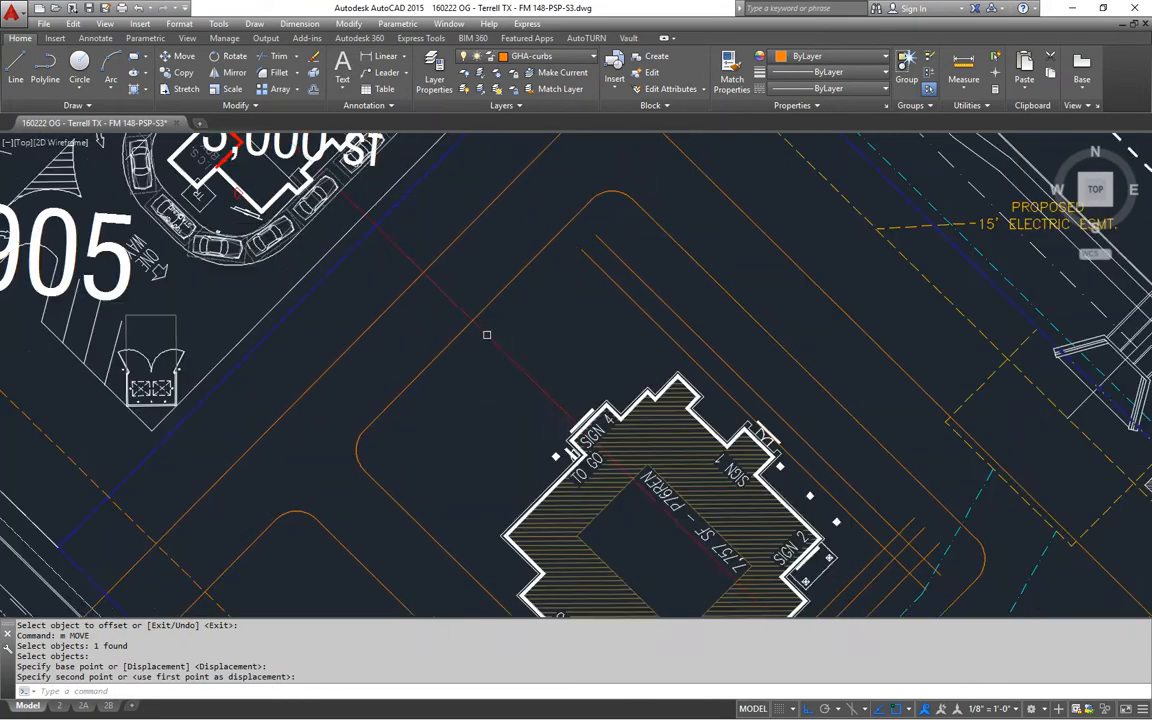
{"action": "key", "text": "Escape"}
{"action": "key", "text": "Escape"}
{"action": "scroll", "coordinate": [492, 340], "scroll_direction": "down", "scroll_amount": 1}
{"action": "key", "text": "Escape"}
{"action": "key", "text": "Escape"}
{"action": "type", "text": "o"}
{"action": "key", "text": "Return"}
{"action": "type", "text": "18"}
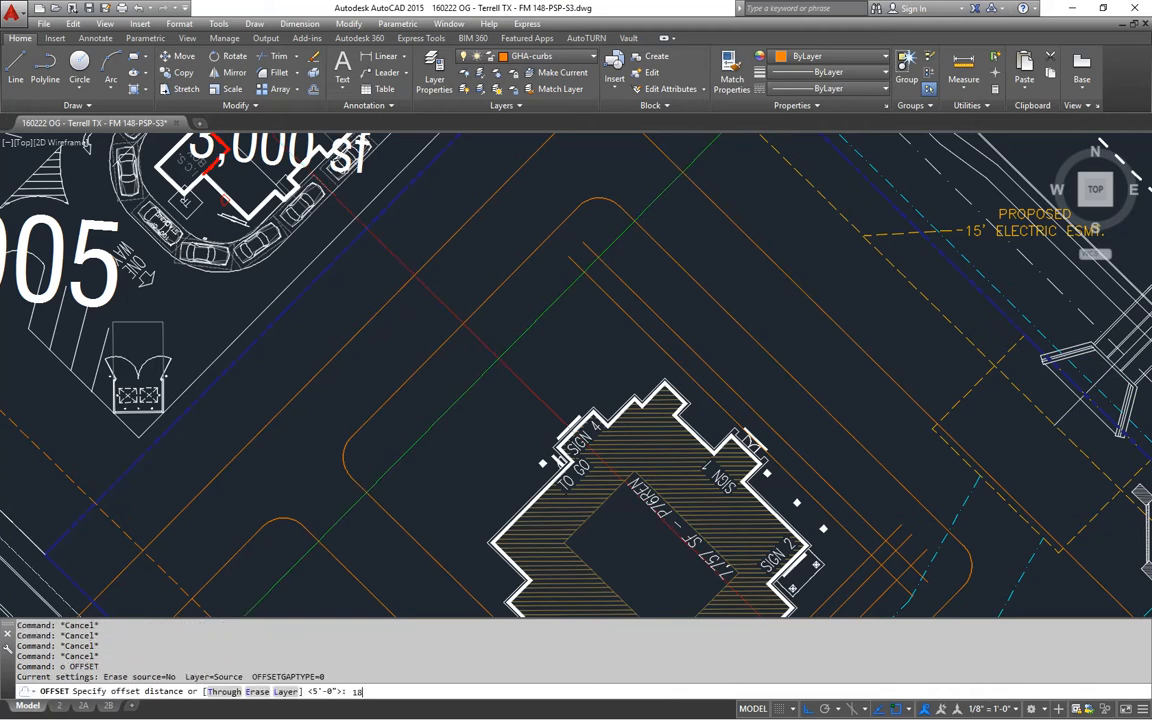
{"action": "type", "text": "'"}
{"action": "key", "text": "Return"}
{"action": "left_click", "coordinate": [472, 319]}
{"action": "left_click", "coordinate": [497, 345]}
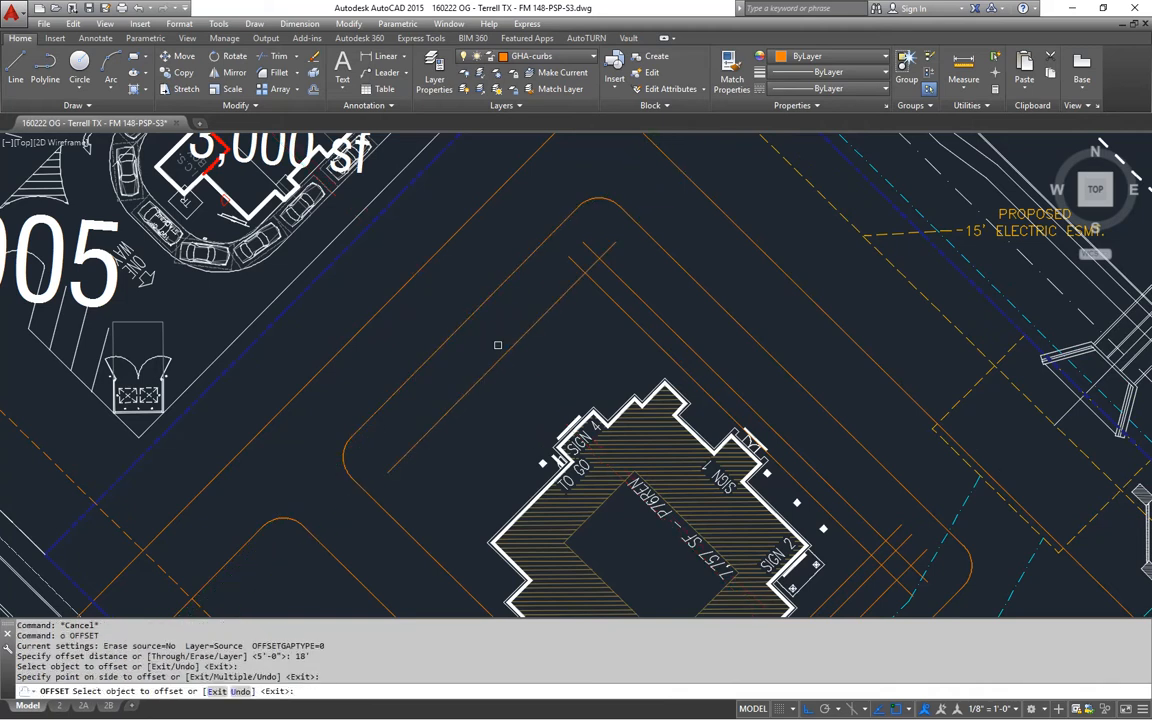
- Offset the new northwest parking line a further 18' toward the building
{"action": "left_click", "coordinate": [508, 351]}
{"action": "left_click", "coordinate": [535, 380]}
{"action": "middle_click_drag", "start_coordinate": [535, 380], "coordinate": [530, 320]}
{"action": "key", "text": "Escape"}
{"action": "key", "text": "Escape"}
- Offset the innermost northwest line by 24' toward the building
{"action": "type", "text": "o"}
{"action": "key", "text": "Return"}
{"action": "type", "text": "24'"}
{"action": "key", "text": "Return"}
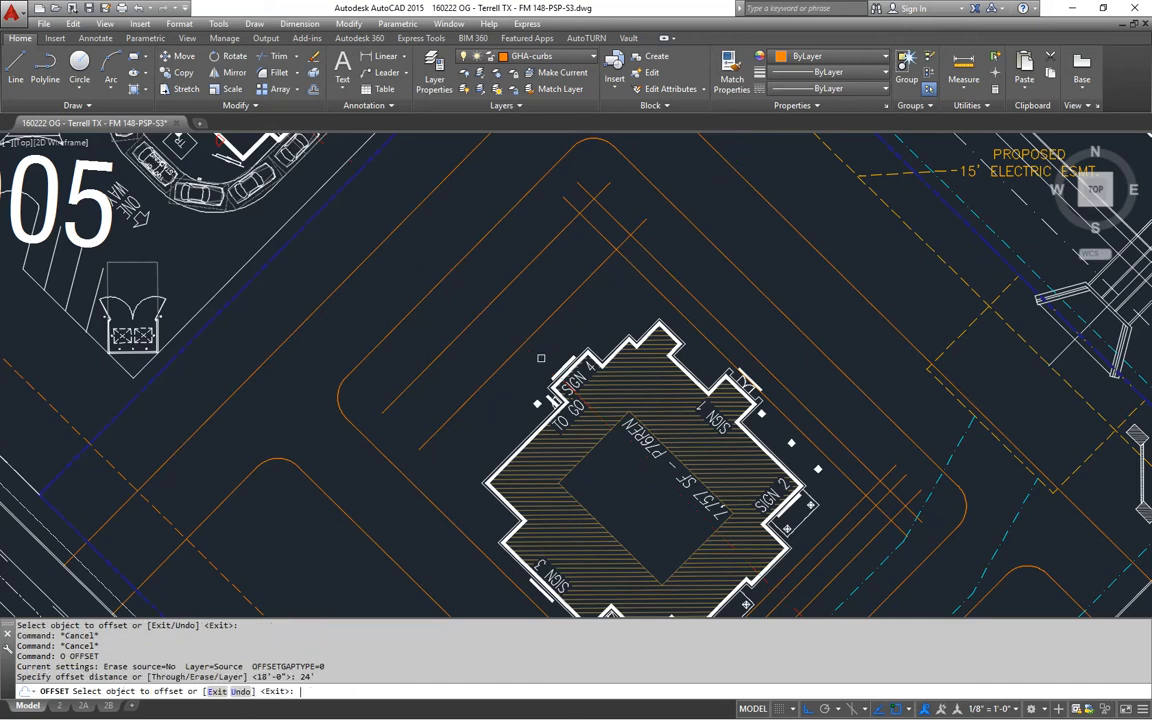
{"action": "left_click", "coordinate": [555, 321]}
{"action": "left_click", "coordinate": [611, 297]}
{"action": "mouse_move", "coordinate": [611, 297]}
{"action": "middle_mouse_down"}
{"action": "mouse_move", "coordinate": [545, 225]}
{"action": "mouse_move", "coordinate": [492, 347]}
{"action": "mouse_move", "coordinate": [457, 325]}
{"action": "mouse_move", "coordinate": [463, 275]}
{"action": "middle_mouse_up"}
{"action": "key", "text": "Return"}
{"action": "scroll", "coordinate": [545, 225], "scroll_direction": "down", "scroll_amount": 3}
- Move the building southeast so its outer corner beside Sign 4 meets the 24' offset line
{"action": "type", "text": "m"}
{"action": "key", "text": "Return"}
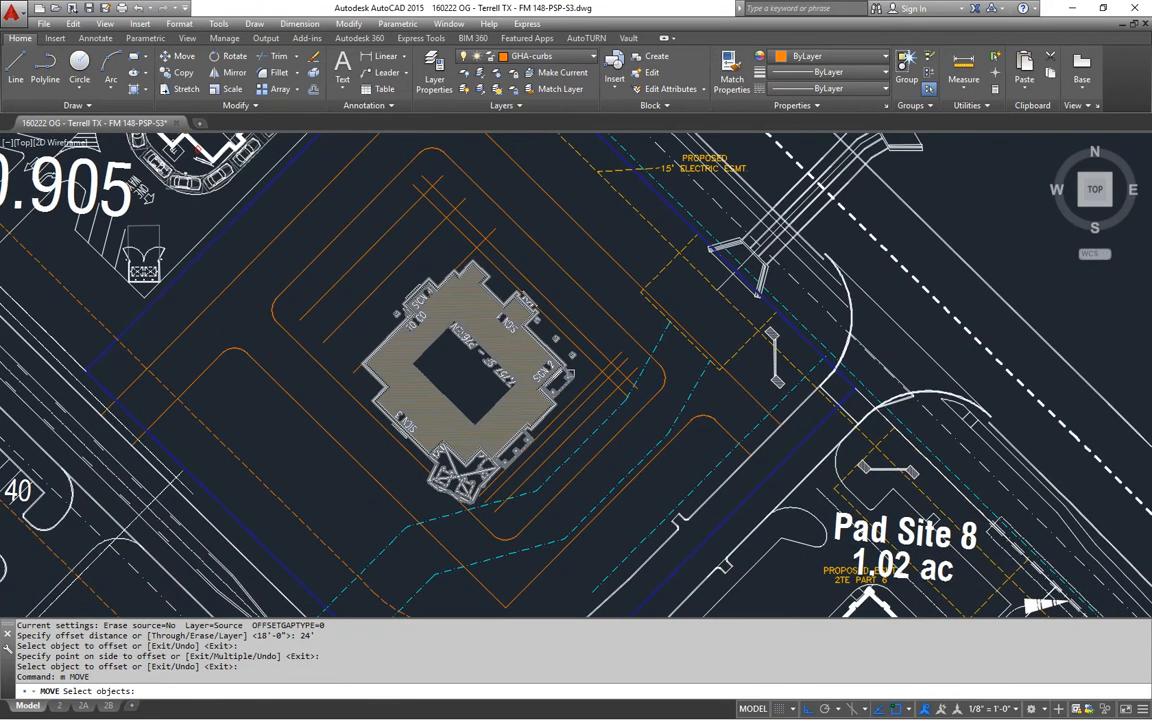
{"action": "left_click", "coordinate": [410, 360]}
{"action": "key", "text": "Return"}
{"action": "scroll", "coordinate": [433, 379], "scroll_direction": "up", "scroll_amount": 4}
{"action": "scroll", "coordinate": [420, 330], "scroll_direction": "up", "scroll_amount": 5}
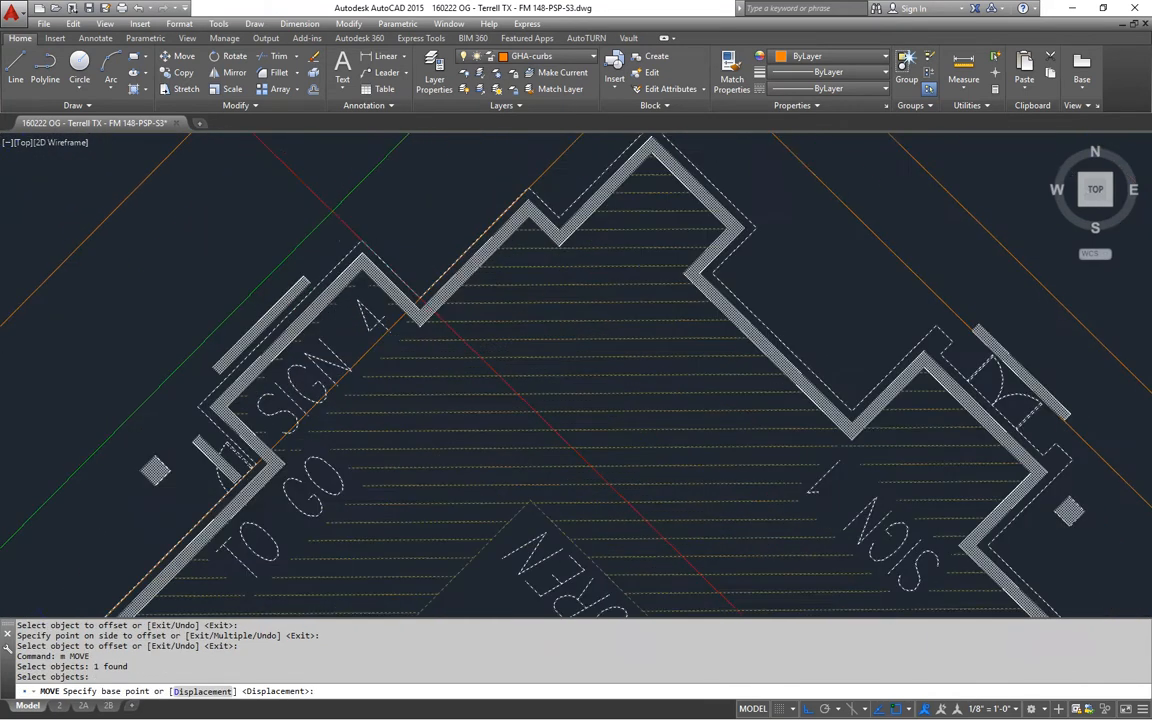
{"action": "scroll", "coordinate": [420, 330], "scroll_direction": "up", "scroll_amount": 2}
{"action": "left_click", "coordinate": [381, 259]}
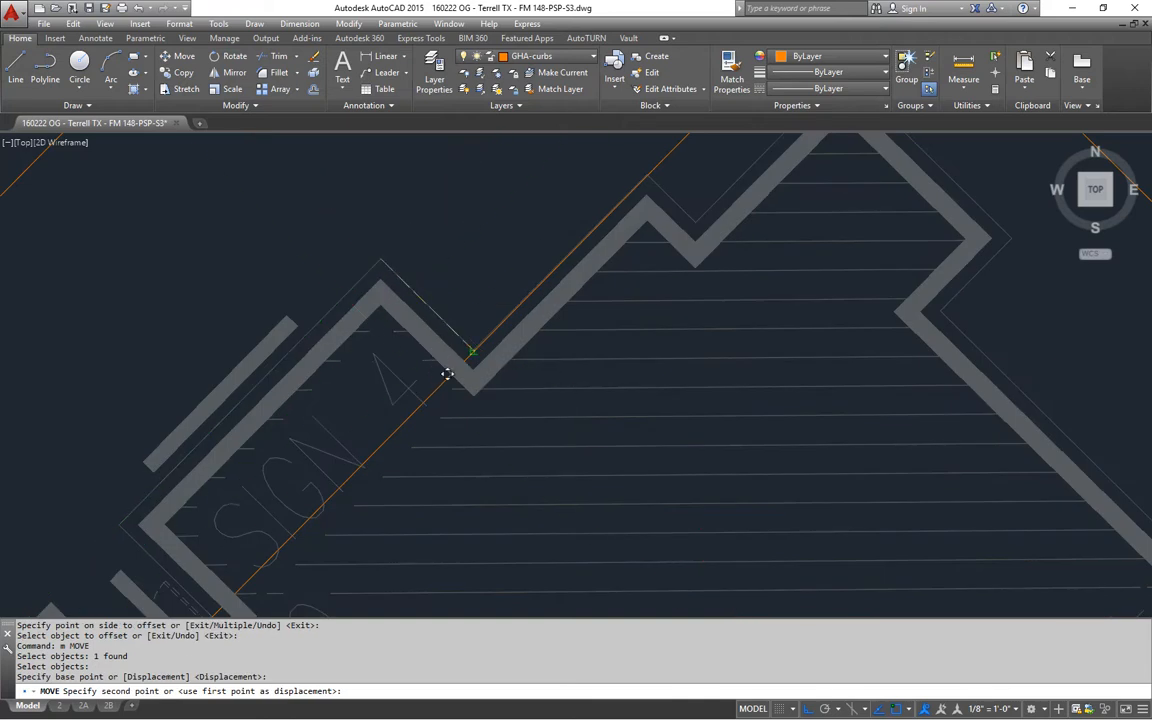
{"action": "scroll", "coordinate": [470, 350], "scroll_direction": "down", "scroll_amount": 2}
{"action": "scroll", "coordinate": [510, 302], "scroll_direction": "down", "scroll_amount": 6}
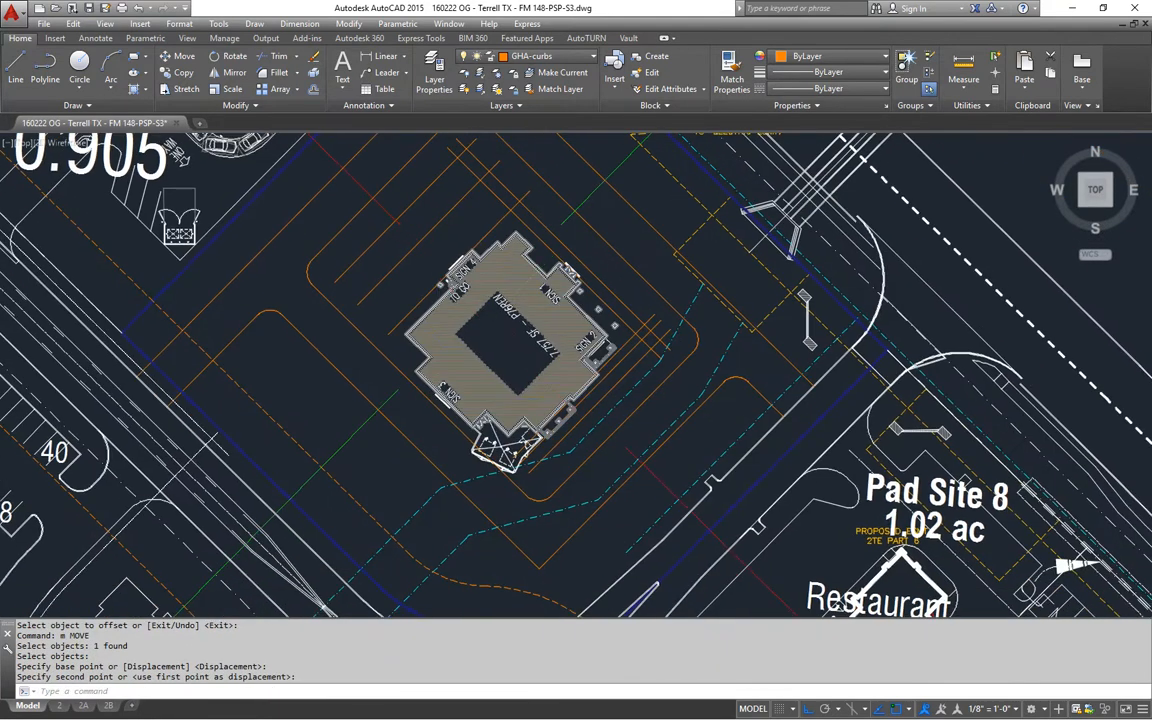
- Erase the two inner offset lines on the northwest side, keeping the first 18' parking line
{"action": "scroll", "coordinate": [512, 366], "scroll_direction": "up", "scroll_amount": 3}
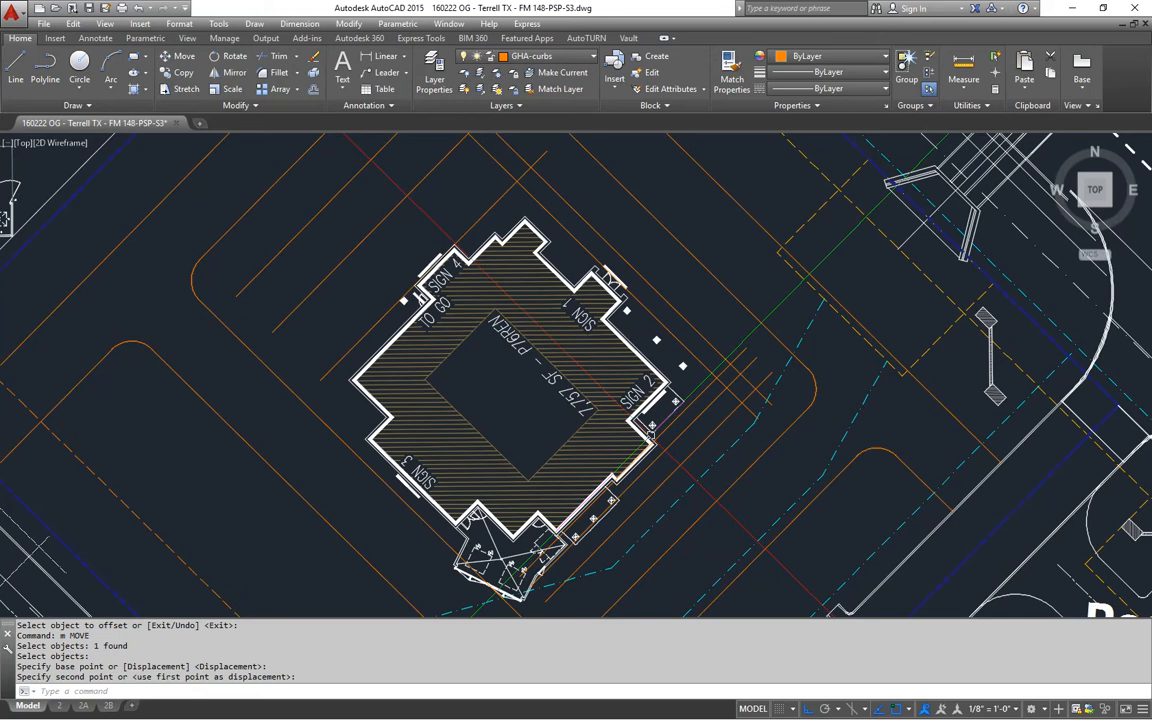
{"action": "middle_click_drag", "start_coordinate": [651, 425], "coordinate": [676, 393]}
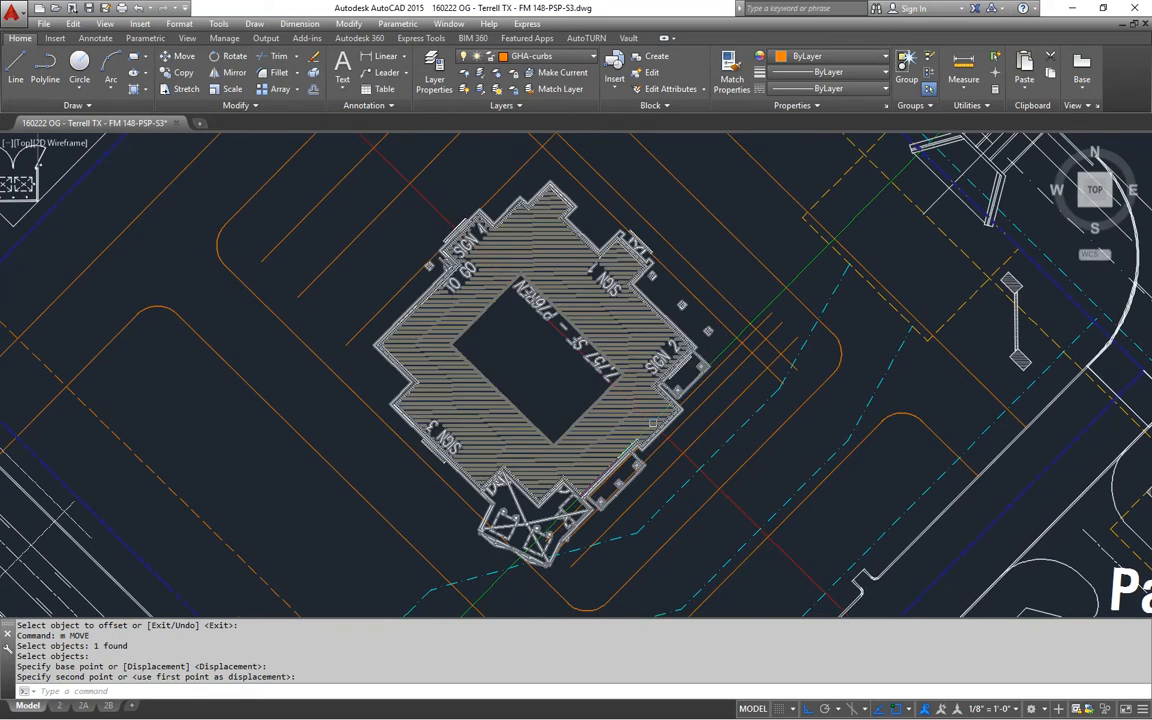
{"action": "mouse_move", "coordinate": [680, 486]}
{"action": "middle_mouse_down"}
{"action": "mouse_move", "coordinate": [647, 486]}
{"action": "mouse_move", "coordinate": [659, 491]}
{"action": "middle_mouse_up"}
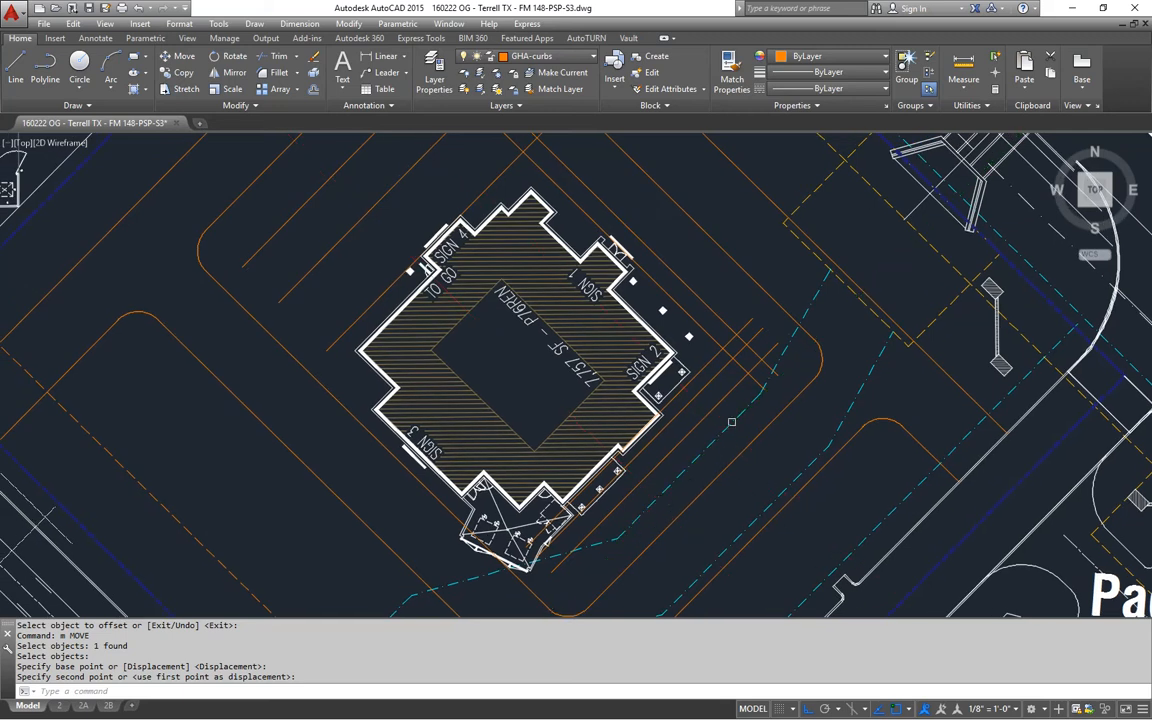
{"action": "middle_click_drag", "start_coordinate": [703, 388], "coordinate": [768, 560]}
{"action": "key", "text": "Escape"}
{"action": "key", "text": "Escape"}
{"action": "left_click", "coordinate": [441, 485]}
{"action": "left_click", "coordinate": [408, 387]}
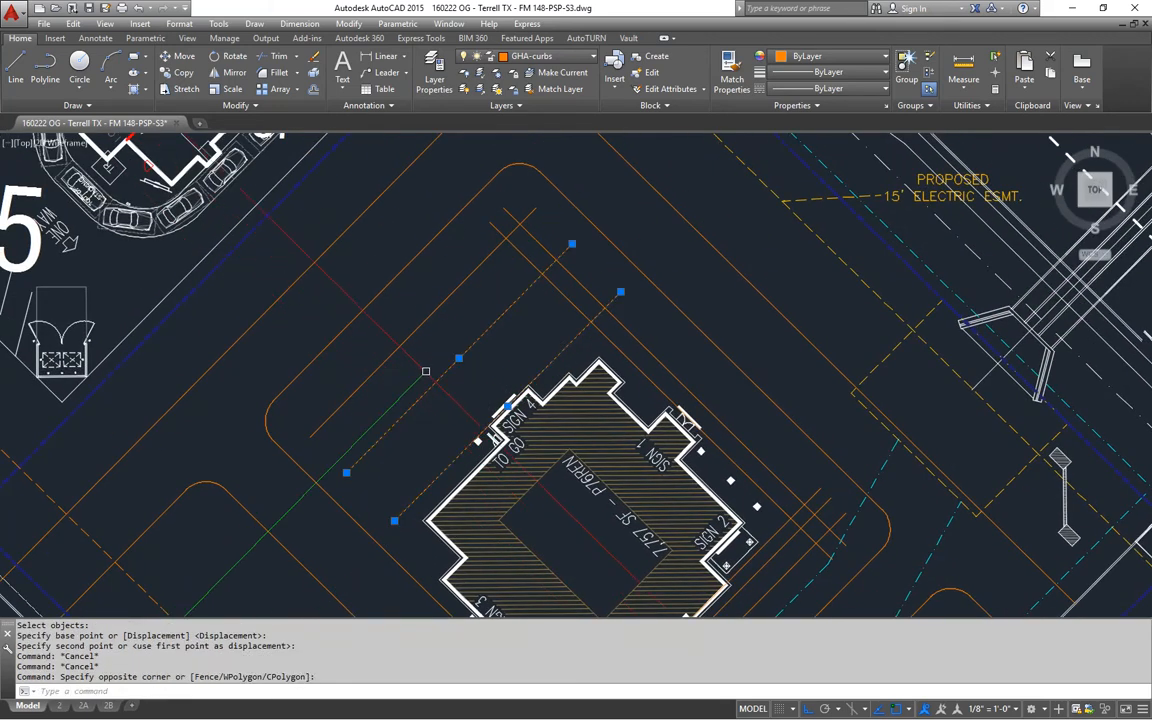
{"action": "type", "text": "e"}
{"action": "key", "text": "Return"}
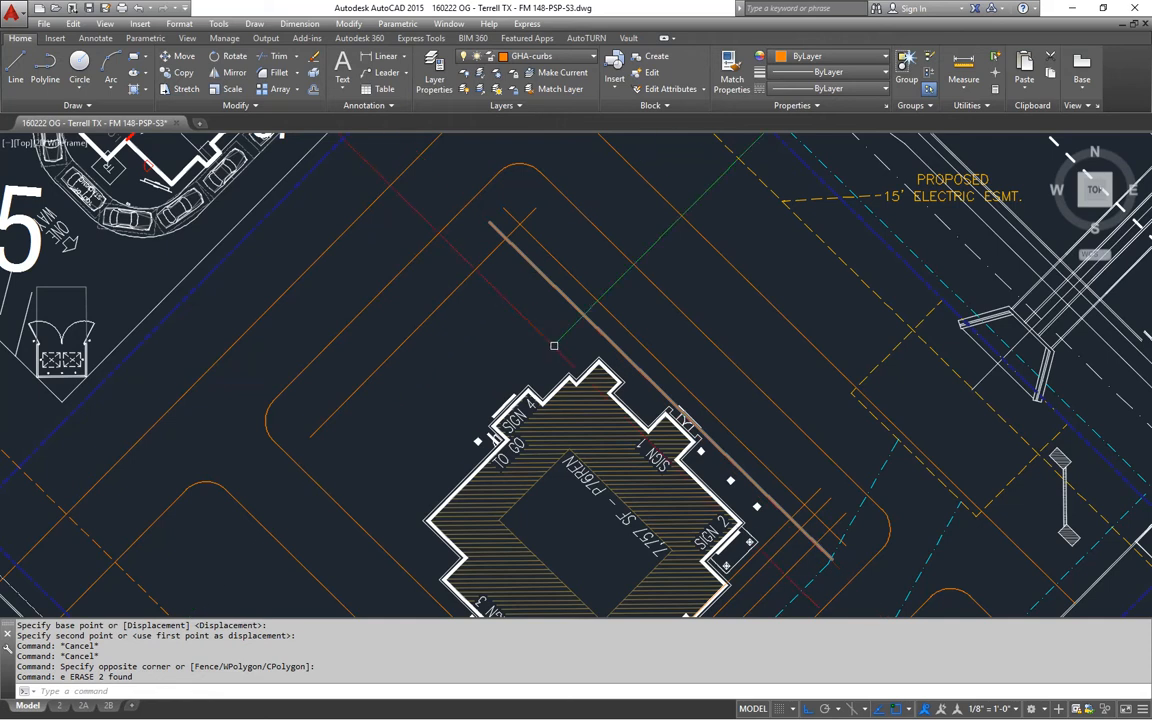
- Move the building northwest, closer to the remaining northwest parking line
{"action": "middle_click_drag", "start_coordinate": [554, 345], "coordinate": [534, 255]}
{"action": "type", "text": "m"}
{"action": "key", "text": "Return"}
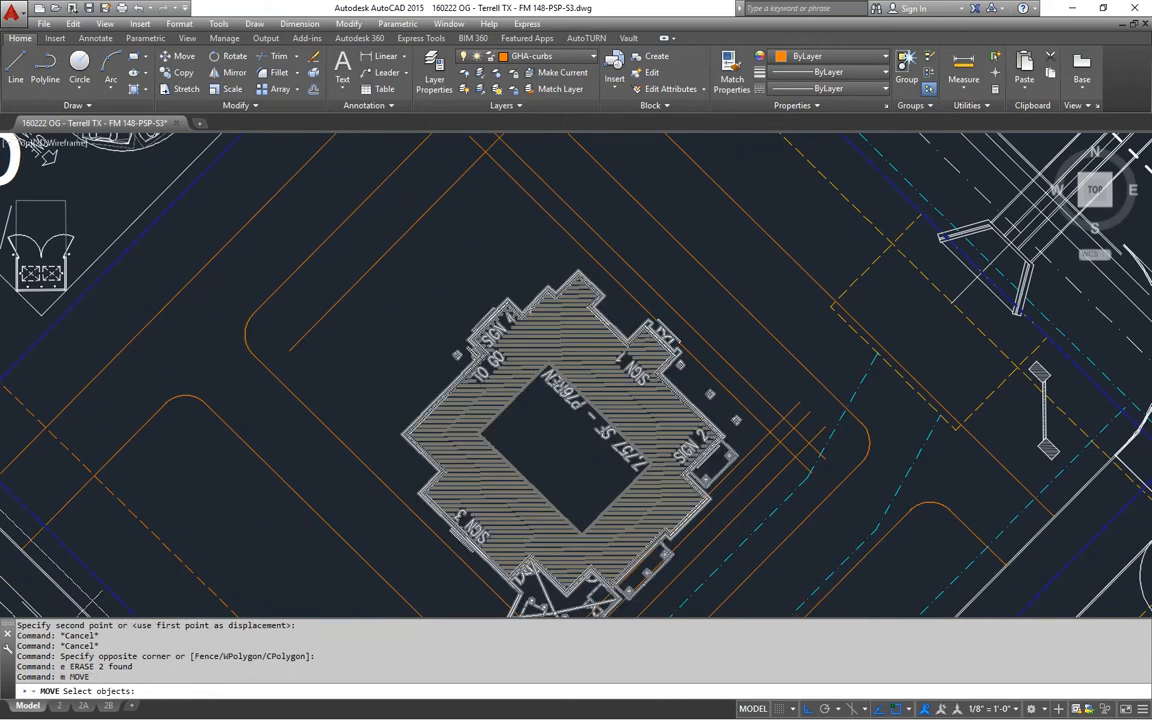
{"action": "left_click", "coordinate": [476, 280]}
{"action": "key", "text": "Return"}
{"action": "left_click", "coordinate": [520, 285]}
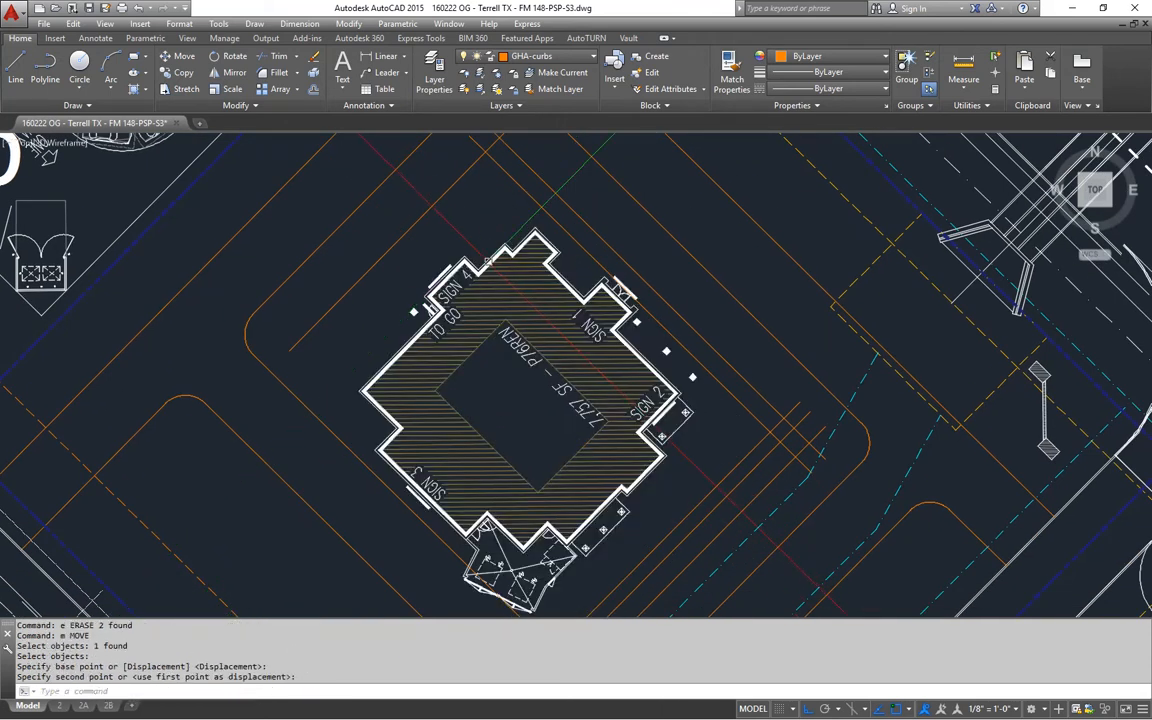
{"action": "middle_click_drag", "start_coordinate": [477, 249], "coordinate": [407, 179]}
{"action": "left_click", "coordinate": [397, 179]}
{"action": "key", "text": "Escape"}
- Erase the two inner offset lines southeast of the building, keeping the 18' parking line
{"action": "left_click", "coordinate": [665, 399]}
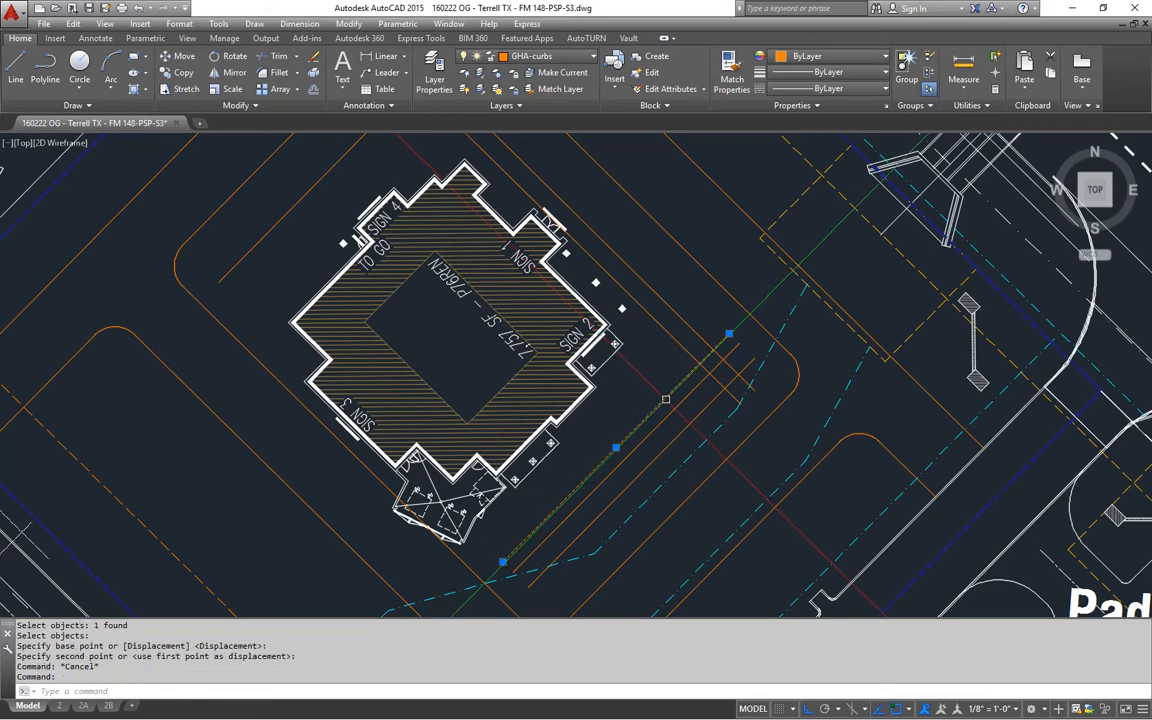
{"action": "type", "text": "e"}
{"action": "key", "text": "Return"}
{"action": "scroll", "coordinate": [622, 424], "scroll_direction": "down", "scroll_amount": 3}
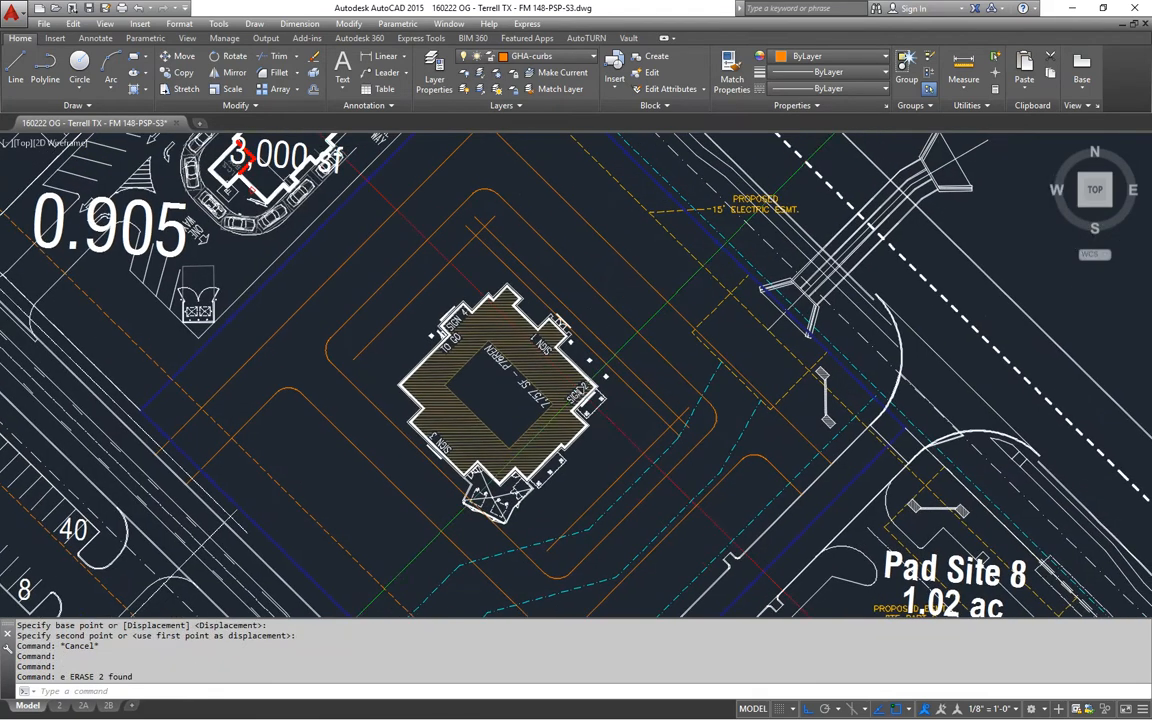
- Nudge the building slightly southeast between the northwest and southeast parking lines
{"action": "key", "text": "Escape"}
{"action": "type", "text": "m"}
{"action": "key", "text": "Return"}
{"action": "left_click", "coordinate": [530, 384]}
{"action": "key", "text": "Return"}
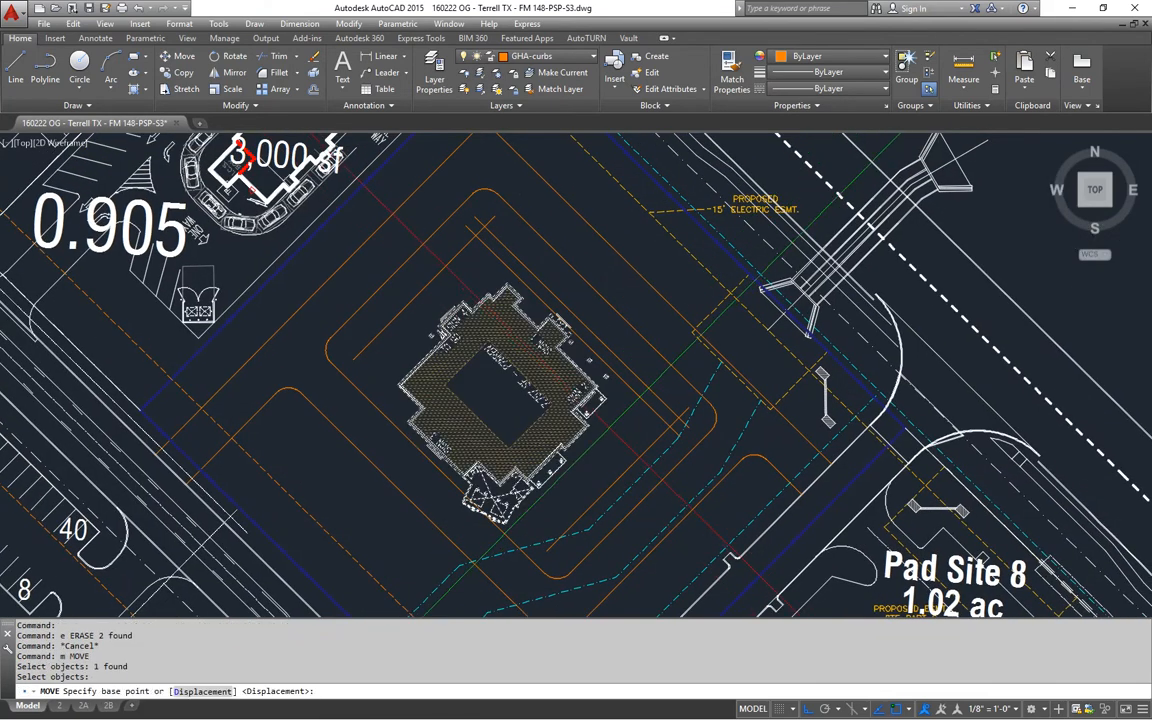
{"action": "left_click", "coordinate": [612, 425]}
{"action": "left_click", "coordinate": [620, 418]}
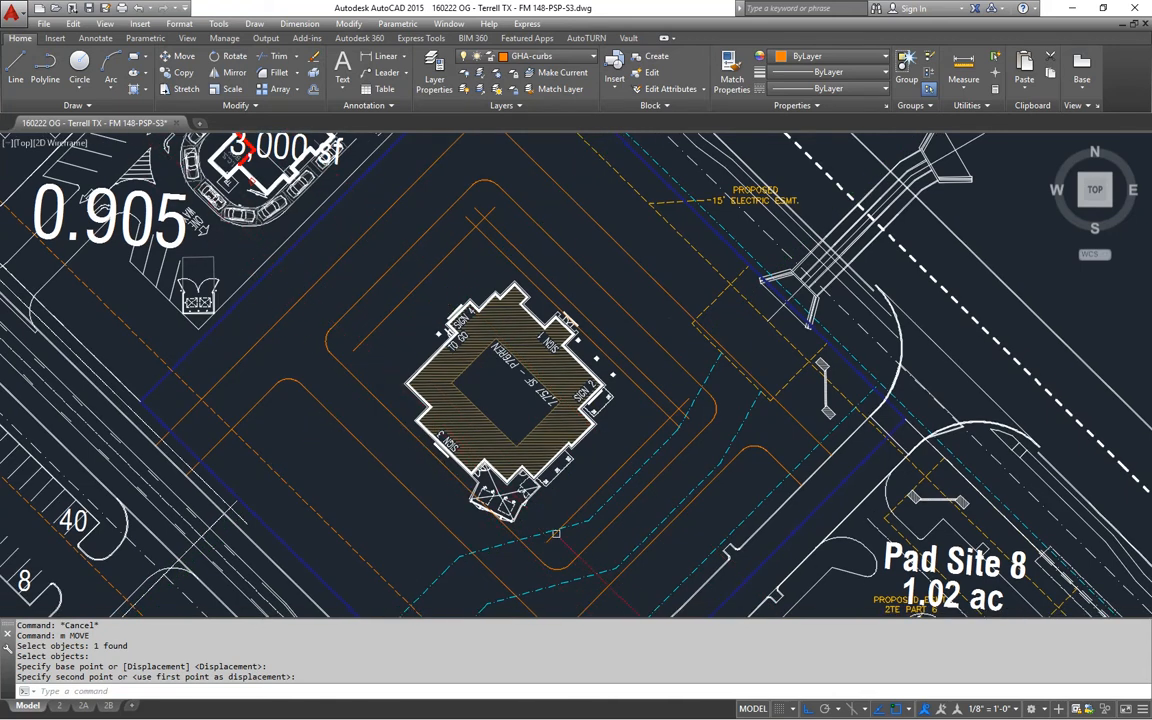
{"action": "mouse_move", "coordinate": [555, 533]}
{"action": "middle_mouse_down"}
{"action": "mouse_move", "coordinate": [542, 484]}
{"action": "mouse_move", "coordinate": [556, 480]}
{"action": "mouse_move", "coordinate": [533, 472]}
{"action": "middle_mouse_up"}
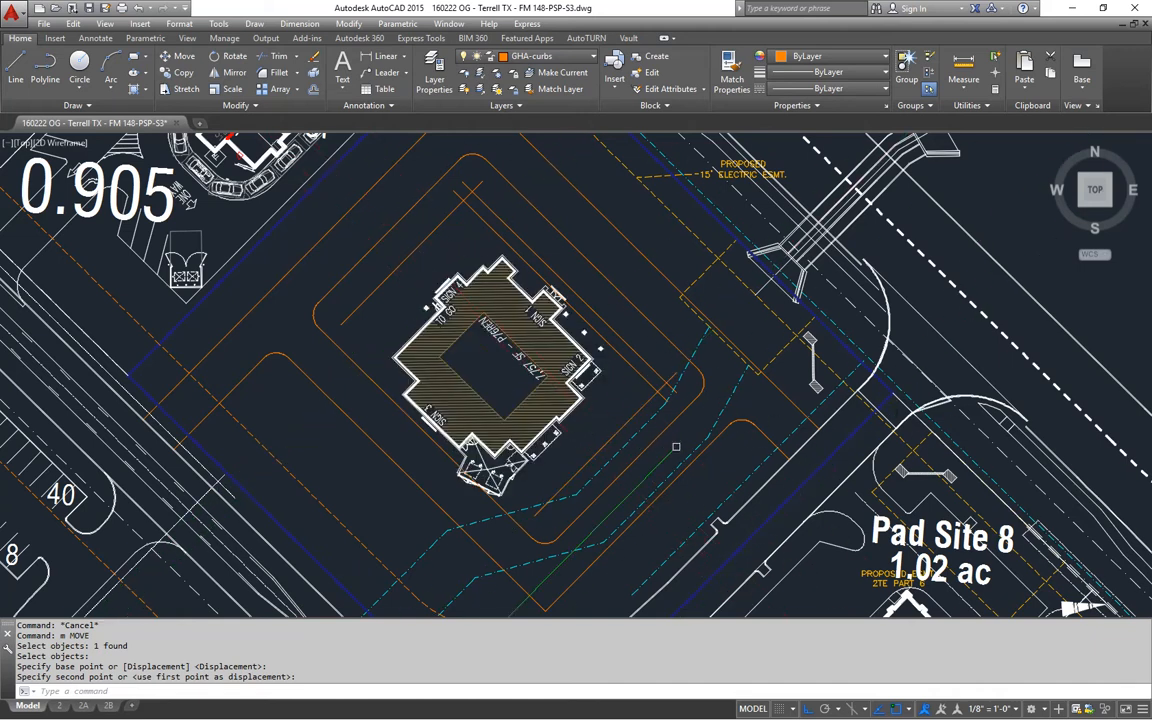
{"action": "middle_click_drag", "start_coordinate": [511, 380], "coordinate": [526, 370]}
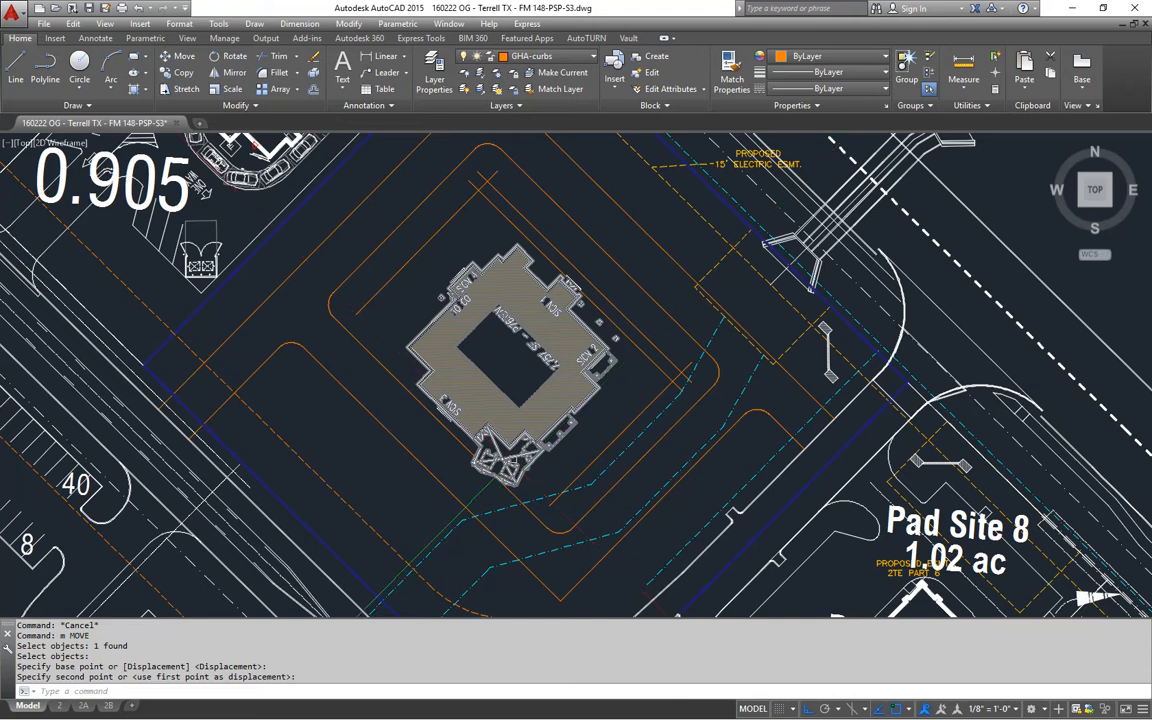
{"action": "middle_click_drag", "start_coordinate": [396, 364], "coordinate": [424, 368]}
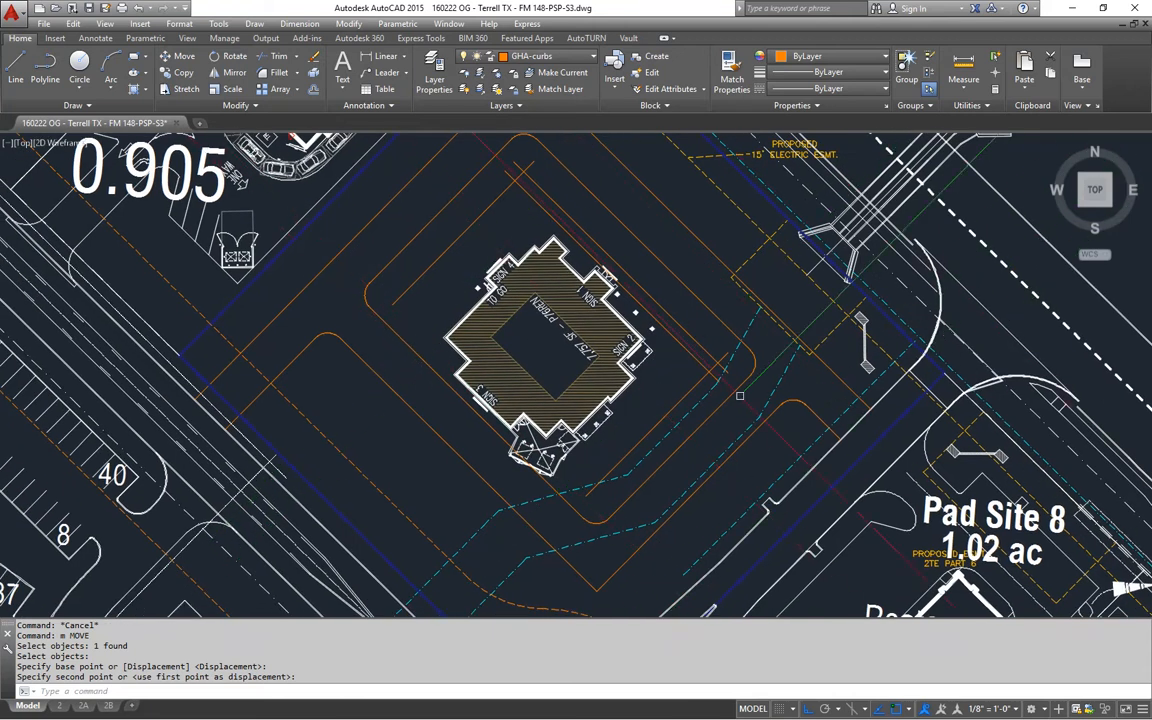
{"action": "middle_click_drag", "start_coordinate": [601, 341], "coordinate": [588, 378]}
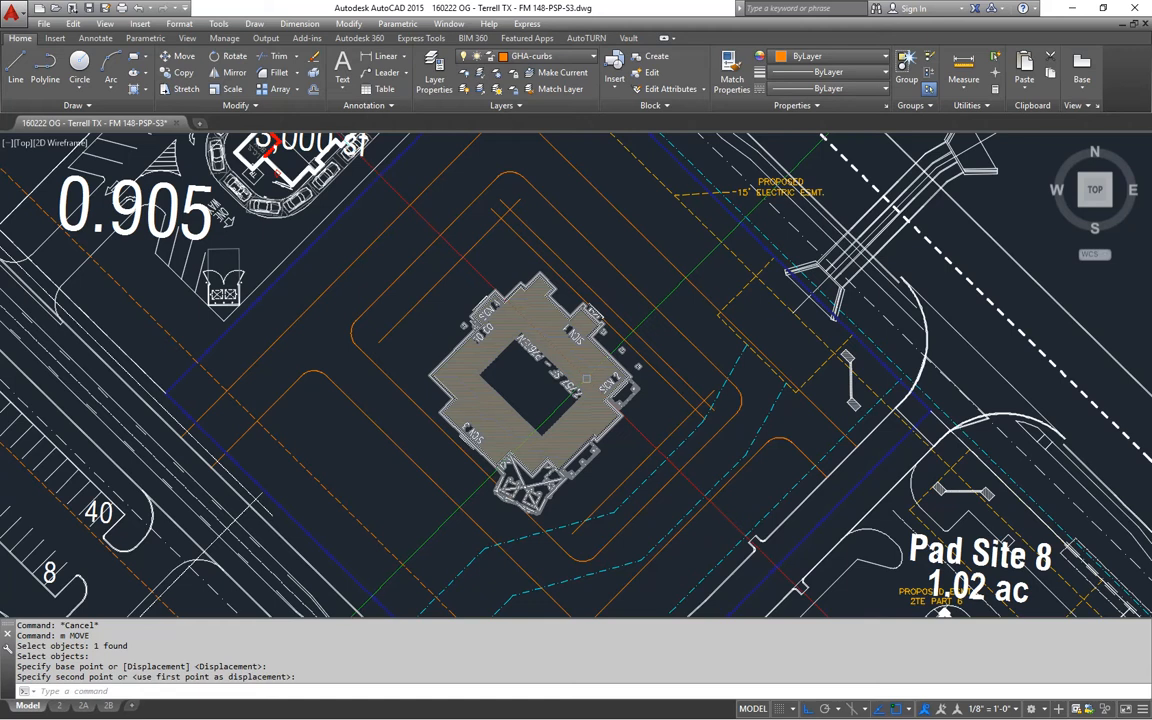
- Set the snap angle (SNAPANG) to 0
{"action": "key", "text": "Escape"}
{"action": "key", "text": "Escape"}
{"action": "type", "text": "sa"}
{"action": "key", "text": "Return"}
{"action": "type", "text": "0"}
{"action": "key", "text": "Return"}
{"action": "key", "text": "Escape"}
- Open the 7,757 SF building block for editing in the Block Editor
{"action": "double_click", "coordinate": [581, 415]}
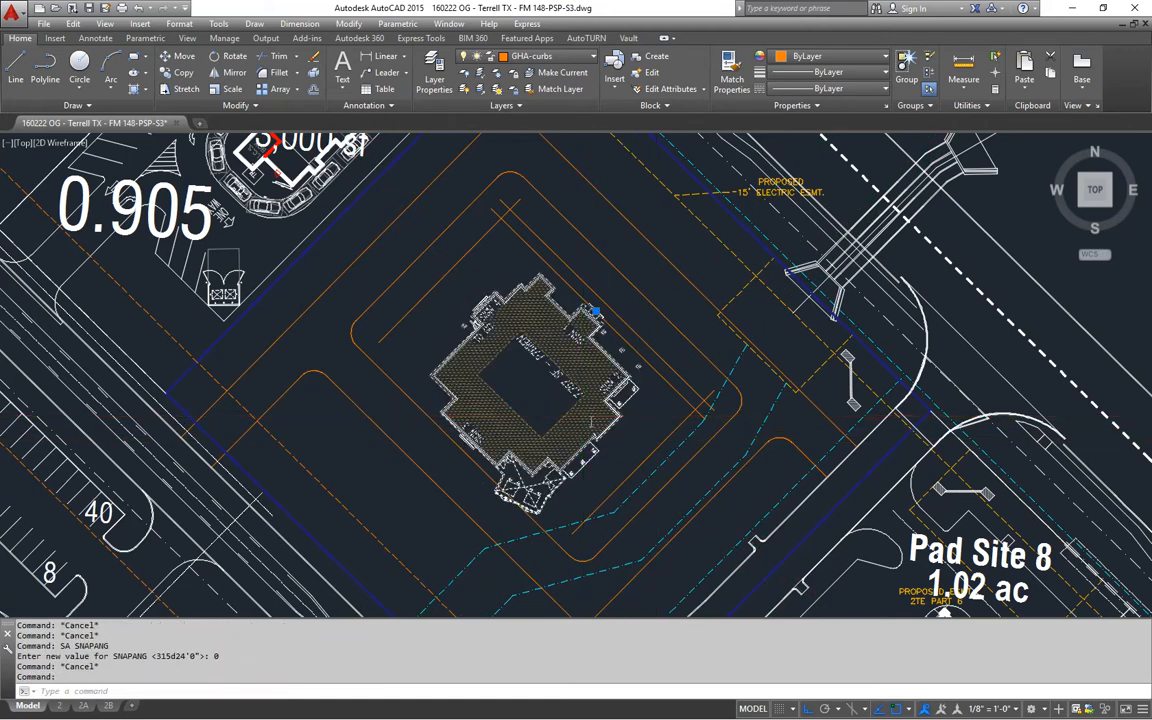
{"action": "left_click", "coordinate": [573, 460]}
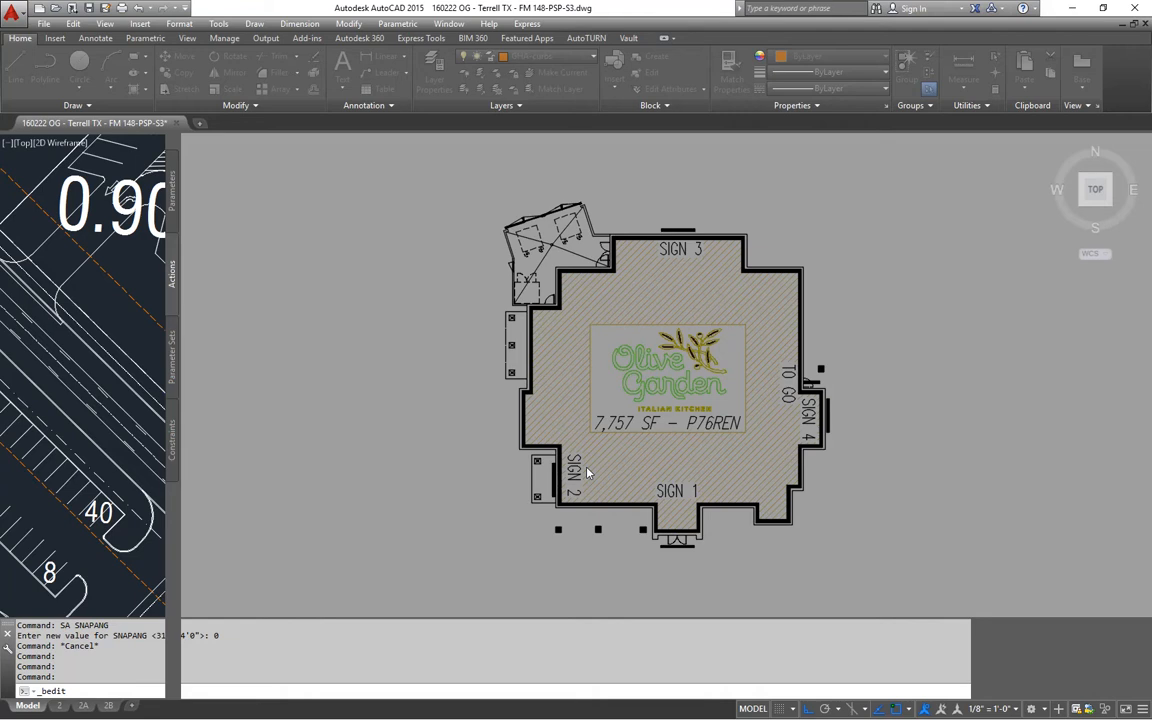
{"action": "scroll", "coordinate": [767, 455], "scroll_direction": "down", "scroll_amount": 2}
{"action": "middle_click_drag", "start_coordinate": [756, 422], "coordinate": [741, 411]}
{"action": "key", "text": "Escape"}
{"action": "key", "text": "Escape"}
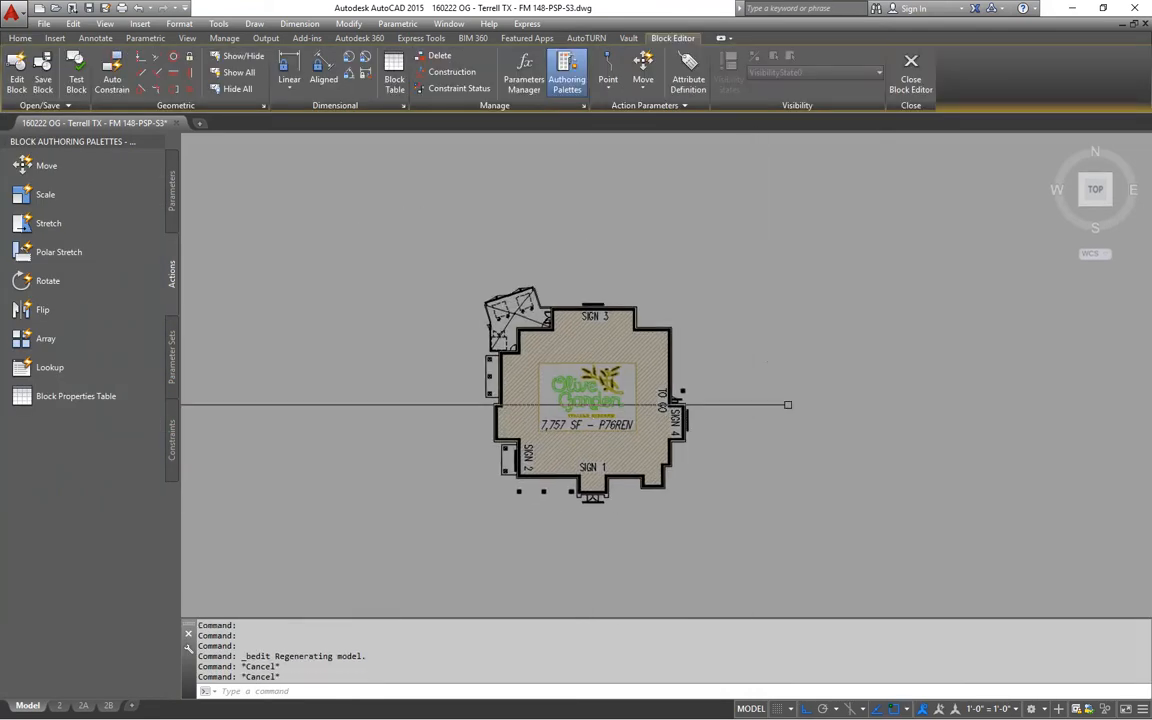
- Mirror the whole building plan about a vertical axis through the Sign 1 entrance, erasing the source objects
{"action": "type", "text": "mi"}
{"action": "key", "text": "Return"}
{"action": "left_click", "coordinate": [414, 217]}
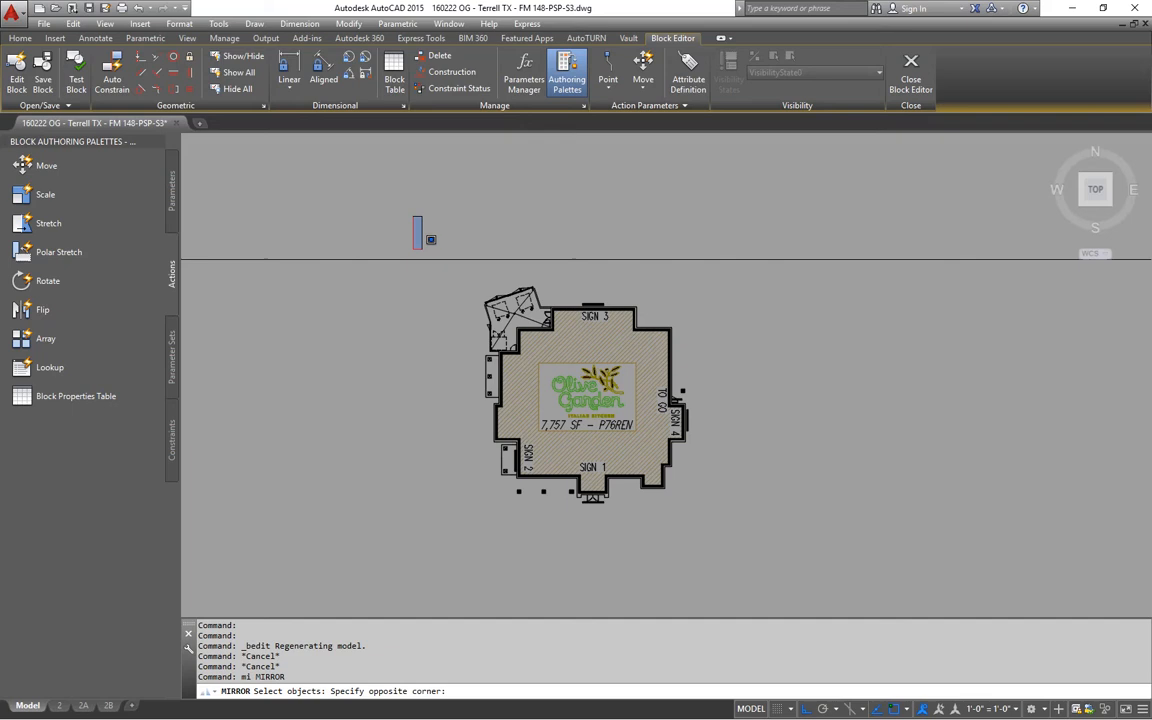
{"action": "left_click", "coordinate": [763, 563]}
{"action": "key", "text": "Return"}
{"action": "left_click", "coordinate": [594, 525]}
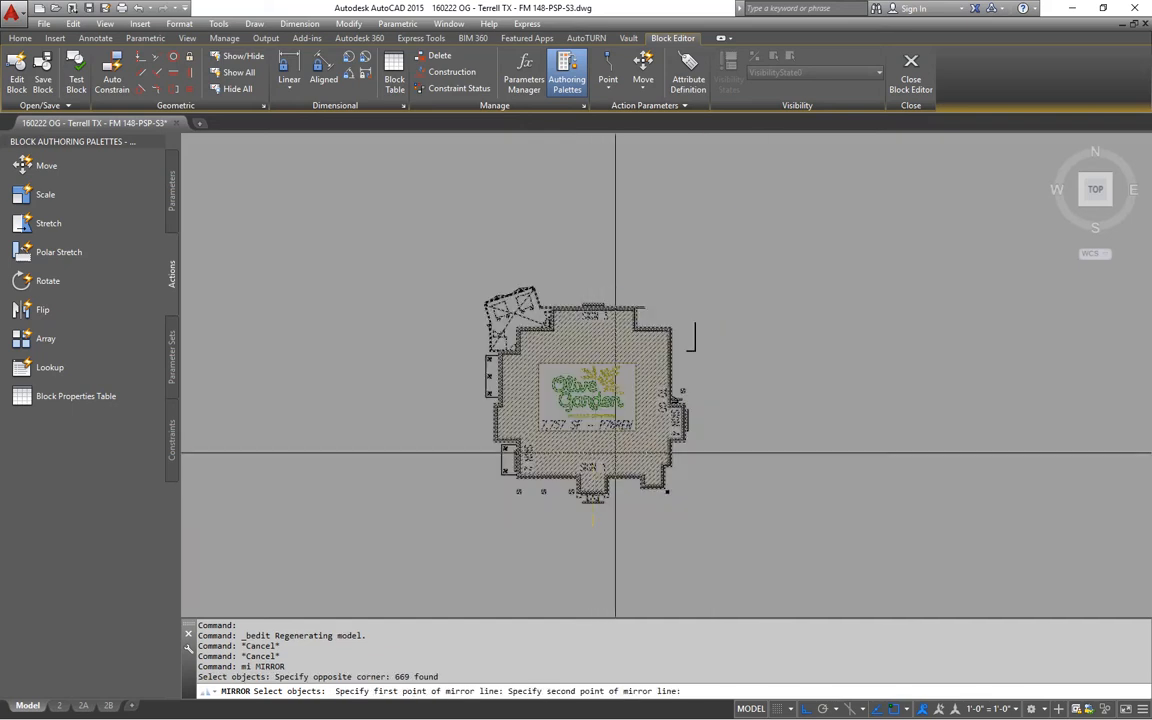
{"action": "left_click", "coordinate": [594, 214]}
{"action": "type", "text": "y"}
{"action": "key", "text": "Return"}
{"action": "key", "text": "Escape"}
- Mirror the reversed Olive Garden logo and its frame about a vertical axis through the frame's midpoint, erasing the source objects
{"action": "type", "text": "mi"}
{"action": "key", "text": "Return"}
{"action": "type", "text": "w"}
{"action": "key", "text": "Return"}
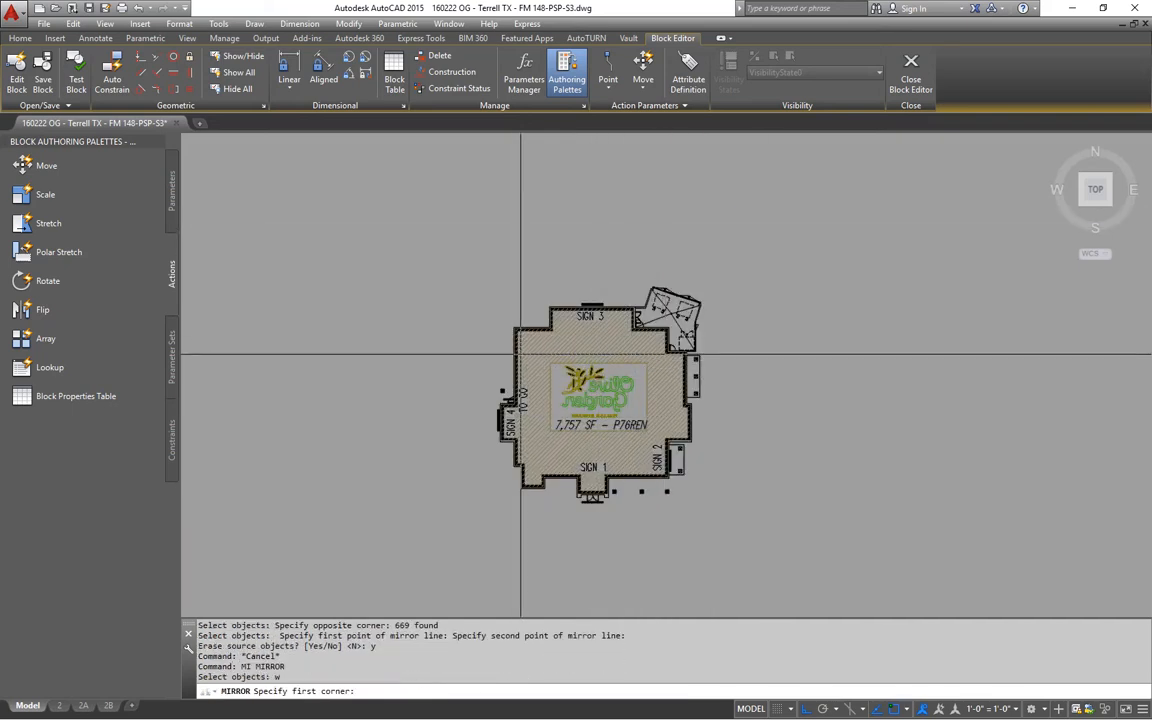
{"action": "left_click", "coordinate": [531, 352]}
{"action": "left_click", "coordinate": [661, 445]}
{"action": "scroll", "coordinate": [598, 374], "scroll_direction": "up", "scroll_amount": 8}
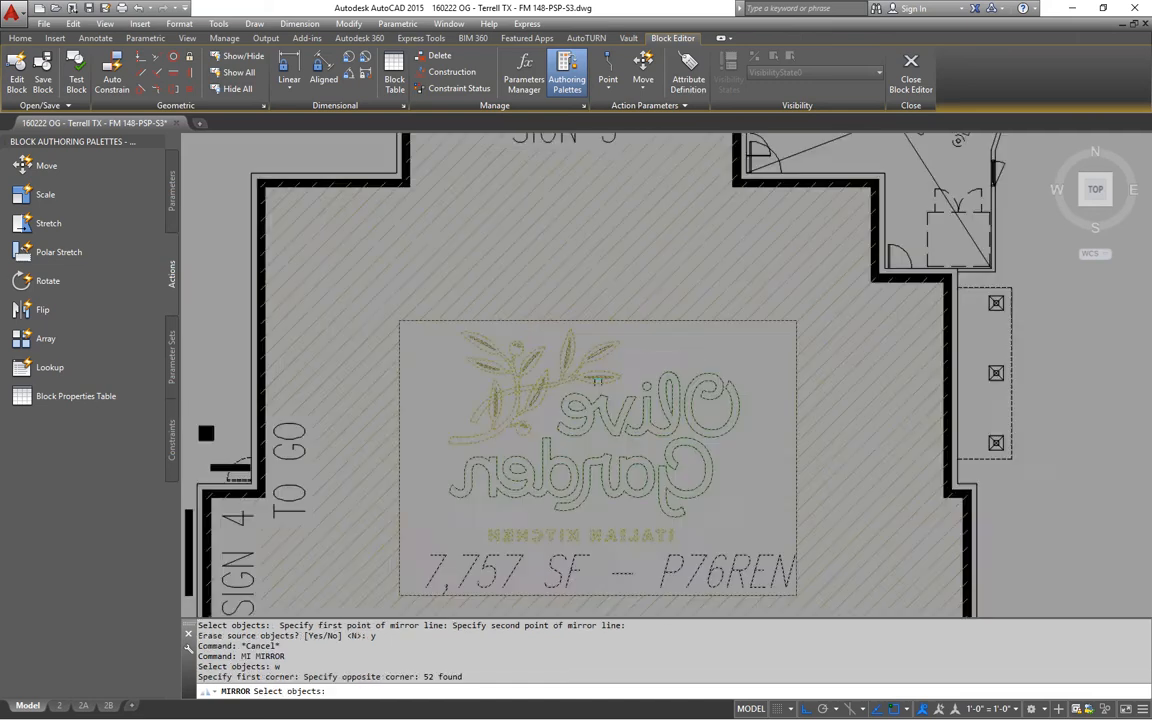
{"action": "key", "text": "Return"}
{"action": "left_click", "coordinate": [596, 285]}
{"action": "left_click", "coordinate": [596, 310]}
{"action": "type", "text": "y"}
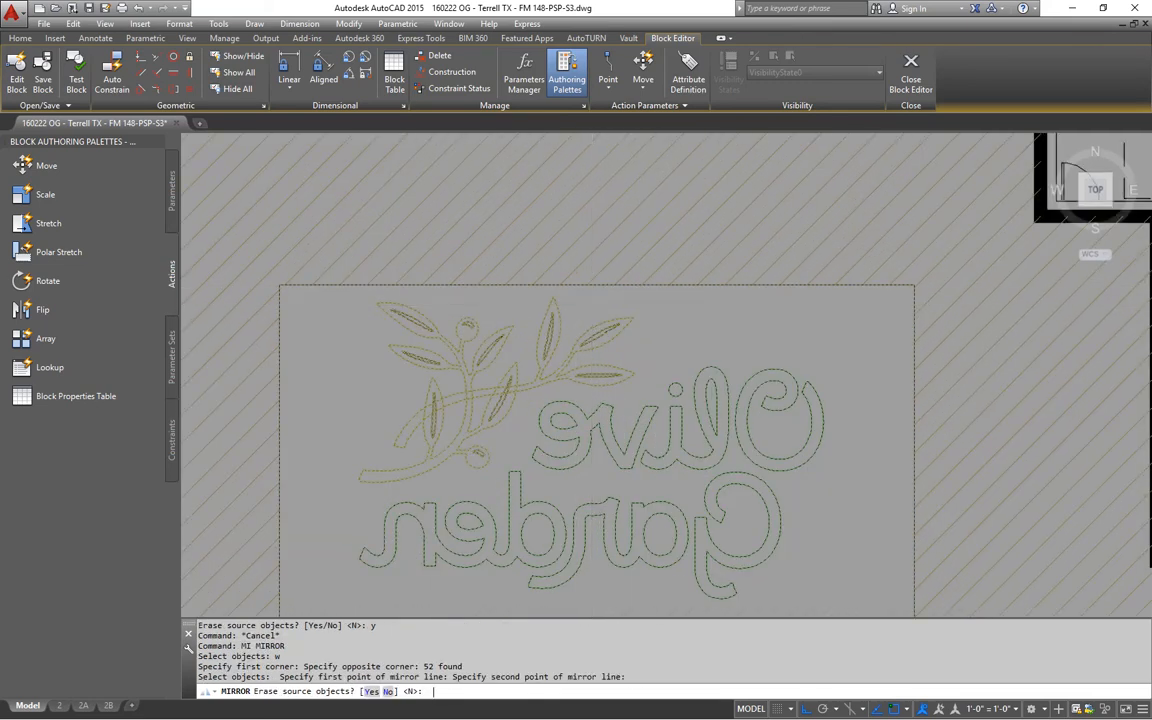
{"action": "key", "text": "Return"}
- Close the Block Editor and save the changes to the block OG P76 REN - 7757 SF - 01-19-16
{"action": "scroll", "coordinate": [595, 303], "scroll_direction": "down", "scroll_amount": 3}
{"action": "scroll", "coordinate": [580, 400], "scroll_direction": "down", "scroll_amount": 5}
{"action": "scroll", "coordinate": [583, 420], "scroll_direction": "up", "scroll_amount": 2}
{"action": "middle_click_drag", "start_coordinate": [583, 420], "coordinate": [614, 415]}
{"action": "left_click", "coordinate": [912, 80]}
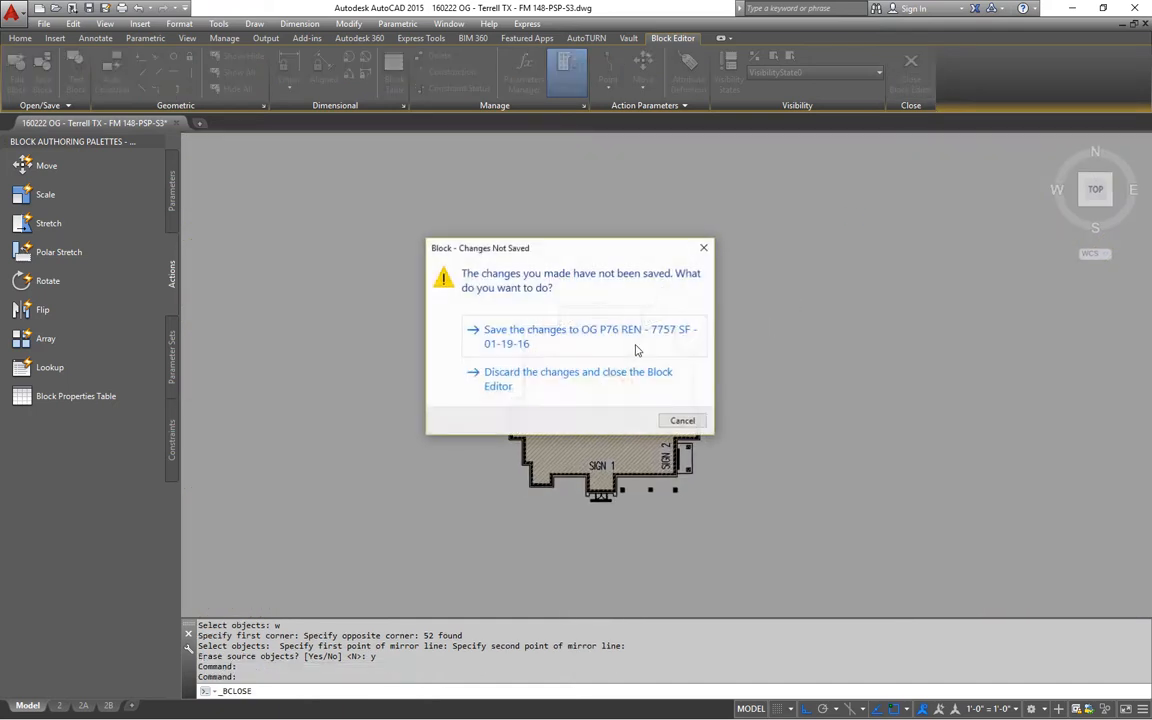
{"action": "left_click", "coordinate": [500, 332]}
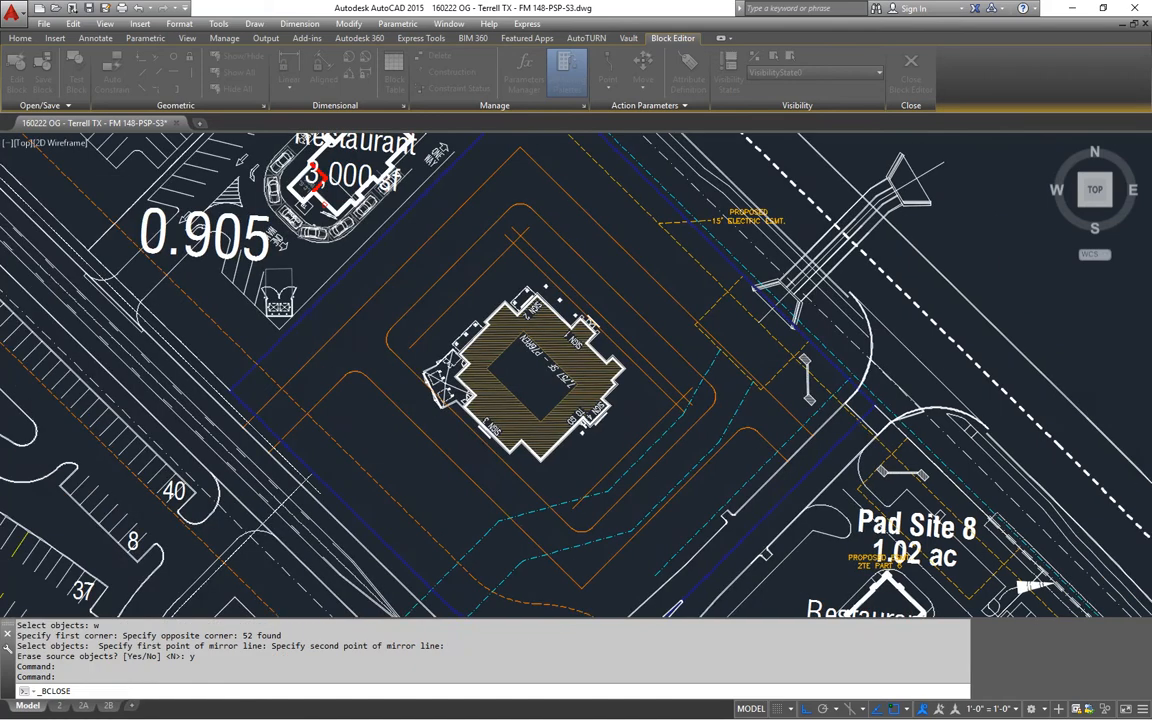
- Align the snap angle (SNAPANG) with the parking line northeast of the building by picking two points along it
{"action": "mouse_move", "coordinate": [621, 462]}
{"action": "middle_mouse_down"}
{"action": "mouse_move", "coordinate": [629, 497]}
{"action": "mouse_move", "coordinate": [640, 497]}
{"action": "middle_mouse_up"}
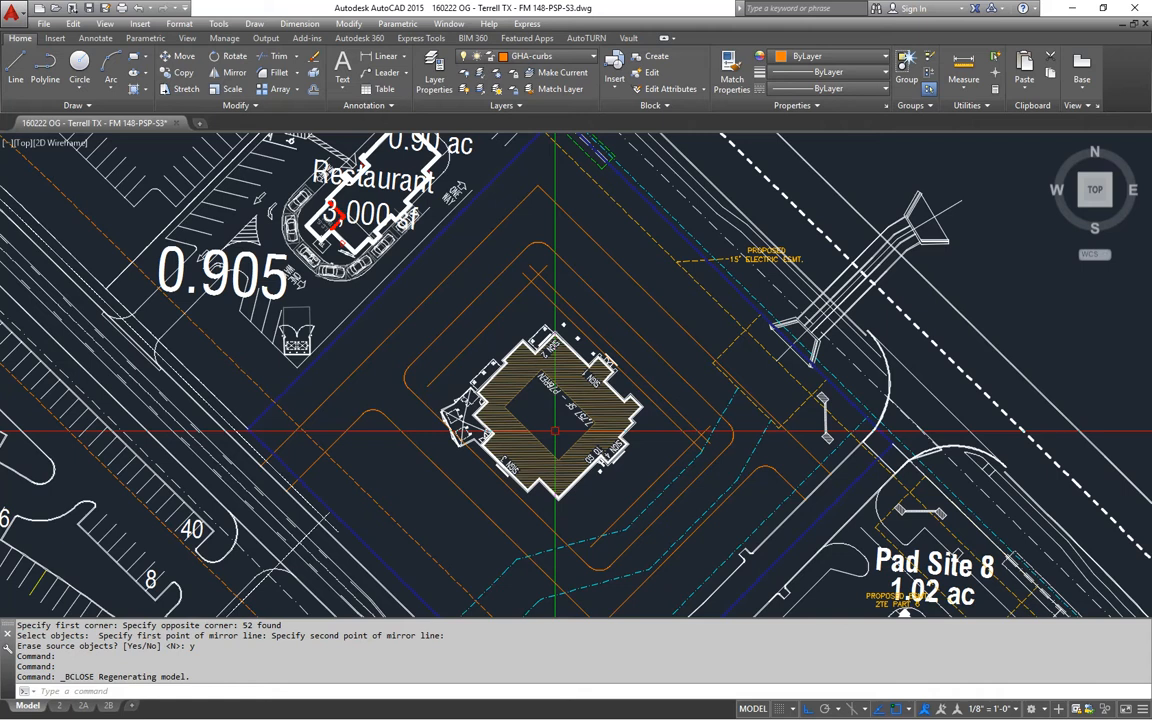
{"action": "scroll", "coordinate": [568, 411], "scroll_direction": "up", "scroll_amount": 4}
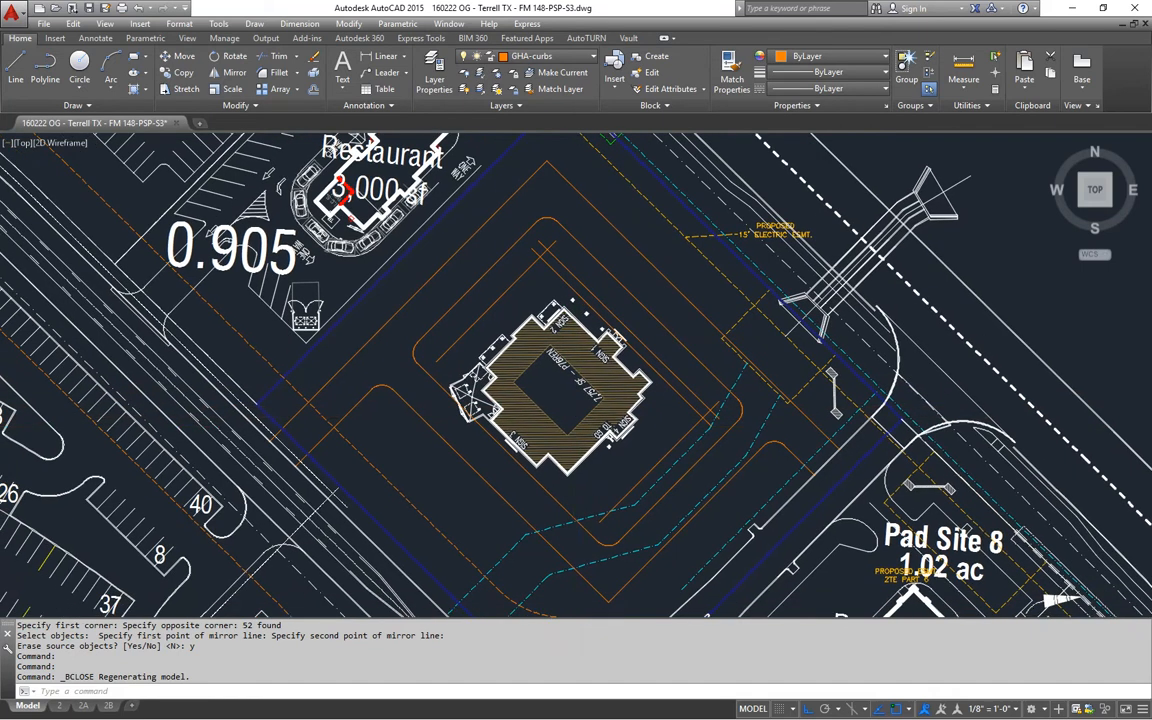
{"action": "key", "text": "Escape"}
{"action": "key", "text": "Escape"}
{"action": "middle_click_drag", "start_coordinate": [498, 196], "coordinate": [488, 253]}
{"action": "type", "text": "sa"}
{"action": "key", "text": "Return"}
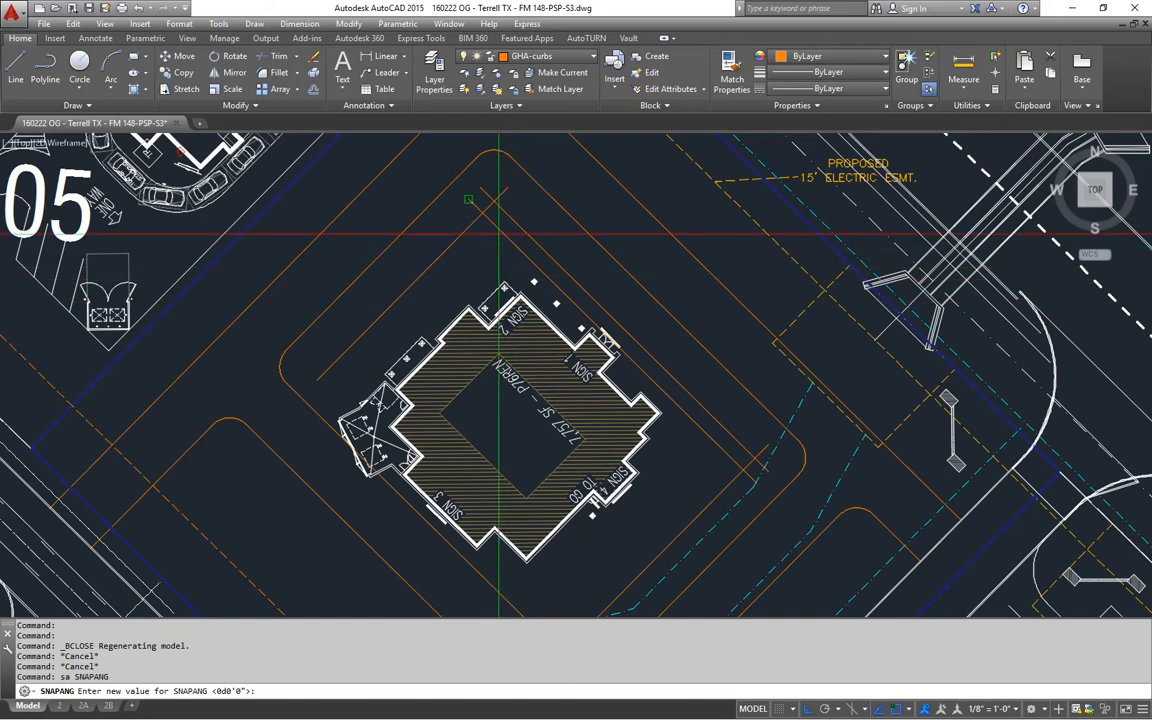
{"action": "left_click", "coordinate": [498, 199]}
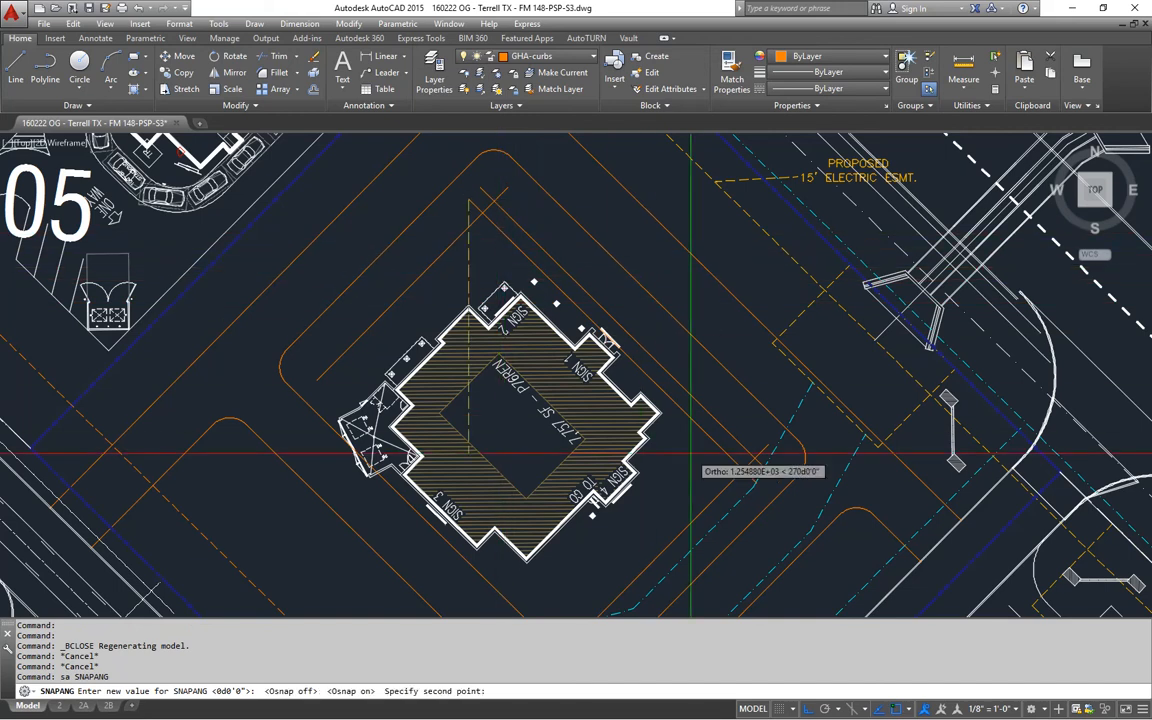
{"action": "mouse_move", "coordinate": [694, 454]}
{"action": "middle_mouse_down"}
{"action": "mouse_move", "coordinate": [751, 373]}
{"action": "mouse_move", "coordinate": [681, 409]}
{"action": "middle_mouse_up"}
{"action": "key", "text": "Escape"}
{"action": "key", "text": "Escape"}
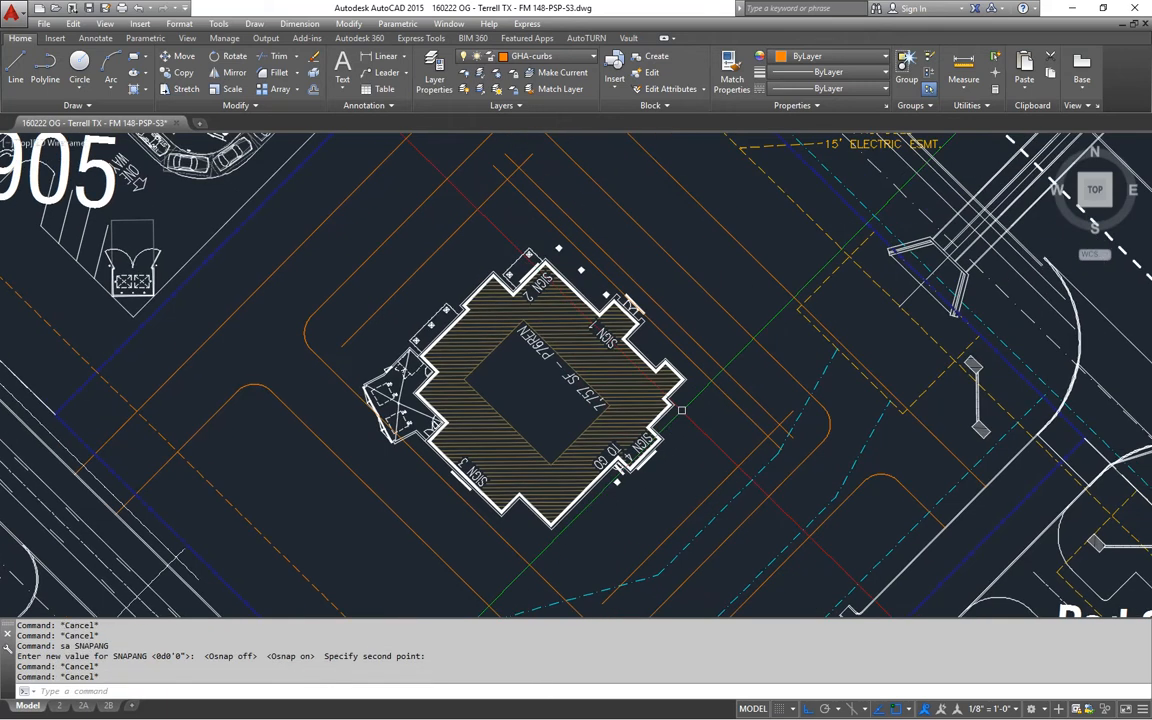
- Adjust the building's position slightly relative to the parking line beside its Sign 1 entrance
{"action": "scroll", "coordinate": [628, 305], "scroll_direction": "up", "scroll_amount": 6}
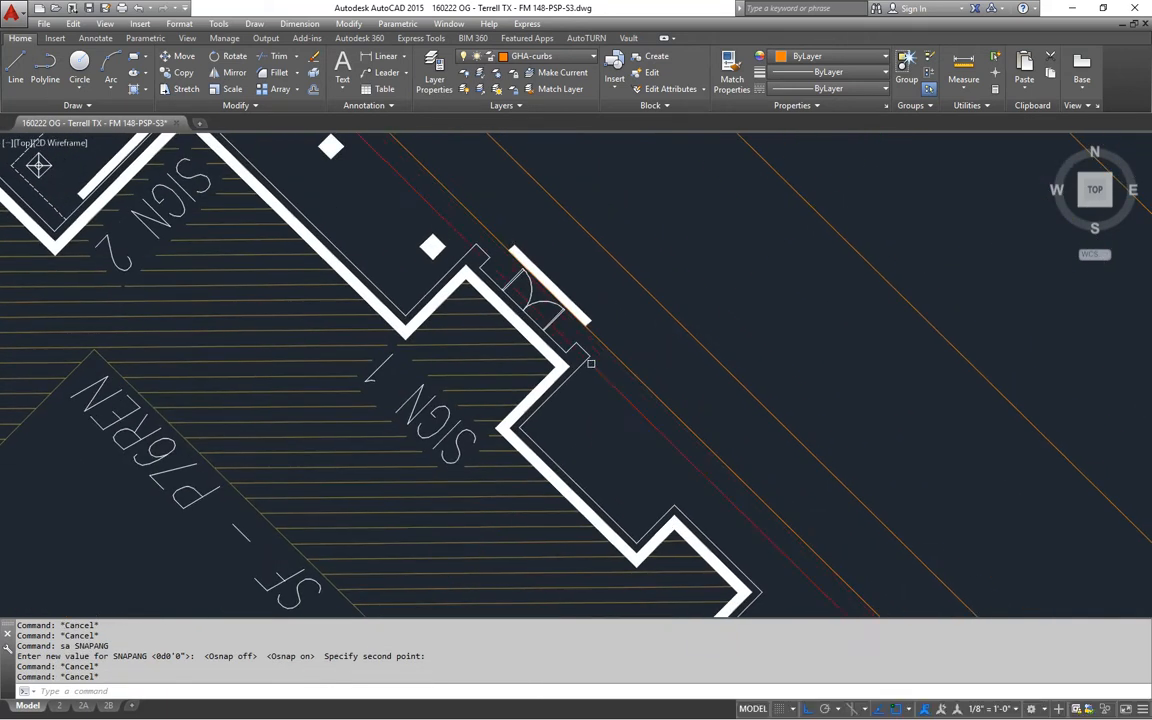
{"action": "type", "text": "m"}
{"action": "key", "text": "Return"}
{"action": "left_click", "coordinate": [600, 367]}
{"action": "scroll", "coordinate": [600, 367], "scroll_direction": "up", "scroll_amount": 3}
{"action": "key", "text": "Return"}
{"action": "left_click", "coordinate": [625, 364]}
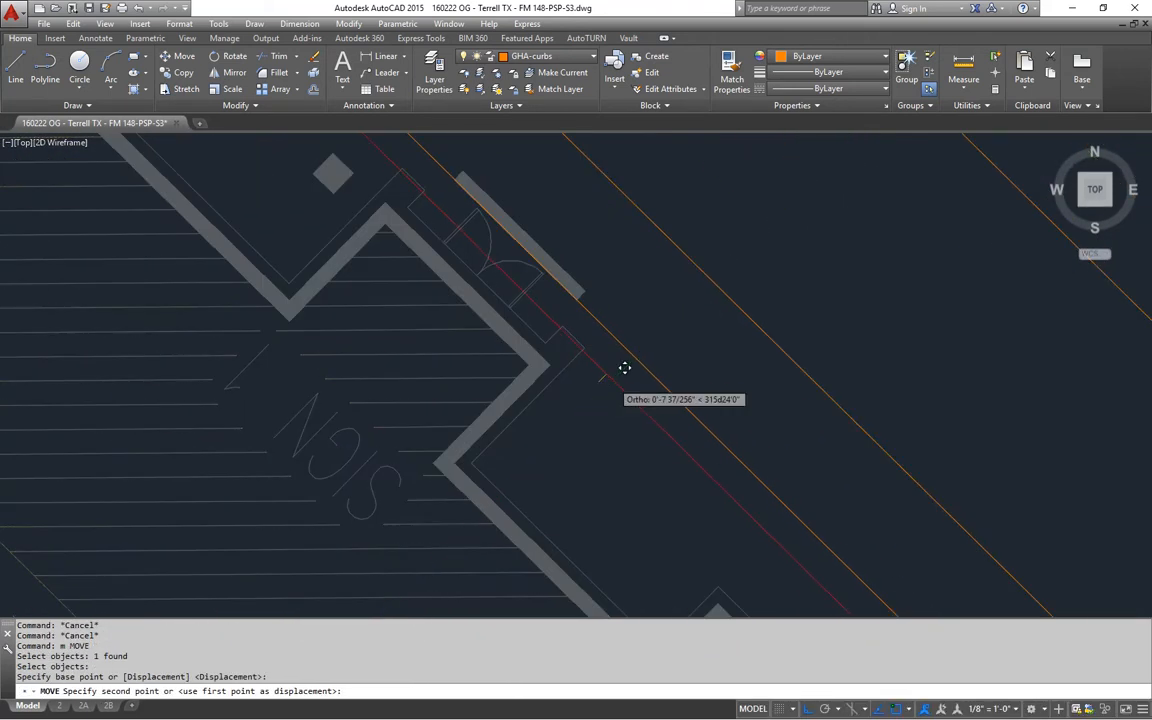
{"action": "middle_click_drag", "start_coordinate": [583, 438], "coordinate": [635, 375]}
{"action": "scroll", "coordinate": [635, 373], "scroll_direction": "down", "scroll_amount": 6}
{"action": "middle_click_drag", "start_coordinate": [566, 442], "coordinate": [663, 340]}
{"action": "mouse_move", "coordinate": [433, 462]}
{"action": "middle_mouse_down"}
{"action": "mouse_move", "coordinate": [500, 395]}
{"action": "mouse_move", "coordinate": [391, 426]}
{"action": "middle_mouse_up"}
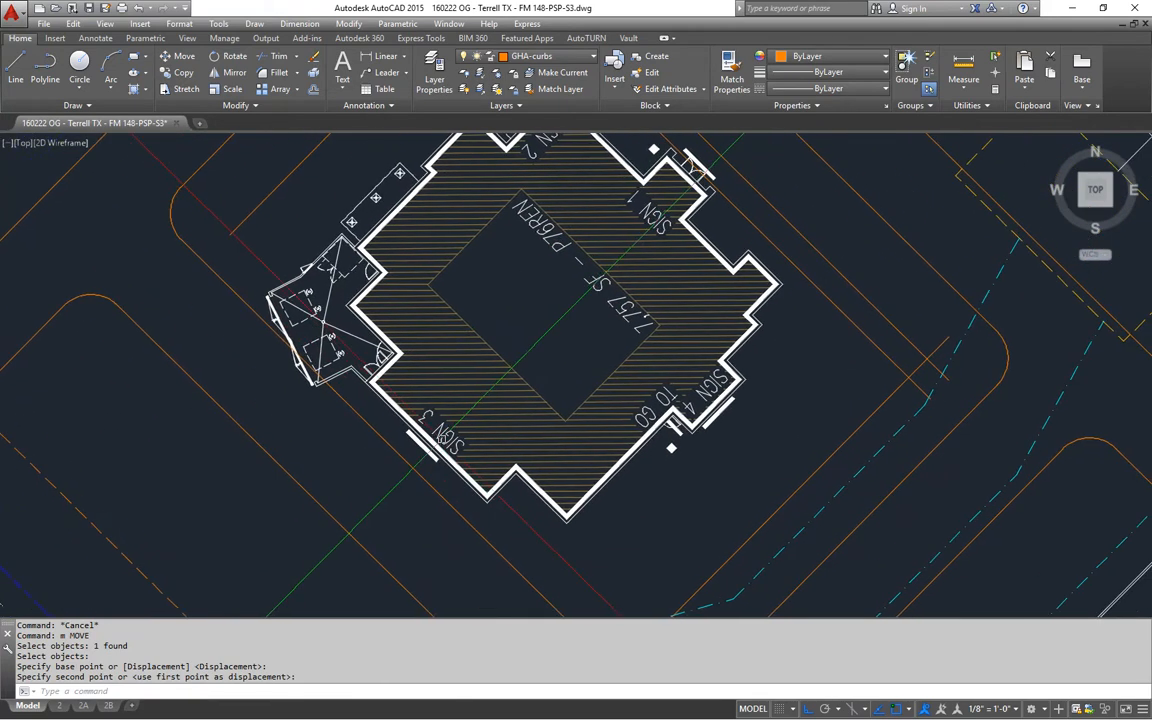
- Shift the building slightly southeast, parallel to the northeast parking line
{"action": "scroll", "coordinate": [447, 460], "scroll_direction": "down", "scroll_amount": 3}
{"action": "middle_click_drag", "start_coordinate": [461, 470], "coordinate": [483, 463]}
{"action": "type", "text": "m"}
{"action": "key", "text": "Return"}
{"action": "left_click", "coordinate": [548, 390]}
{"action": "key", "text": "Return"}
{"action": "left_click", "coordinate": [611, 455]}
{"action": "left_click", "coordinate": [622, 466]}
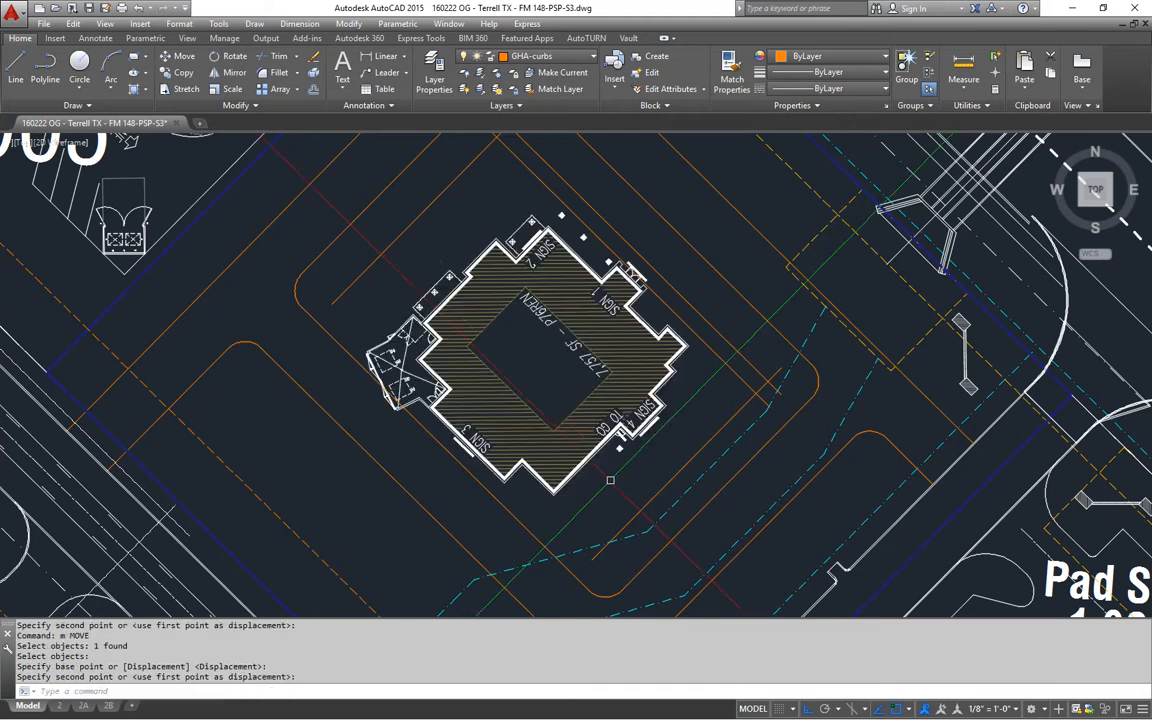
- Erase the inner of the two closely spaced parking lines northeast of the building
{"action": "middle_click_drag", "start_coordinate": [694, 428], "coordinate": [645, 432]}
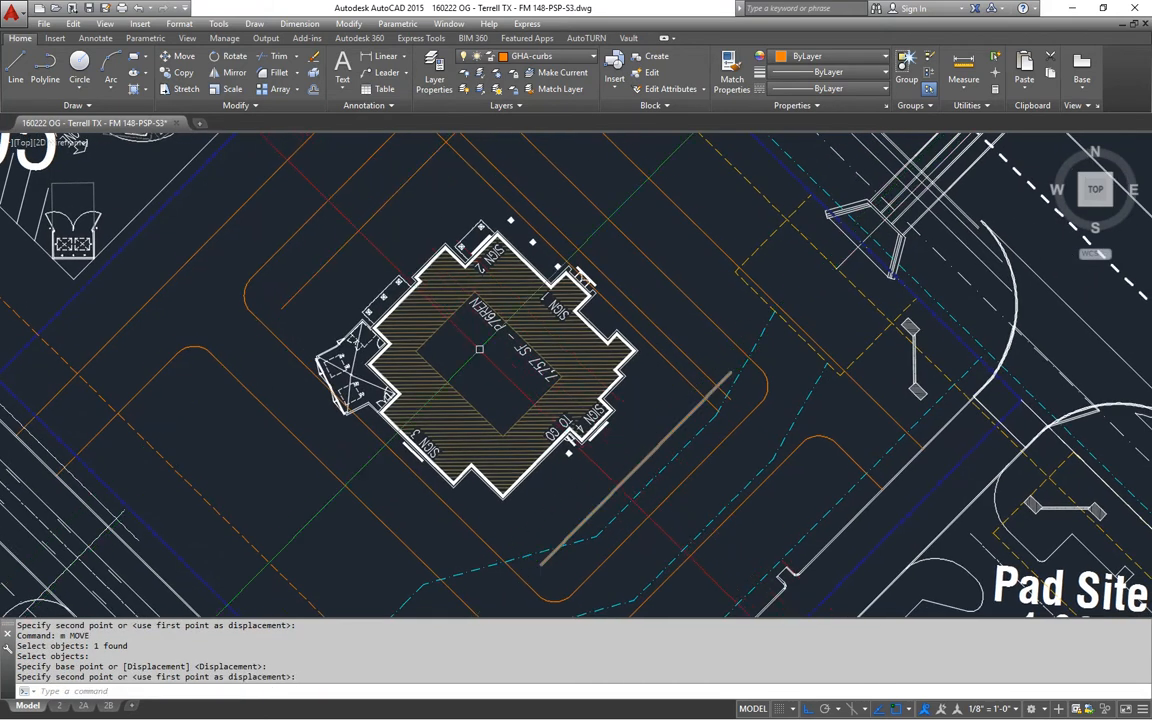
{"action": "middle_click_drag", "start_coordinate": [660, 354], "coordinate": [611, 358]}
{"action": "left_click", "coordinate": [609, 364]}
{"action": "type", "text": "e"}
{"action": "key", "text": "Return"}
{"action": "scroll", "coordinate": [573, 392], "scroll_direction": "down", "scroll_amount": 2}
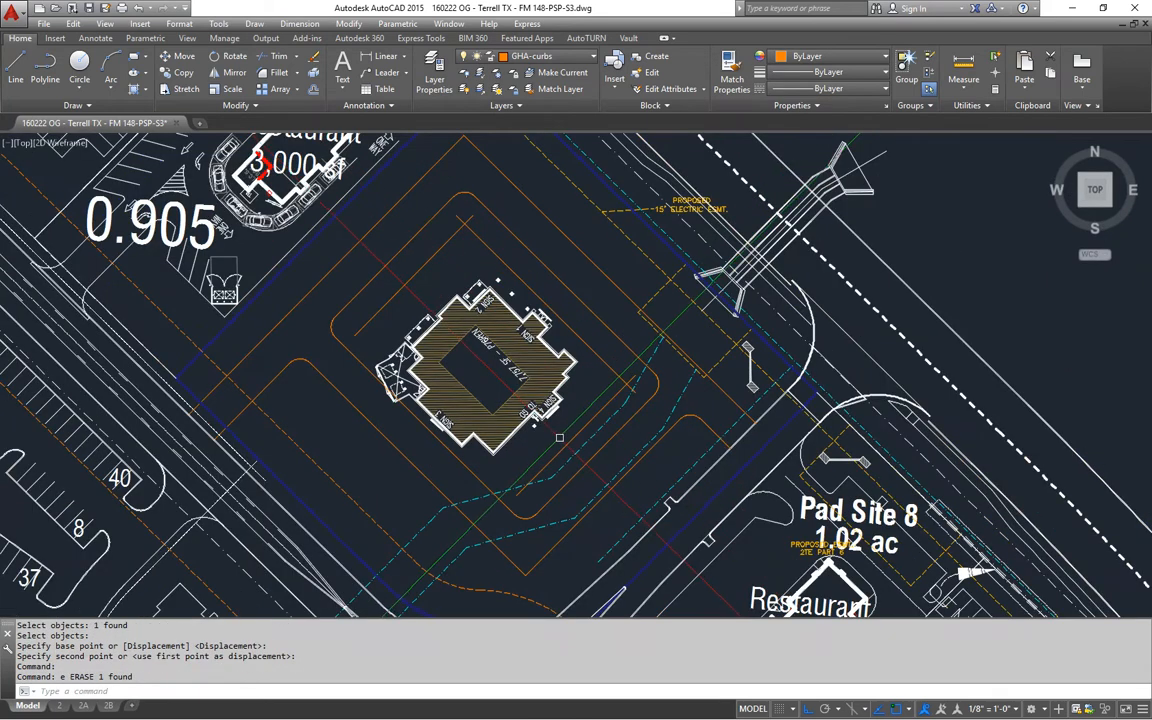
{"action": "scroll", "coordinate": [559, 437], "scroll_direction": "up", "scroll_amount": 3}
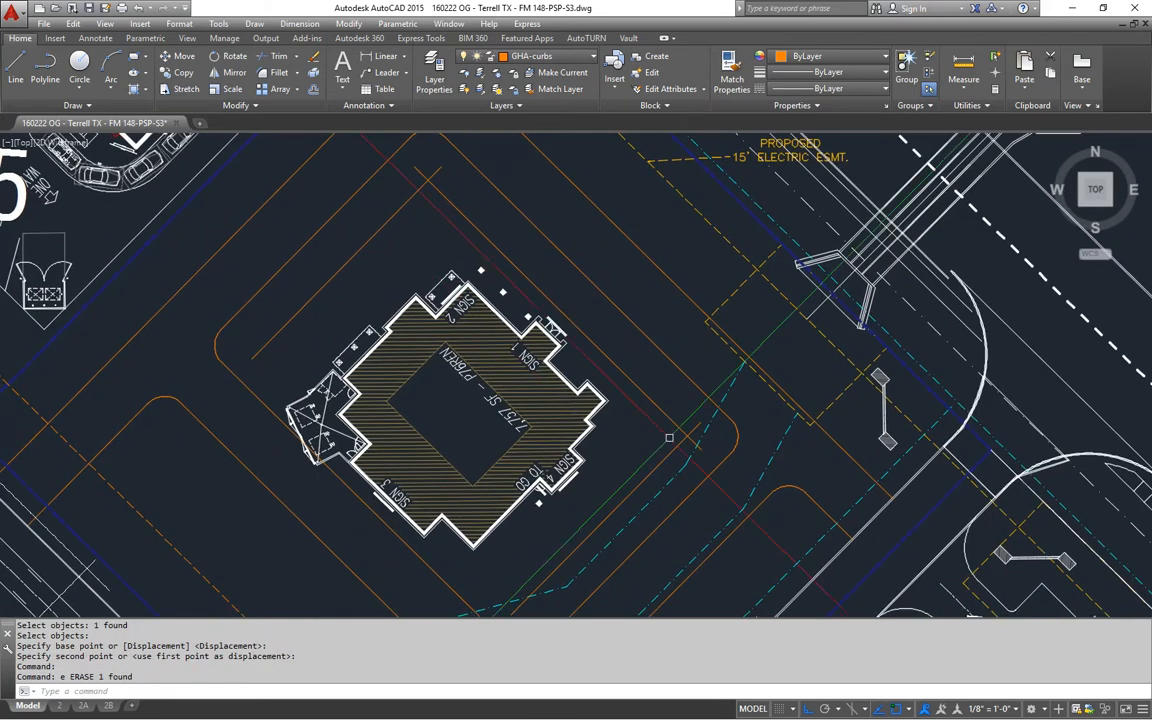
{"action": "middle_click_drag", "start_coordinate": [513, 283], "coordinate": [536, 346]}
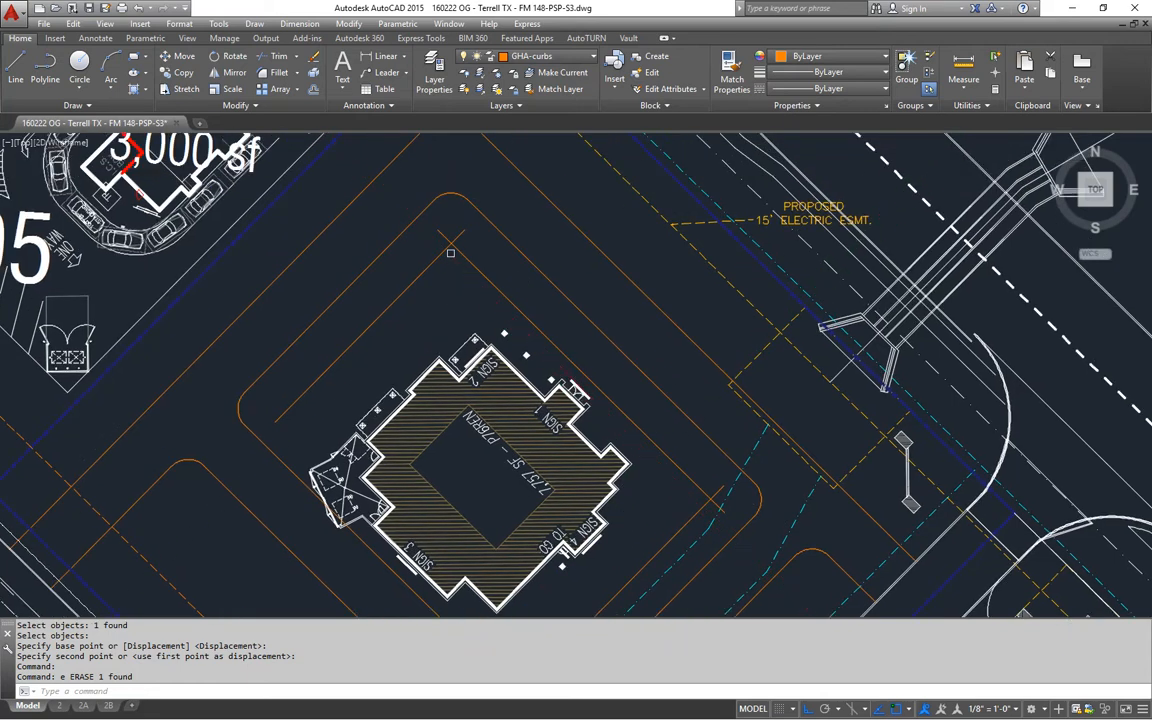
{"action": "scroll", "coordinate": [430, 234], "scroll_direction": "up", "scroll_amount": 4}
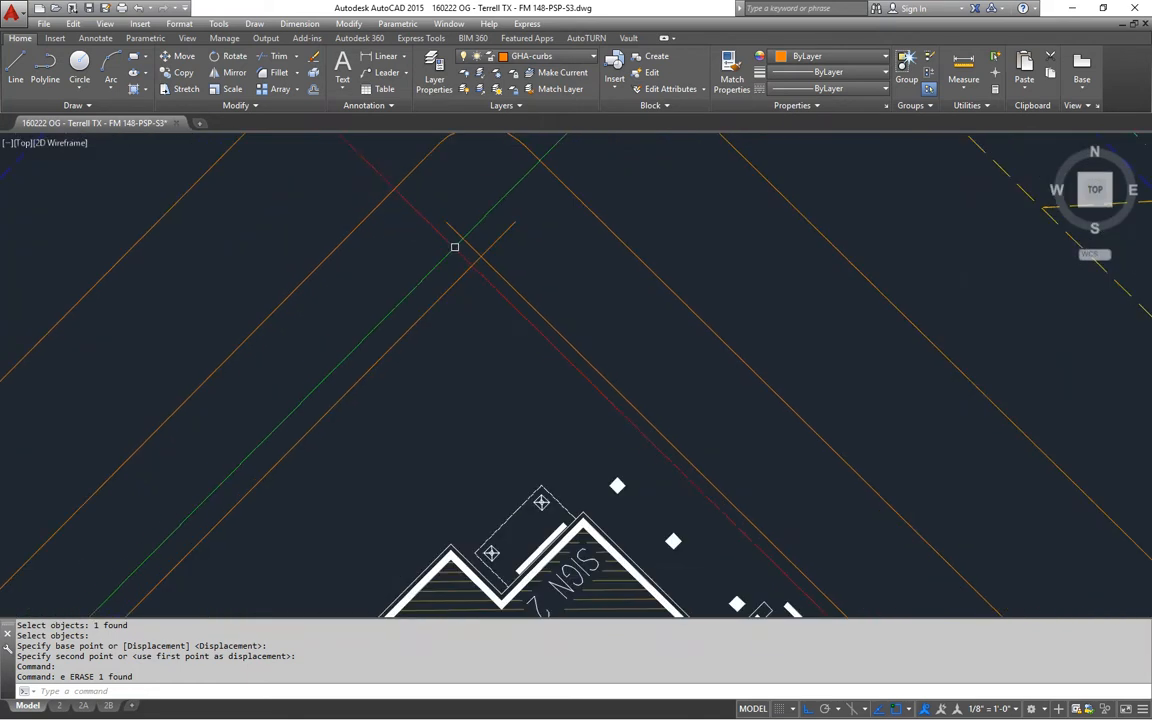
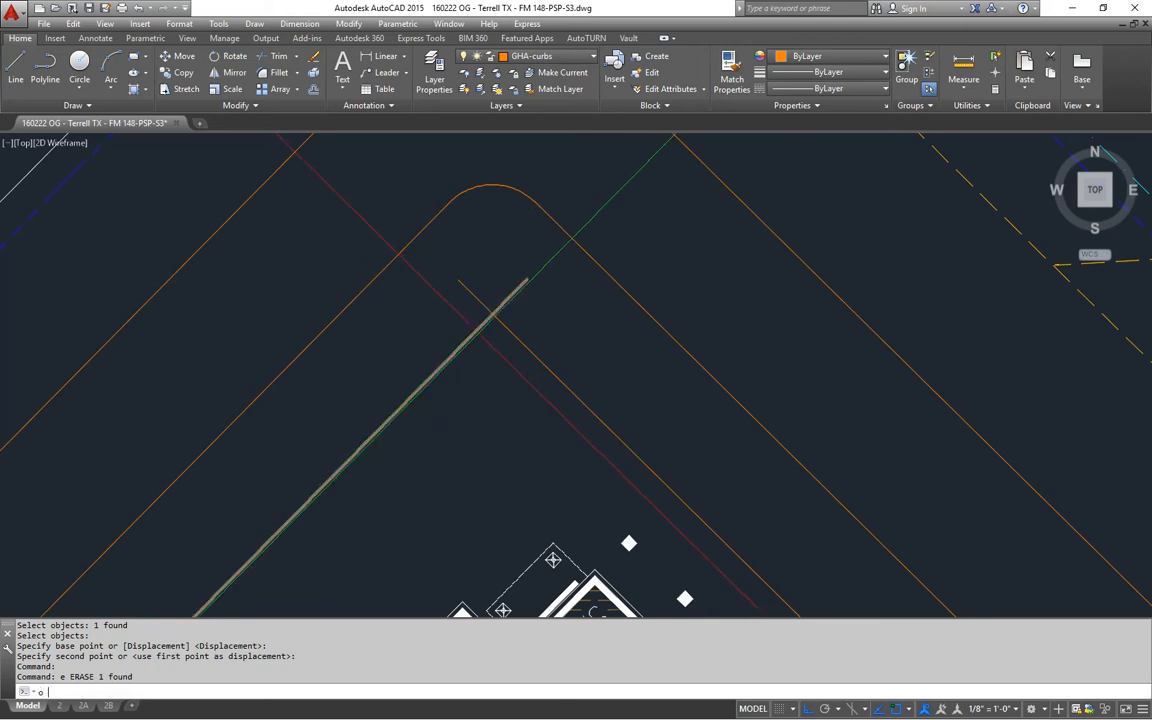
{"action": "key", "text": "Return"}
{"action": "type", "text": "6"}
{"action": "key", "text": "Return"}
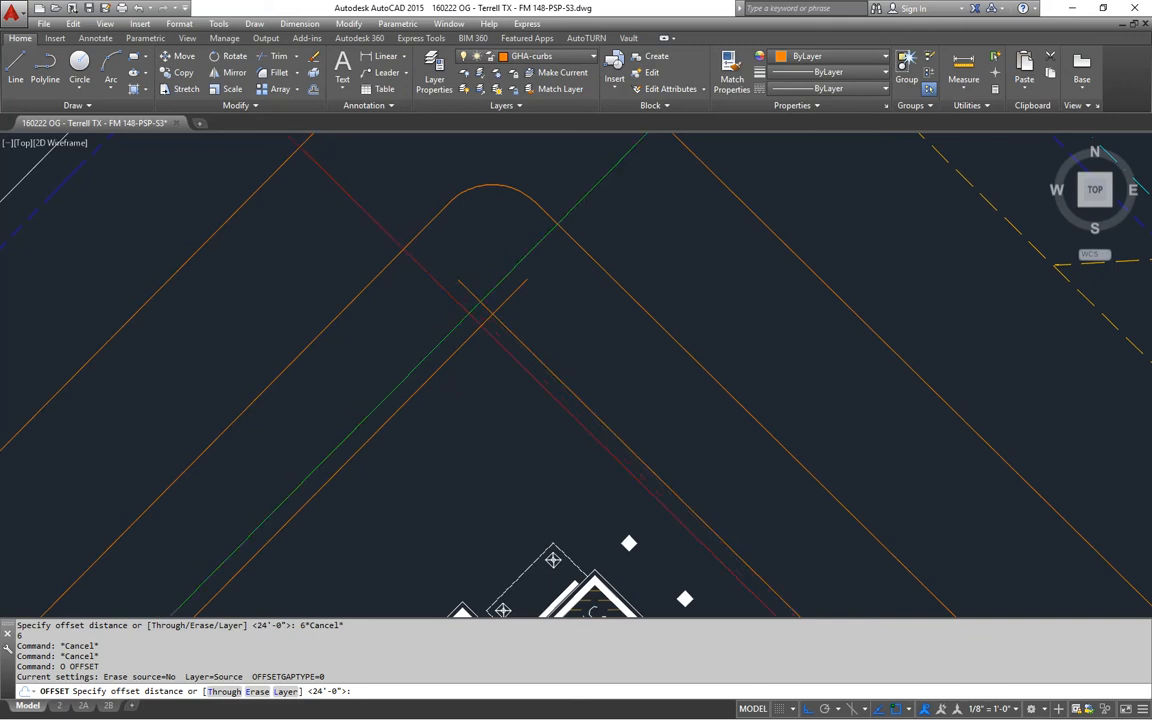
{"action": "key", "text": "Escape"}
{"action": "key", "text": "Escape"}
{"action": "middle_click_drag", "start_coordinate": [468, 314], "coordinate": [470, 322]}
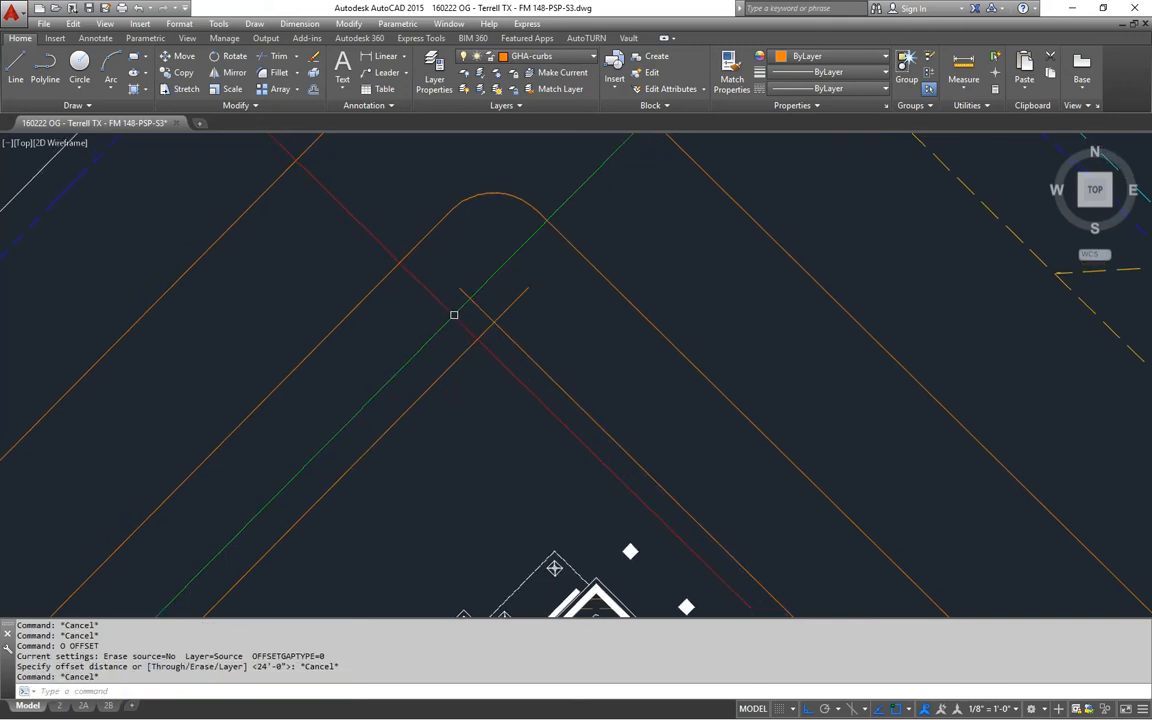
- Offset the northeast parking line 8' toward the building
{"action": "middle_click_drag", "start_coordinate": [463, 326], "coordinate": [473, 330]}
{"action": "type", "text": "o"}
{"action": "key", "text": "Return"}
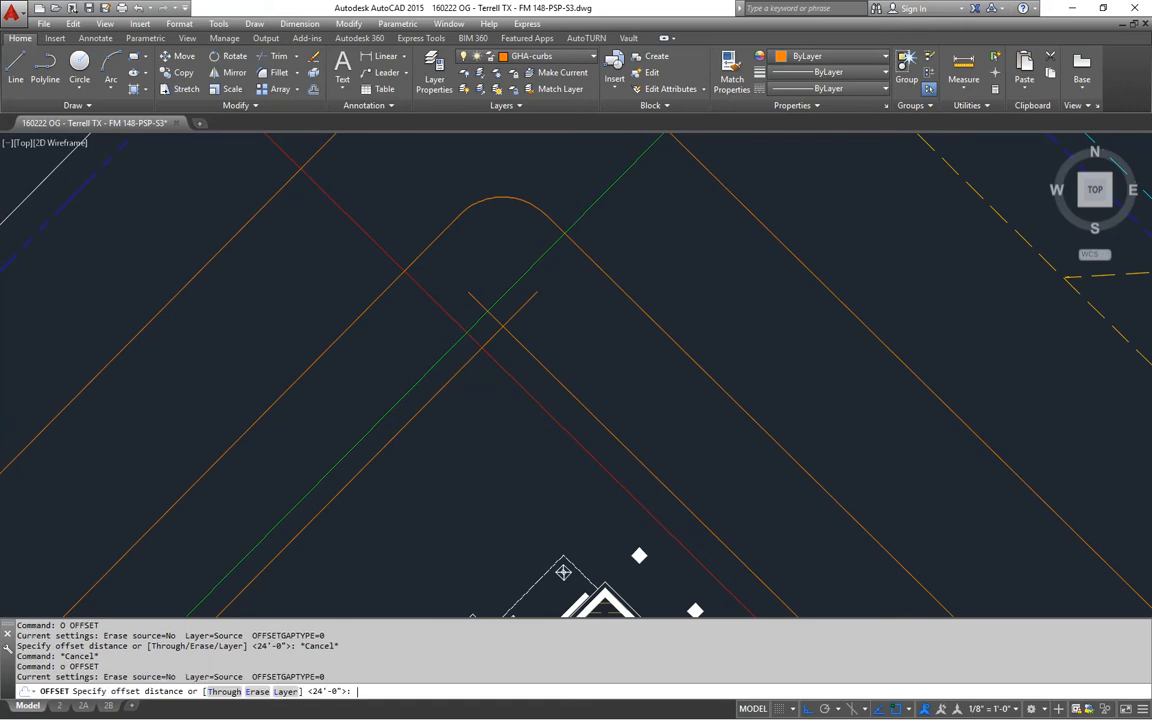
{"action": "type", "text": "8'"}
{"action": "key", "text": "Return"}
{"action": "left_click", "coordinate": [478, 302]}
{"action": "left_click", "coordinate": [452, 330]}
{"action": "key", "text": "Escape"}
- Trim the upper end of the northwest parking line back to the 8' offset line
{"action": "type", "text": "t"}
{"action": "key", "text": "Return"}
{"action": "left_click", "coordinate": [471, 363]}
{"action": "key", "text": "Return"}
{"action": "left_click", "coordinate": [476, 353]}
{"action": "key", "text": "Escape"}
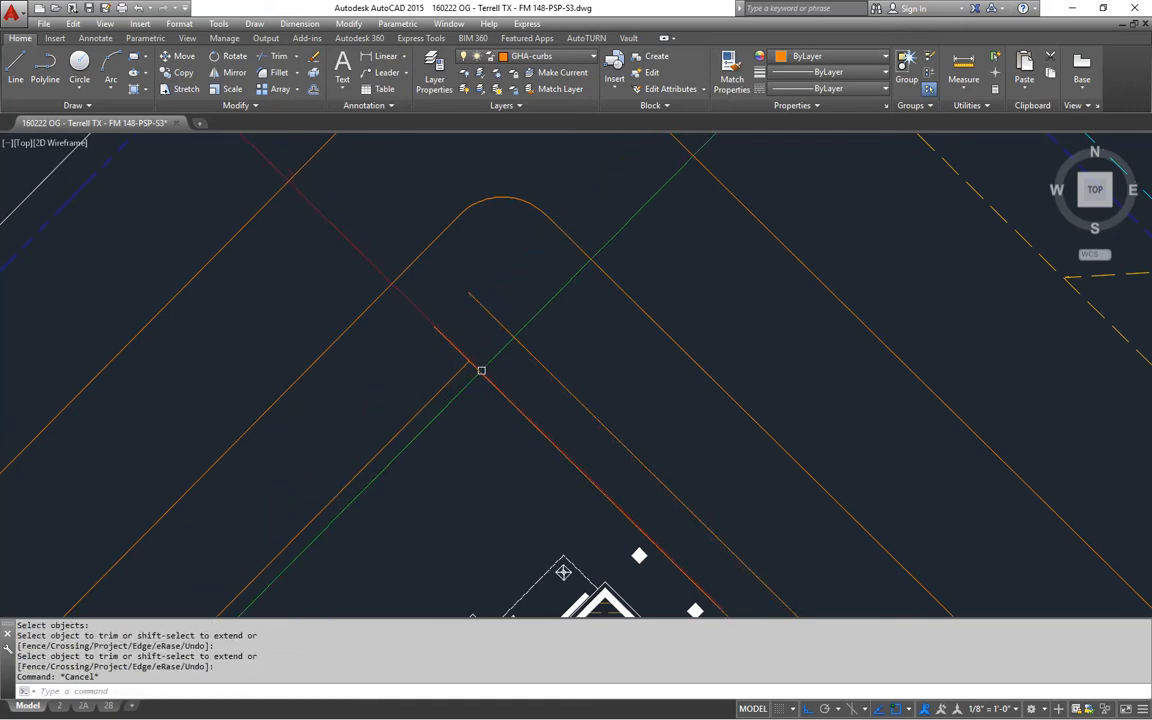
{"action": "left_click", "coordinate": [482, 371]}
{"action": "key", "text": "Escape"}
{"action": "scroll", "coordinate": [560, 380], "scroll_direction": "down", "scroll_amount": 6}
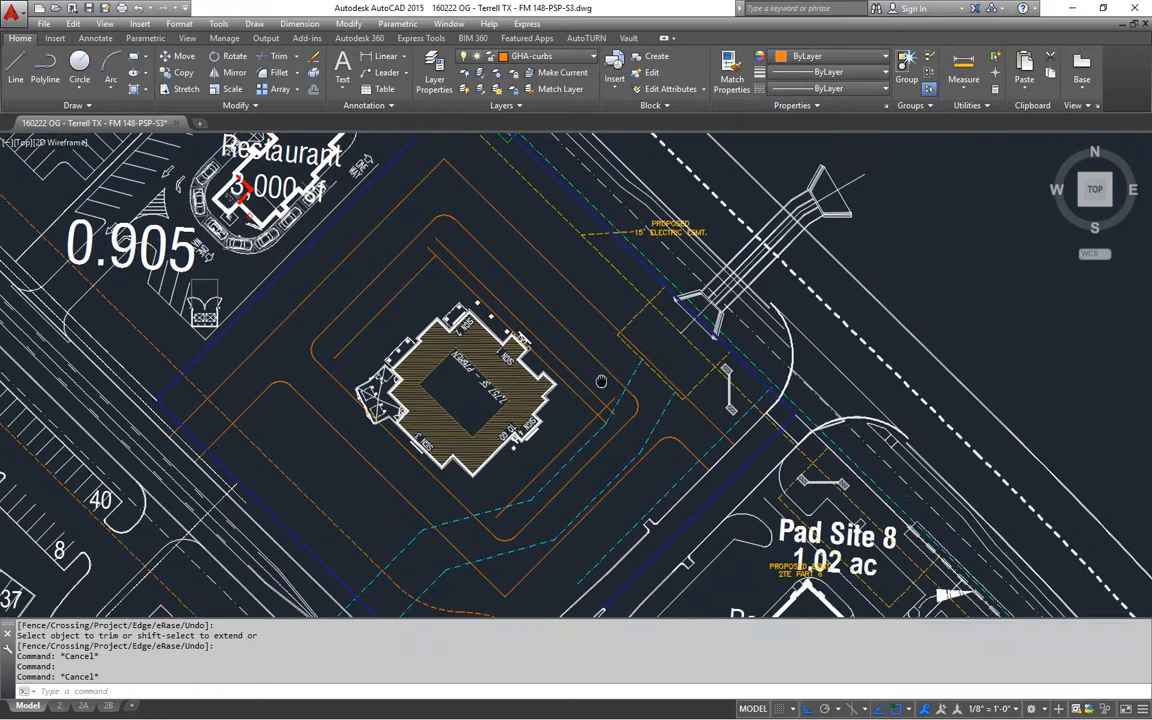
- Trim the upper end of the southeast parking line back to the 8' offset line and erase that offset line
{"action": "scroll", "coordinate": [598, 388], "scroll_direction": "up", "scroll_amount": 5}
{"action": "type", "text": "t"}
{"action": "key", "text": "Return"}
{"action": "left_click", "coordinate": [527, 388]}
{"action": "key", "text": "Return"}
{"action": "left_click", "coordinate": [556, 393]}
{"action": "key", "text": "Escape"}
{"action": "left_click", "coordinate": [527, 391]}
{"action": "type", "text": "e"}
{"action": "key", "text": "Return"}
{"action": "scroll", "coordinate": [607, 285], "scroll_direction": "down", "scroll_amount": 5}
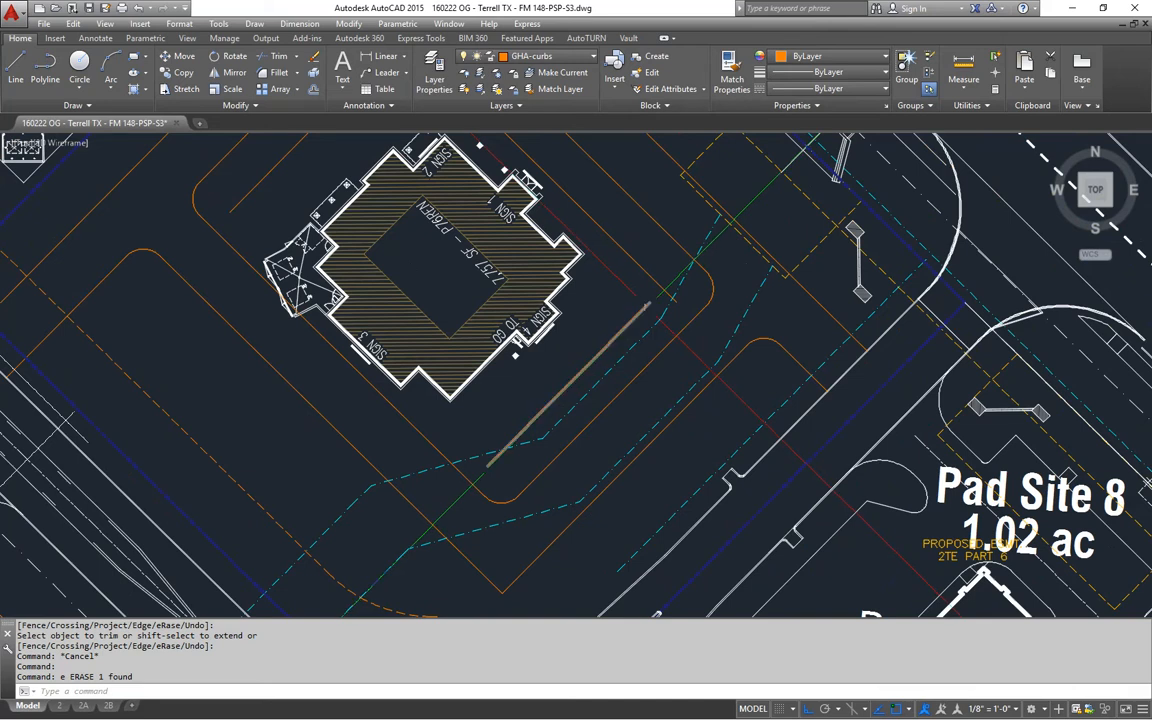
- Open the 7,757 SF building block for in-place reference editing (REFEDIT)
{"action": "middle_click_drag", "start_coordinate": [608, 364], "coordinate": [680, 527]}
{"action": "scroll", "coordinate": [421, 278], "scroll_direction": "down", "scroll_amount": 2}
{"action": "scroll", "coordinate": [365, 357], "scroll_direction": "up", "scroll_amount": 2}
{"action": "mouse_move", "coordinate": [365, 357]}
{"action": "middle_mouse_down"}
{"action": "mouse_move", "coordinate": [361, 332]}
{"action": "mouse_move", "coordinate": [418, 377]}
{"action": "mouse_move", "coordinate": [475, 392]}
{"action": "middle_mouse_up"}
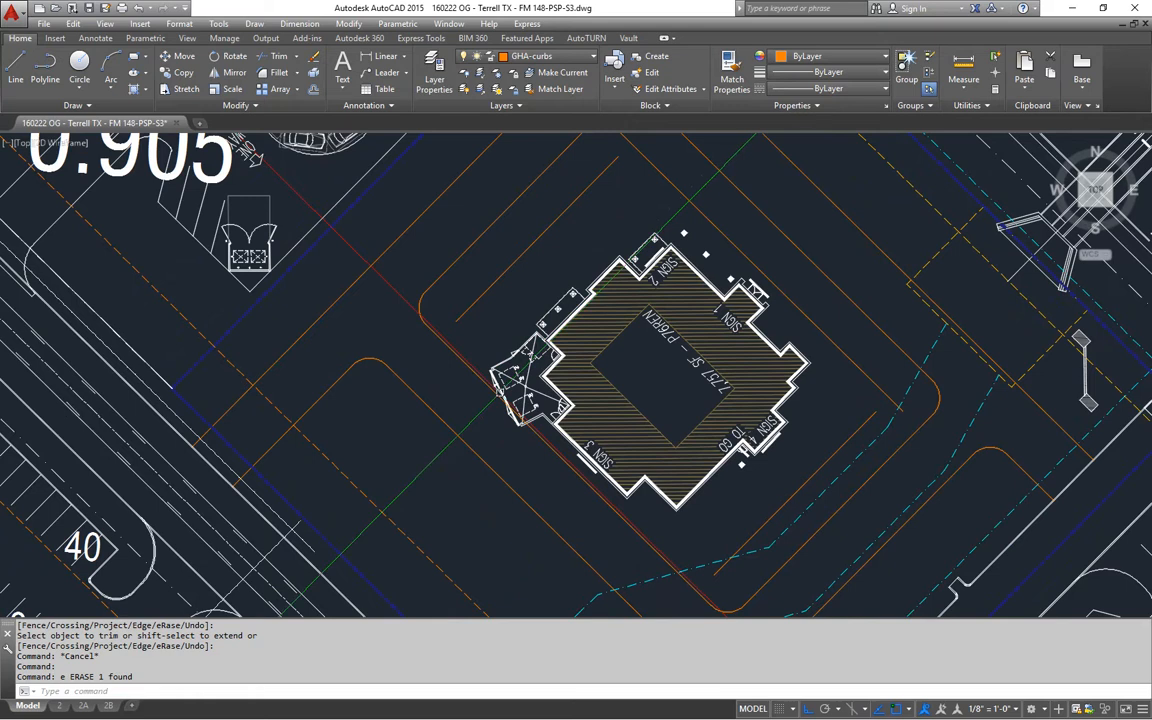
{"action": "scroll", "coordinate": [498, 390], "scroll_direction": "up", "scroll_amount": 2}
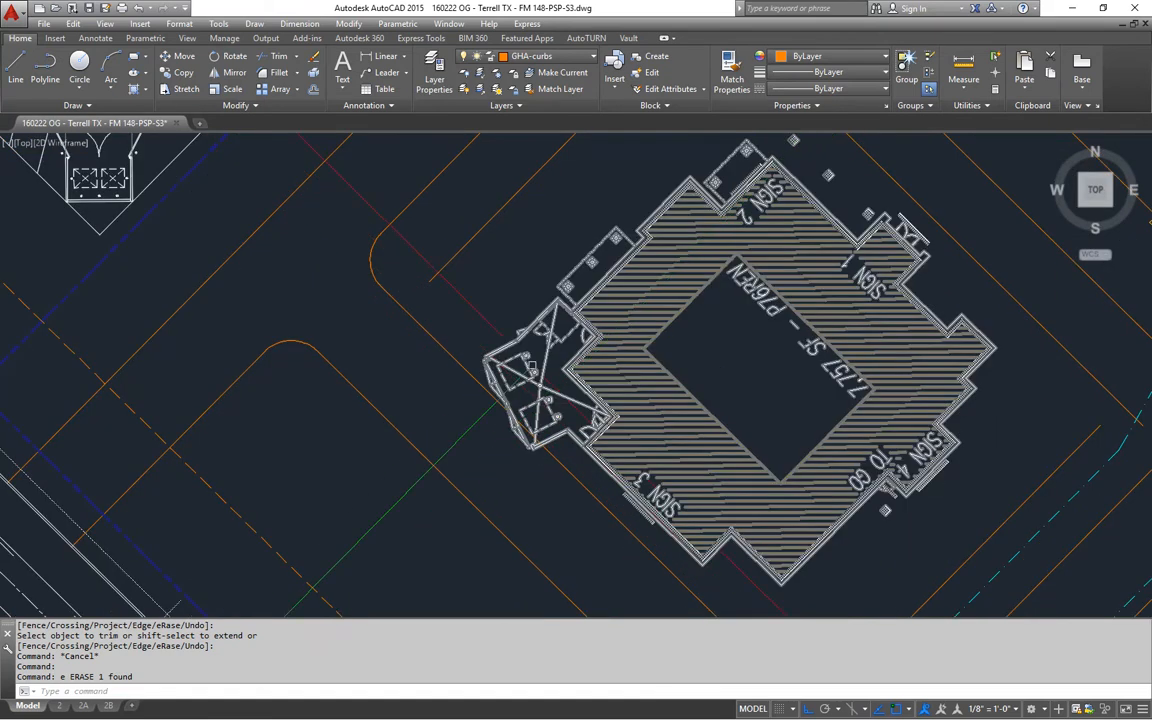
{"action": "left_click", "coordinate": [530, 420]}
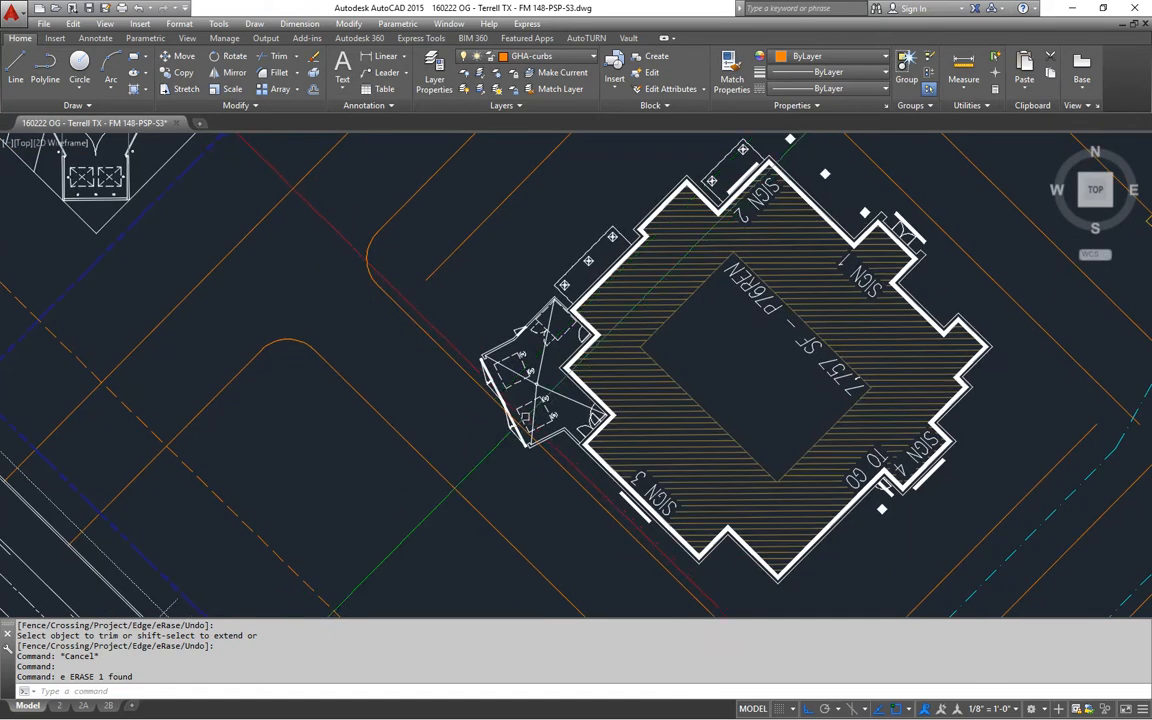
{"action": "middle_click_drag", "start_coordinate": [525, 397], "coordinate": [513, 405]}
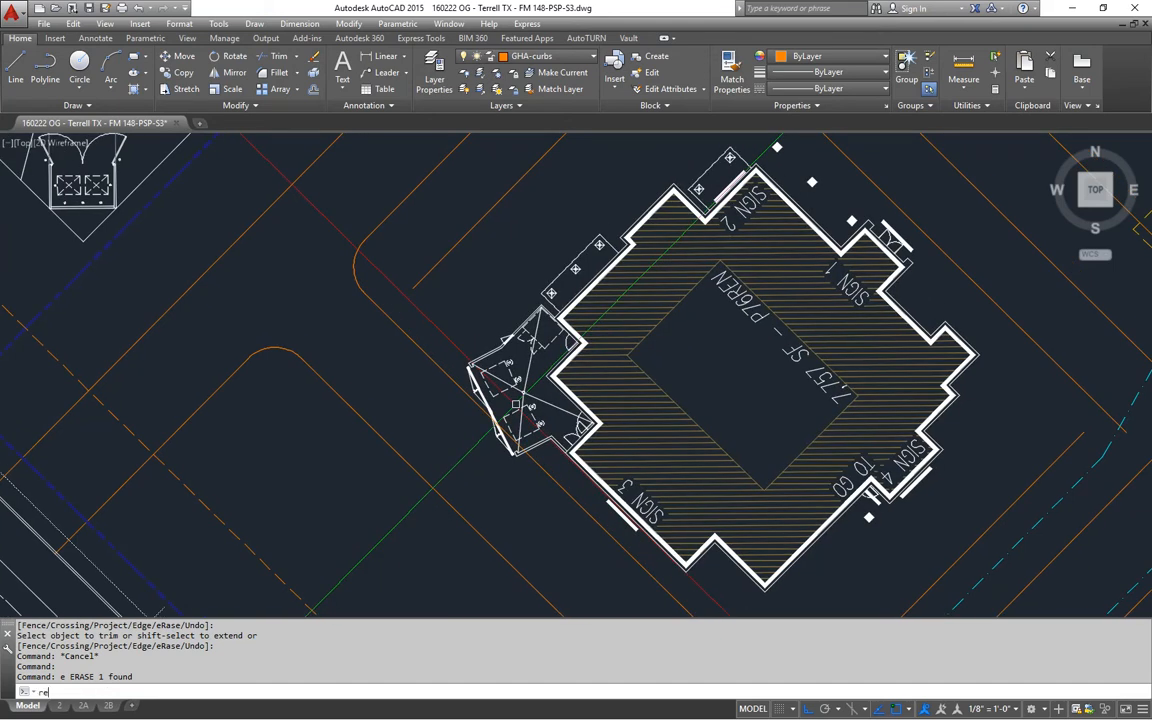
{"action": "key", "text": "Return"}
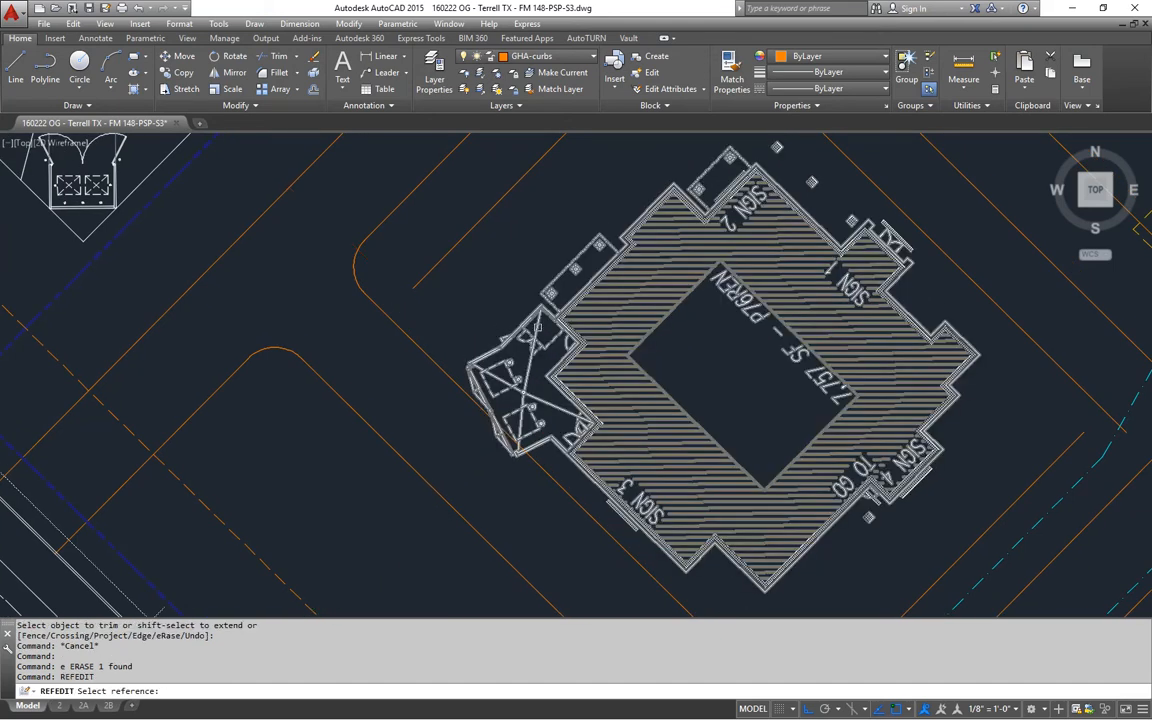
{"action": "left_click", "coordinate": [527, 360]}
{"action": "left_click", "coordinate": [574, 470]}
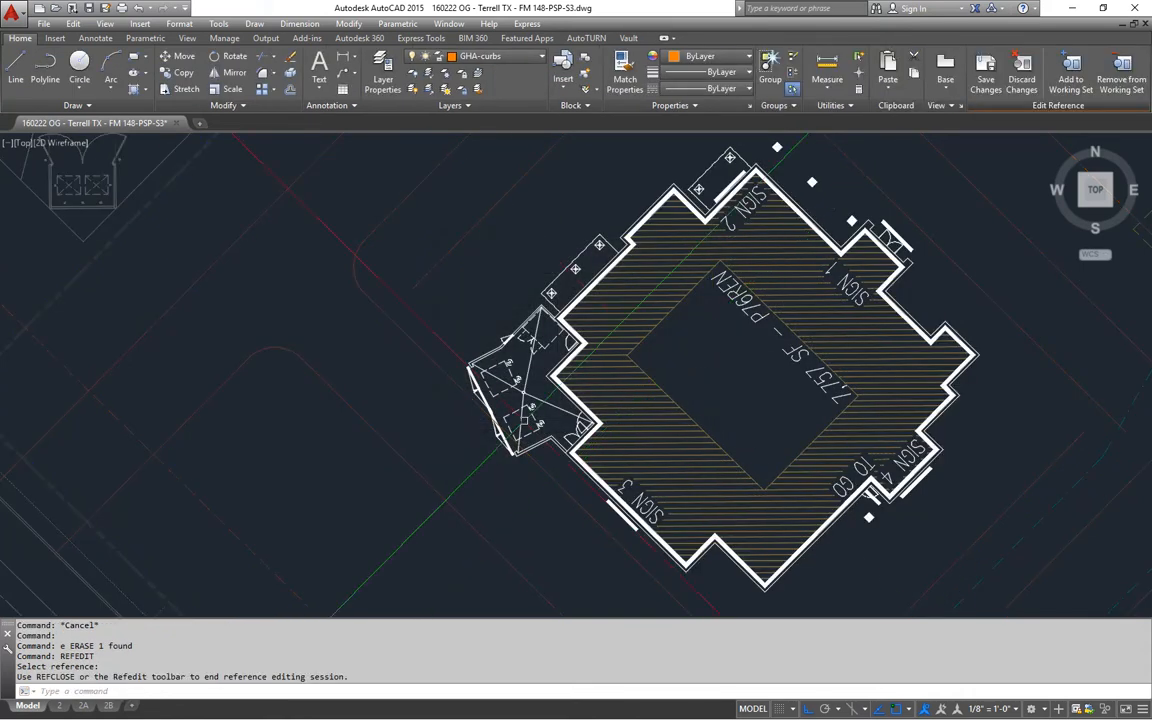
- Move the trash enclosure linework away from the building's west side, leaving the building walls and the three adjoining doors in place
{"action": "scroll", "coordinate": [440, 396], "scroll_direction": "up", "scroll_amount": 3}
{"action": "key", "text": "Escape"}
{"action": "key", "text": "Escape"}
{"action": "type", "text": "m"}
{"action": "key", "text": "Return"}
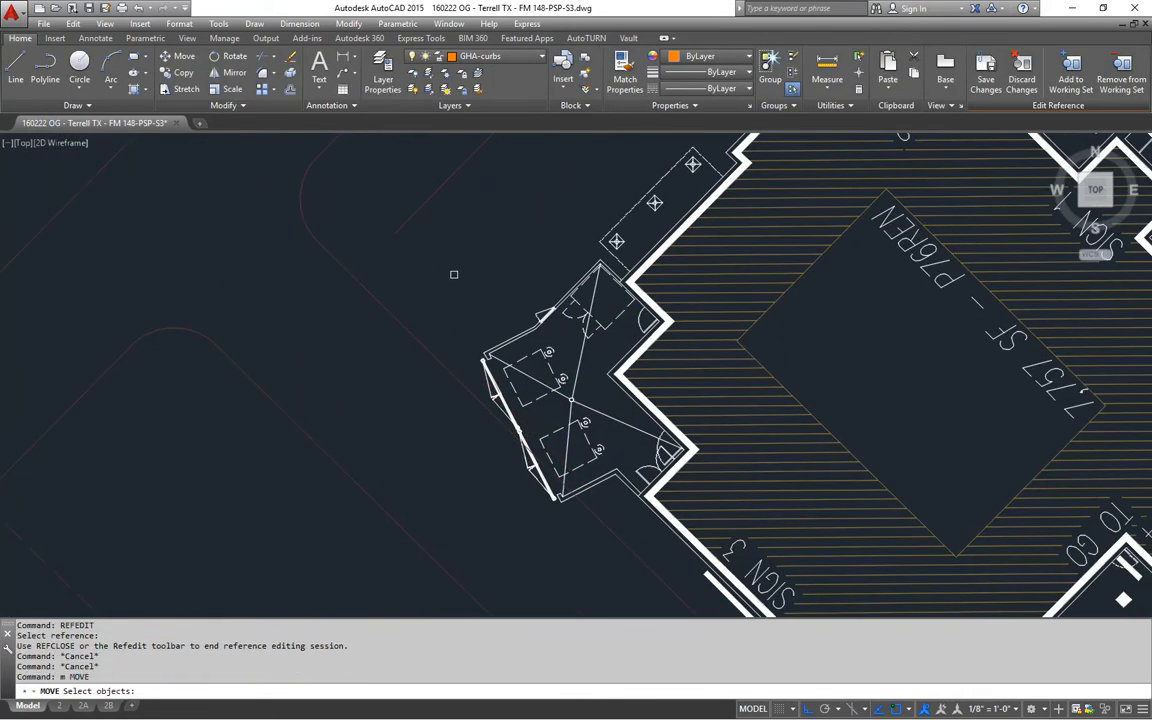
{"action": "left_click", "coordinate": [432, 258]}
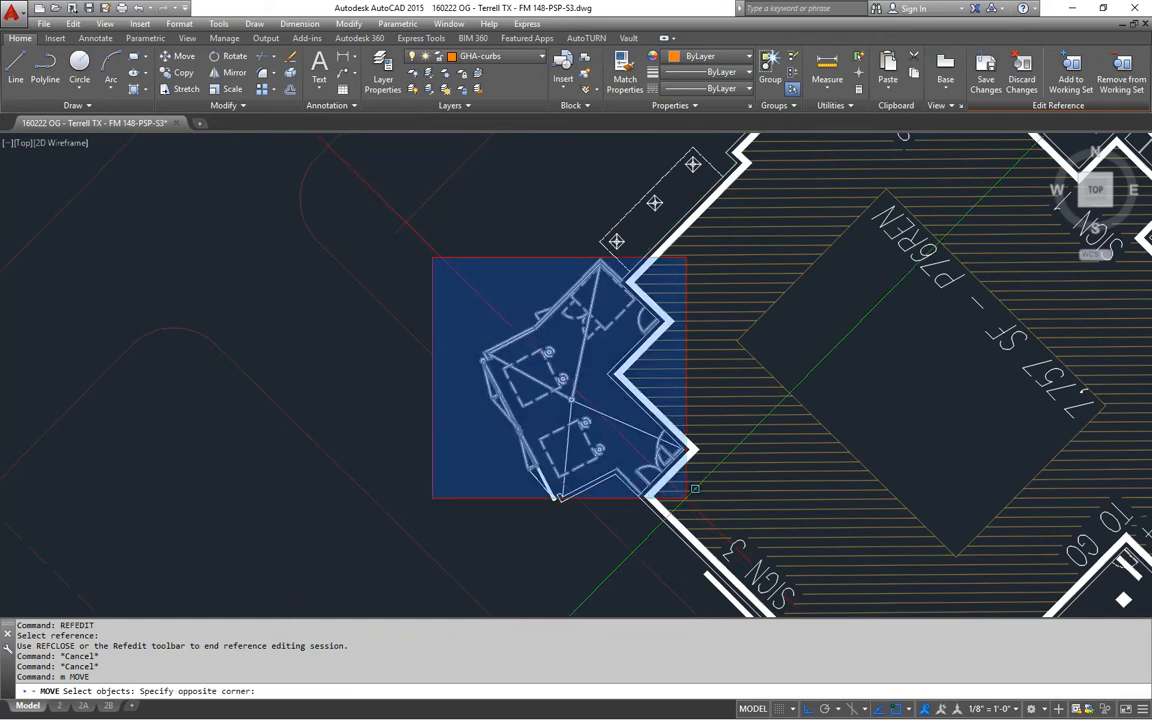
{"action": "left_click", "coordinate": [714, 504]}
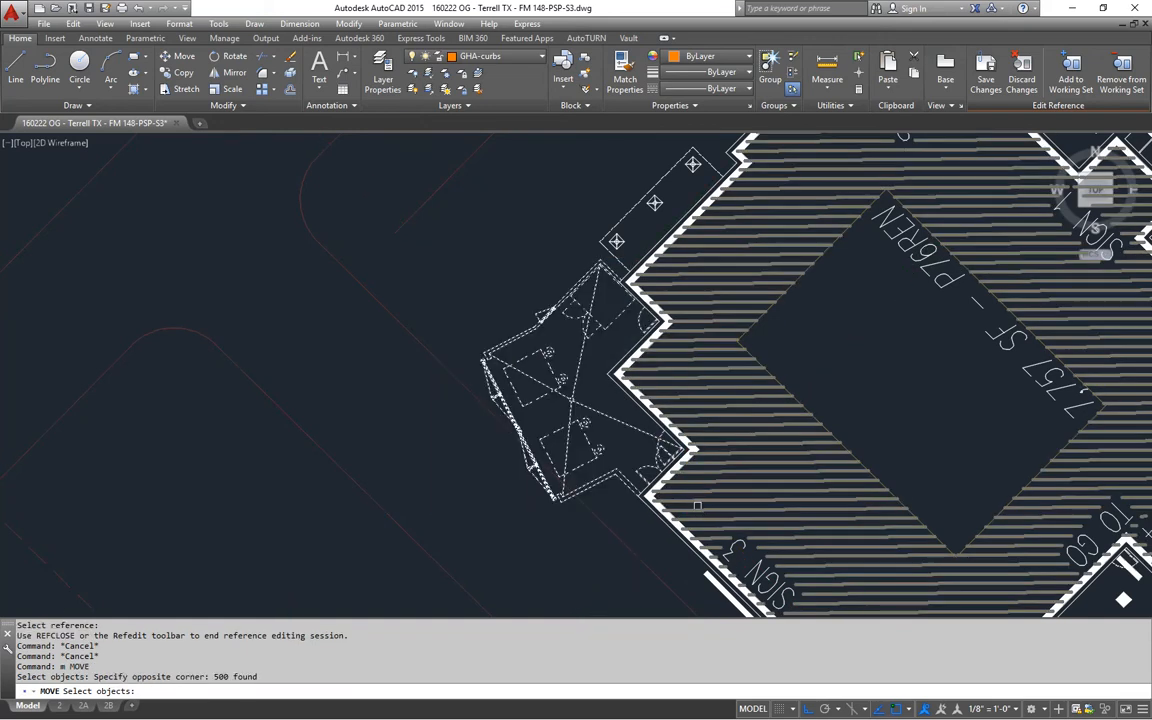
{"action": "scroll", "coordinate": [565, 316], "scroll_direction": "up", "scroll_amount": 5}
{"action": "left_click", "coordinate": [548, 297], "text": "shift"}
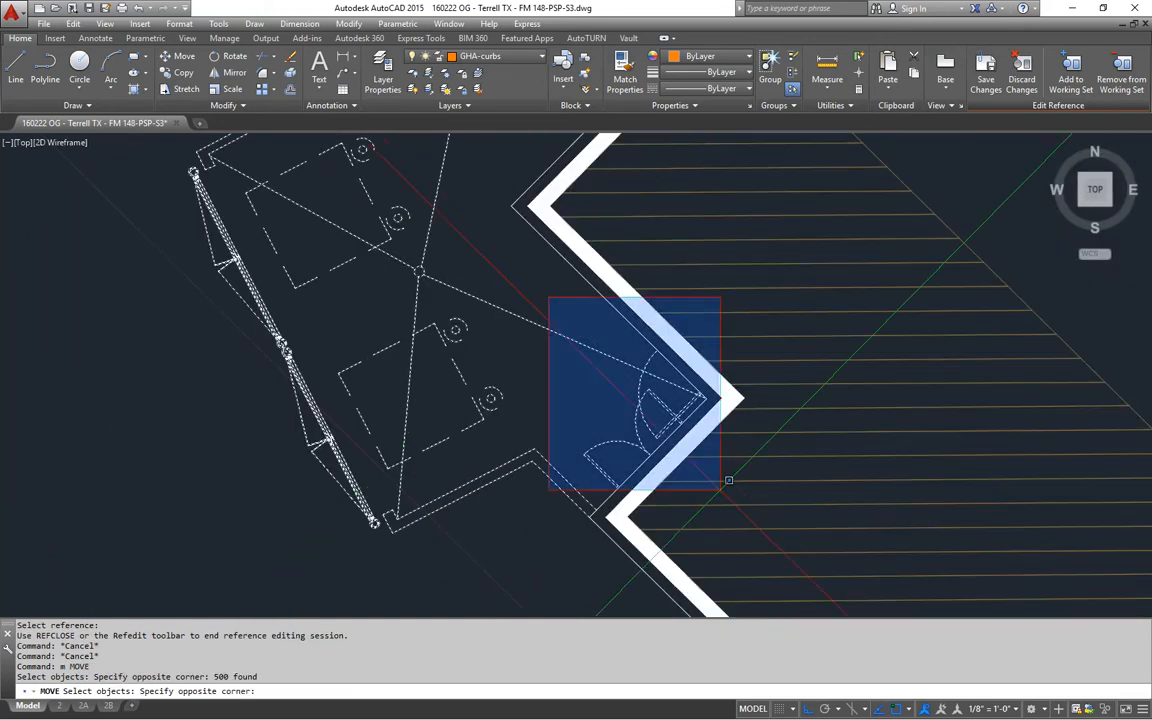
{"action": "left_click", "coordinate": [751, 494], "text": "shift"}
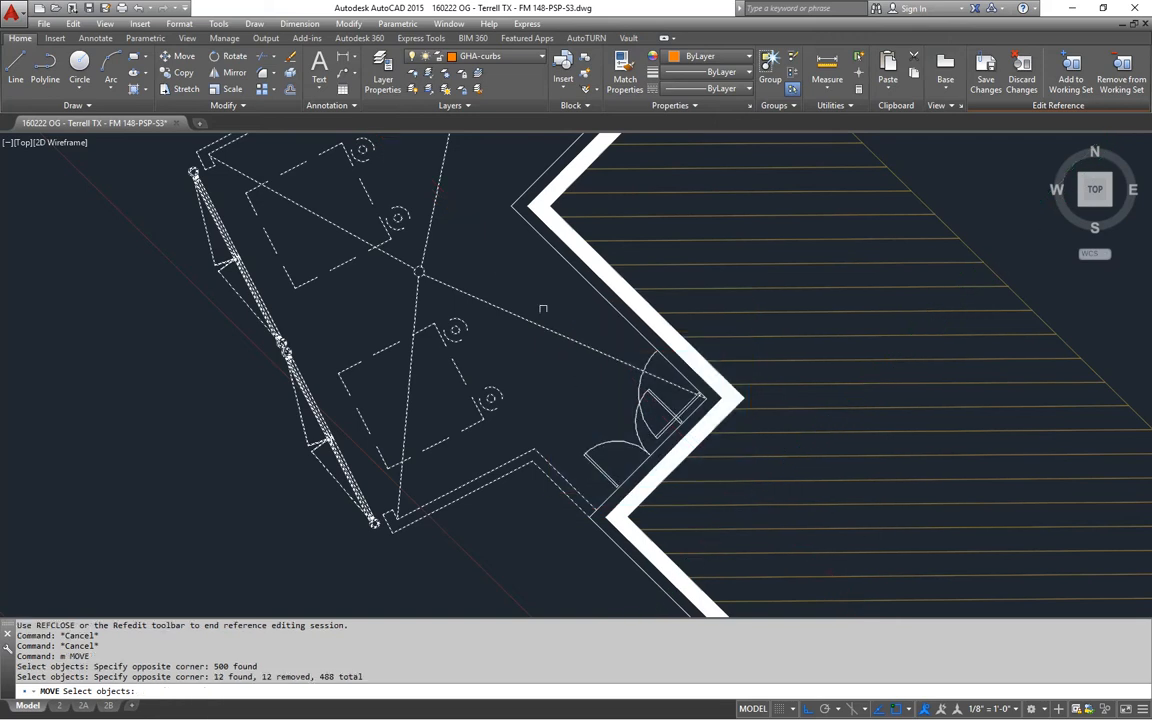
{"action": "scroll", "coordinate": [580, 381], "scroll_direction": "down", "scroll_amount": 3}
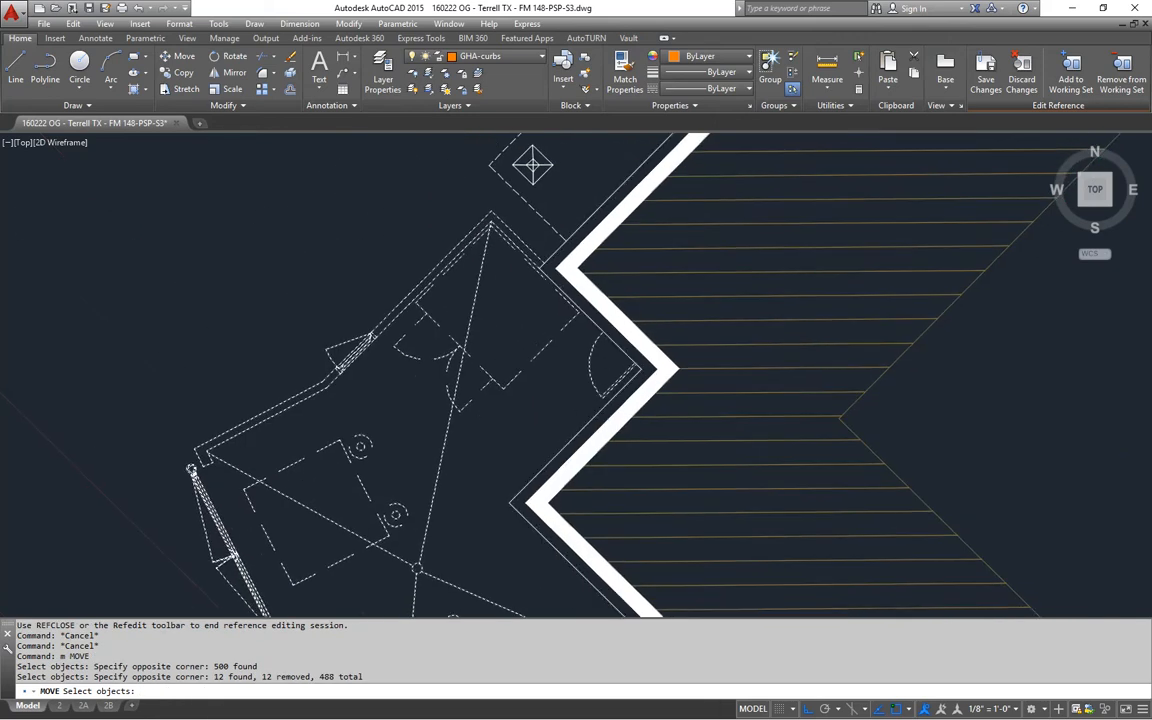
{"action": "left_click", "coordinate": [622, 366], "text": "shift"}
{"action": "left_click", "coordinate": [580, 424], "text": "shift"}
{"action": "middle_click_drag", "start_coordinate": [519, 449], "coordinate": [565, 413]}
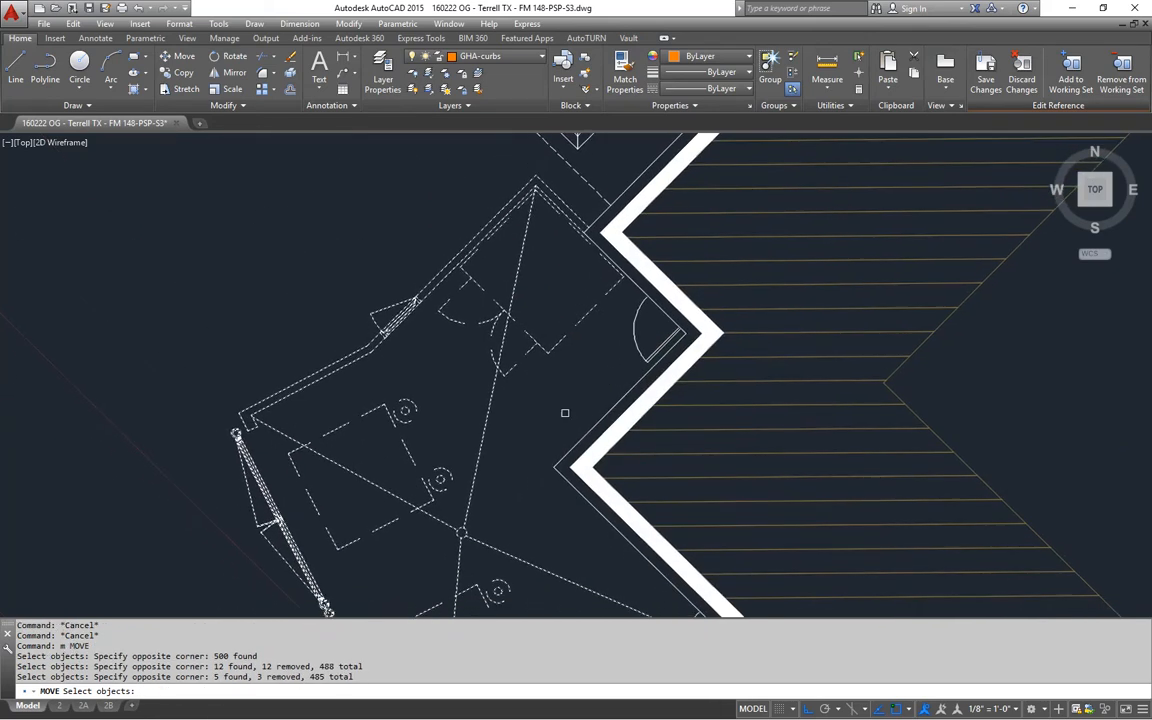
{"action": "scroll", "coordinate": [565, 413], "scroll_direction": "down", "scroll_amount": 4}
{"action": "key", "text": "Return"}
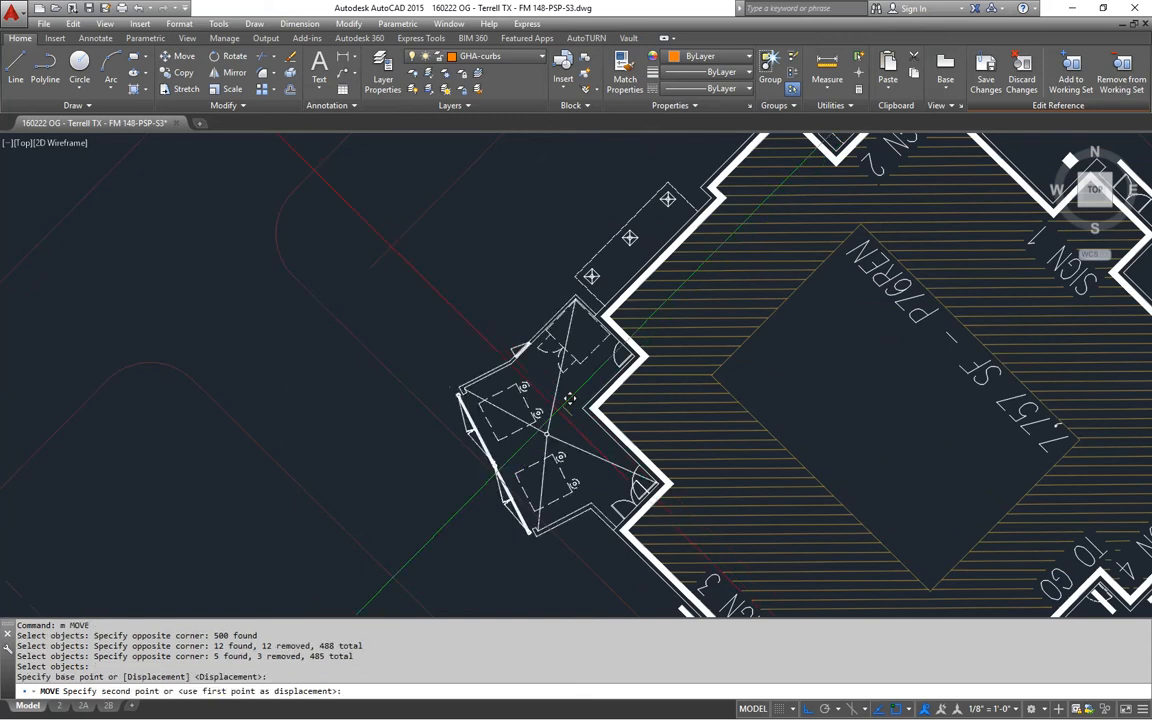
{"action": "left_click", "coordinate": [490, 362]}
{"action": "key", "text": "F8"}
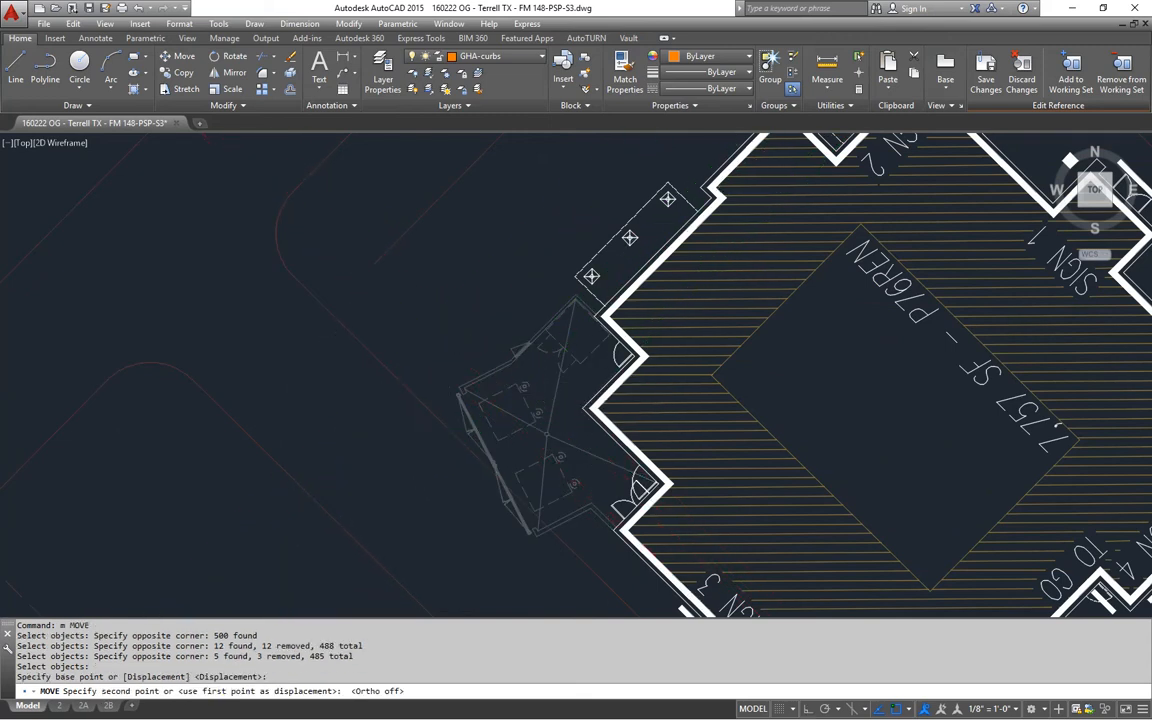
{"action": "middle_click_drag", "start_coordinate": [429, 360], "coordinate": [457, 378]}
{"action": "key", "text": "Escape"}
{"action": "key", "text": "Escape"}
- Rotate the detached trash enclosure by -30 degrees about a point near its open side, reusing the previous selection
{"action": "type", "text": "r"}
{"action": "key", "text": "Return"}
{"action": "type", "text": "p"}
{"action": "key", "text": "Return"}
{"action": "key", "text": "Return"}
{"action": "left_click", "coordinate": [493, 365]}
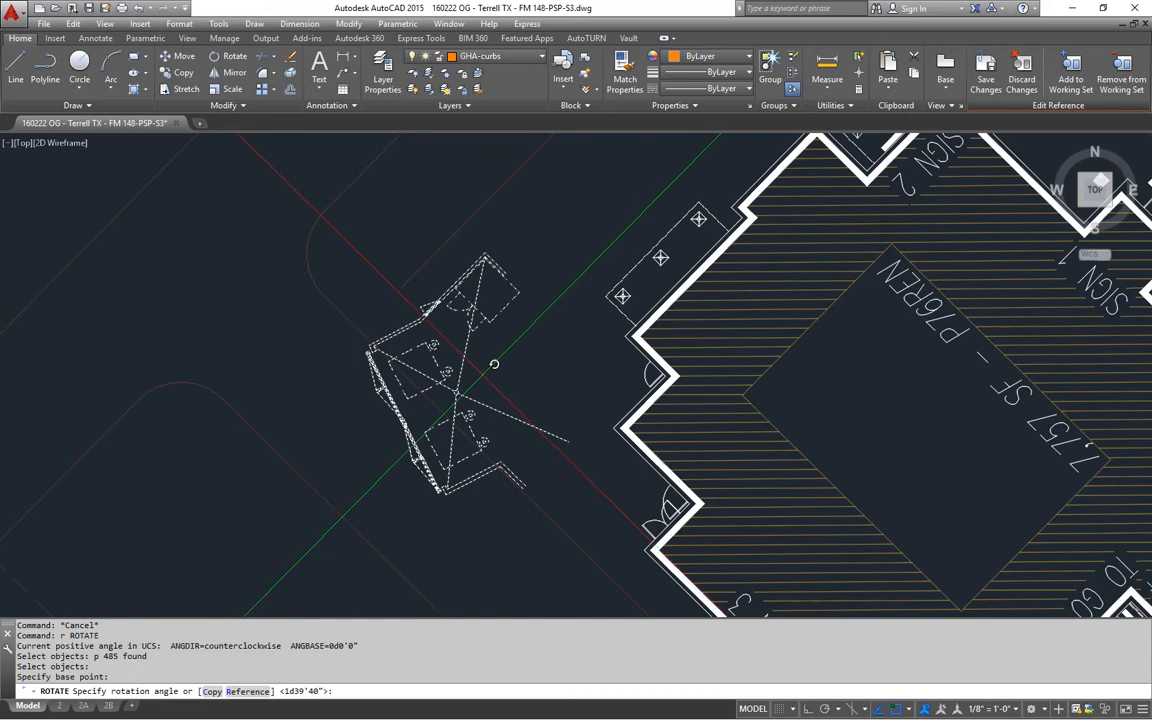
{"action": "type", "text": "-30"}
{"action": "key", "text": "Return"}
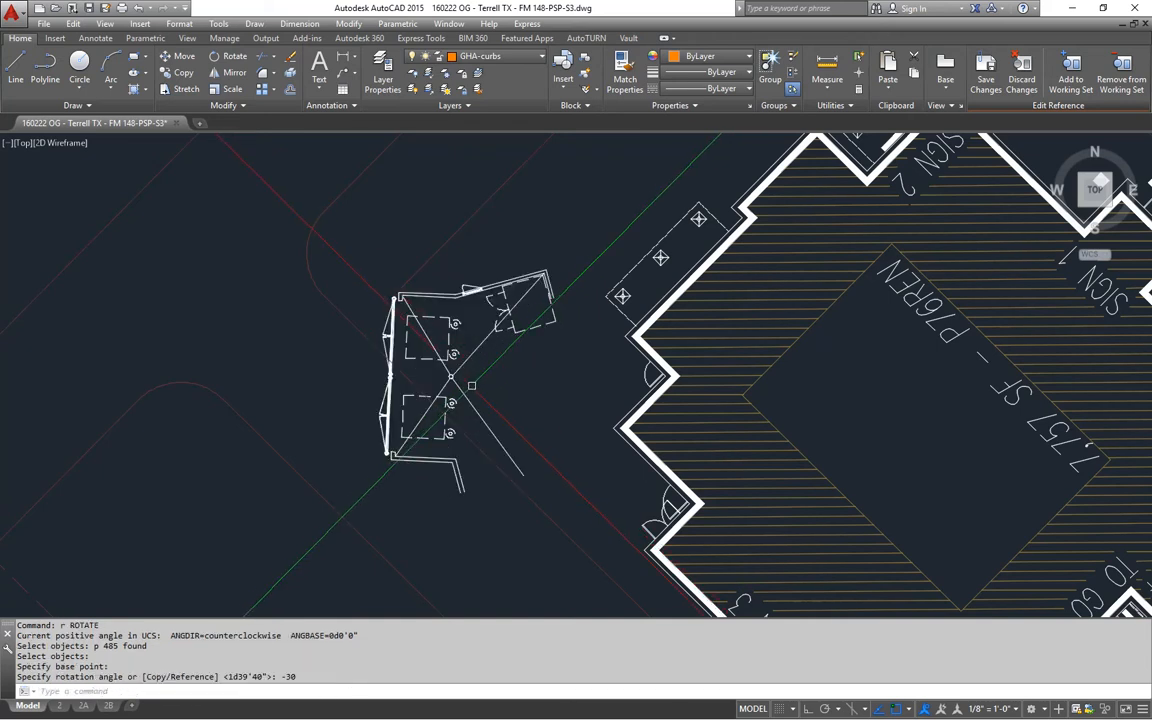
- Rotate the same trash enclosure selection back by 10 degrees about a point near its center
{"action": "type", "text": "r"}
{"action": "key", "text": "Return"}
{"action": "type", "text": "p"}
{"action": "key", "text": "Return"}
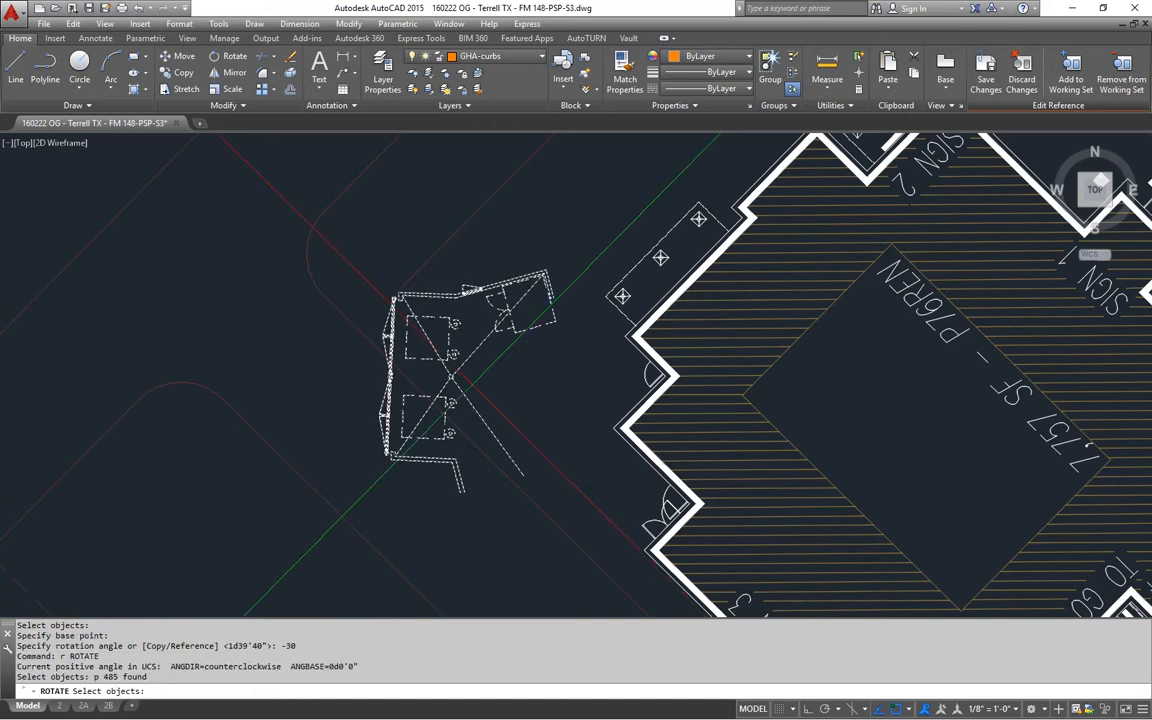
{"action": "key", "text": "Return"}
{"action": "left_click", "coordinate": [467, 381]}
{"action": "type", "text": "10"}
{"action": "key", "text": "Return"}
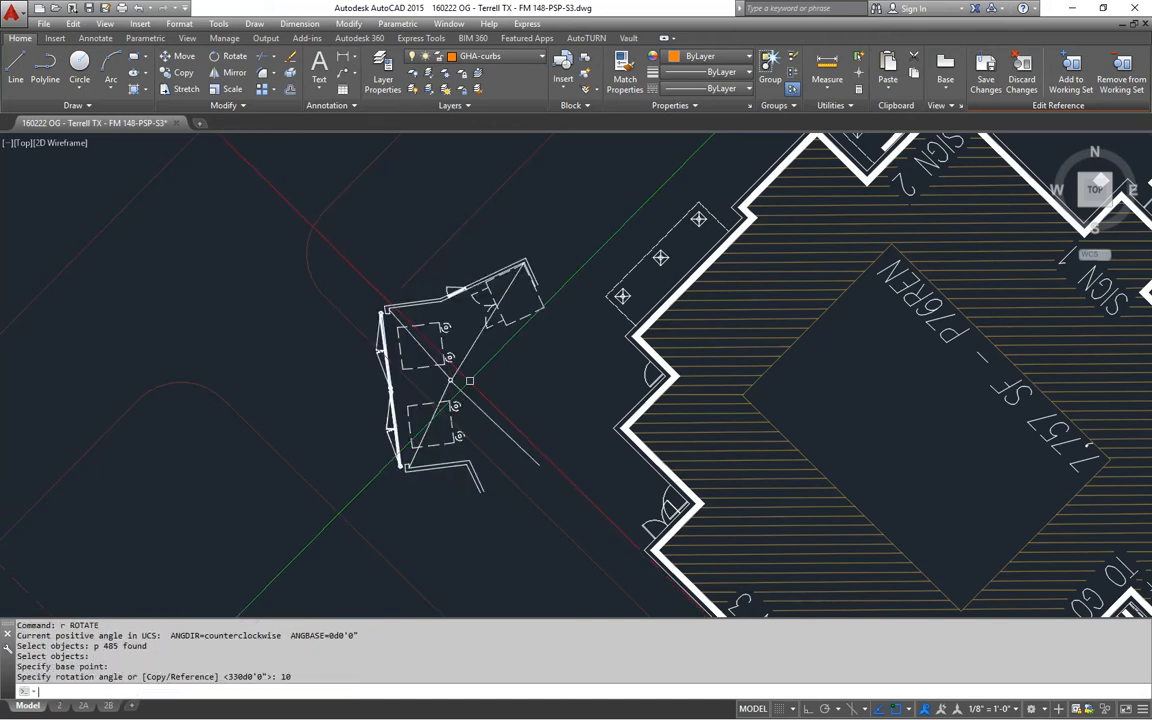
- Begin another move of the rotated trash enclosure, using the previous selection set
{"action": "middle_click_drag", "start_coordinate": [500, 427], "coordinate": [486, 420]}
{"action": "type", "text": "m"}
{"action": "key", "text": "Return"}
{"action": "type", "text": "p"}
{"action": "key", "text": "Return"}
{"action": "key", "text": "Return"}
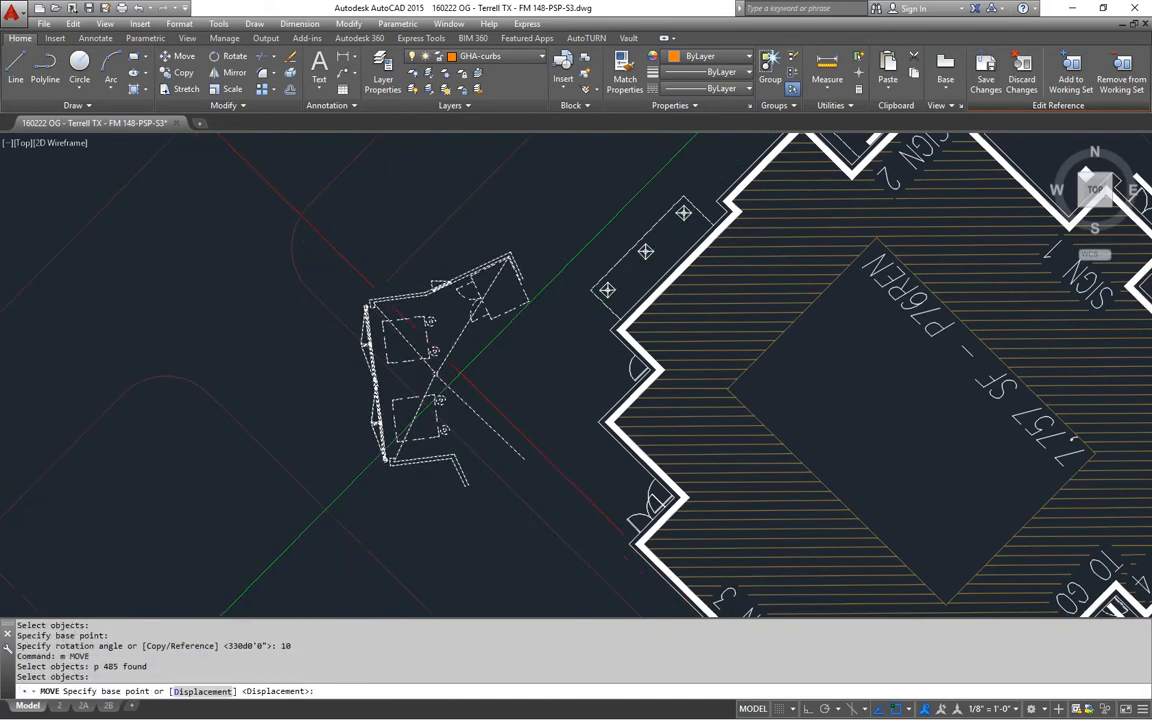
- Move the rotated enclosure closer to the building's west side, adjusting its position with a second small move
{"action": "left_click", "coordinate": [462, 363]}
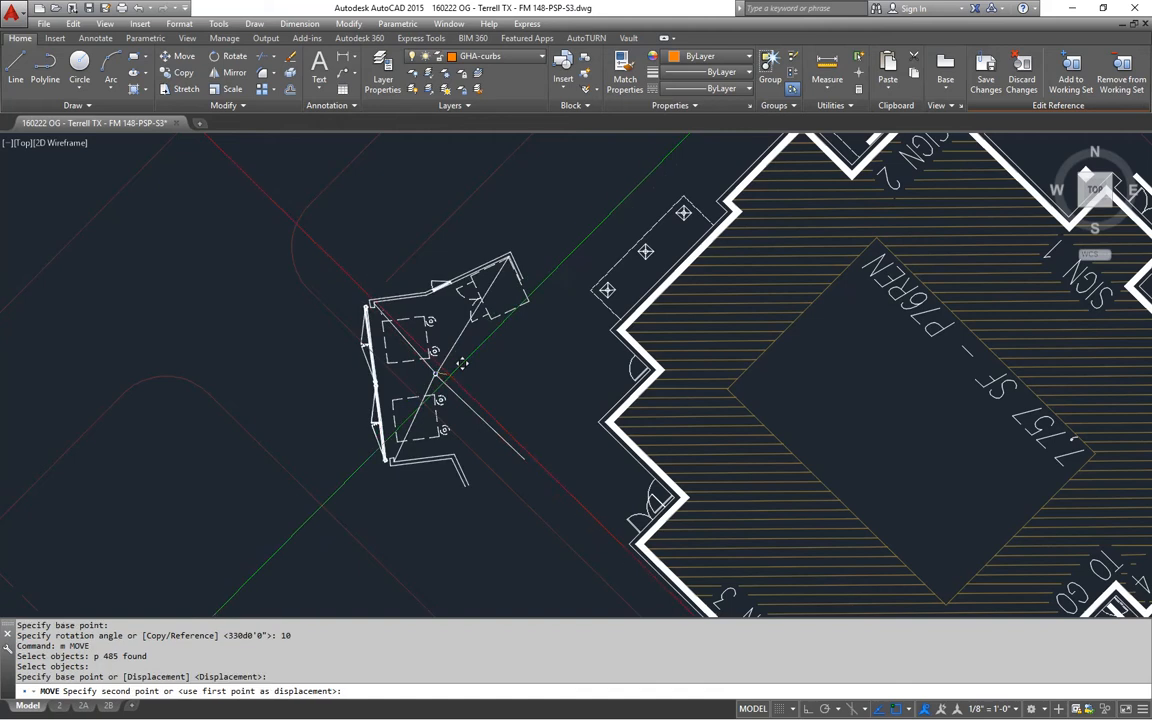
{"action": "left_click", "coordinate": [568, 338]}
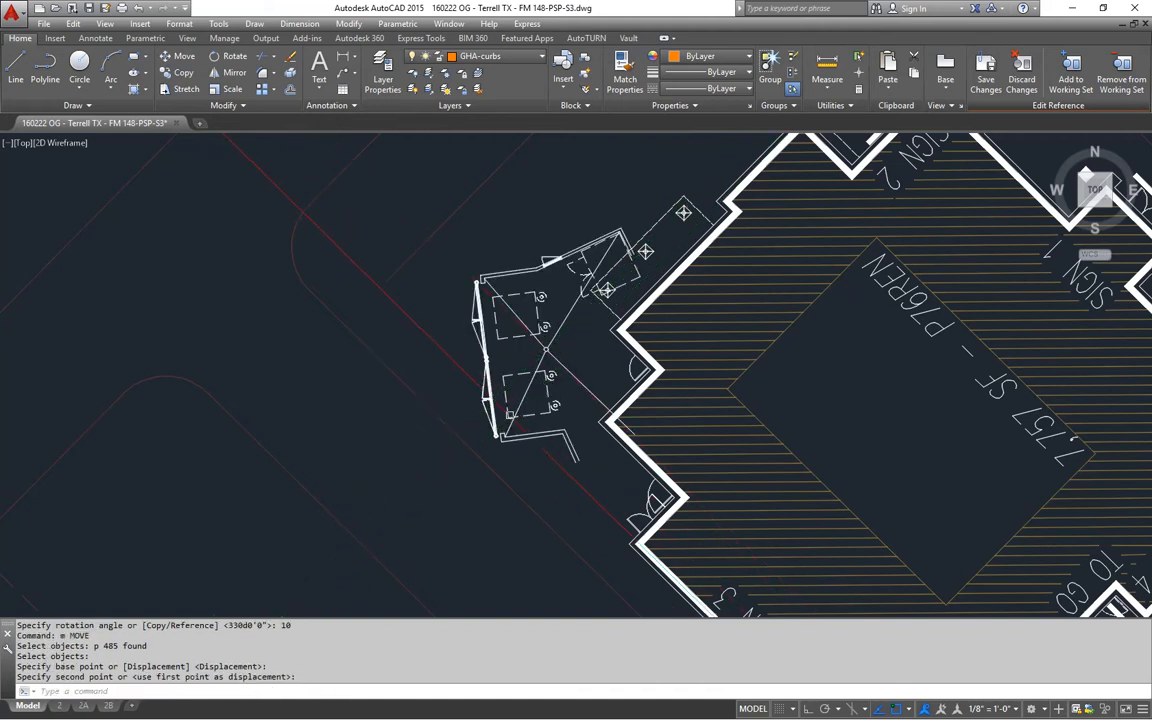
{"action": "type", "text": "m"}
{"action": "key", "text": "Return"}
{"action": "type", "text": "p"}
{"action": "key", "text": "Return"}
{"action": "key", "text": "Return"}
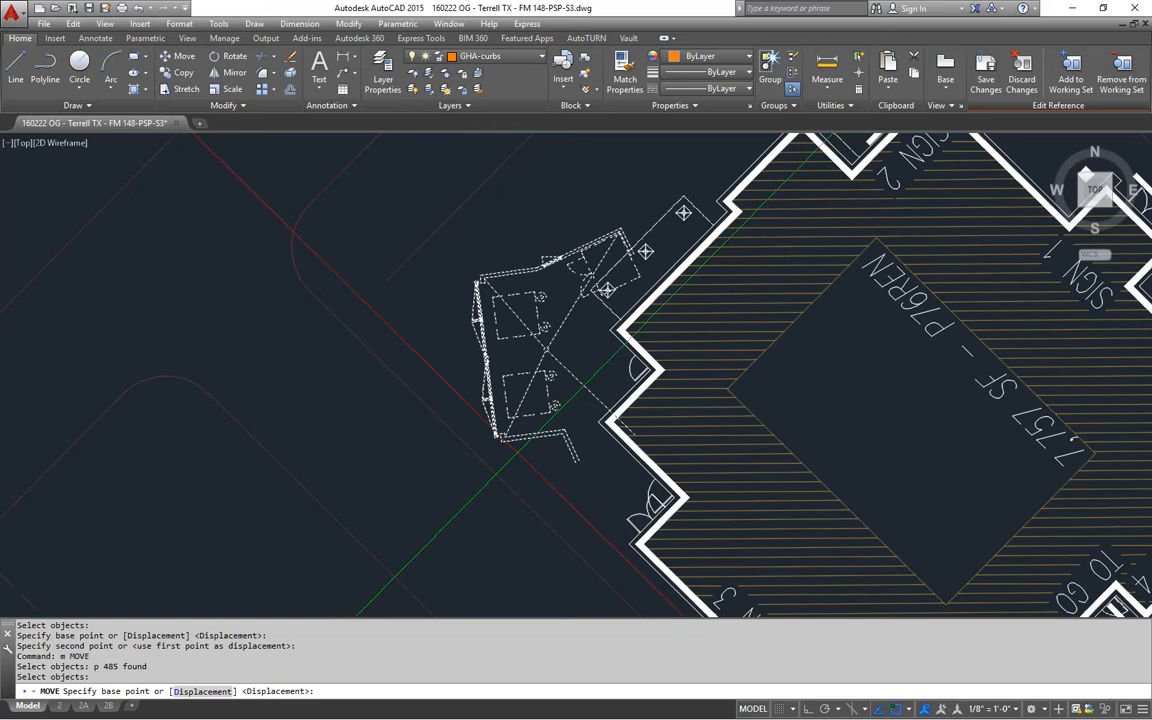
{"action": "left_click", "coordinate": [529, 441]}
{"action": "left_click", "coordinate": [524, 456]}
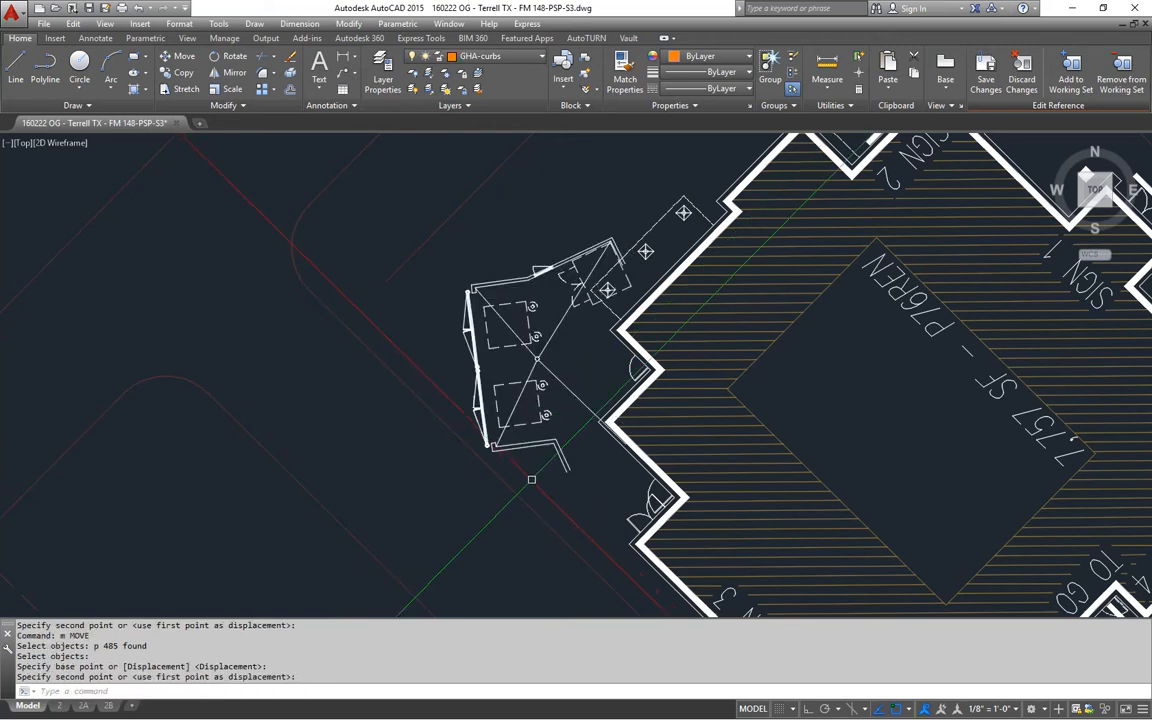
{"action": "middle_click_drag", "start_coordinate": [547, 464], "coordinate": [543, 478]}
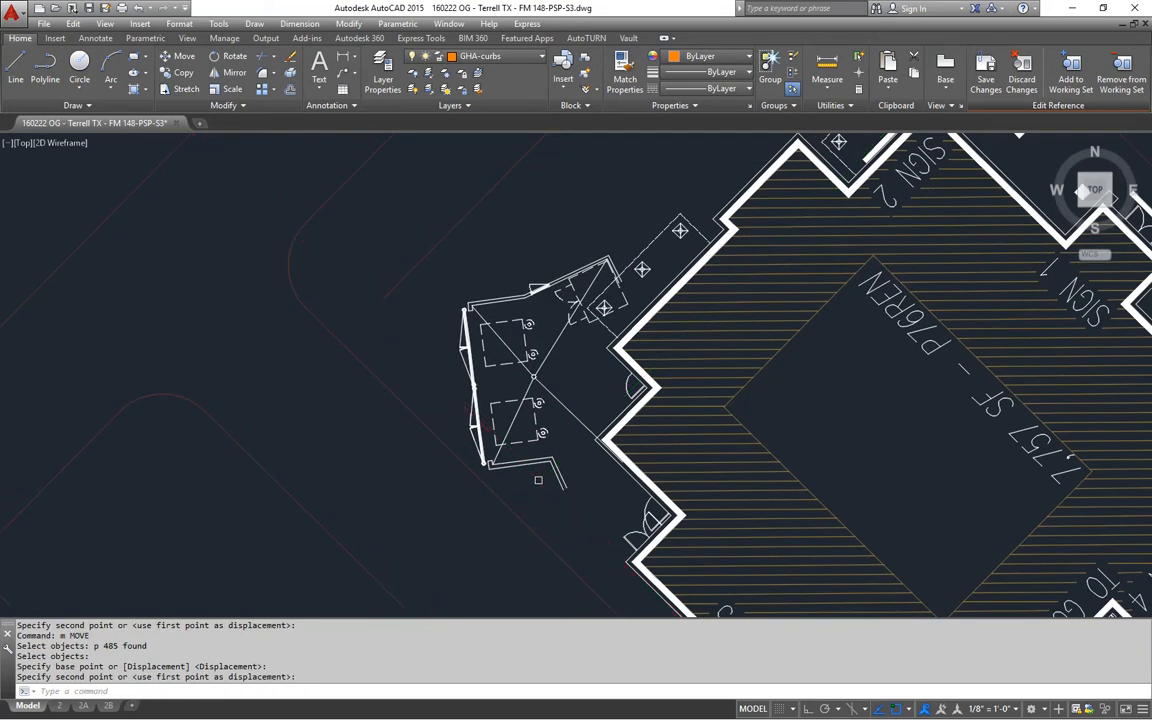
- Shift the whole enclosure a short distance south along the building
{"action": "type", "text": "m"}
{"action": "key", "text": "Return"}
{"action": "key", "text": "Escape"}
{"action": "key", "text": "Escape"}
{"action": "type", "text": "m"}
{"action": "key", "text": "Return"}
{"action": "type", "text": "p"}
{"action": "key", "text": "Return"}
{"action": "key", "text": "Return"}
{"action": "left_click", "coordinate": [549, 491]}
{"action": "left_click", "coordinate": [550, 518]}
- Nudge the whole enclosure slightly northeast toward the building wall
{"action": "type", "text": "m"}
{"action": "key", "text": "Return"}
{"action": "type", "text": "p"}
{"action": "key", "text": "Return"}
{"action": "key", "text": "Return"}
{"action": "left_click", "coordinate": [571, 504]}
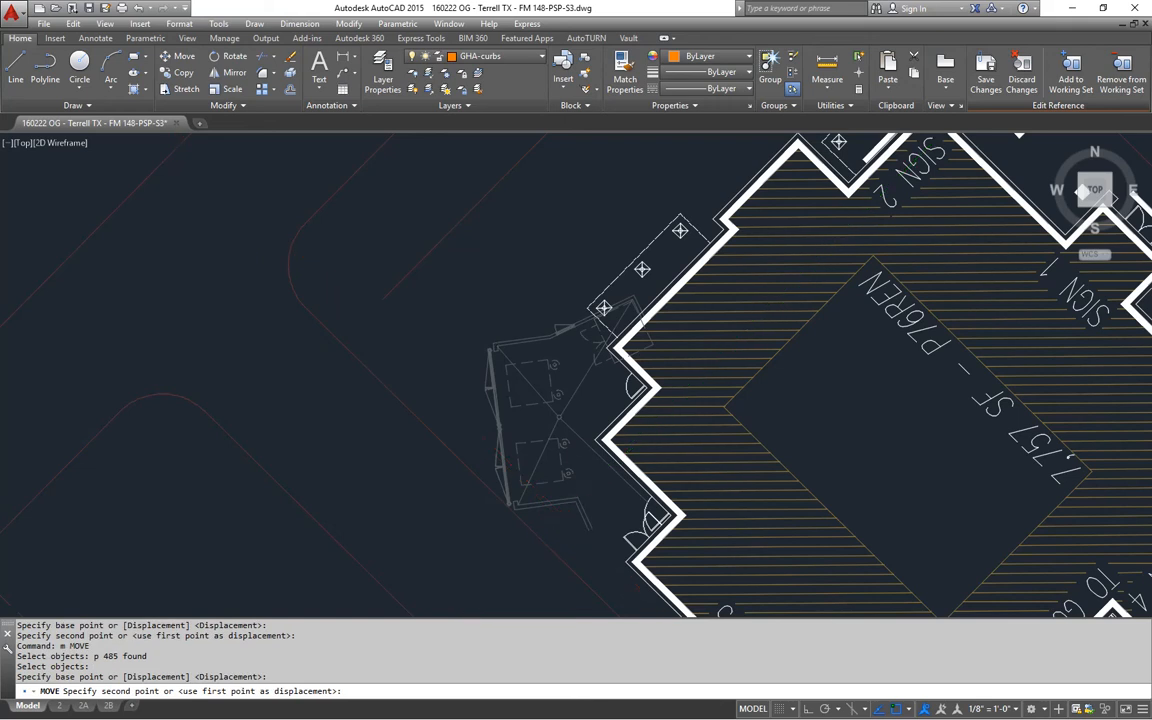
{"action": "left_click", "coordinate": [580, 496]}
- Move the enclosure's angled north section, with its door, walls and dashed box but not the long diagonal line, northwest clear of the building
{"action": "scroll", "coordinate": [592, 512], "scroll_direction": "up", "scroll_amount": 2}
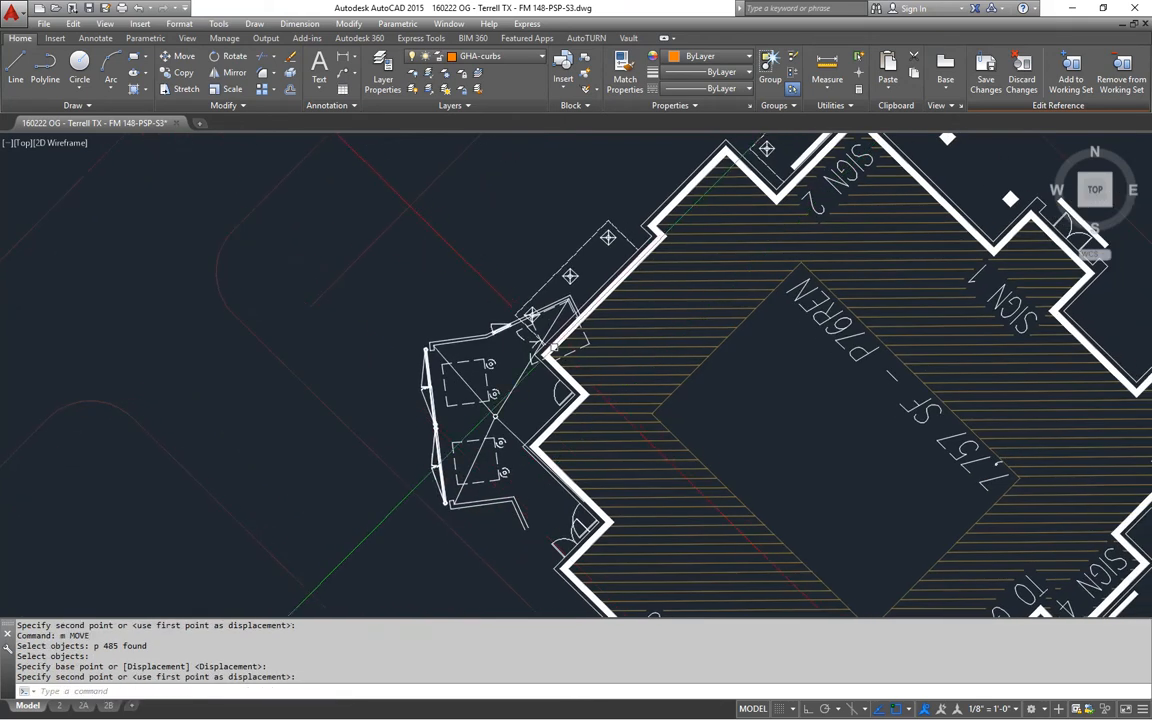
{"action": "scroll", "coordinate": [560, 400], "scroll_direction": "up", "scroll_amount": 2}
{"action": "scroll", "coordinate": [505, 319], "scroll_direction": "up", "scroll_amount": 4}
{"action": "key", "text": "Escape"}
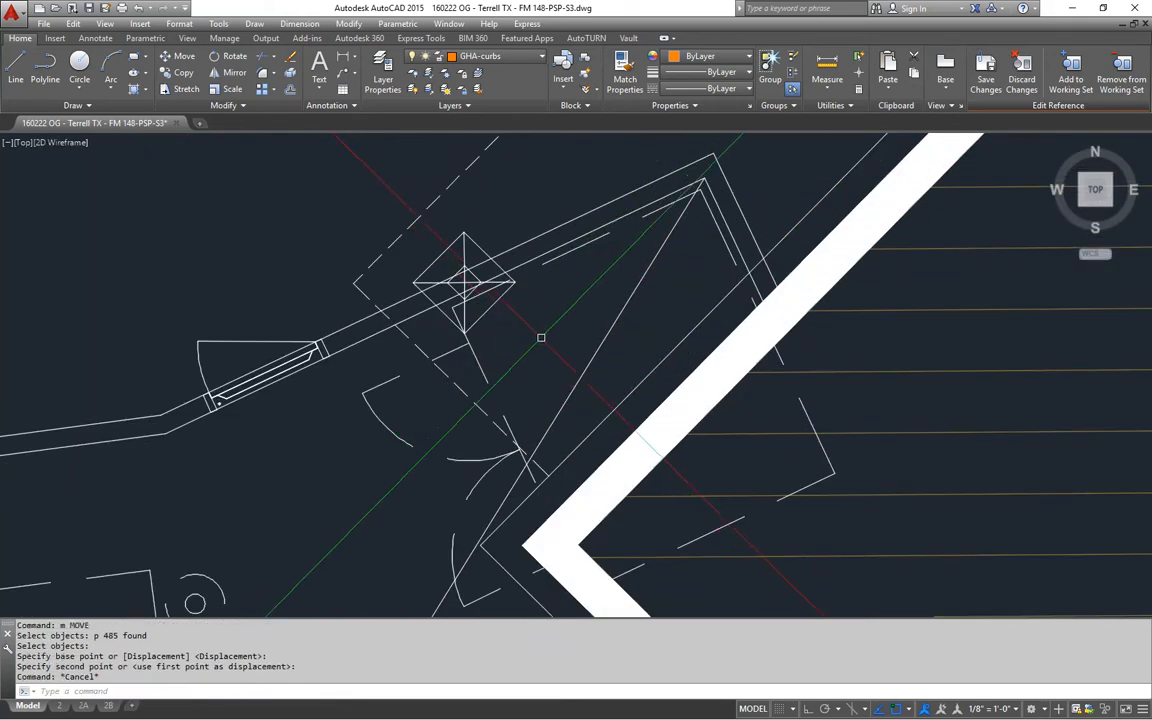
{"action": "key", "text": "Escape"}
{"action": "type", "text": "m"}
{"action": "key", "text": "Return"}
{"action": "left_click", "coordinate": [730, 150]}
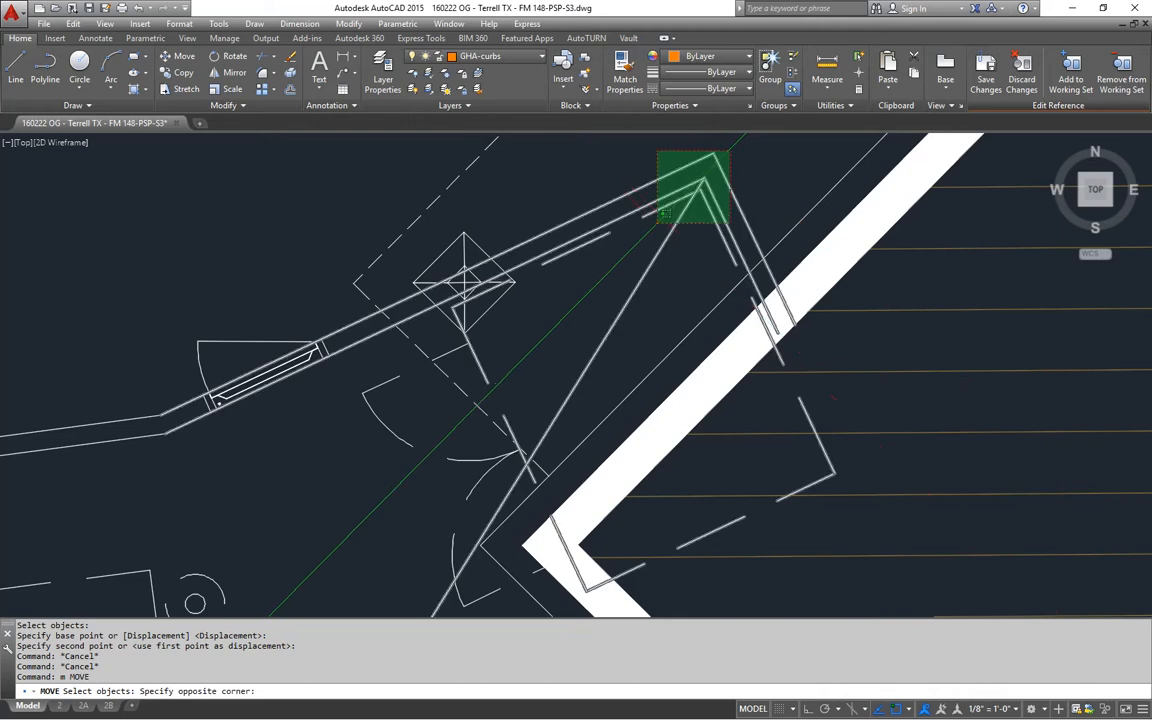
{"action": "left_click", "coordinate": [655, 221]}
{"action": "left_click", "coordinate": [147, 296]}
{"action": "left_click", "coordinate": [378, 469]}
{"action": "middle_click_drag", "start_coordinate": [386, 408], "coordinate": [380, 286]}
{"action": "left_click", "coordinate": [393, 259]}
{"action": "left_click", "coordinate": [331, 306]}
{"action": "left_click", "coordinate": [489, 514]}
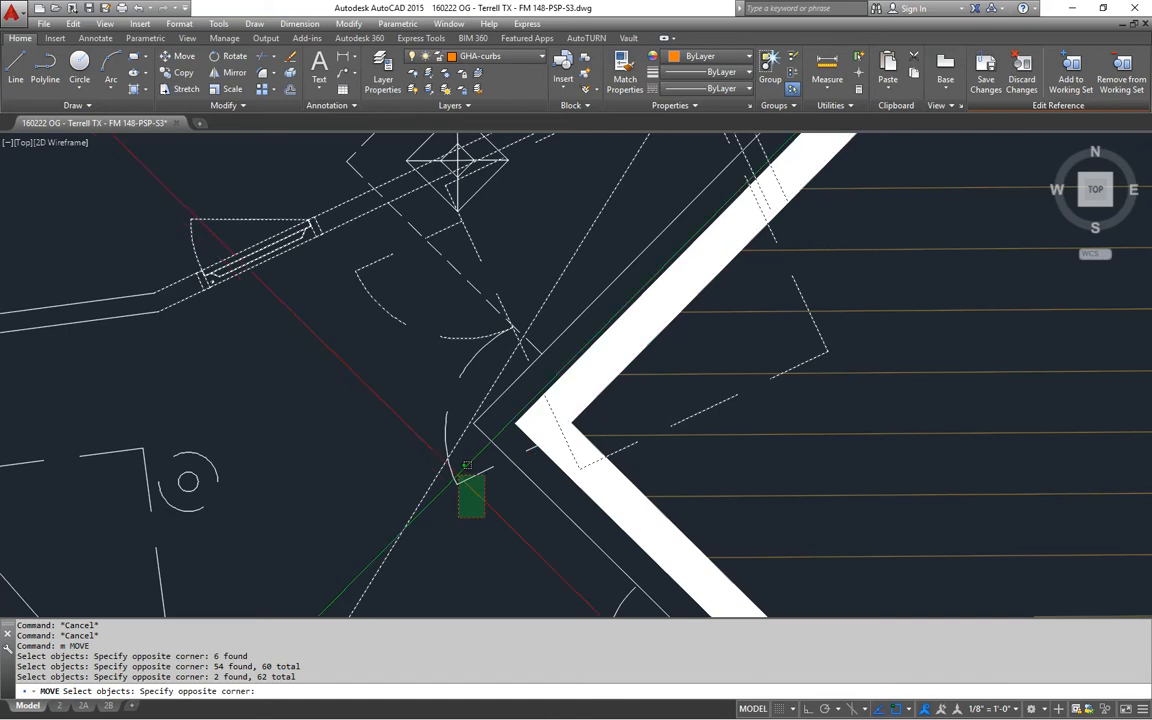
{"action": "left_click", "coordinate": [458, 470]}
{"action": "scroll", "coordinate": [474, 477], "scroll_direction": "down", "scroll_amount": 4}
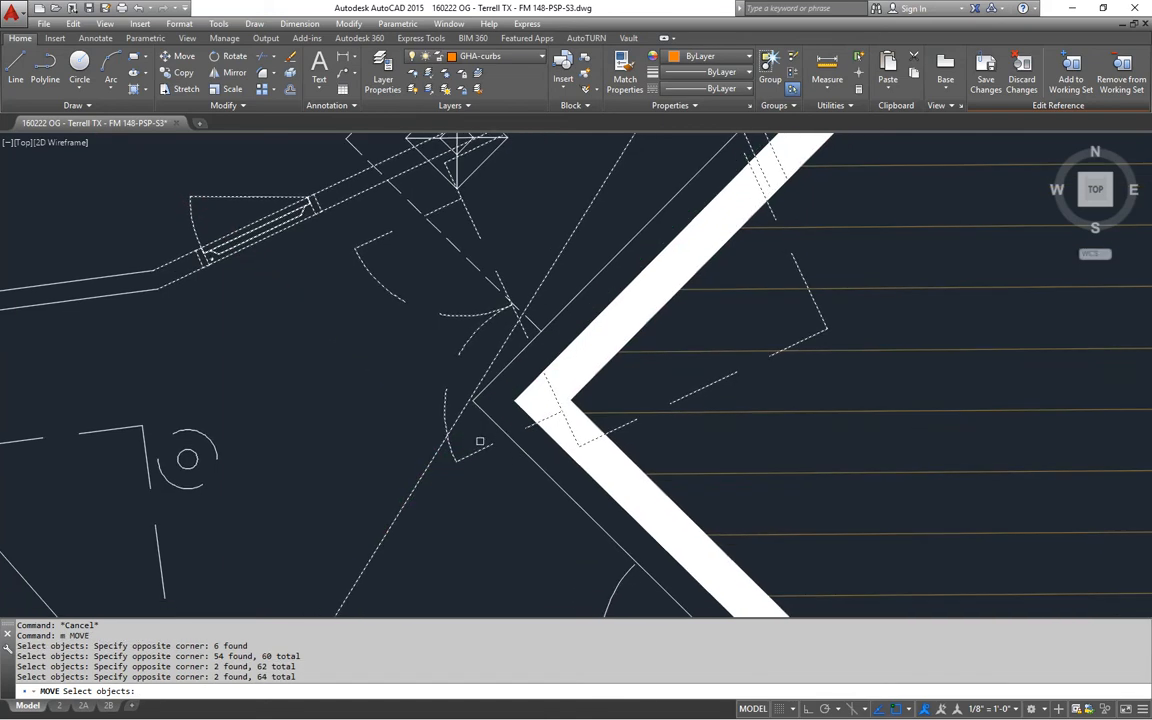
{"action": "left_click", "coordinate": [460, 497]}
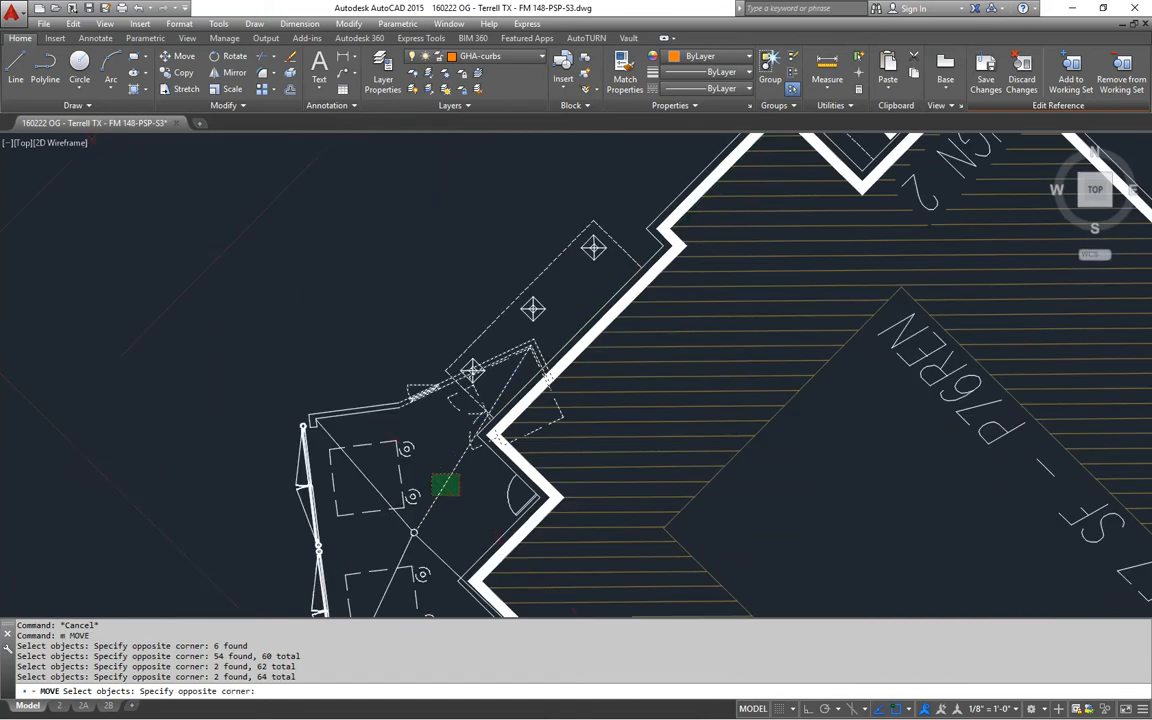
{"action": "left_click", "coordinate": [432, 476]}
{"action": "middle_click_drag", "start_coordinate": [411, 423], "coordinate": [423, 435]}
{"action": "key", "text": "Return"}
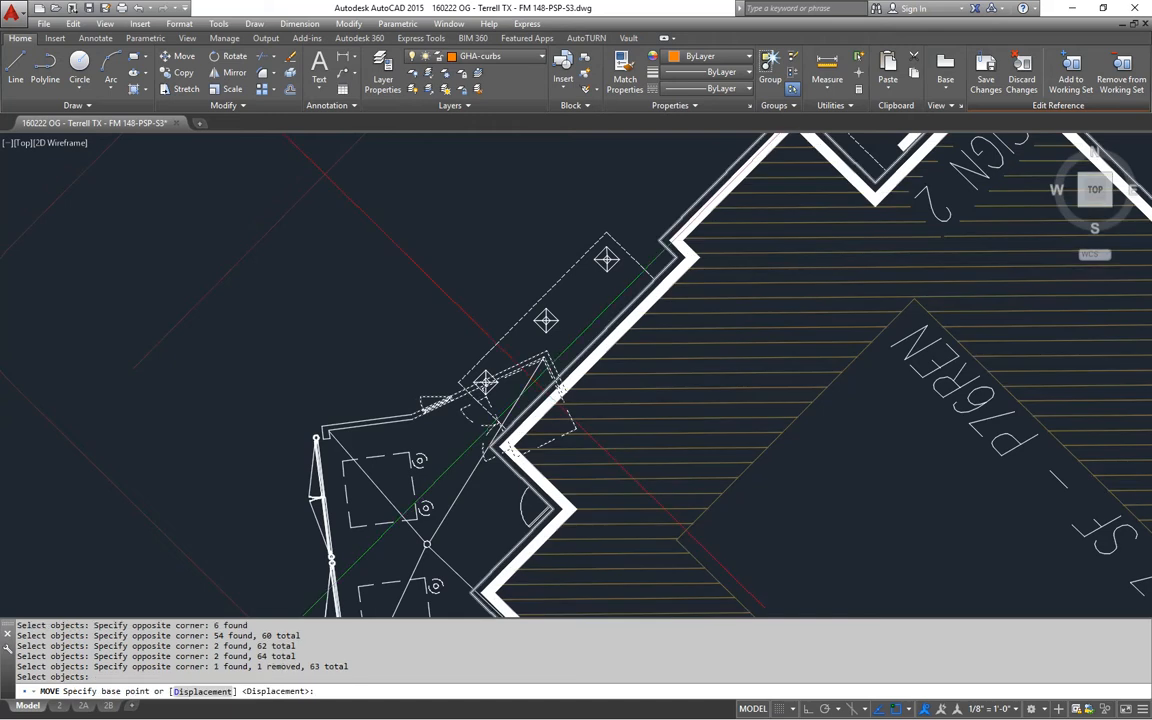
{"action": "left_click", "coordinate": [553, 438]}
{"action": "left_click", "coordinate": [403, 338]}
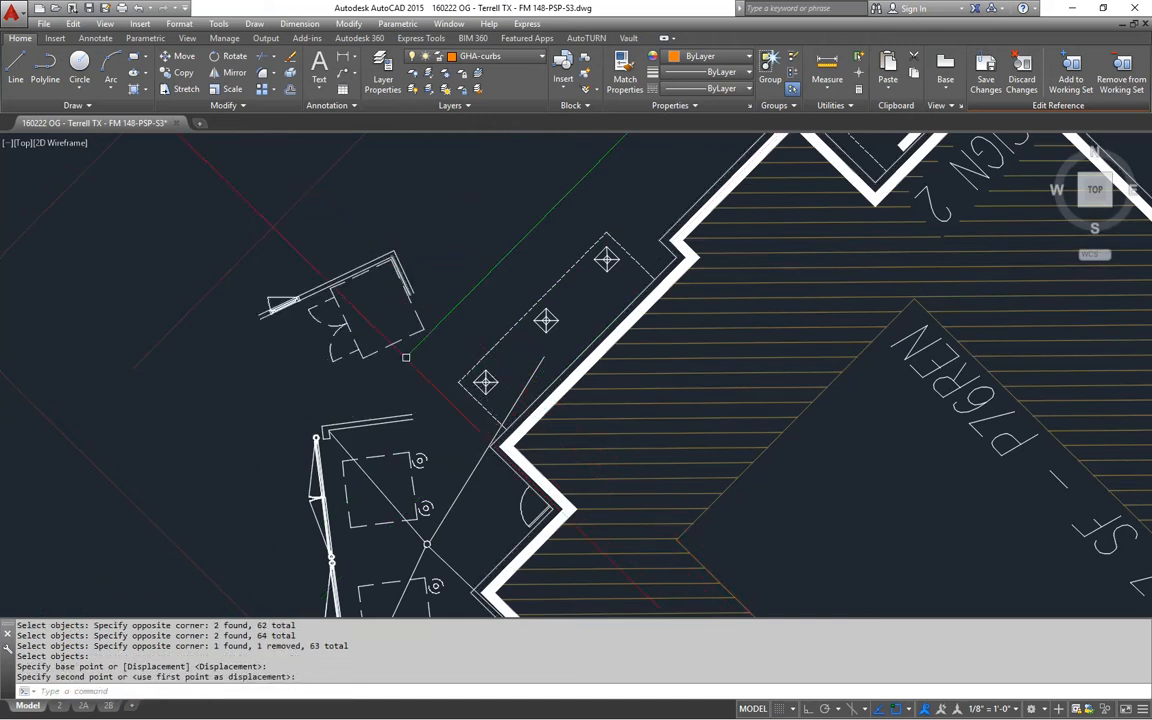
- Erase the two short angled wall lines at the south end of the enclosure
{"action": "middle_click_drag", "start_coordinate": [411, 354], "coordinate": [476, 257]}
{"action": "scroll", "coordinate": [477, 257], "scroll_direction": "down", "scroll_amount": 2}
{"action": "middle_click_drag", "start_coordinate": [490, 364], "coordinate": [494, 331]}
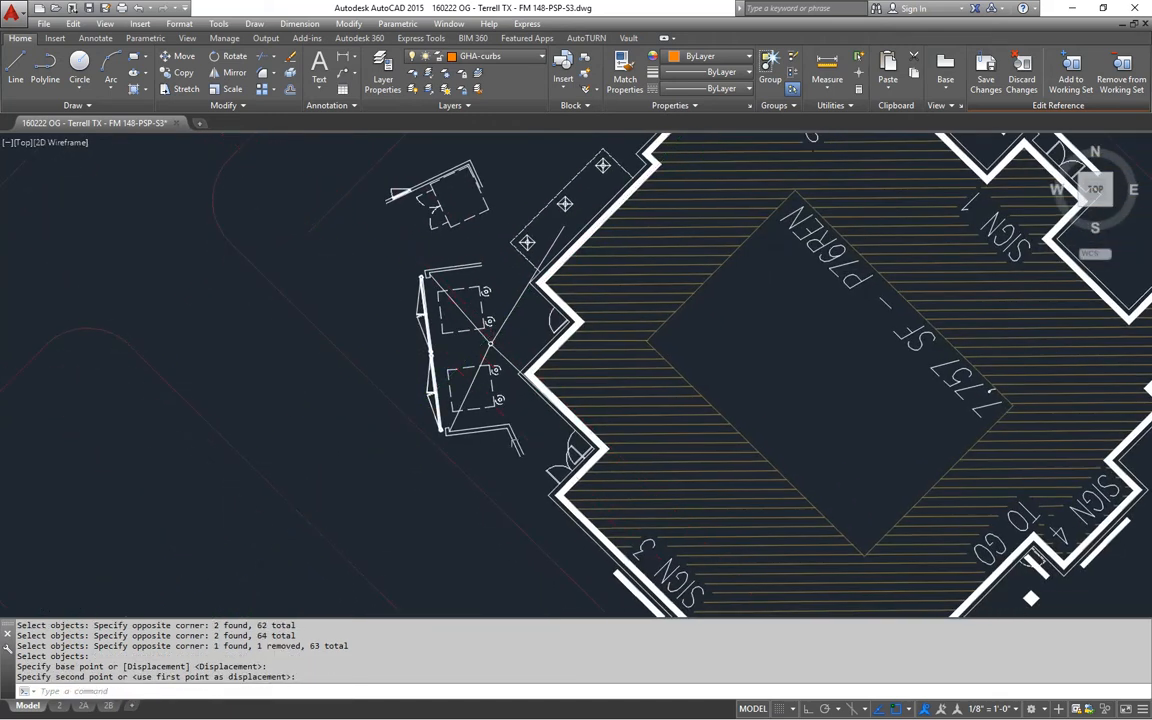
{"action": "scroll", "coordinate": [519, 448], "scroll_direction": "up", "scroll_amount": 2}
{"action": "key", "text": "Escape"}
{"action": "left_click", "coordinate": [519, 450]}
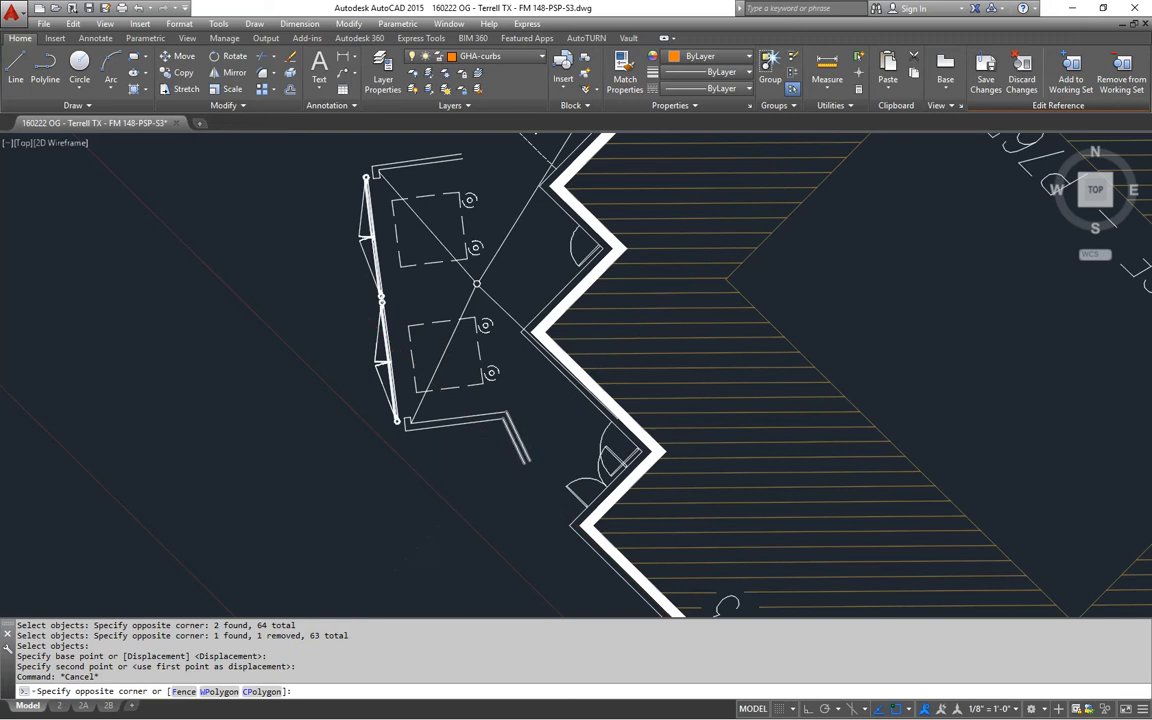
{"action": "left_click", "coordinate": [505, 438]}
{"action": "type", "text": "e"}
{"action": "key", "text": "space"}
- Move the dashed box with its double door swings from the detached north section to just south of the enclosure
{"action": "middle_click_drag", "start_coordinate": [512, 355], "coordinate": [527, 434]}
{"action": "scroll", "coordinate": [532, 433], "scroll_direction": "down", "scroll_amount": 2}
{"action": "mouse_move", "coordinate": [495, 357]}
{"action": "middle_mouse_down"}
{"action": "mouse_move", "coordinate": [507, 424]}
{"action": "mouse_move", "coordinate": [536, 411]}
{"action": "middle_mouse_up"}
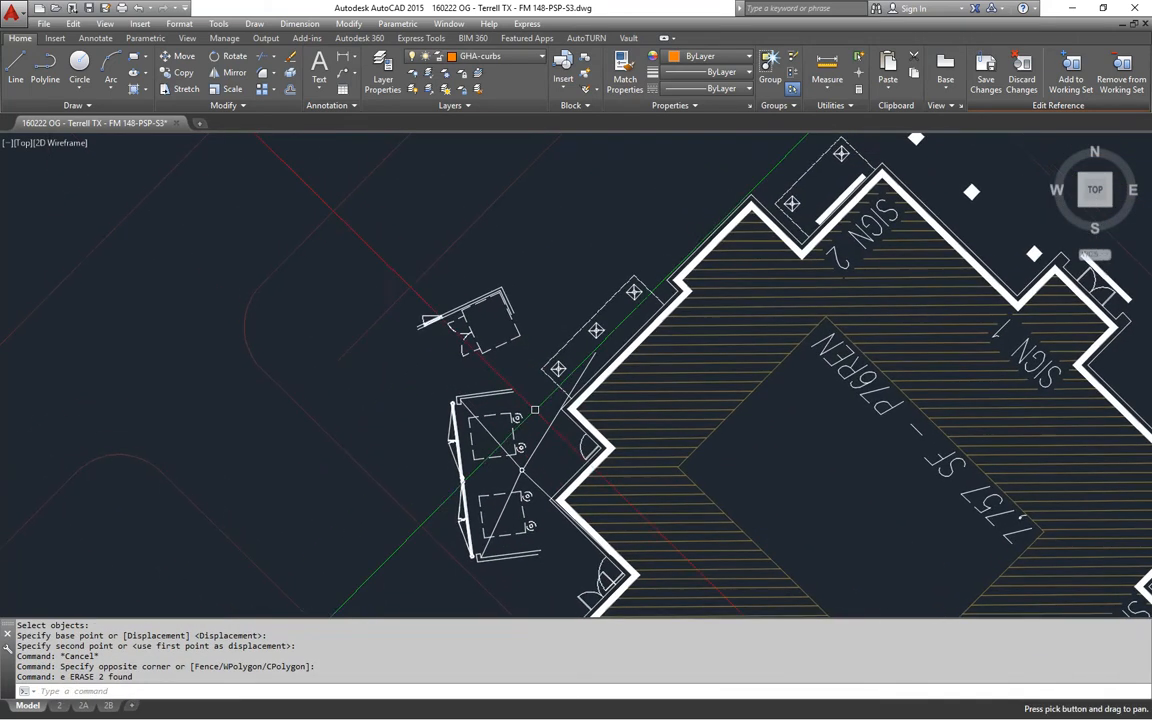
{"action": "scroll", "coordinate": [541, 411], "scroll_direction": "up", "scroll_amount": 2}
{"action": "middle_click_drag", "start_coordinate": [478, 342], "coordinate": [498, 392]}
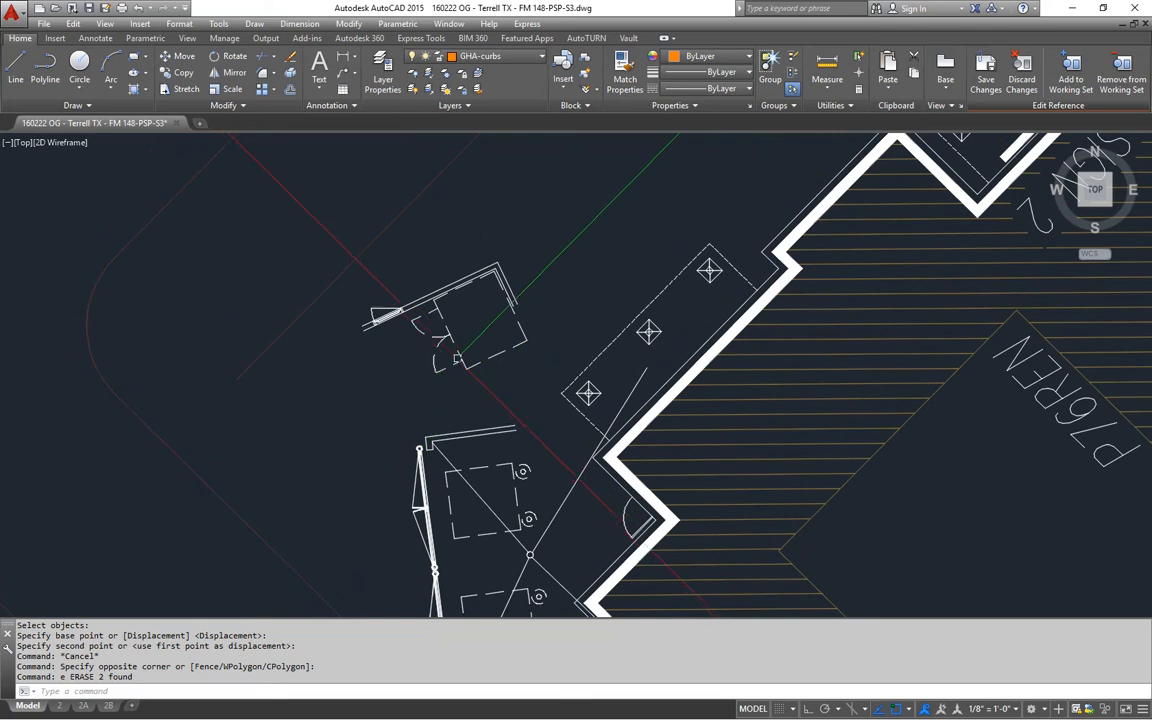
{"action": "key", "text": "Escape"}
{"action": "key", "text": "Escape"}
{"action": "type", "text": "m"}
{"action": "key", "text": "space"}
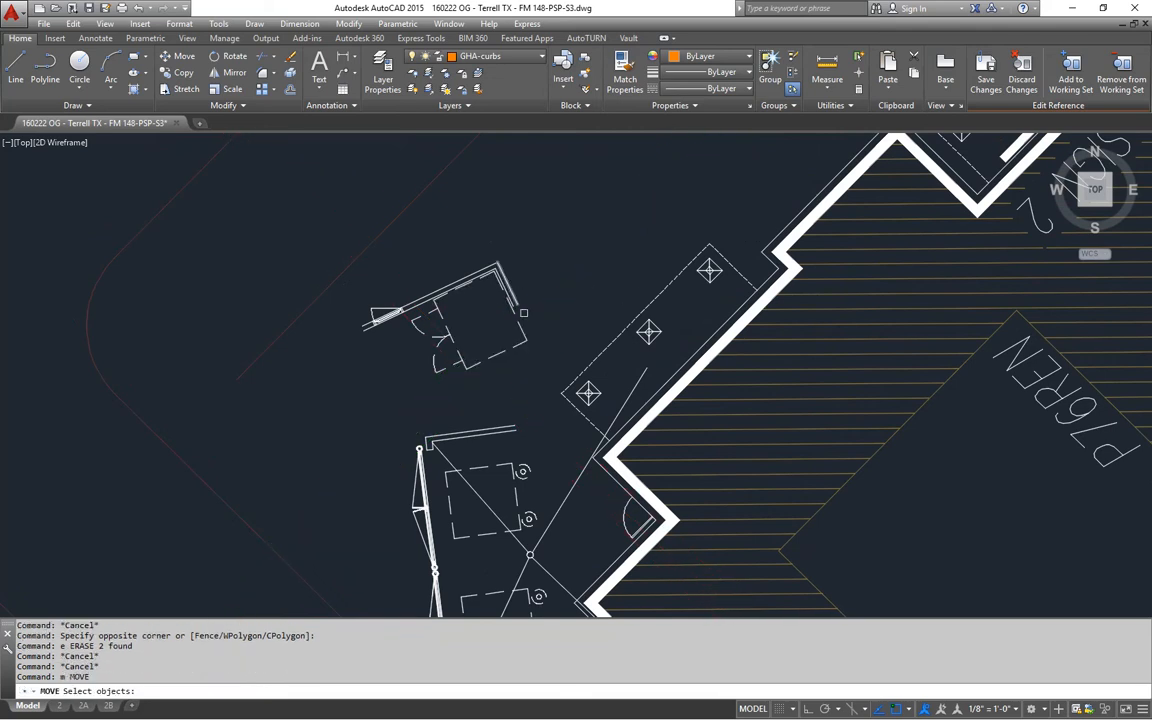
{"action": "scroll", "coordinate": [521, 347], "scroll_direction": "up", "scroll_amount": 2}
{"action": "left_click", "coordinate": [535, 319]}
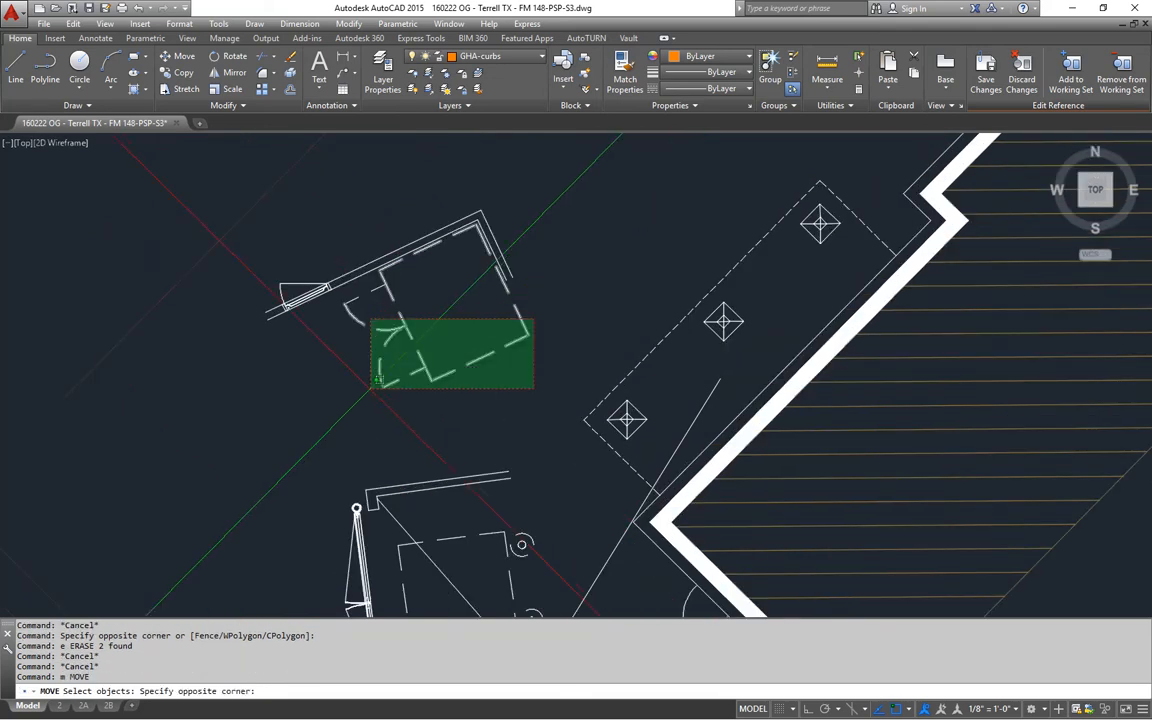
{"action": "left_click", "coordinate": [375, 298]}
{"action": "left_click", "coordinate": [377, 289]}
{"action": "key", "text": "space"}
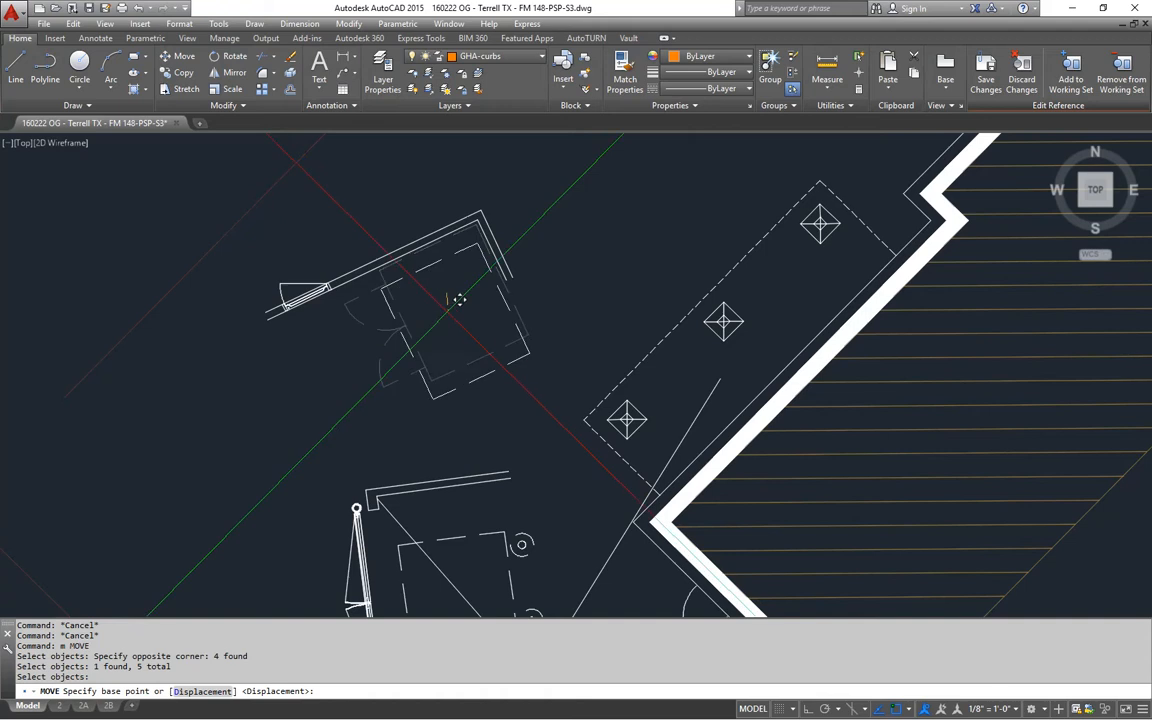
{"action": "left_click", "coordinate": [458, 291]}
{"action": "scroll", "coordinate": [464, 358], "scroll_direction": "down", "scroll_amount": 4}
{"action": "middle_click_drag", "start_coordinate": [482, 464], "coordinate": [461, 254]}
{"action": "scroll", "coordinate": [530, 478], "scroll_direction": "up", "scroll_amount": 2}
{"action": "left_click", "coordinate": [491, 449]}
{"action": "key", "text": "Escape"}
{"action": "key", "text": "Escape"}
- Align the dashed box and its door swings with the building's angled southwest wall, without scaling
{"action": "scroll", "coordinate": [491, 449], "scroll_direction": "up", "scroll_amount": 2}
{"action": "type", "text": "a"}
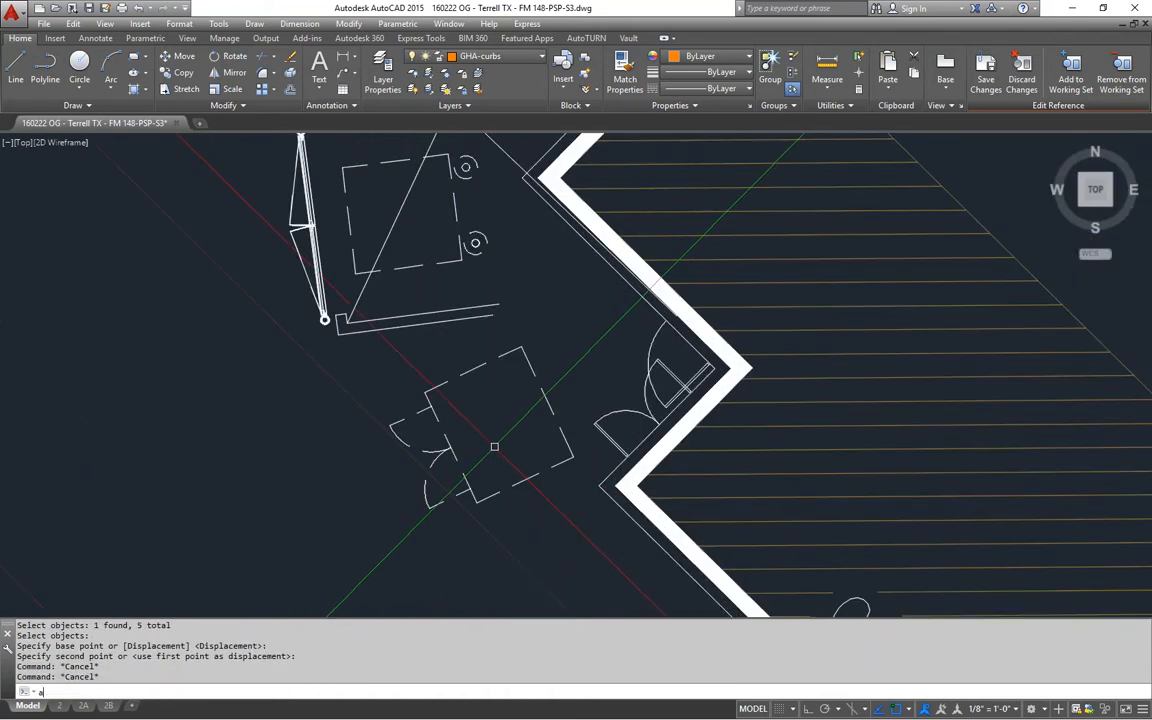
{"action": "type", "text": "l"}
{"action": "key", "text": "space"}
{"action": "type", "text": "p"}
{"action": "key", "text": "space"}
{"action": "key", "text": "space"}
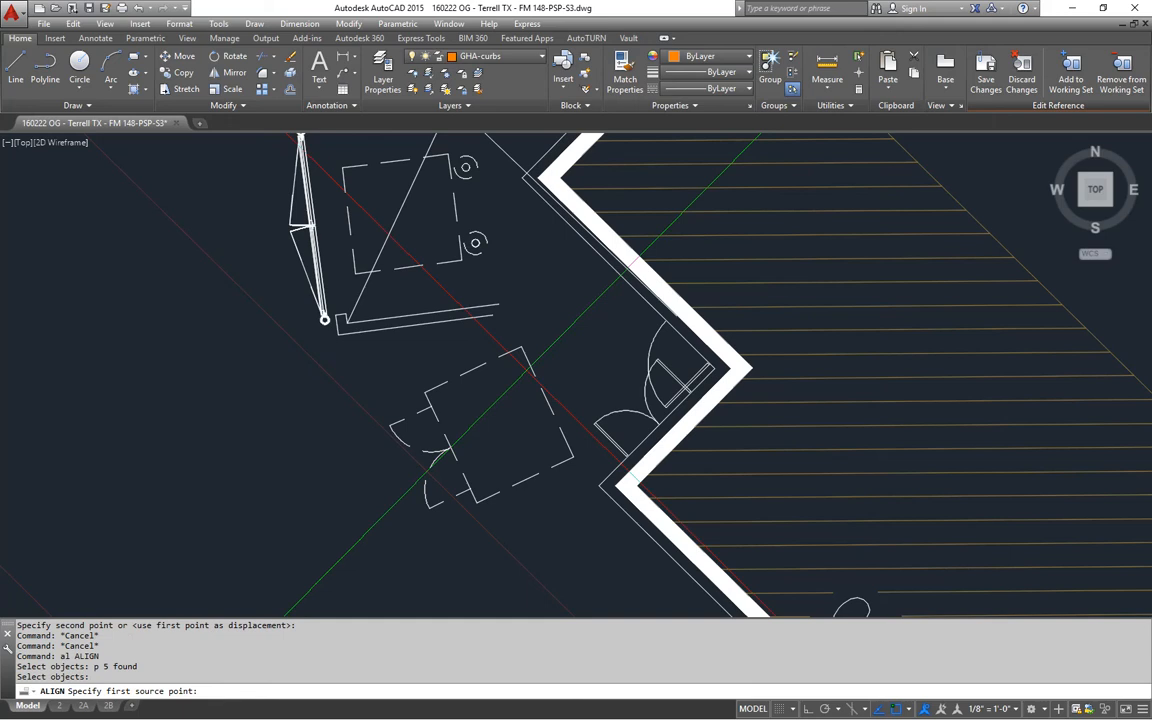
{"action": "left_click", "coordinate": [520, 348]}
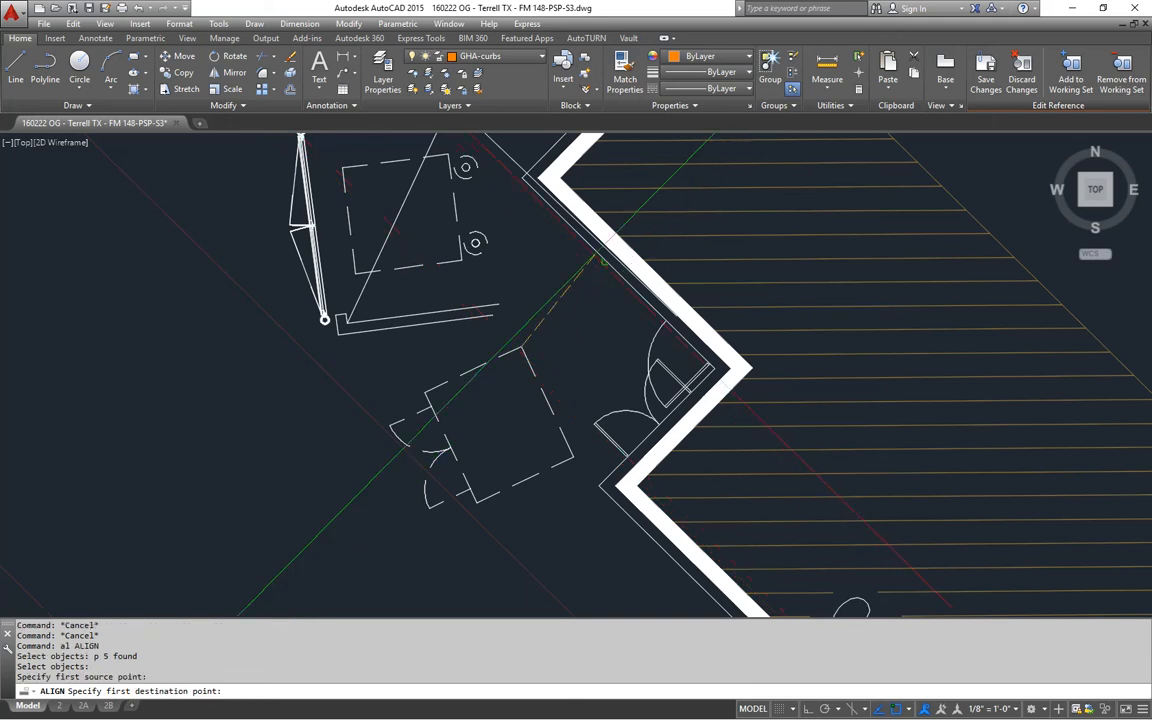
{"action": "left_click", "coordinate": [603, 265]}
{"action": "left_click", "coordinate": [573, 457]}
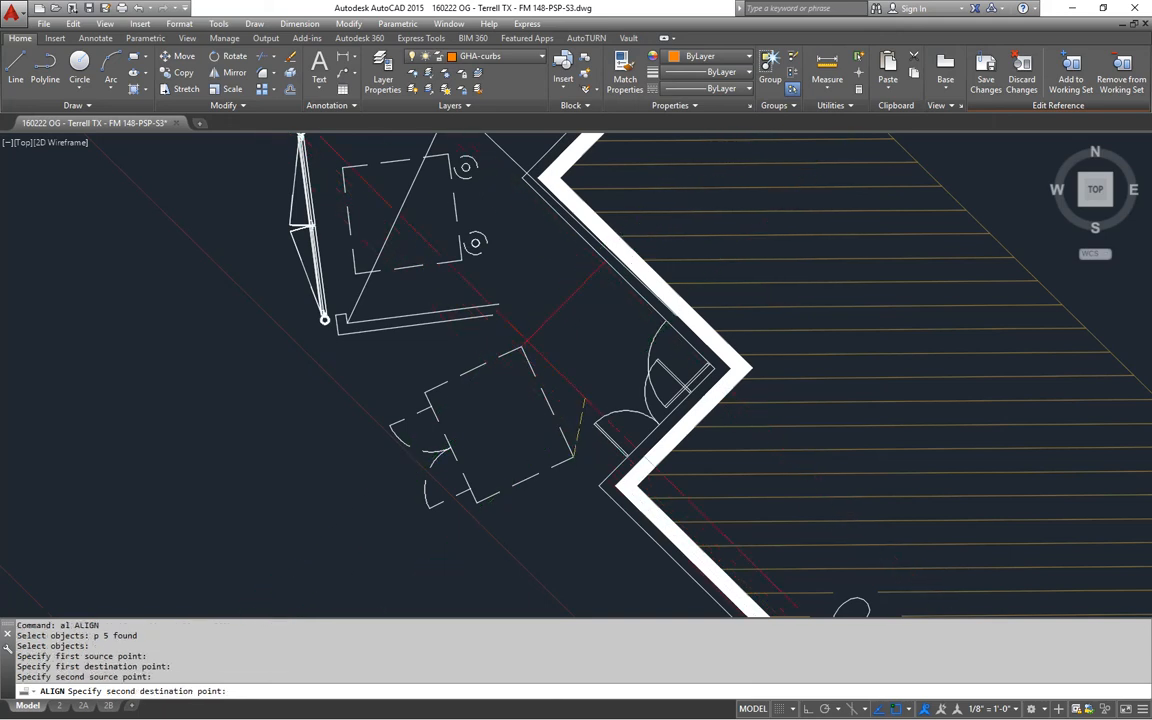
{"action": "left_click", "coordinate": [554, 381]}
{"action": "key", "text": "Return"}
- Move the aligned dashed box away from the building wall to the open area south of the enclosure
{"action": "type", "text": "m"}
{"action": "key", "text": "space"}
{"action": "type", "text": "p"}
{"action": "key", "text": "space"}
{"action": "key", "text": "space"}
{"action": "left_click", "coordinate": [612, 337]}
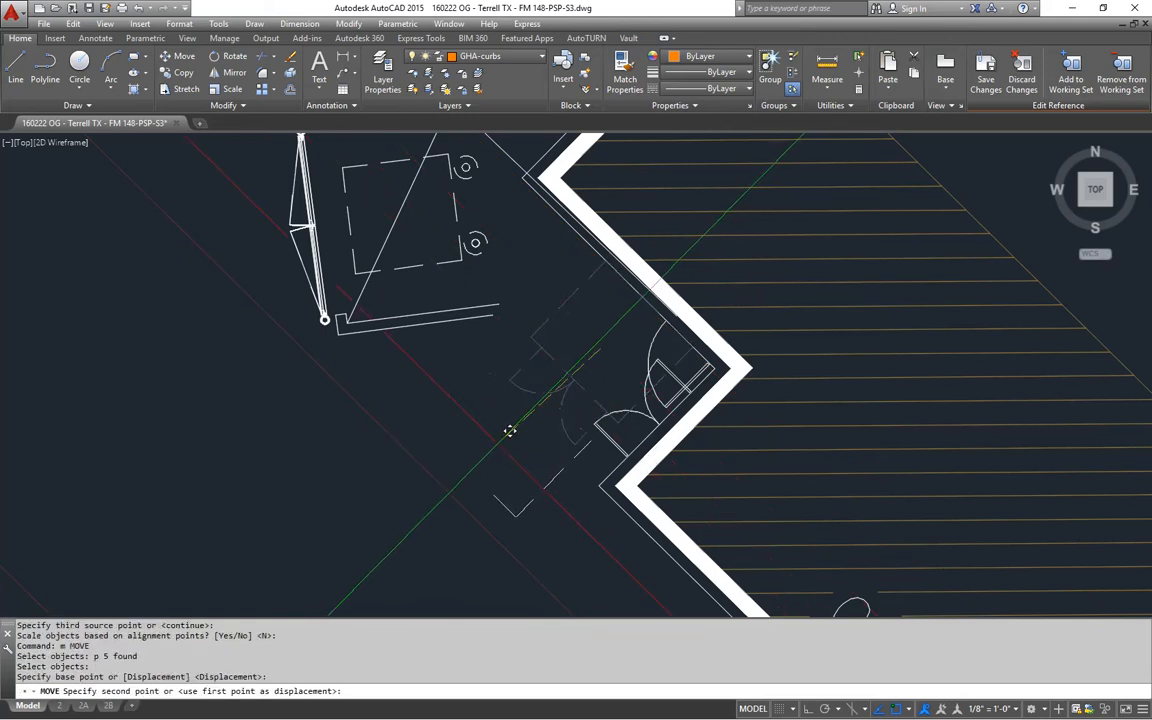
{"action": "left_click", "coordinate": [502, 433]}
{"action": "key", "text": "Escape"}
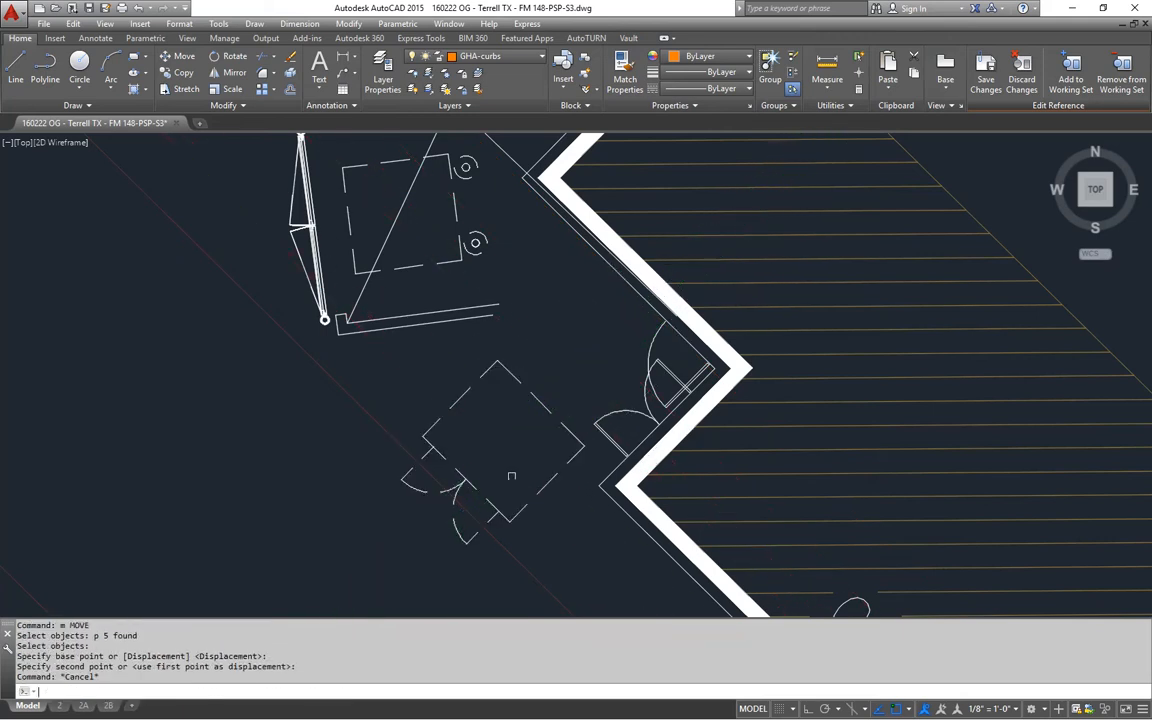
- Rotate the dashed box and its door swings by -90 degrees about a point inside the box
{"action": "type", "text": "r"}
{"action": "key", "text": "space"}
{"action": "type", "text": "p"}
{"action": "key", "text": "space"}
{"action": "key", "text": "space"}
{"action": "left_click", "coordinate": [513, 434]}
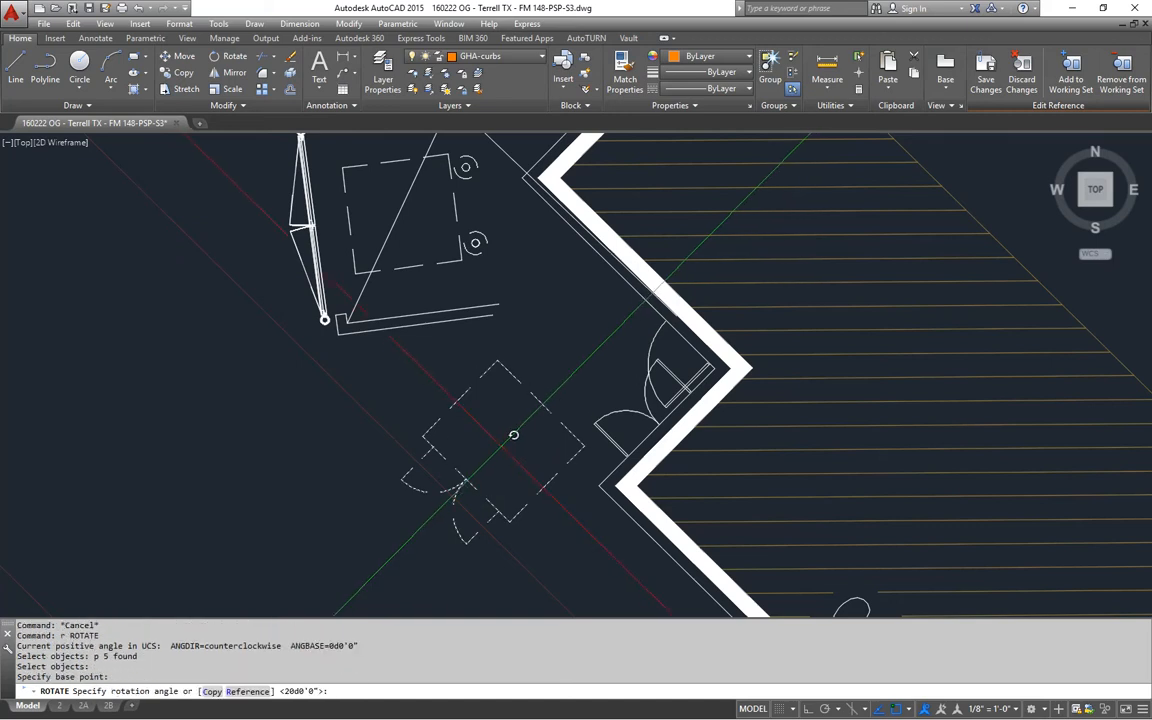
{"action": "type", "text": "-90"}
{"action": "key", "text": "Return"}
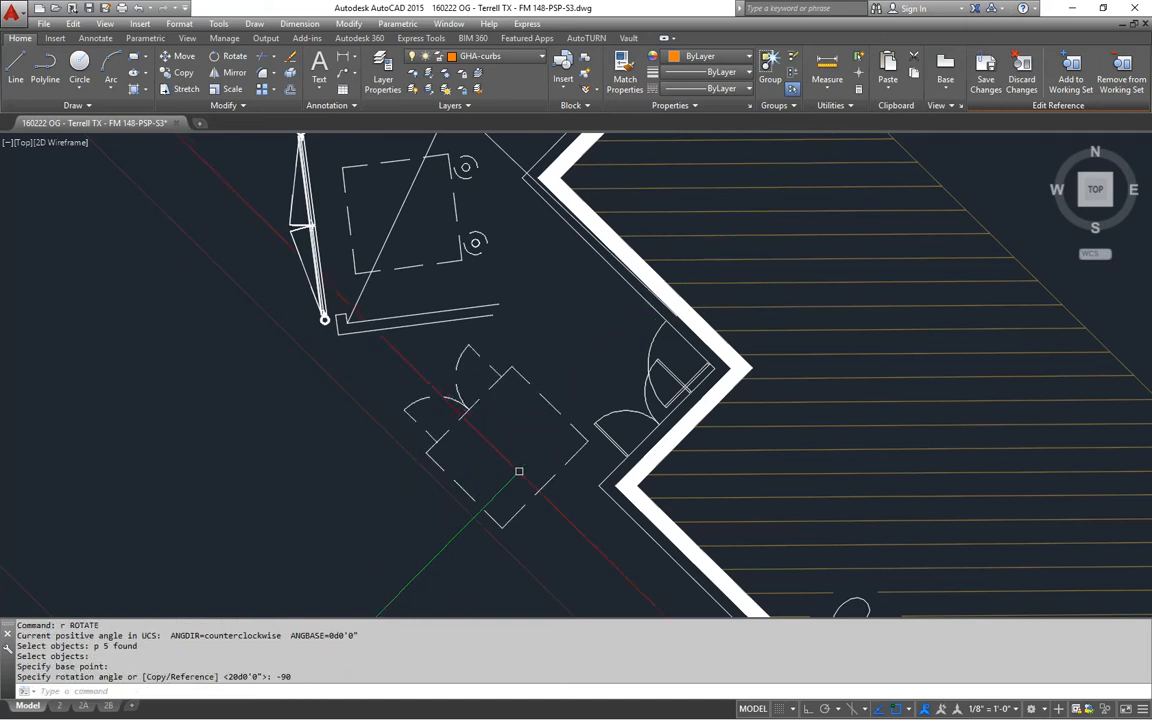
{"action": "middle_click_drag", "start_coordinate": [562, 482], "coordinate": [540, 462]}
{"action": "key", "text": "Escape"}
{"action": "key", "text": "Escape"}
- Nudge the rotated dashed box slightly toward the building's double doors, keeping it south of the enclosure
{"action": "scroll", "coordinate": [540, 462], "scroll_direction": "down", "scroll_amount": 2}
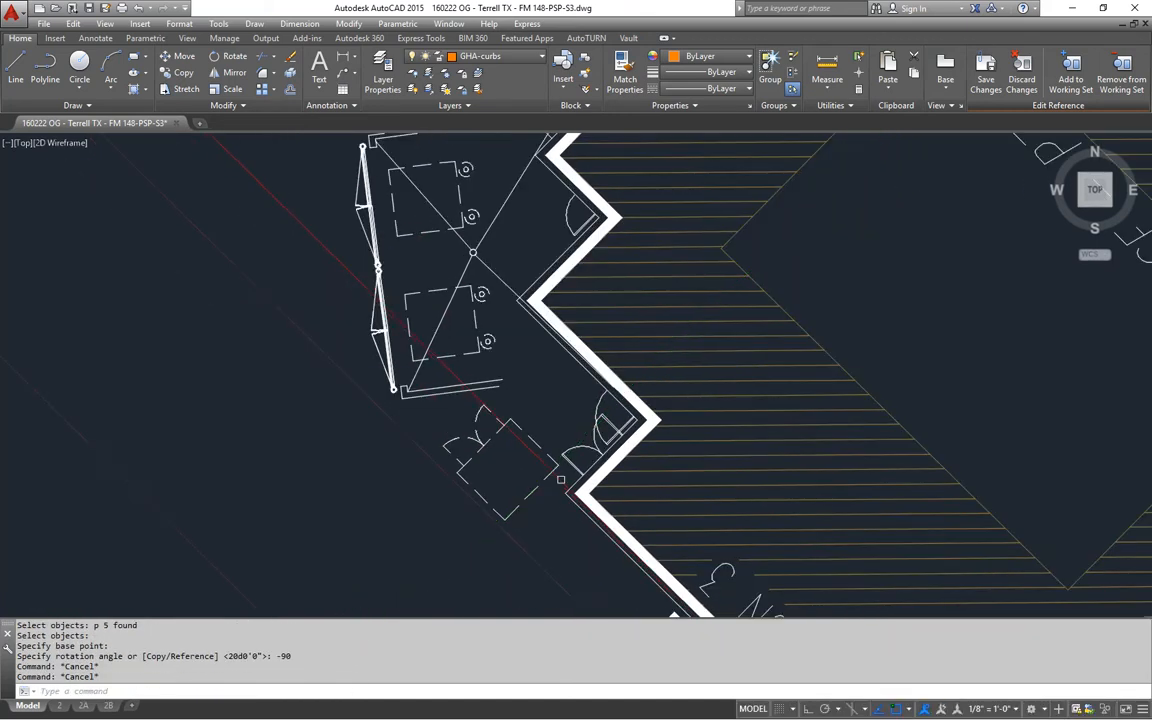
{"action": "middle_click_drag", "start_coordinate": [504, 334], "coordinate": [576, 460]}
{"action": "middle_click_drag", "start_coordinate": [526, 247], "coordinate": [516, 294]}
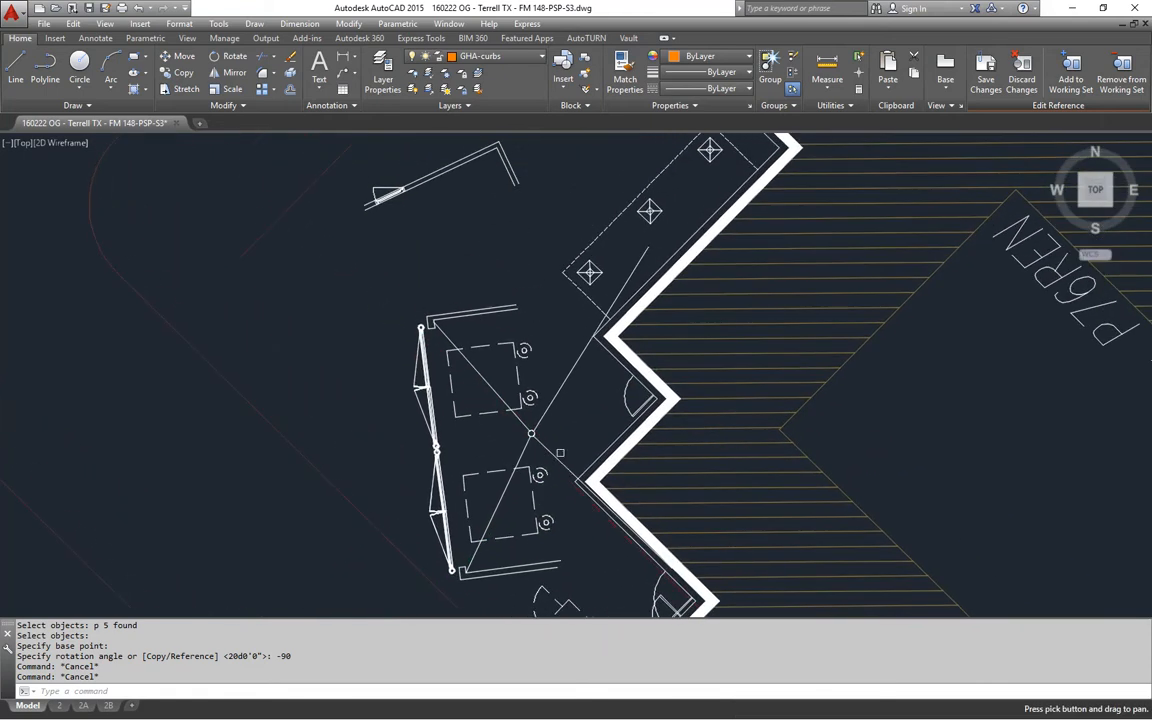
{"action": "middle_click_drag", "start_coordinate": [546, 440], "coordinate": [549, 293]}
{"action": "key", "text": "Escape"}
{"action": "type", "text": "m"}
{"action": "key", "text": "Return"}
{"action": "type", "text": "p"}
{"action": "key", "text": "Return"}
{"action": "key", "text": "Return"}
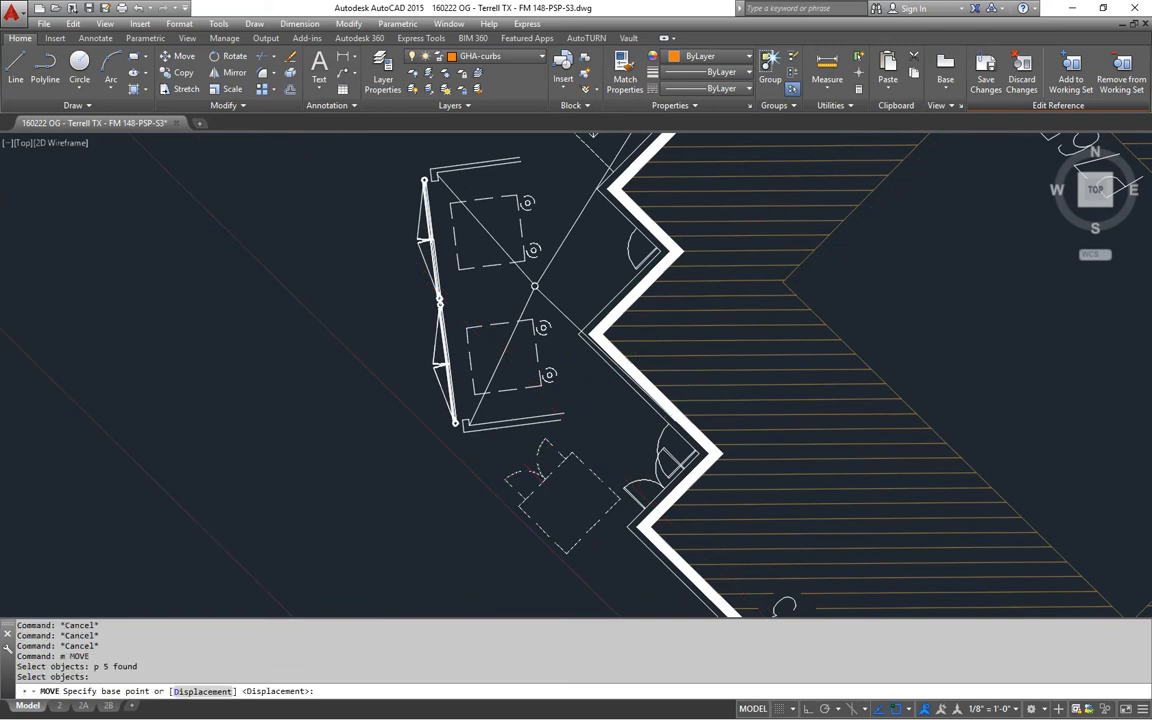
{"action": "left_click", "coordinate": [582, 202]}
{"action": "mouse_move", "coordinate": [582, 202]}
{"action": "middle_mouse_down"}
{"action": "mouse_move", "coordinate": [545, 437]}
{"action": "mouse_move", "coordinate": [534, 319]}
{"action": "middle_mouse_up"}
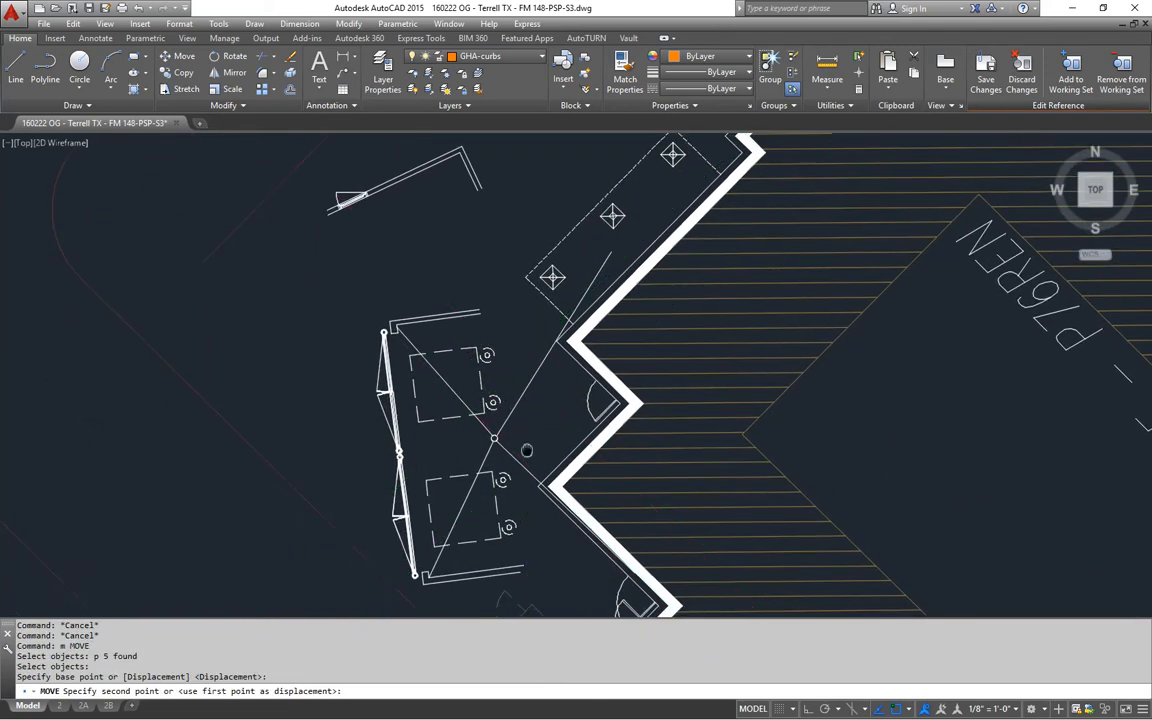
{"action": "middle_click_drag", "start_coordinate": [527, 450], "coordinate": [558, 354]}
{"action": "middle_click_drag", "start_coordinate": [566, 517], "coordinate": [527, 404]}
{"action": "scroll", "coordinate": [548, 445], "scroll_direction": "up", "scroll_amount": 2}
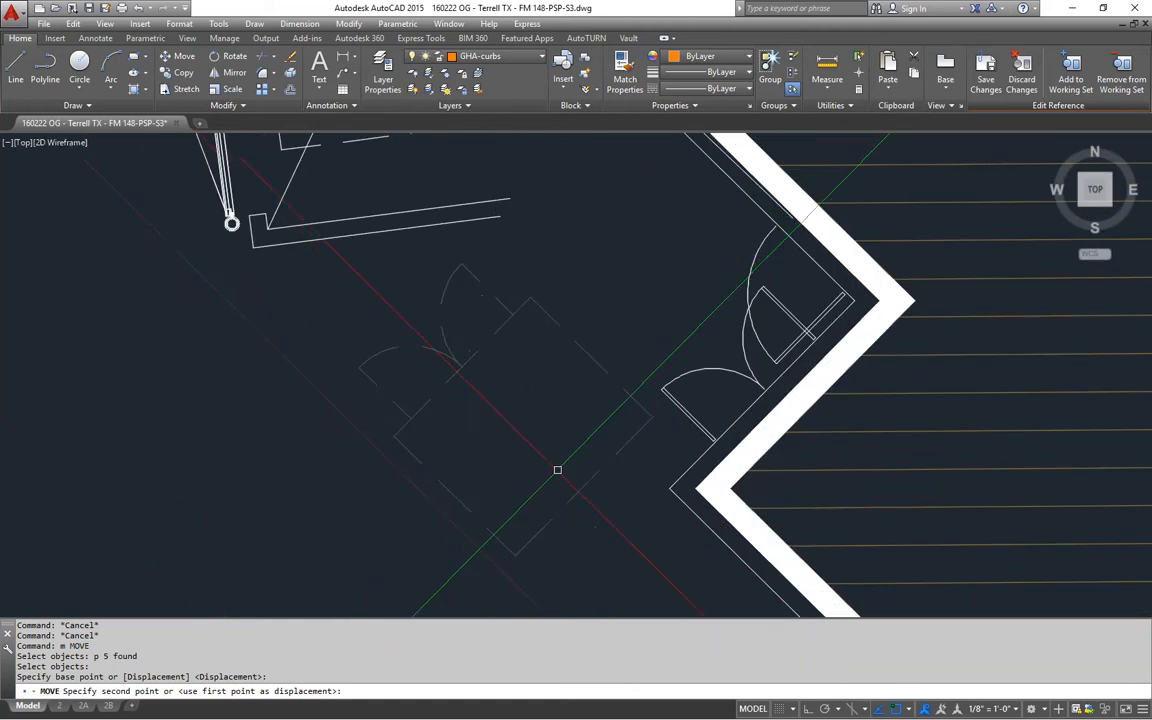
{"action": "scroll", "coordinate": [550, 442], "scroll_direction": "down", "scroll_amount": 4}
{"action": "left_click", "coordinate": [588, 450]}
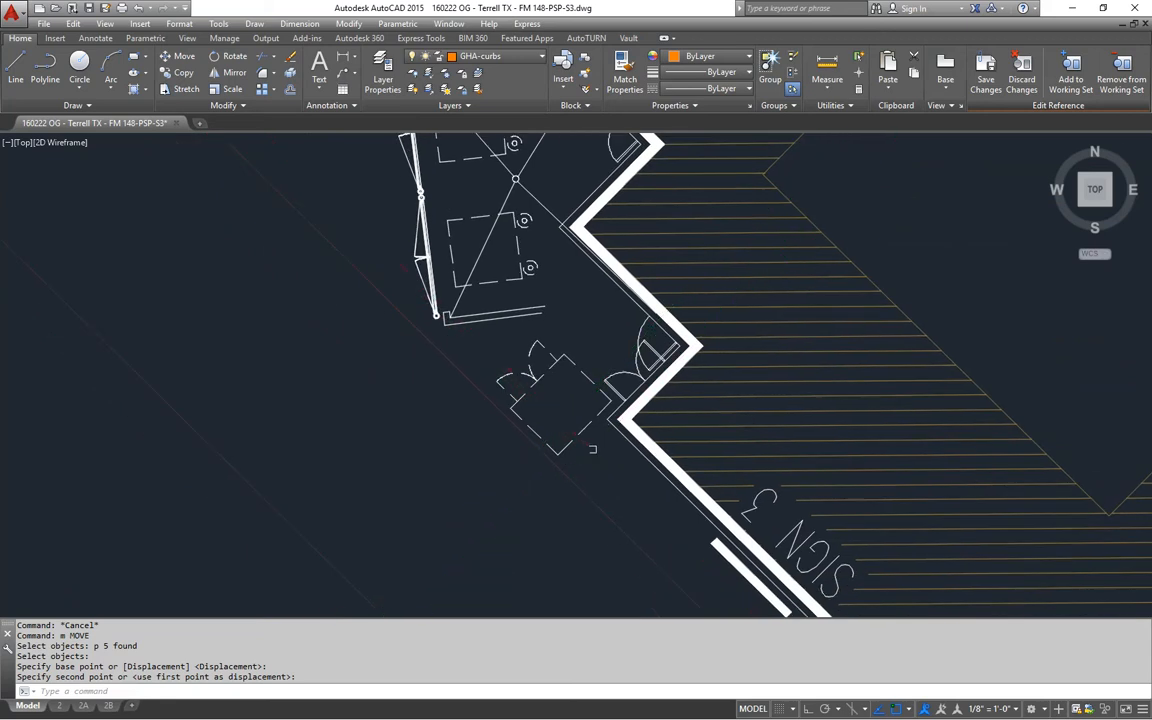
{"action": "scroll", "coordinate": [489, 417], "scroll_direction": "down", "scroll_amount": 2}
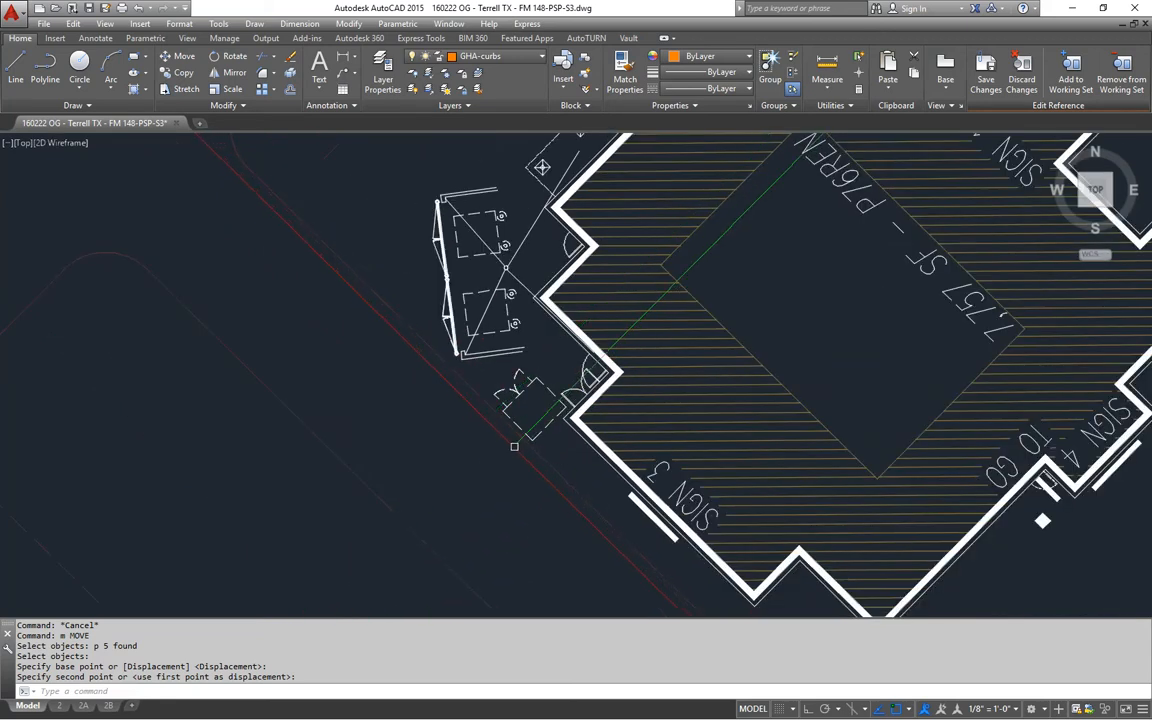
{"action": "middle_click_drag", "start_coordinate": [489, 451], "coordinate": [490, 518]}
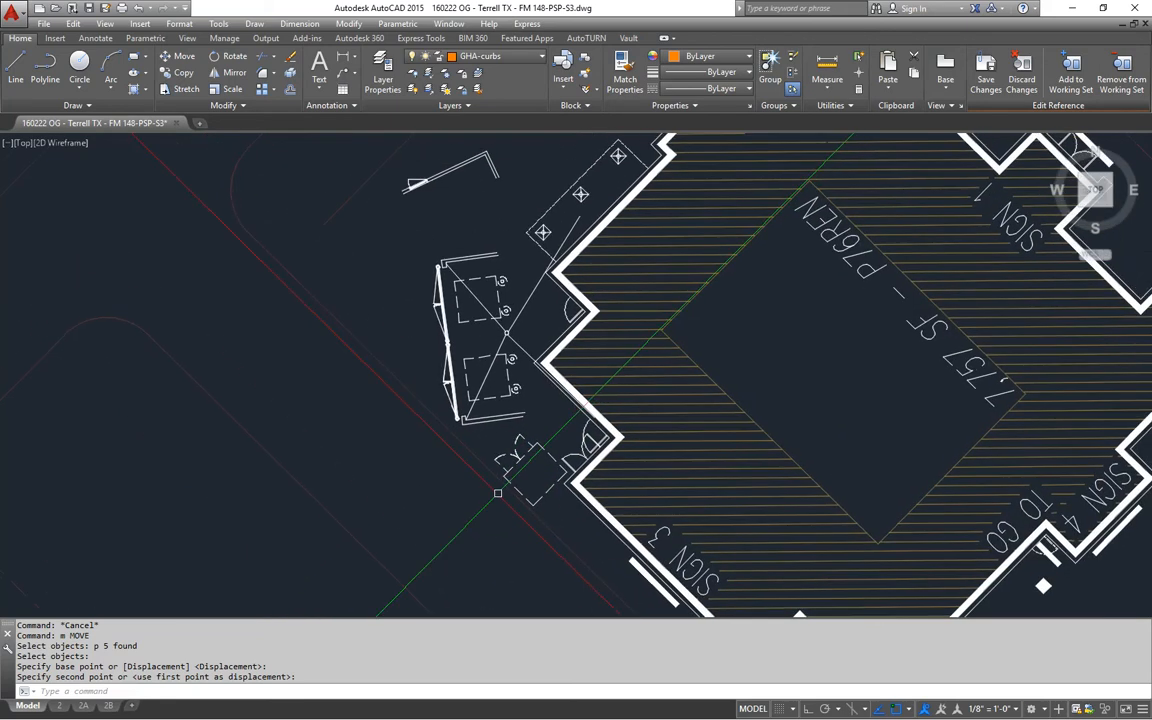
{"action": "middle_click_drag", "start_coordinate": [507, 470], "coordinate": [509, 492]}
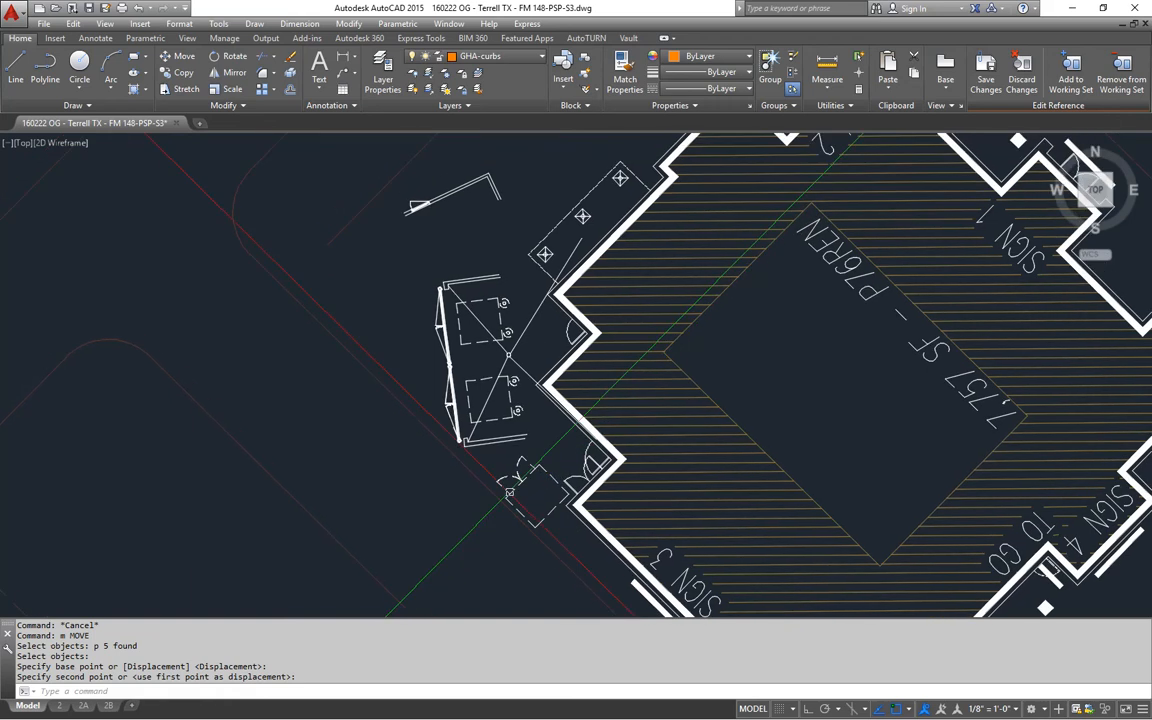
{"action": "scroll", "coordinate": [508, 487], "scroll_direction": "up", "scroll_amount": 3}
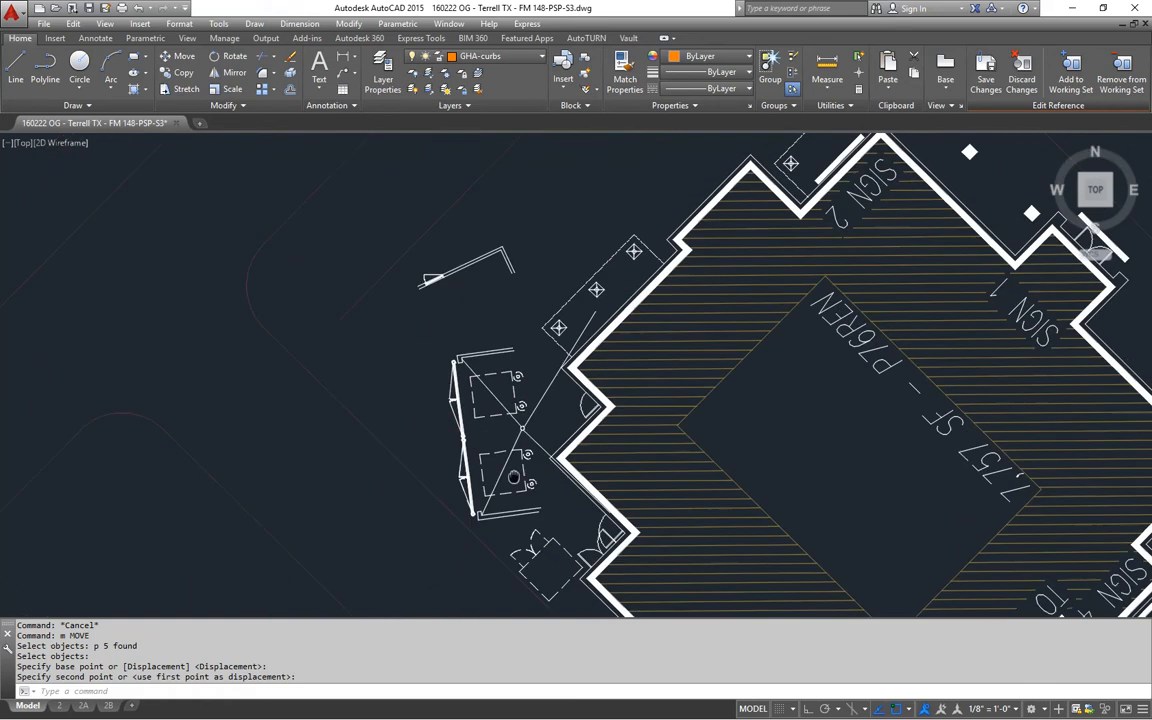
{"action": "mouse_move", "coordinate": [514, 517]}
{"action": "middle_mouse_down"}
{"action": "mouse_move", "coordinate": [529, 400]}
{"action": "mouse_move", "coordinate": [538, 413]}
{"action": "mouse_move", "coordinate": [529, 438]}
{"action": "mouse_move", "coordinate": [519, 431]}
{"action": "mouse_move", "coordinate": [562, 436]}
{"action": "middle_mouse_up"}
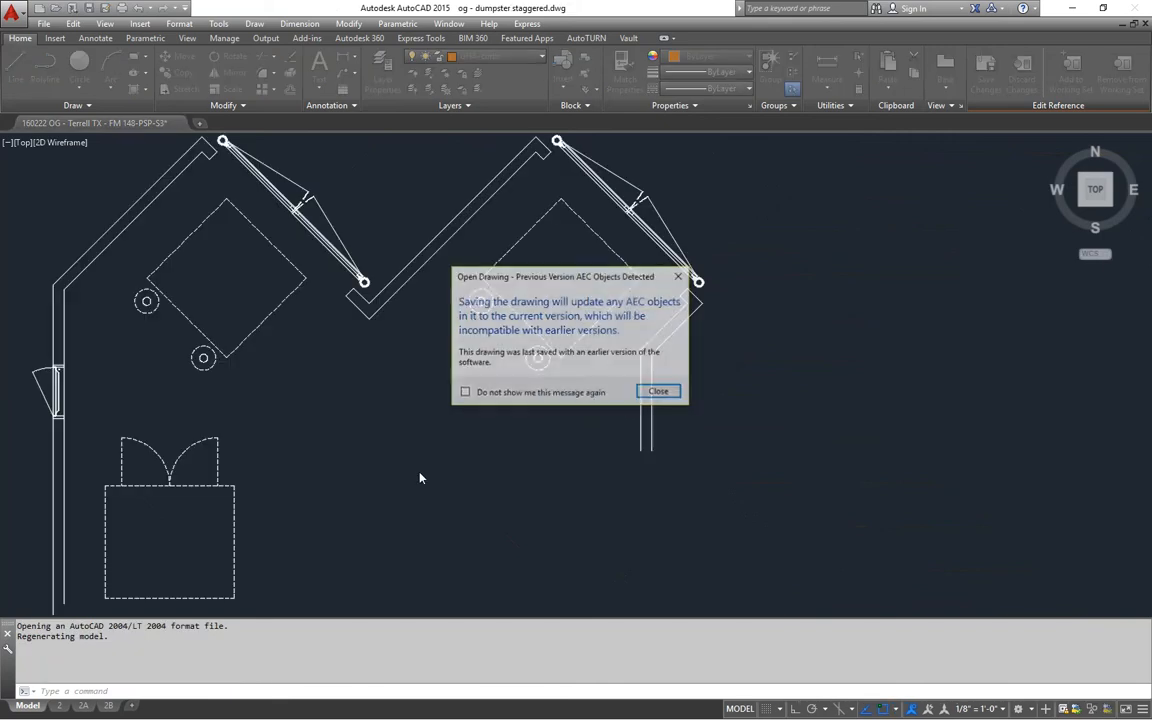
- Dismiss the earlier-version notice, copy the whole staggered dumpster layout to the clipboard, and close that drawing without saving changes
{"action": "left_click", "coordinate": [659, 393]}
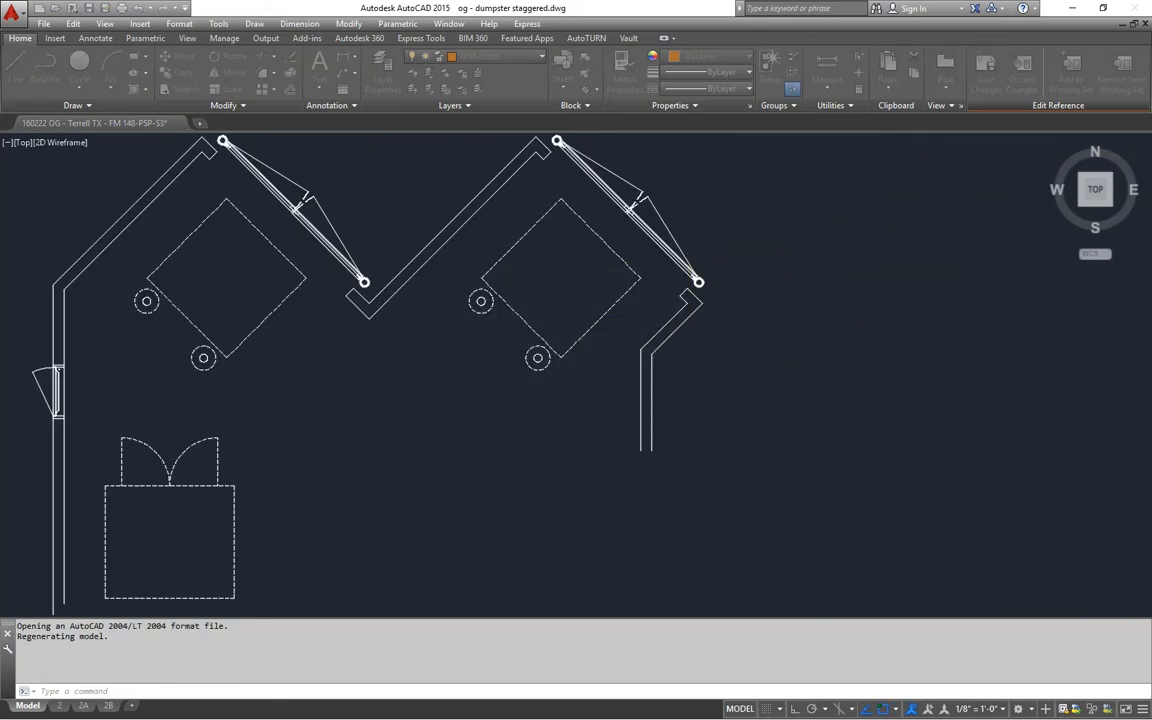
{"action": "scroll", "coordinate": [584, 400], "scroll_direction": "down", "scroll_amount": 5}
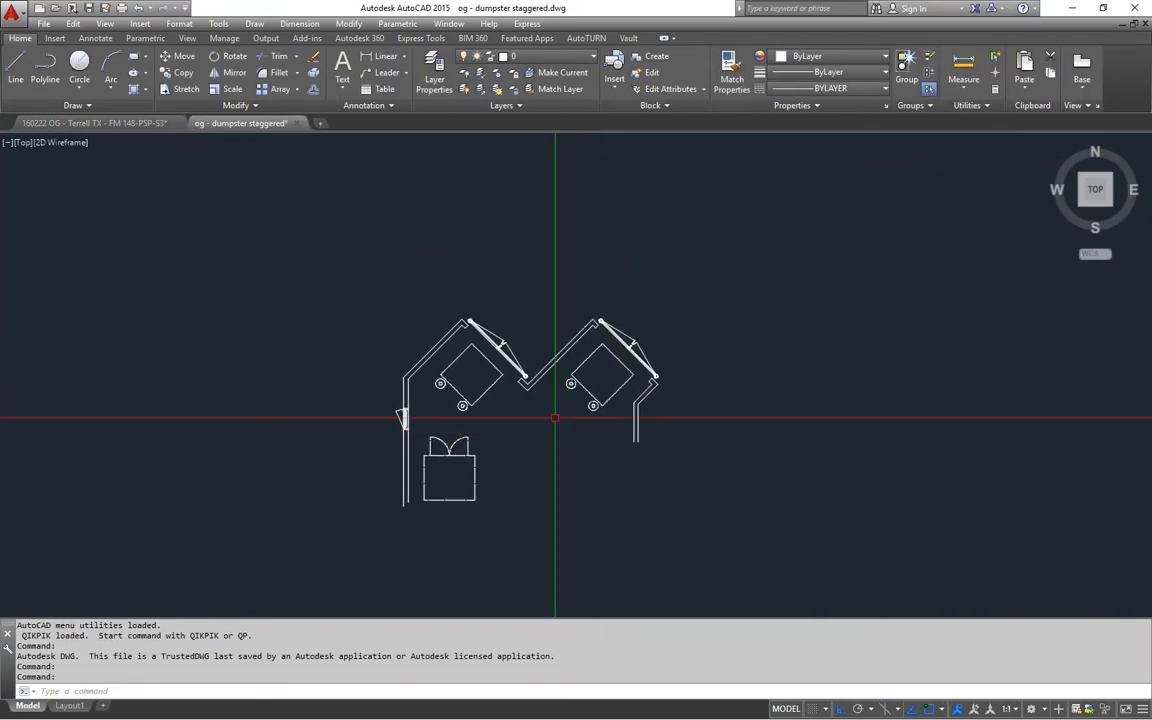
{"action": "key", "text": "ctrl+c"}
{"action": "left_click", "coordinate": [332, 270]}
{"action": "left_click", "coordinate": [711, 532]}
{"action": "key", "text": "Return"}
{"action": "left_click", "coordinate": [296, 124]}
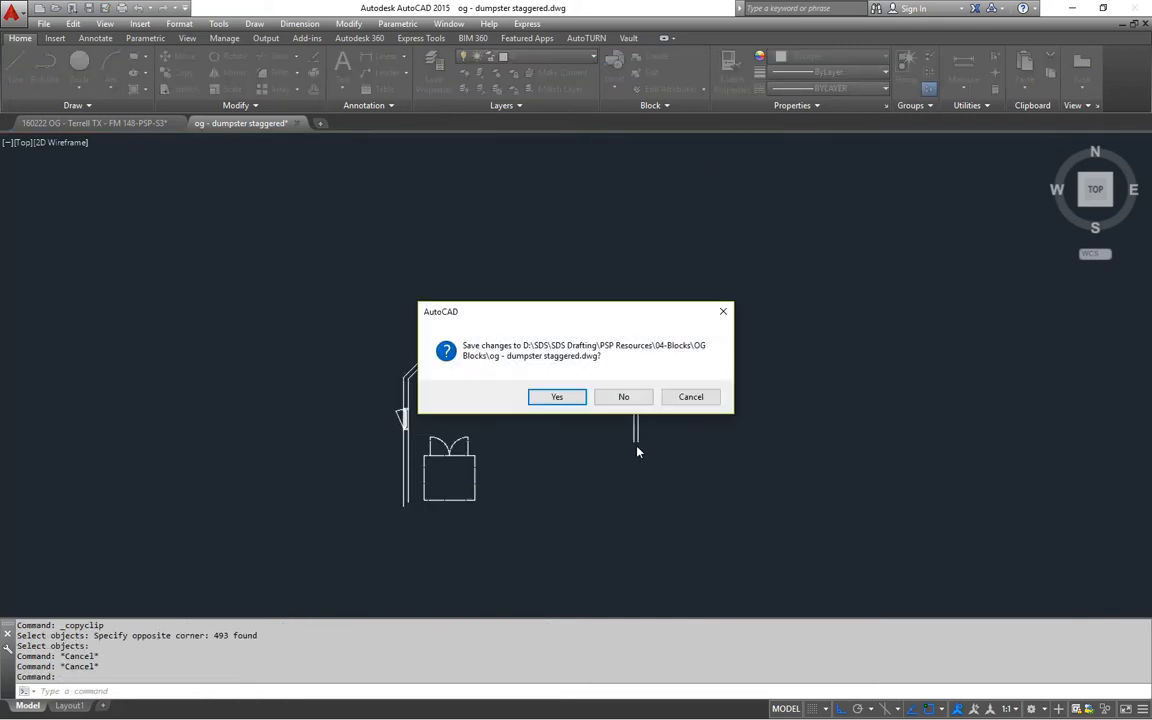
{"action": "left_click", "coordinate": [624, 397]}
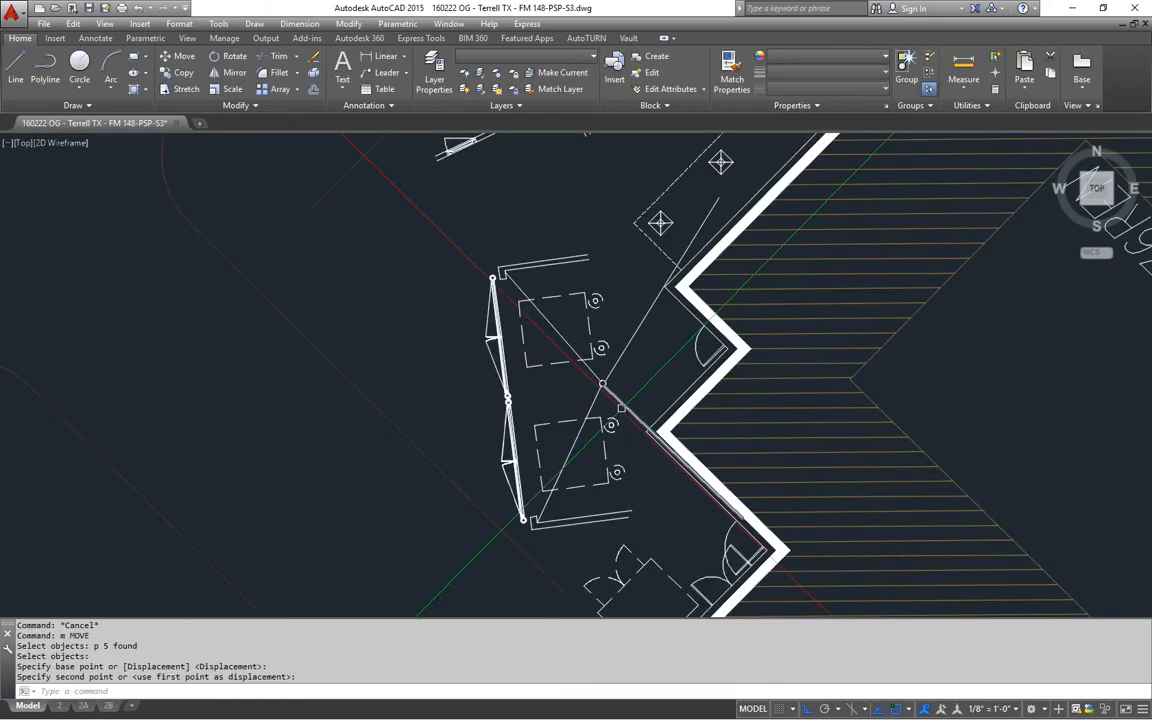
- Paste the copied staggered dumpster layout into the site plan immediately west of the existing enclosure
{"action": "middle_click_drag", "start_coordinate": [425, 446], "coordinate": [534, 417]}
{"action": "key", "text": "ctrl+v"}
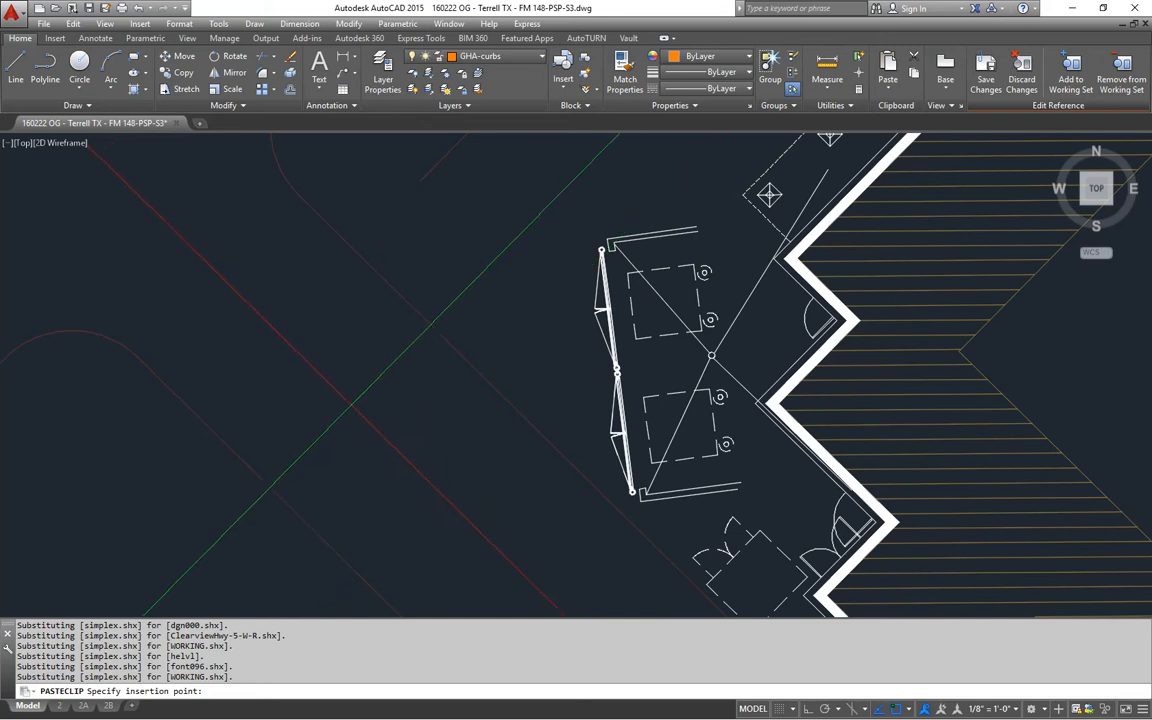
{"action": "left_click", "coordinate": [392, 465]}
{"action": "middle_click_drag", "start_coordinate": [432, 387], "coordinate": [434, 449]}
{"action": "key", "text": "Escape"}
{"action": "key", "text": "Escape"}
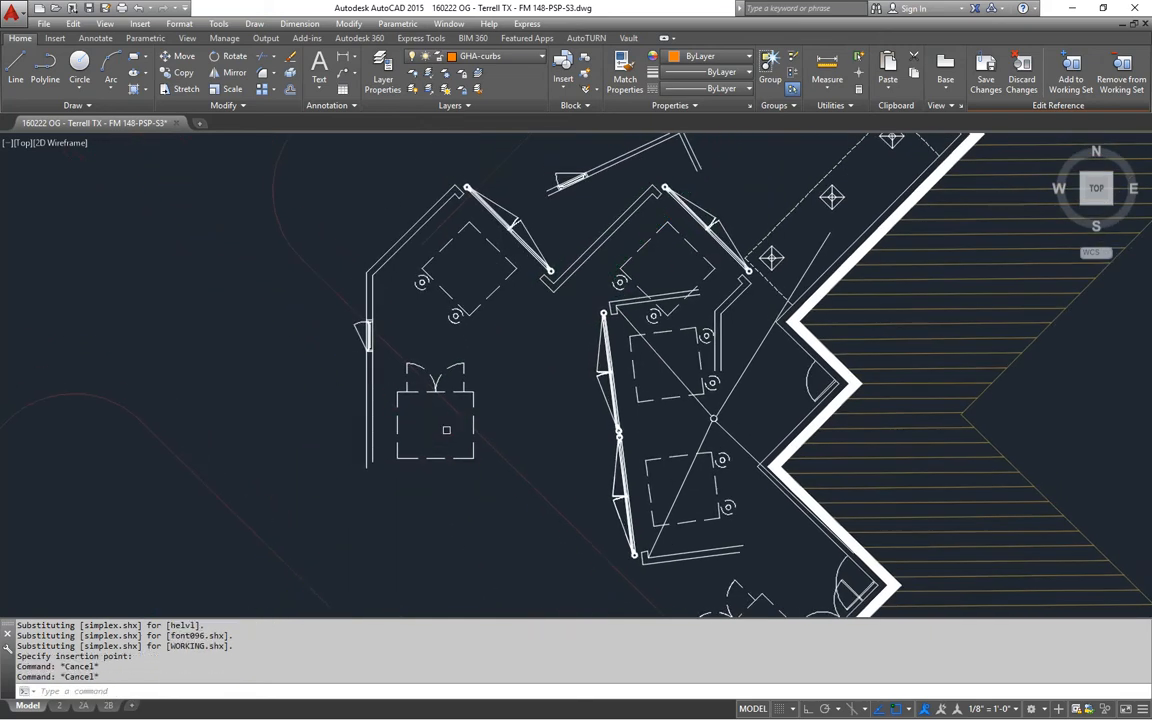
{"action": "type", "text": "r"}
{"action": "key", "text": "Return"}
{"action": "left_click", "coordinate": [492, 291]}
{"action": "key", "text": "Escape"}
{"action": "key", "text": "Escape"}
{"action": "key", "text": "Escape"}
{"action": "type", "text": "R"}
{"action": "key", "text": "Return"}
{"action": "type", "text": "p"}
{"action": "key", "text": "Return"}
{"action": "key", "text": "Escape"}
{"action": "key", "text": "Escape"}
{"action": "key", "text": "Escape"}
{"action": "key", "text": "Escape"}
- Undo the pasting of the staggered dumpster layout beside the existing enclosure
{"action": "type", "text": "u"}
{"action": "key", "text": "Return"}
{"action": "type", "text": "u"}
{"action": "key", "text": "Return"}
{"action": "middle_click_drag", "start_coordinate": [504, 371], "coordinate": [502, 308]}
{"action": "key", "text": "Return"}
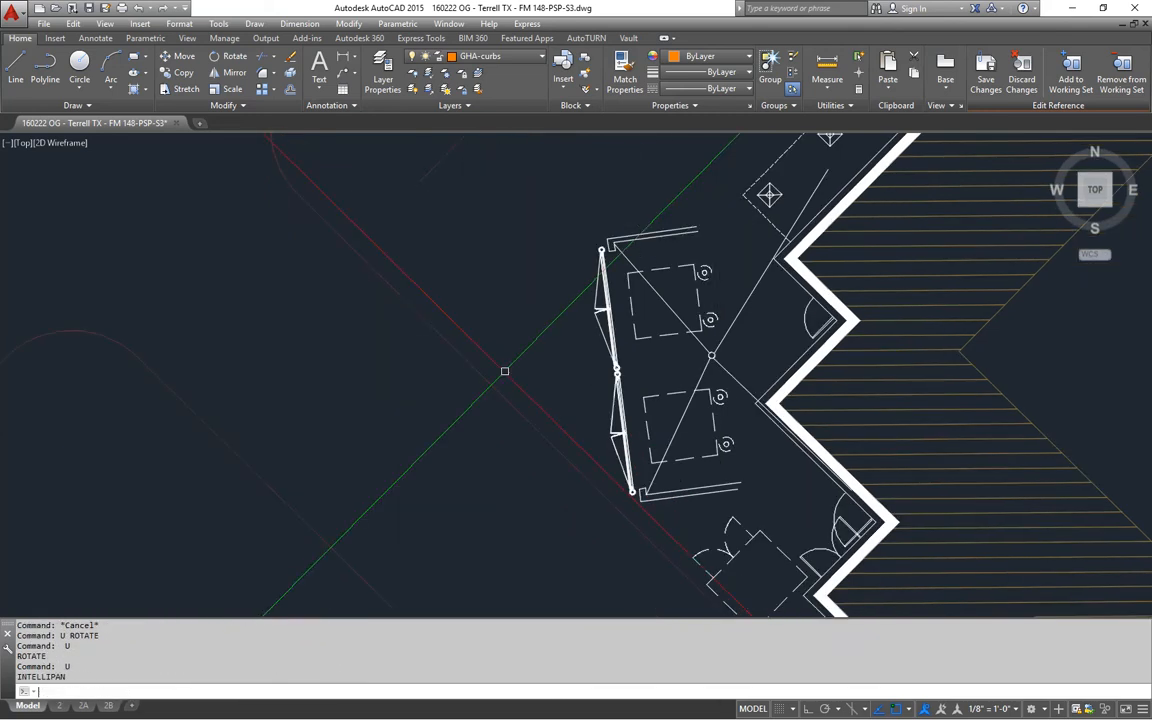
- Paste the staggered dumpster layout into the open area well west of the existing enclosure
{"action": "middle_click_drag", "start_coordinate": [463, 404], "coordinate": [640, 410]}
{"action": "scroll", "coordinate": [477, 450], "scroll_direction": "down", "scroll_amount": 4}
{"action": "middle_click_drag", "start_coordinate": [477, 450], "coordinate": [605, 386]}
{"action": "key", "text": "Escape"}
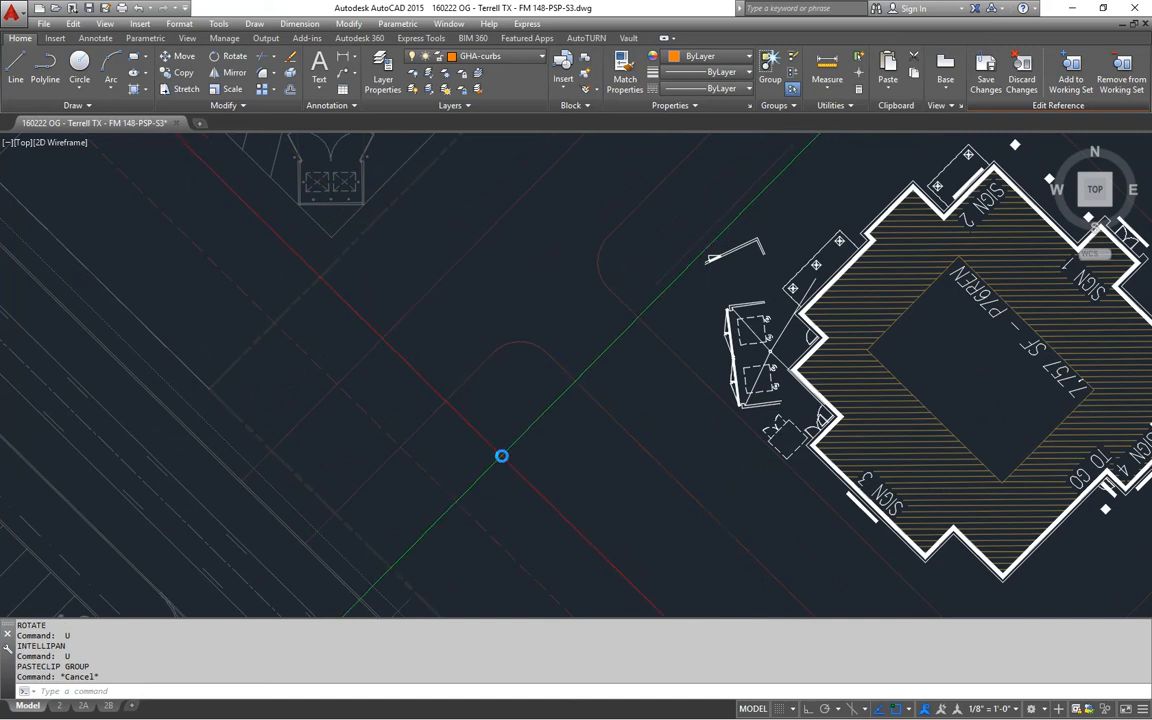
{"action": "key", "text": "ctrl+v"}
{"action": "middle_click_drag", "start_coordinate": [474, 445], "coordinate": [421, 455]}
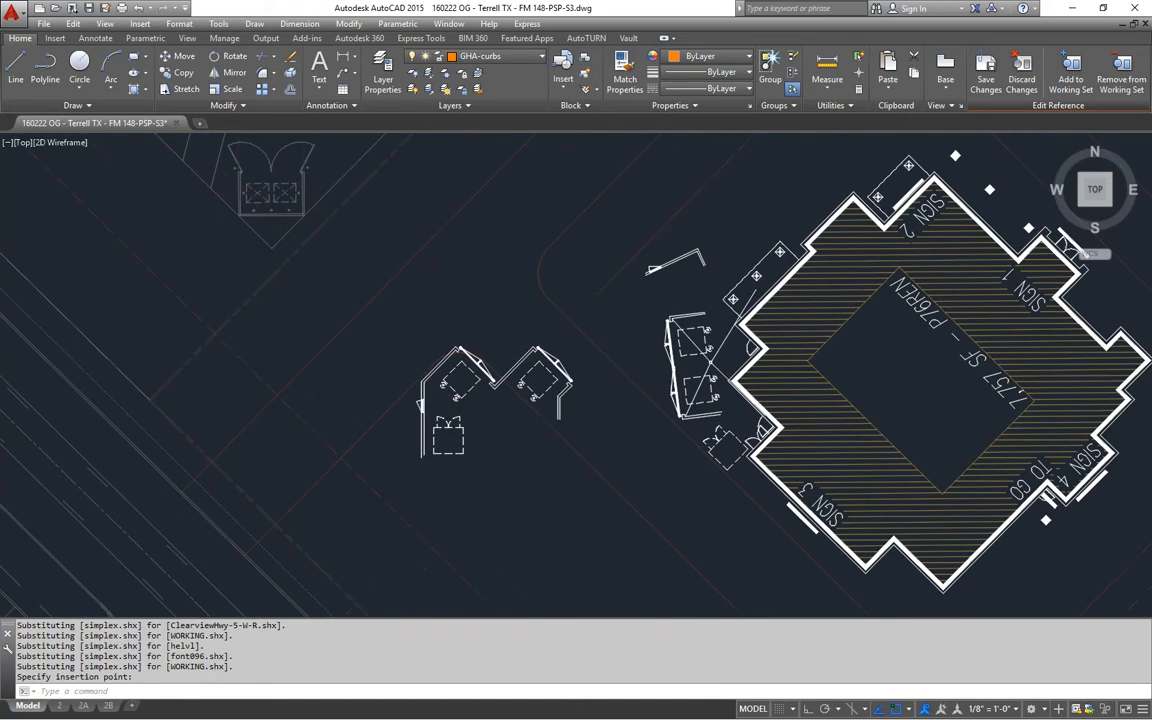
{"action": "key", "text": "Escape"}
{"action": "key", "text": "Escape"}
- Rotate the whole pasted layout by 45d24' about a point between its two dumpster bays, using Ortho
{"action": "type", "text": "r"}
{"action": "key", "text": "Return"}
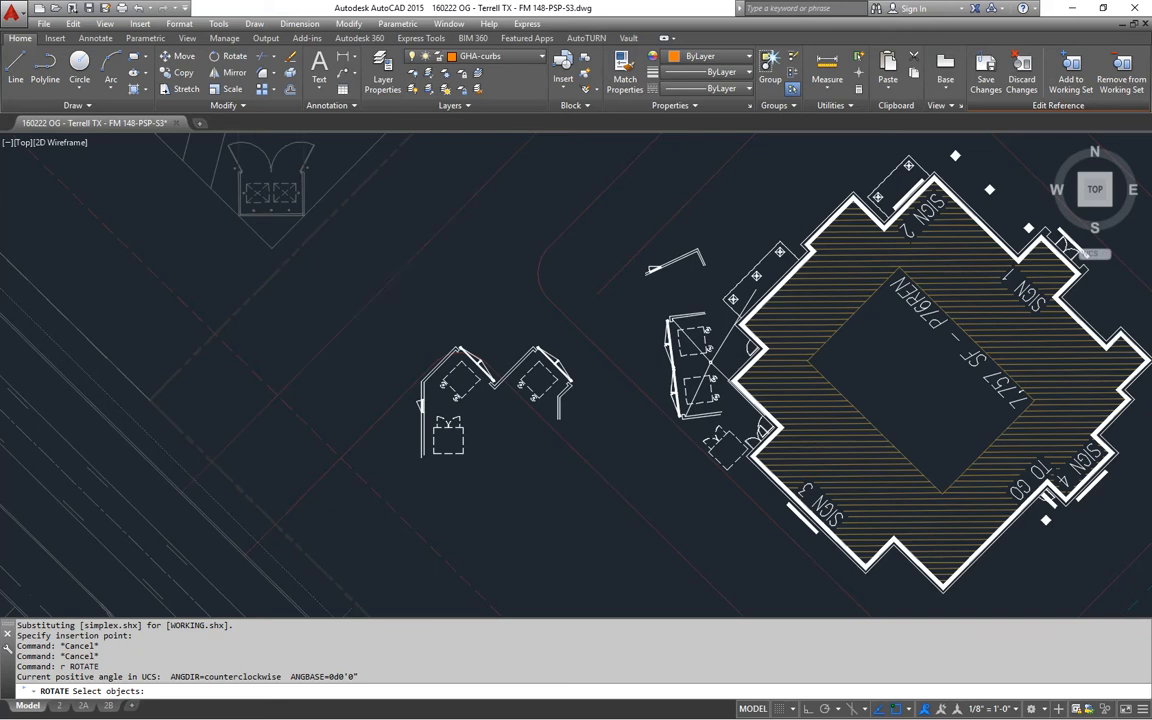
{"action": "left_click", "coordinate": [360, 265]}
{"action": "left_click", "coordinate": [604, 487]}
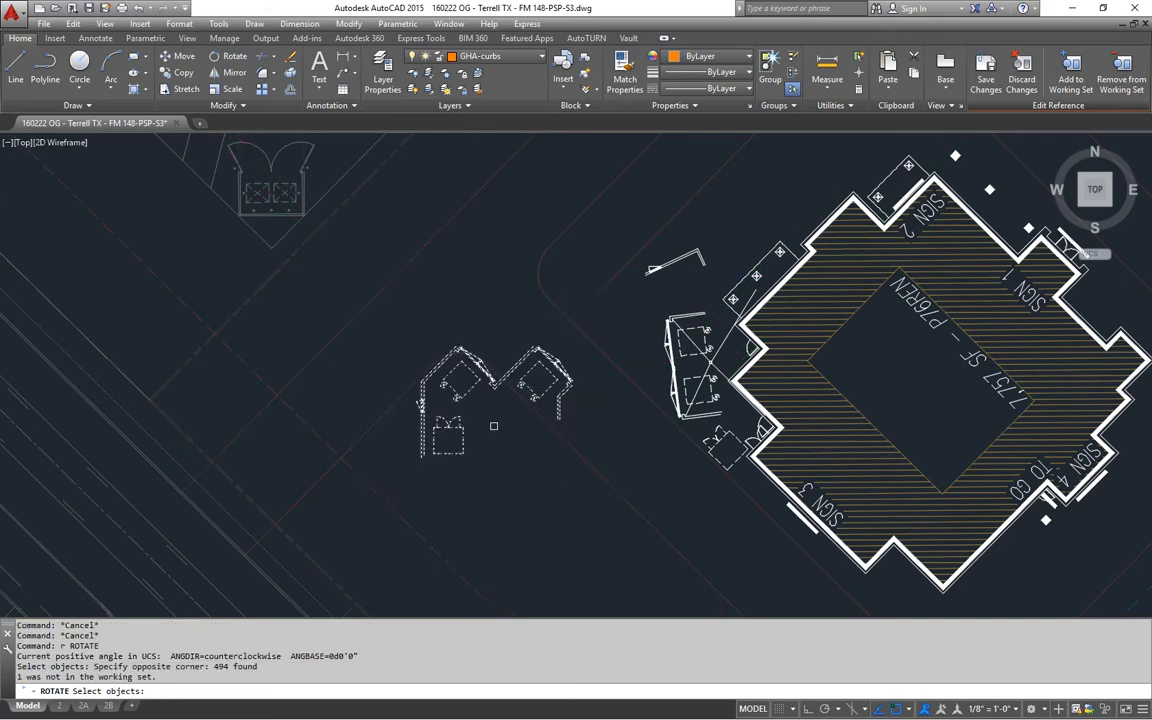
{"action": "key", "text": "Return"}
{"action": "left_click", "coordinate": [510, 406]}
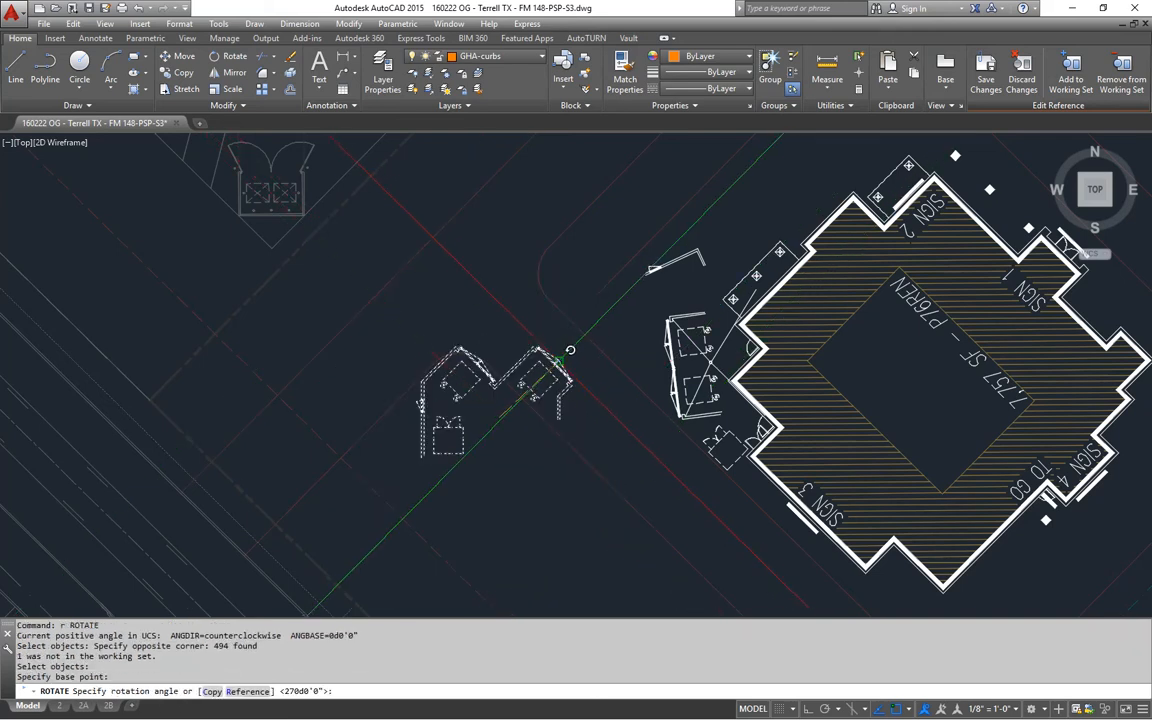
{"action": "left_click", "coordinate": [610, 323]}
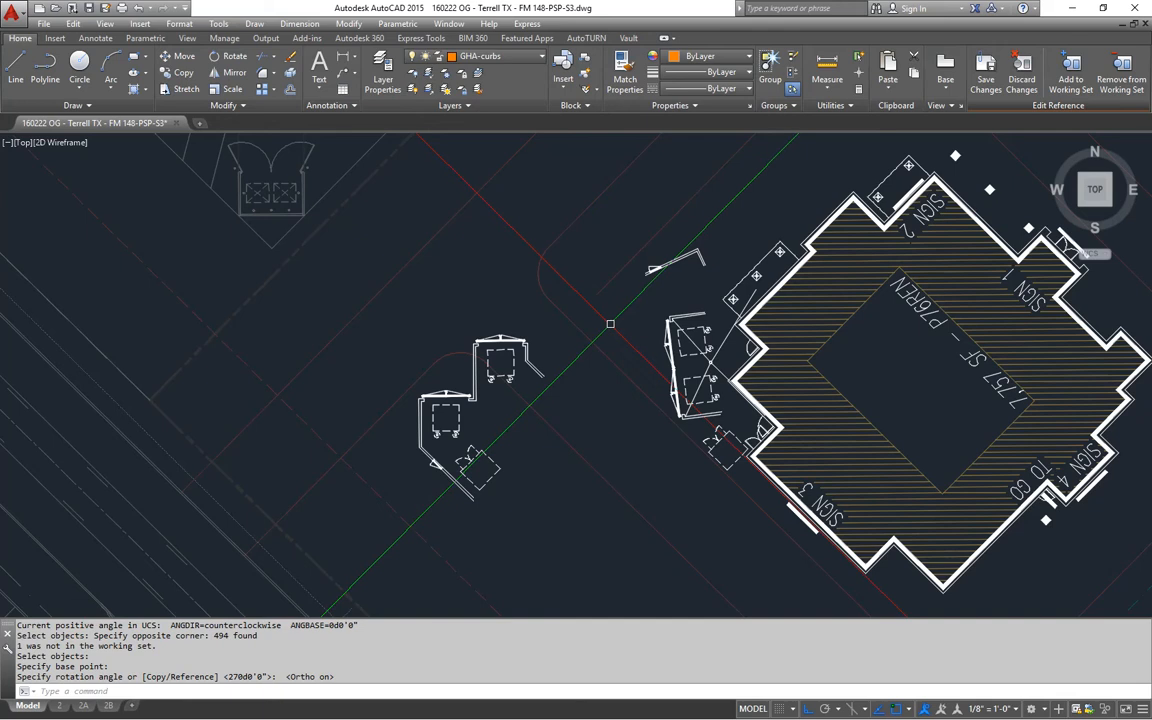
- Rotate the same staggered layout by a further 135d24', reusing the previous selection
{"action": "type", "text": "r"}
{"action": "key", "text": "Return"}
{"action": "type", "text": "p"}
{"action": "key", "text": "Return"}
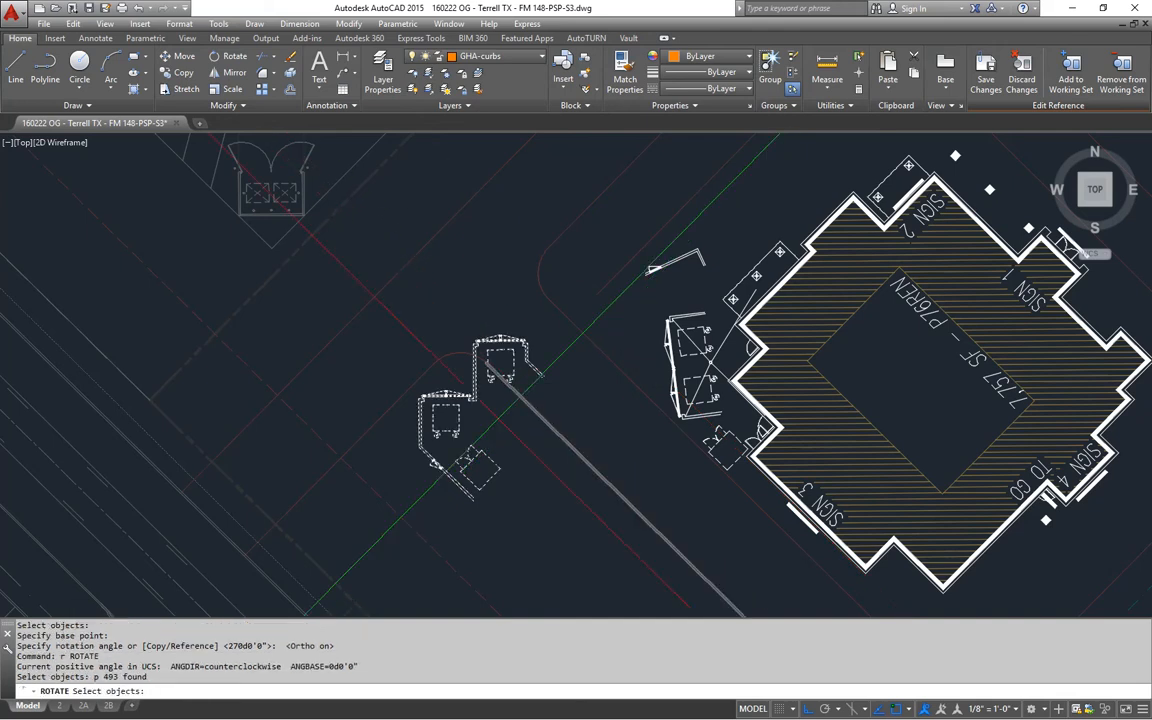
{"action": "key", "text": "Return"}
{"action": "left_click", "coordinate": [424, 321]}
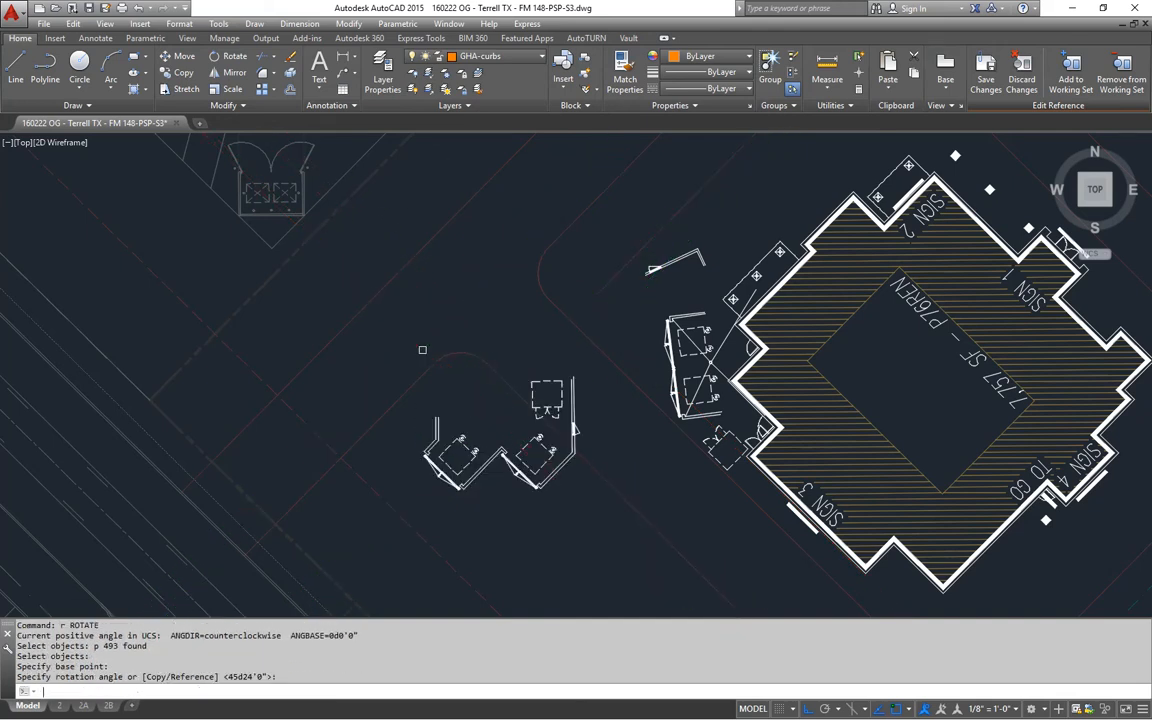
{"action": "key", "text": "Return"}
- Rotate the staggered layout by -90 degrees about a point near its middle
{"action": "type", "text": "r"}
{"action": "key", "text": "Return"}
{"action": "type", "text": "p"}
{"action": "key", "text": "Return"}
{"action": "key", "text": "Return"}
{"action": "left_click", "coordinate": [515, 410]}
{"action": "type", "text": "-90"}
{"action": "key", "text": "Return"}
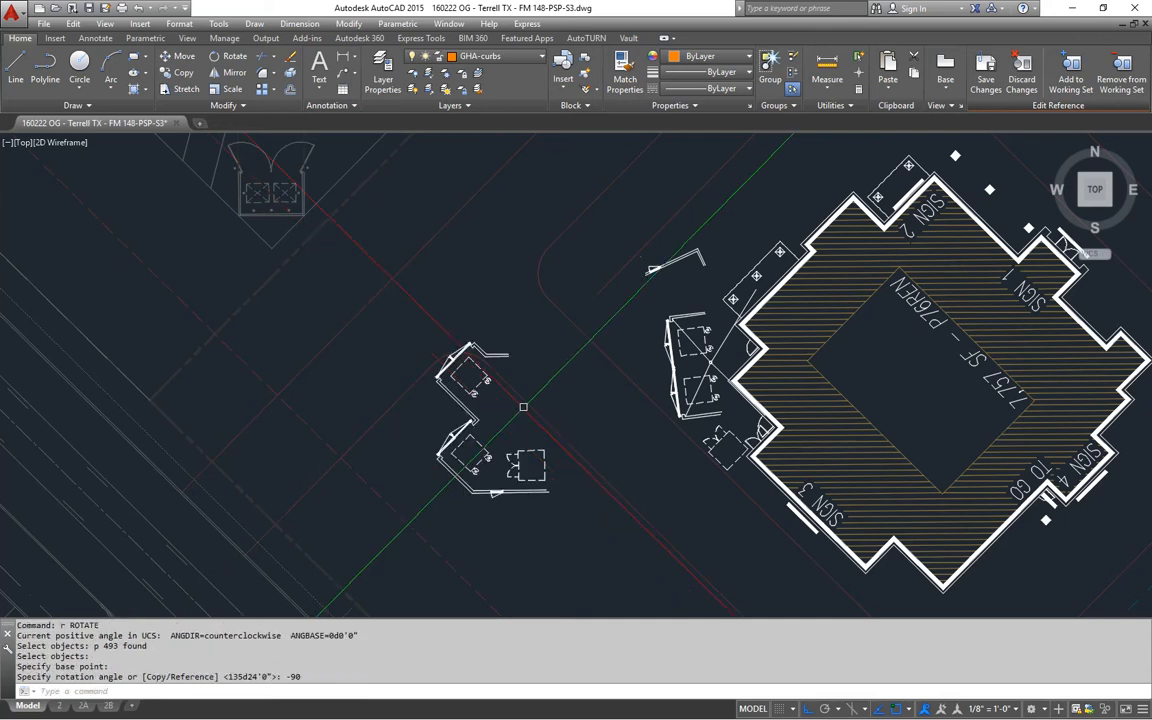
- Rotate the staggered layout by 45 degrees about a point near its middle so its gates face west
{"action": "type", "text": "r"}
{"action": "key", "text": "Return"}
{"action": "type", "text": "p"}
{"action": "key", "text": "Return"}
{"action": "key", "text": "Return"}
{"action": "left_click", "coordinate": [514, 407]}
{"action": "type", "text": "45"}
{"action": "key", "text": "Return"}
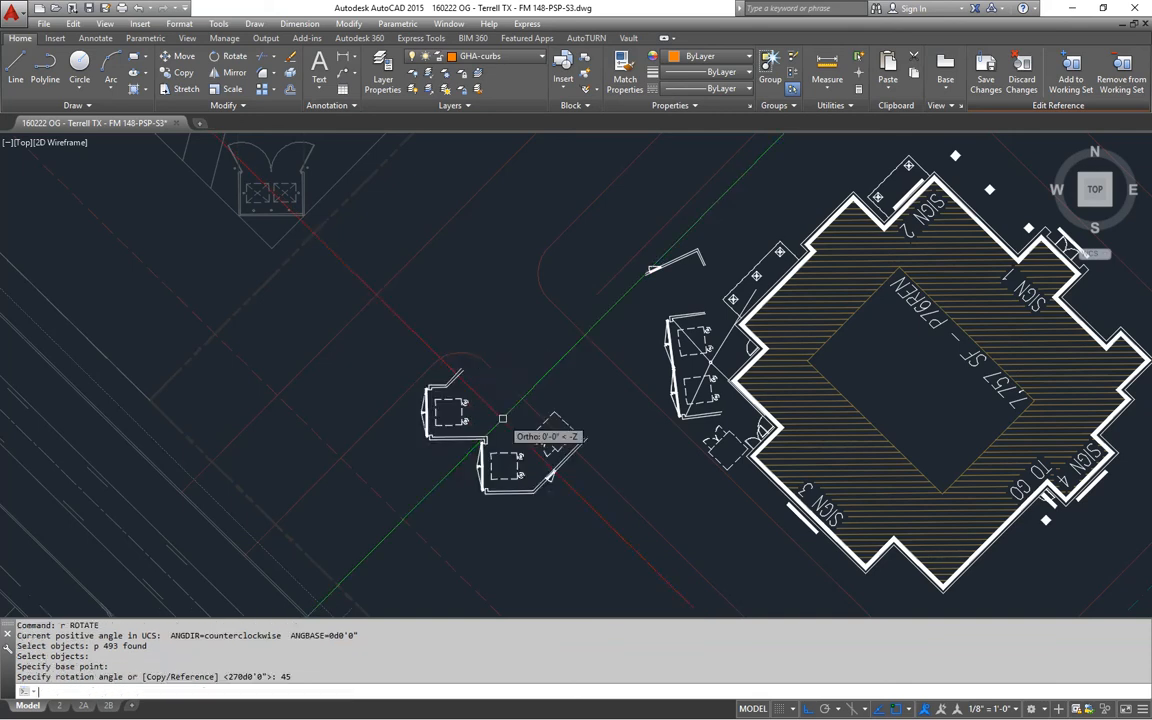
{"action": "middle_click_drag", "start_coordinate": [579, 464], "coordinate": [597, 458]}
{"action": "key", "text": "Escape"}
{"action": "key", "text": "Escape"}
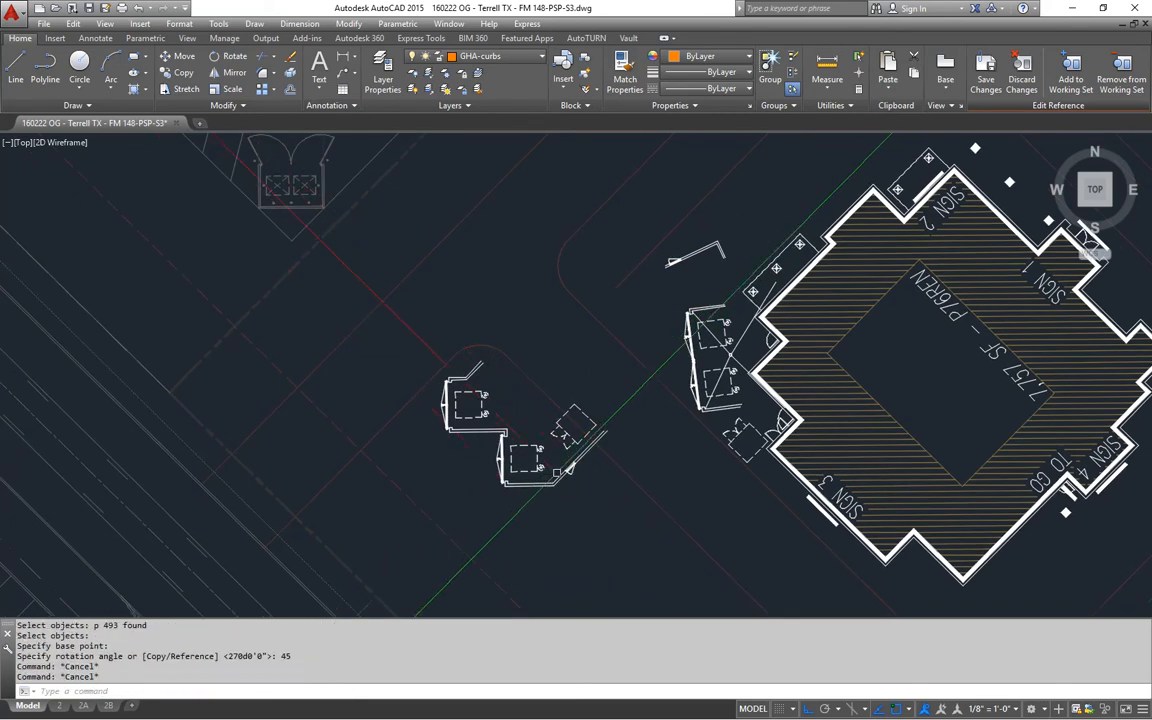
- Align the staggered layout's angled gate wall with the building outline's two corners beside the double doors, without scaling
{"action": "scroll", "coordinate": [600, 440], "scroll_direction": "up", "scroll_amount": 3}
{"action": "middle_click_drag", "start_coordinate": [574, 451], "coordinate": [572, 448]}
{"action": "type", "text": "al"}
{"action": "key", "text": "Return"}
{"action": "type", "text": "p"}
{"action": "key", "text": "Return"}
{"action": "key", "text": "Return"}
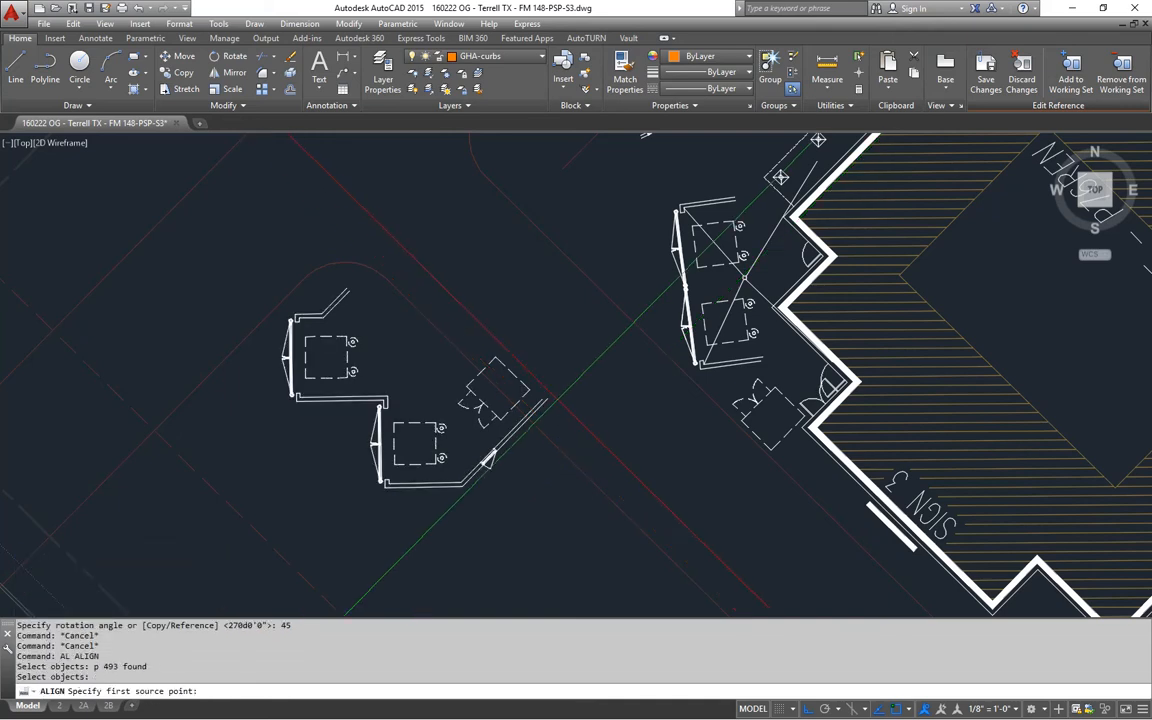
{"action": "left_click", "coordinate": [829, 414]}
{"action": "scroll", "coordinate": [829, 414], "scroll_direction": "up", "scroll_amount": 5}
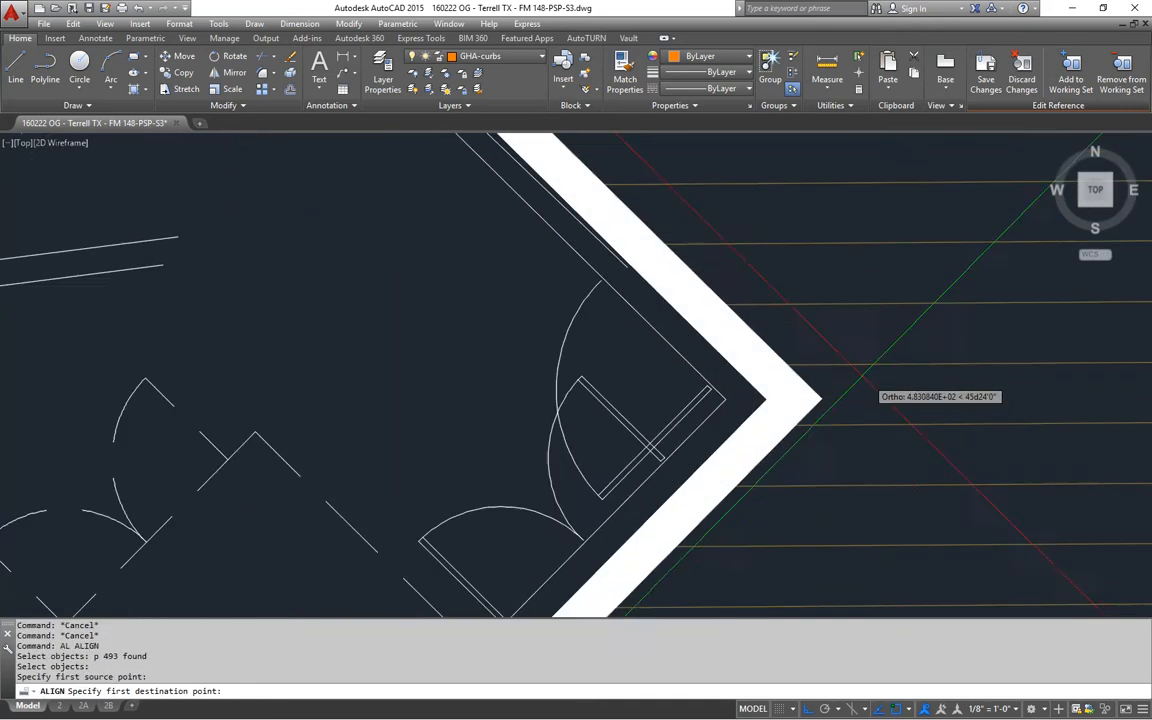
{"action": "left_click", "coordinate": [728, 399]}
{"action": "scroll", "coordinate": [728, 399], "scroll_direction": "down", "scroll_amount": 5}
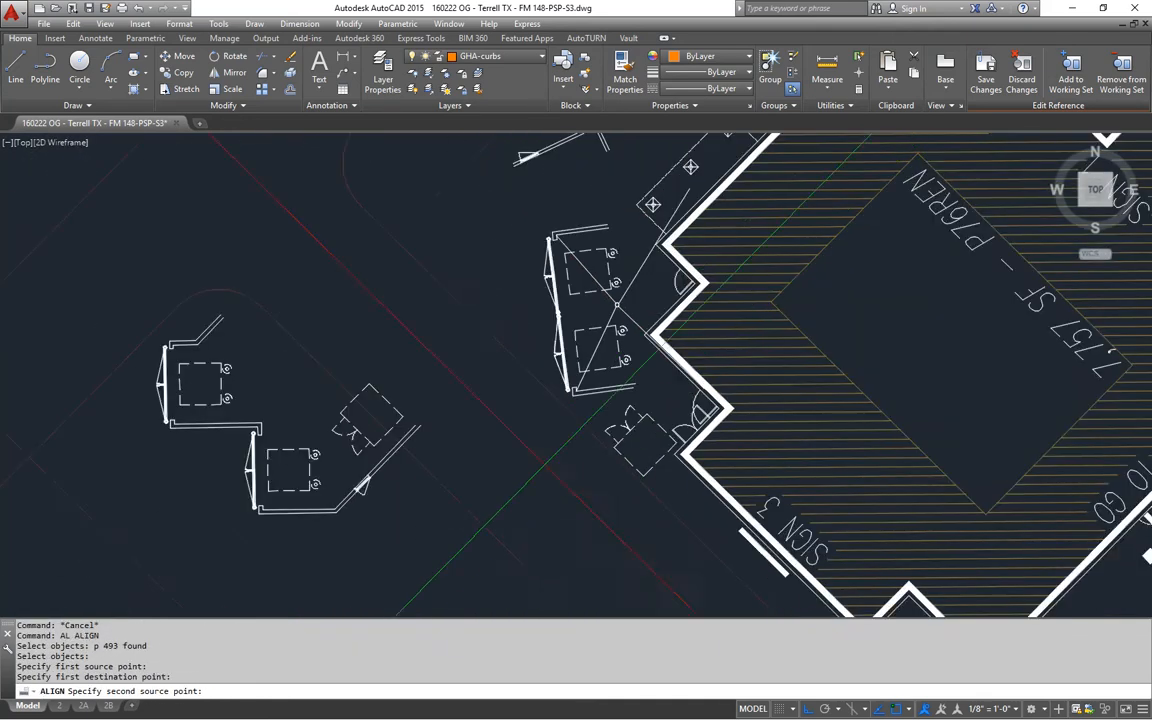
{"action": "scroll", "coordinate": [365, 532], "scroll_direction": "up", "scroll_amount": 2}
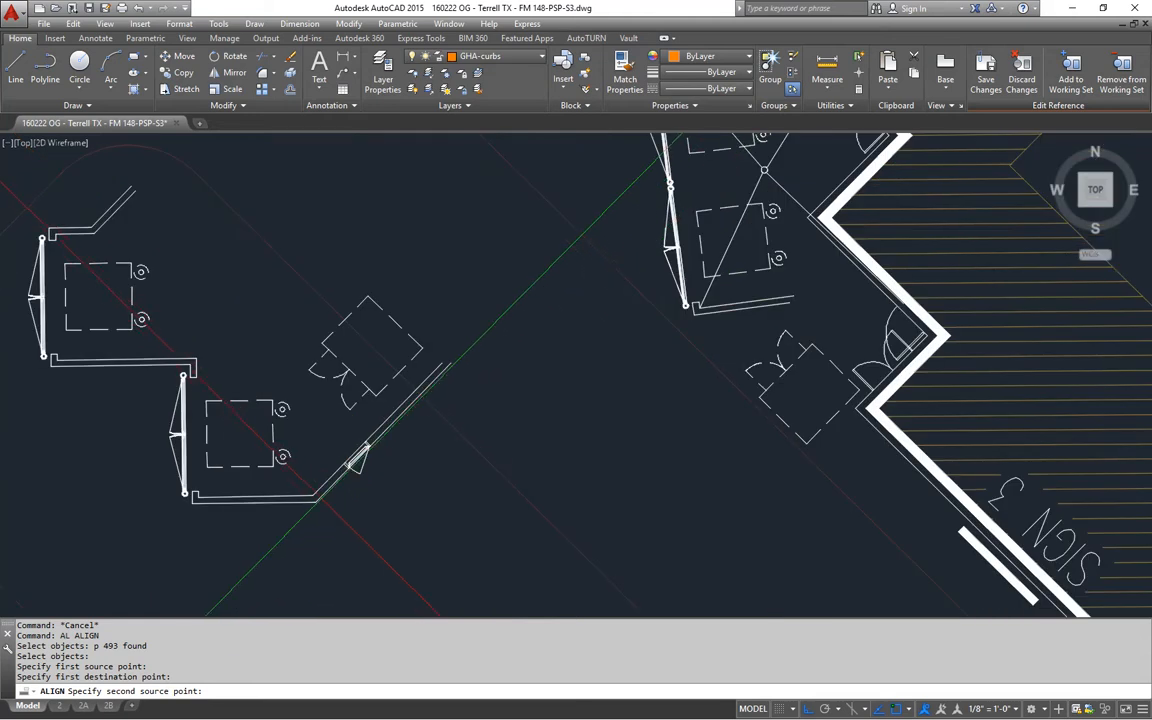
{"action": "left_click", "coordinate": [358, 455]}
{"action": "scroll", "coordinate": [800, 400], "scroll_direction": "up", "scroll_amount": 3}
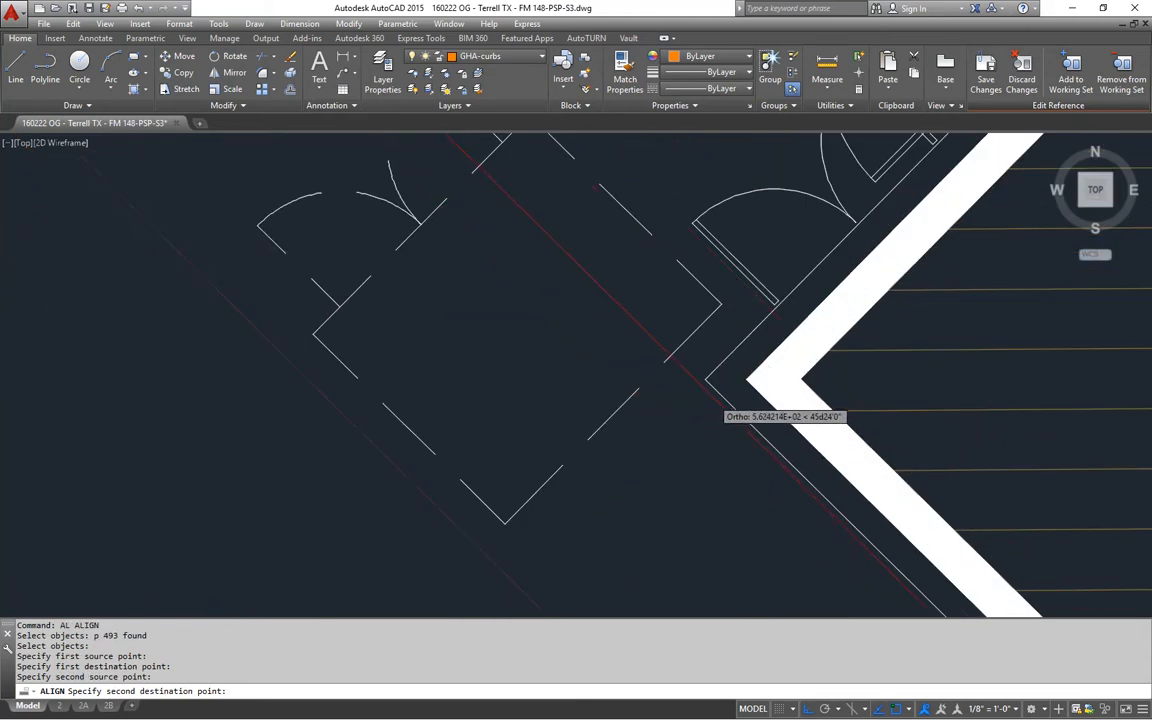
{"action": "left_click", "coordinate": [704, 383]}
{"action": "key", "text": "Return"}
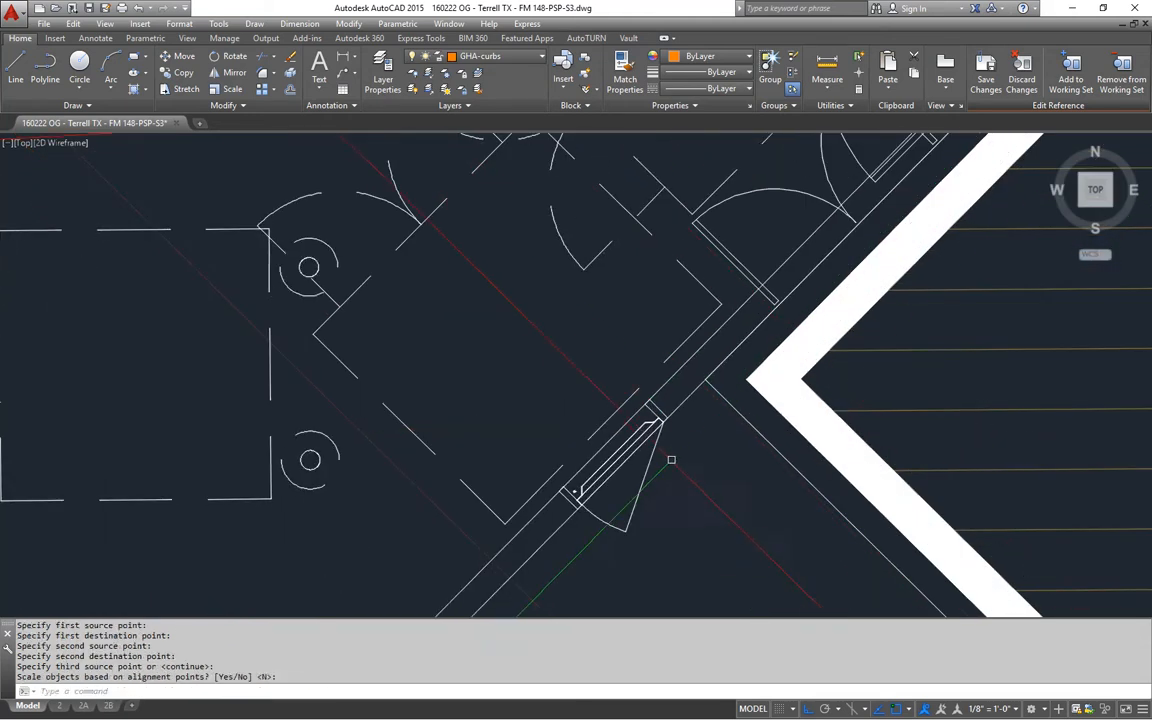
{"action": "scroll", "coordinate": [671, 460], "scroll_direction": "down", "scroll_amount": 4}
{"action": "key", "text": "Return"}
- Move the aligned staggered layout away from the building to the open area southwest of the old enclosure
{"action": "type", "text": "m"}
{"action": "key", "text": "Return"}
{"action": "type", "text": "p"}
{"action": "key", "text": "Return"}
{"action": "key", "text": "Return"}
{"action": "left_click", "coordinate": [495, 468]}
{"action": "left_click", "coordinate": [350, 560]}
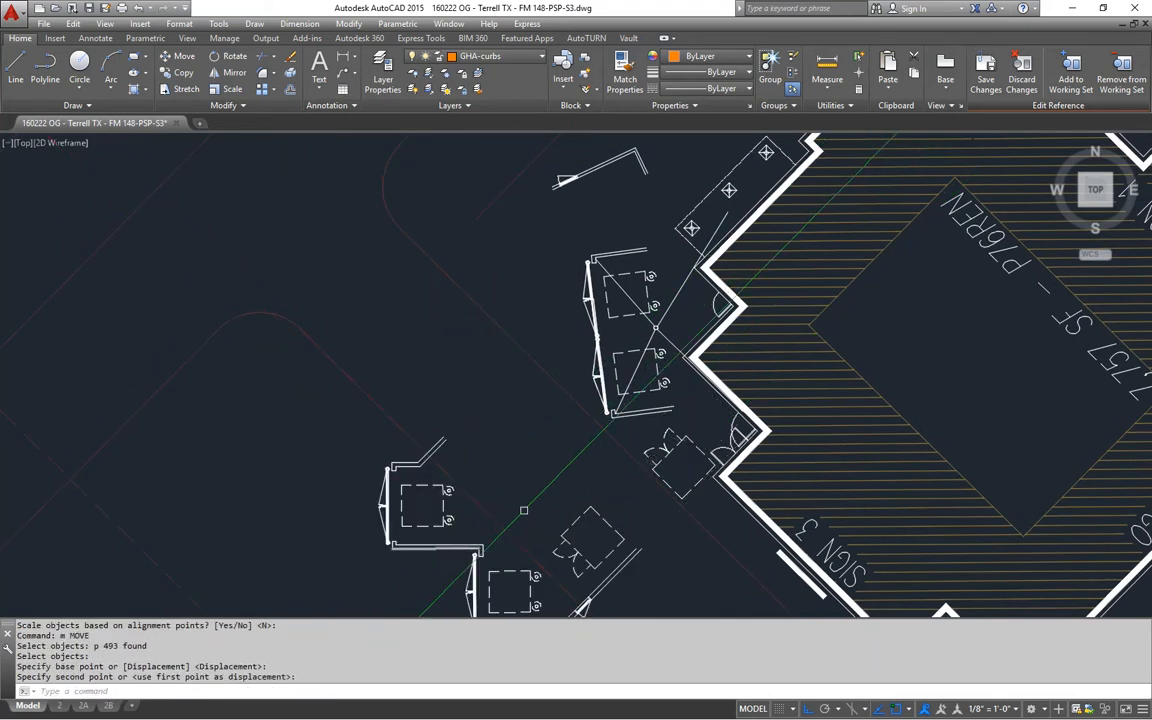
{"action": "middle_click_drag", "start_coordinate": [350, 560], "coordinate": [362, 588]}
{"action": "key", "text": "Escape"}
{"action": "key", "text": "Escape"}
- Move the old two-bay enclosure and its guide lines to the open area farther northwest, with Ortho off
{"action": "middle_click_drag", "start_coordinate": [608, 374], "coordinate": [568, 368]}
{"action": "key", "text": "Escape"}
{"action": "type", "text": "m"}
{"action": "key", "text": "Return"}
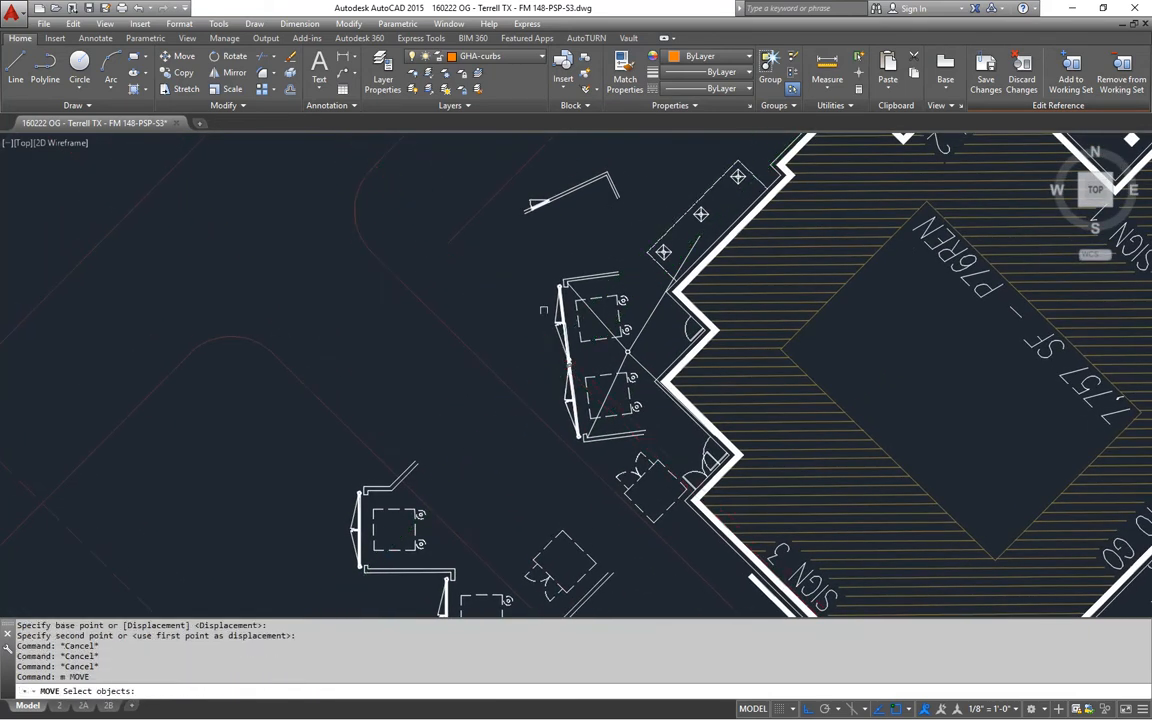
{"action": "left_click", "coordinate": [524, 259]}
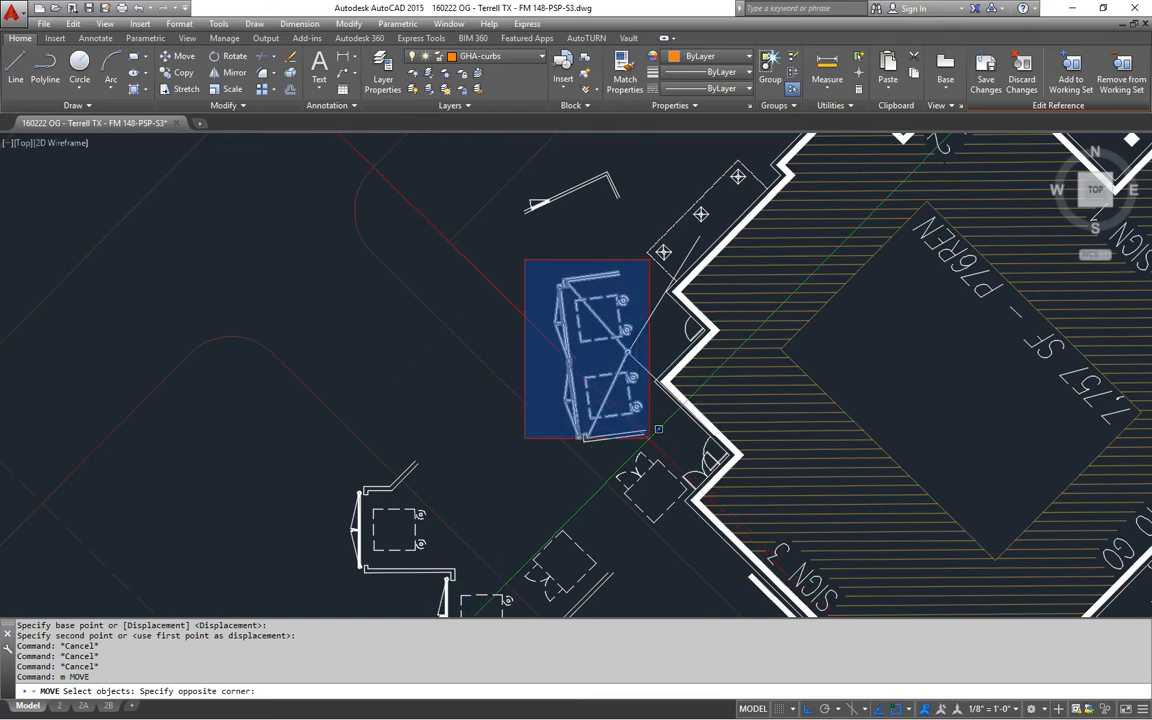
{"action": "left_click", "coordinate": [653, 438]}
{"action": "left_click", "coordinate": [642, 368]}
{"action": "left_click", "coordinate": [598, 265]}
{"action": "key", "text": "Return"}
{"action": "left_click", "coordinate": [555, 326]}
{"action": "key", "text": "F8"}
{"action": "left_click", "coordinate": [173, 236]}
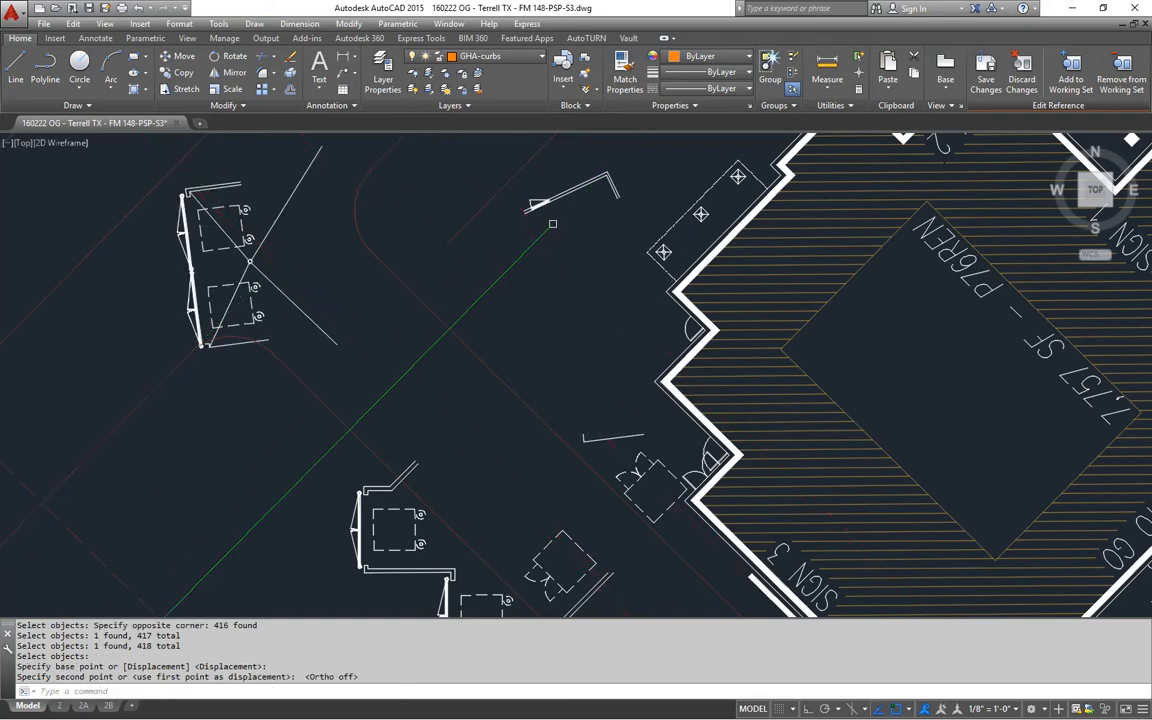
- Erase the two wall lines left behind at the old enclosure's former south end
{"action": "middle_click_drag", "start_coordinate": [552, 223], "coordinate": [545, 250]}
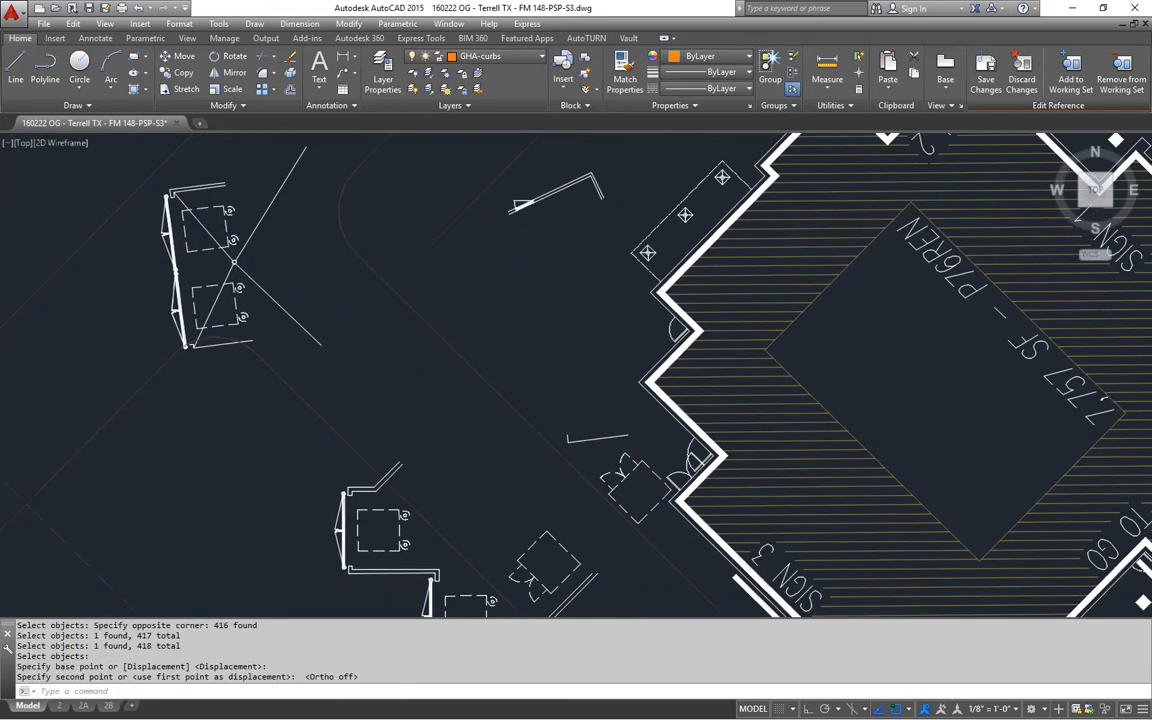
{"action": "left_click", "coordinate": [586, 428]}
{"action": "left_click", "coordinate": [566, 444]}
{"action": "type", "text": "e"}
{"action": "key", "text": "Return"}
{"action": "middle_click_drag", "start_coordinate": [566, 444], "coordinate": [566, 366]}
{"action": "scroll", "coordinate": [645, 396], "scroll_direction": "up", "scroll_amount": 2}
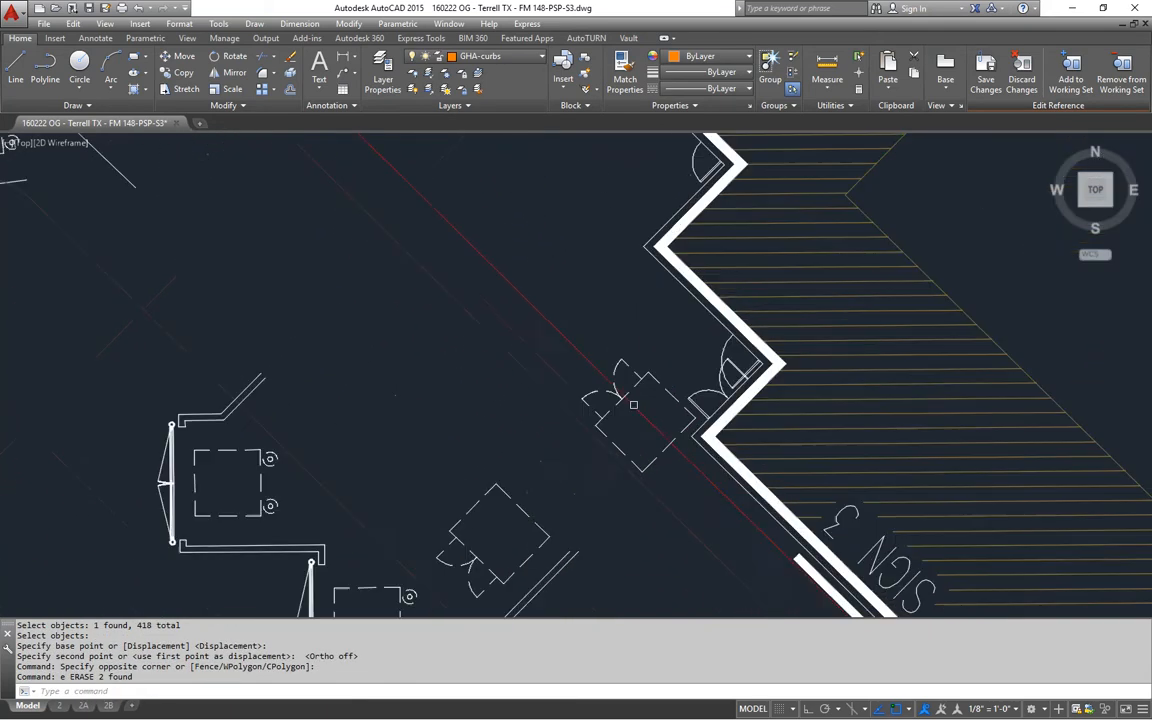
- Erase the dashed square and its door swings beside the building's double doors
{"action": "left_click", "coordinate": [650, 408]}
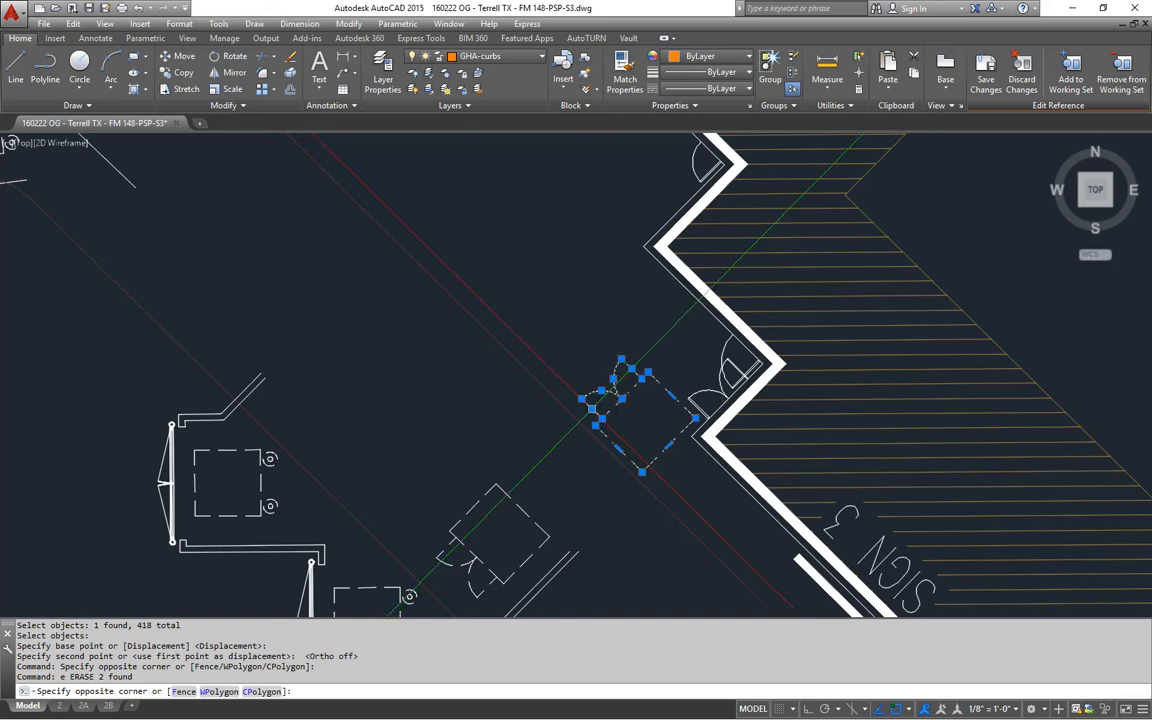
{"action": "left_click", "coordinate": [592, 372]}
{"action": "type", "text": "e"}
{"action": "key", "text": "Return"}
- Erase the angled wall lines and the single gate left behind at the old enclosure's former north end
{"action": "middle_click_drag", "start_coordinate": [560, 278], "coordinate": [622, 390]}
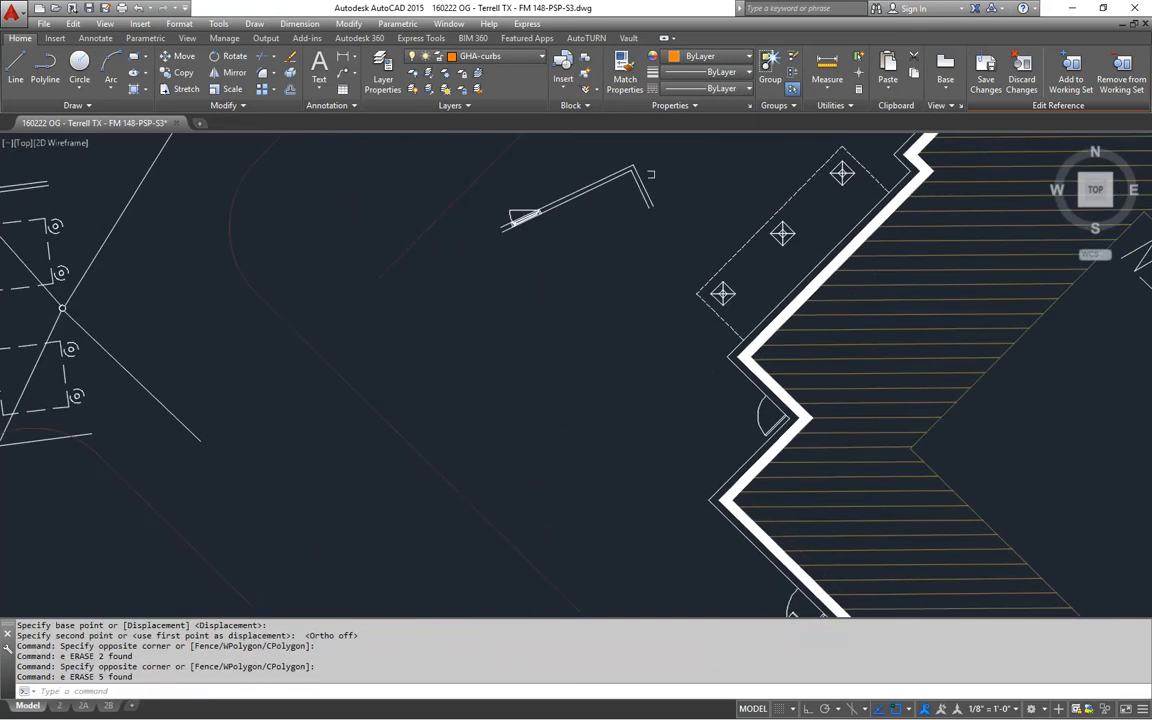
{"action": "left_click", "coordinate": [655, 200]}
{"action": "left_click", "coordinate": [606, 165]}
{"action": "type", "text": "e"}
{"action": "key", "text": "Return"}
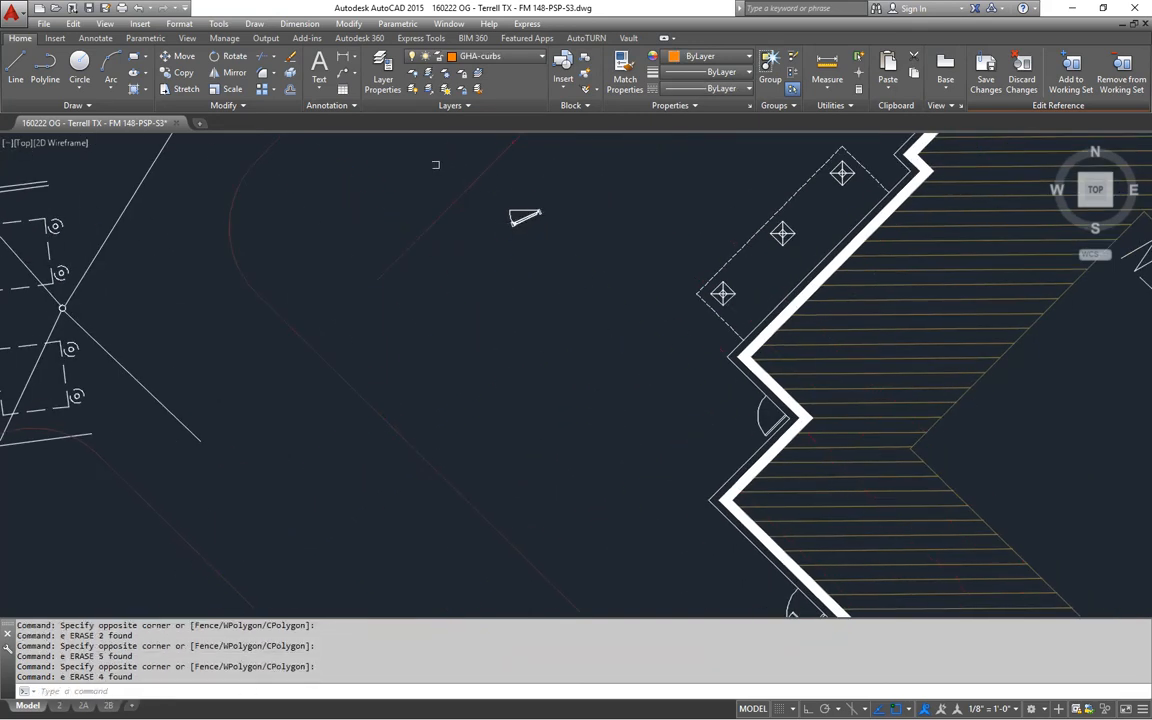
{"action": "left_click", "coordinate": [405, 162]}
{"action": "left_click", "coordinate": [580, 250]}
{"action": "type", "text": "e"}
{"action": "key", "text": "Return"}
- Move the staggered layout with its angled wall lines to the building corner beside the double doors, leaving out the rotated dashed square and single gate
{"action": "scroll", "coordinate": [581, 337], "scroll_direction": "down", "scroll_amount": 2}
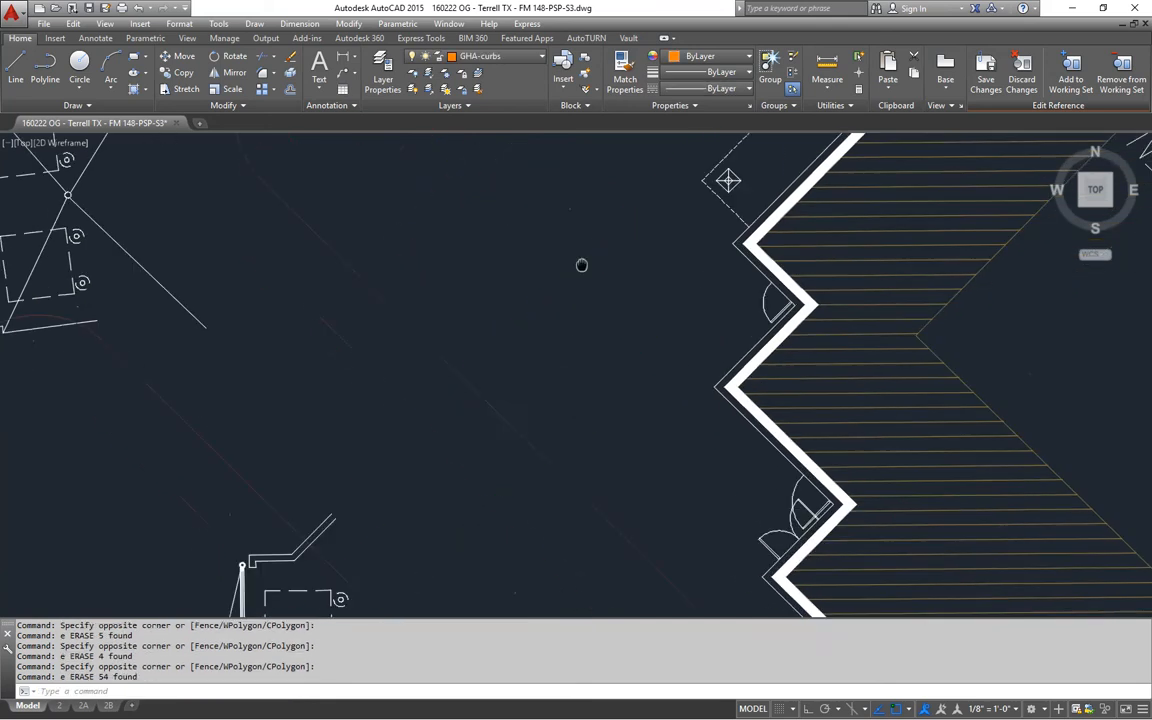
{"action": "middle_click_drag", "start_coordinate": [577, 277], "coordinate": [602, 233]}
{"action": "key", "text": "Escape"}
{"action": "key", "text": "Escape"}
{"action": "type", "text": "m"}
{"action": "key", "text": "Return"}
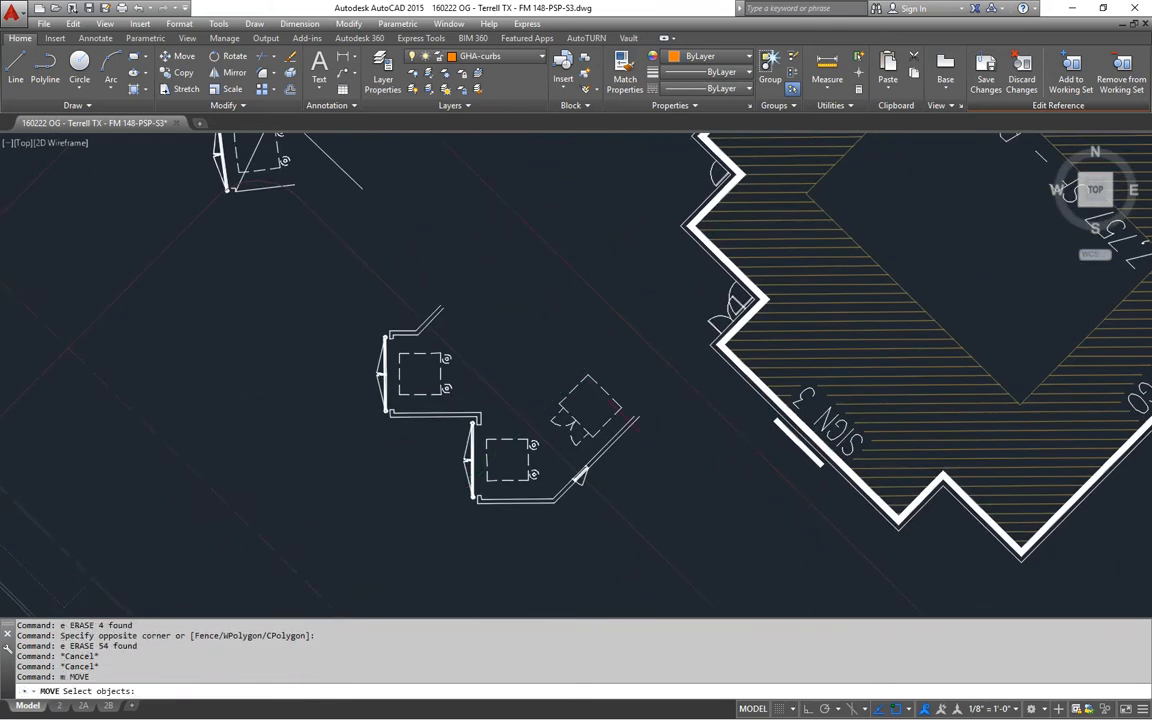
{"action": "left_click", "coordinate": [319, 268]}
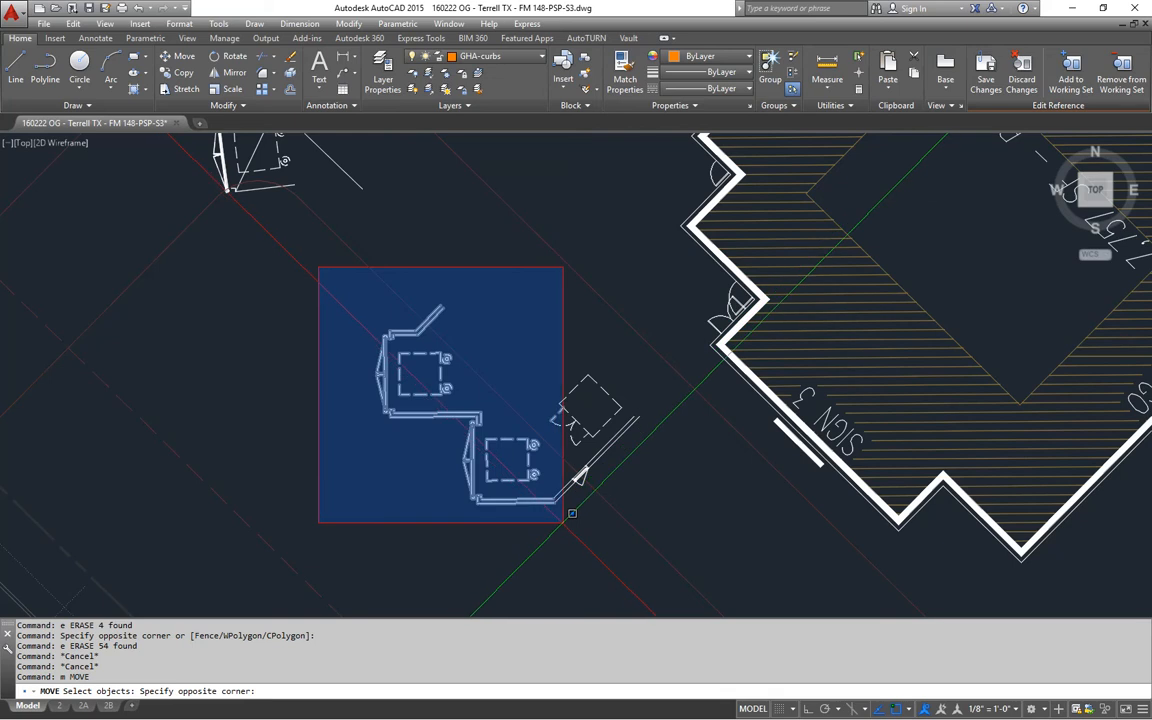
{"action": "left_click", "coordinate": [562, 523]}
{"action": "scroll", "coordinate": [560, 510], "scroll_direction": "up", "scroll_amount": 2}
{"action": "scroll", "coordinate": [562, 382], "scroll_direction": "up", "scroll_amount": 2}
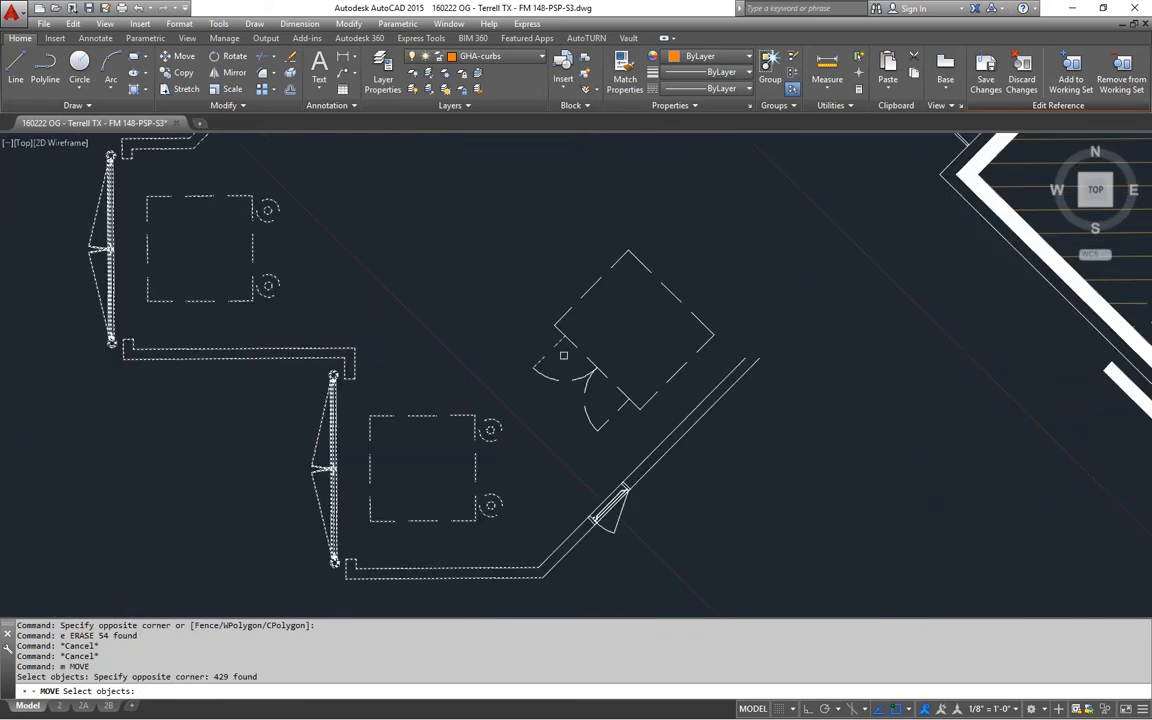
{"action": "left_click", "coordinate": [597, 368], "text": "shift"}
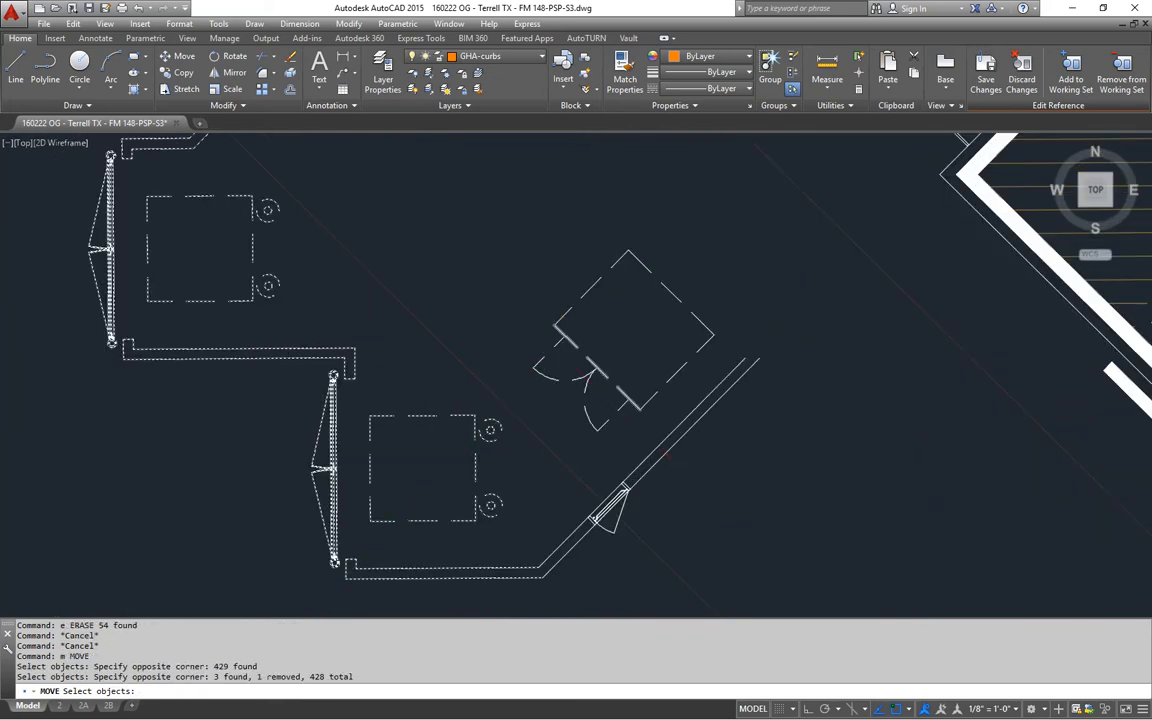
{"action": "left_click", "coordinate": [694, 464]}
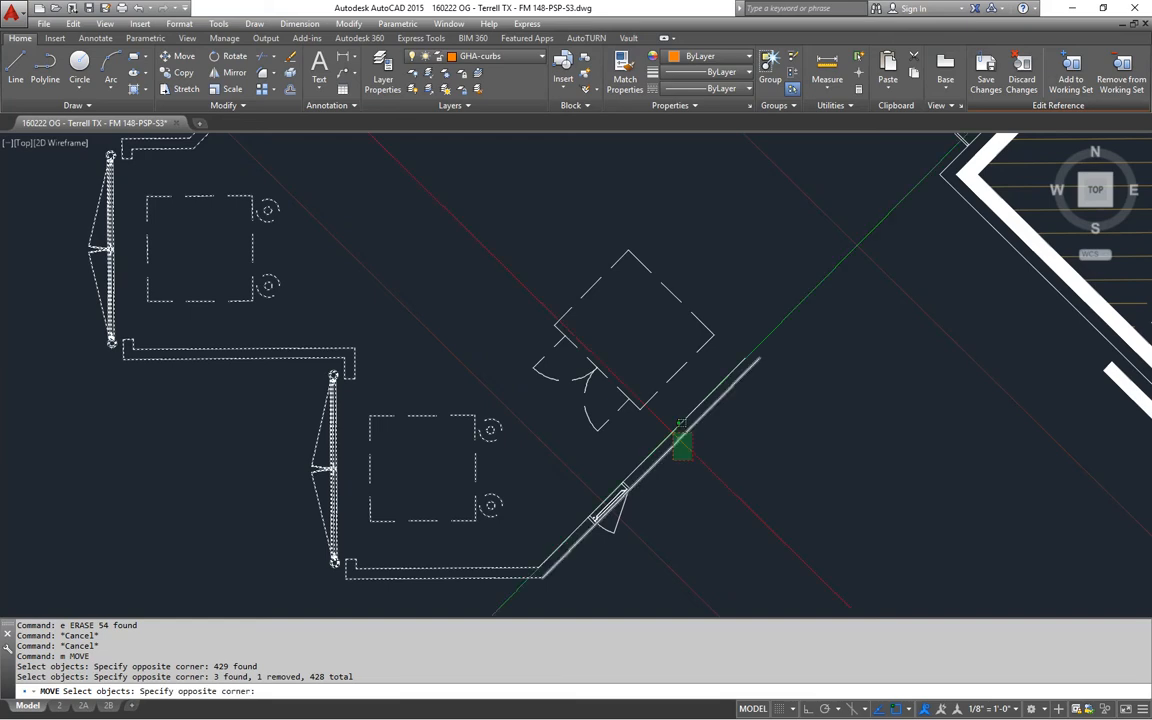
{"action": "left_click", "coordinate": [672, 438]}
{"action": "middle_click_drag", "start_coordinate": [767, 380], "coordinate": [678, 438]}
{"action": "key", "text": "Return"}
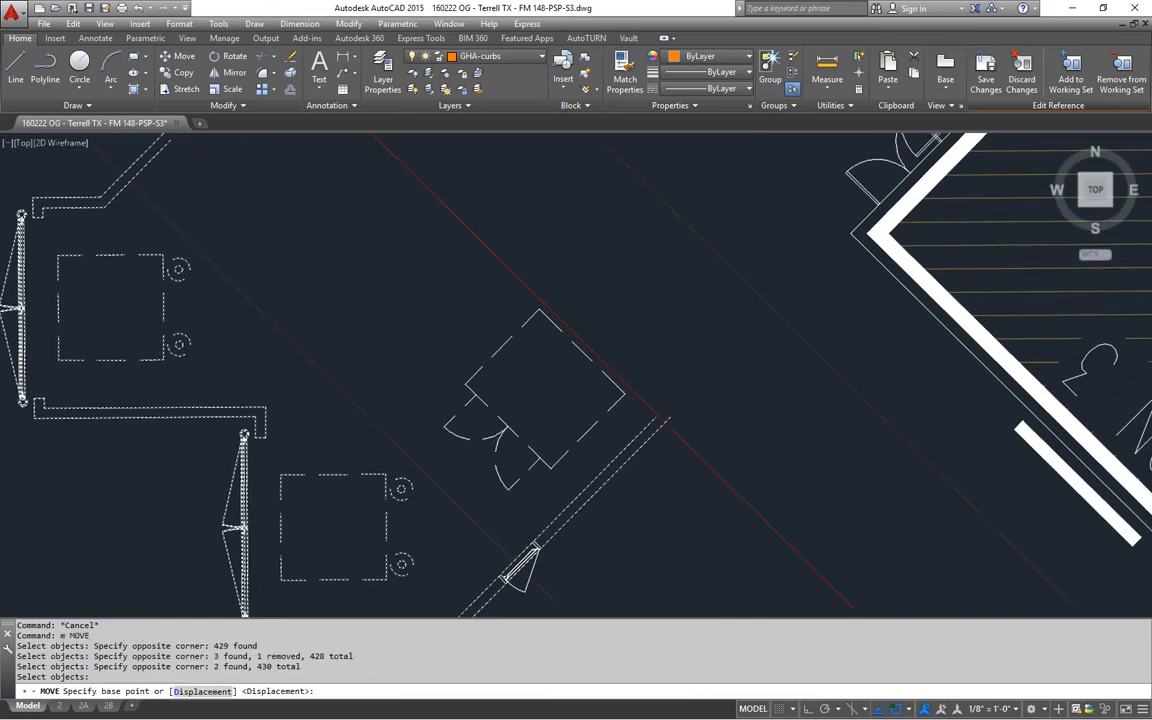
{"action": "left_click", "coordinate": [659, 418]}
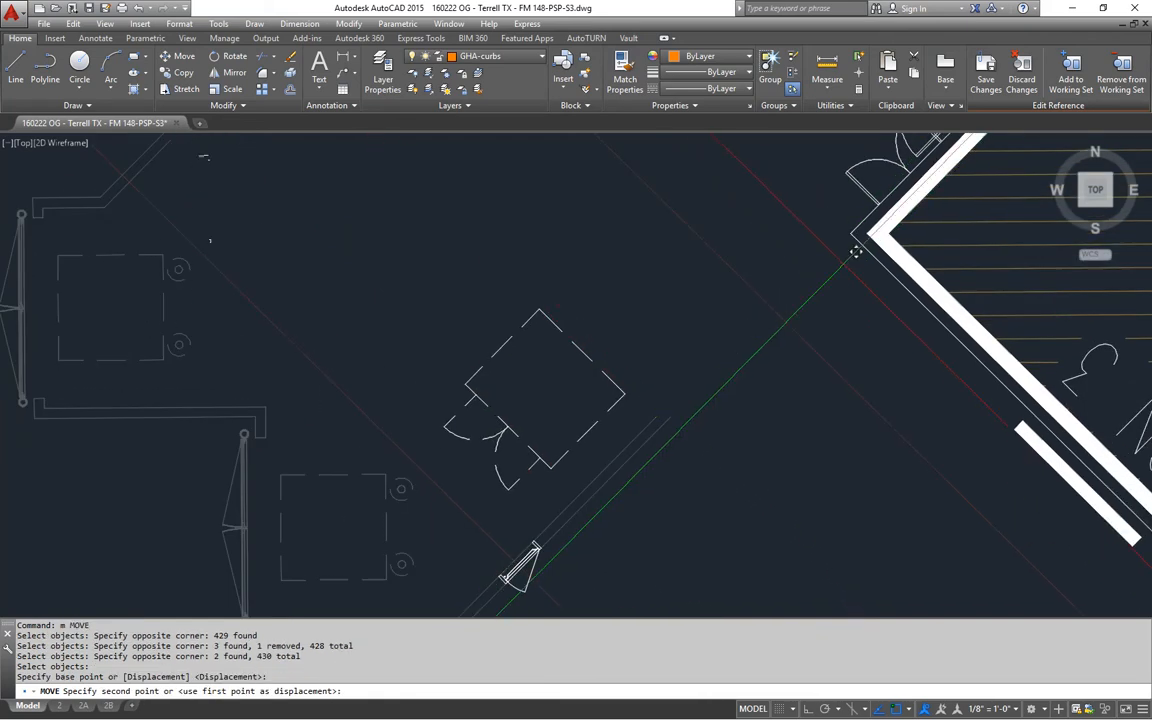
- Move the same staggered layout selection northeast toward the building with Ortho on
{"action": "middle_click_drag", "start_coordinate": [728, 327], "coordinate": [743, 374]}
{"action": "scroll", "coordinate": [722, 362], "scroll_direction": "down", "scroll_amount": 2}
{"action": "middle_click_drag", "start_coordinate": [661, 362], "coordinate": [655, 406]}
{"action": "type", "text": "m"}
{"action": "key", "text": "Return"}
{"action": "type", "text": "p 430 found"}
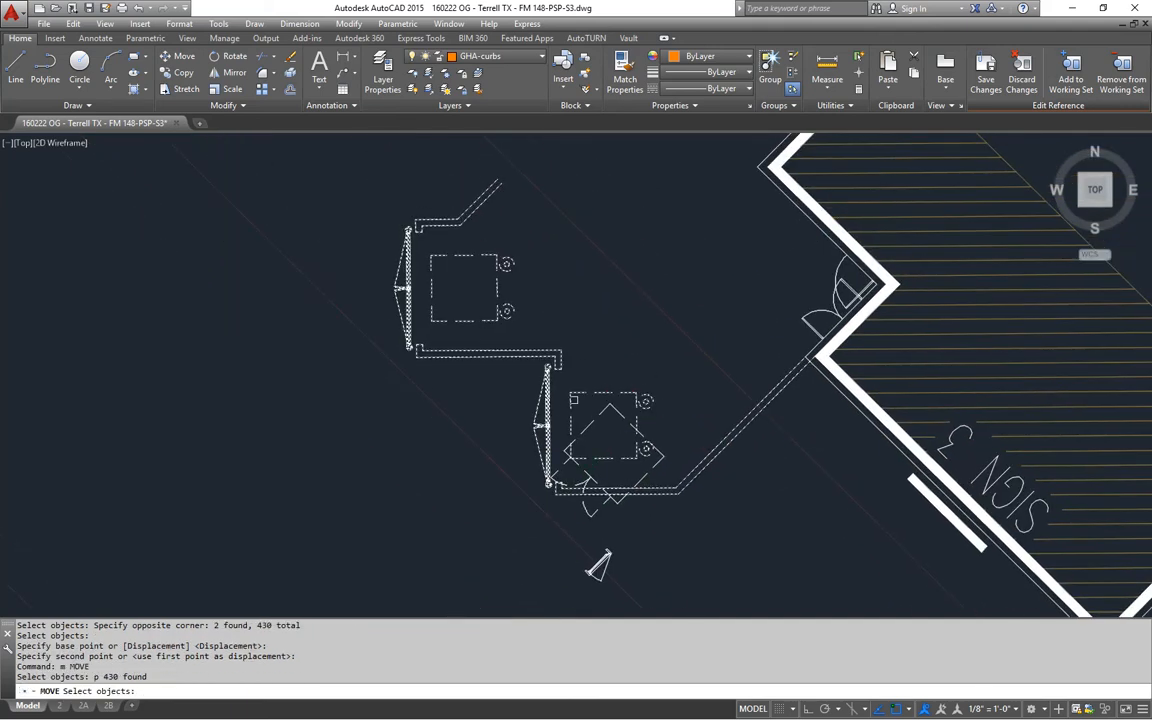
{"action": "key", "text": "Return"}
{"action": "key", "text": "Return"}
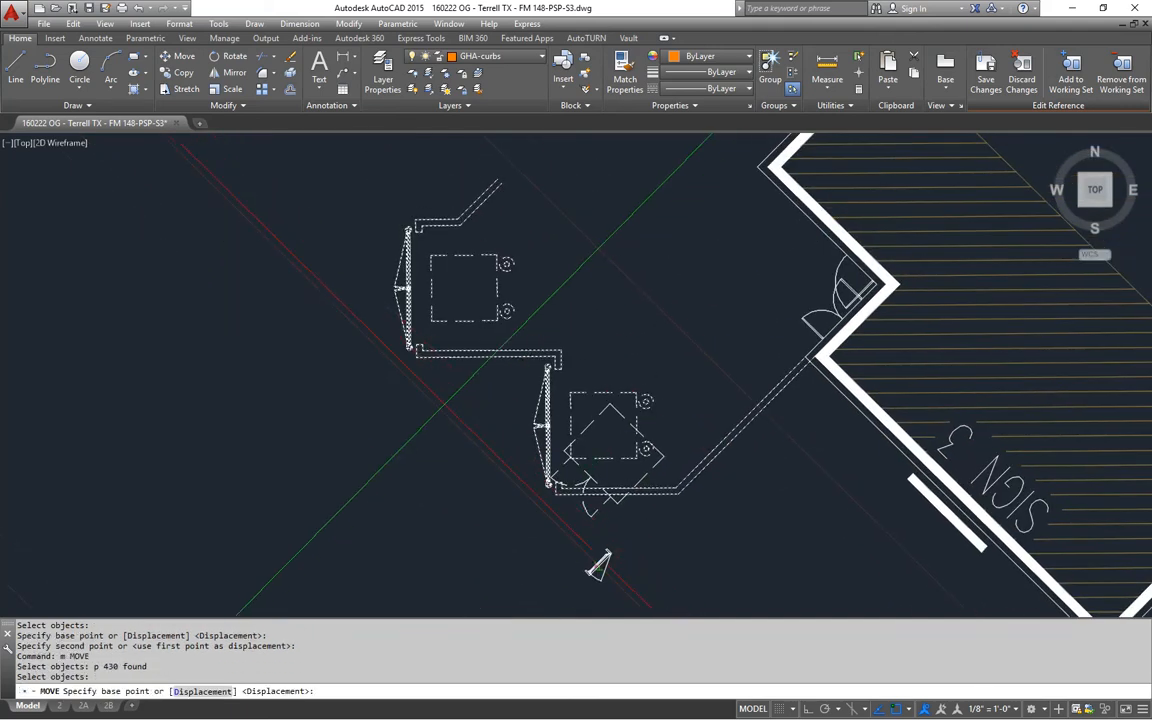
{"action": "scroll", "coordinate": [484, 434], "scroll_direction": "up", "scroll_amount": 4}
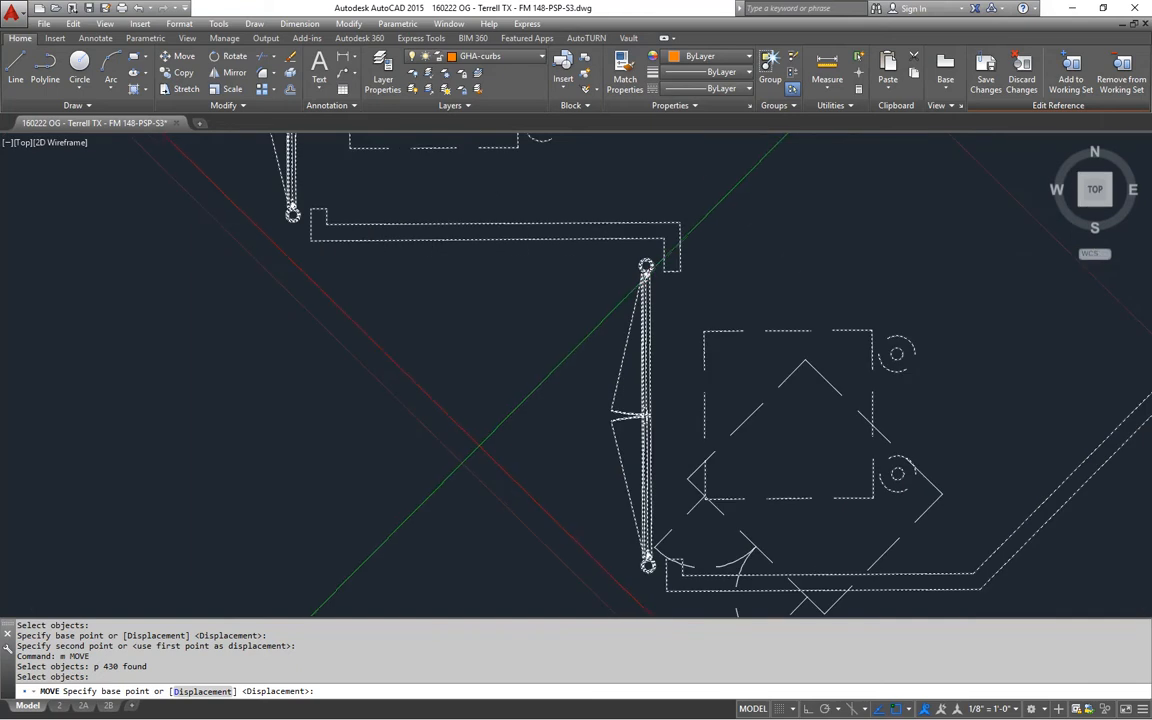
{"action": "left_click", "coordinate": [473, 450]}
{"action": "scroll", "coordinate": [543, 400], "scroll_direction": "down", "scroll_amount": 2}
{"action": "middle_click_drag", "start_coordinate": [587, 345], "coordinate": [446, 484]}
{"action": "key", "text": "F8"}
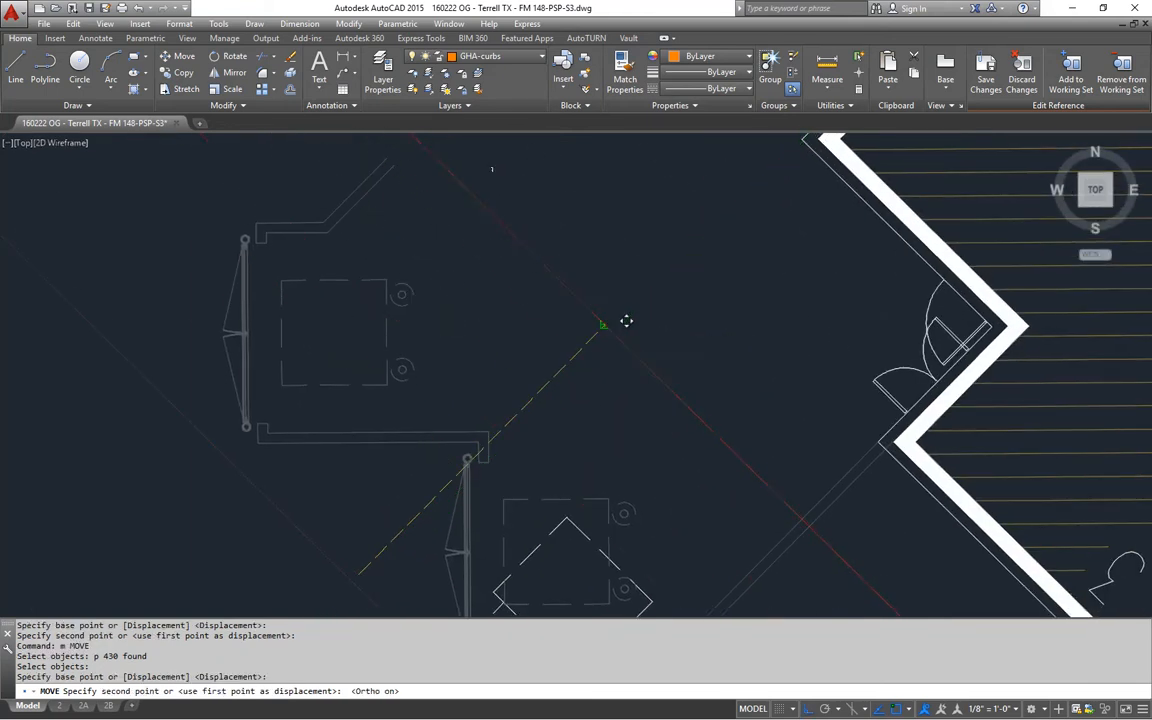
{"action": "left_click", "coordinate": [614, 332]}
- Move the previous selection northwest along the building with Ortho on, using a short displacement
{"action": "mouse_move", "coordinate": [610, 363]}
{"action": "middle_mouse_down"}
{"action": "mouse_move", "coordinate": [540, 413]}
{"action": "mouse_move", "coordinate": [589, 417]}
{"action": "mouse_move", "coordinate": [589, 465]}
{"action": "mouse_move", "coordinate": [563, 404]}
{"action": "middle_mouse_up"}
{"action": "scroll", "coordinate": [540, 413], "scroll_direction": "down", "scroll_amount": 2}
{"action": "scroll", "coordinate": [540, 413], "scroll_direction": "down", "scroll_amount": 2}
{"action": "middle_click_drag", "start_coordinate": [611, 452], "coordinate": [599, 435]}
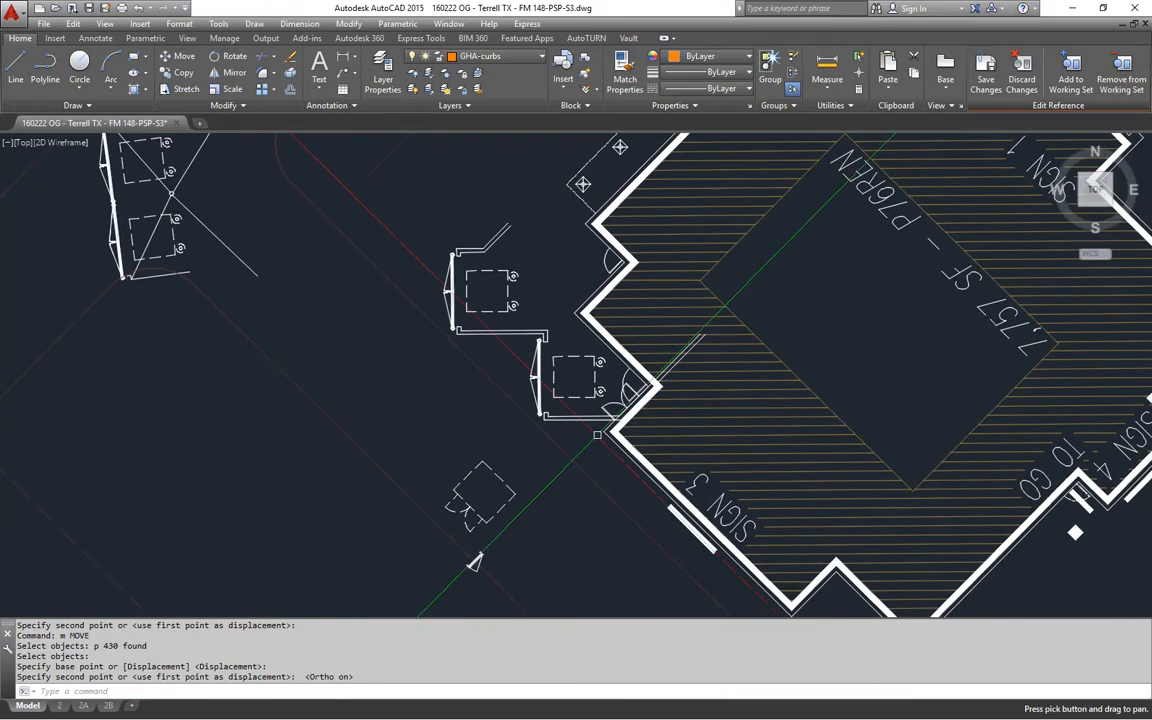
{"action": "scroll", "coordinate": [573, 411], "scroll_direction": "up", "scroll_amount": 2}
{"action": "middle_click_drag", "start_coordinate": [571, 383], "coordinate": [664, 523]}
{"action": "middle_click_drag", "start_coordinate": [558, 409], "coordinate": [568, 420]}
{"action": "type", "text": "m p"}
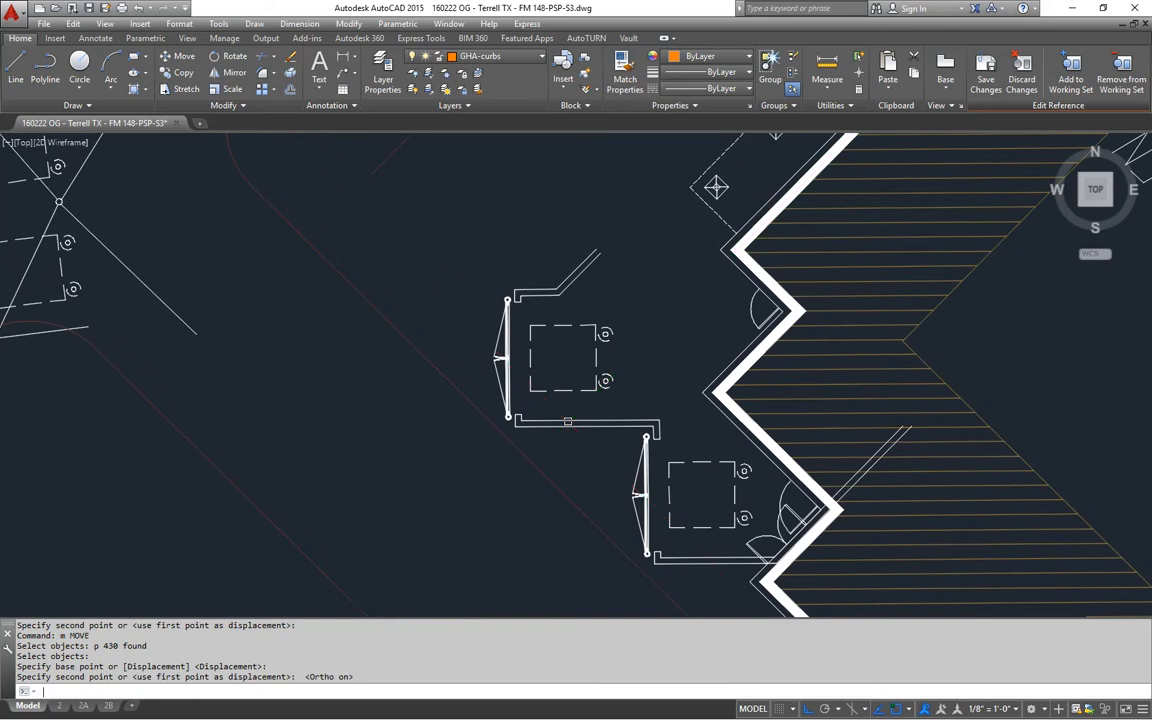
{"action": "key", "text": "Return"}
{"action": "left_click", "coordinate": [458, 311]}
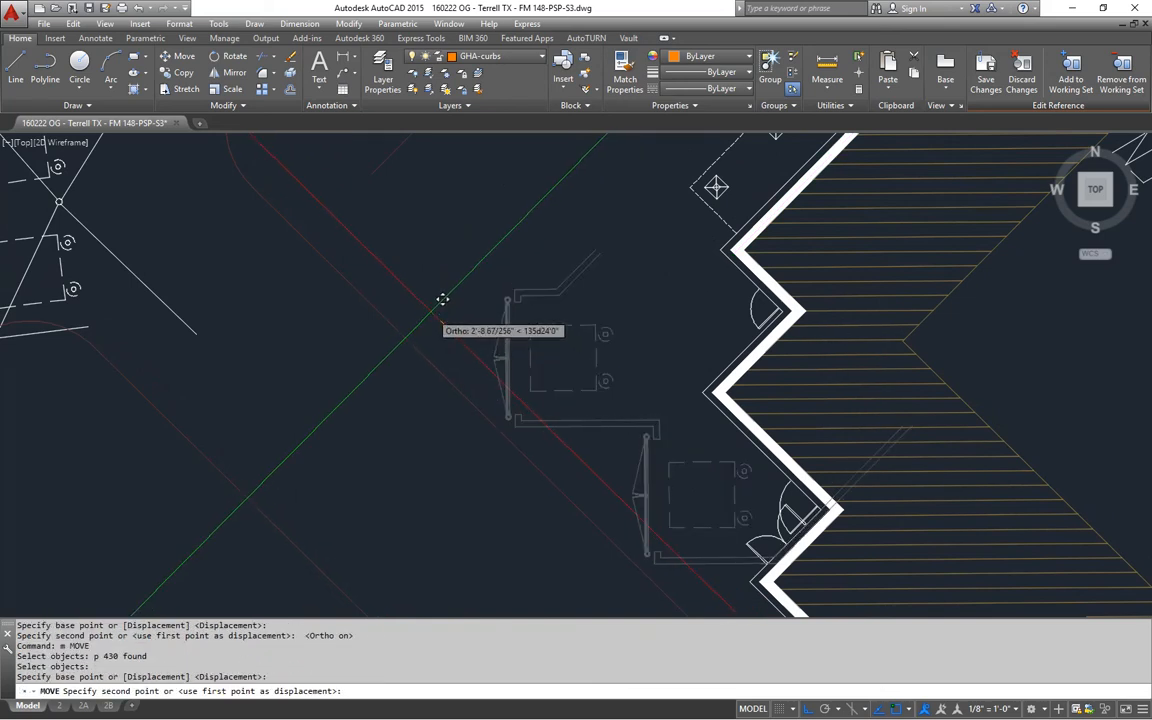
{"action": "left_click", "coordinate": [402, 286]}
- Erase the two angled wall lines that cross the building's double doors
{"action": "middle_click_drag", "start_coordinate": [622, 409], "coordinate": [473, 246]}
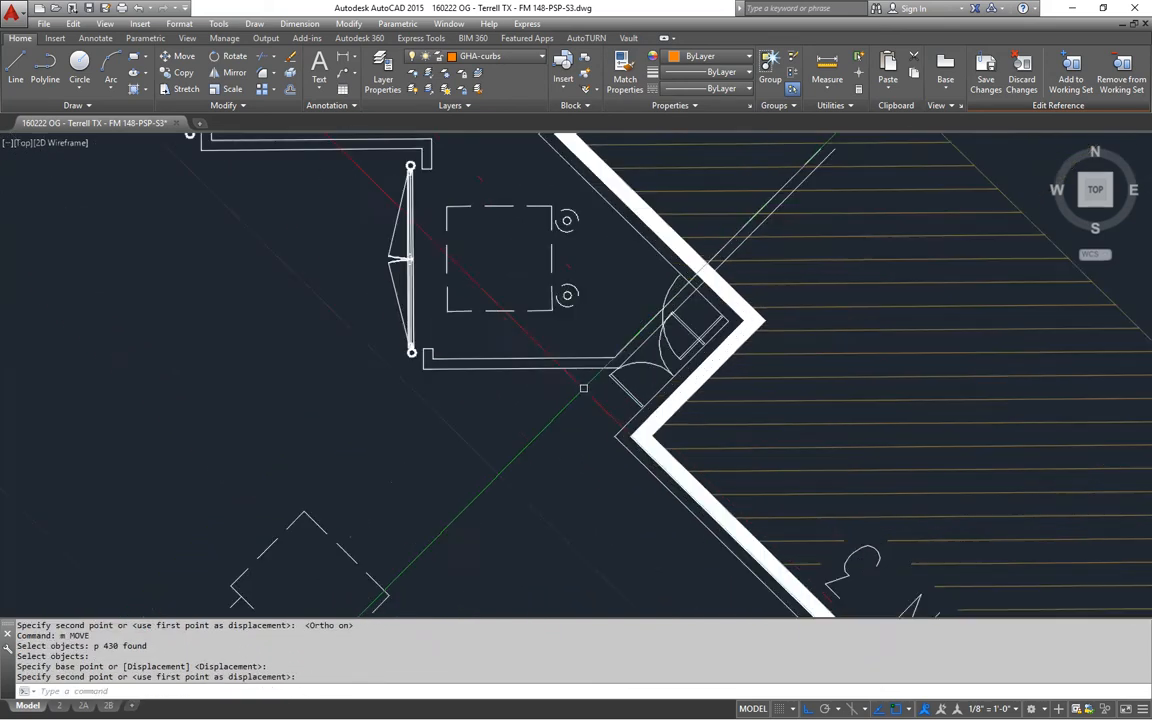
{"action": "scroll", "coordinate": [611, 368], "scroll_direction": "up", "scroll_amount": 4}
{"action": "key", "text": "Escape"}
{"action": "left_click", "coordinate": [655, 338]}
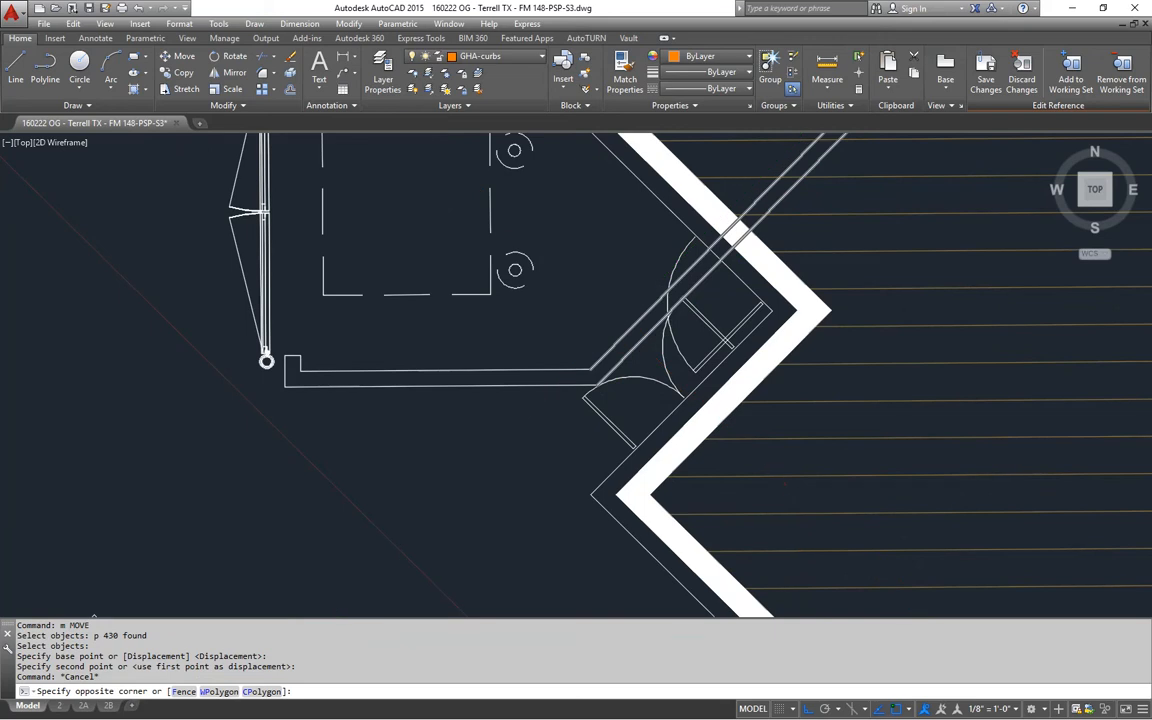
{"action": "left_click", "coordinate": [611, 324]}
{"action": "type", "text": "e"}
{"action": "key", "text": "Return"}
{"action": "middle_click_drag", "start_coordinate": [541, 447], "coordinate": [551, 442]}
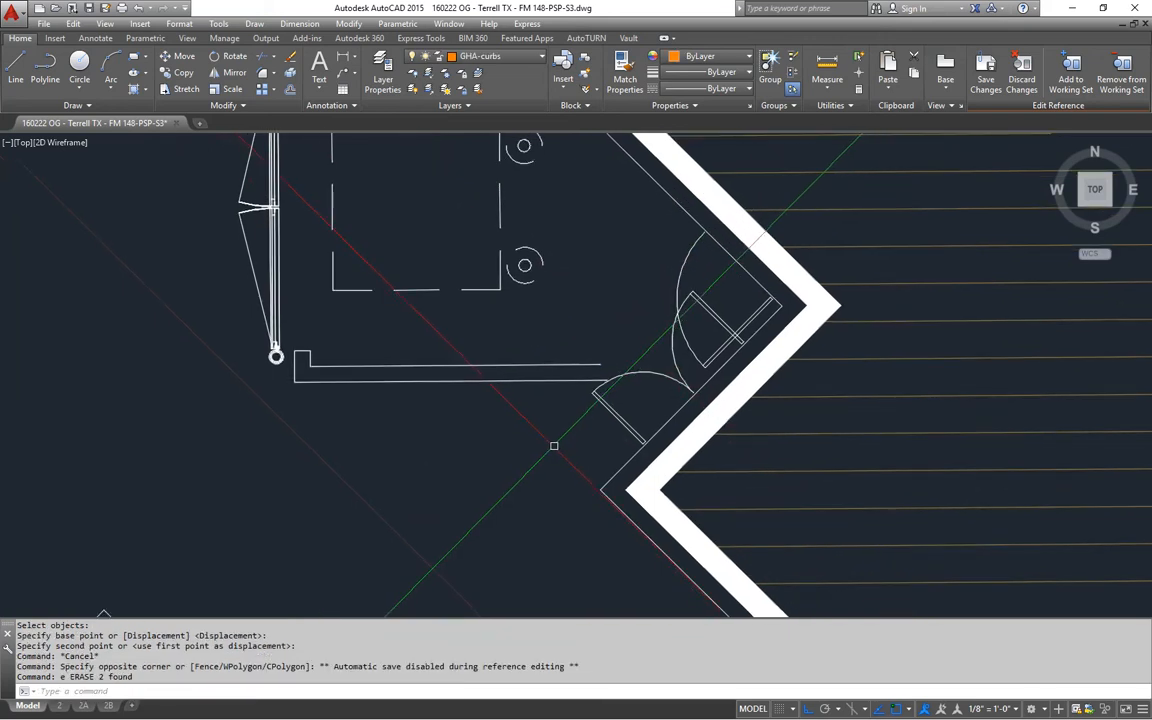
- Make layer 0 current by picking the southern wall's outer line with the QP command, and cancel the command it starts
{"action": "key", "text": "Escape"}
{"action": "key", "text": "Escape"}
{"action": "type", "text": "qp"}
{"action": "key", "text": "Return"}
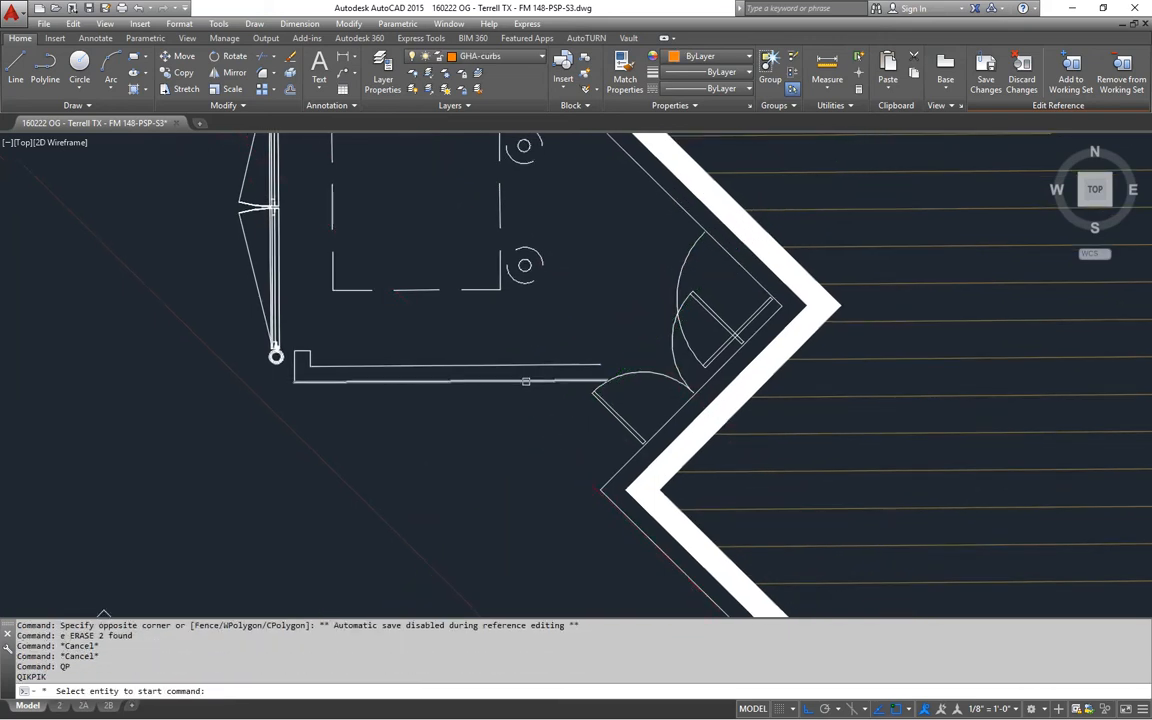
{"action": "left_click", "coordinate": [525, 381]}
{"action": "key", "text": "Escape"}
{"action": "key", "text": "Escape"}
{"action": "key", "text": "Escape"}
- Draw a line from the building corner below the double doors northwest, continuing the building outline toward the southern wall
{"action": "type", "text": "l"}
{"action": "key", "text": "Return"}
{"action": "left_click", "coordinate": [605, 487]}
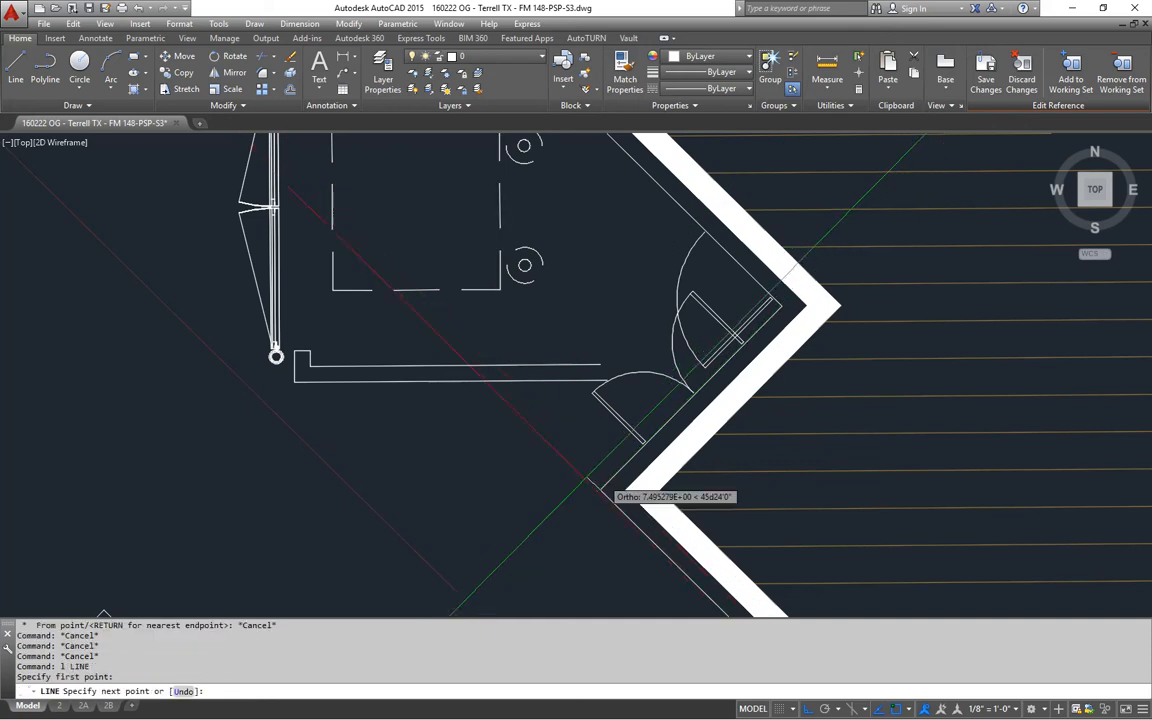
{"action": "left_click", "coordinate": [522, 411]}
{"action": "middle_click_drag", "start_coordinate": [541, 459], "coordinate": [559, 495]}
{"action": "key", "text": "Escape"}
{"action": "key", "text": "Escape"}
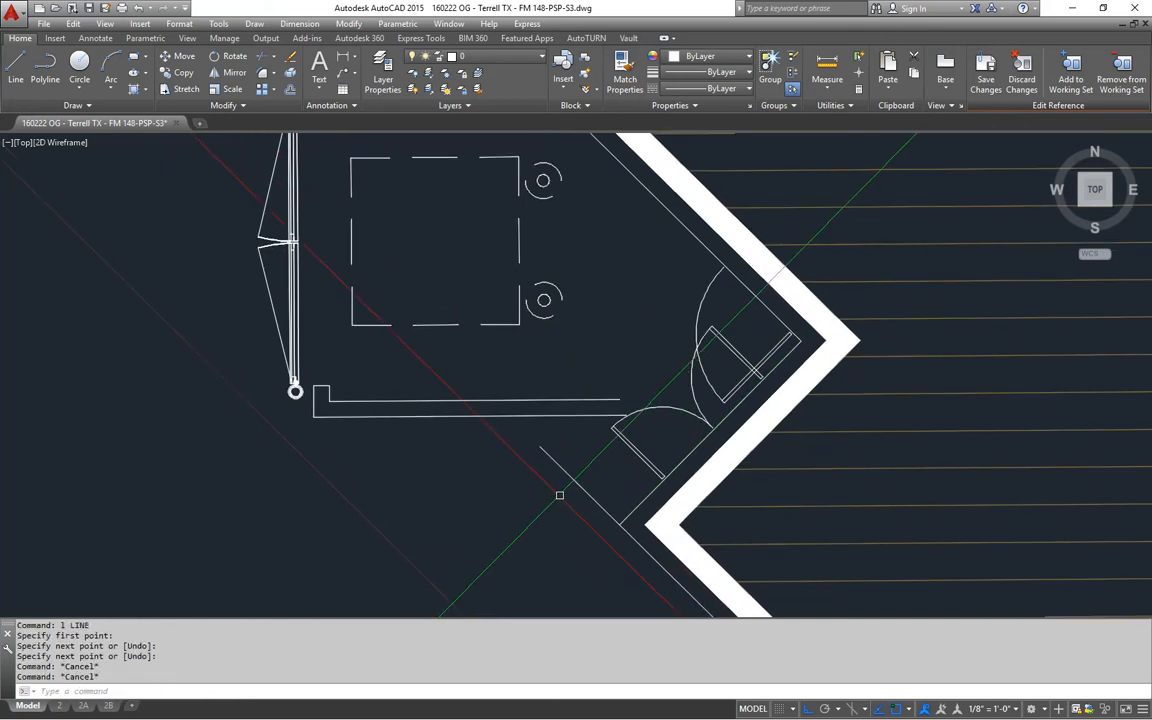
{"action": "type", "text": "o"}
{"action": "key", "text": "Return"}
{"action": "left_click", "coordinate": [470, 416]}
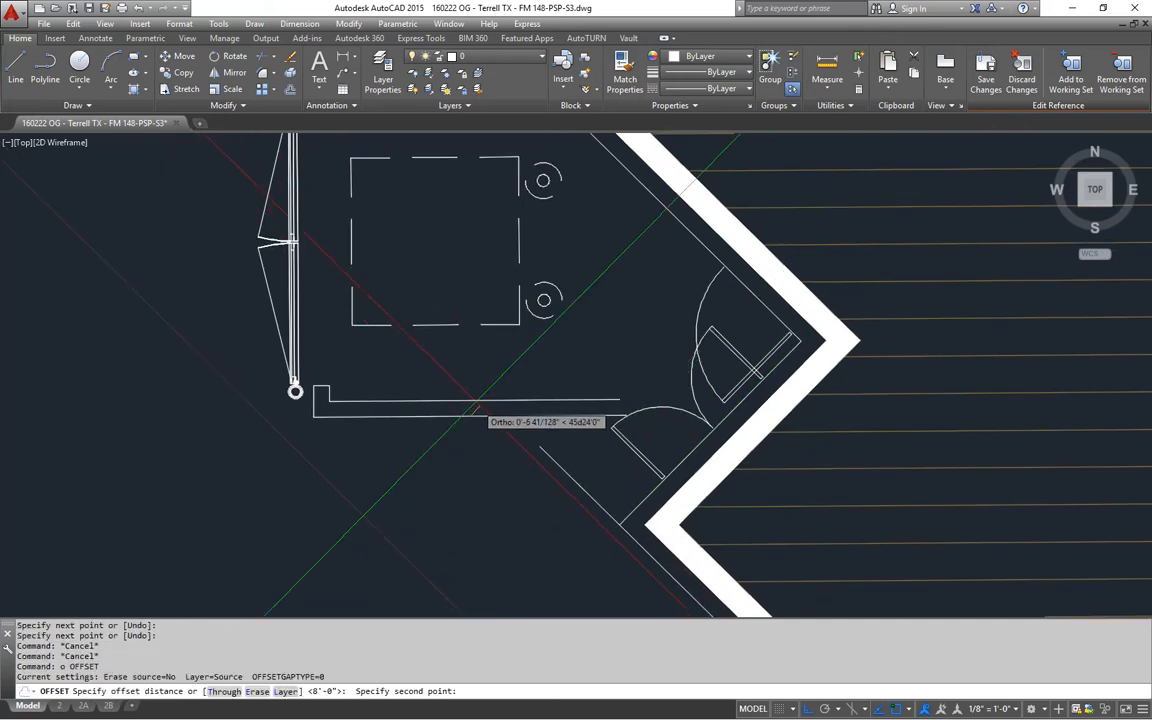
{"action": "left_click", "coordinate": [474, 401]}
{"action": "key", "text": "Escape"}
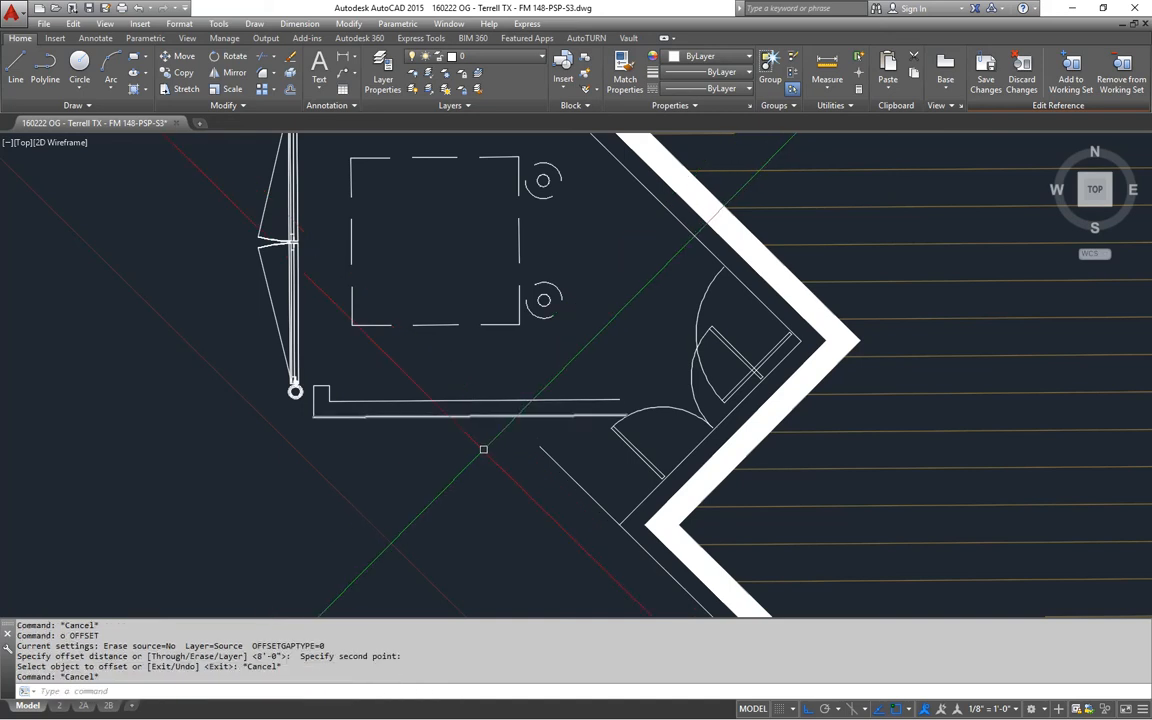
- Offset the new angled line toward the doors by the southern wall's thickness, picked between its two lines
{"action": "type", "text": "o"}
{"action": "key", "text": "Return"}
{"action": "left_click", "coordinate": [470, 416]}
{"action": "left_click", "coordinate": [467, 401]}
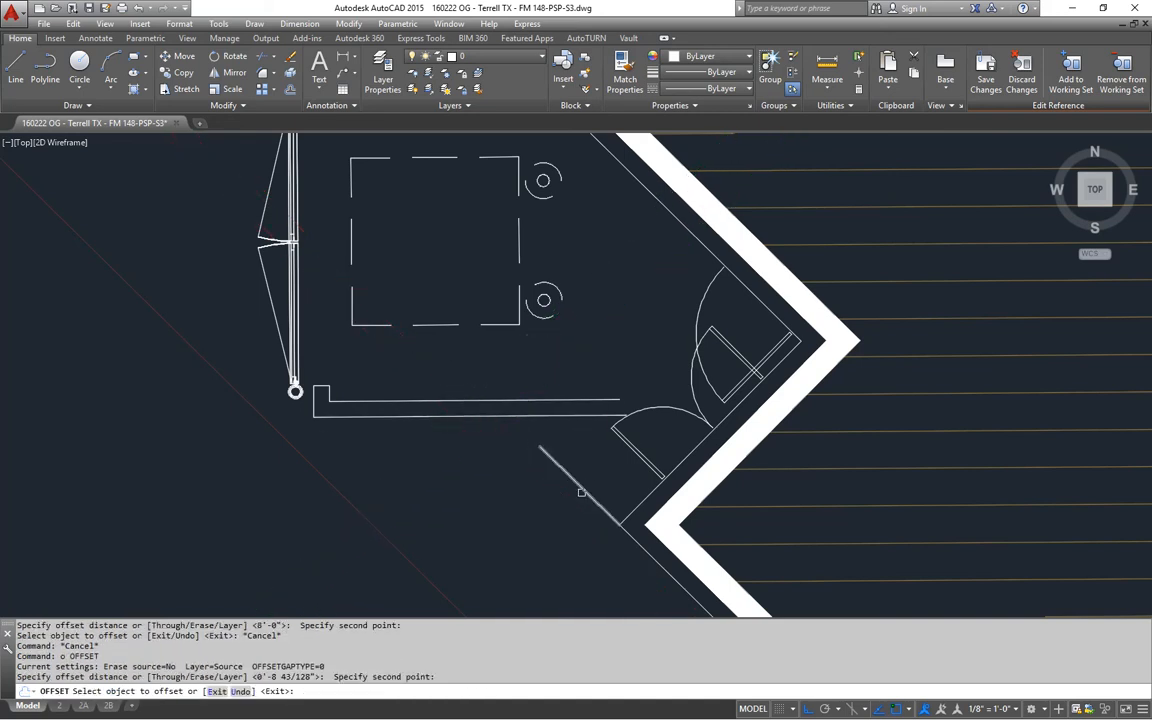
{"action": "left_click", "coordinate": [581, 492]}
{"action": "left_click", "coordinate": [586, 478]}
{"action": "key", "text": "Escape"}
- Join the southern wall's outer and inner lines to the matching angled lines using Fillet with radius 0
{"action": "type", "text": "f"}
{"action": "key", "text": "Return"}
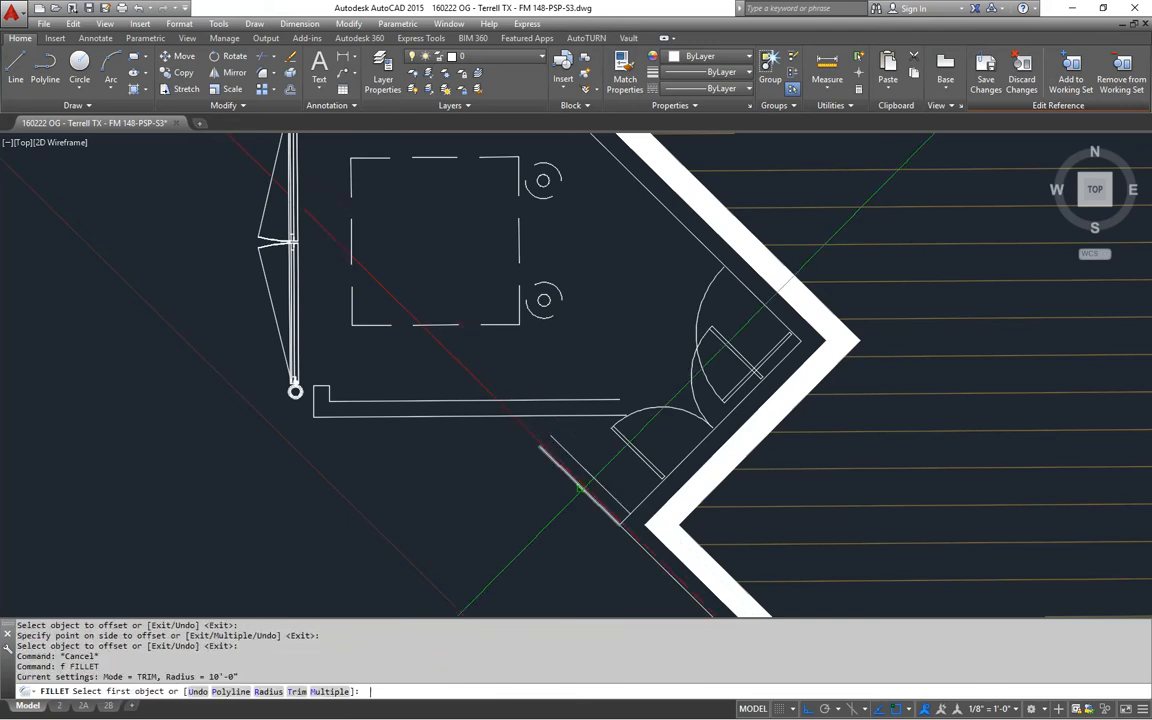
{"action": "type", "text": "r"}
{"action": "key", "text": "Return"}
{"action": "type", "text": "0"}
{"action": "key", "text": "Return"}
{"action": "left_click", "coordinate": [563, 470]}
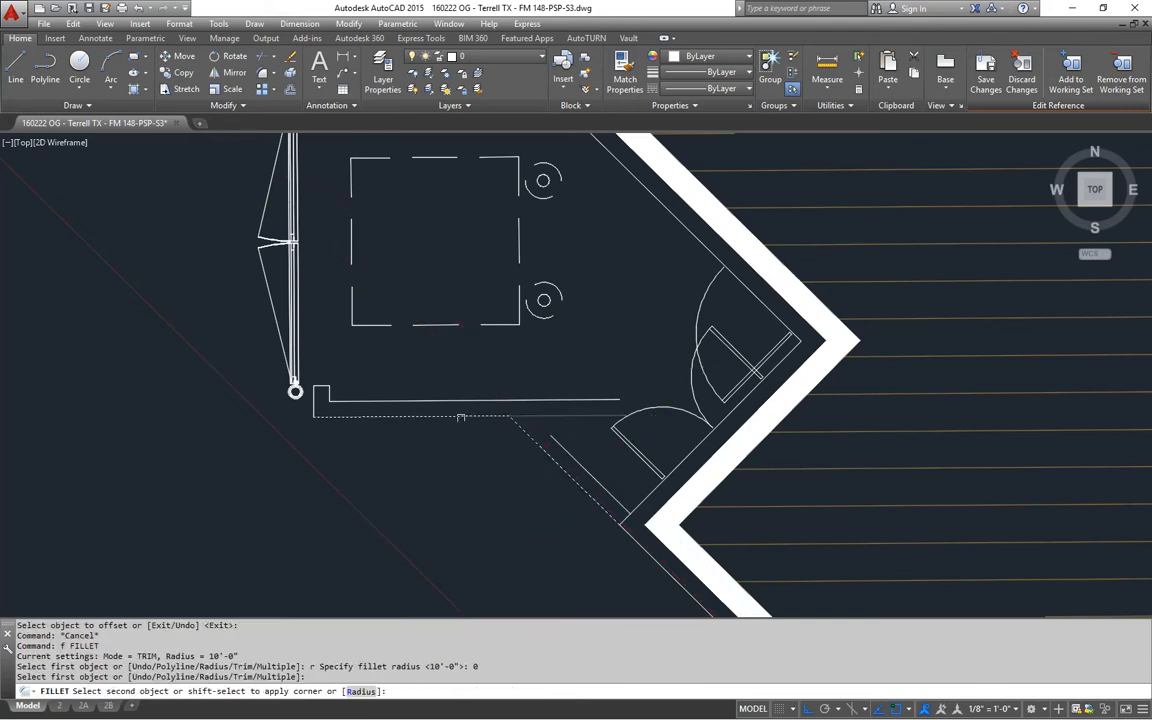
{"action": "left_click", "coordinate": [466, 413]}
{"action": "key", "text": "space"}
{"action": "left_click", "coordinate": [478, 400]}
{"action": "left_click", "coordinate": [573, 457]}
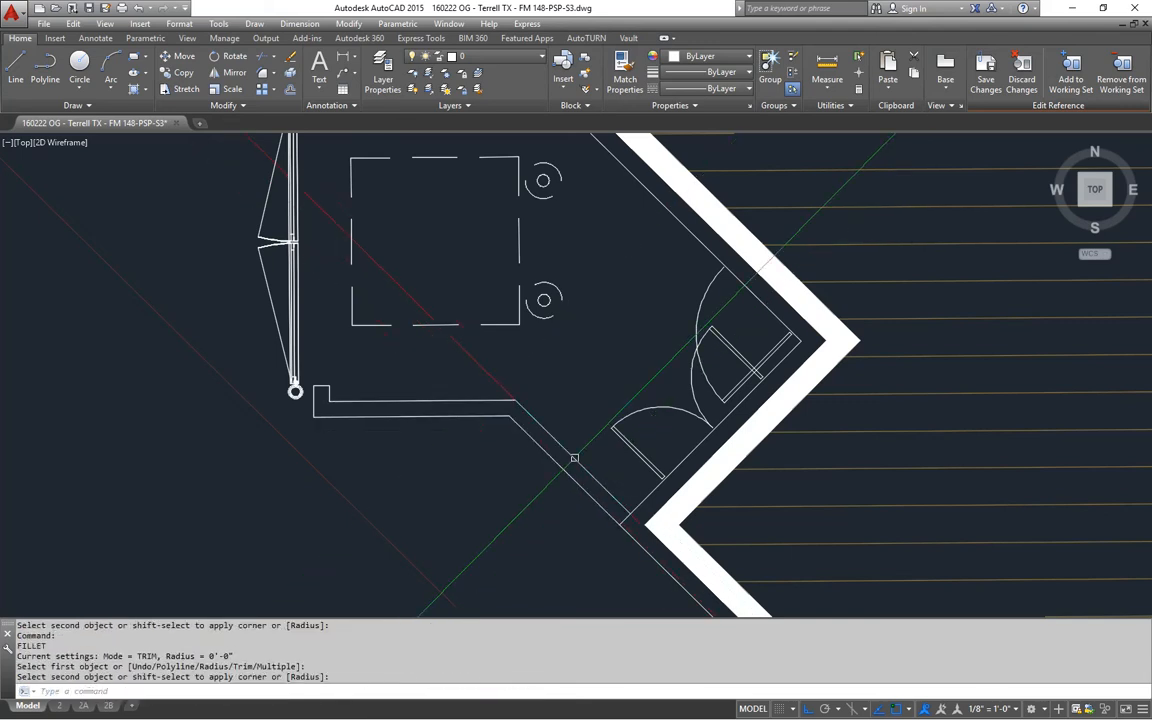
- Measure the distance from the southern bay's upper bollard perpendicular to the building outline
{"action": "scroll", "coordinate": [577, 430], "scroll_direction": "down", "scroll_amount": 2}
{"action": "middle_click_drag", "start_coordinate": [587, 396], "coordinate": [600, 476]}
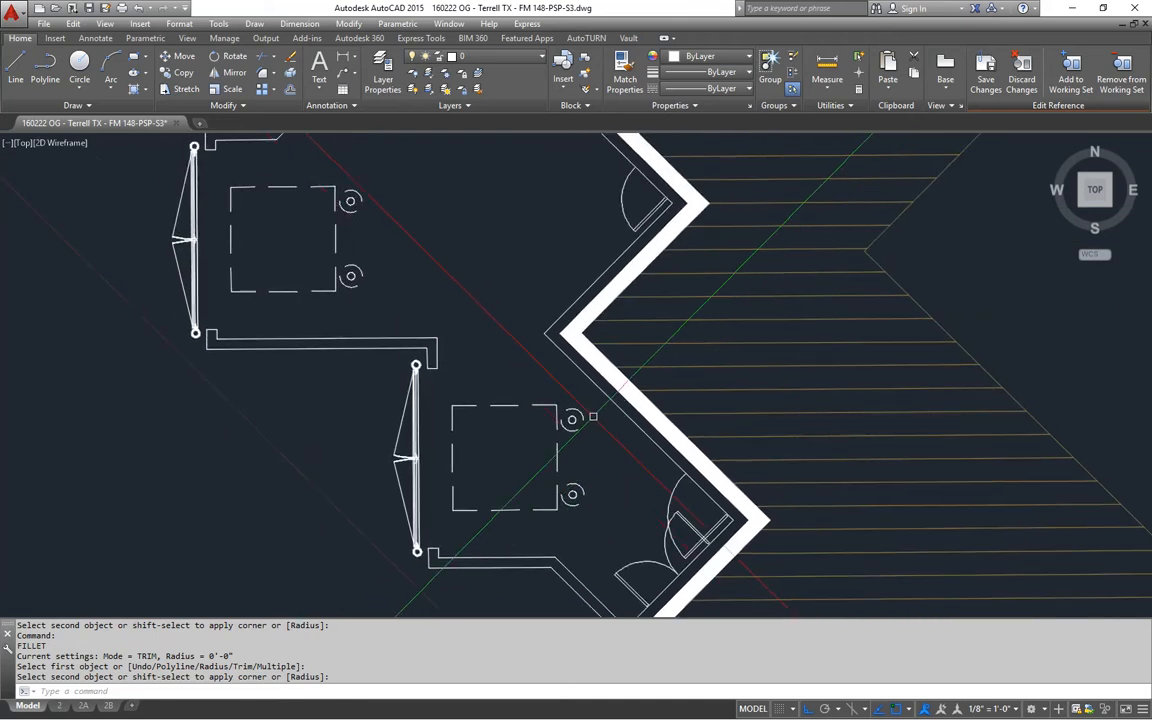
{"action": "scroll", "coordinate": [593, 416], "scroll_direction": "up", "scroll_amount": 2}
{"action": "type", "text": "di"}
{"action": "key", "text": "Return"}
{"action": "scroll", "coordinate": [593, 416], "scroll_direction": "up", "scroll_amount": 3}
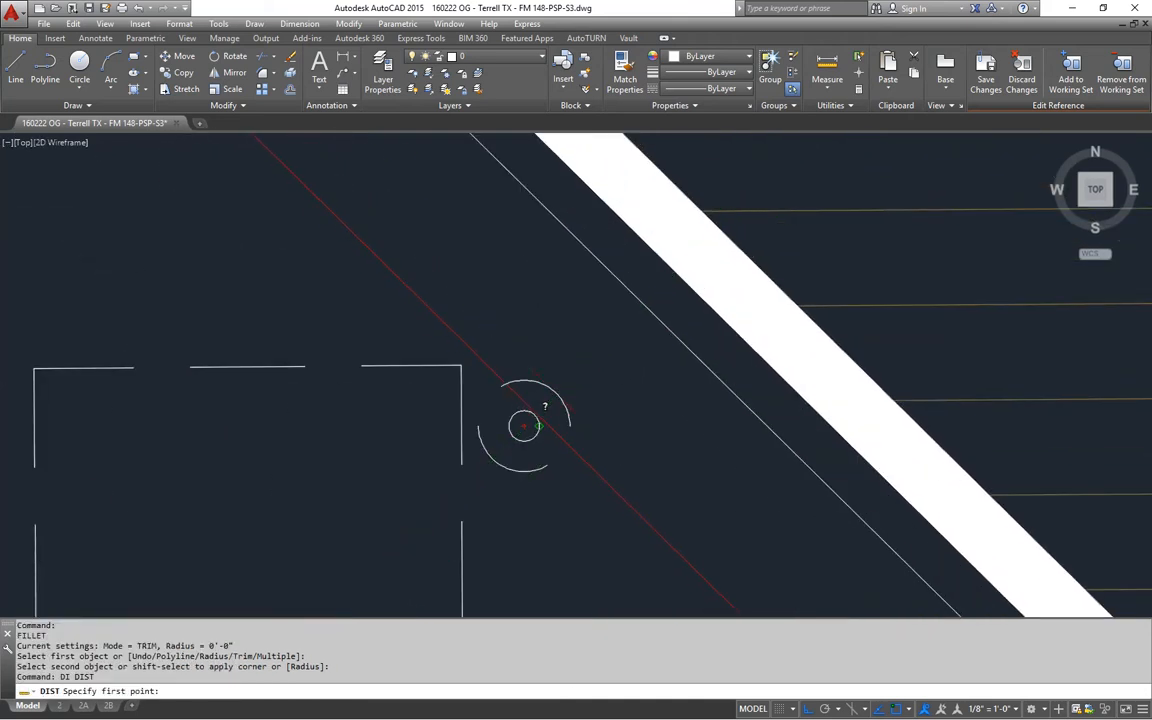
{"action": "left_click", "coordinate": [536, 426]}
{"action": "left_click", "coordinate": [631, 328]}
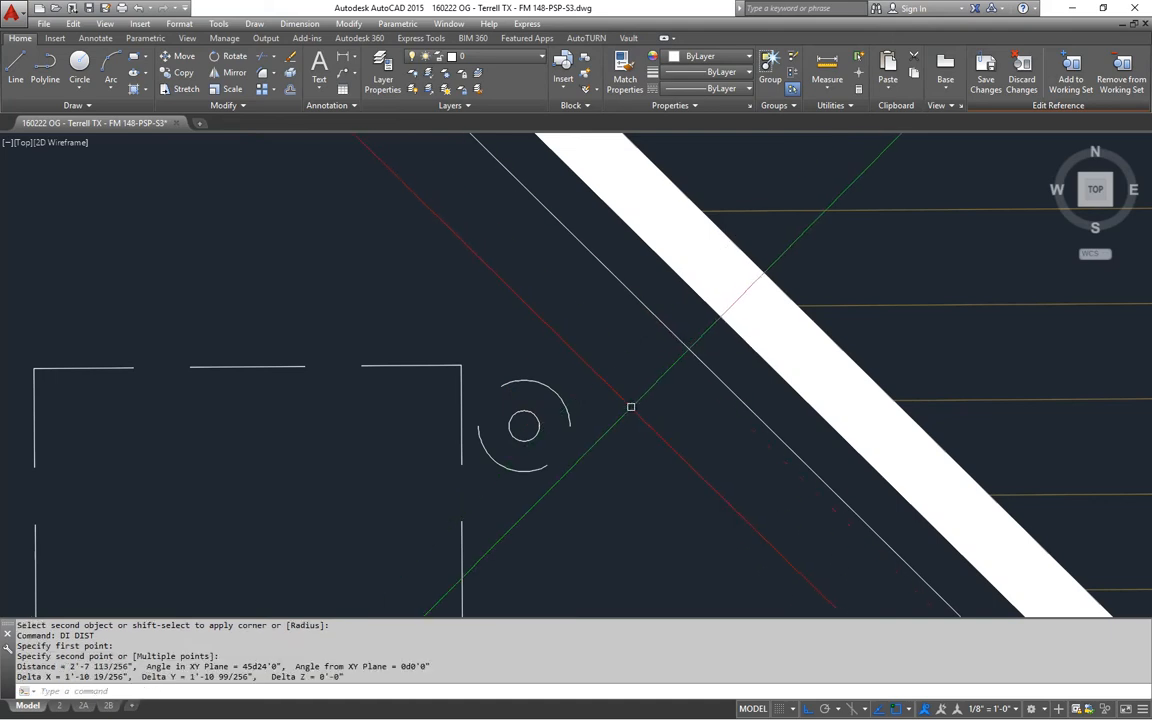
{"action": "scroll", "coordinate": [628, 394], "scroll_direction": "down", "scroll_amount": 8}
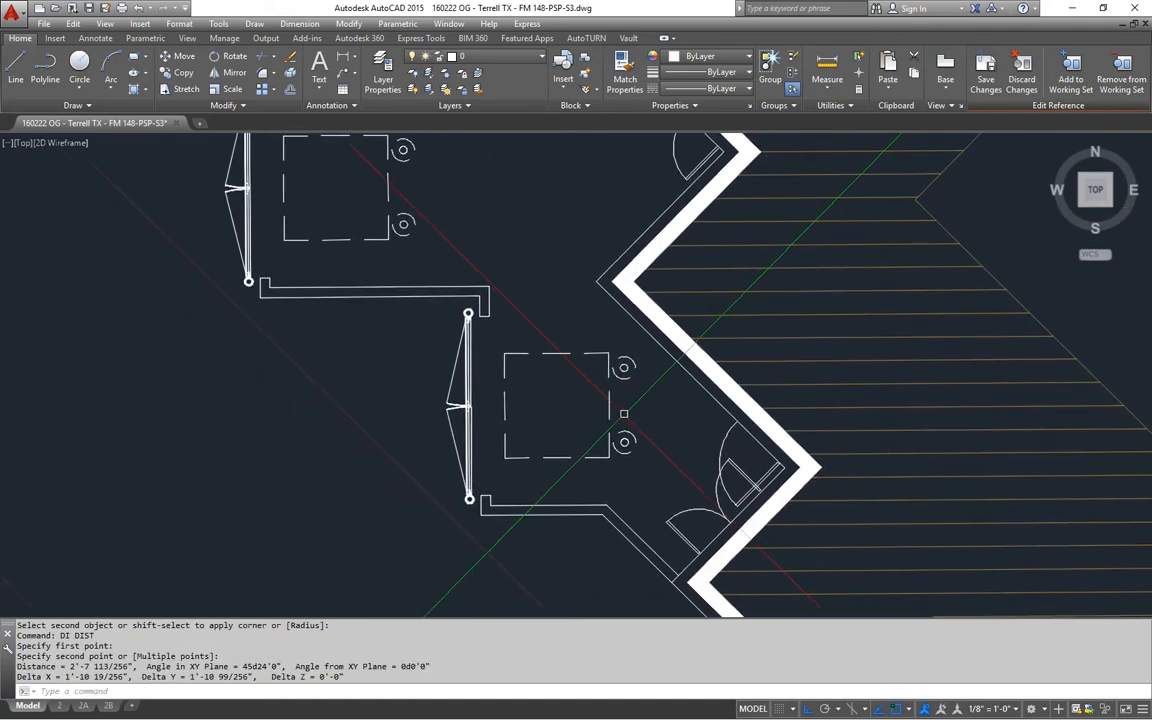
{"action": "middle_click_drag", "start_coordinate": [605, 421], "coordinate": [636, 463]}
{"action": "key", "text": "Escape"}
{"action": "key", "text": "Escape"}
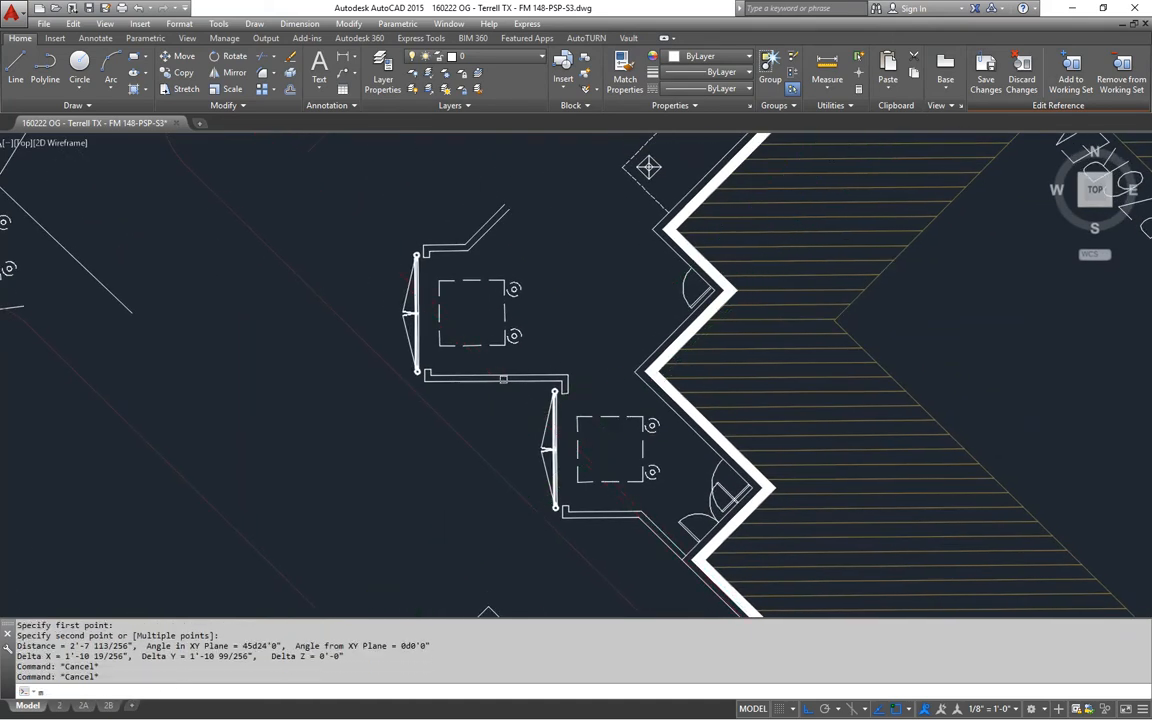
- Move both dumpster bays with their gates and walls about 9" southwest, perpendicular to the building's diagonal outline, leaving the angled southern wall lines in place
{"action": "type", "text": "m"}
{"action": "key", "text": "Return"}
{"action": "left_click", "coordinate": [347, 188]}
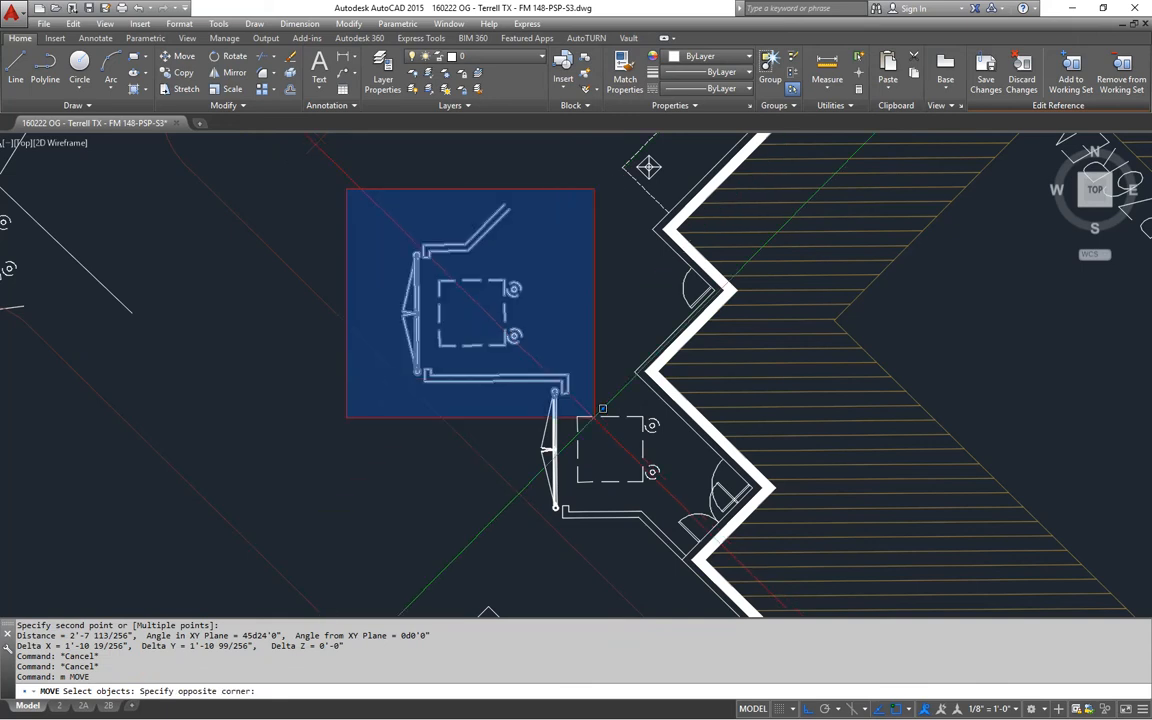
{"action": "left_click", "coordinate": [605, 427]}
{"action": "left_click", "coordinate": [481, 360]}
{"action": "left_click", "coordinate": [674, 535]}
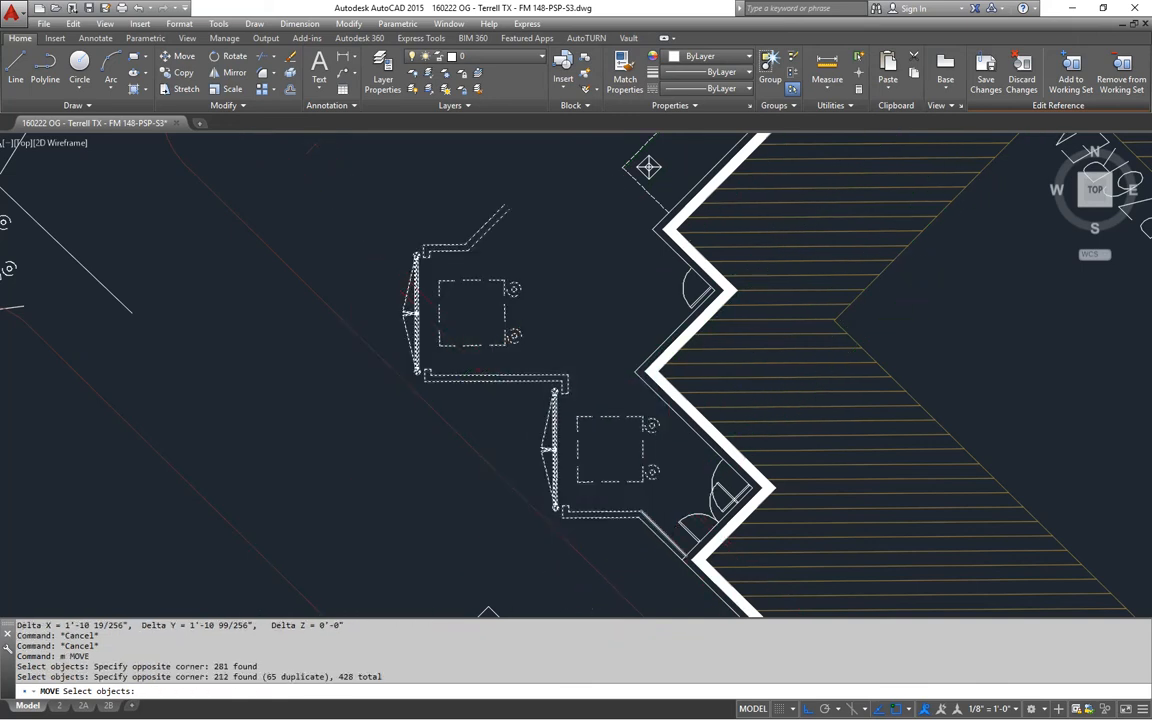
{"action": "scroll", "coordinate": [632, 536], "scroll_direction": "up", "scroll_amount": 5}
{"action": "key", "text": "Return"}
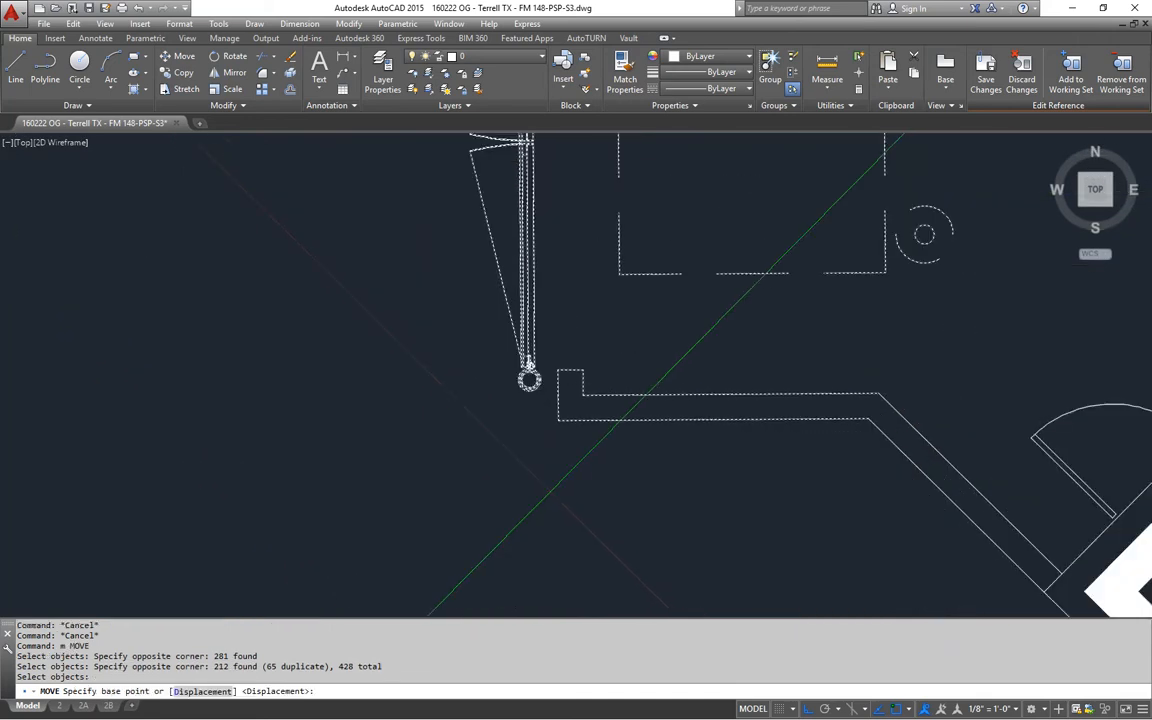
{"action": "left_click", "coordinate": [586, 462]}
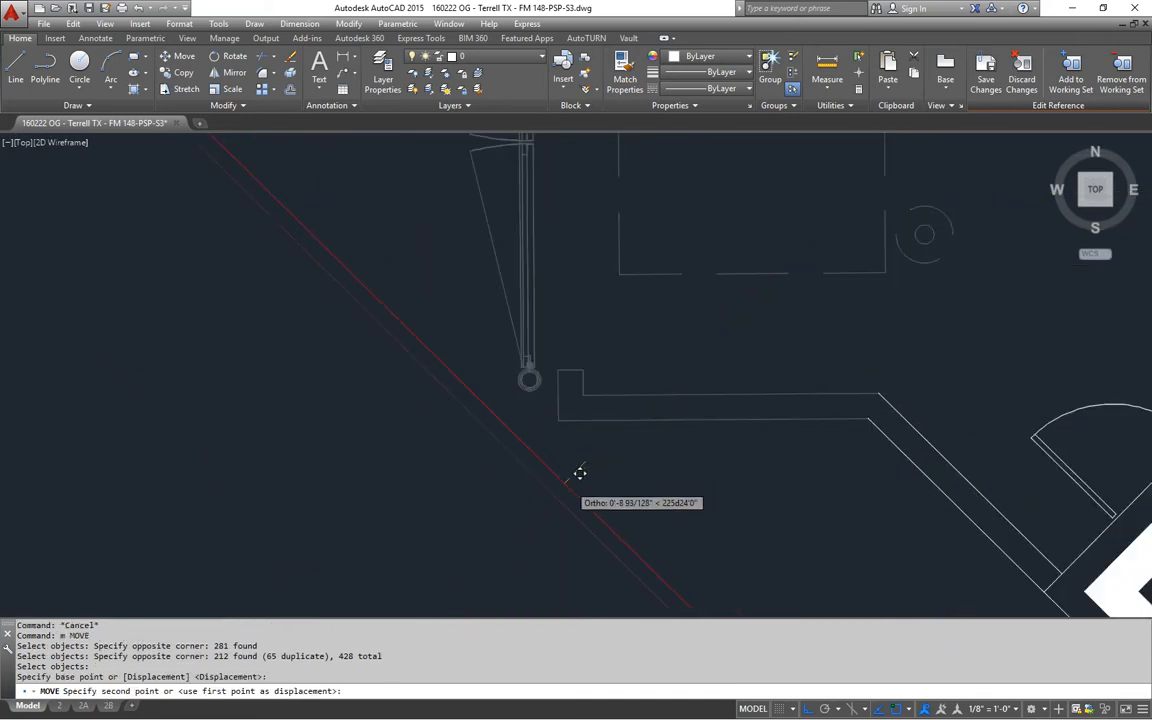
{"action": "left_click", "coordinate": [564, 487]}
{"action": "scroll", "coordinate": [767, 301], "scroll_direction": "down", "scroll_amount": 4}
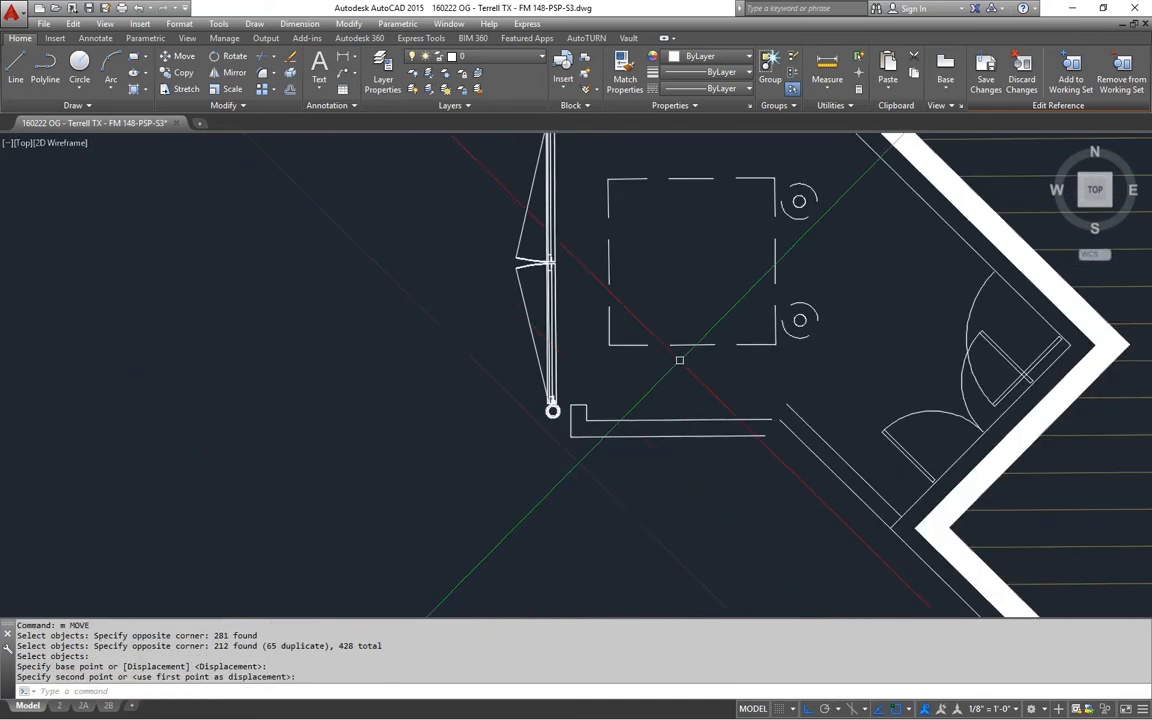
- Rejoin the southern wall's outer and inner lines to the matching angled lines using Fillet with radius 0
{"action": "scroll", "coordinate": [740, 405], "scroll_direction": "up", "scroll_amount": 4}
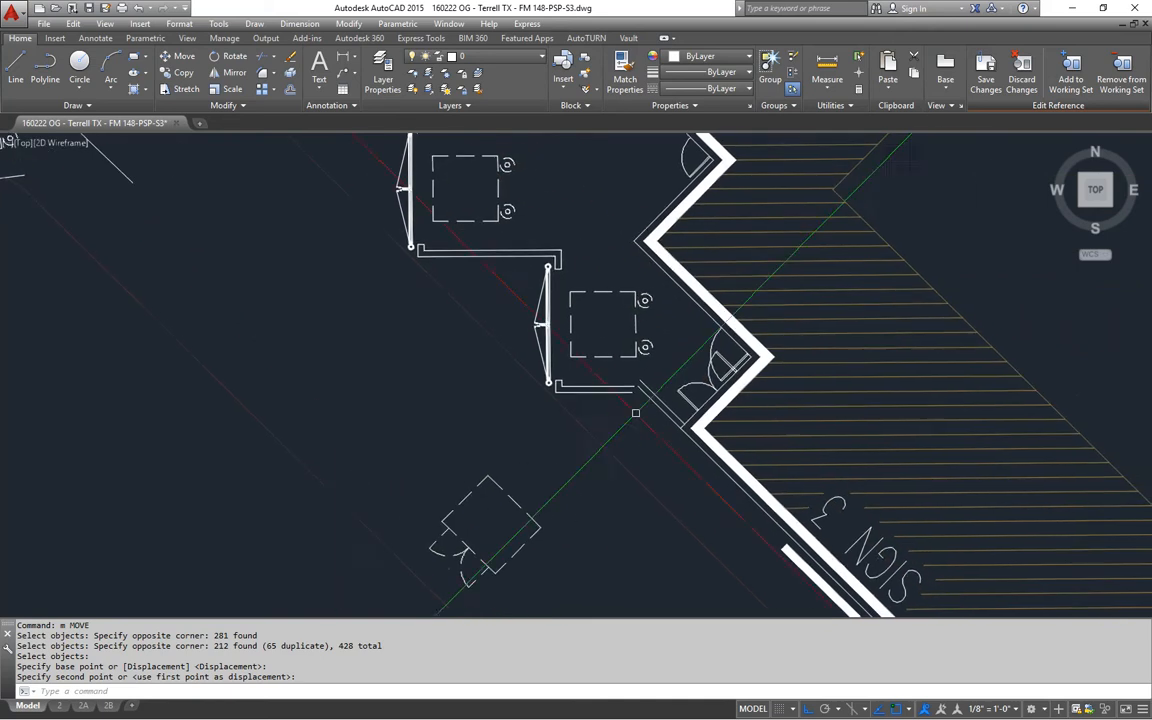
{"action": "key", "text": "Escape"}
{"action": "key", "text": "Escape"}
{"action": "type", "text": "f"}
{"action": "key", "text": "Return"}
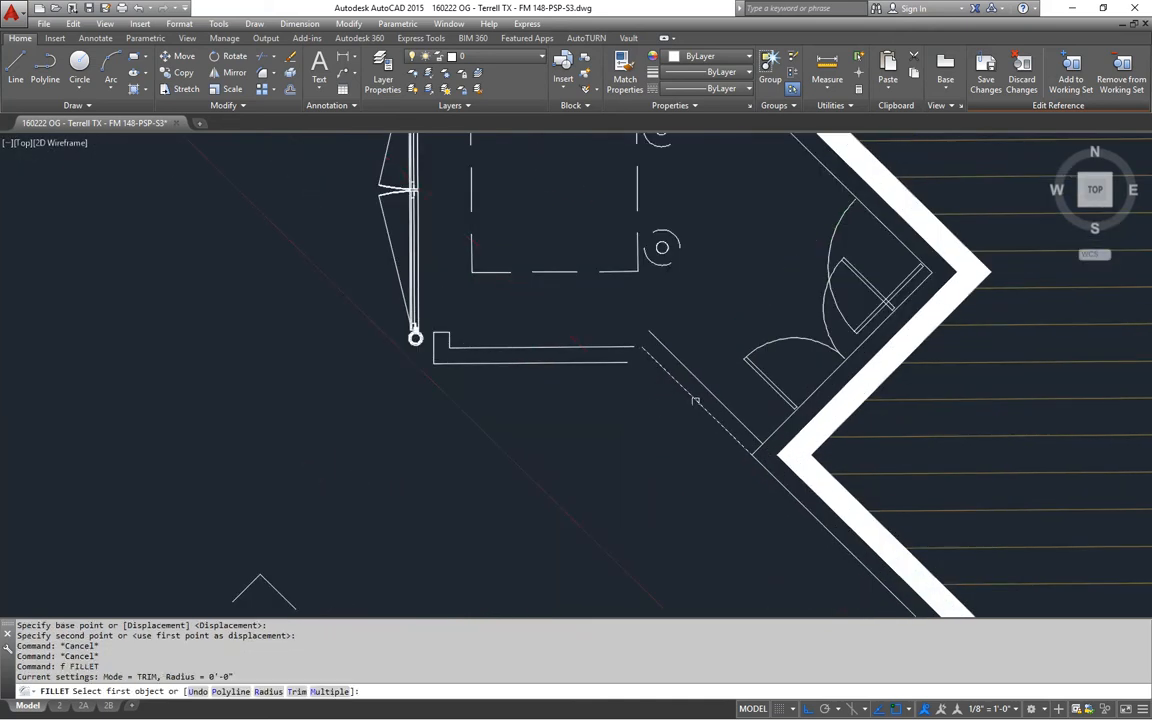
{"action": "left_click", "coordinate": [652, 355]}
{"action": "left_click", "coordinate": [612, 362]}
{"action": "key", "text": "Return"}
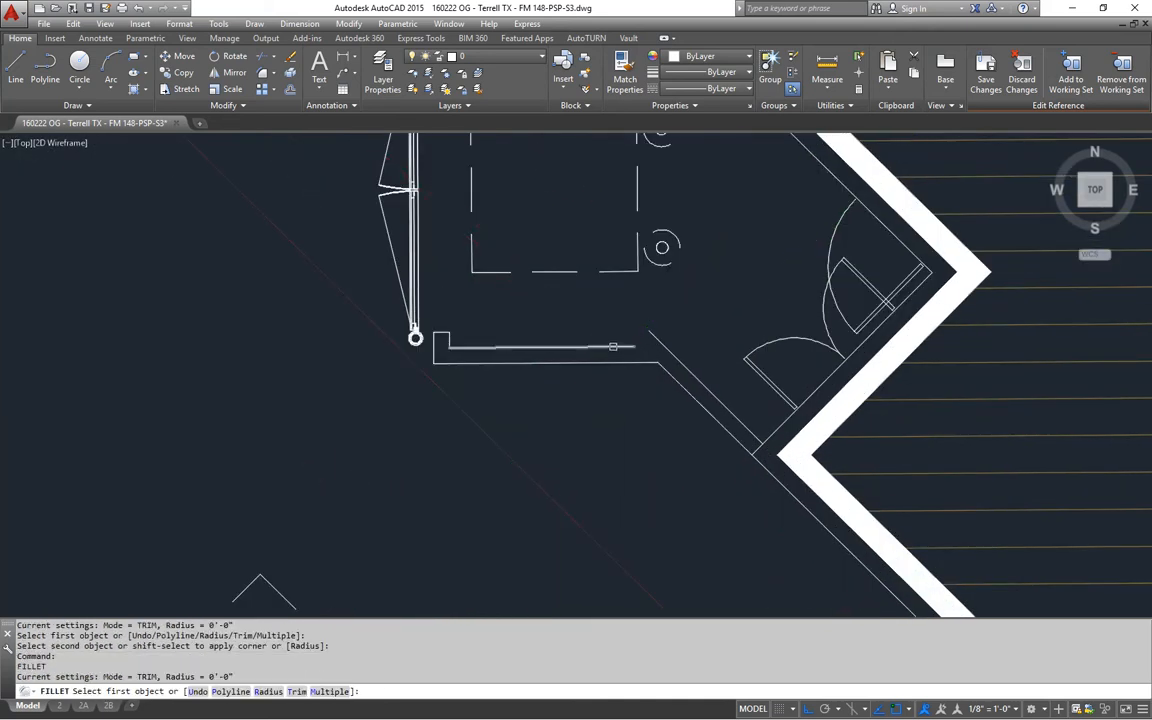
{"action": "left_click", "coordinate": [626, 347]}
- Move the dashed container with two door swings from south of the bays into the space between the upper angled wall and the building
{"action": "scroll", "coordinate": [605, 254], "scroll_direction": "down", "scroll_amount": 2}
{"action": "middle_click_drag", "start_coordinate": [605, 254], "coordinate": [625, 437]}
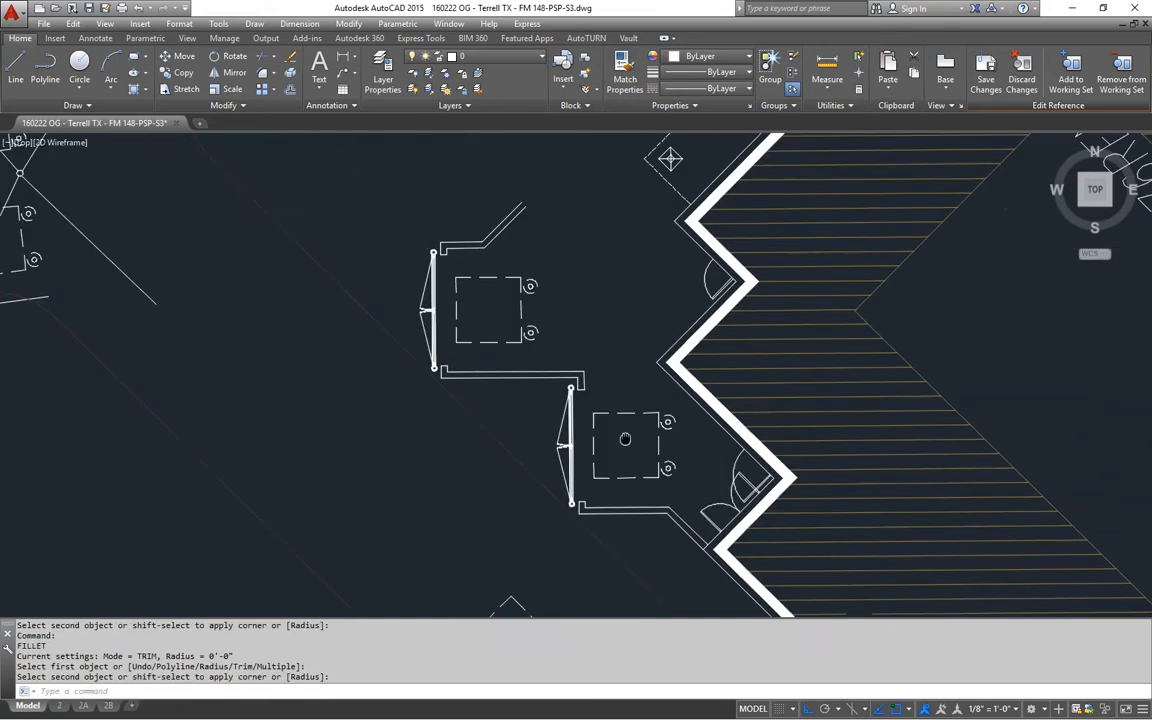
{"action": "mouse_move", "coordinate": [573, 306]}
{"action": "middle_mouse_down"}
{"action": "mouse_move", "coordinate": [568, 399]}
{"action": "mouse_move", "coordinate": [600, 321]}
{"action": "middle_mouse_up"}
{"action": "middle_click_drag", "start_coordinate": [455, 433], "coordinate": [583, 169]}
{"action": "middle_click_drag", "start_coordinate": [566, 447], "coordinate": [550, 398]}
{"action": "type", "text": "m"}
{"action": "key", "text": "Return"}
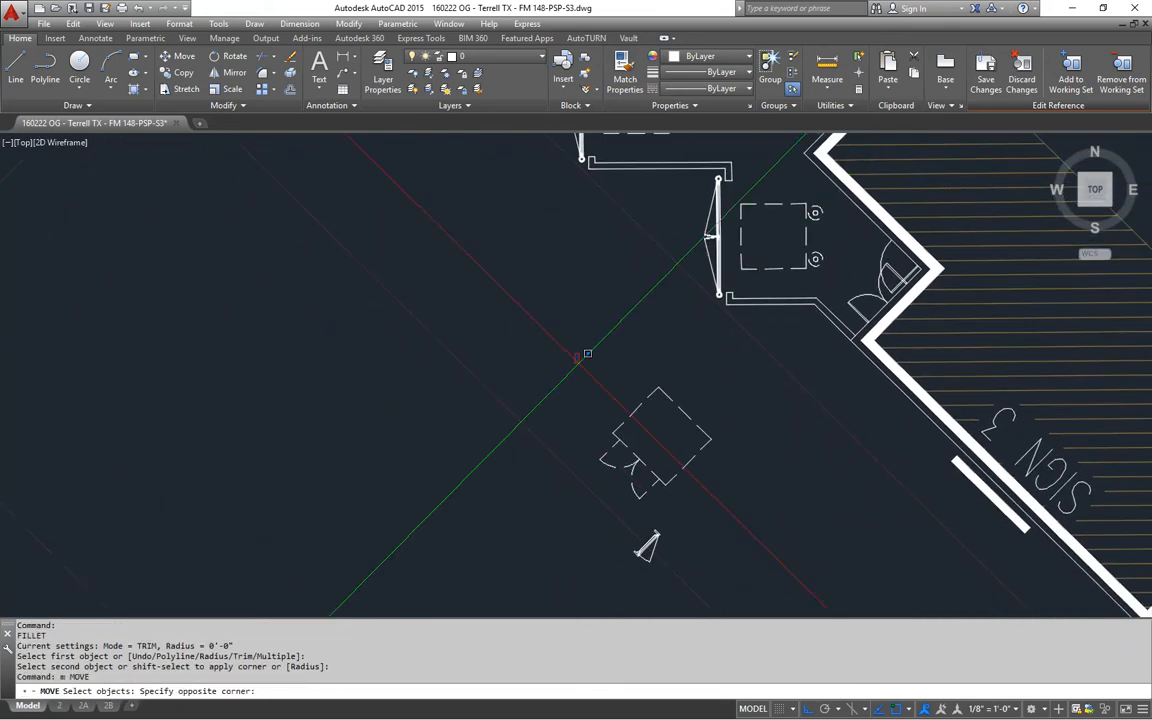
{"action": "left_click", "coordinate": [730, 496]}
{"action": "key", "text": "Return"}
{"action": "left_click", "coordinate": [662, 437]}
{"action": "middle_click_drag", "start_coordinate": [661, 281], "coordinate": [517, 542]}
{"action": "key", "text": "F8"}
{"action": "middle_click_drag", "start_coordinate": [573, 237], "coordinate": [574, 315]}
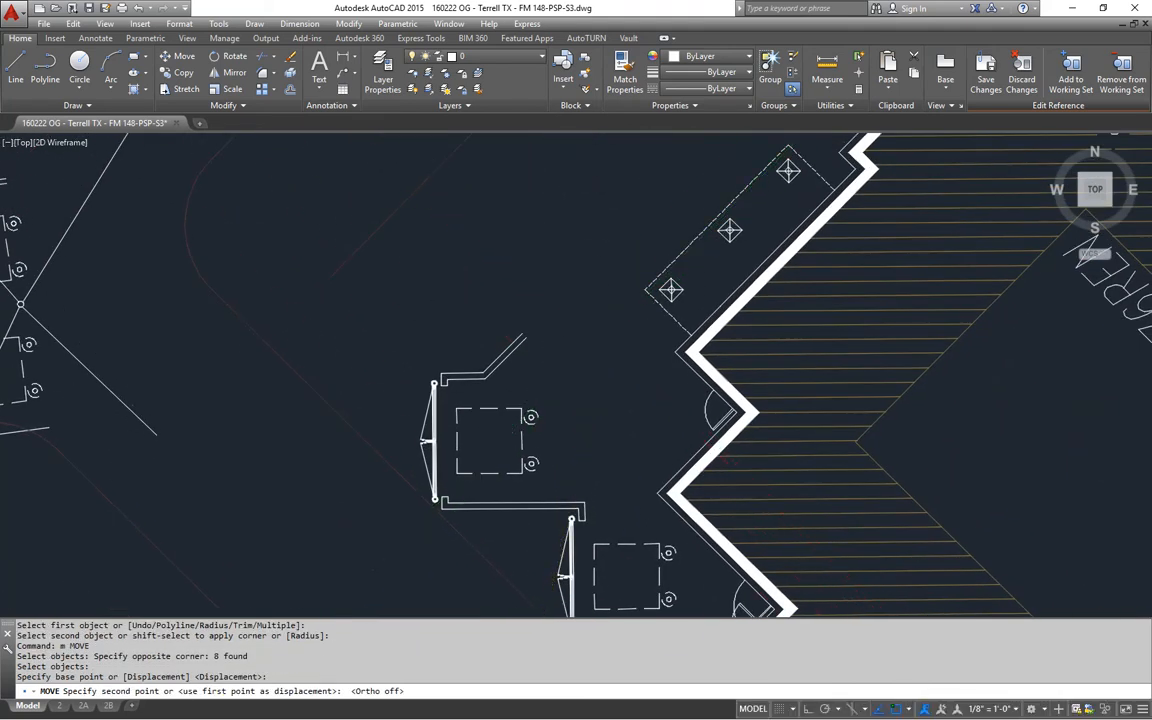
{"action": "key", "text": "Escape"}
{"action": "key", "text": "Escape"}
- Draw a line from the building corner above the single door northwest, continuing the building outline past the dashed container
{"action": "type", "text": "l"}
{"action": "key", "text": "Return"}
{"action": "scroll", "coordinate": [667, 331], "scroll_direction": "up", "scroll_amount": 4}
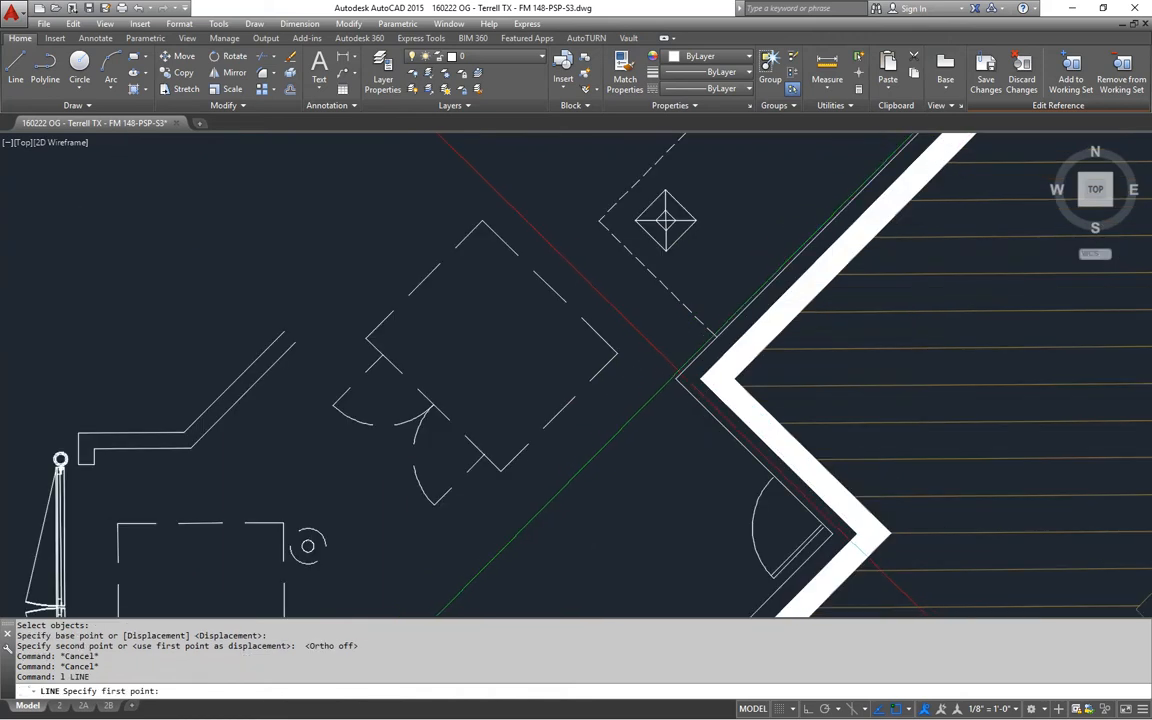
{"action": "left_click", "coordinate": [678, 378]}
{"action": "key", "text": "F8"}
{"action": "key", "text": "Escape"}
- Offset the new northwest line 8" toward the northeast to form the northern wall's second line
{"action": "type", "text": "o"}
{"action": "key", "text": "Return"}
{"action": "key", "text": "Return"}
{"action": "left_click", "coordinate": [643, 326]}
{"action": "left_click", "coordinate": [641, 332]}
{"action": "key", "text": "Escape"}
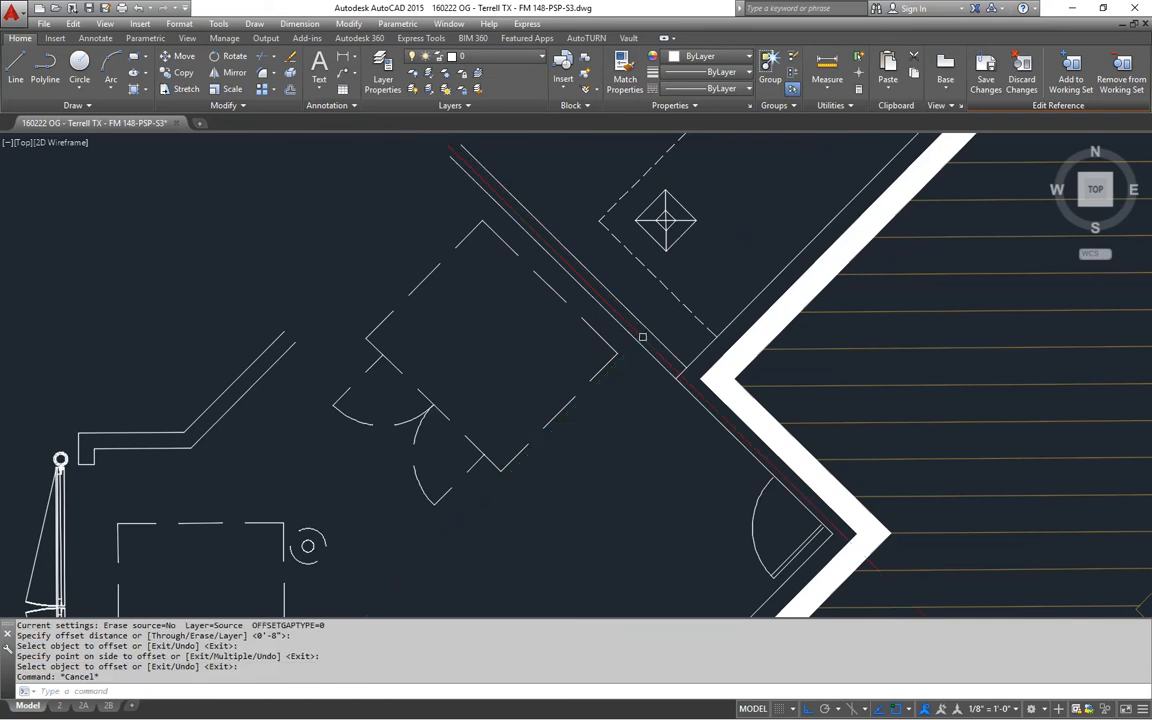
- Join the northern wall's inner and outer lines to the upper bay's angled wall lines using Fillet with radius 0
{"action": "type", "text": "f"}
{"action": "key", "text": "Return"}
{"action": "left_click", "coordinate": [556, 262]}
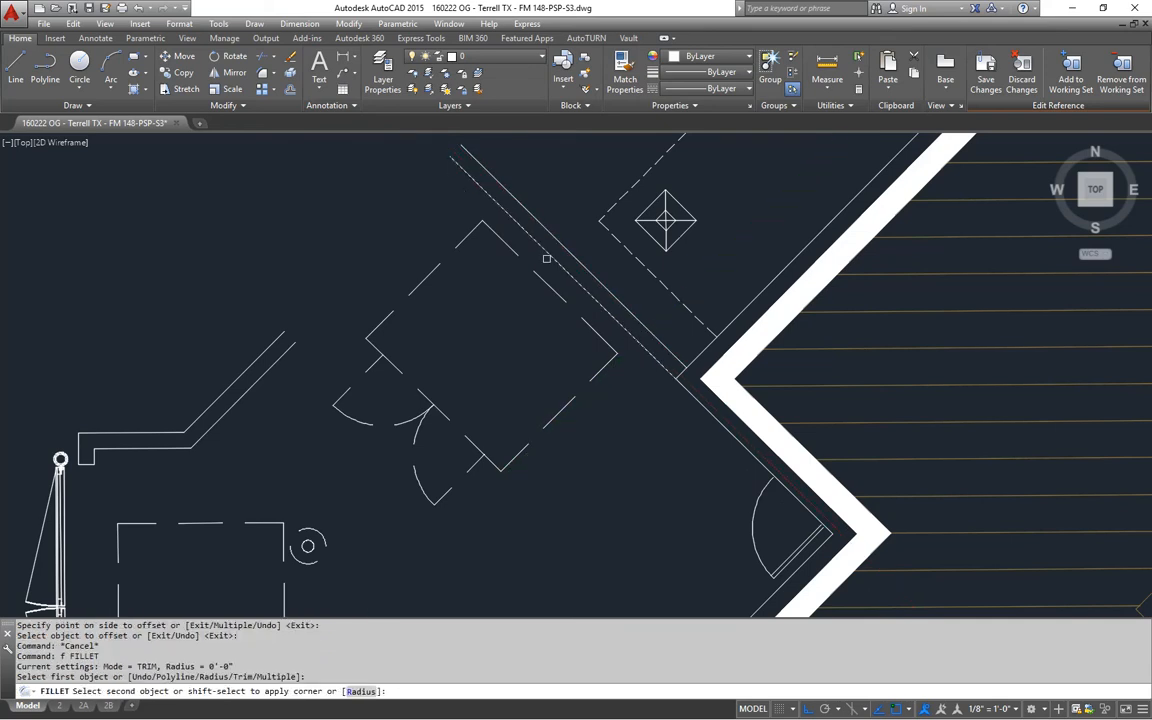
{"action": "left_click", "coordinate": [279, 358]}
{"action": "key", "text": "Return"}
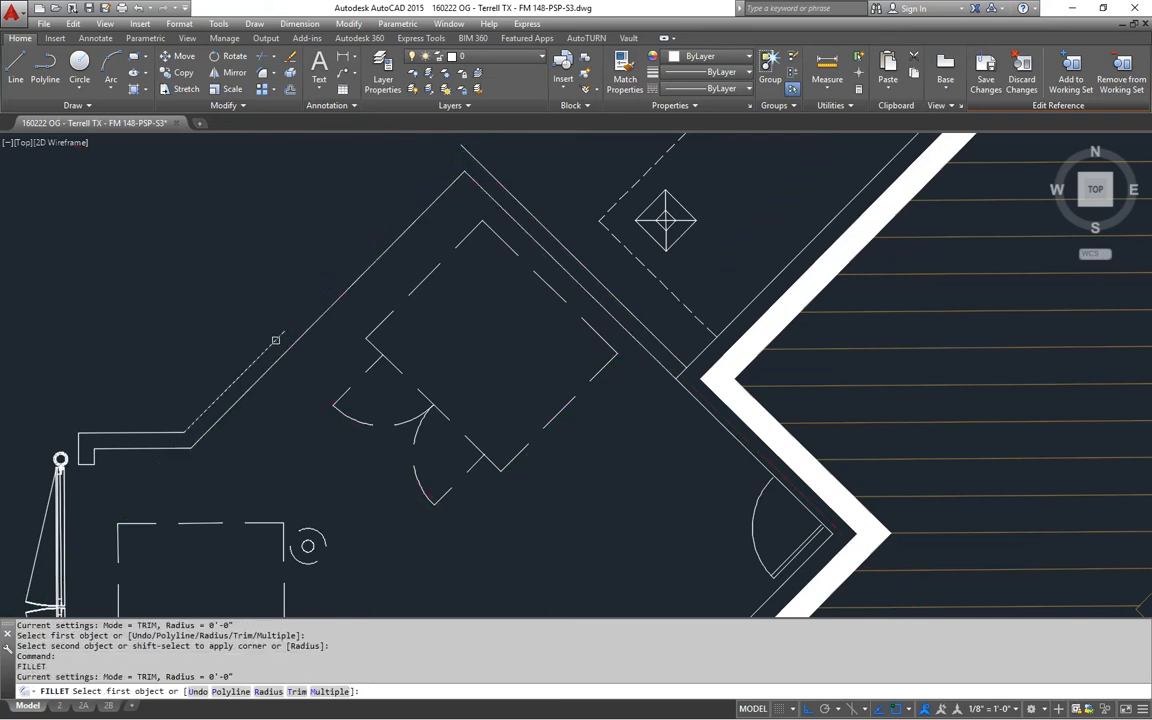
{"action": "left_click", "coordinate": [611, 199]}
{"action": "left_click", "coordinate": [538, 218]}
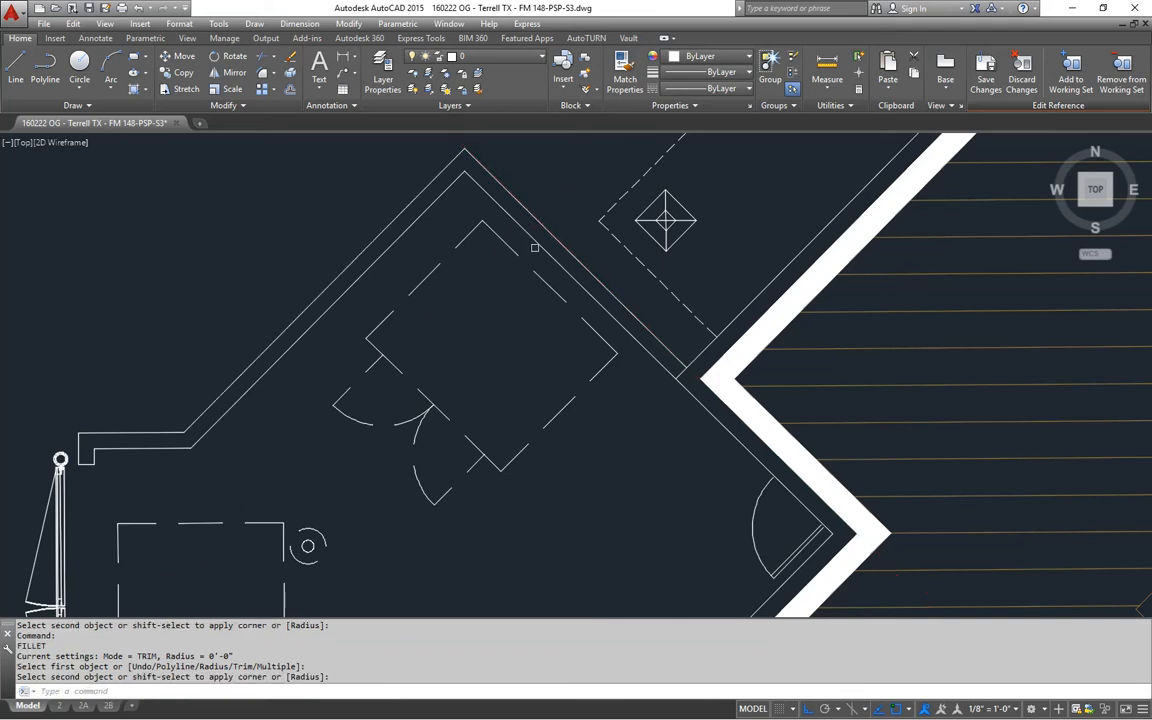
- Rotate the dashed container and its door swings 90 degrees about a point inside the container
{"action": "middle_click_drag", "start_coordinate": [535, 249], "coordinate": [625, 241]}
{"action": "key", "text": "Escape"}
{"action": "key", "text": "Escape"}
{"action": "key", "text": "Escape"}
{"action": "key", "text": "Escape"}
{"action": "type", "text": "r"}
{"action": "key", "text": "Return"}
{"action": "left_click", "coordinate": [587, 349]}
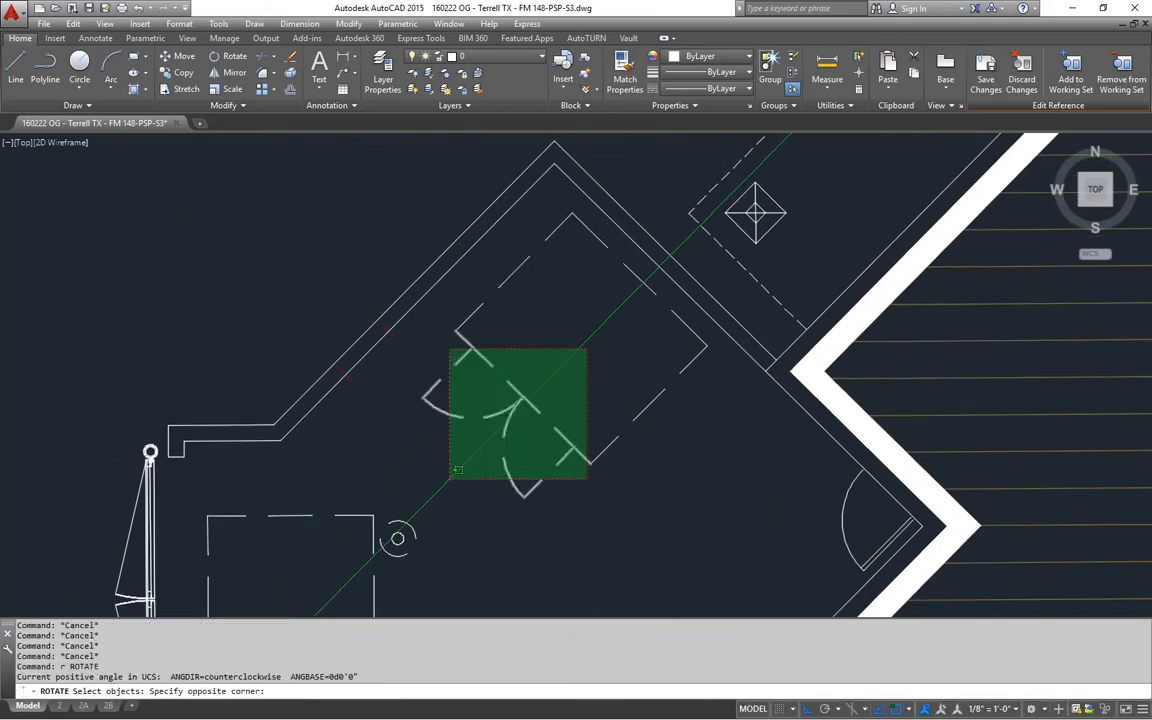
{"action": "left_click", "coordinate": [461, 469]}
{"action": "left_click", "coordinate": [690, 374]}
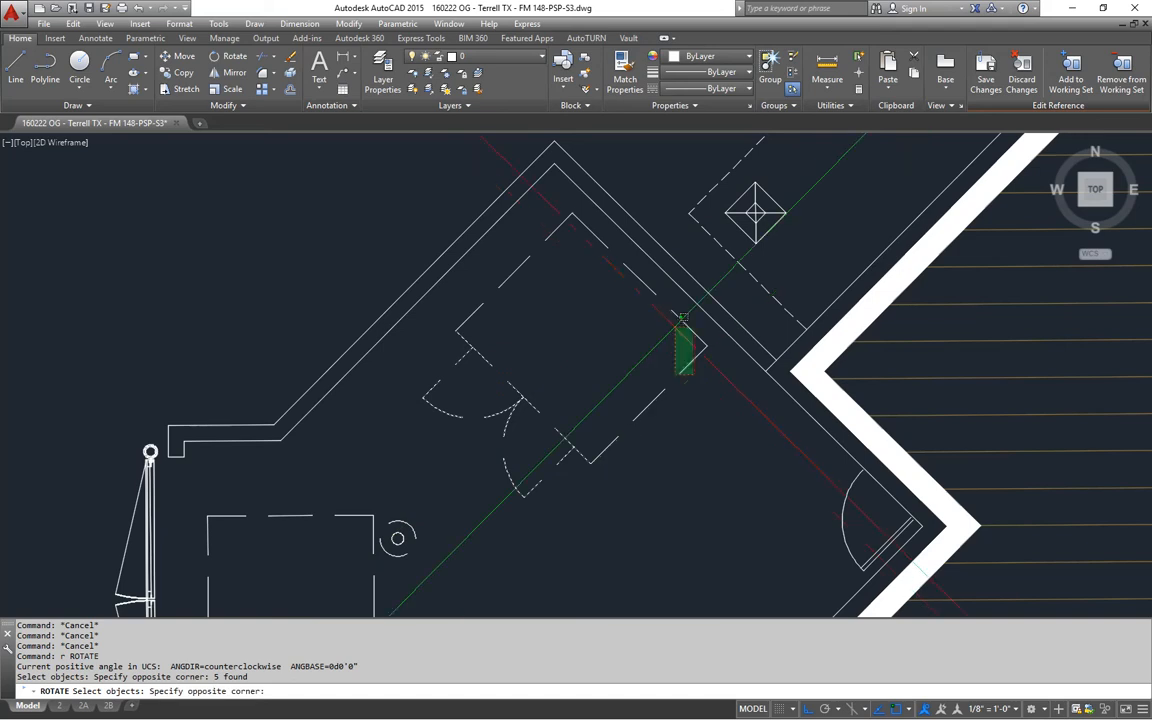
{"action": "left_click", "coordinate": [628, 300]}
{"action": "left_click", "coordinate": [542, 259]}
{"action": "left_click", "coordinate": [506, 274]}
{"action": "key", "text": "Return"}
{"action": "left_click", "coordinate": [536, 289]}
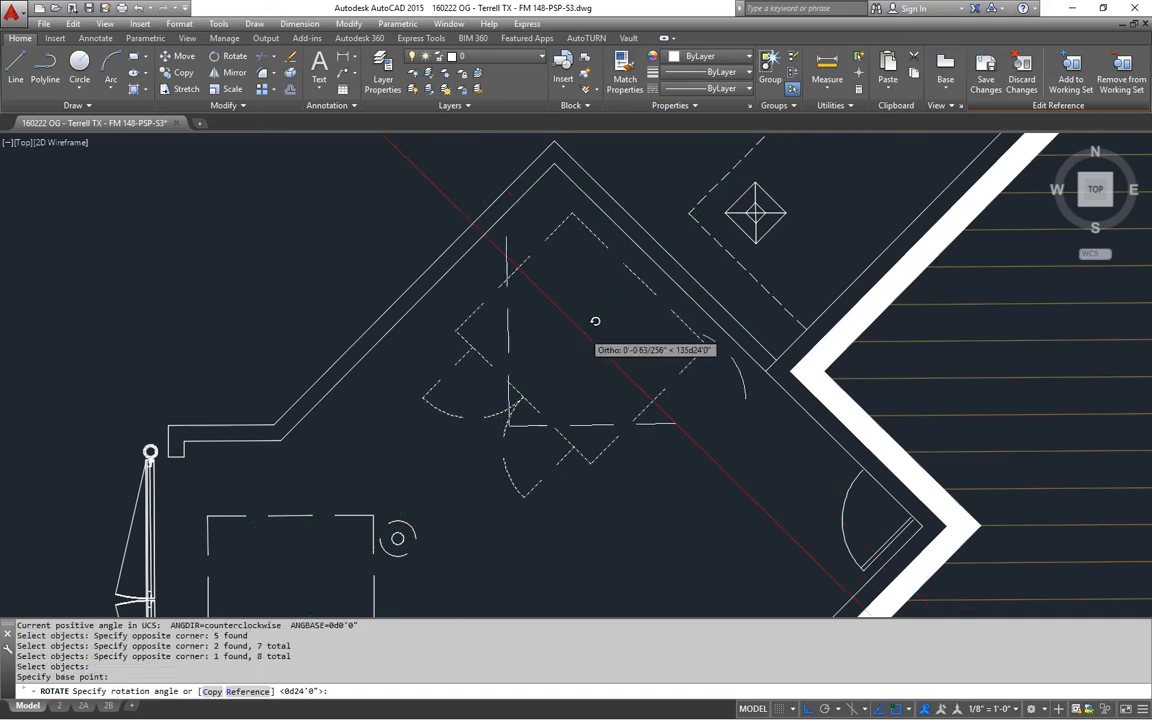
{"action": "type", "text": "90"}
{"action": "key", "text": "Return"}
{"action": "key", "text": "Escape"}
- Move the rotated dashed container west into the enclosure's northern corner, close to the inner wall lines
{"action": "type", "text": "m"}
{"action": "key", "text": "Return"}
{"action": "type", "text": "p"}
{"action": "key", "text": "Return"}
{"action": "key", "text": "Return"}
{"action": "left_click", "coordinate": [547, 507]}
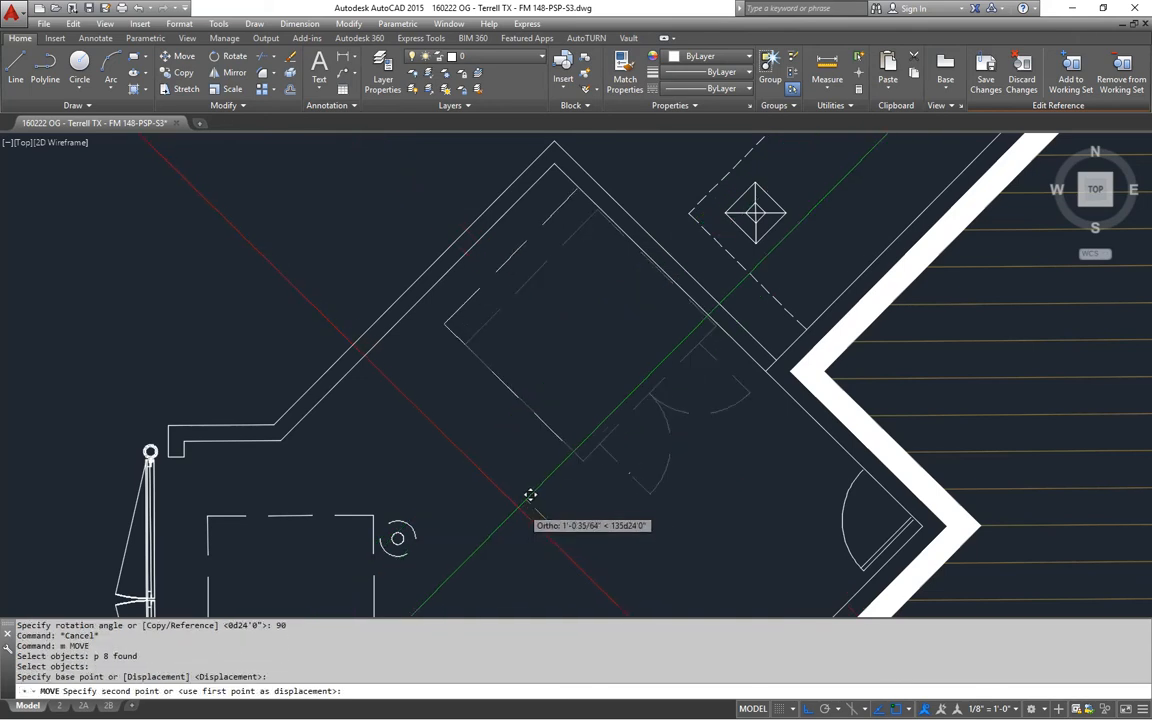
{"action": "key", "text": "F8"}
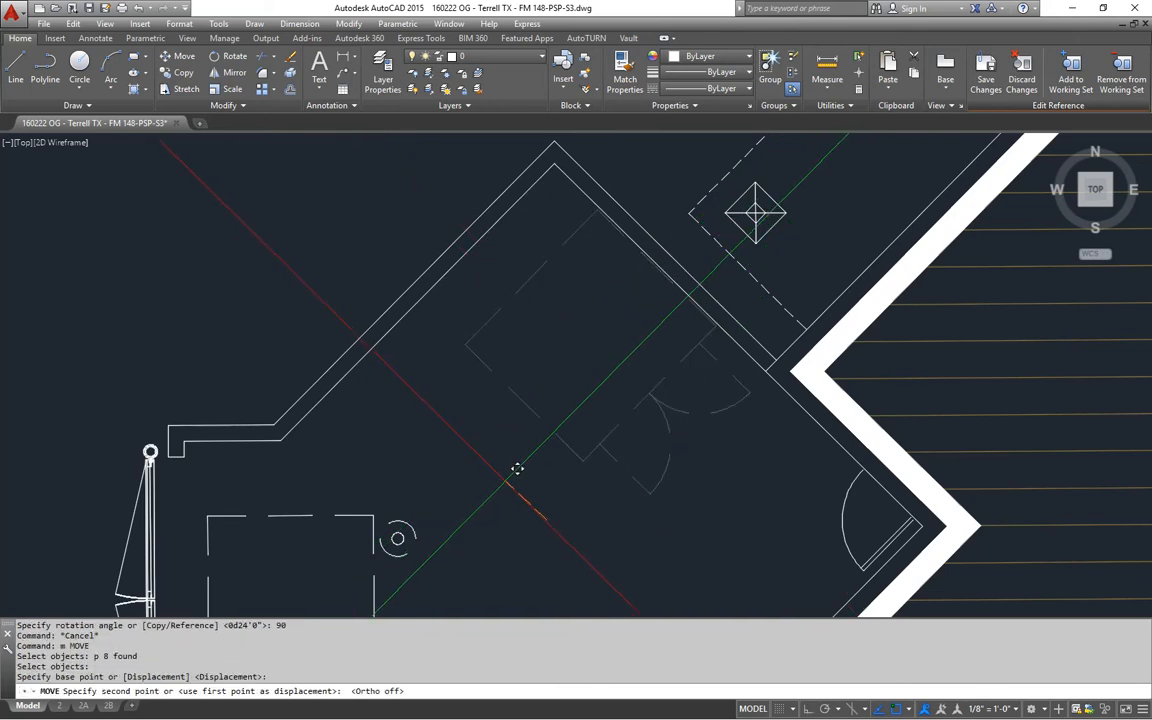
{"action": "left_click", "coordinate": [499, 488]}
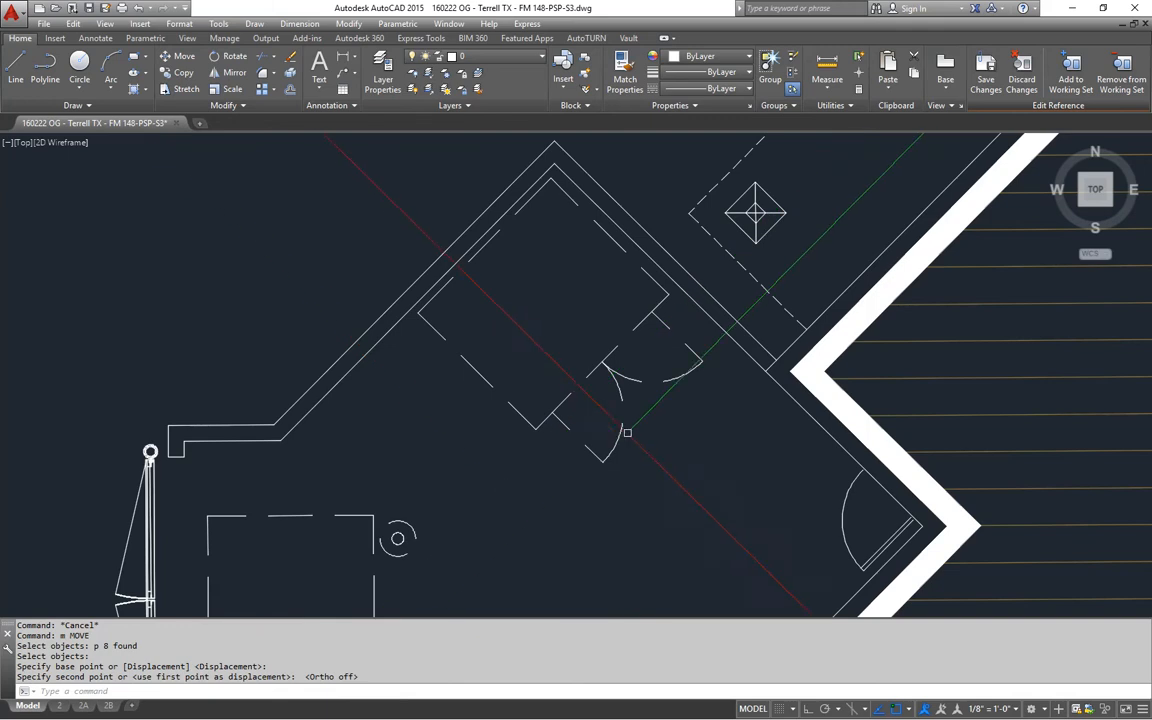
- Move the single gate from southwest of the building to just outside the upper angled wall
{"action": "scroll", "coordinate": [627, 432], "scroll_direction": "down", "scroll_amount": 5}
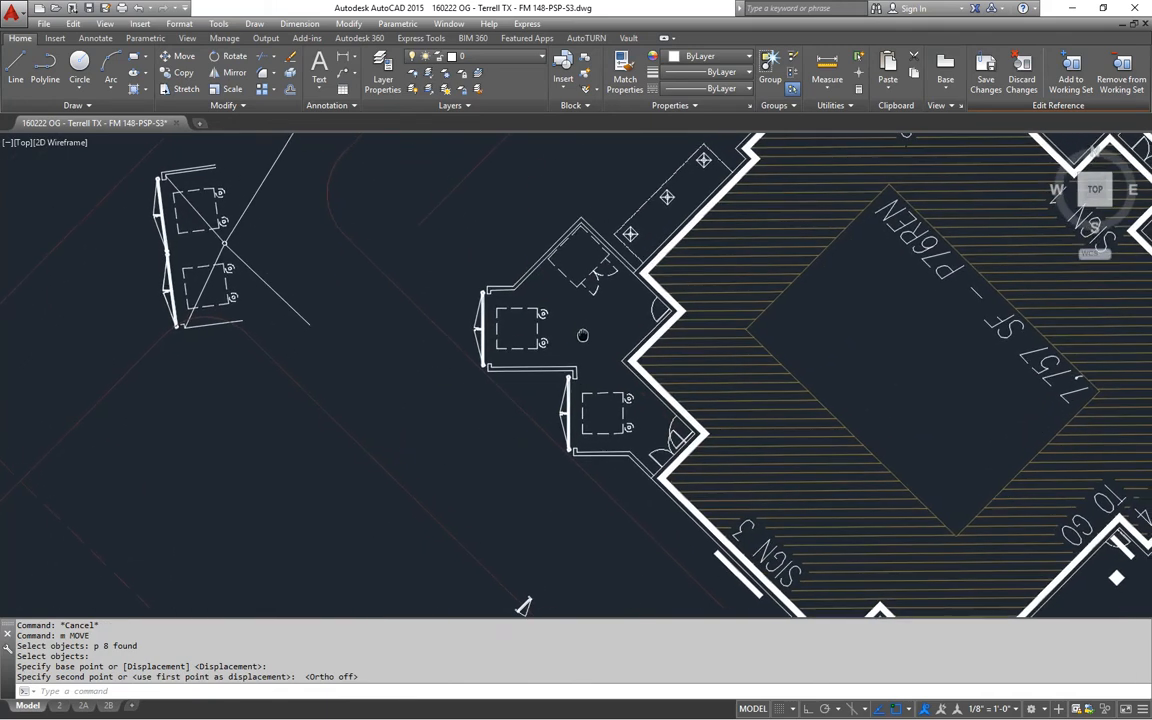
{"action": "mouse_move", "coordinate": [524, 606]}
{"action": "middle_mouse_down"}
{"action": "mouse_move", "coordinate": [534, 614]}
{"action": "mouse_move", "coordinate": [536, 503]}
{"action": "middle_mouse_up"}
{"action": "type", "text": "m"}
{"action": "key", "text": "Return"}
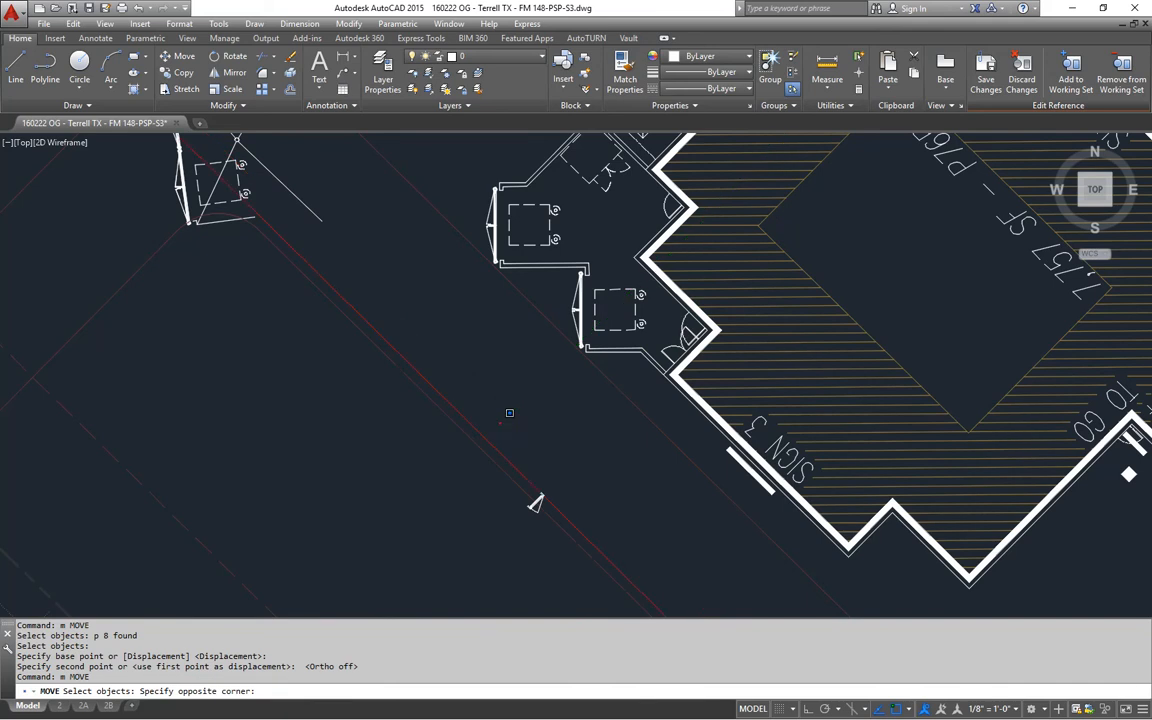
{"action": "left_click", "coordinate": [584, 533]}
{"action": "key", "text": "Return"}
{"action": "left_click", "coordinate": [551, 488]}
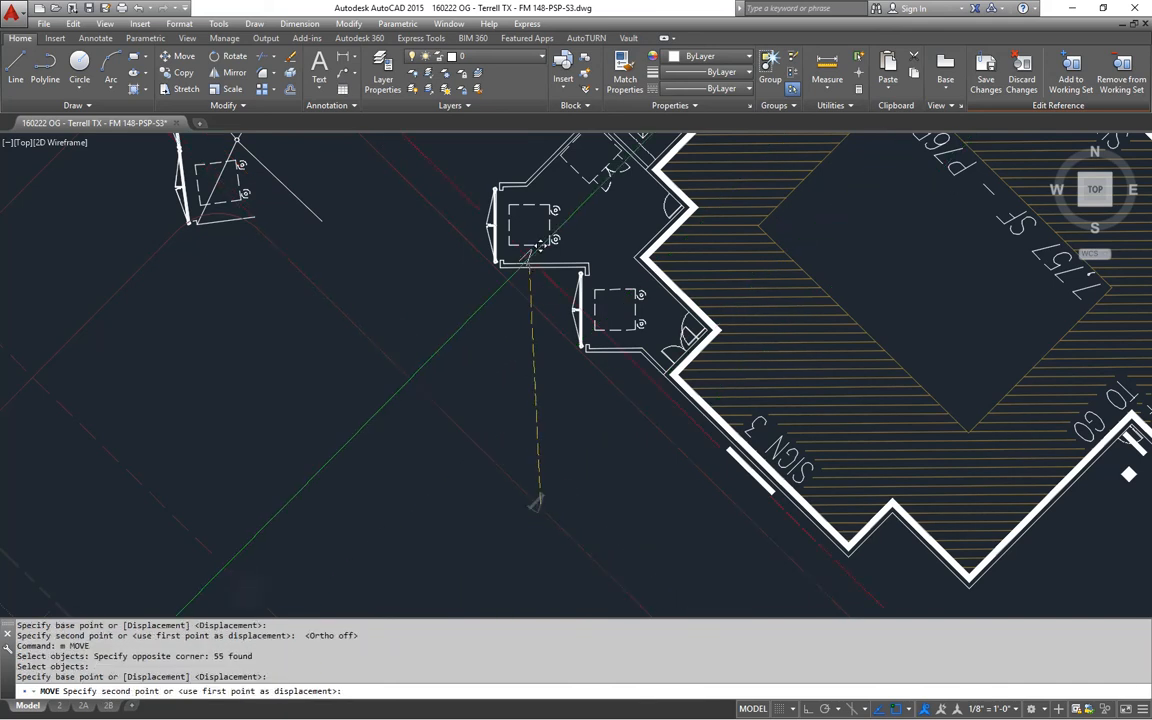
{"action": "scroll", "coordinate": [532, 501], "scroll_direction": "up", "scroll_amount": 4}
{"action": "left_click", "coordinate": [523, 349]}
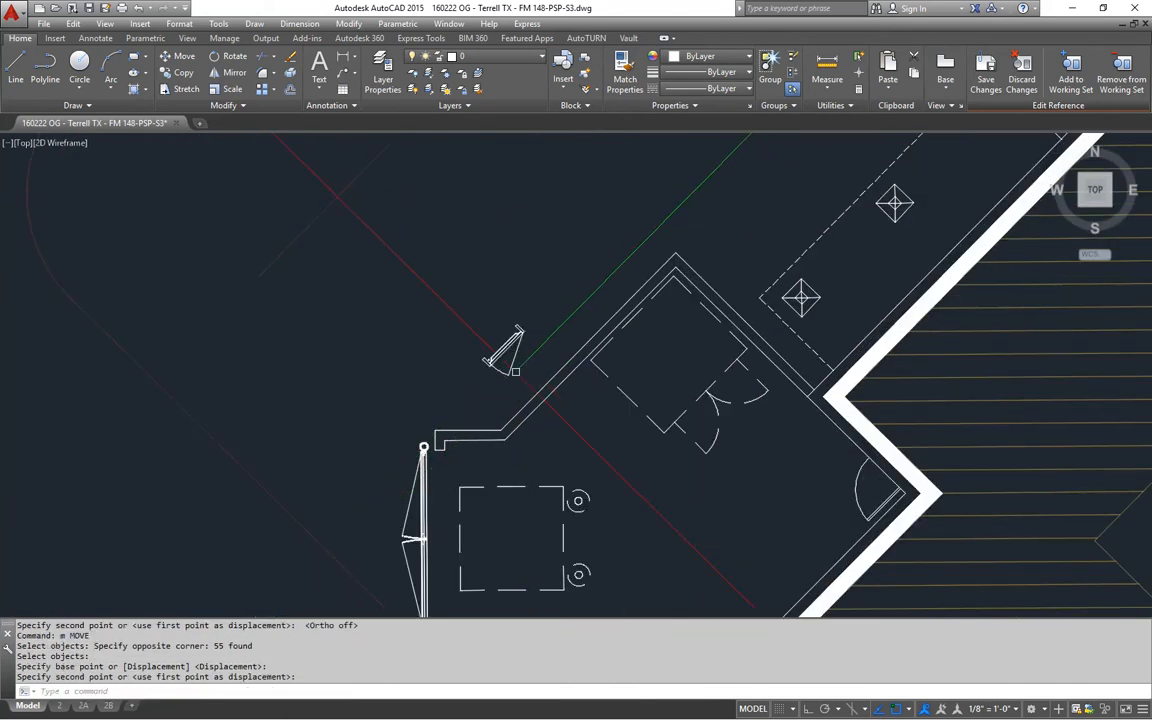
{"action": "key", "text": "Escape"}
- Rotate the single gate 180 degrees so that its swing faces away from the upper angled wall
{"action": "scroll", "coordinate": [522, 352], "scroll_direction": "up", "scroll_amount": 3}
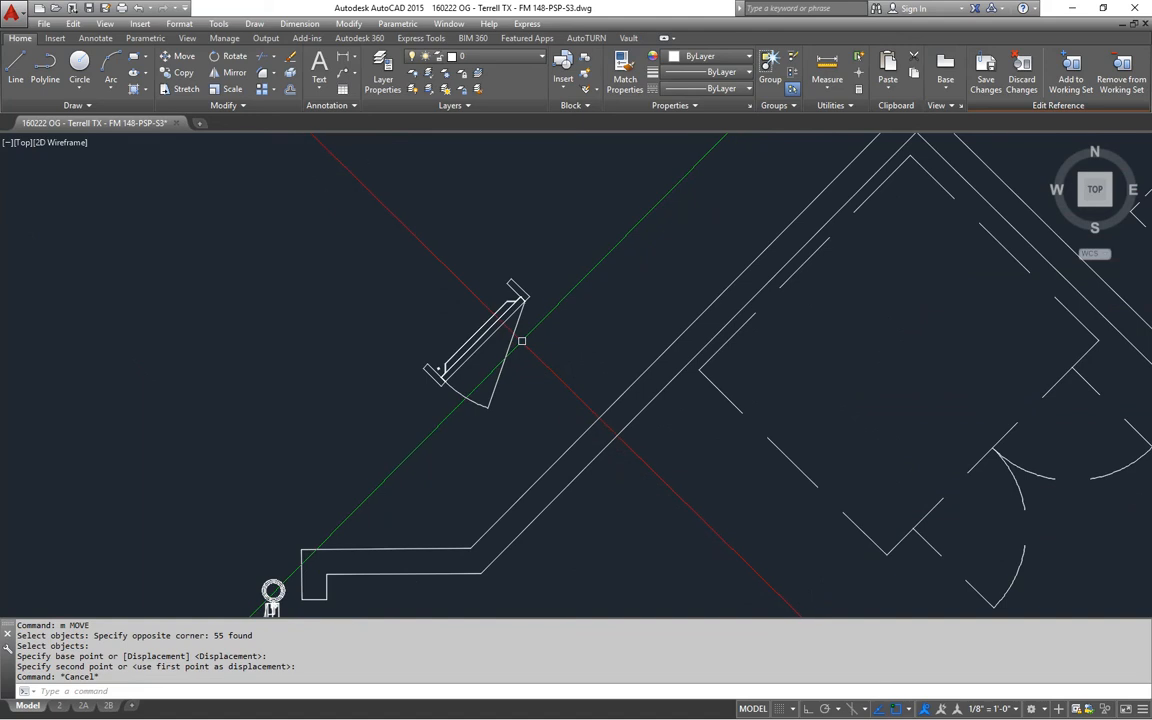
{"action": "type", "text": "r"}
{"action": "key", "text": "Return"}
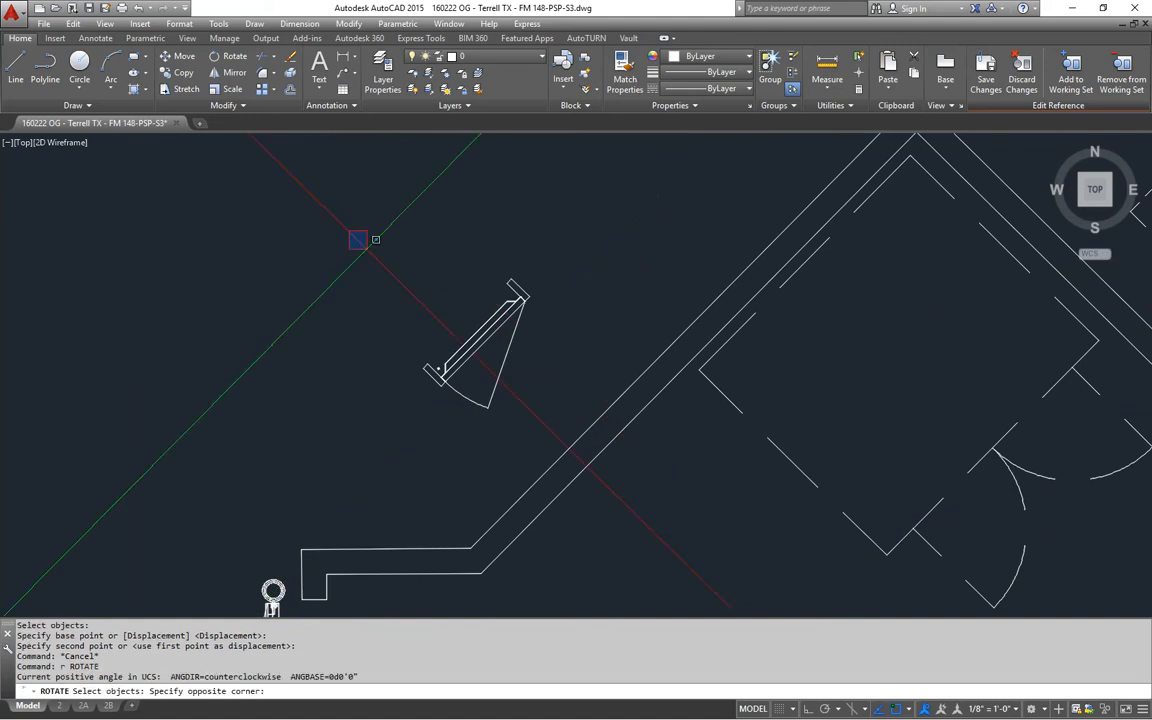
{"action": "left_click", "coordinate": [581, 442]}
{"action": "key", "text": "Return"}
{"action": "left_click", "coordinate": [505, 343]}
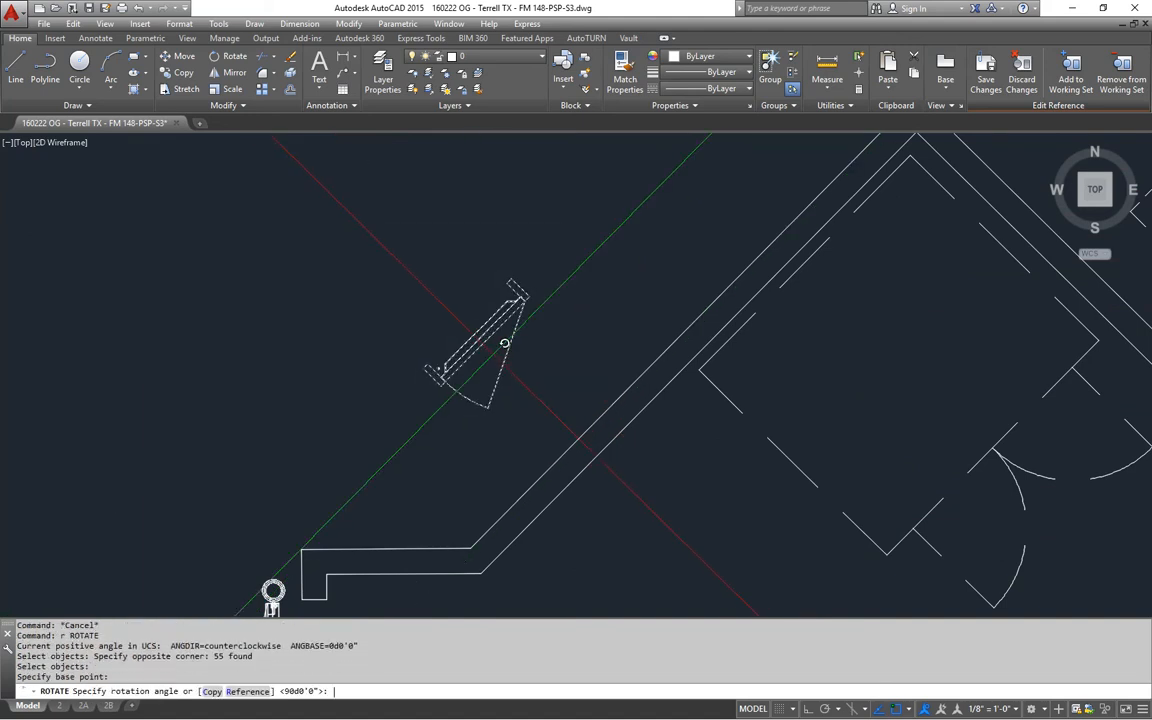
{"action": "type", "text": "180"}
{"action": "key", "text": "Return"}
{"action": "key", "text": "Escape"}
{"action": "key", "text": "Escape"}
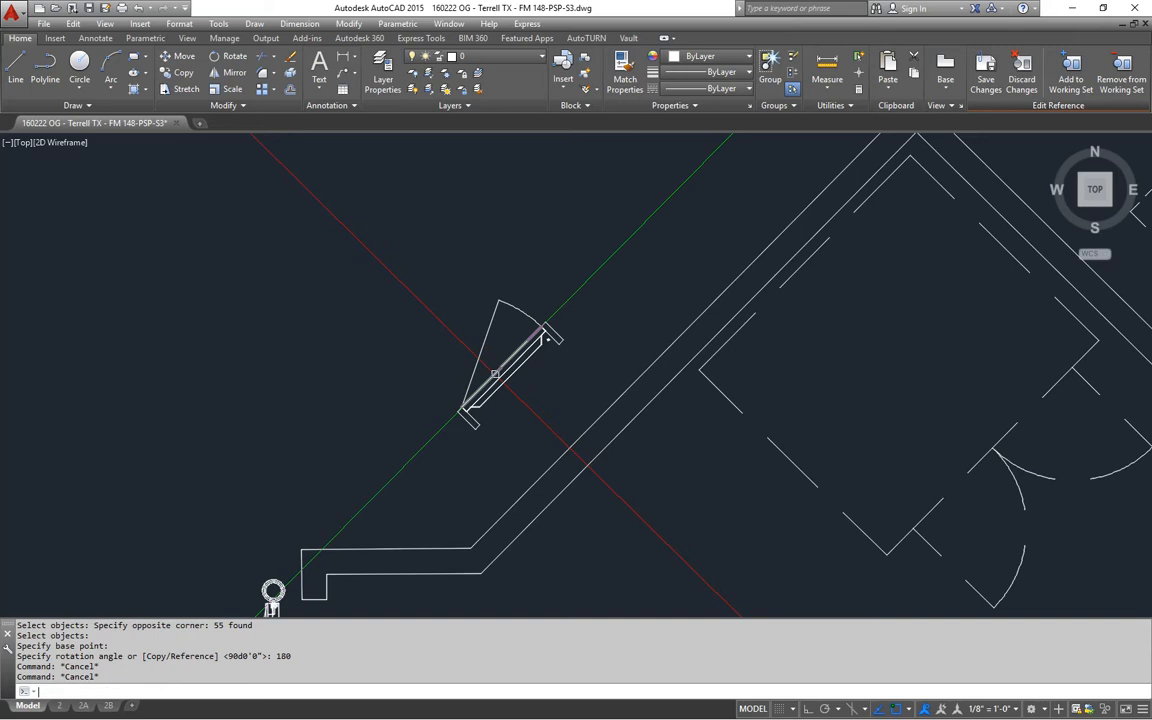
- Align the single gate onto the upper angled wall by matching both gate post corners to the wall line, without scaling
{"action": "key", "text": "Return"}
{"action": "left_click", "coordinate": [380, 246]}
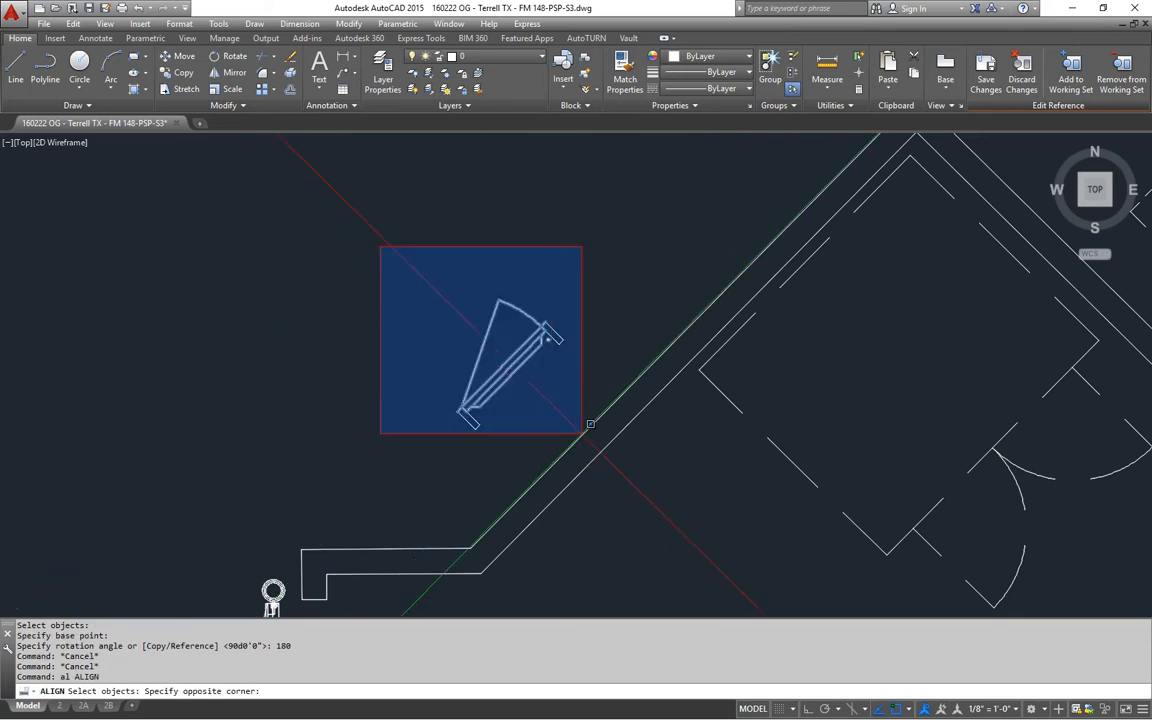
{"action": "left_click", "coordinate": [592, 438]}
{"action": "scroll", "coordinate": [497, 454], "scroll_direction": "up", "scroll_amount": 3}
{"action": "key", "text": "Return"}
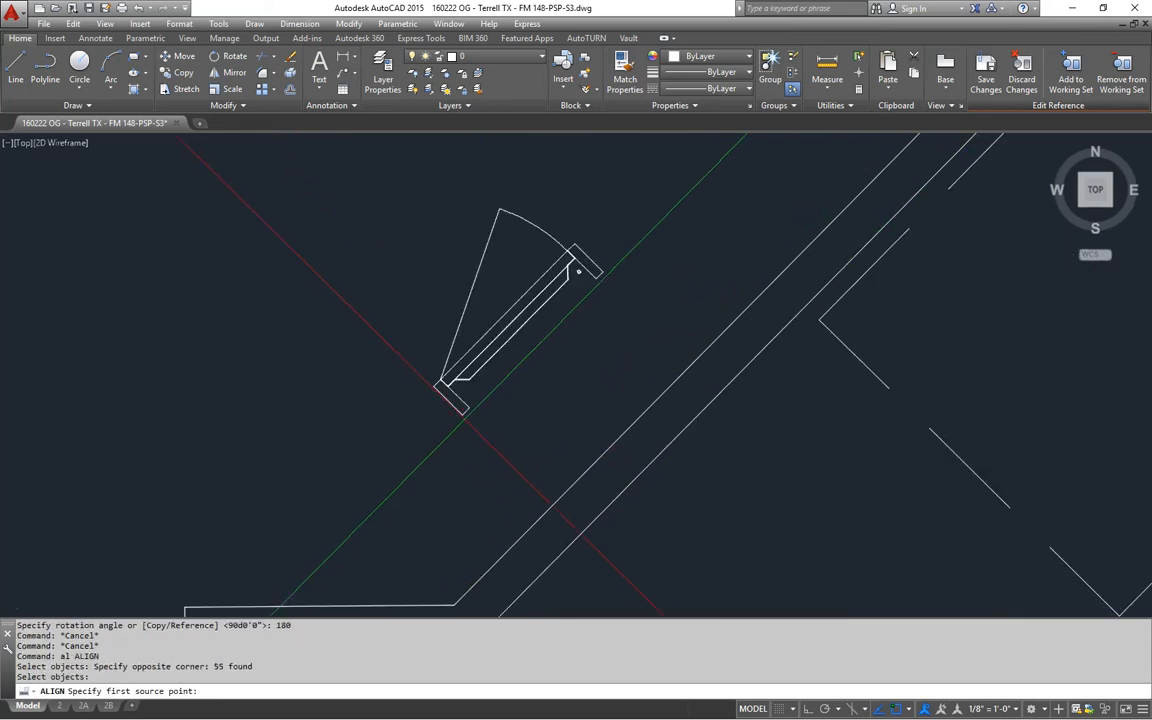
{"action": "left_click", "coordinate": [462, 413]}
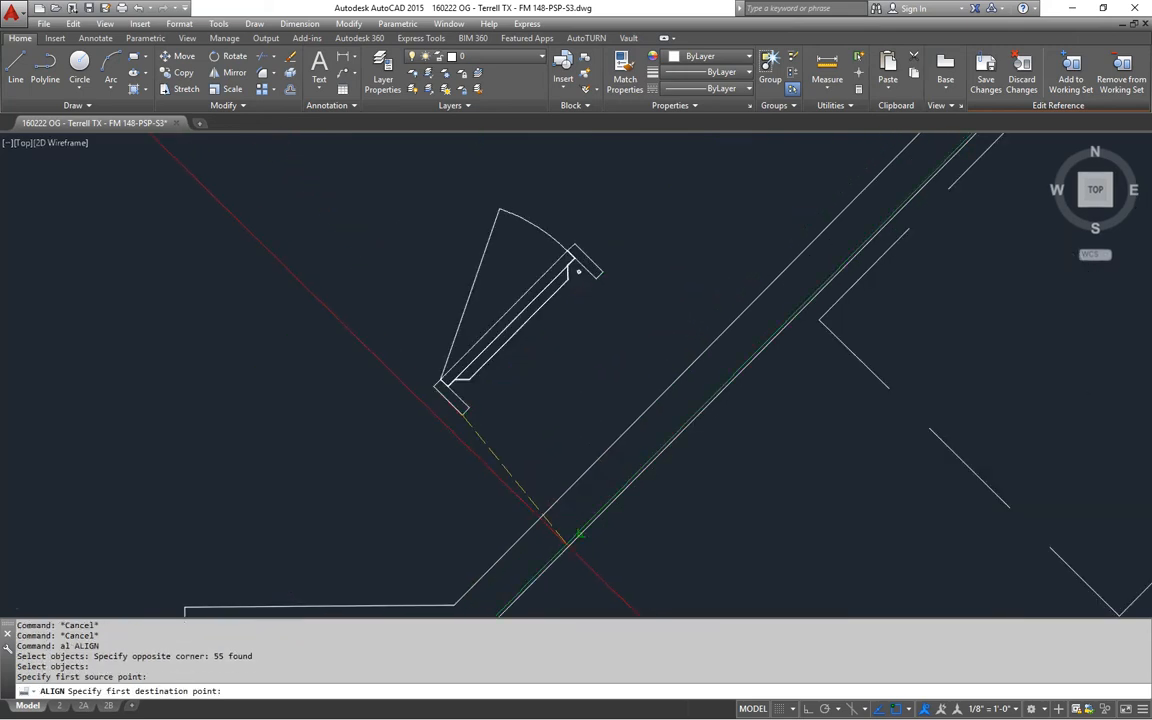
{"action": "left_click", "coordinate": [565, 538]}
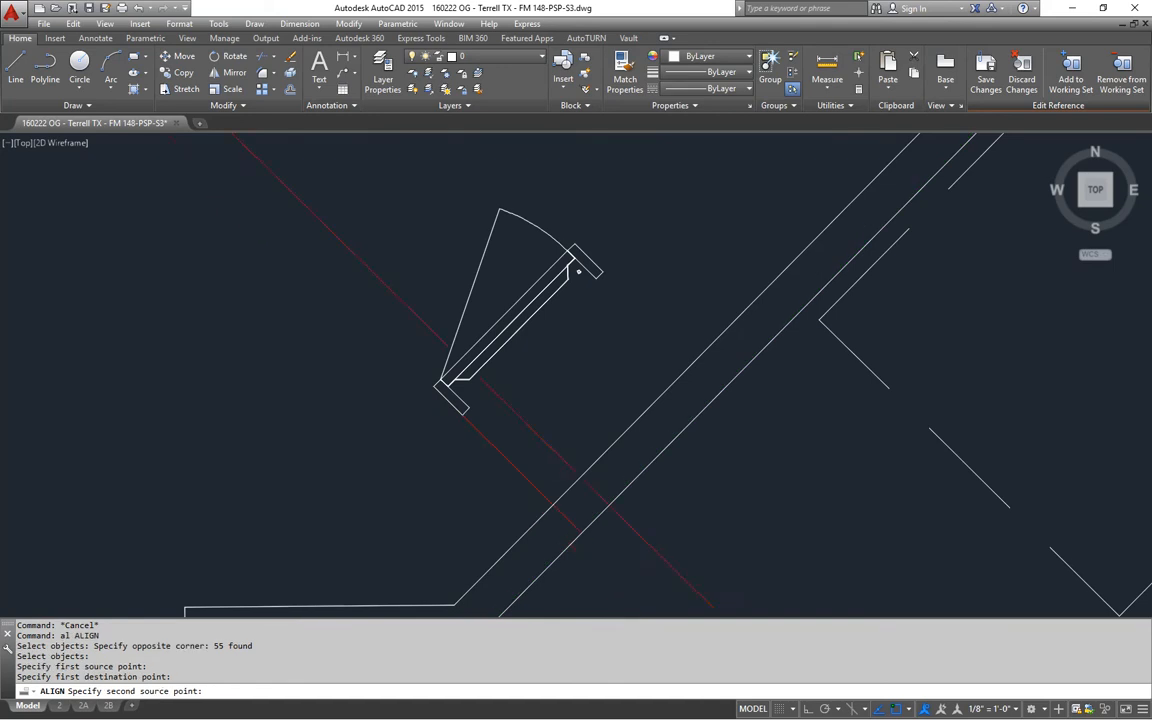
{"action": "left_click", "coordinate": [601, 271]}
{"action": "left_click", "coordinate": [720, 390]}
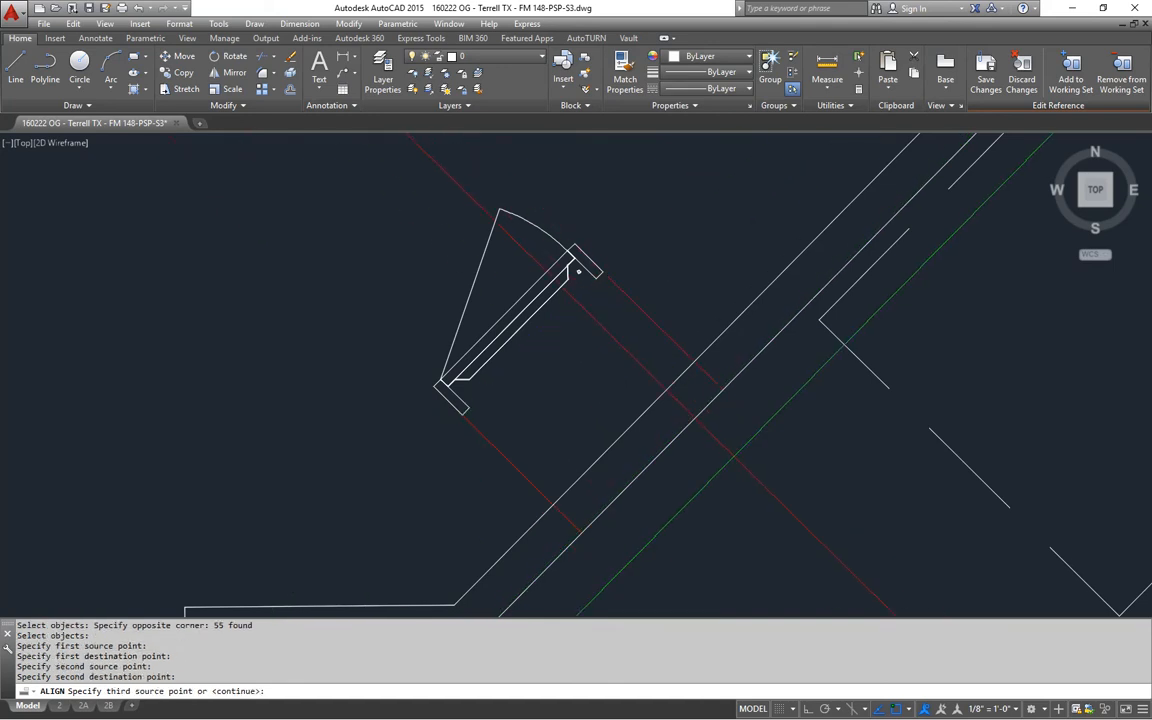
{"action": "key", "text": "Return"}
{"action": "key", "text": "Return"}
- Erase the leftover rotated enclosure copy lying west of the building and its new dumpster layout
{"action": "middle_click_drag", "start_coordinate": [748, 483], "coordinate": [716, 312]}
{"action": "scroll", "coordinate": [712, 363], "scroll_direction": "down", "scroll_amount": 10}
{"action": "middle_click_drag", "start_coordinate": [711, 362], "coordinate": [600, 304]}
{"action": "scroll", "coordinate": [611, 302], "scroll_direction": "up", "scroll_amount": 4}
{"action": "scroll", "coordinate": [600, 303], "scroll_direction": "down", "scroll_amount": 3}
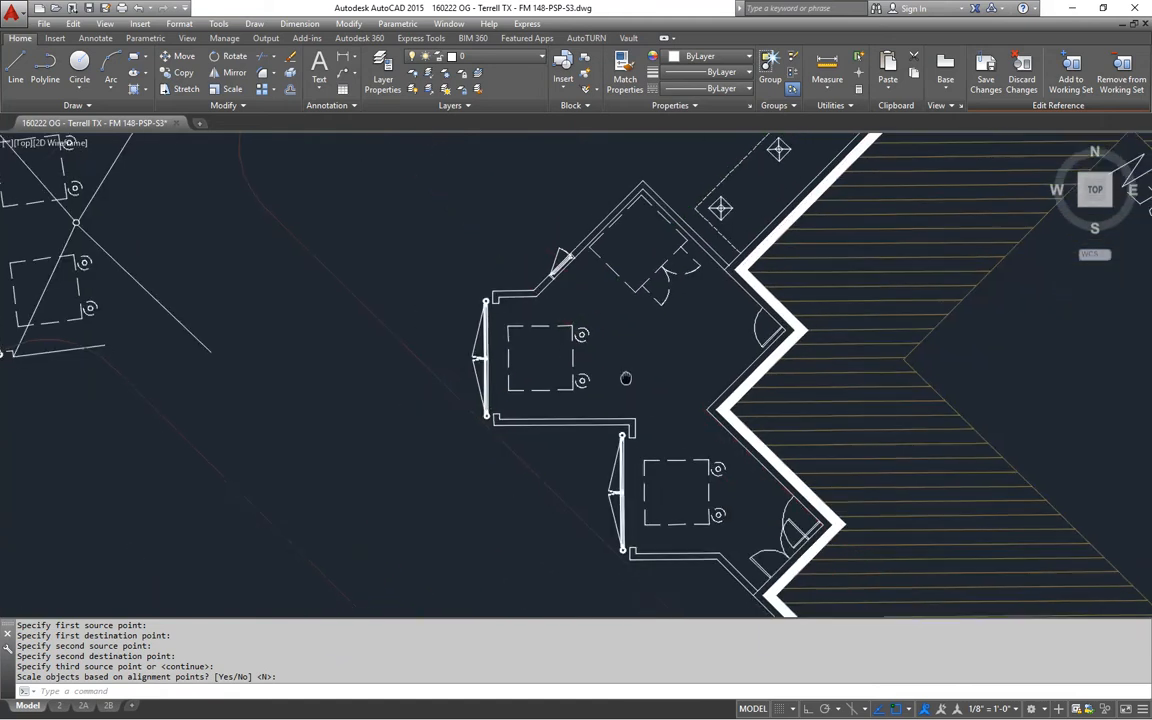
{"action": "scroll", "coordinate": [873, 393], "scroll_direction": "down", "scroll_amount": 2}
{"action": "scroll", "coordinate": [530, 396], "scroll_direction": "down", "scroll_amount": 1}
{"action": "key", "text": "Escape"}
{"action": "left_click", "coordinate": [287, 228]}
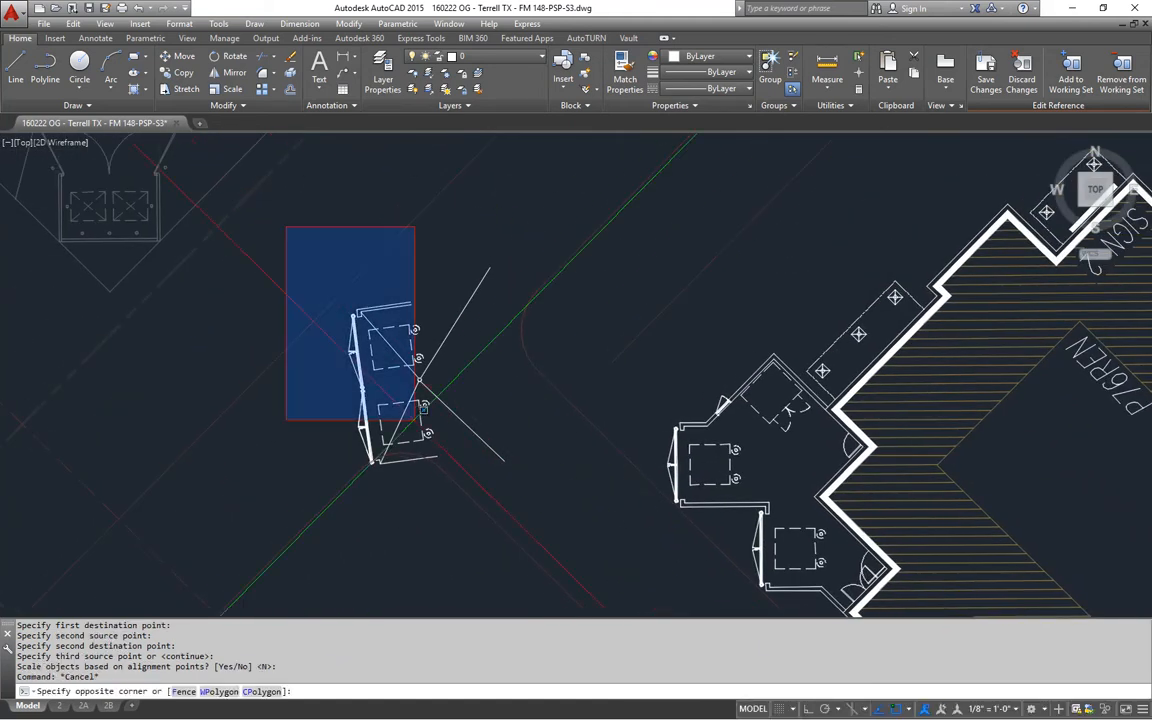
{"action": "left_click", "coordinate": [533, 489]}
{"action": "type", "text": "e"}
{"action": "key", "text": "Return"}
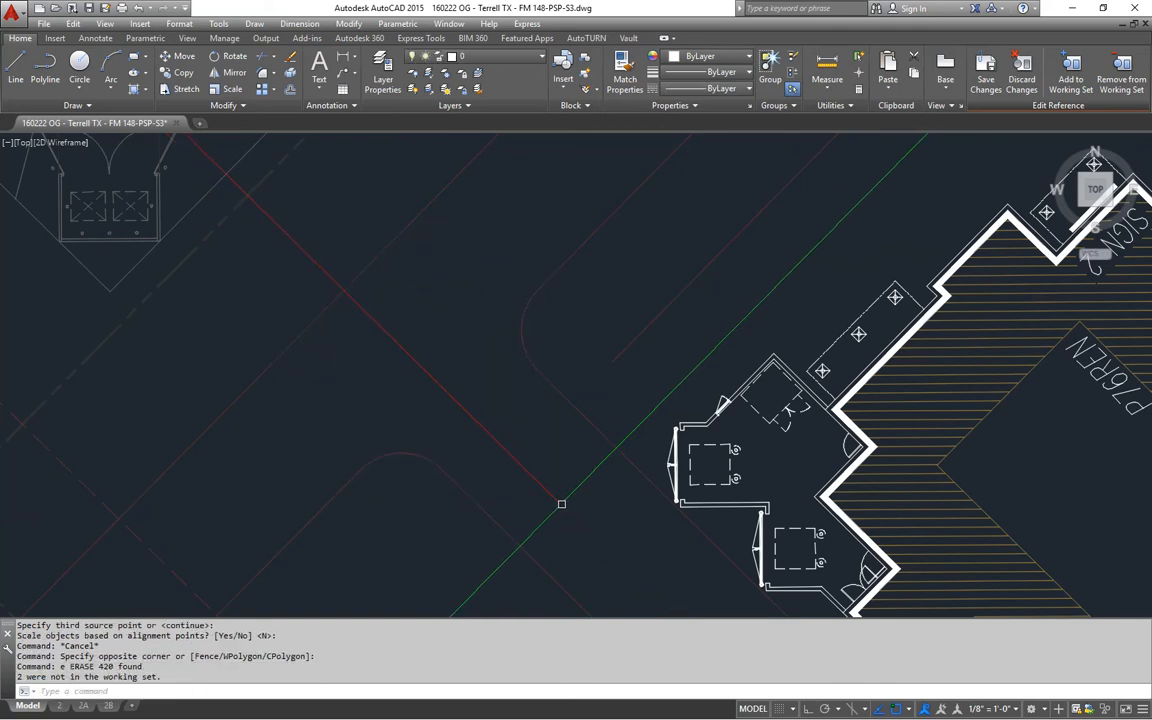
- Save the reference edits back to the restaurant building block and close the reference editing
{"action": "middle_click_drag", "start_coordinate": [561, 501], "coordinate": [398, 324]}
{"action": "scroll", "coordinate": [420, 360], "scroll_direction": "down", "scroll_amount": 2}
{"action": "mouse_move", "coordinate": [429, 375]}
{"action": "middle_mouse_down"}
{"action": "mouse_move", "coordinate": [451, 363]}
{"action": "mouse_move", "coordinate": [473, 429]}
{"action": "middle_mouse_up"}
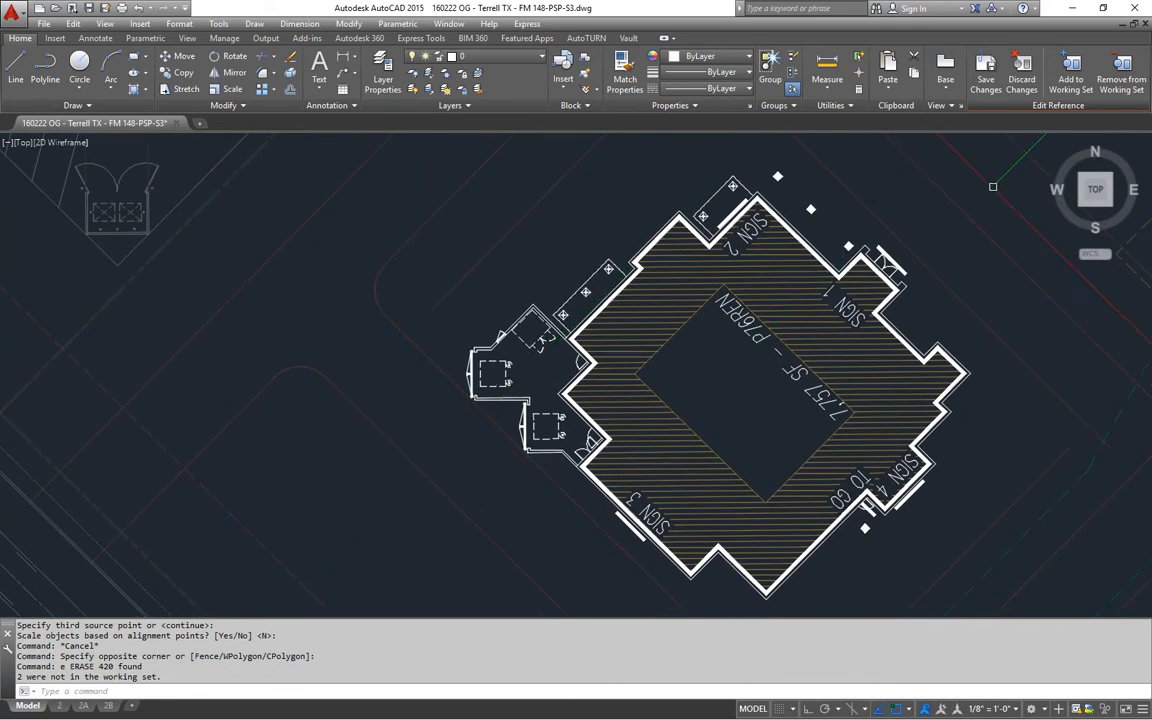
{"action": "left_click", "coordinate": [985, 72]}
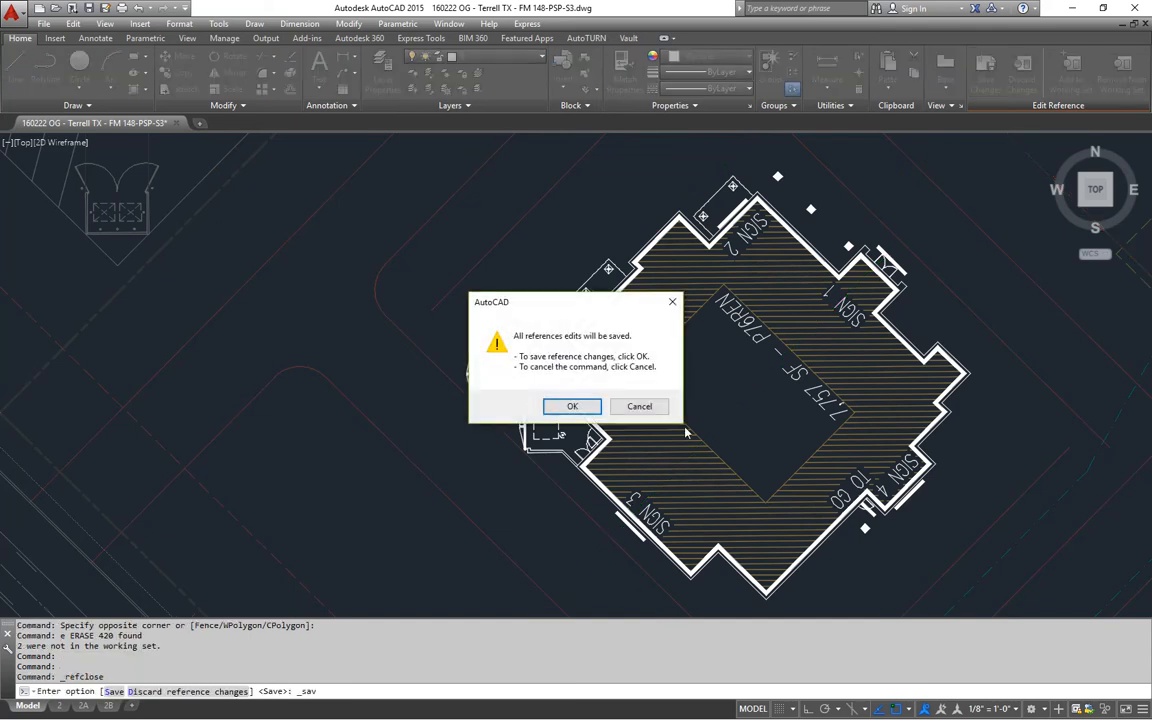
{"action": "left_click", "coordinate": [572, 407]}
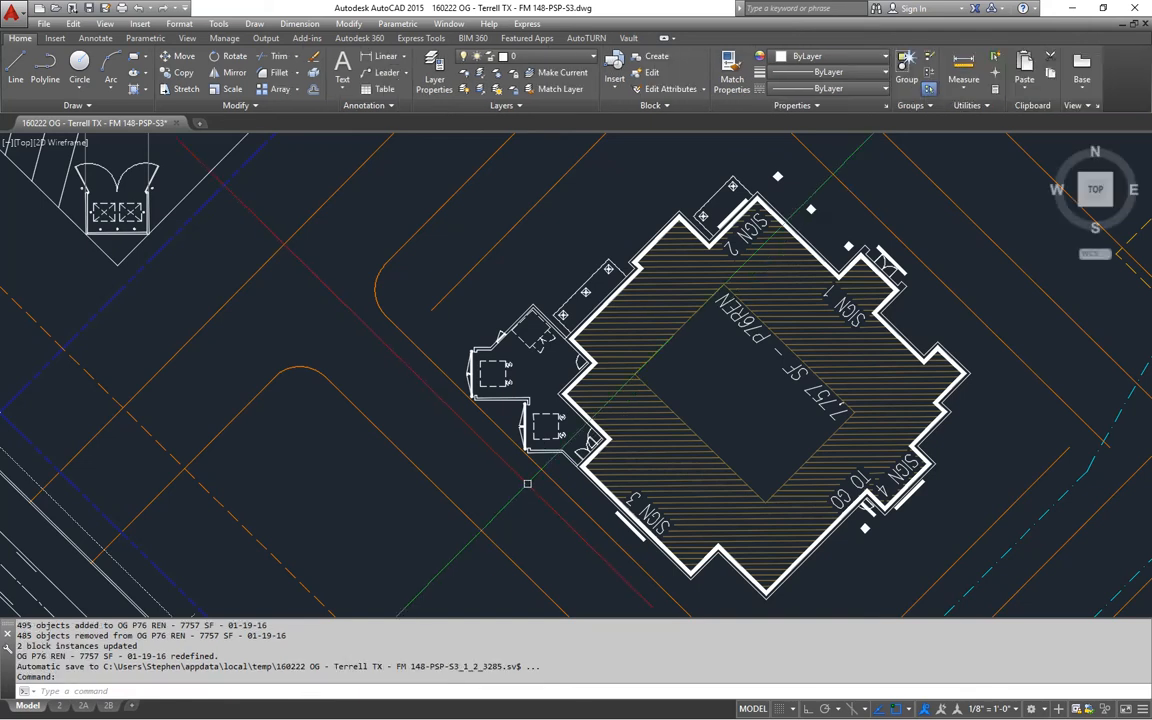
- Set the snap angle to follow the short straight wall at the upper end of the dumpster enclosure
{"action": "scroll", "coordinate": [534, 492], "scroll_direction": "down", "scroll_amount": 3}
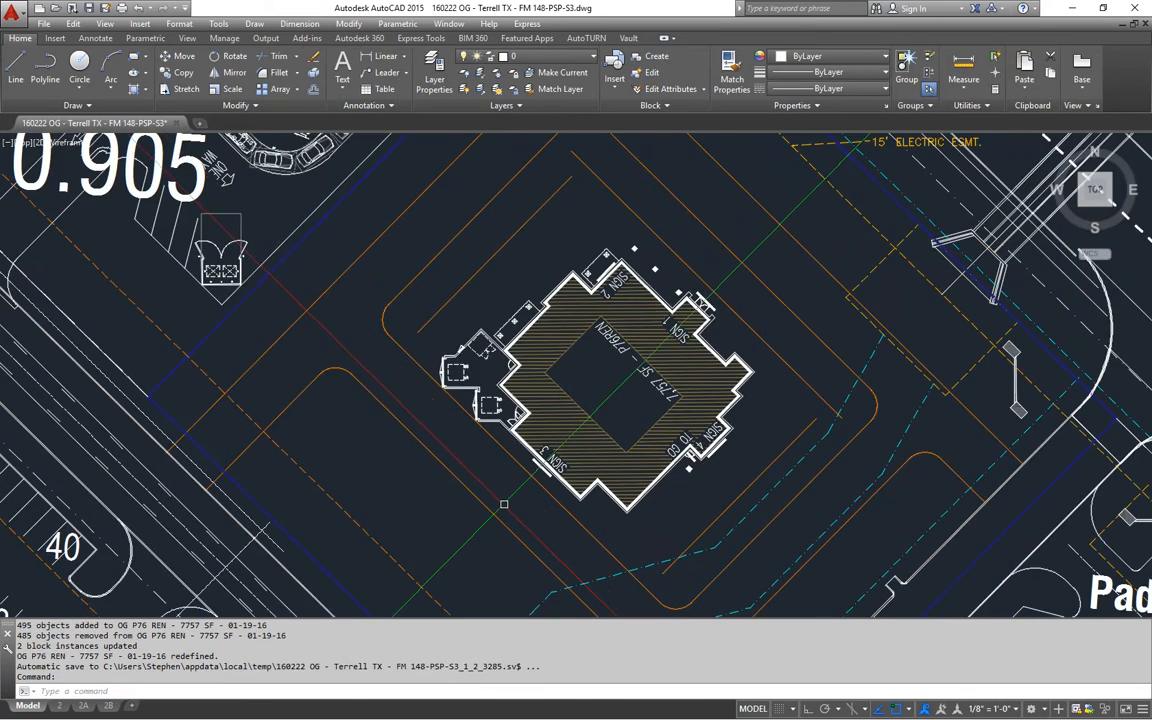
{"action": "mouse_move", "coordinate": [464, 436]}
{"action": "middle_mouse_down"}
{"action": "mouse_move", "coordinate": [506, 461]}
{"action": "mouse_move", "coordinate": [476, 433]}
{"action": "middle_mouse_up"}
{"action": "scroll", "coordinate": [476, 433], "scroll_direction": "up", "scroll_amount": 8}
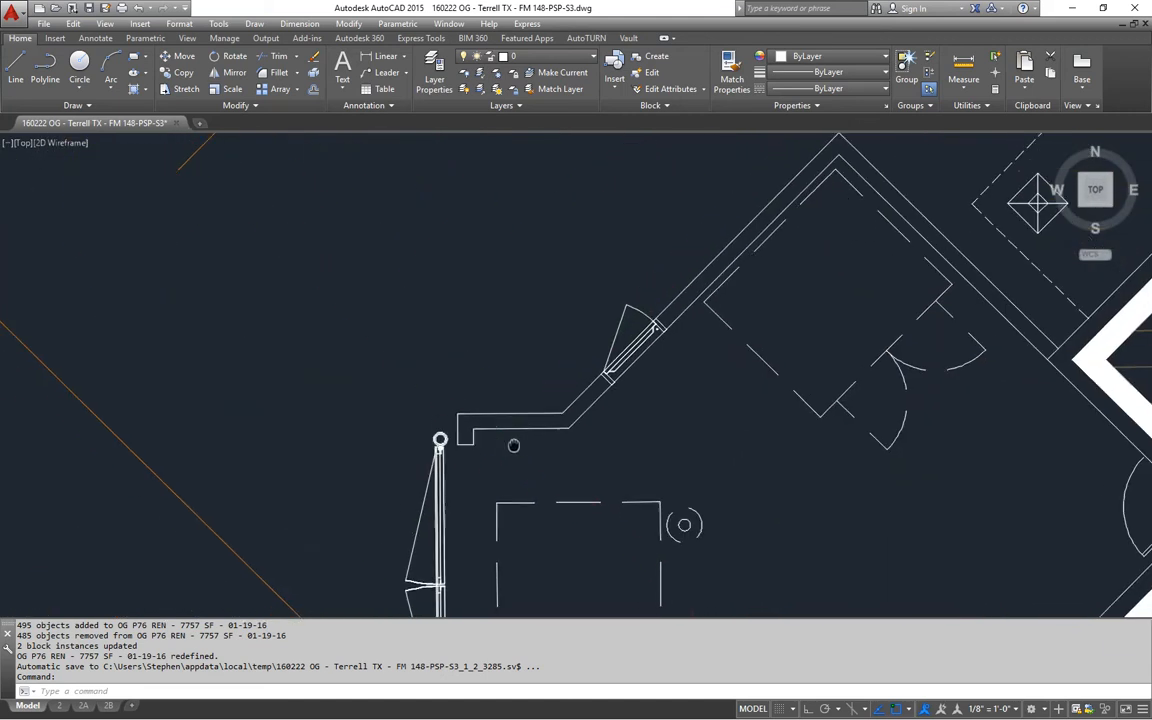
{"action": "type", "text": "sa"}
{"action": "key", "text": "Return"}
{"action": "key", "text": "Escape"}
{"action": "key", "text": "Escape"}
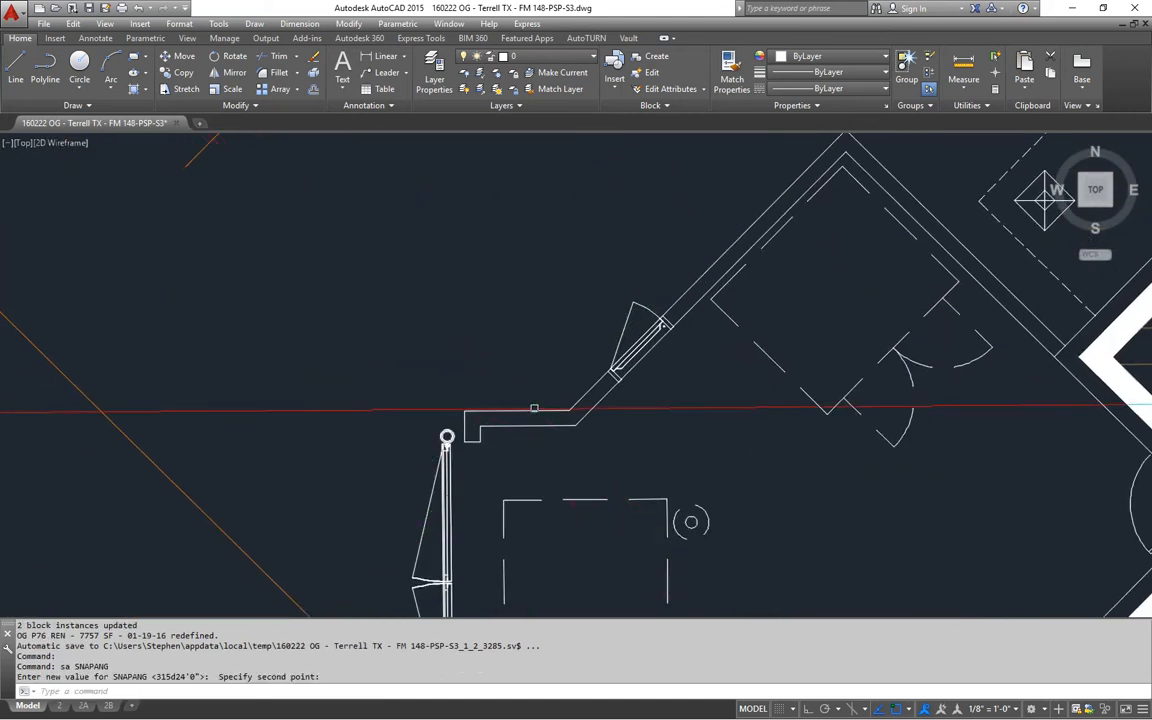
- Make GHA-curbs the current layer with QIKPIK by picking the diagonal curb line west of the enclosure
{"action": "middle_click_drag", "start_coordinate": [527, 244], "coordinate": [597, 224]}
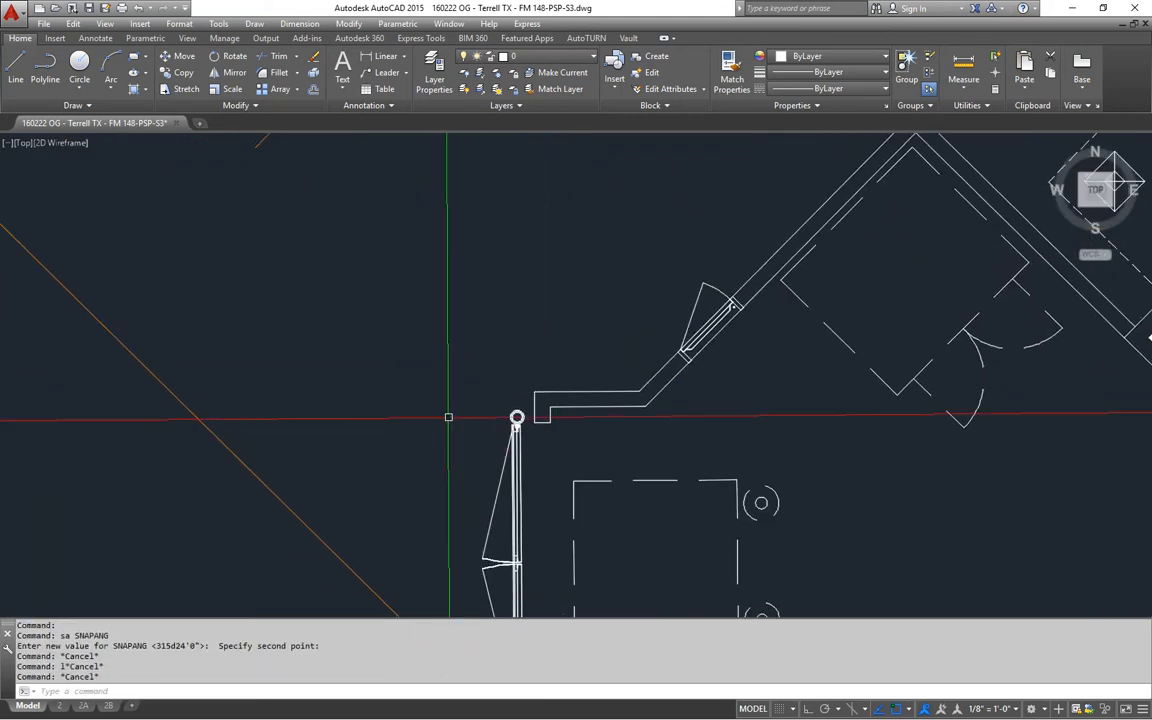
{"action": "key", "text": "Escape"}
{"action": "type", "text": "qp"}
{"action": "key", "text": "Return"}
{"action": "left_click", "coordinate": [290, 511]}
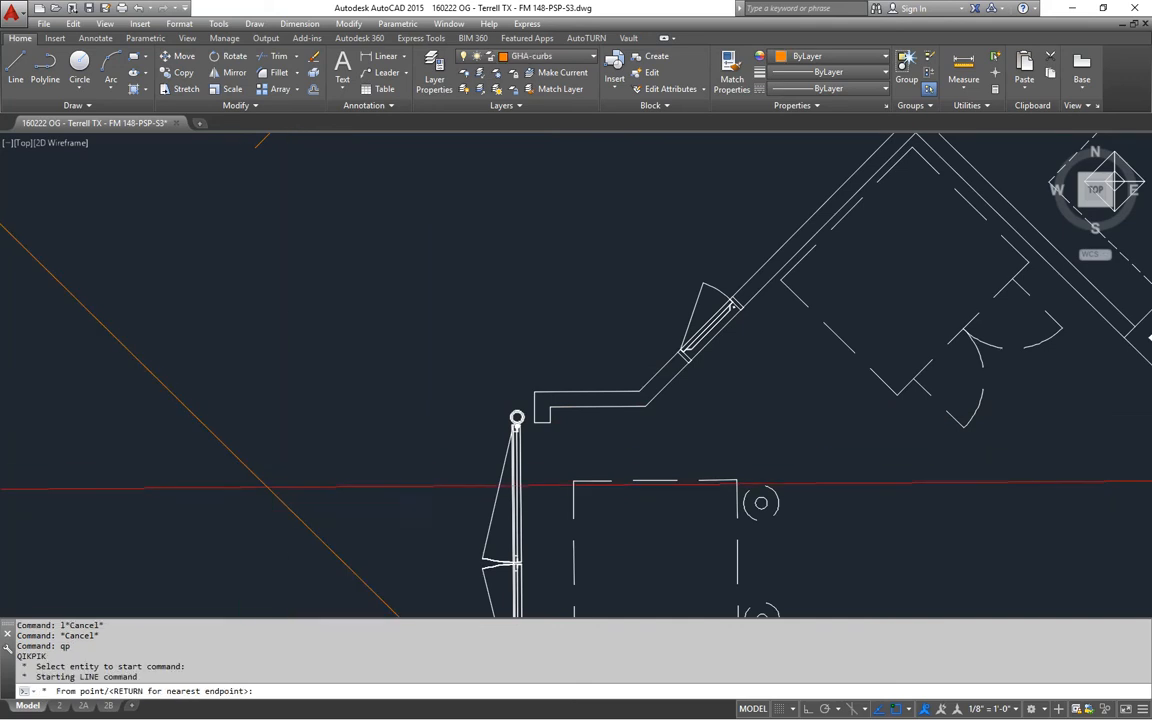
{"action": "key", "text": "Escape"}
- Draw an ortho curb line west from the upper enclosure's short wall end, extending past the diagonal curb
{"action": "middle_click_drag", "start_coordinate": [386, 451], "coordinate": [391, 458]}
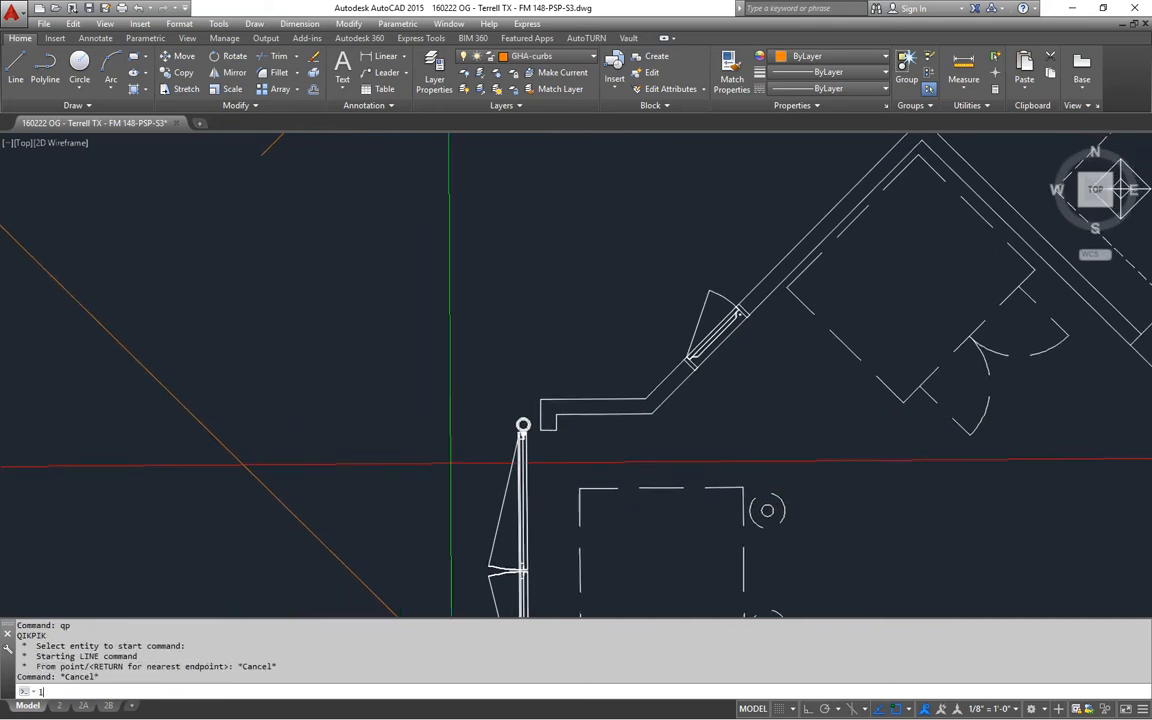
{"action": "key", "text": "Return"}
{"action": "scroll", "coordinate": [449, 463], "scroll_direction": "up", "scroll_amount": 4}
{"action": "left_click", "coordinate": [507, 468]}
{"action": "scroll", "coordinate": [507, 468], "scroll_direction": "down", "scroll_amount": 6}
{"action": "middle_click_drag", "start_coordinate": [573, 393], "coordinate": [636, 343]}
{"action": "key", "text": "F8"}
{"action": "middle_click_drag", "start_coordinate": [654, 509], "coordinate": [425, 218]}
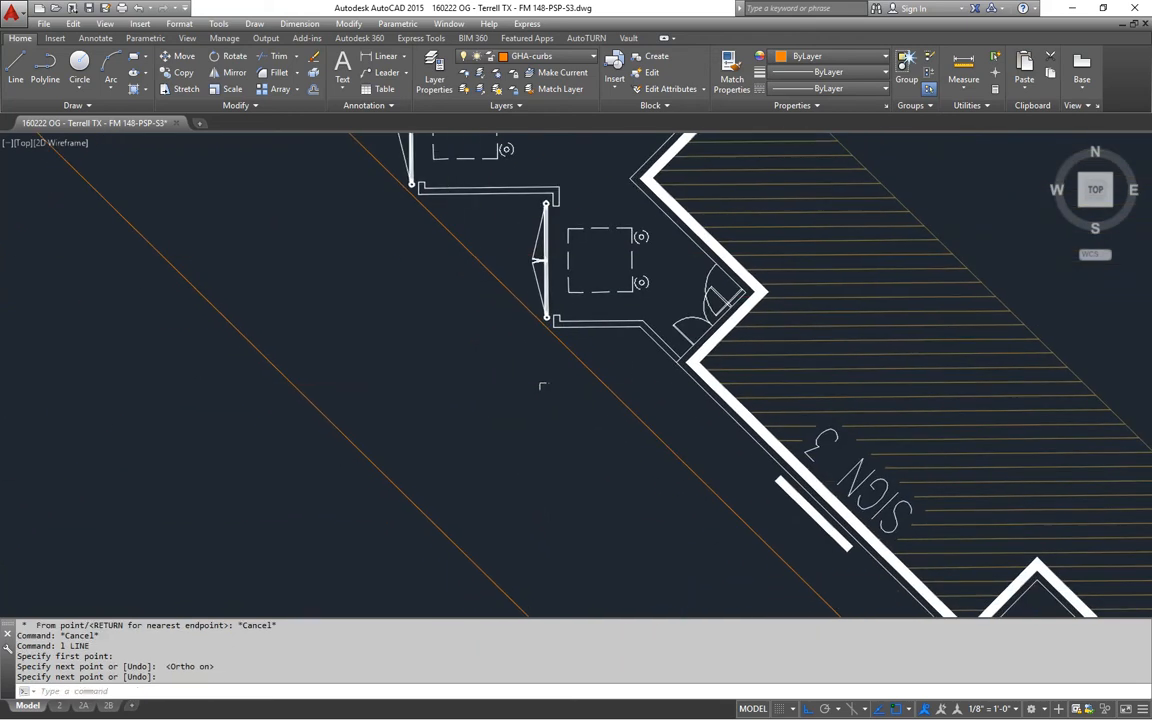
- Draw a short curb line from the lower enclosure's outer wall corner to the diagonal curb
{"action": "scroll", "coordinate": [566, 326], "scroll_direction": "up", "scroll_amount": 6}
{"action": "key", "text": "Return"}
{"action": "left_click", "coordinate": [483, 336]}
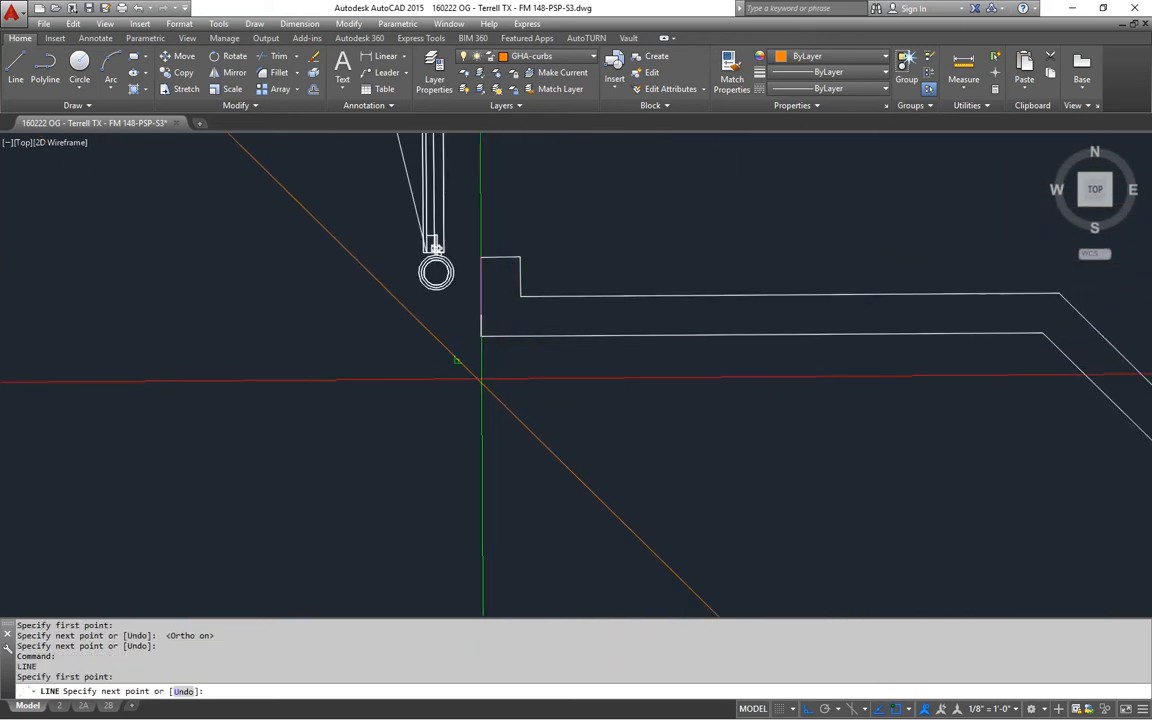
{"action": "left_click", "coordinate": [481, 380]}
{"action": "scroll", "coordinate": [481, 380], "scroll_direction": "down", "scroll_amount": 5}
{"action": "key", "text": "Escape"}
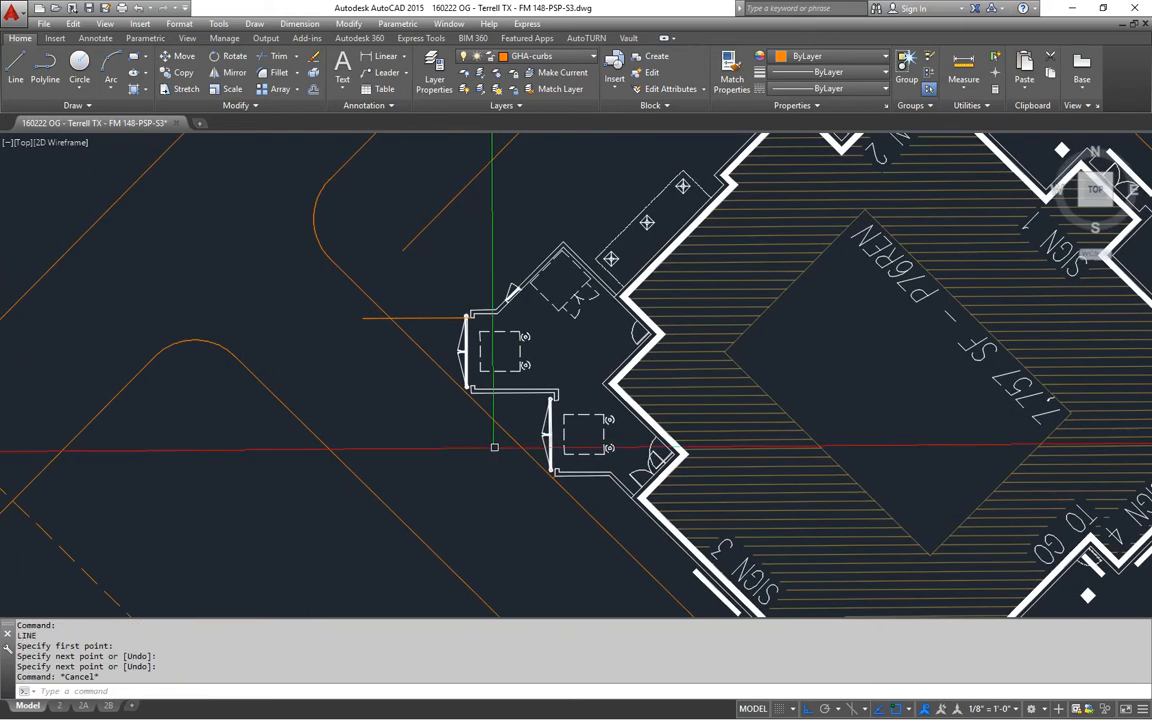
- Trim away the diagonal curb in front of the gates, between the two new curb lines
{"action": "type", "text": "tr"}
{"action": "key", "text": "Return"}
{"action": "key", "text": "Return"}
{"action": "left_click", "coordinate": [512, 432]}
{"action": "key", "text": "Escape"}
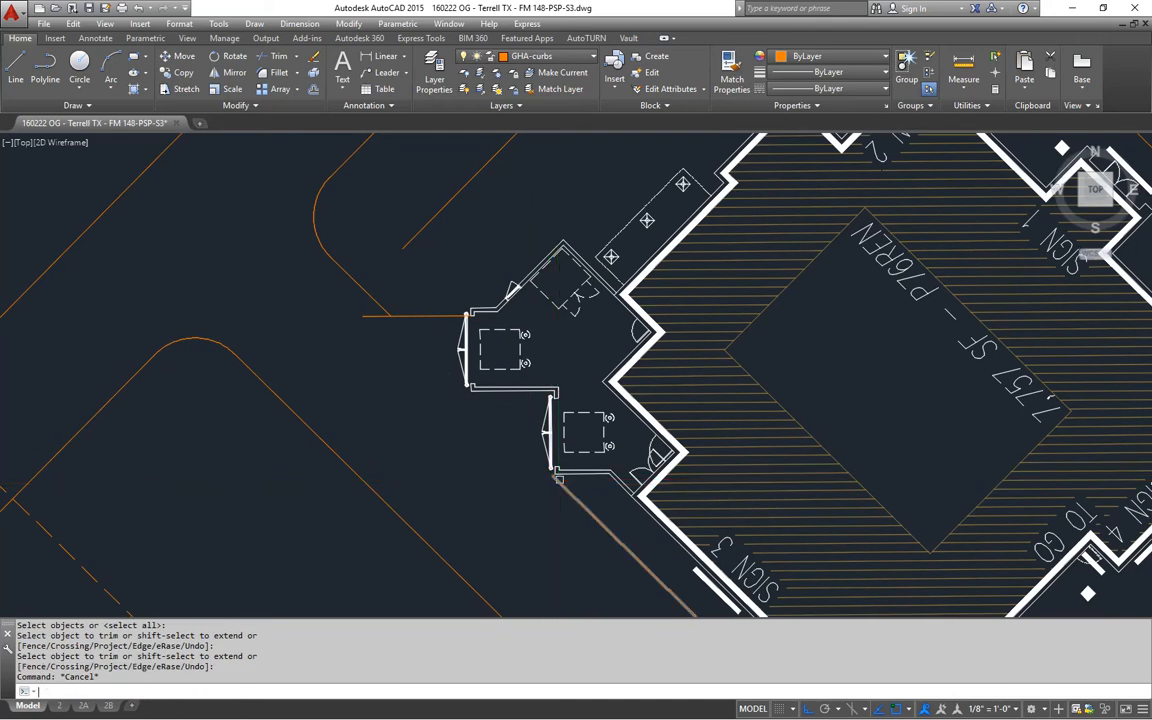
- Try to fillet the short curb line and the diagonal curb below the lower enclosure with a 24-inch radius
{"action": "type", "text": "f"}
{"action": "key", "text": "Return"}
{"action": "type", "text": "r"}
{"action": "key", "text": "Return"}
{"action": "type", "text": "24"}
{"action": "key", "text": "Return"}
{"action": "scroll", "coordinate": [446, 428], "scroll_direction": "up", "scroll_amount": 8}
{"action": "left_click", "coordinate": [410, 404]}
{"action": "left_click", "coordinate": [413, 430]}
{"action": "key", "text": "Escape"}
{"action": "key", "text": "Escape"}
{"action": "key", "text": "Escape"}
{"action": "key", "text": "Escape"}
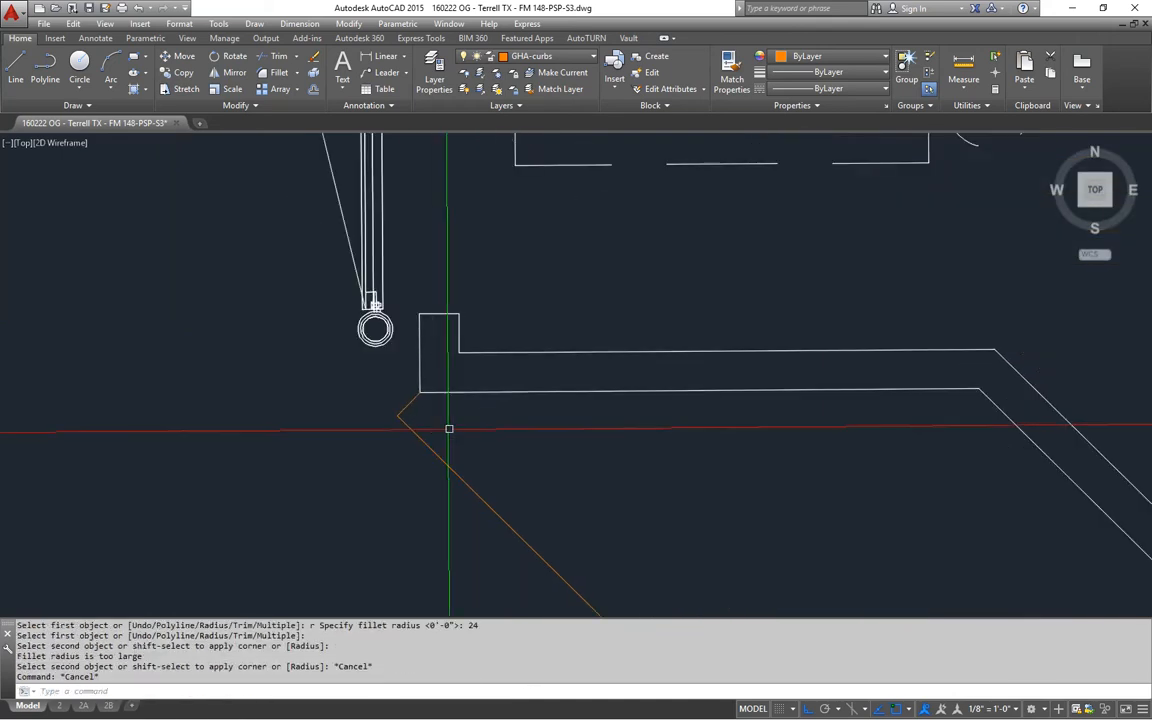
- Replace the short diagonal curb piece with a line running straight south from the lower enclosure's wall corner
{"action": "left_click", "coordinate": [404, 408]}
{"action": "key", "text": "e"}
{"action": "key", "text": "Return"}
{"action": "key", "text": "Escape"}
{"action": "key", "text": "l"}
{"action": "key", "text": "Return"}
{"action": "left_click", "coordinate": [420, 392]}
{"action": "left_click", "coordinate": [420, 545]}
{"action": "key", "text": "Escape"}
- Fillet the new southward line and the diagonal curb at the lower enclosure with a 12-inch radius
{"action": "key", "text": "f"}
{"action": "key", "text": "Return"}
{"action": "key", "text": "r"}
{"action": "key", "text": "Return"}
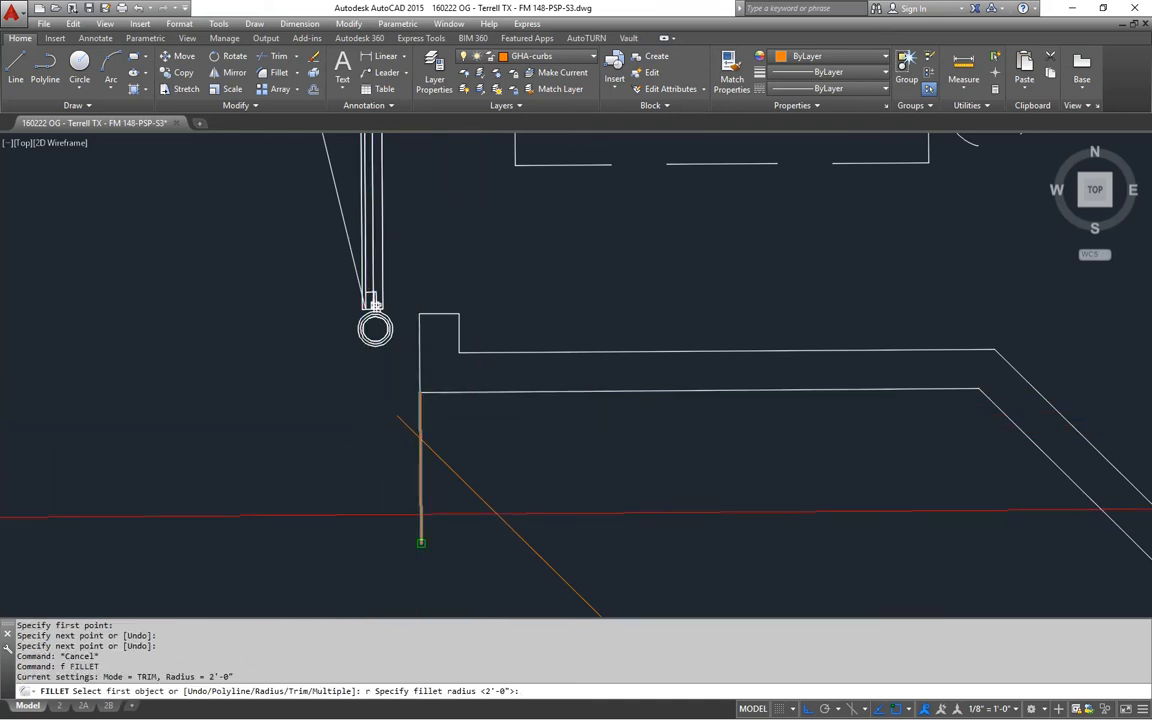
{"action": "type", "text": "12"}
{"action": "key", "text": "Return"}
{"action": "left_click", "coordinate": [420, 500]}
{"action": "left_click", "coordinate": [405, 420]}
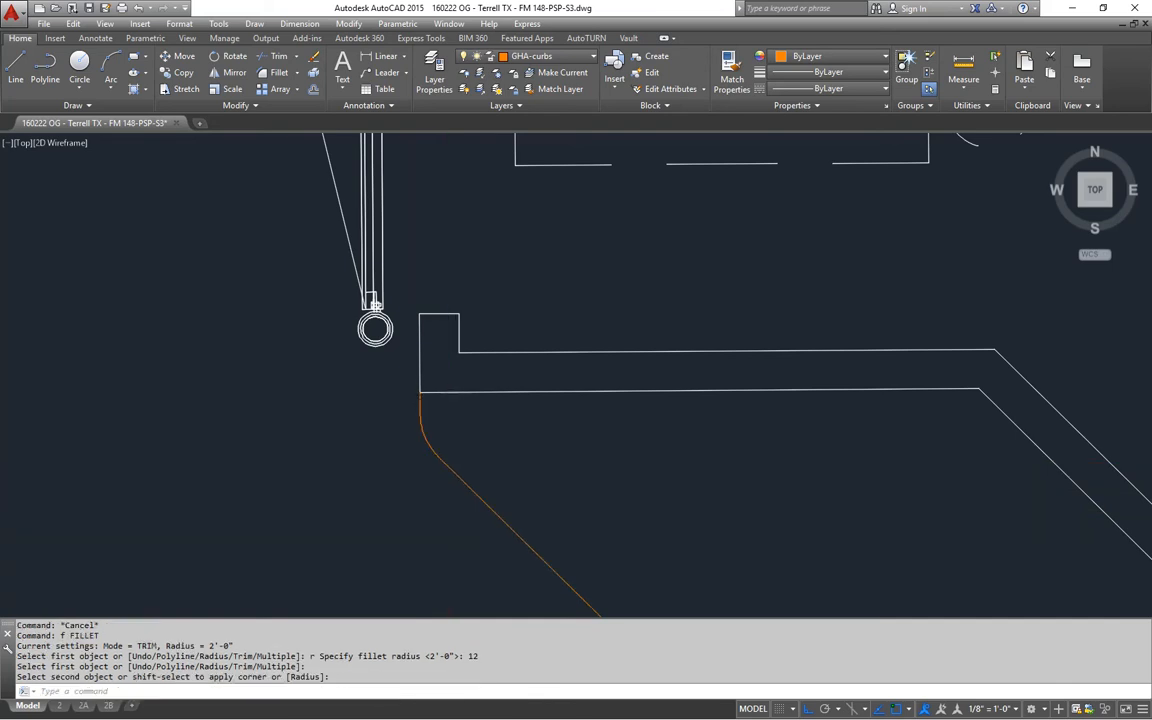
- Fillet the upper enclosure's westward curb line and the diagonal curb north of it with a 10' radius
{"action": "scroll", "coordinate": [699, 440], "scroll_direction": "down", "scroll_amount": 5}
{"action": "scroll", "coordinate": [628, 432], "scroll_direction": "down", "scroll_amount": 4}
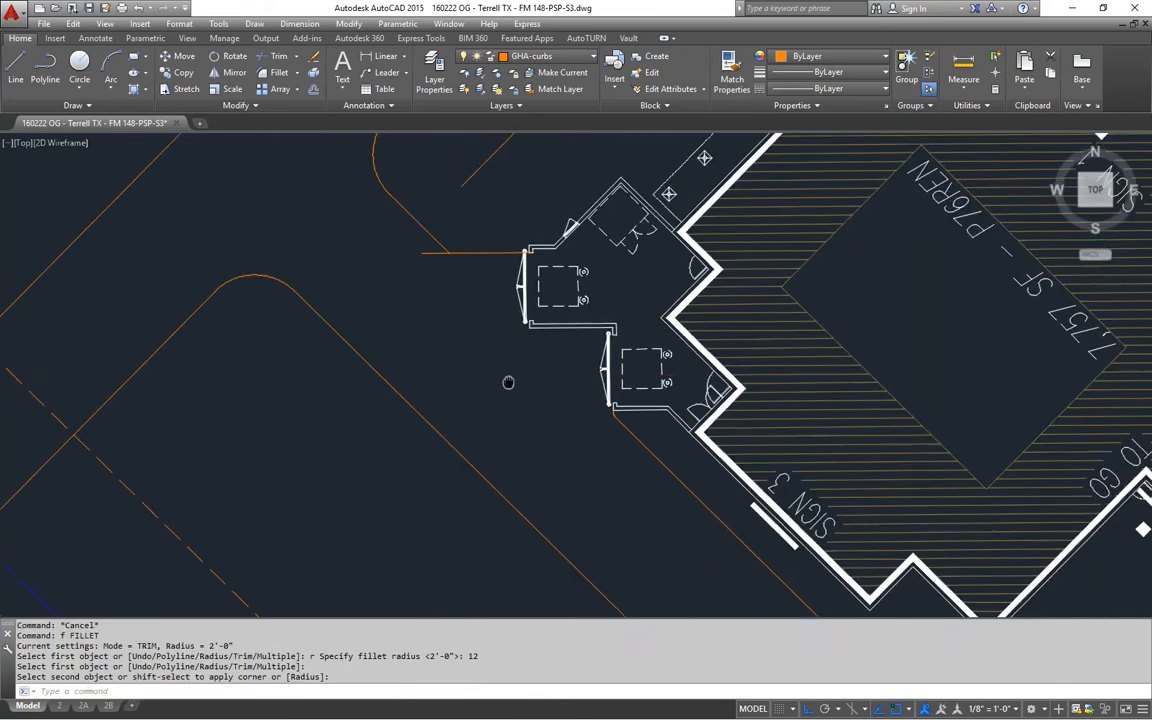
{"action": "scroll", "coordinate": [548, 440], "scroll_direction": "up", "scroll_amount": 4}
{"action": "key", "text": "Escape"}
{"action": "key", "text": "Escape"}
{"action": "key", "text": "f"}
{"action": "key", "text": "Return"}
{"action": "key", "text": "r"}
{"action": "key", "text": "Return"}
{"action": "type", "text": "10"}
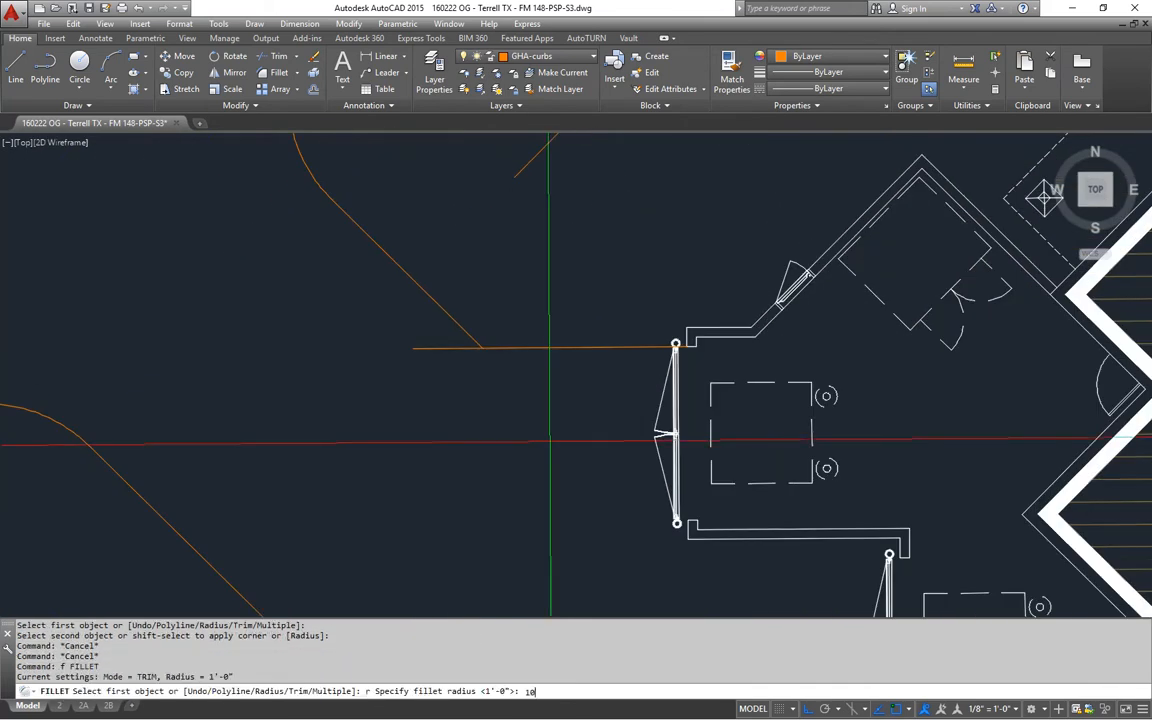
{"action": "type", "text": "'"}
{"action": "key", "text": "Return"}
{"action": "left_click", "coordinate": [488, 342]}
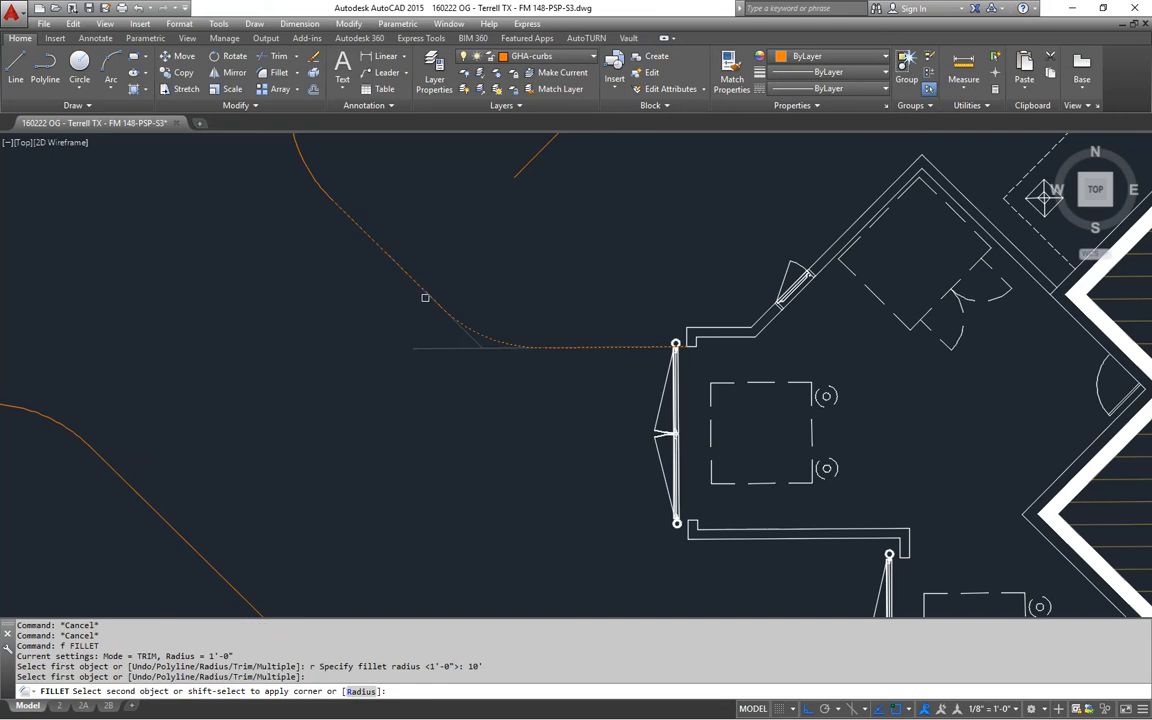
{"action": "left_click", "coordinate": [450, 350]}
- Examine the curb lines around the building and the connection toward neighbouring Pad Site 10
{"action": "scroll", "coordinate": [507, 404], "scroll_direction": "down", "scroll_amount": 5}
{"action": "scroll", "coordinate": [553, 416], "scroll_direction": "up", "scroll_amount": 2}
{"action": "middle_click_drag", "start_coordinate": [582, 474], "coordinate": [482, 503]}
{"action": "scroll", "coordinate": [489, 489], "scroll_direction": "down", "scroll_amount": 2}
{"action": "middle_click_drag", "start_coordinate": [607, 478], "coordinate": [532, 404]}
{"action": "middle_click_drag", "start_coordinate": [706, 490], "coordinate": [558, 469]}
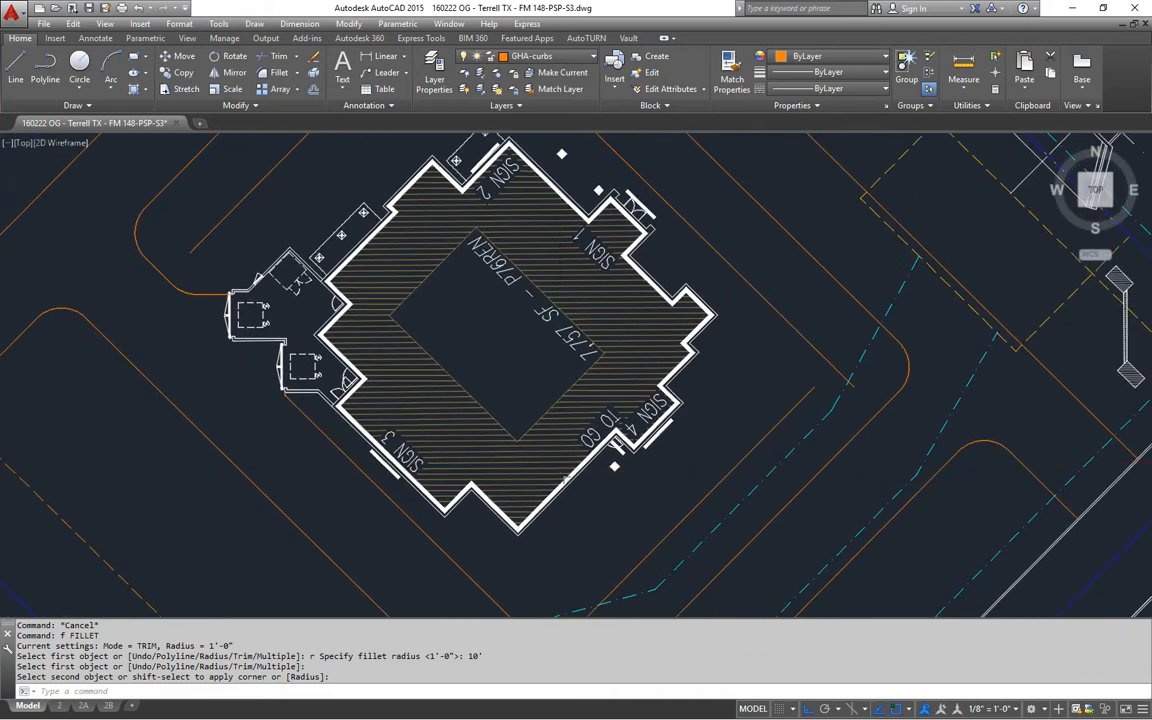
{"action": "scroll", "coordinate": [576, 485], "scroll_direction": "down", "scroll_amount": 2}
{"action": "middle_click_drag", "start_coordinate": [622, 411], "coordinate": [573, 452]}
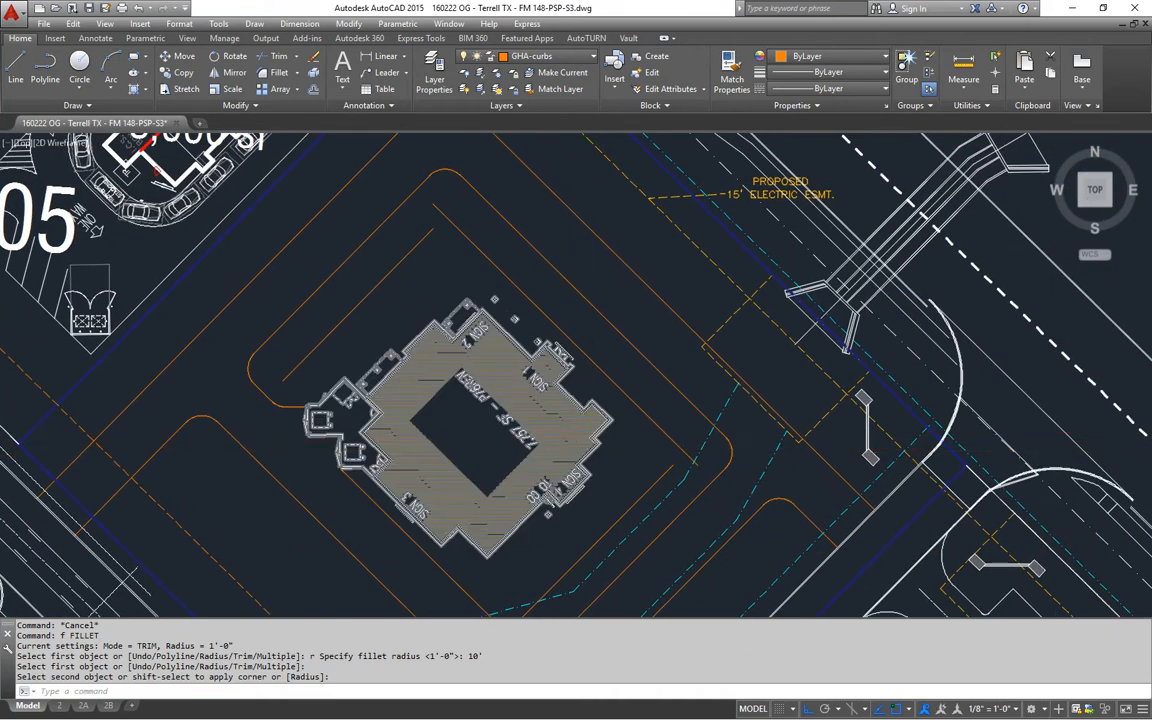
{"action": "scroll", "coordinate": [610, 427], "scroll_direction": "down", "scroll_amount": 2}
{"action": "middle_click_drag", "start_coordinate": [460, 268], "coordinate": [494, 378]}
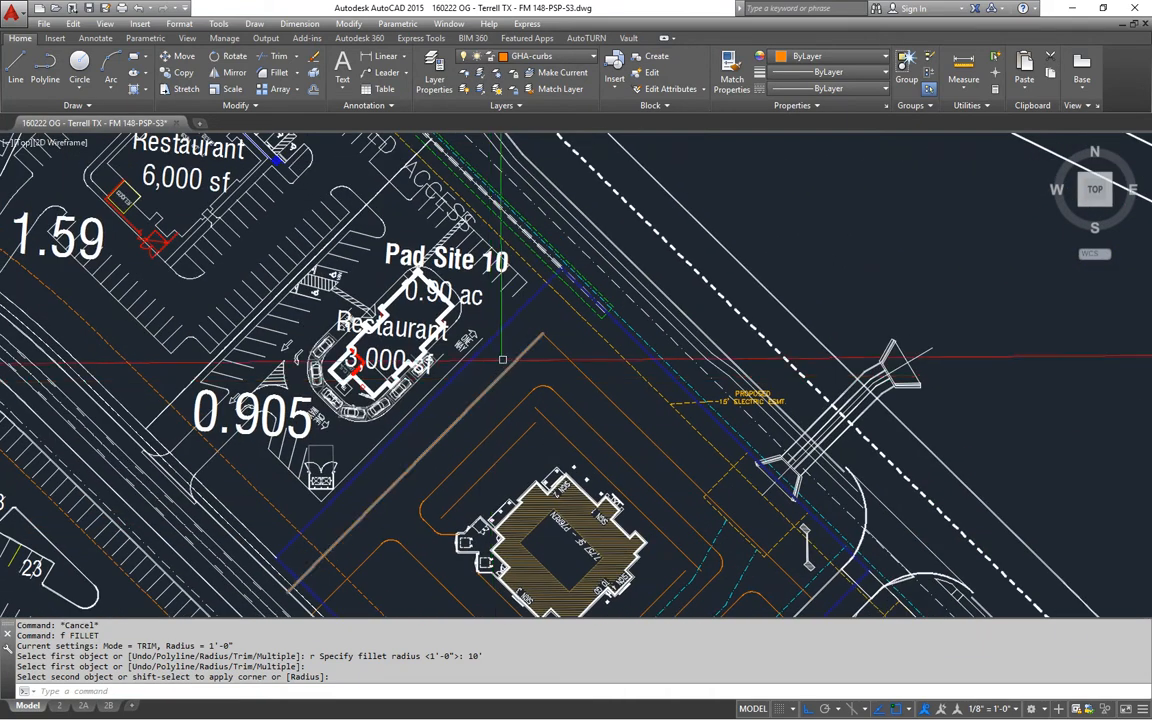
- Fillet the outer northeast curb line to the last parking line of Pad Site 10 with a 36-inch radius
{"action": "scroll", "coordinate": [527, 301], "scroll_direction": "up", "scroll_amount": 4}
{"action": "scroll", "coordinate": [525, 368], "scroll_direction": "up", "scroll_amount": 2}
{"action": "scroll", "coordinate": [532, 399], "scroll_direction": "down", "scroll_amount": 2}
{"action": "key", "text": "Escape"}
{"action": "key", "text": "Escape"}
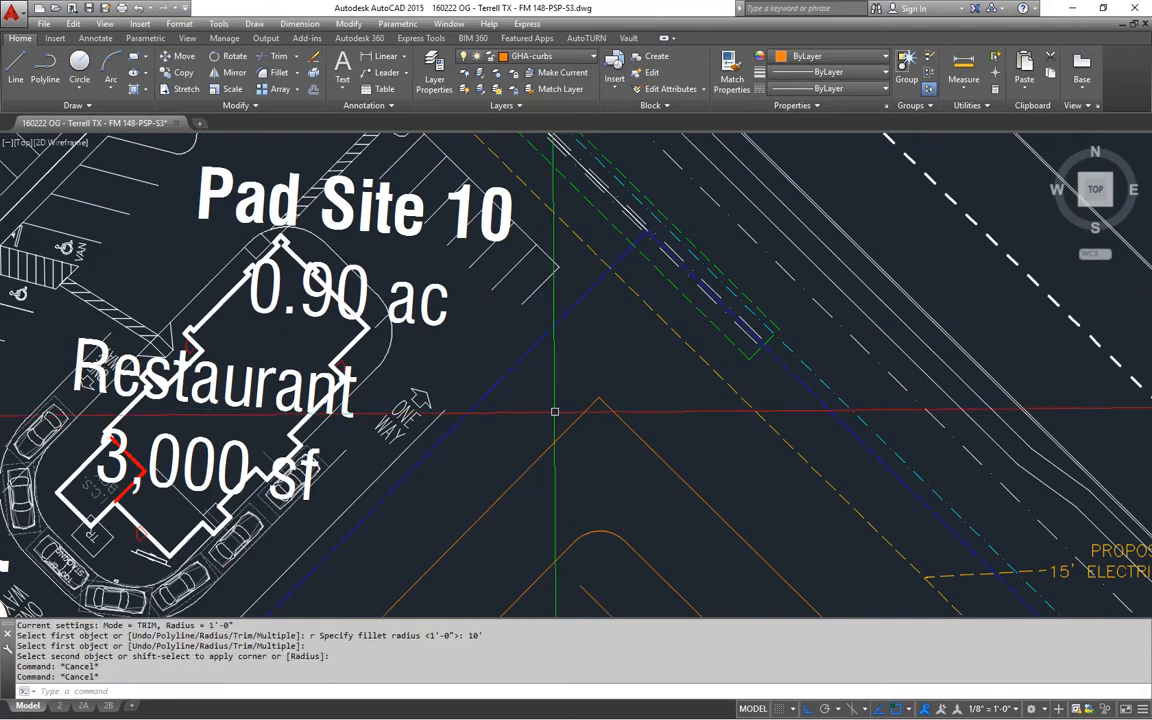
{"action": "type", "text": "f"}
{"action": "key", "text": "Return"}
{"action": "type", "text": "r"}
{"action": "key", "text": "Return"}
{"action": "type", "text": "36"}
{"action": "key", "text": "Return"}
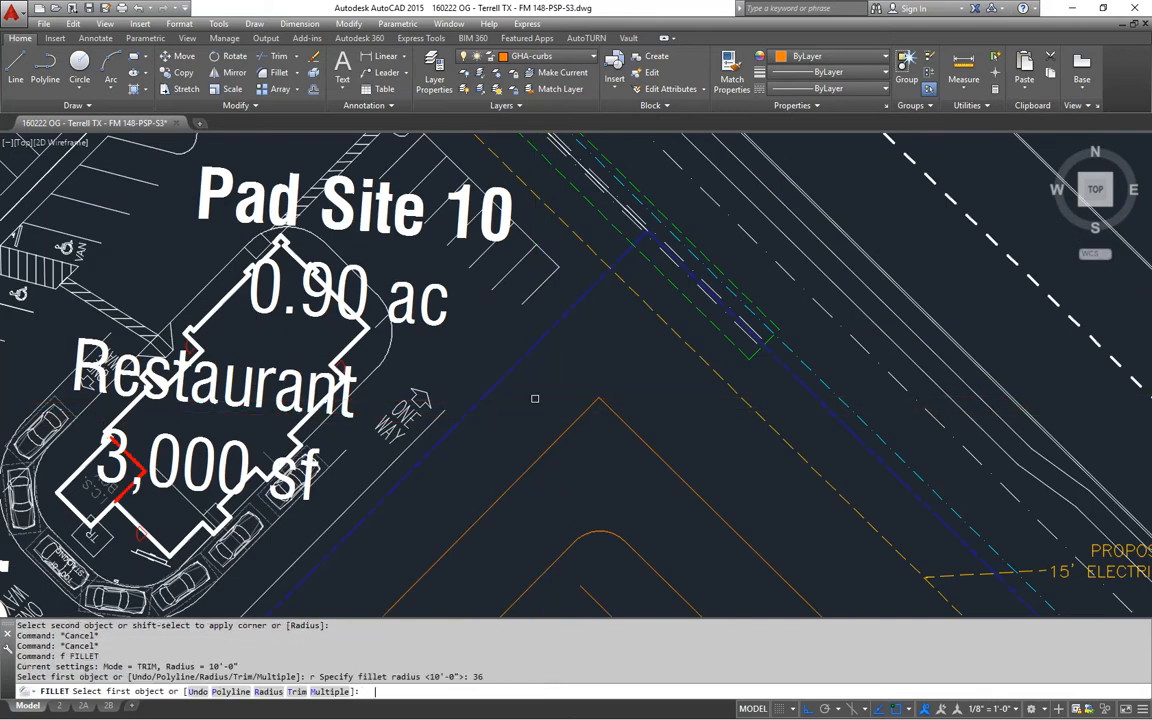
{"action": "left_click", "coordinate": [618, 415]}
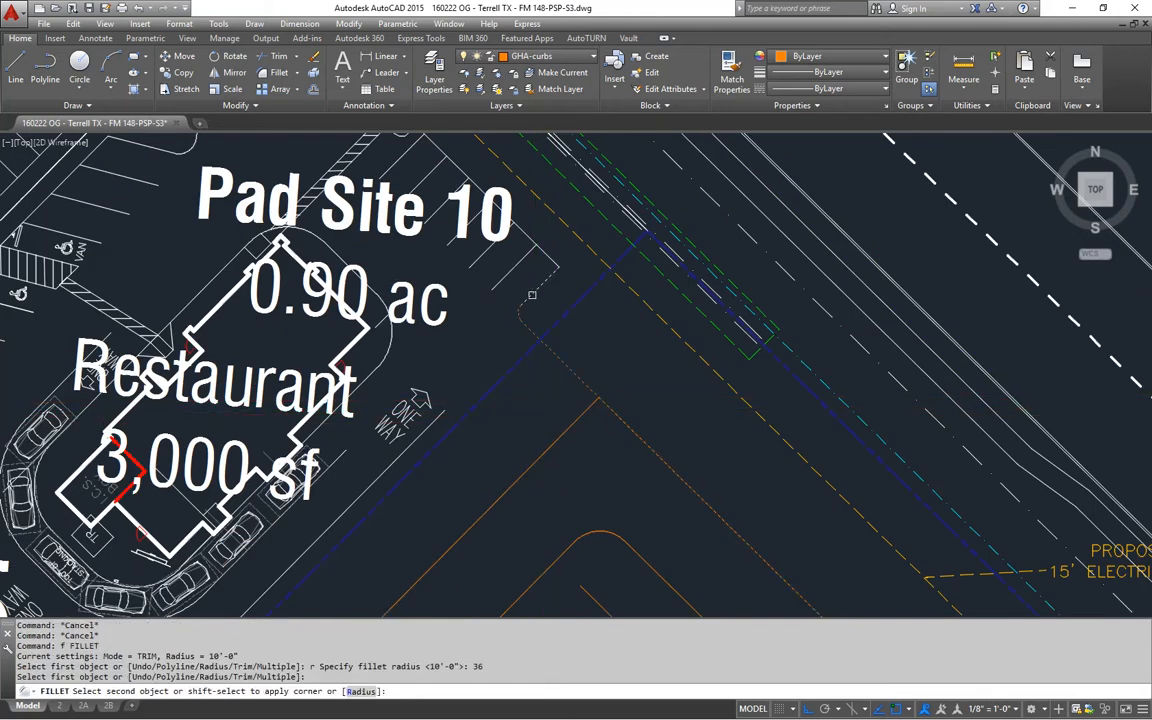
{"action": "left_click", "coordinate": [532, 295]}
- Fillet the inner northeast curb line to Pad Site 10's drive-aisle line with a 10' radius
{"action": "middle_click_drag", "start_coordinate": [599, 452], "coordinate": [643, 394]}
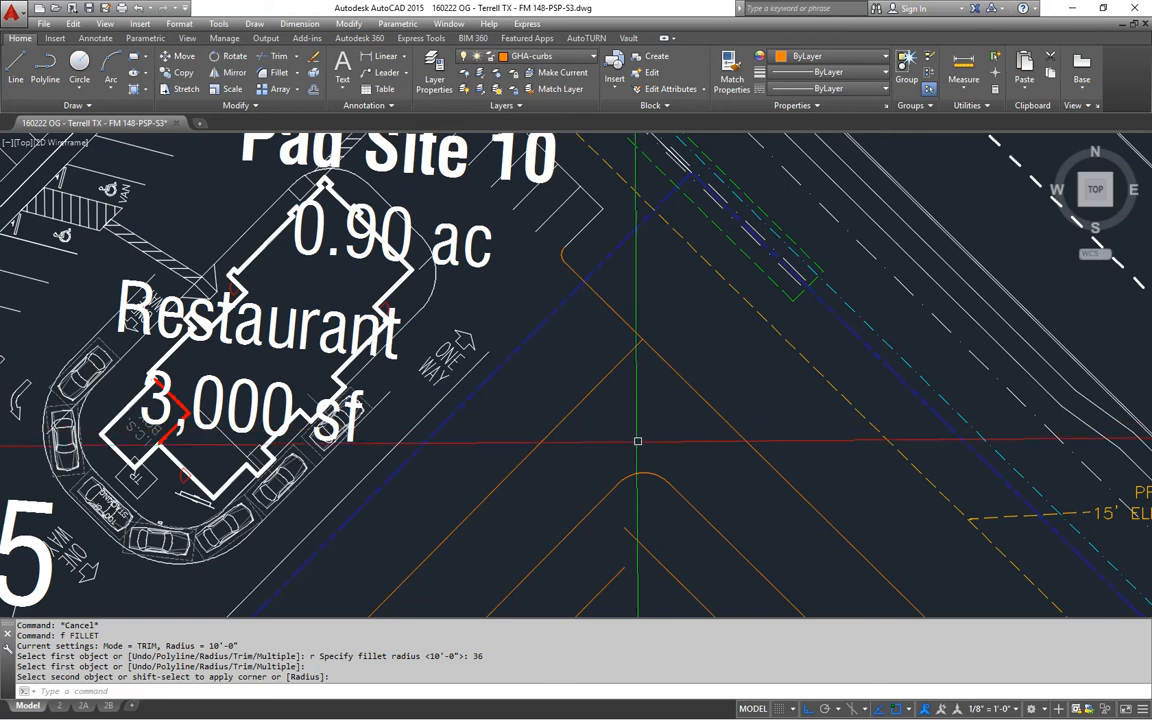
{"action": "type", "text": "f"}
{"action": "key", "text": "Return"}
{"action": "type", "text": "r"}
{"action": "key", "text": "Return"}
{"action": "type", "text": "1"}
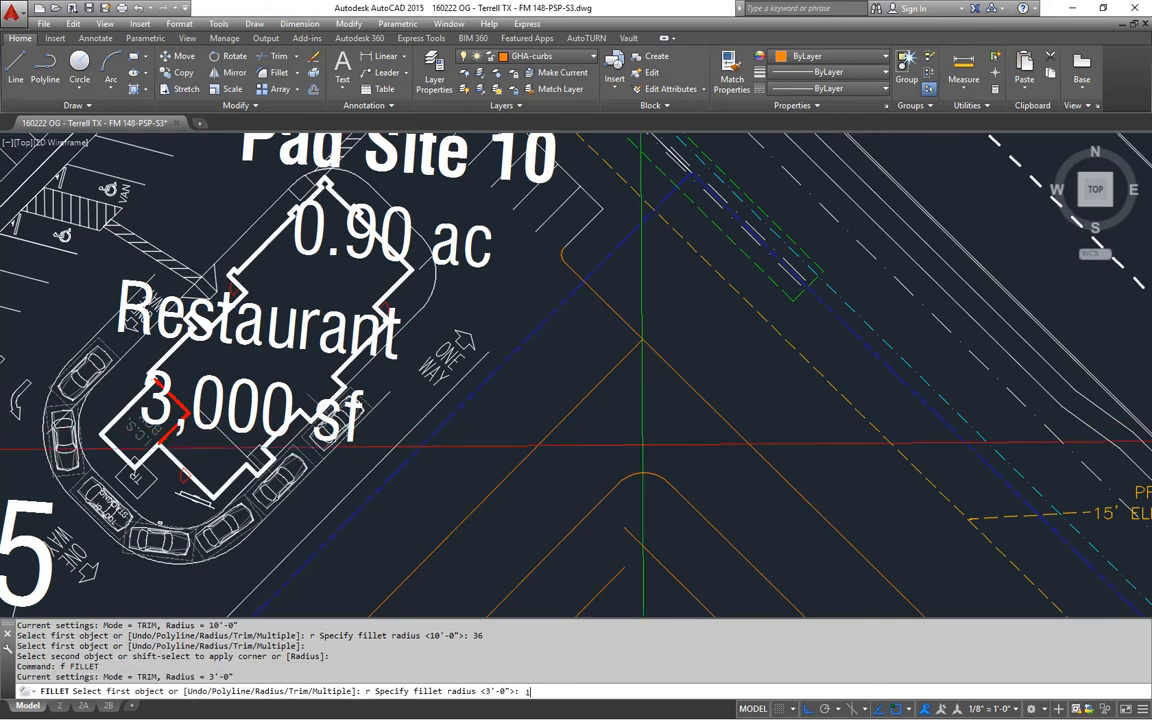
{"action": "type", "text": "0'"}
{"action": "key", "text": "Return"}
{"action": "left_click", "coordinate": [698, 510]}
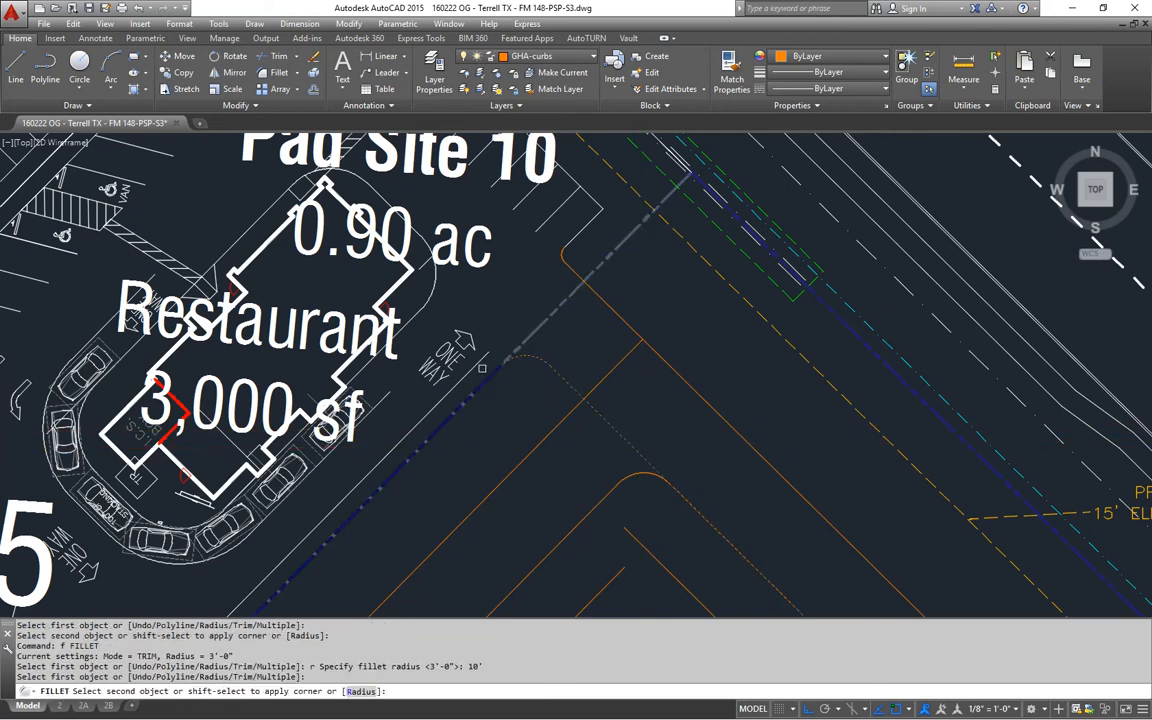
{"action": "left_click", "coordinate": [471, 366]}
{"action": "middle_click_drag", "start_coordinate": [566, 446], "coordinate": [557, 431]}
- Trim the inner northeast curb line southeast of its crossing with the curb running southwest
{"action": "type", "text": "t"}
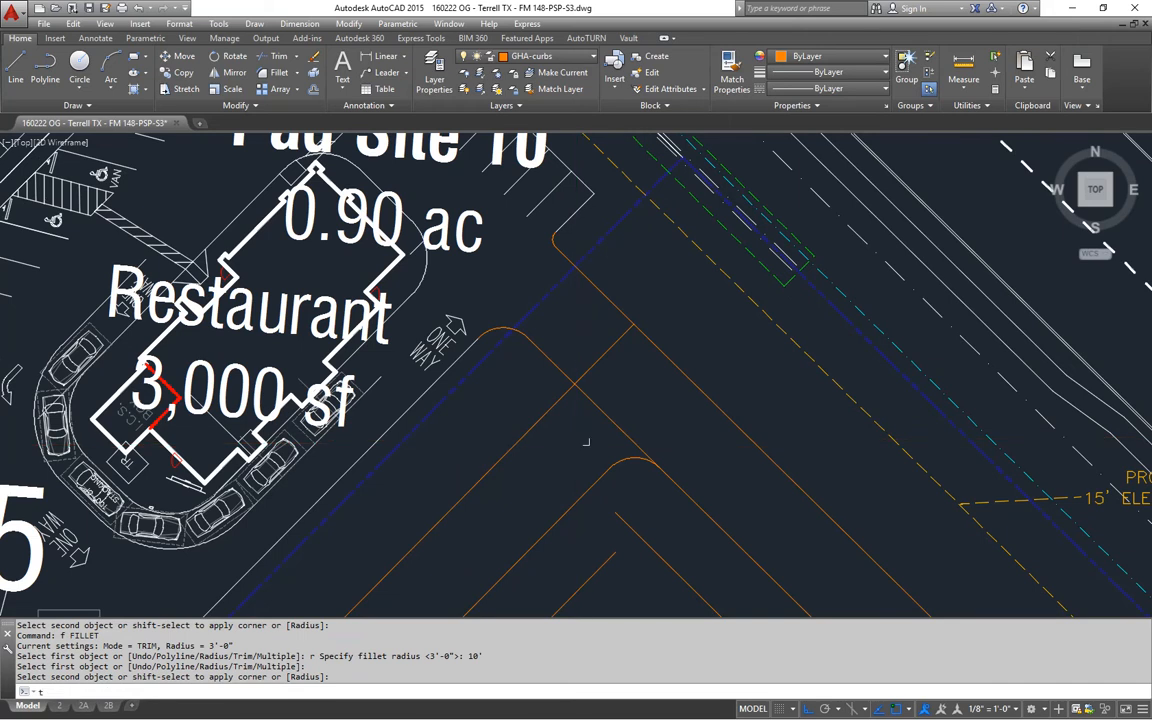
{"action": "key", "text": "Return"}
{"action": "key", "text": "Return"}
{"action": "left_click", "coordinate": [618, 428]}
{"action": "key", "text": "Return"}
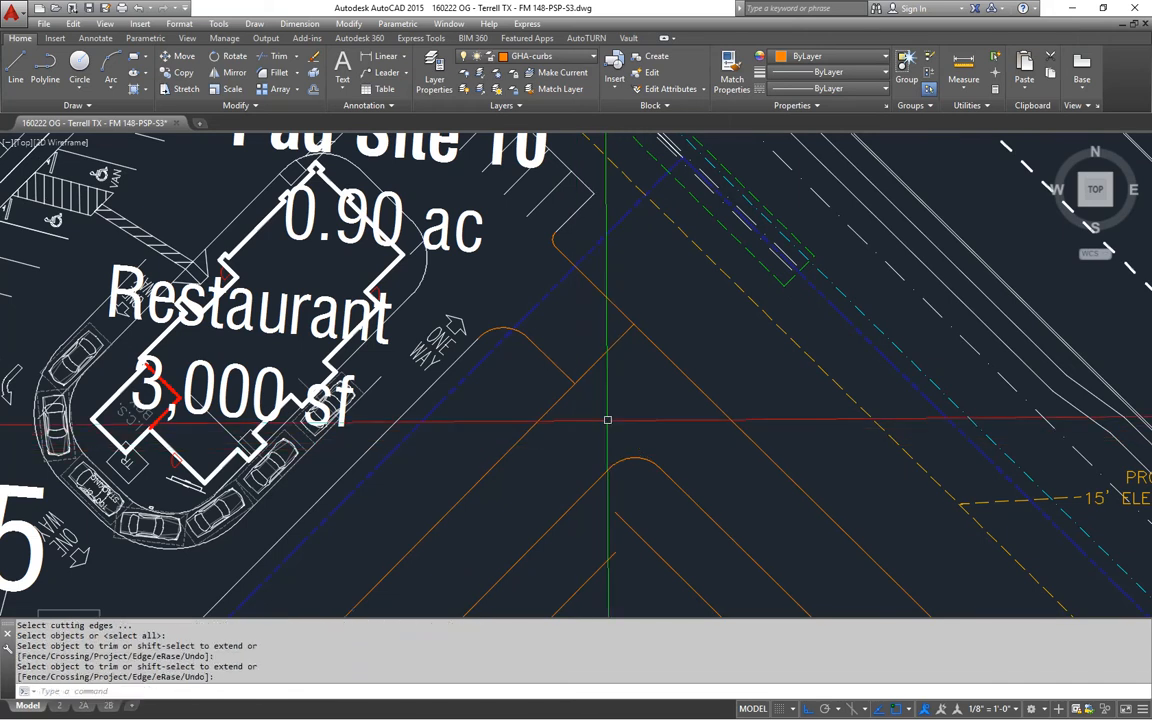
- Fillet the trimmed curb and the crossing southwest-running curb with a 10' radius, and save the drawing
{"action": "type", "text": "f"}
{"action": "key", "text": "Return"}
{"action": "left_click", "coordinate": [560, 395]}
{"action": "left_click", "coordinate": [559, 401]}
{"action": "scroll", "coordinate": [559, 401], "scroll_direction": "down", "scroll_amount": 4}
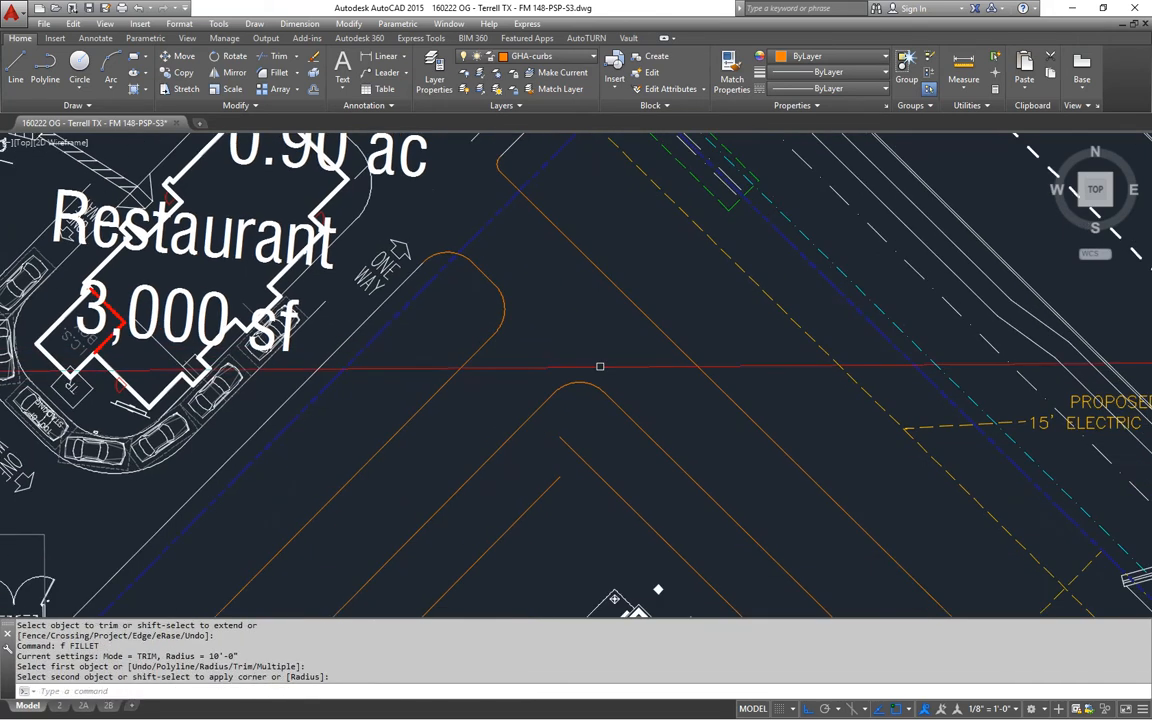
{"action": "scroll", "coordinate": [605, 360], "scroll_direction": "up", "scroll_amount": 2}
{"action": "scroll", "coordinate": [574, 322], "scroll_direction": "down", "scroll_amount": 4}
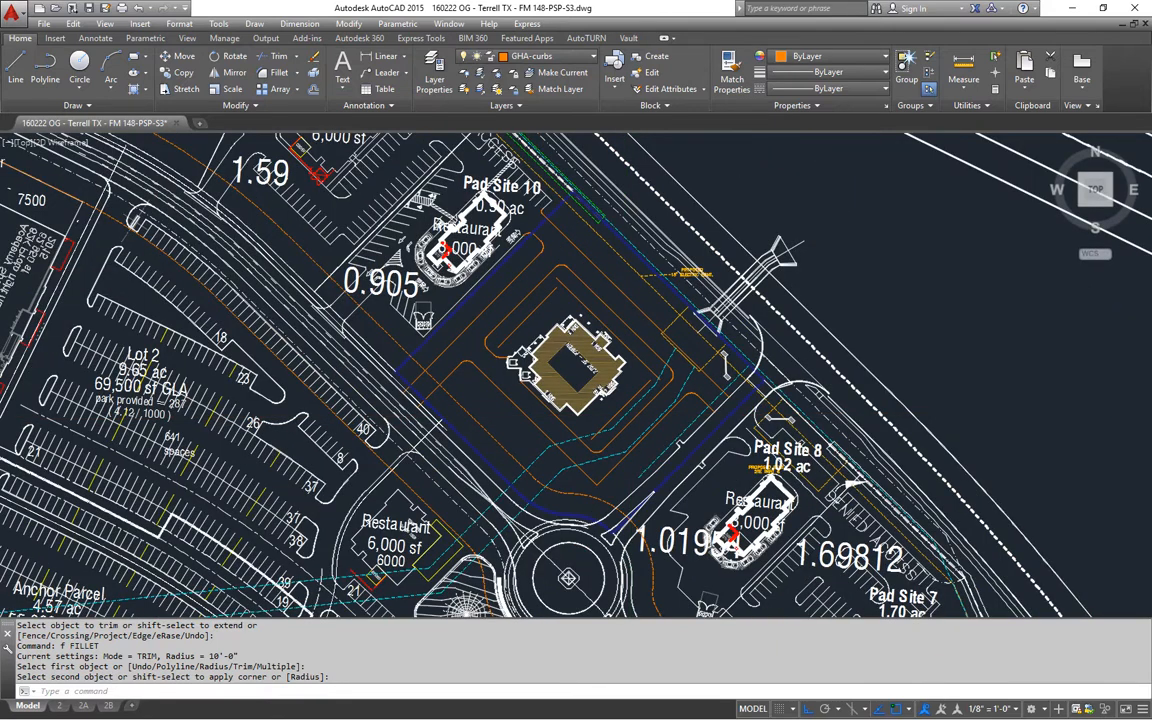
{"action": "key", "text": "ctrl+s"}
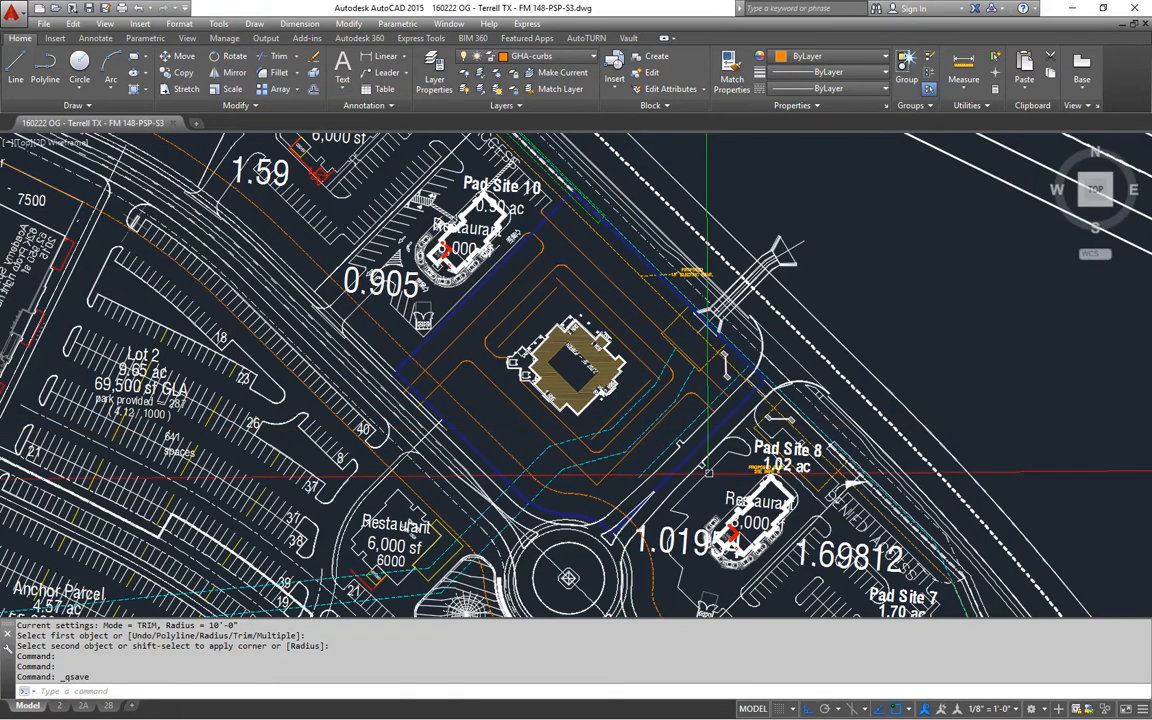
- Erase the corner arc of the outer curb west of the dumpster enclosures
{"action": "scroll", "coordinate": [707, 471], "scroll_direction": "up", "scroll_amount": 4}
{"action": "scroll", "coordinate": [702, 389], "scroll_direction": "down", "scroll_amount": 2}
{"action": "middle_click_drag", "start_coordinate": [730, 342], "coordinate": [734, 366]}
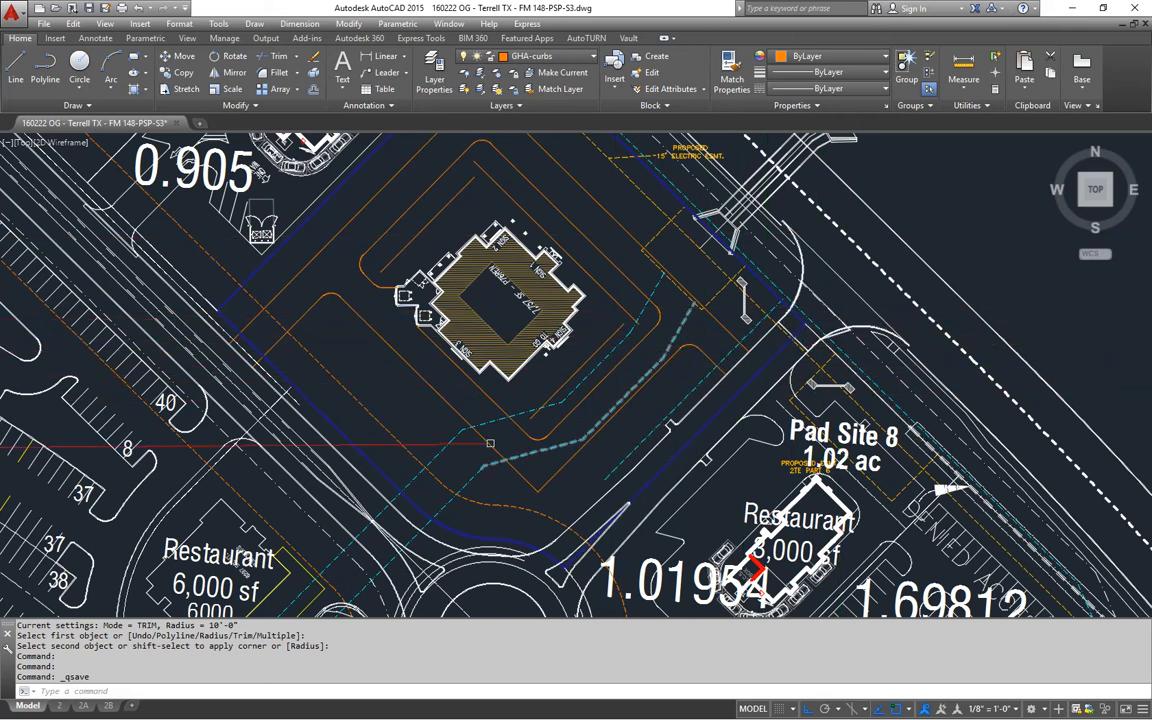
{"action": "mouse_move", "coordinate": [336, 310]}
{"action": "middle_mouse_down"}
{"action": "mouse_move", "coordinate": [448, 305]}
{"action": "mouse_move", "coordinate": [462, 340]}
{"action": "middle_mouse_up"}
{"action": "type", "text": "e"}
{"action": "key", "text": "Return"}
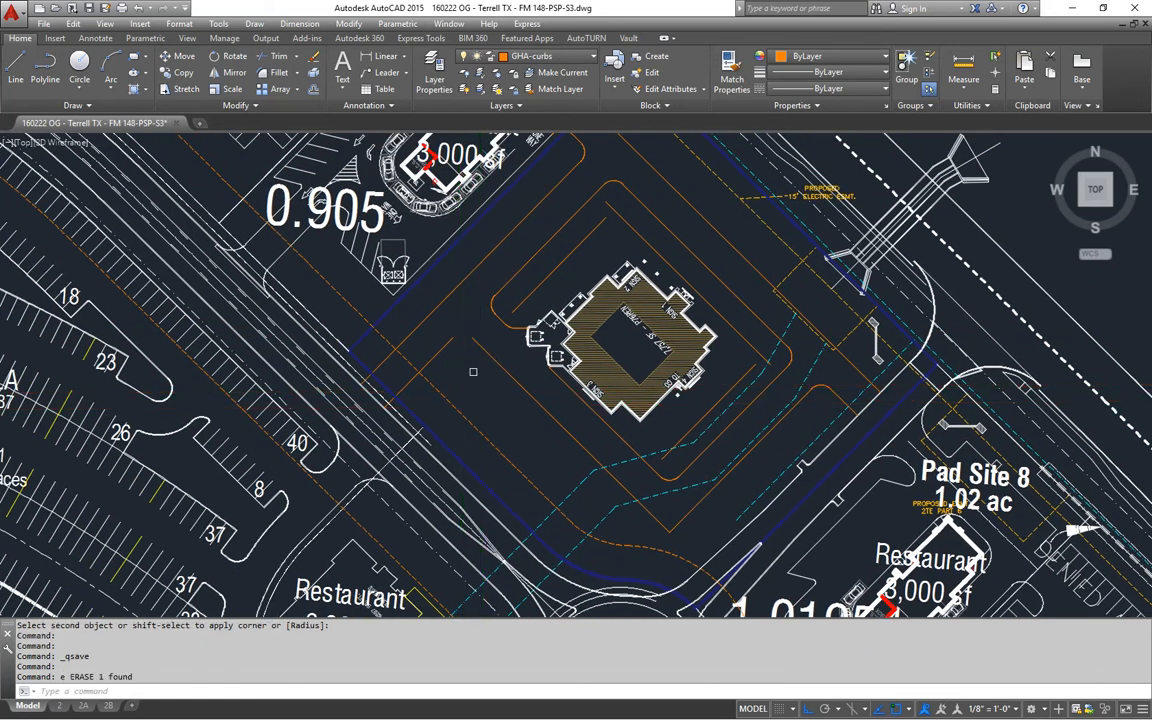
- Fillet the two loose curb lines at the outer west corner with a 30' radius
{"action": "scroll", "coordinate": [481, 380], "scroll_direction": "up", "scroll_amount": 2}
{"action": "key", "text": "Escape"}
{"action": "key", "text": "Escape"}
{"action": "type", "text": "f"}
{"action": "key", "text": "Return"}
{"action": "type", "text": "r"}
{"action": "key", "text": "Return"}
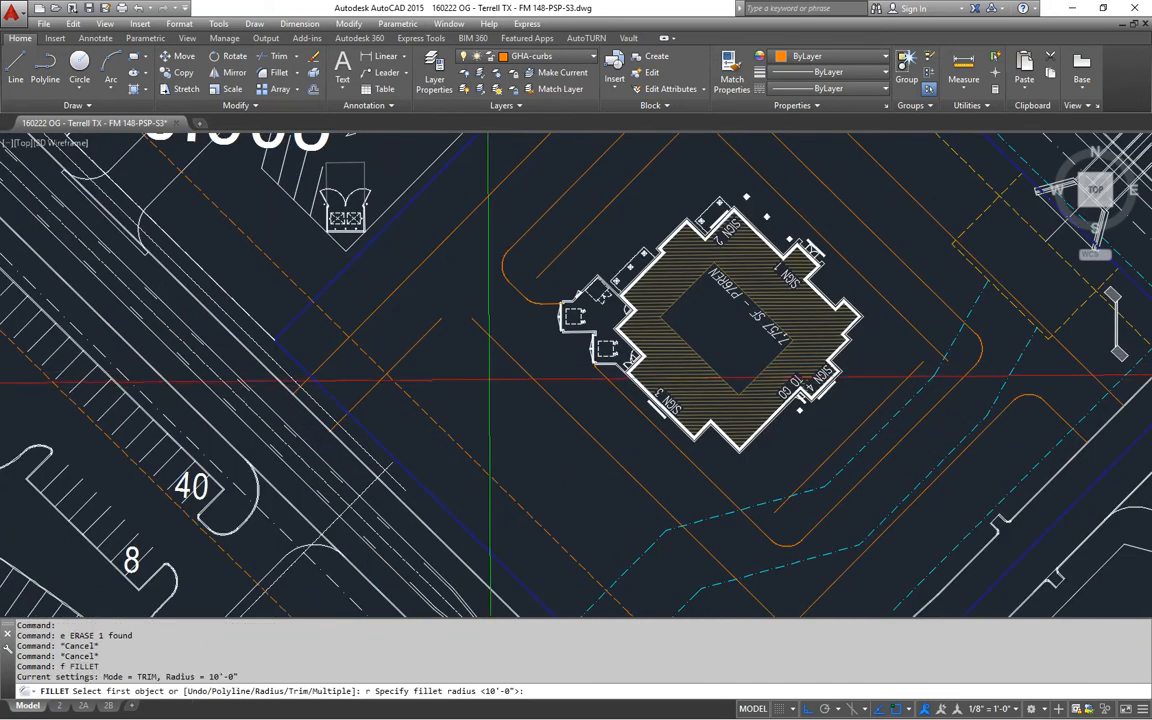
{"action": "type", "text": "30'"}
{"action": "key", "text": "Return"}
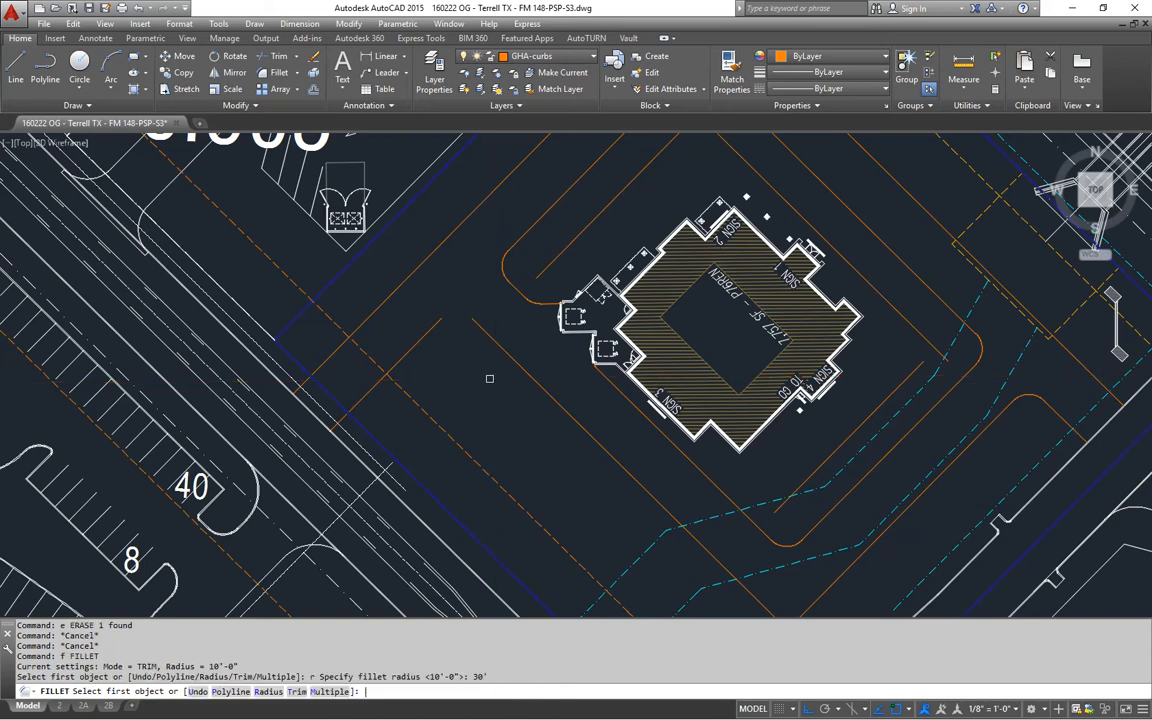
{"action": "left_click", "coordinate": [504, 355]}
{"action": "middle_click_drag", "start_coordinate": [430, 330], "coordinate": [232, 235]}
- Fillet the inner curb's south corner below the building and the outer curb's corner beside the east drive with a 30' radius
{"action": "left_click", "coordinate": [557, 405]}
{"action": "key", "text": "Return"}
{"action": "left_click", "coordinate": [557, 405]}
{"action": "left_click", "coordinate": [630, 396]}
{"action": "key", "text": "Return"}
{"action": "left_click", "coordinate": [799, 302]}
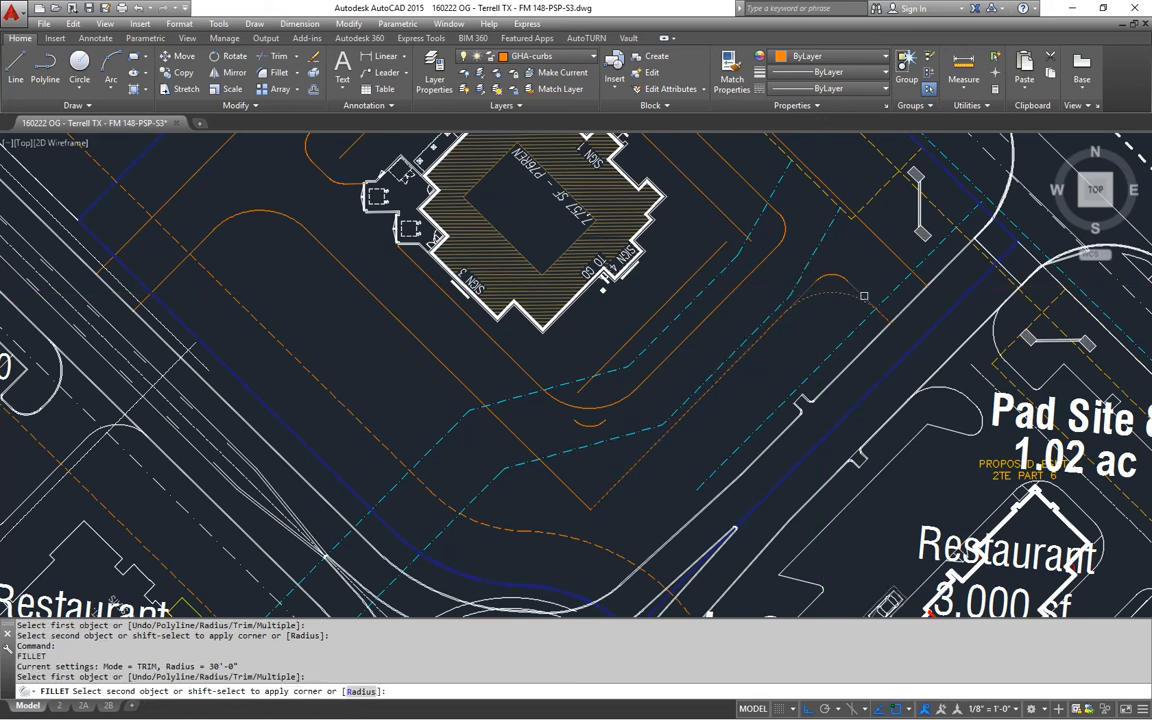
{"action": "left_click", "coordinate": [859, 295]}
{"action": "middle_click_drag", "start_coordinate": [910, 307], "coordinate": [697, 384]}
- Trim away the white double curb line between the two orange curb ends to open the east driveway
{"action": "scroll", "coordinate": [695, 385], "scroll_direction": "up", "scroll_amount": 4}
{"action": "scroll", "coordinate": [741, 368], "scroll_direction": "up", "scroll_amount": 2}
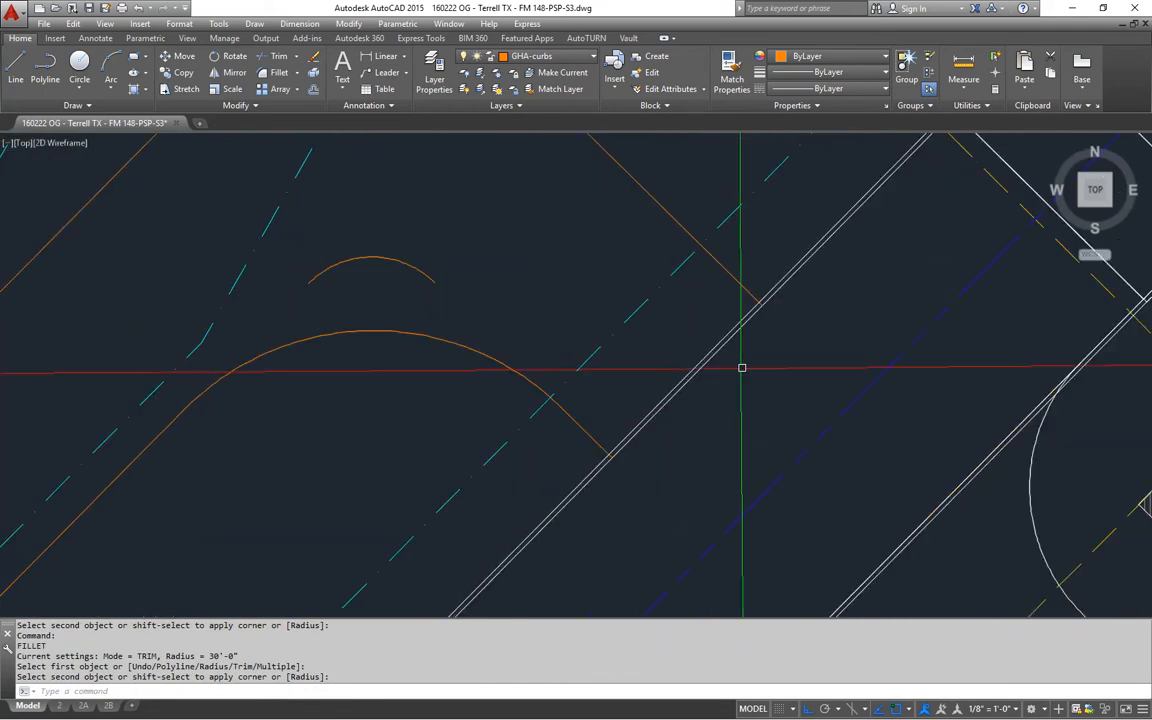
{"action": "key", "text": "Escape"}
{"action": "key", "text": "Escape"}
{"action": "type", "text": "t"}
{"action": "key", "text": "space"}
{"action": "key", "text": "space"}
{"action": "left_click", "coordinate": [700, 426]}
{"action": "left_click", "coordinate": [671, 368]}
{"action": "key", "text": "space"}
{"action": "middle_click_drag", "start_coordinate": [709, 356], "coordinate": [603, 491]}
{"action": "key", "text": "Escape"}
- Fillet the white entrance curb line and the outer northeast curb with a 30' radius
{"action": "type", "text": "f"}
{"action": "key", "text": "space"}
{"action": "left_click", "coordinate": [736, 364]}
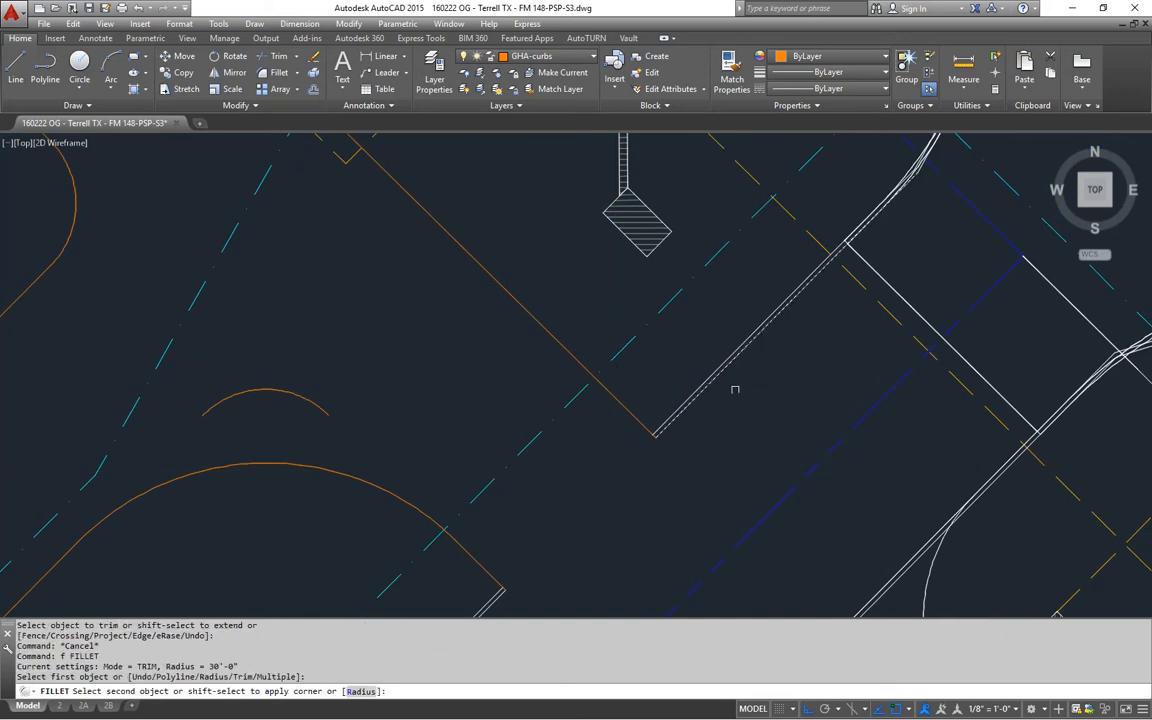
{"action": "left_click", "coordinate": [532, 318]}
{"action": "middle_click_drag", "start_coordinate": [476, 414], "coordinate": [485, 421]}
{"action": "key", "text": "Escape"}
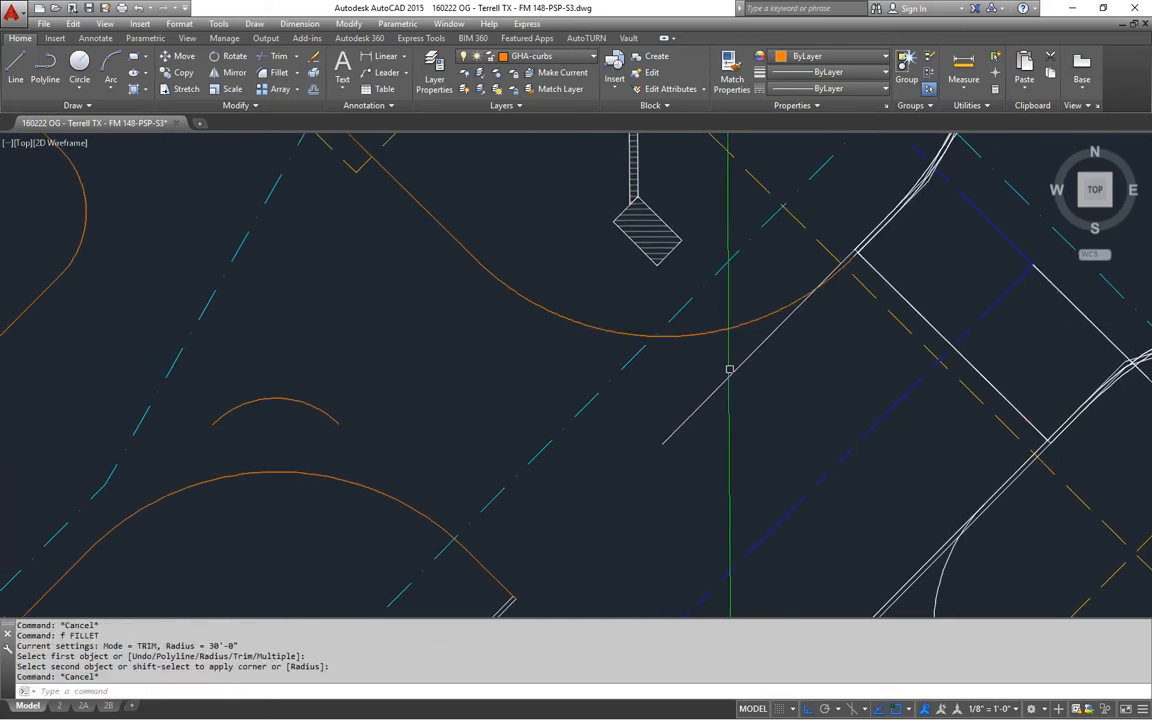
- Trim off the leftover white line beyond the new curve at the east driveway
{"action": "type", "text": "t"}
{"action": "key", "text": "space"}
{"action": "key", "text": "space"}
{"action": "scroll", "coordinate": [685, 432], "scroll_direction": "down", "scroll_amount": 4}
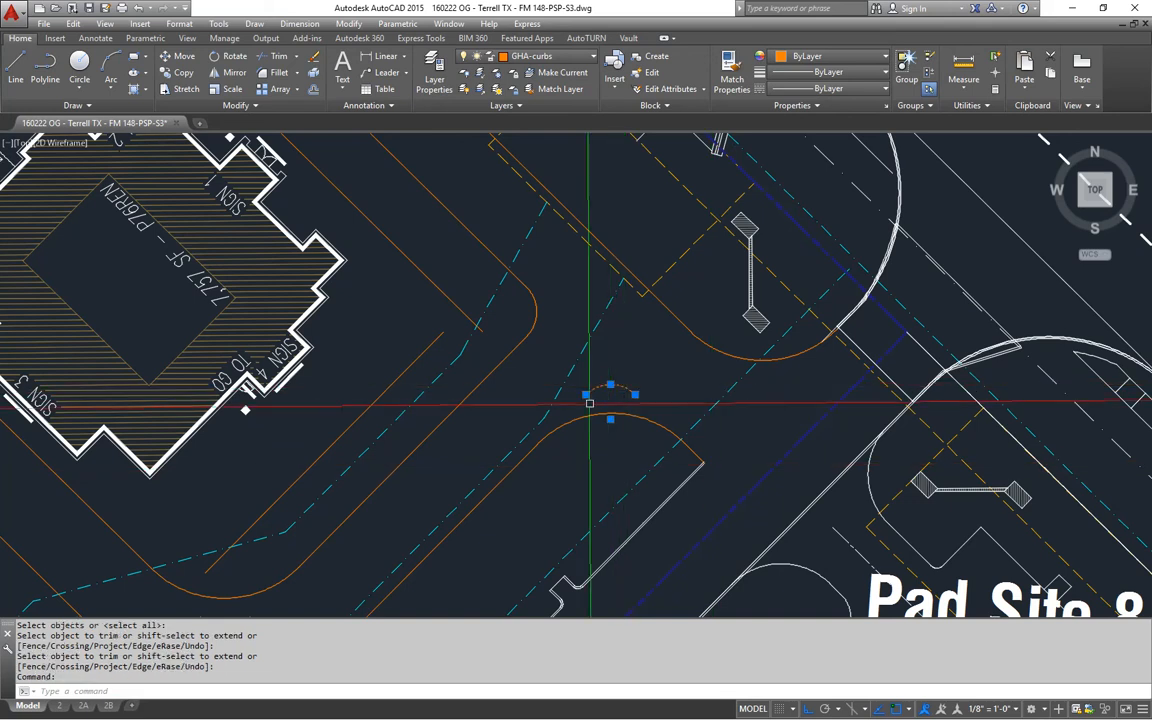
- Erase the leftover small fillet arcs beside the east drive corner and the inner curb's south corner
{"action": "key", "text": "Return"}
{"action": "type", "text": "e"}
{"action": "key", "text": "Return"}
{"action": "left_click", "coordinate": [511, 425]}
{"action": "type", "text": "e"}
{"action": "key", "text": "Return"}
- Start an AutoTURN arc path with object snap off, placing the WB-19M truck on the northeast road heading southeast
{"action": "mouse_move", "coordinate": [363, 347]}
{"action": "middle_mouse_down"}
{"action": "mouse_move", "coordinate": [399, 401]}
{"action": "mouse_move", "coordinate": [493, 478]}
{"action": "middle_mouse_up"}
{"action": "scroll", "coordinate": [490, 474], "scroll_direction": "down", "scroll_amount": 3}
{"action": "middle_click_drag", "start_coordinate": [427, 435], "coordinate": [368, 411]}
{"action": "scroll", "coordinate": [368, 411], "scroll_direction": "down", "scroll_amount": 5}
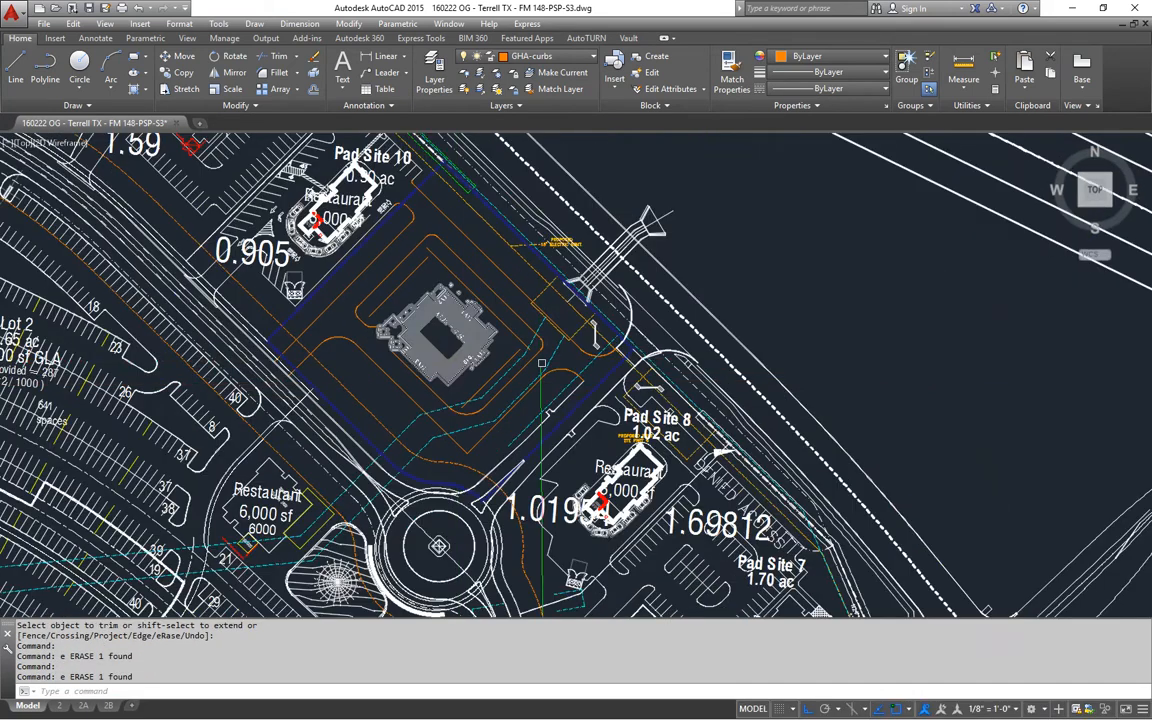
{"action": "scroll", "coordinate": [593, 399], "scroll_direction": "up", "scroll_amount": 3}
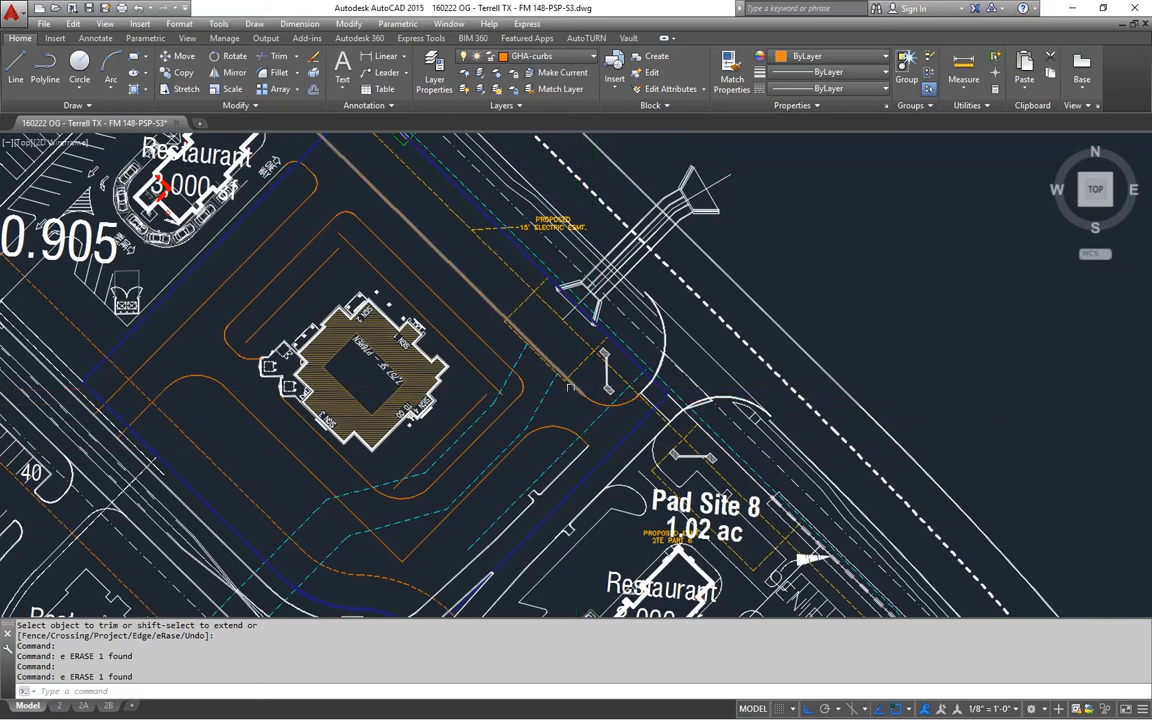
{"action": "left_click", "coordinate": [587, 38]}
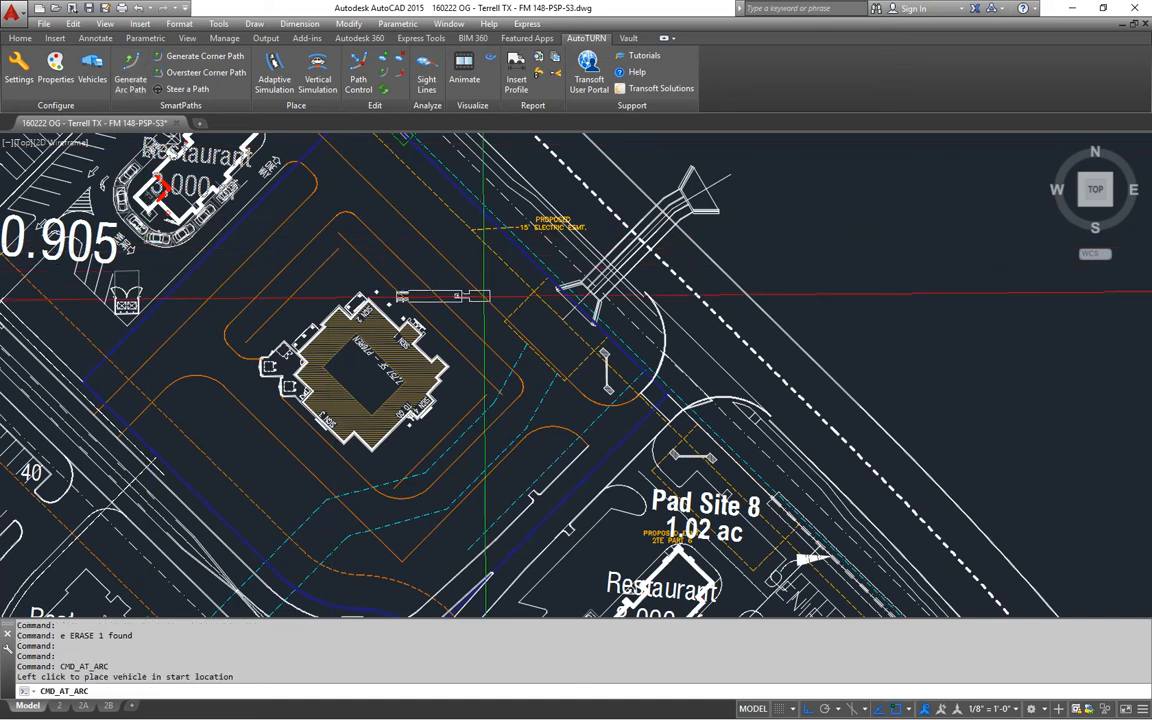
{"action": "scroll", "coordinate": [560, 255], "scroll_direction": "up", "scroll_amount": 3}
{"action": "middle_click_drag", "start_coordinate": [560, 255], "coordinate": [538, 308]}
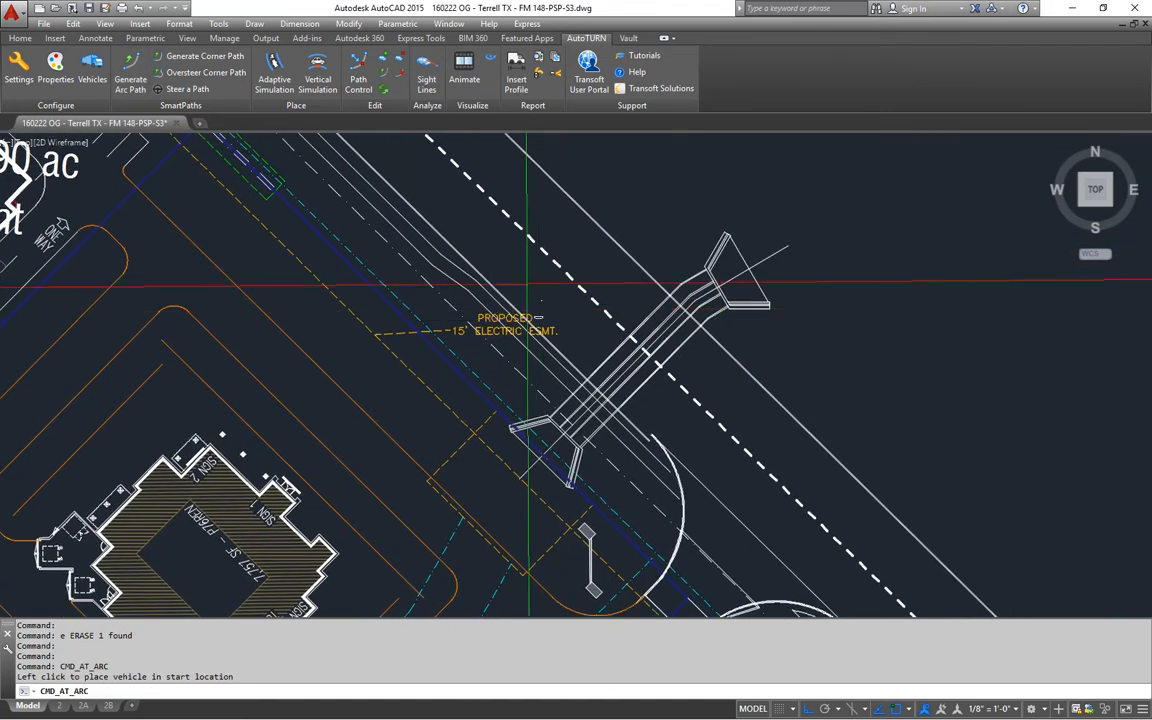
{"action": "key", "text": "F3"}
{"action": "left_click", "coordinate": [527, 287]}
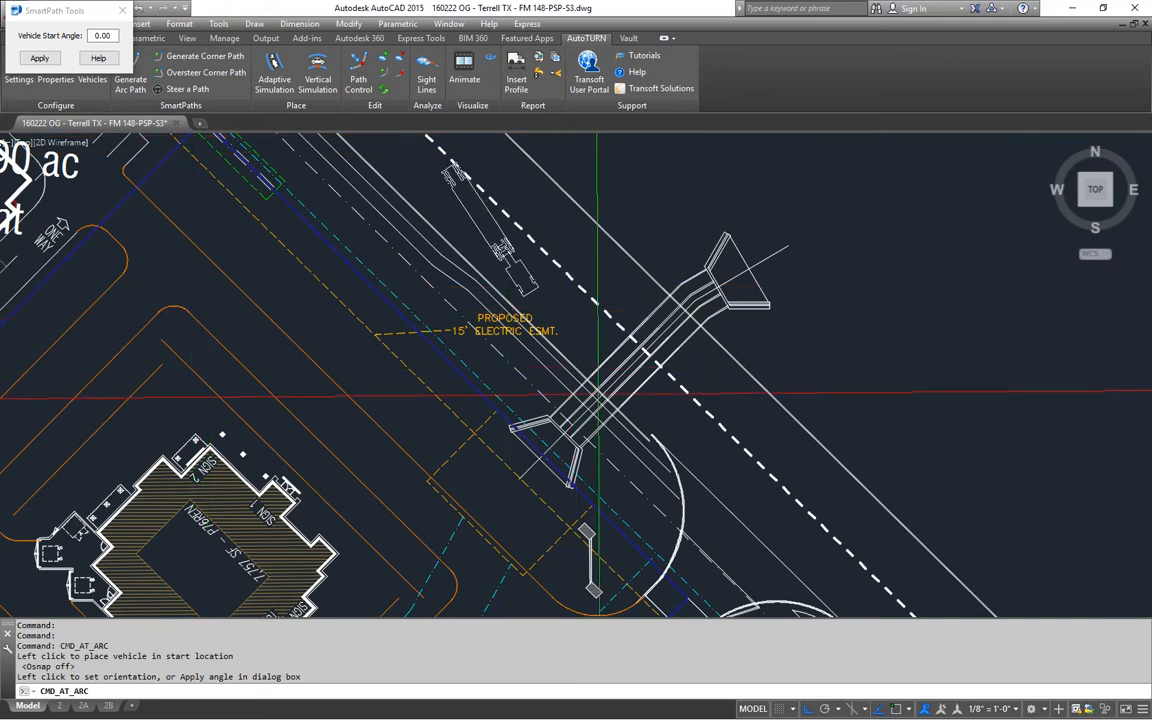
{"action": "left_click", "coordinate": [540, 360]}
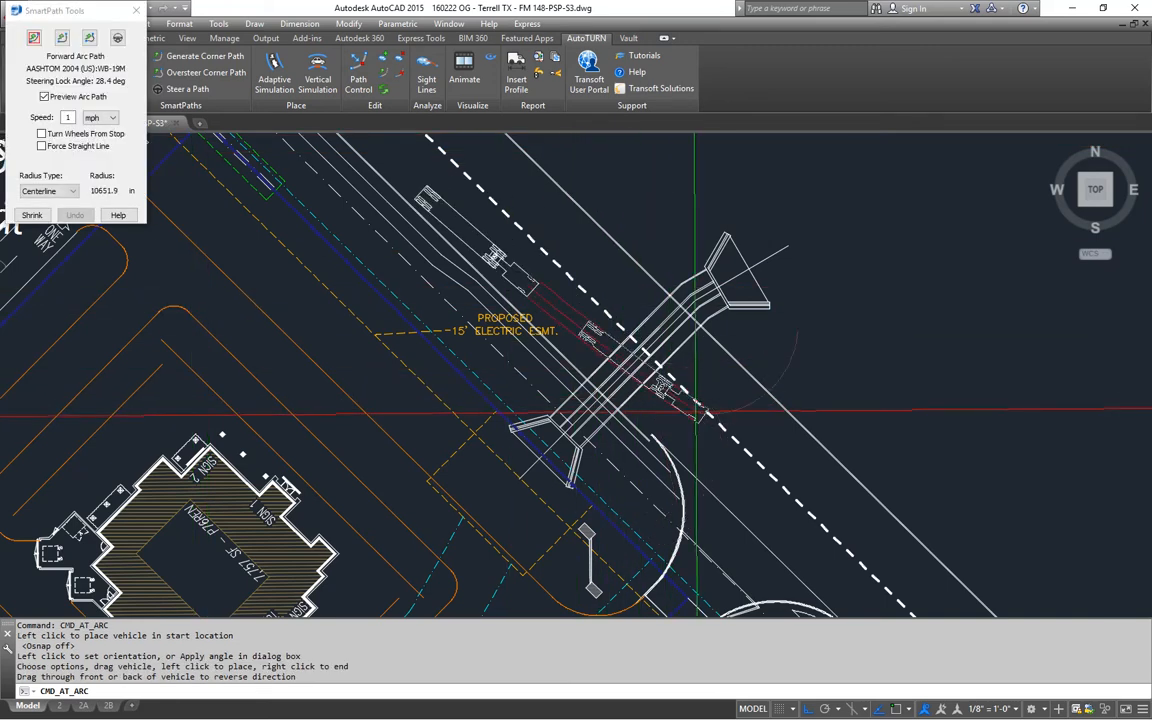
- Turn on Turn Wheels From Stop and run the truck path southeast along the road toward the site entrance
{"action": "left_click", "coordinate": [46, 134]}
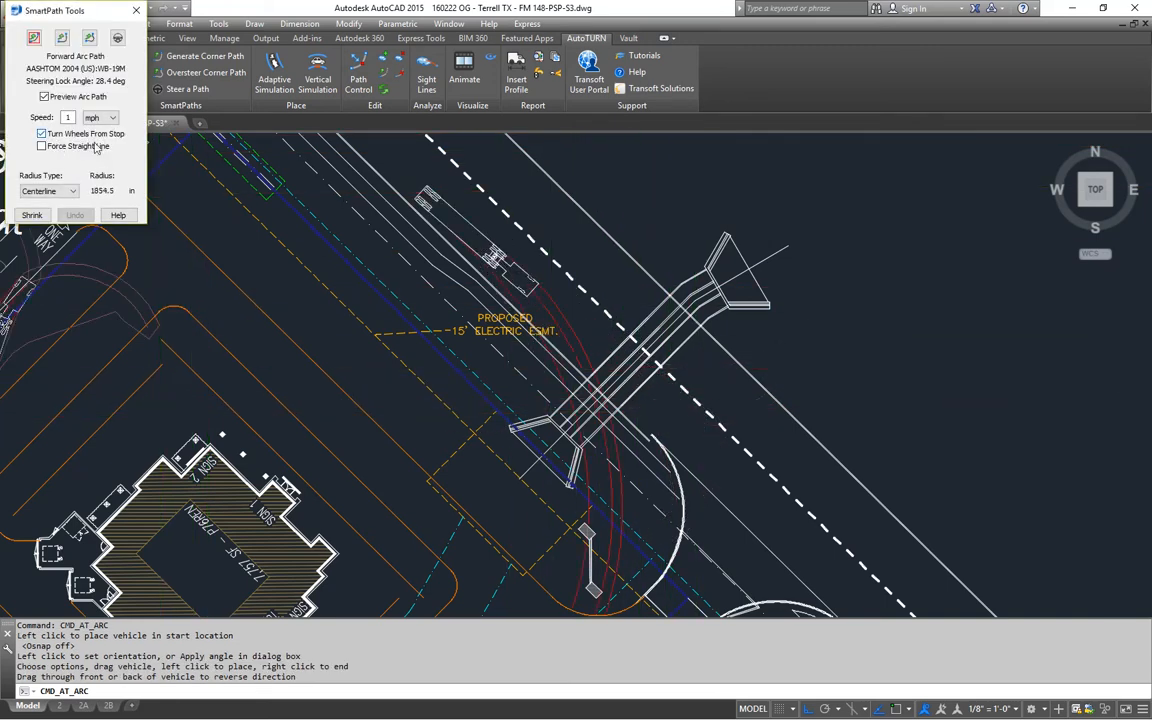
{"action": "middle_click_drag", "start_coordinate": [713, 444], "coordinate": [643, 340]}
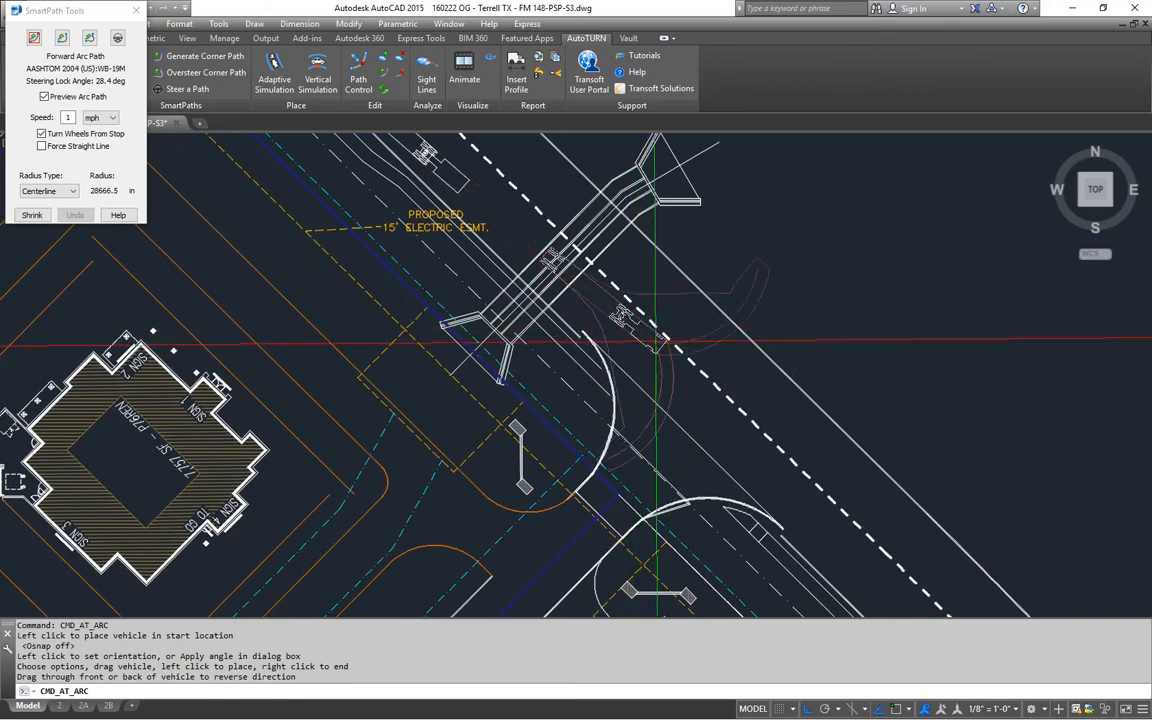
{"action": "left_click", "coordinate": [656, 345]}
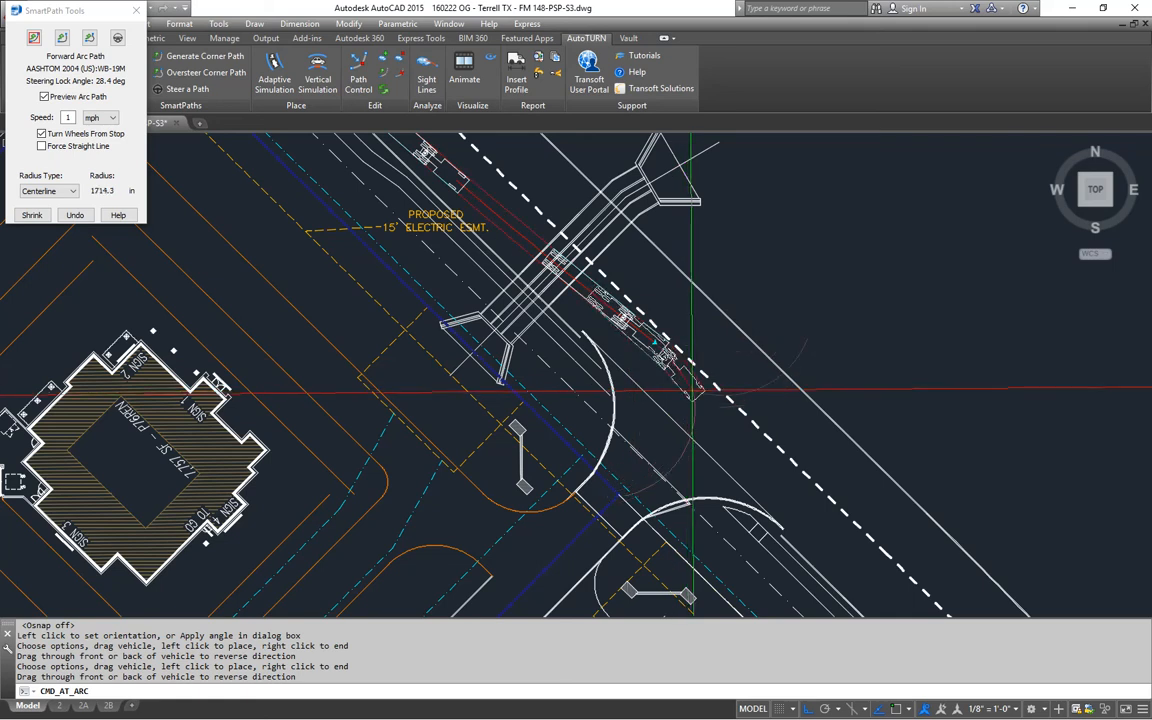
{"action": "left_click", "coordinate": [694, 398]}
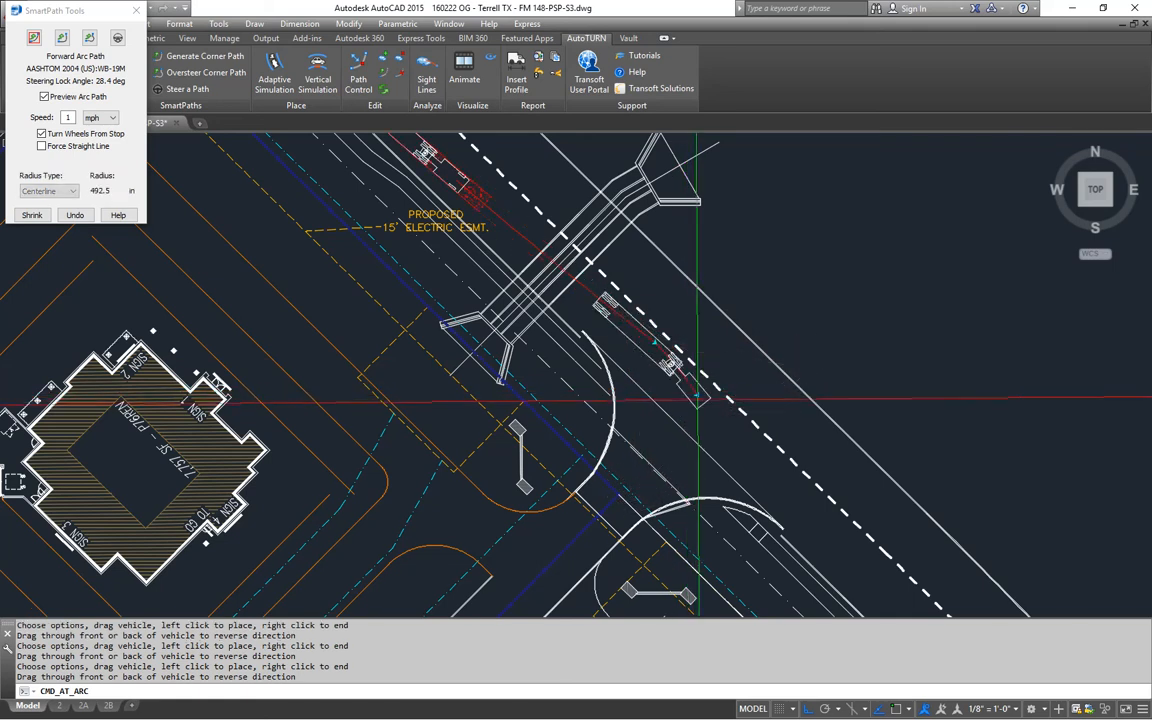
- Steer the truck path through the east entrance, into the site and southwest along the drive beside the building
{"action": "mouse_move", "coordinate": [664, 451]}
{"action": "middle_mouse_down"}
{"action": "mouse_move", "coordinate": [676, 425]}
{"action": "mouse_move", "coordinate": [672, 243]}
{"action": "mouse_move", "coordinate": [761, 365]}
{"action": "middle_mouse_up"}
{"action": "scroll", "coordinate": [738, 411], "scroll_direction": "up", "scroll_amount": 2}
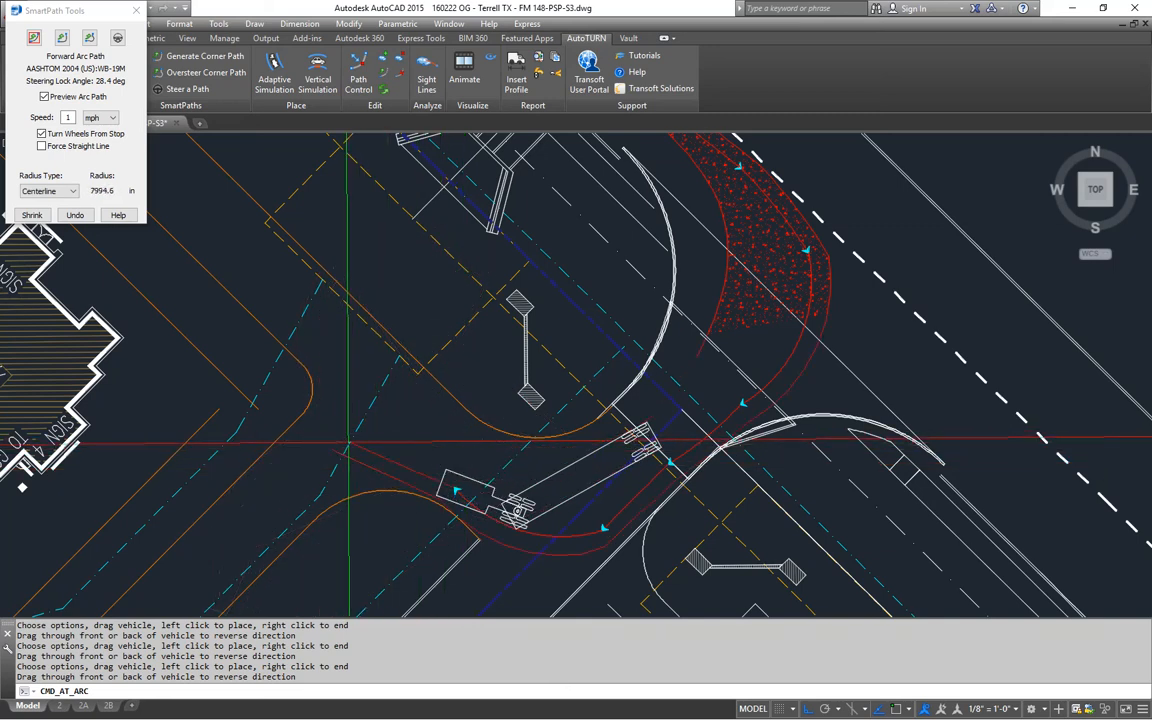
{"action": "middle_click_drag", "start_coordinate": [333, 478], "coordinate": [555, 299]}
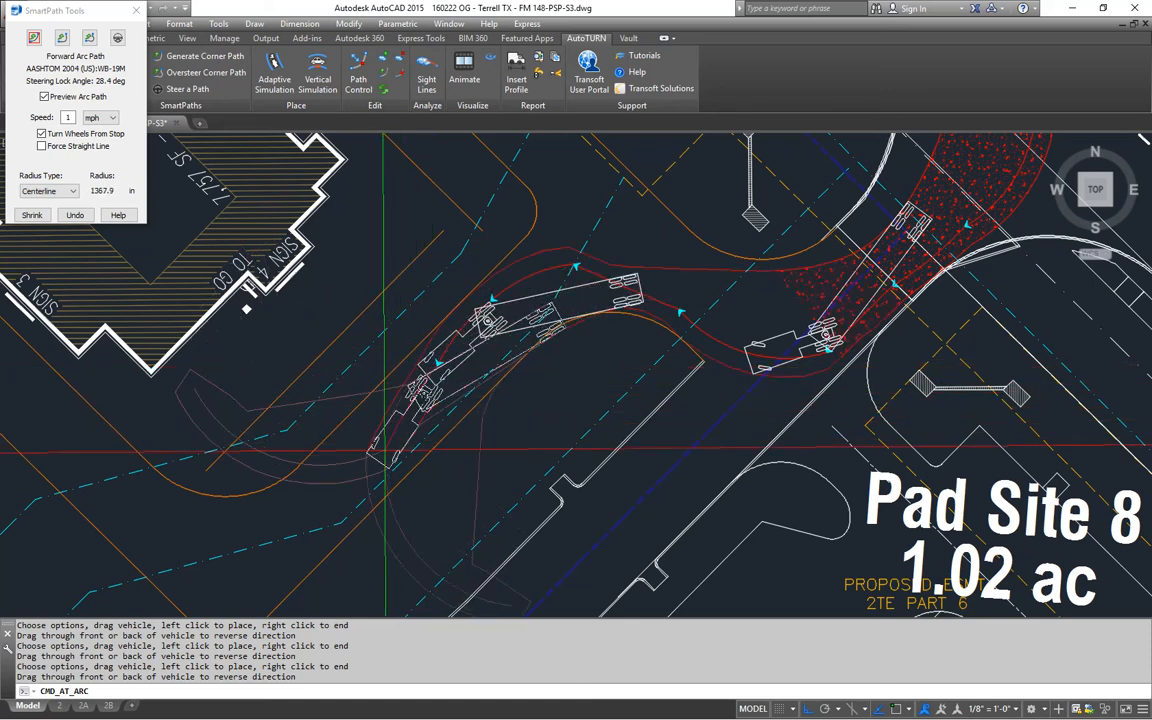
{"action": "middle_click_drag", "start_coordinate": [385, 455], "coordinate": [553, 355]}
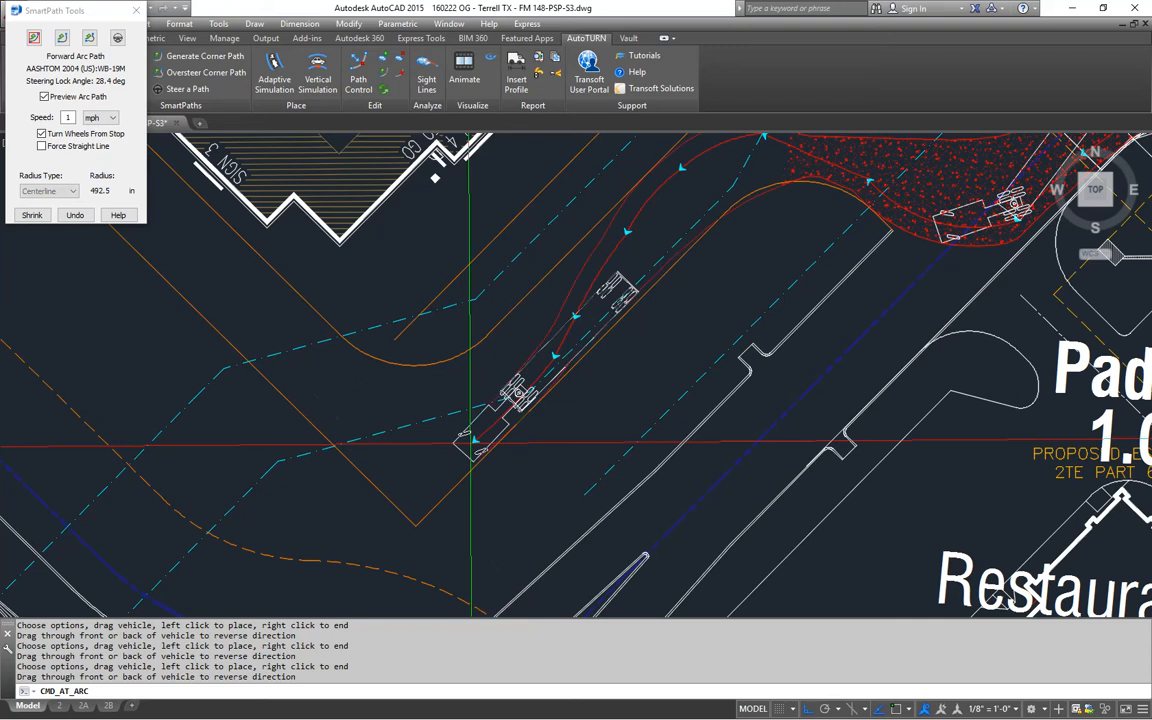
- Steer the truck path around the drive's south corner, northwest past the dumpster enclosure, and into the turn toward the west driveway
{"action": "middle_click_drag", "start_coordinate": [365, 400], "coordinate": [593, 460]}
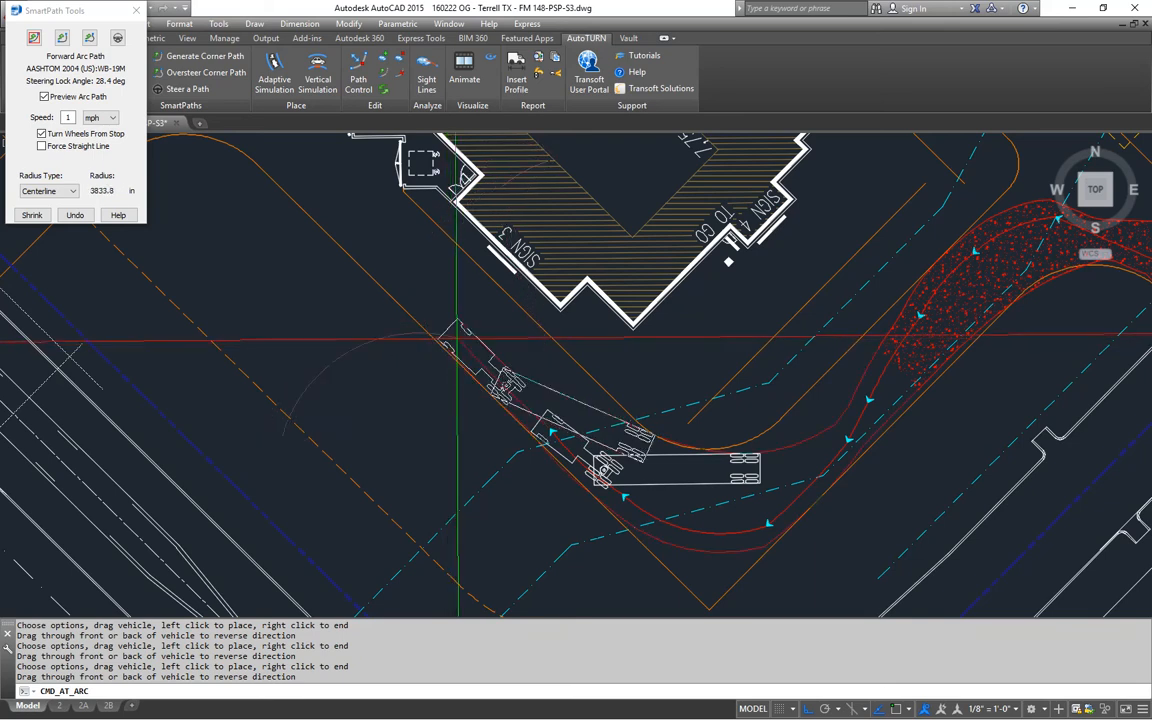
{"action": "middle_click_drag", "start_coordinate": [457, 335], "coordinate": [605, 462]}
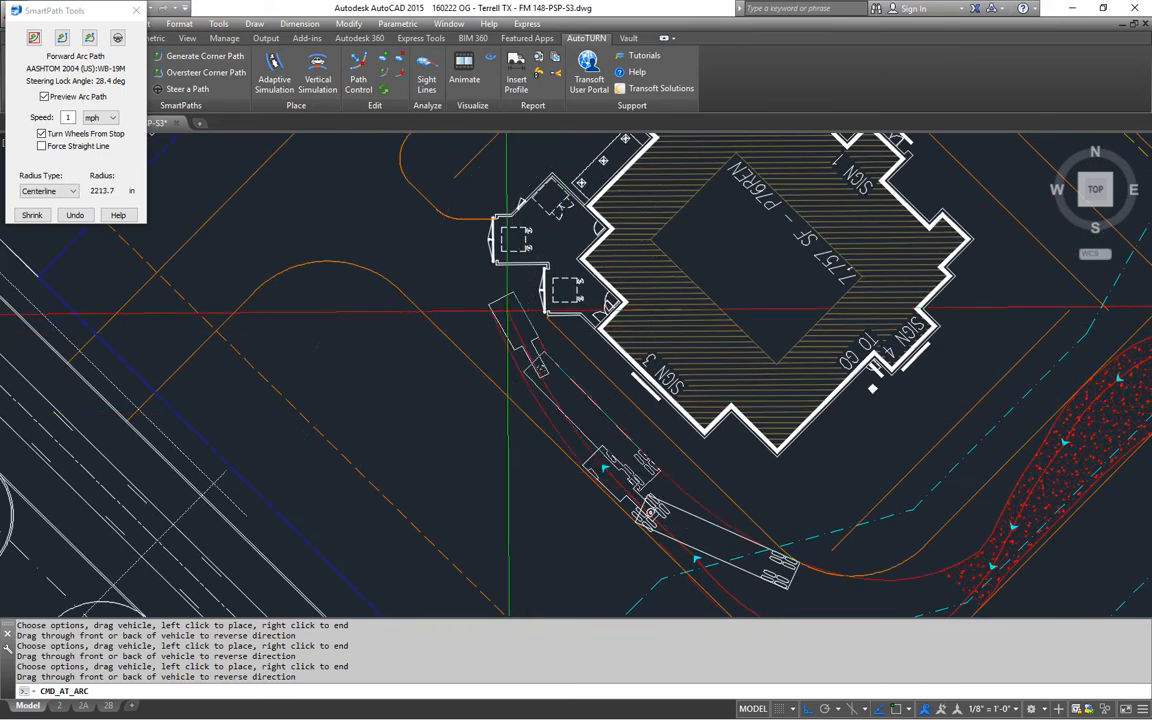
{"action": "middle_click_drag", "start_coordinate": [432, 237], "coordinate": [507, 322]}
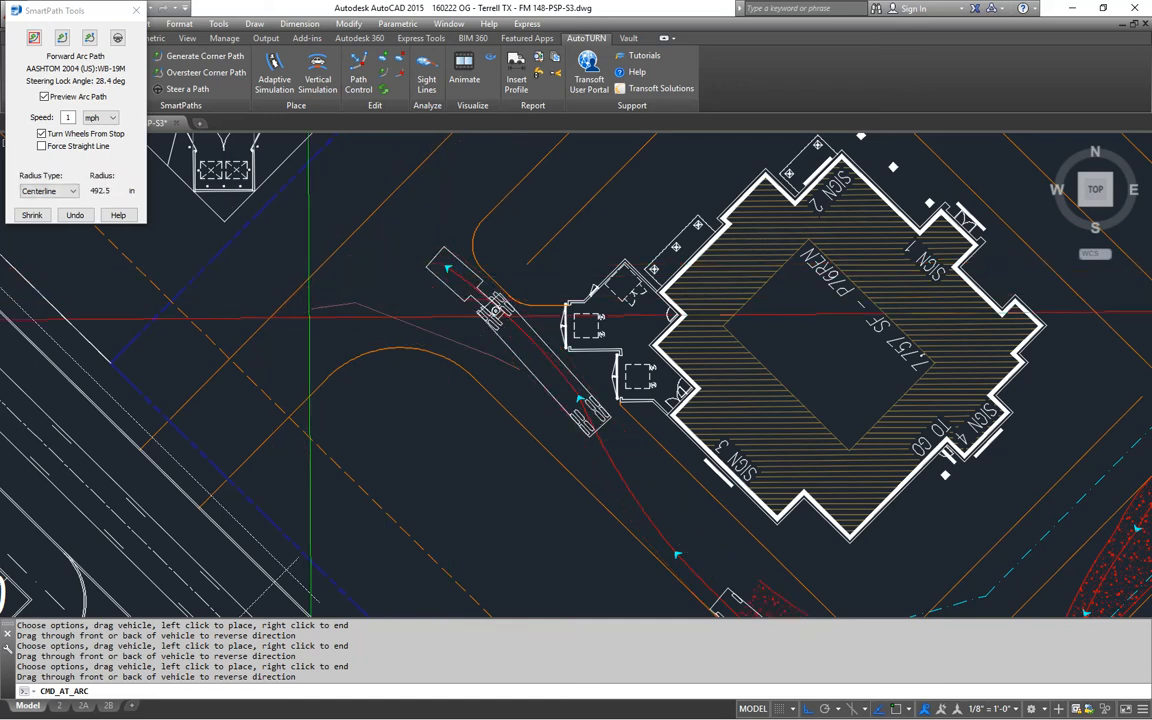
{"action": "middle_click_drag", "start_coordinate": [305, 320], "coordinate": [475, 250]}
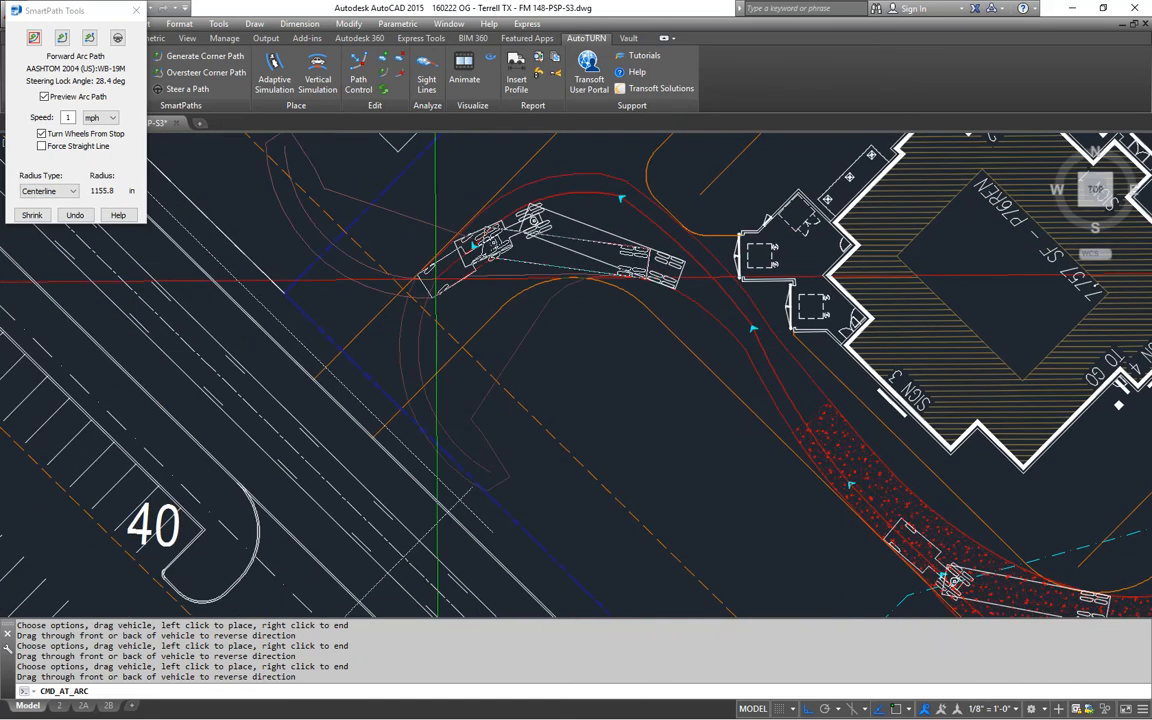
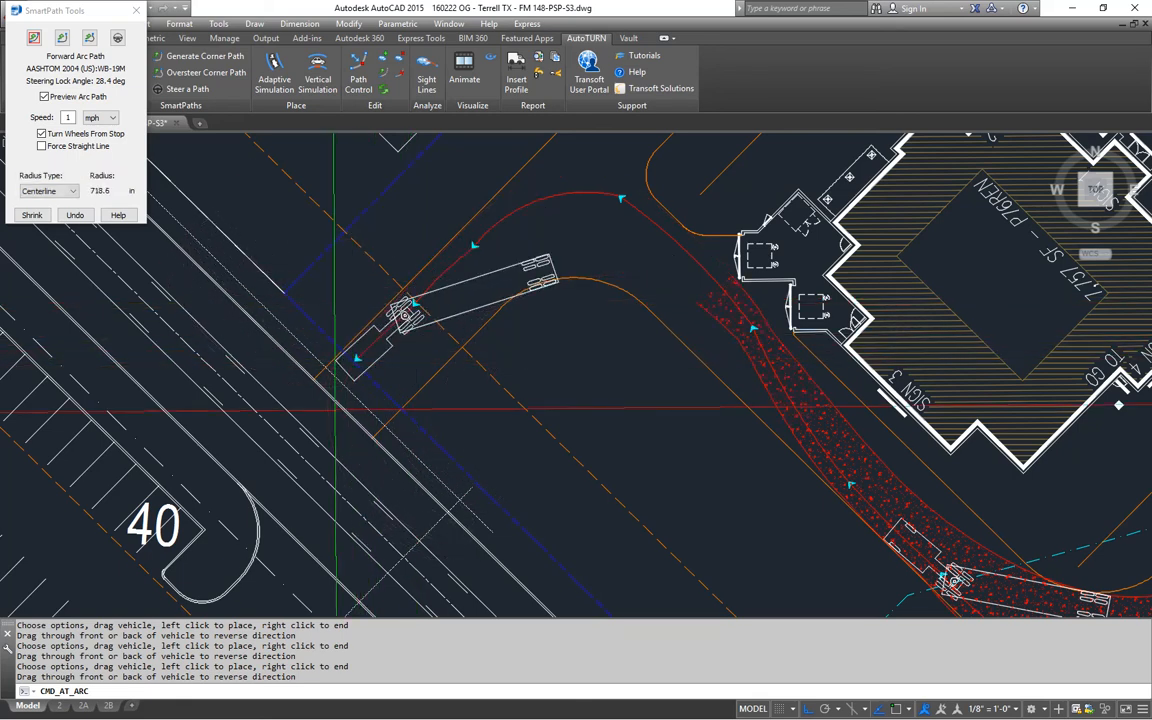
- Steer the truck path out of the west driveway onto the southwest road heading southeast, and finish the arc path
{"action": "middle_click_drag", "start_coordinate": [353, 362], "coordinate": [380, 323]}
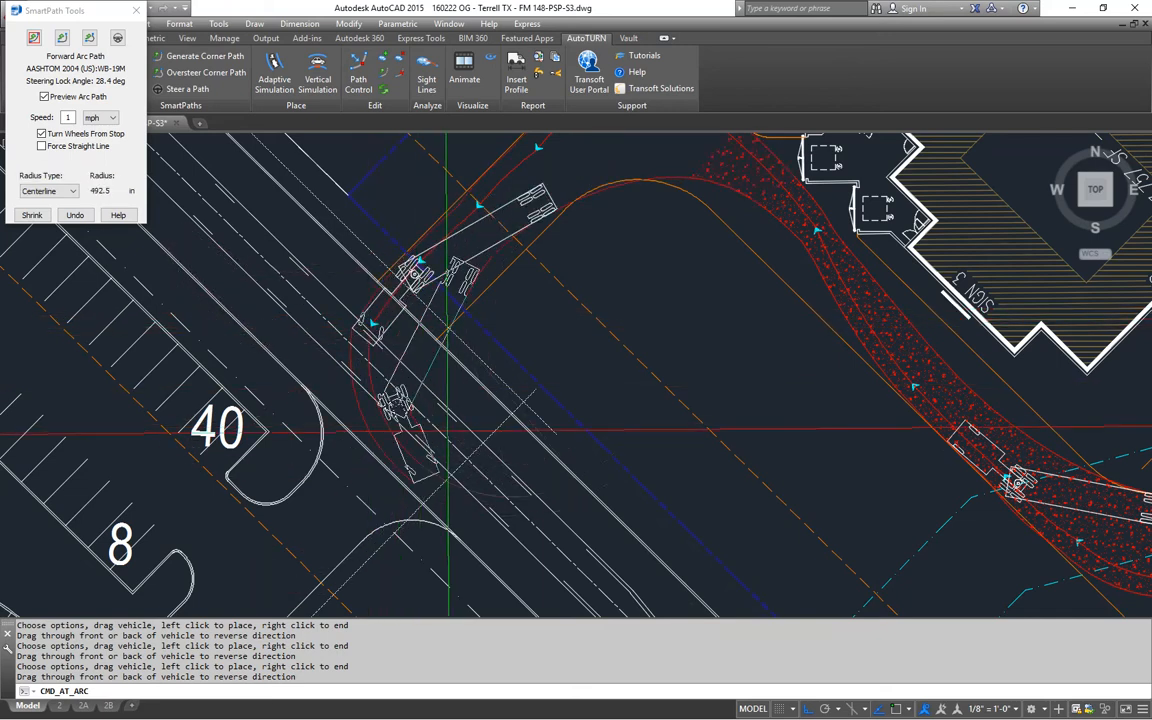
{"action": "left_click", "coordinate": [514, 555]}
{"action": "left_click", "coordinate": [586, 567]}
{"action": "mouse_move", "coordinate": [638, 595]}
{"action": "middle_mouse_down"}
{"action": "mouse_move", "coordinate": [476, 423]}
{"action": "mouse_move", "coordinate": [432, 358]}
{"action": "middle_mouse_up"}
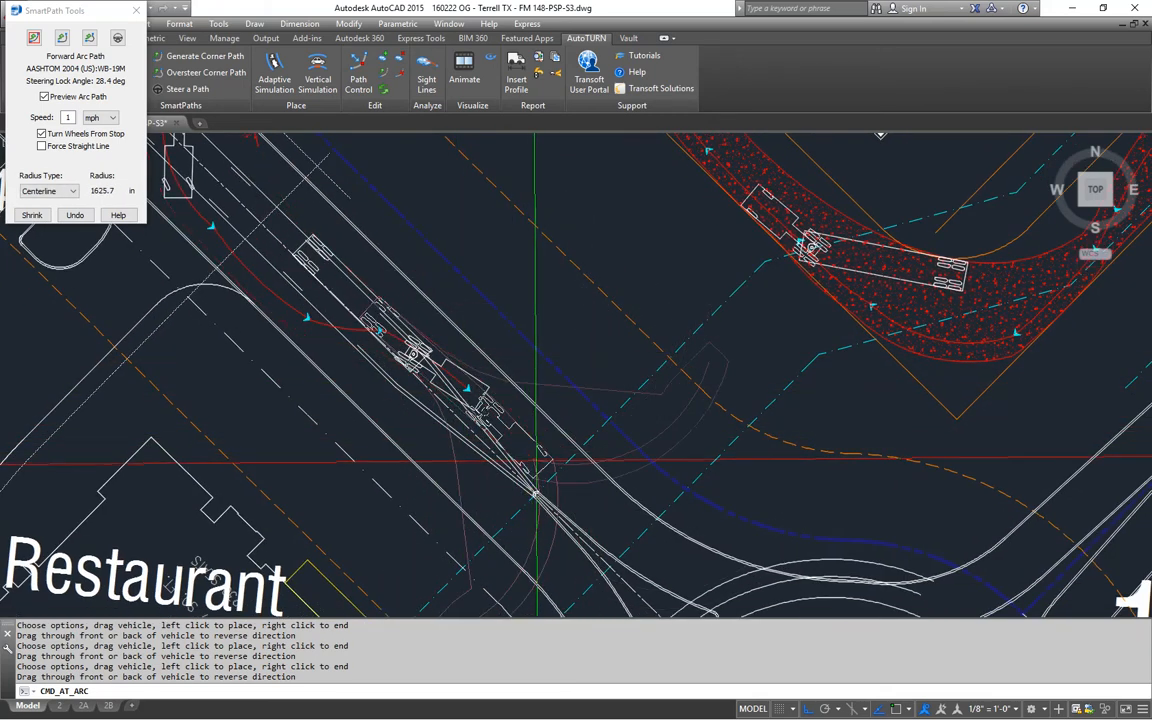
{"action": "left_click", "coordinate": [537, 462]}
{"action": "right_click", "coordinate": [537, 462]}
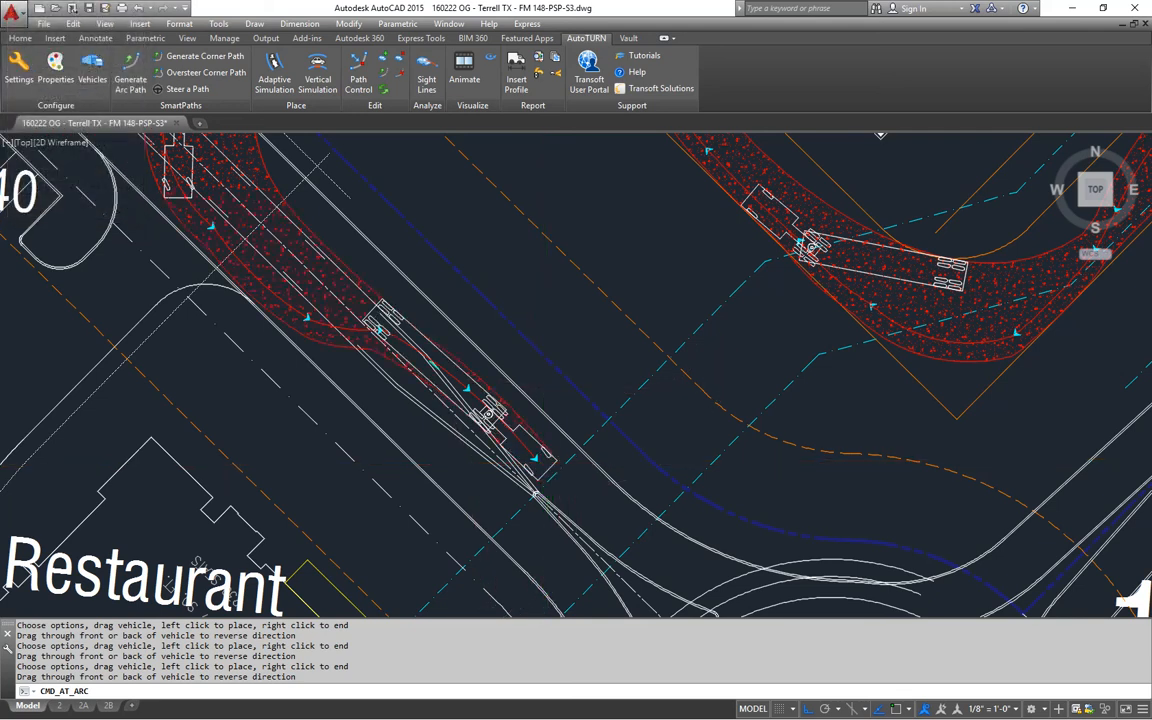
{"action": "key", "text": "Escape"}
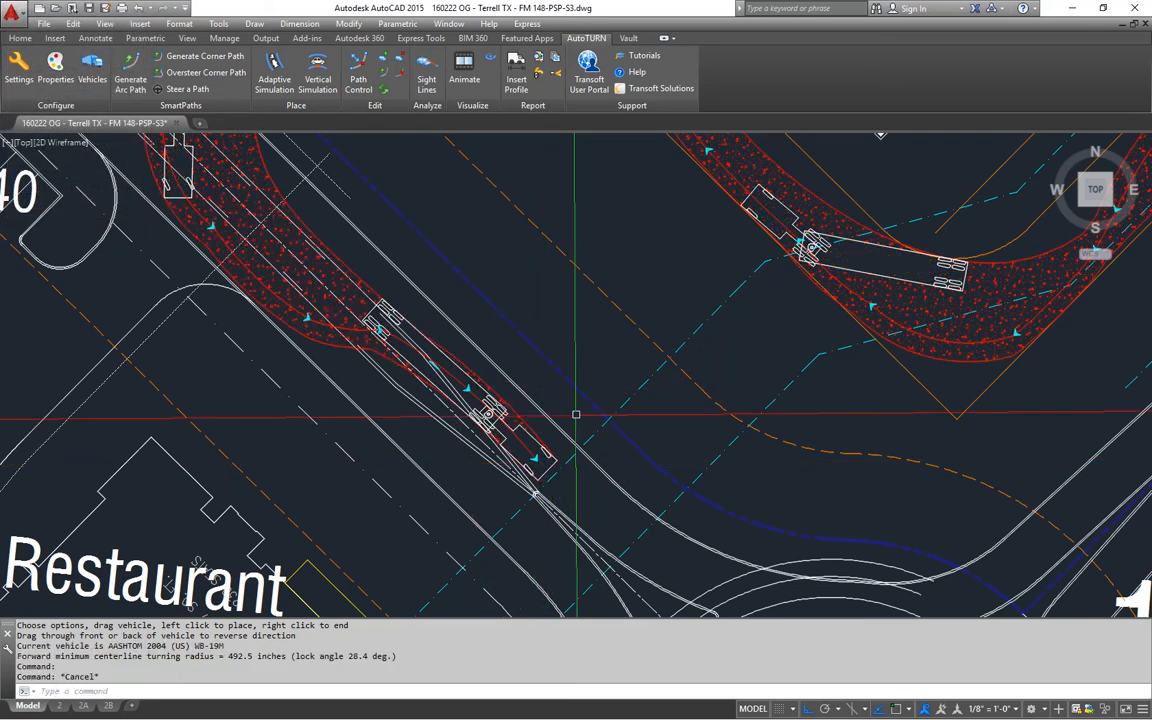
- Erase the curb fillet arc on the inside of the east drive turn where the truck path crosses it
{"action": "scroll", "coordinate": [531, 270], "scroll_direction": "down", "scroll_amount": 3}
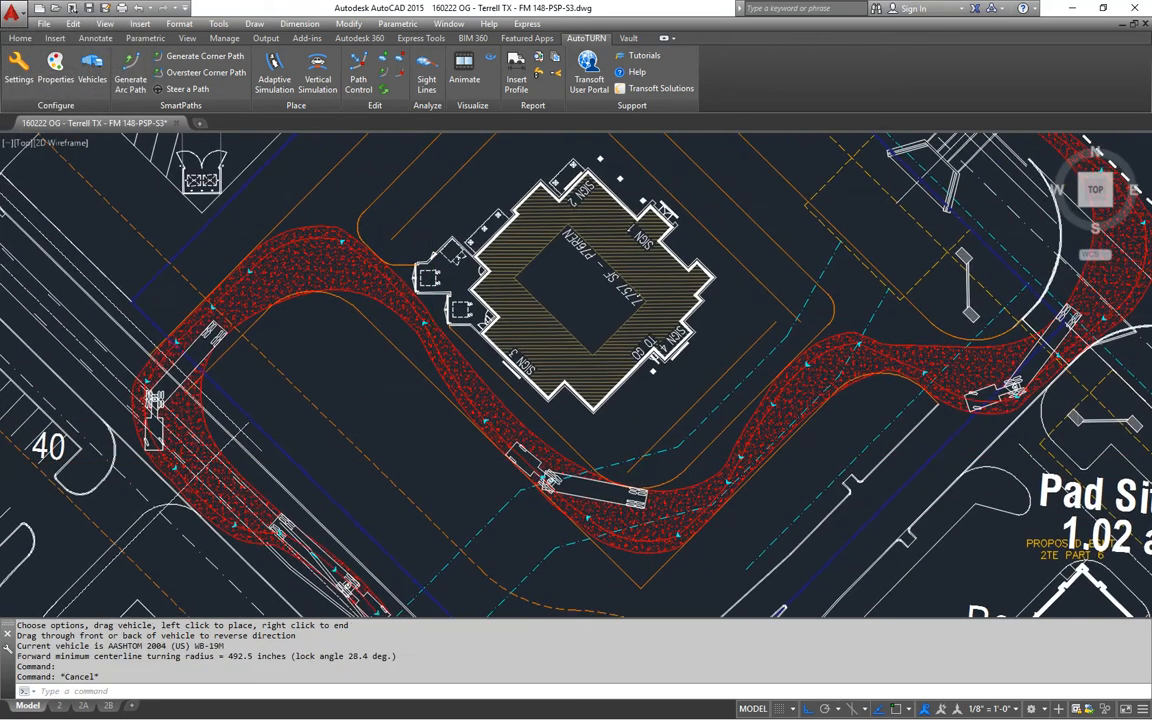
{"action": "middle_click_drag", "start_coordinate": [833, 449], "coordinate": [580, 423]}
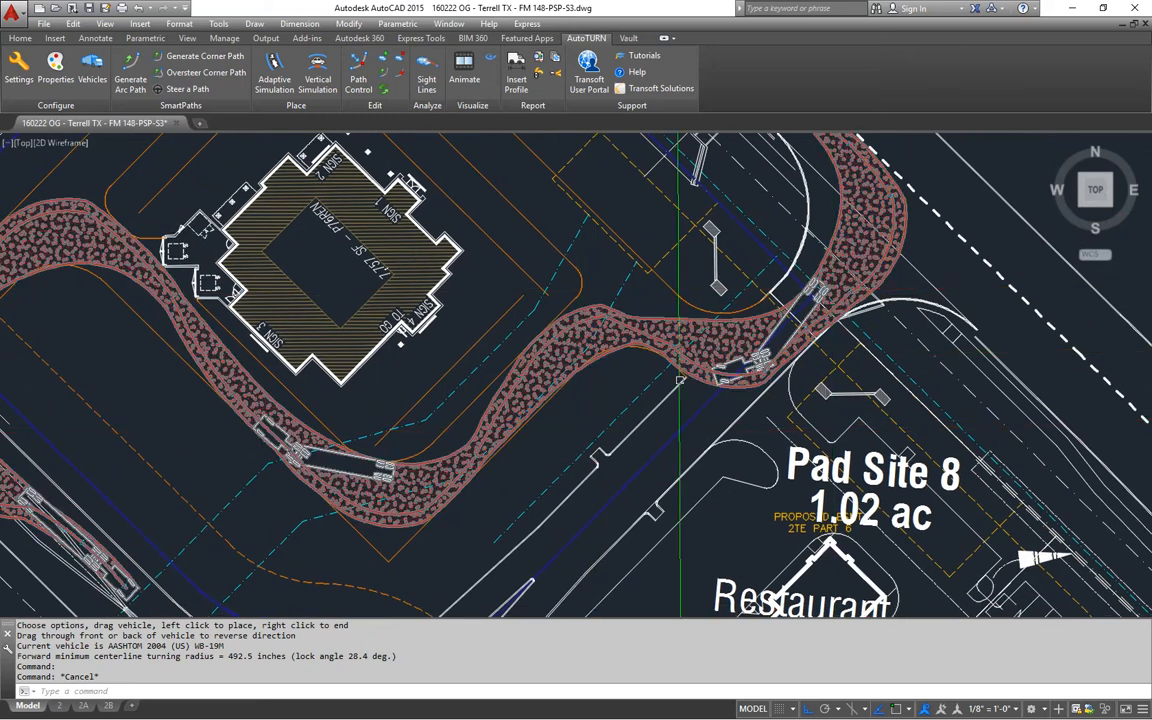
{"action": "scroll", "coordinate": [638, 362], "scroll_direction": "up", "scroll_amount": 3}
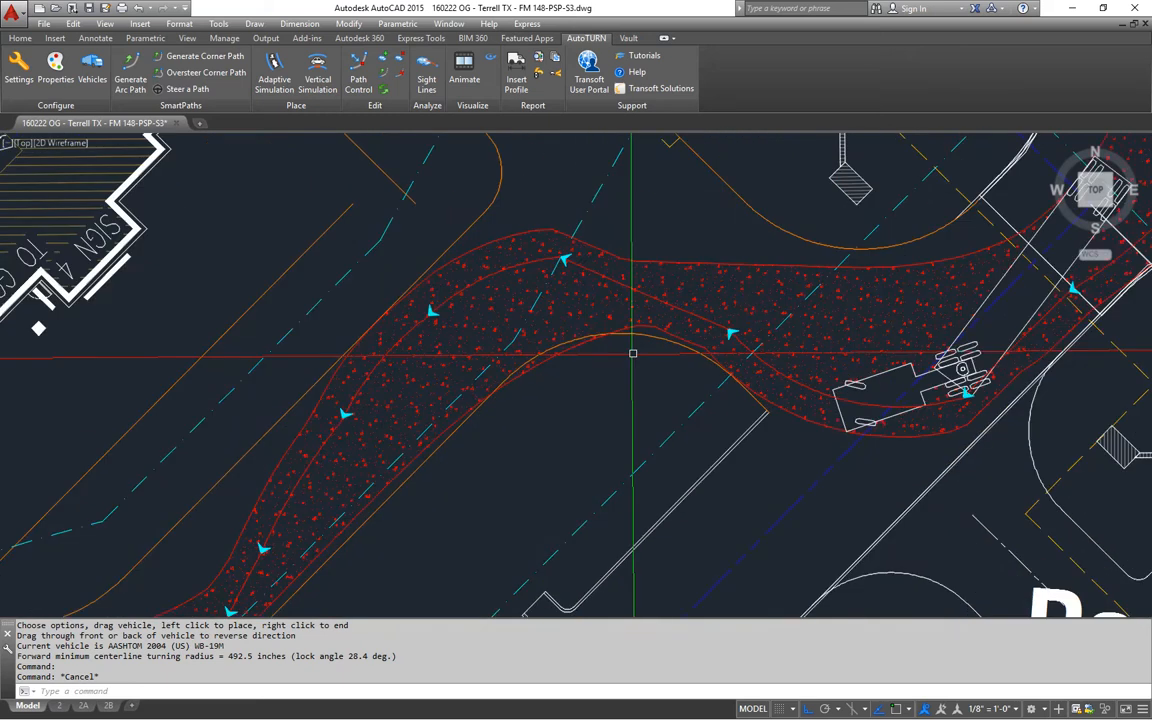
{"action": "scroll", "coordinate": [590, 365], "scroll_direction": "up", "scroll_amount": 3}
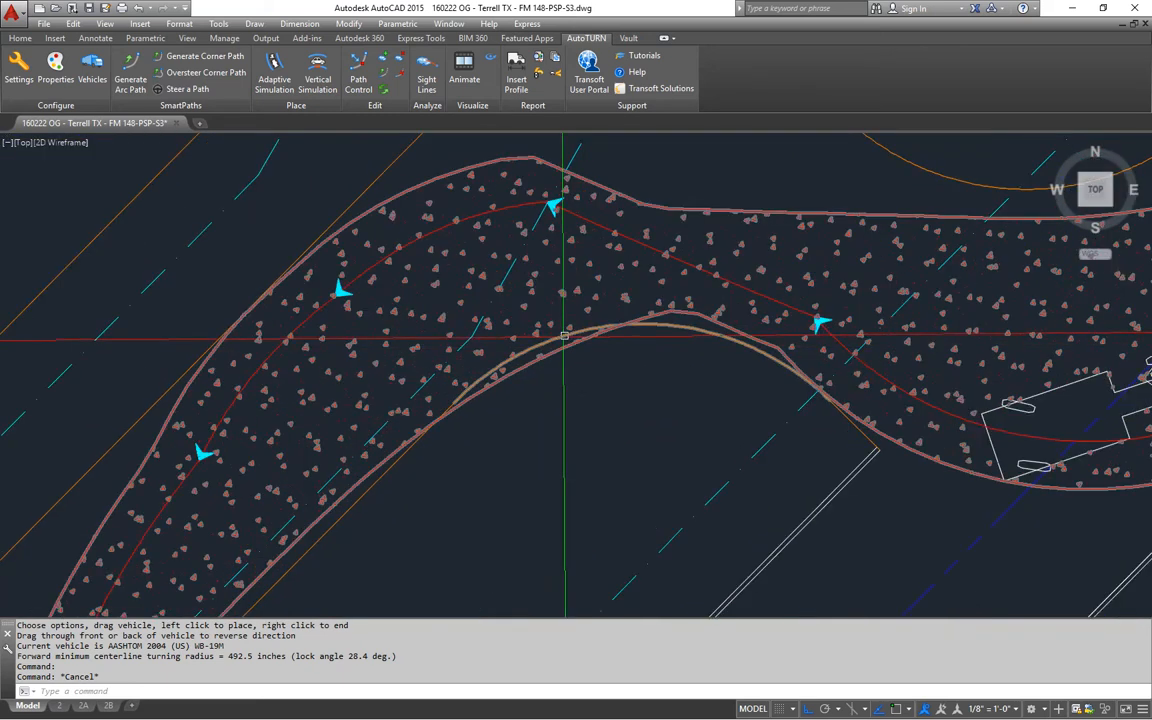
{"action": "left_click", "coordinate": [662, 326]}
{"action": "mouse_move", "coordinate": [760, 440]}
{"action": "middle_mouse_down"}
{"action": "mouse_move", "coordinate": [690, 440]}
{"action": "mouse_move", "coordinate": [602, 365]}
{"action": "mouse_move", "coordinate": [591, 383]}
{"action": "middle_mouse_up"}
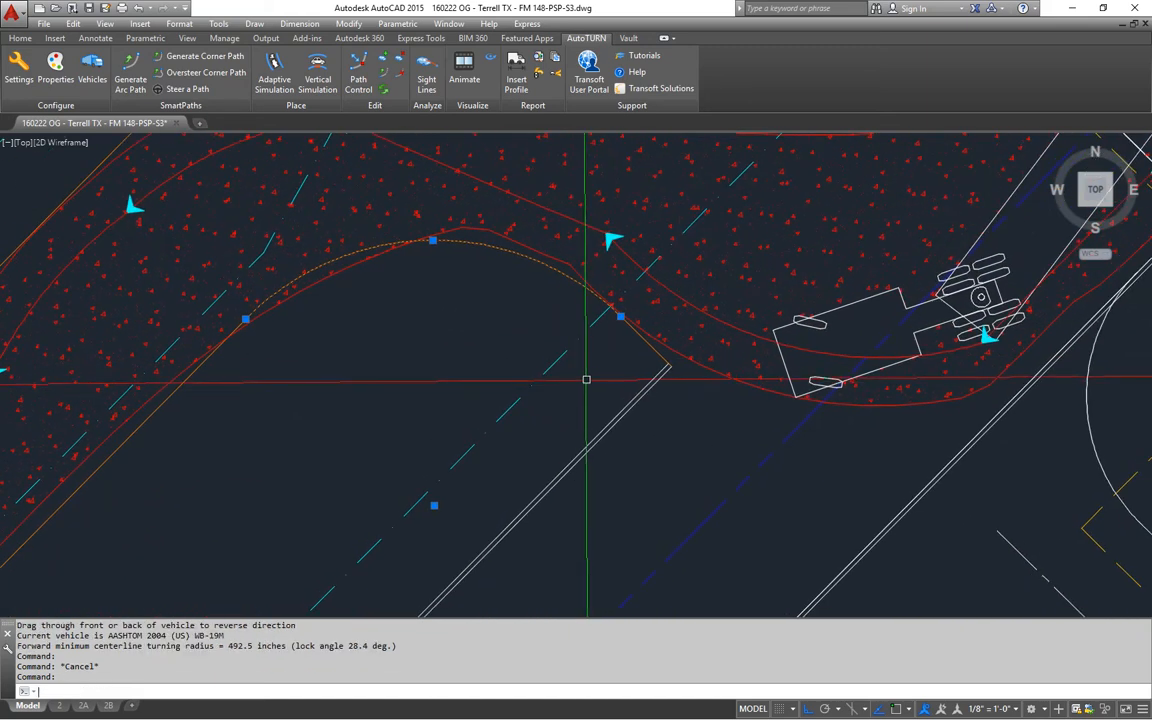
{"action": "key", "text": "Escape"}
{"action": "key", "text": "Escape"}
{"action": "key", "text": "Escape"}
- Extend the short curb line at the east drive turn southeast to the blue property line
{"action": "type", "text": "ex"}
{"action": "key", "text": "Return"}
{"action": "left_click", "coordinate": [699, 442]}
{"action": "key", "text": "Return"}
{"action": "left_click", "coordinate": [630, 414]}
{"action": "key", "text": "Escape"}
{"action": "middle_click_drag", "start_coordinate": [625, 444], "coordinate": [638, 464]}
{"action": "key", "text": "Escape"}
- Try to fillet the two curb lines at the east drive turn with a 40' radius
{"action": "type", "text": "f"}
{"action": "key", "text": "Return"}
{"action": "type", "text": "r"}
{"action": "key", "text": "Return"}
{"action": "type", "text": "40"}
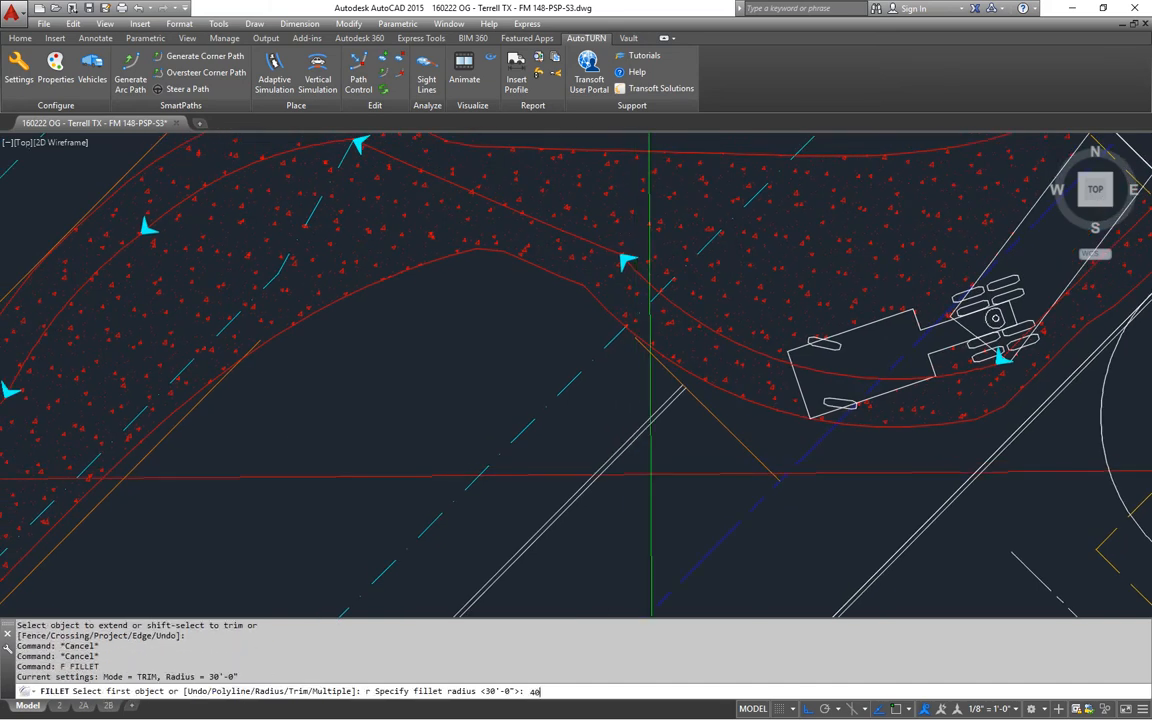
{"action": "type", "text": "'"}
{"action": "key", "text": "Return"}
{"action": "left_click", "coordinate": [202, 404]}
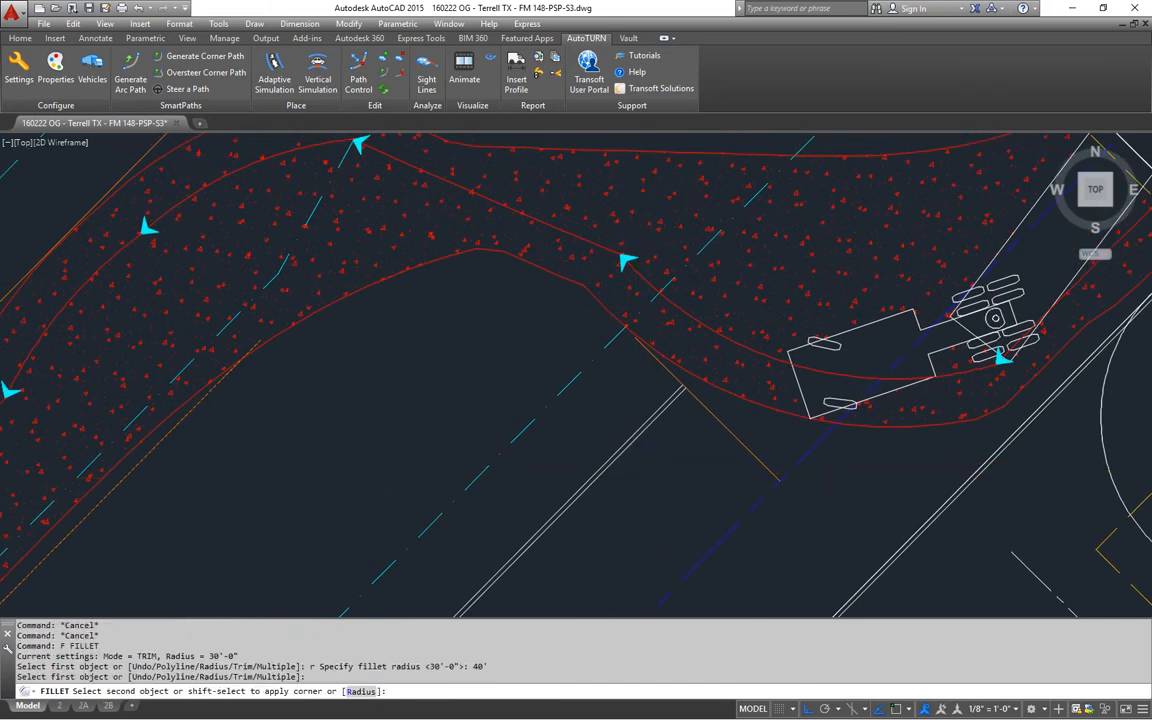
{"action": "left_click", "coordinate": [705, 408]}
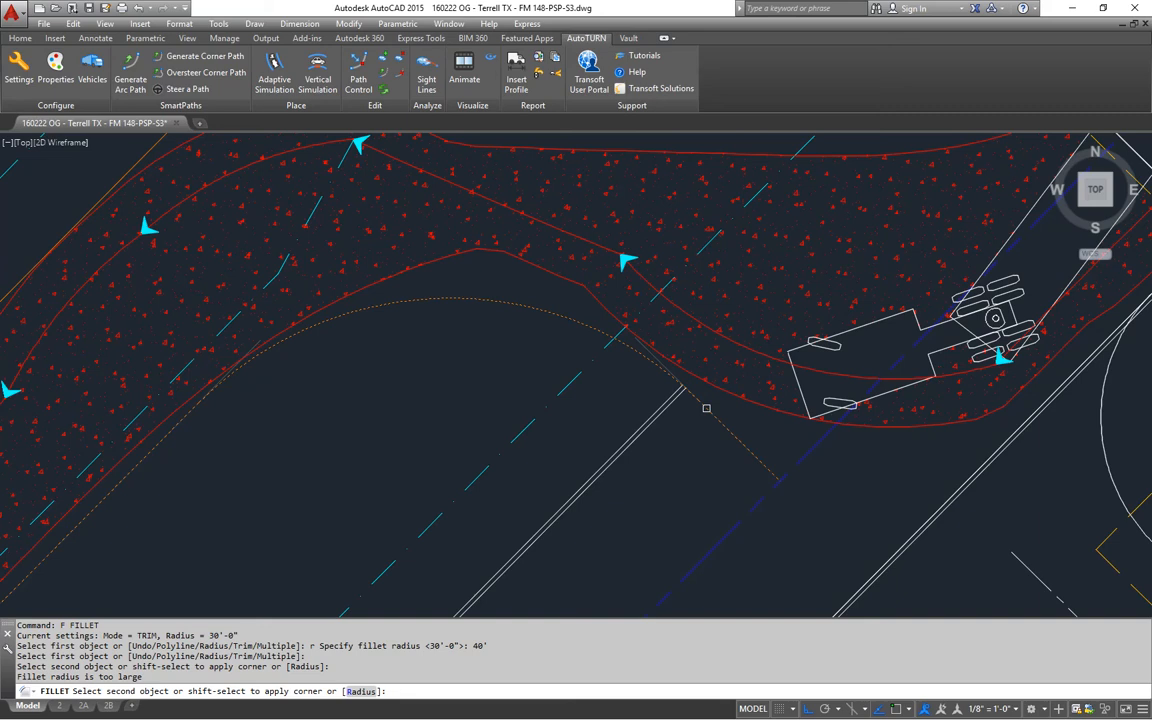
{"action": "key", "text": "Escape"}
{"action": "key", "text": "Escape"}
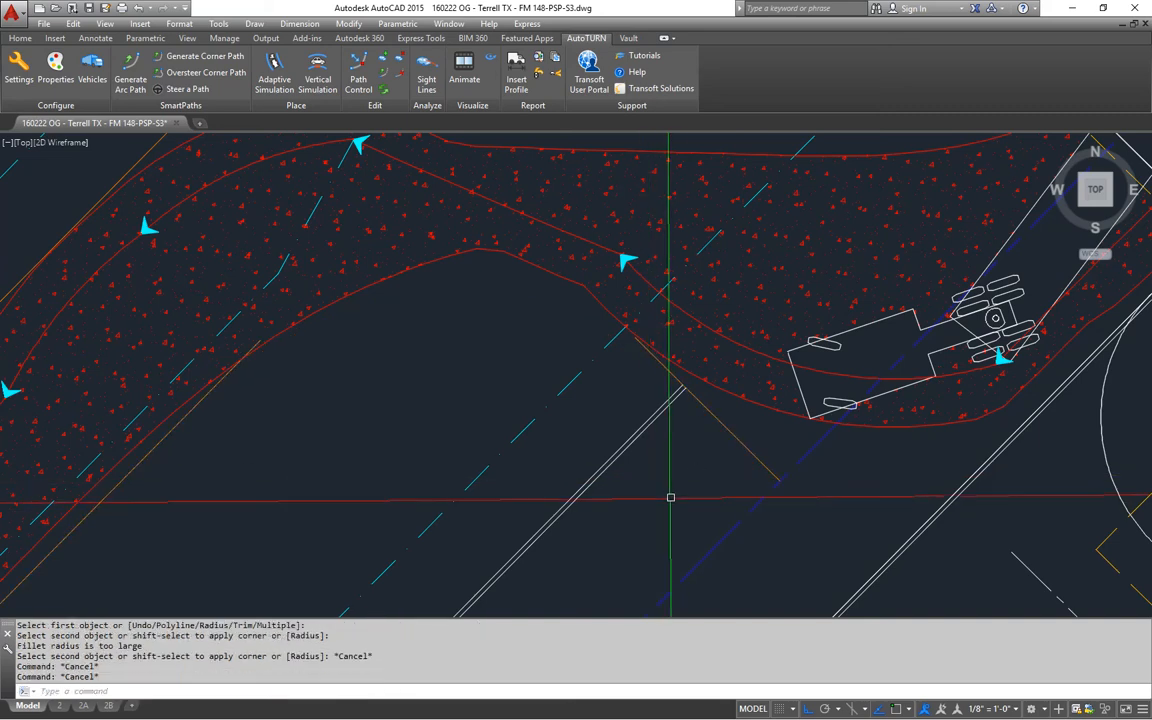
- Fillet the two curb lines at the east drive turn with a 35' radius
{"action": "type", "text": "f"}
{"action": "key", "text": "Return"}
{"action": "type", "text": "r"}
{"action": "key", "text": "Return"}
{"action": "type", "text": "35'"}
{"action": "key", "text": "Return"}
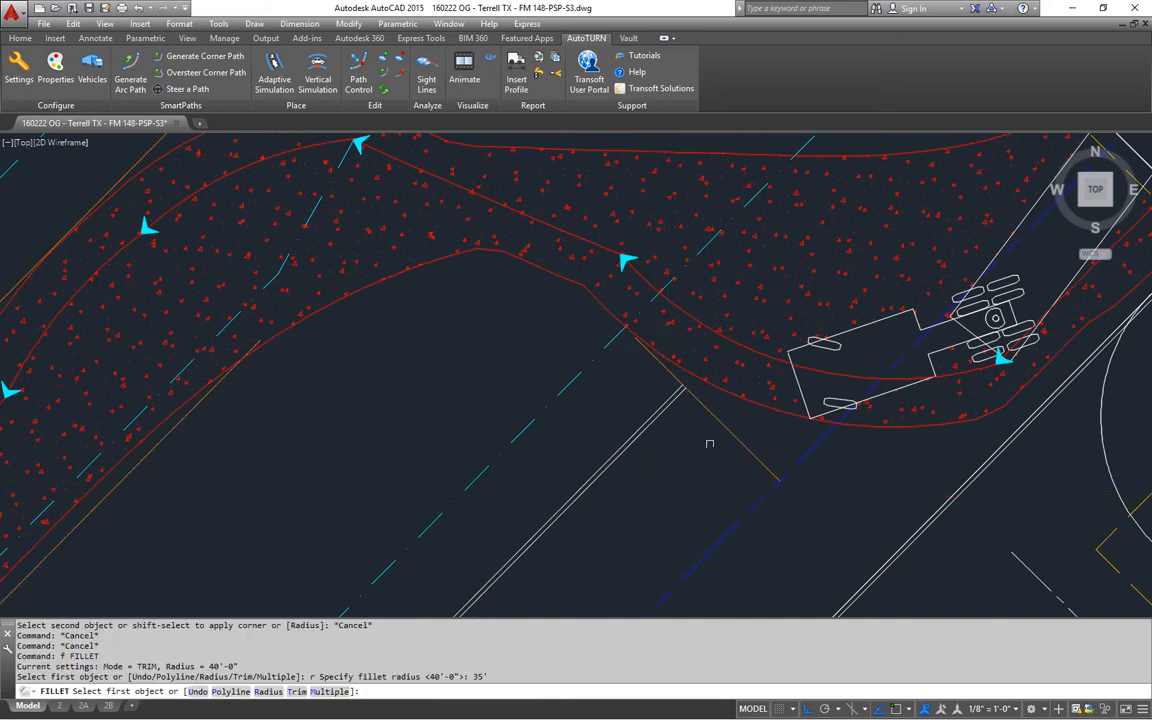
{"action": "left_click", "coordinate": [720, 422]}
{"action": "left_click", "coordinate": [203, 396]}
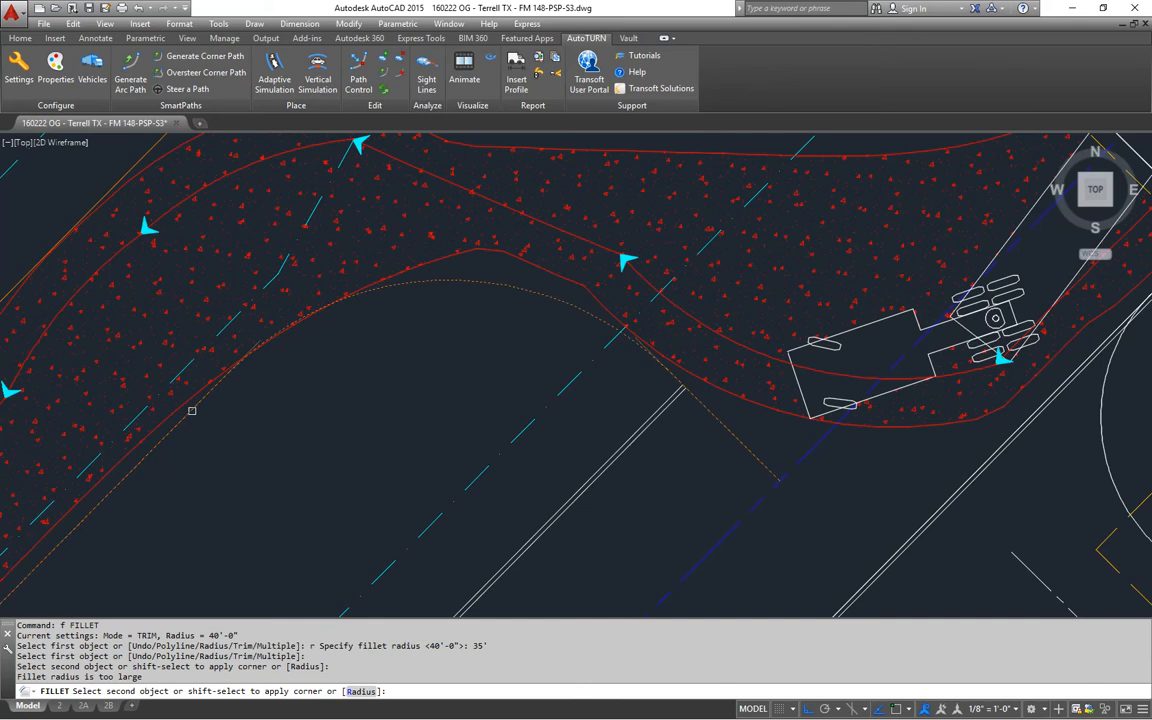
{"action": "key", "text": "Escape"}
{"action": "middle_click_drag", "start_coordinate": [366, 415], "coordinate": [448, 432]}
{"action": "middle_click_drag", "start_coordinate": [659, 420], "coordinate": [574, 399]}
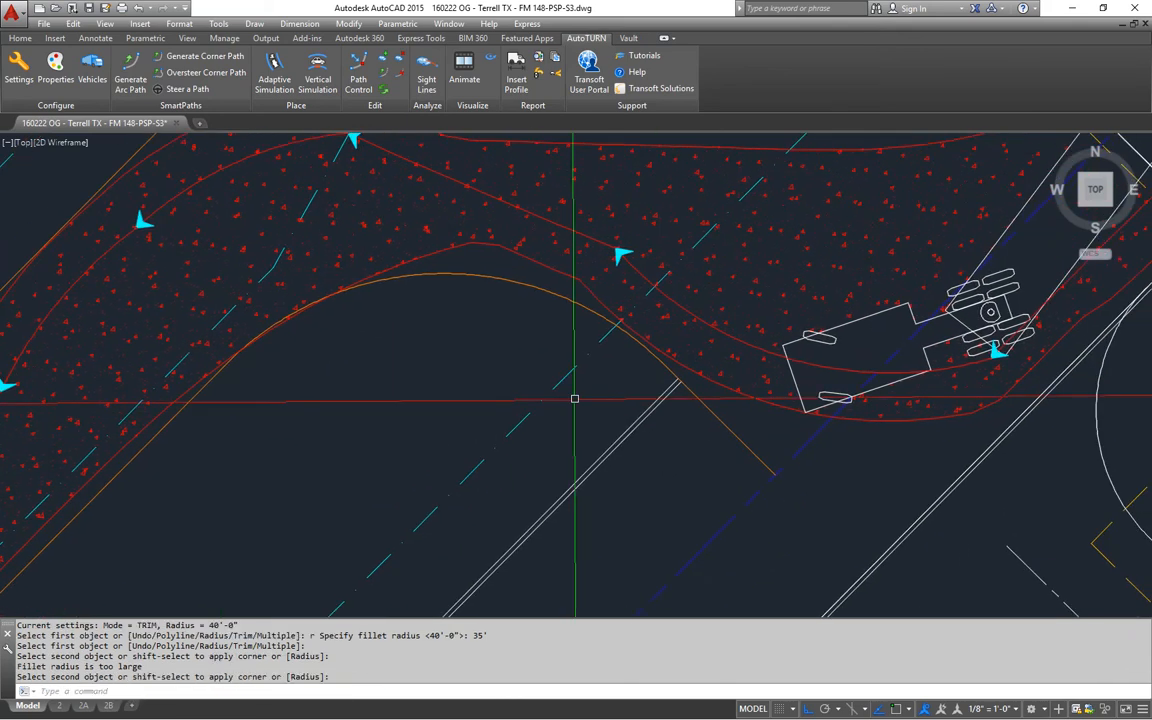
- Fillet the new corner arc to the inner line of the existing double-line curb with a 10' radius
{"action": "key", "text": "Escape"}
{"action": "key", "text": "Escape"}
{"action": "type", "text": "f"}
{"action": "key", "text": "Return"}
{"action": "type", "text": "r"}
{"action": "key", "text": "Return"}
{"action": "type", "text": "10'"}
{"action": "key", "text": "Return"}
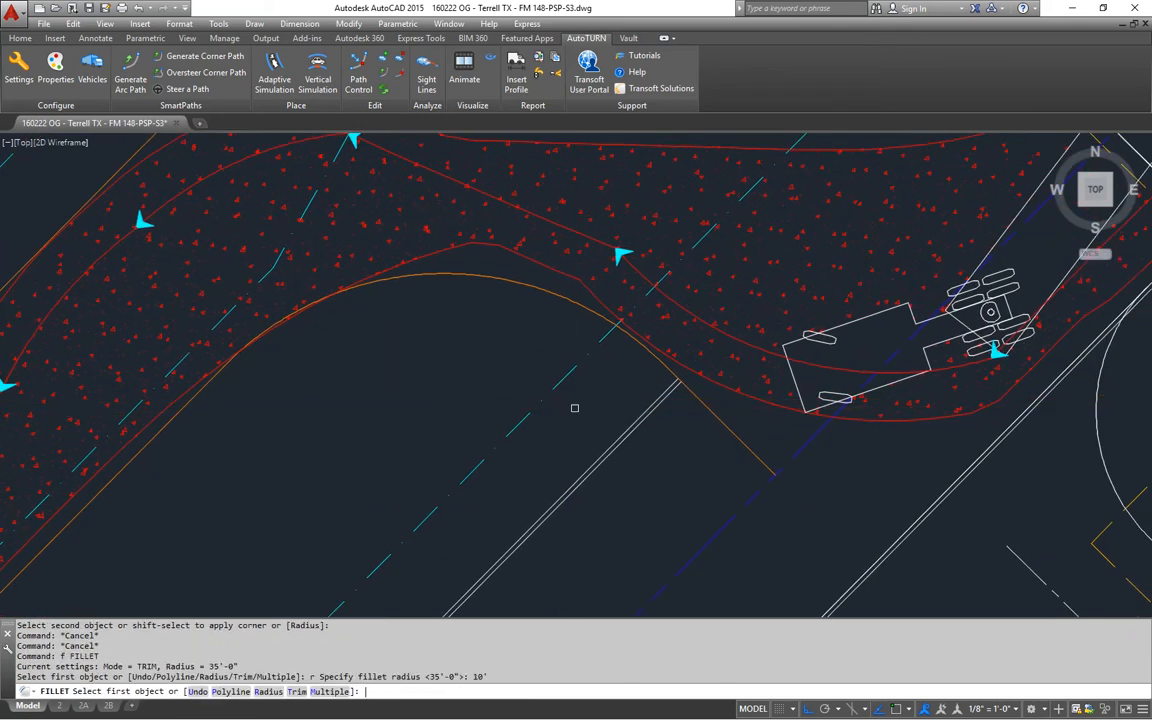
{"action": "left_click", "coordinate": [622, 322]}
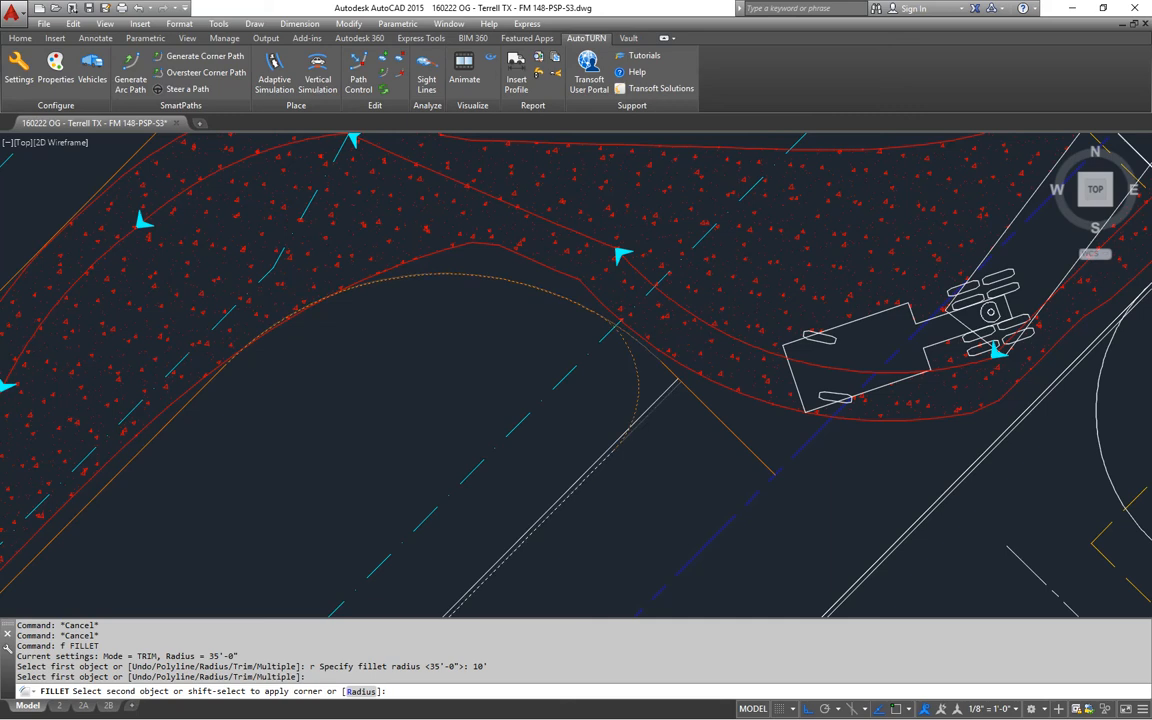
{"action": "left_click", "coordinate": [645, 423]}
- Delete the leftover diagonal curb line and trim the existing curb's outer line where it passes the new fillet
{"action": "left_click", "coordinate": [736, 436]}
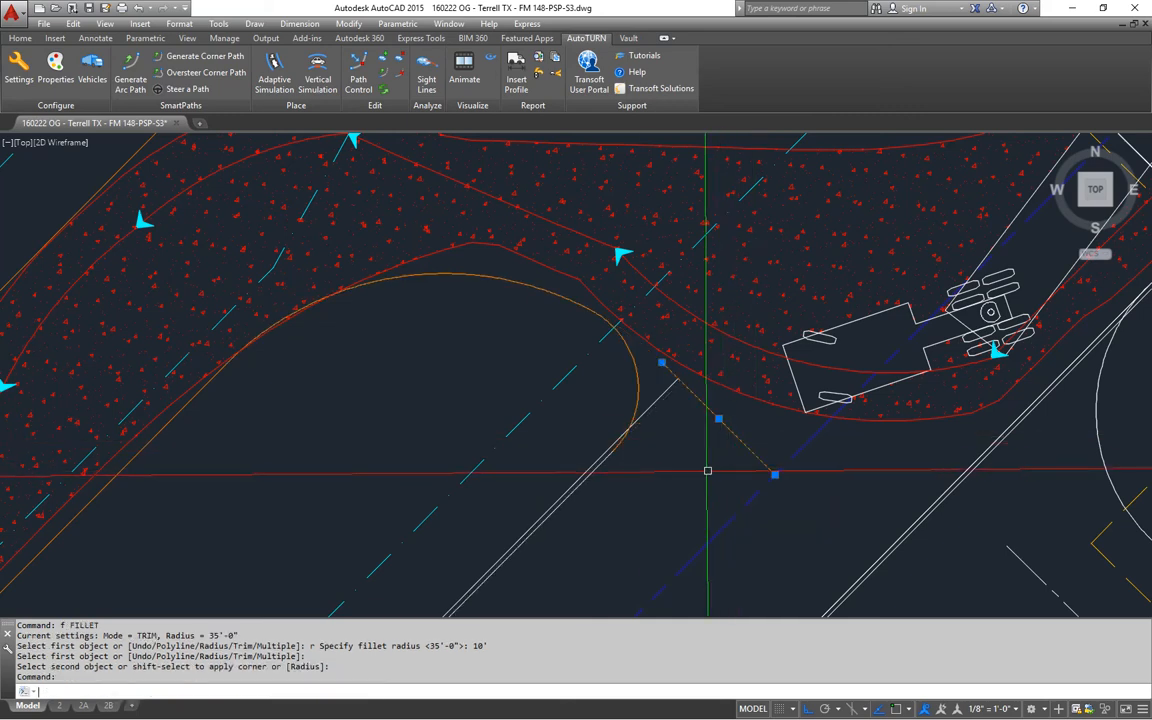
{"action": "key", "text": "Delete"}
{"action": "type", "text": "tr"}
{"action": "key", "text": "Return"}
{"action": "key", "text": "Return"}
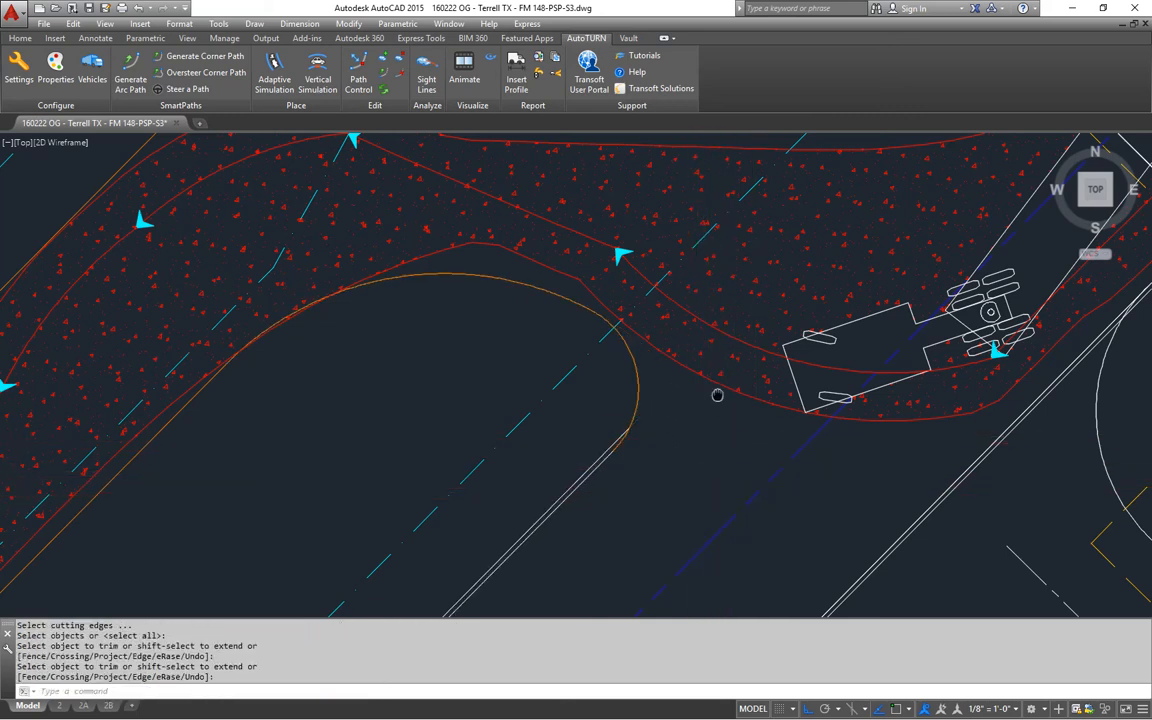
- Erase the fillet arc at the inner curb's south corner near the building, where the truck path touches it
{"action": "middle_click_drag", "start_coordinate": [717, 395], "coordinate": [599, 503]}
{"action": "scroll", "coordinate": [603, 425], "scroll_direction": "down", "scroll_amount": 2}
{"action": "middle_click_drag", "start_coordinate": [660, 404], "coordinate": [688, 424]}
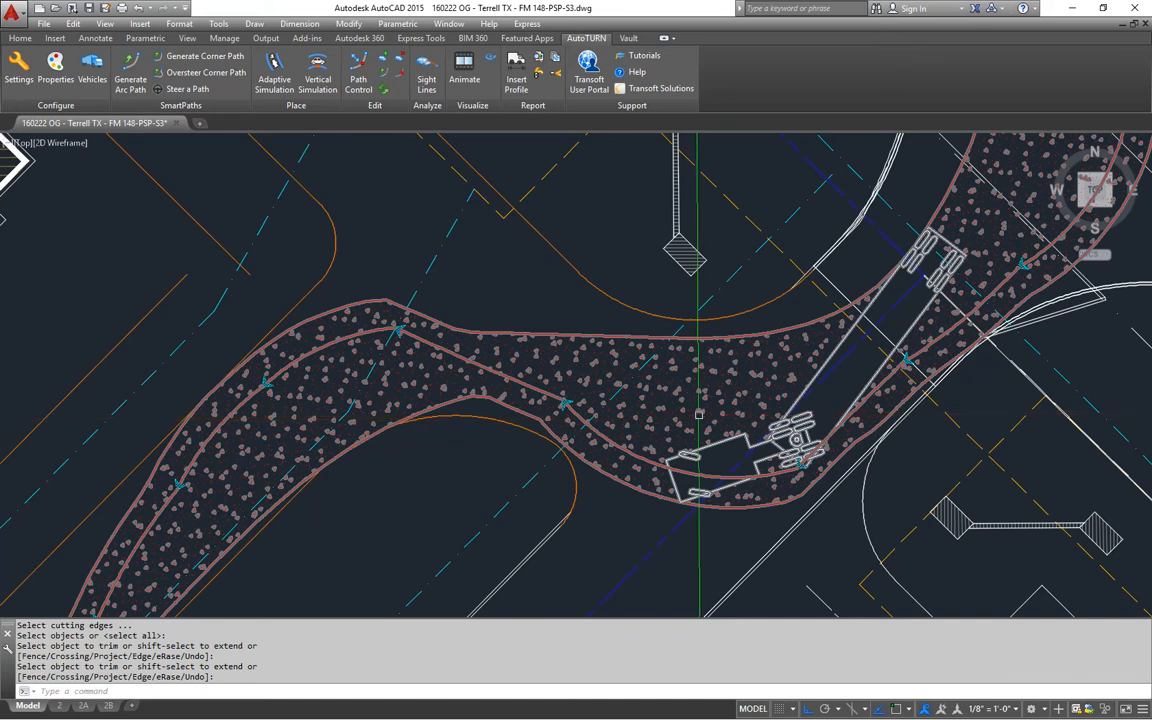
{"action": "middle_click_drag", "start_coordinate": [522, 396], "coordinate": [573, 375]}
{"action": "scroll", "coordinate": [561, 382], "scroll_direction": "down", "scroll_amount": 4}
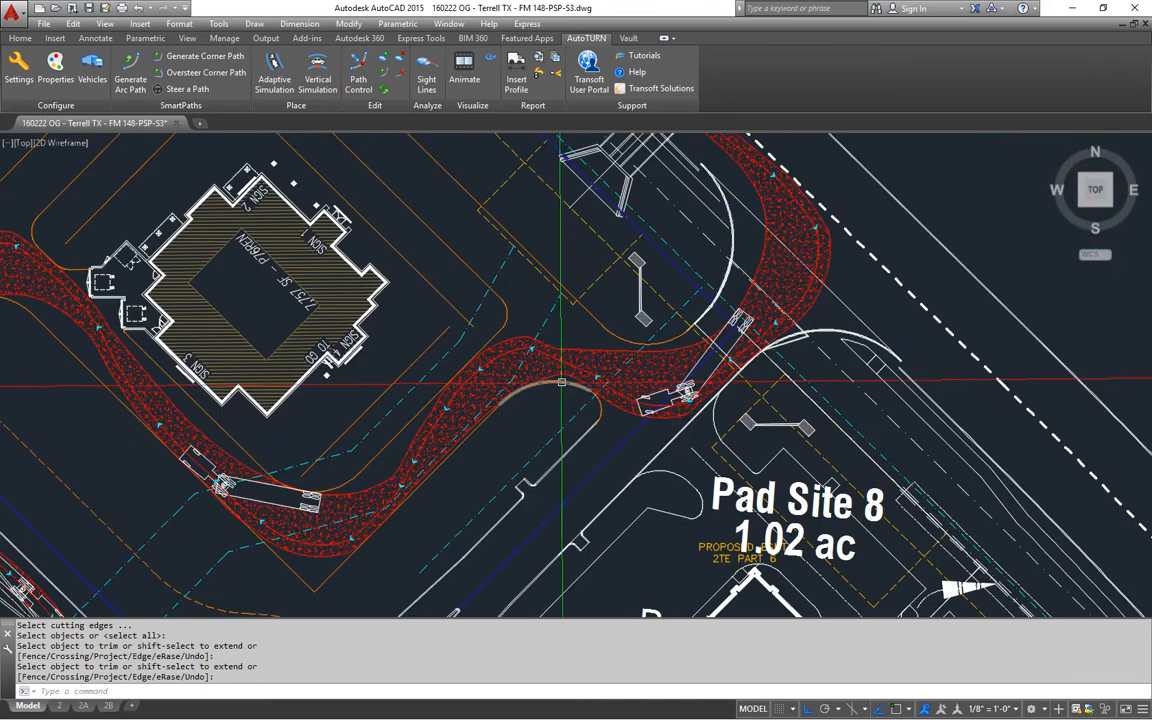
{"action": "middle_click_drag", "start_coordinate": [496, 462], "coordinate": [608, 407]}
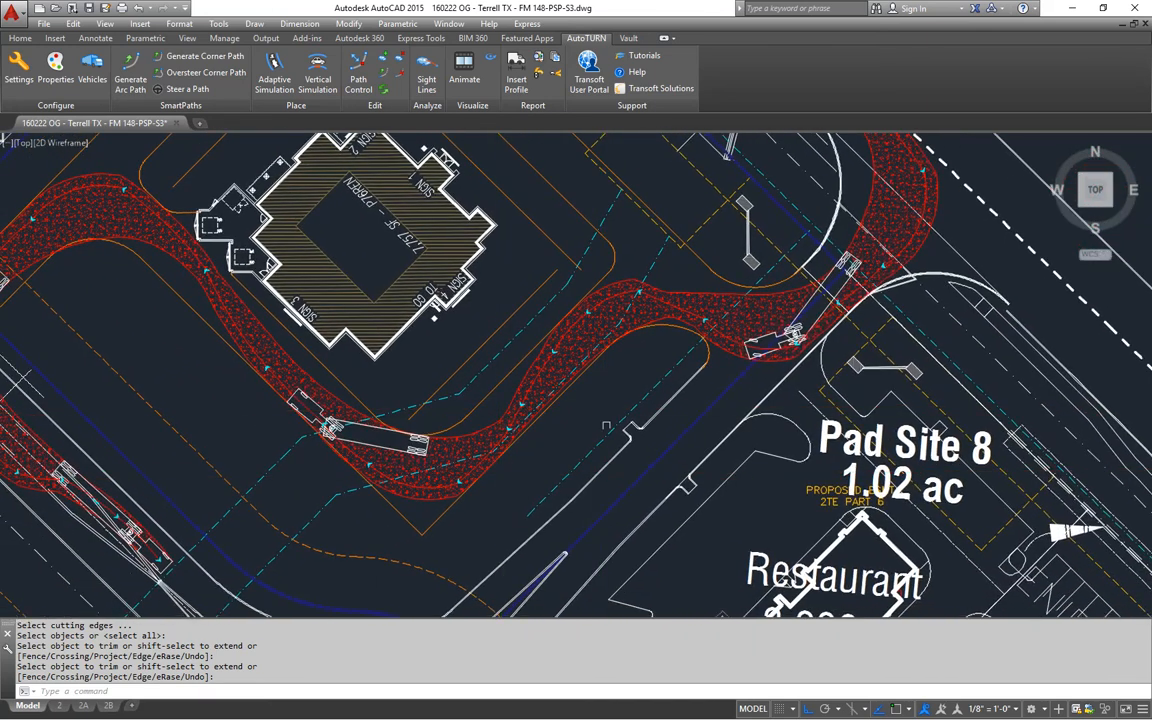
{"action": "scroll", "coordinate": [585, 418], "scroll_direction": "up", "scroll_amount": 5}
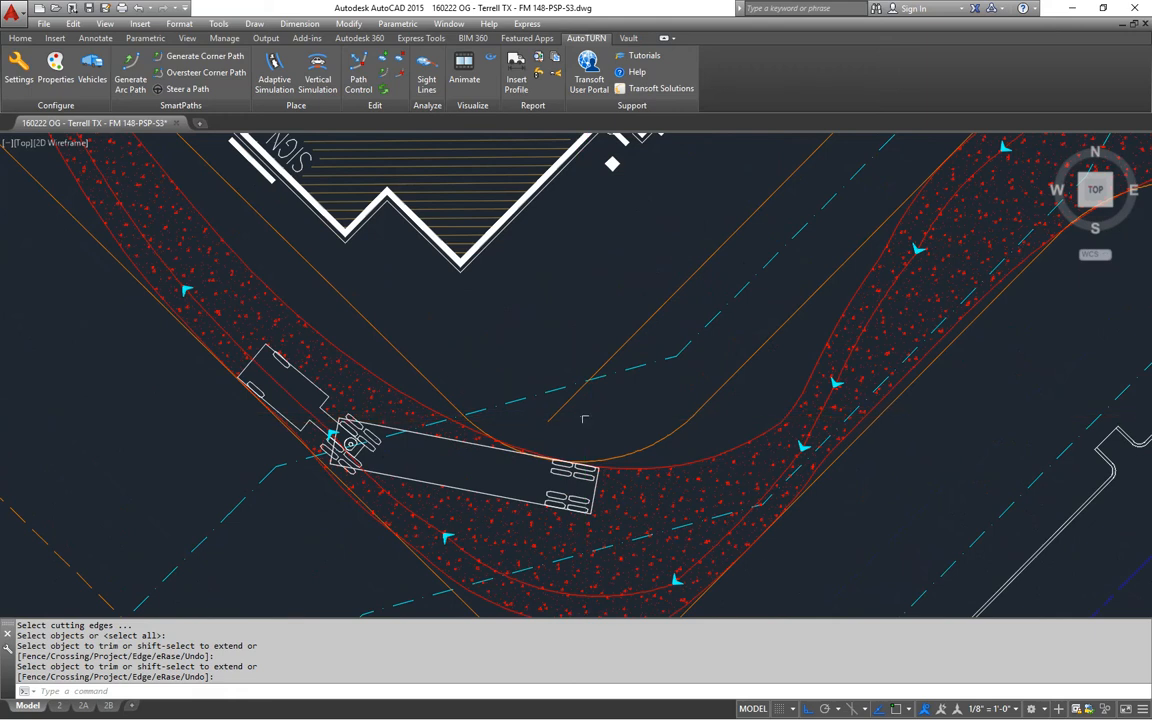
{"action": "key", "text": "Return"}
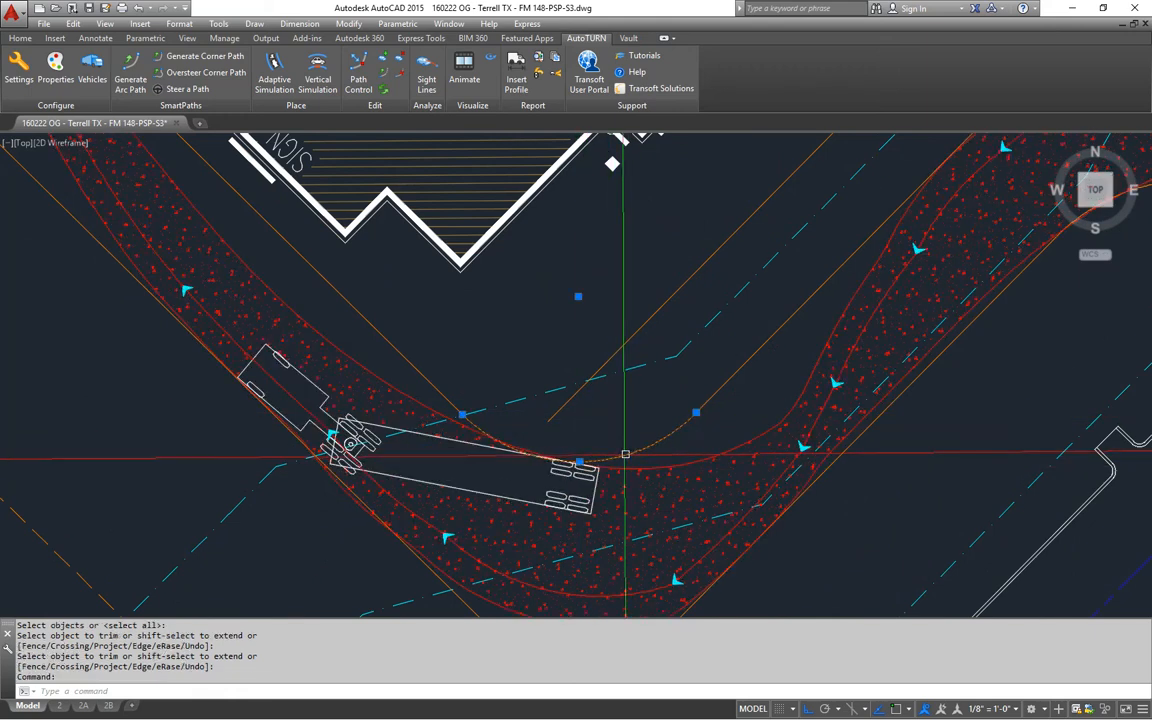
{"action": "left_click", "coordinate": [612, 458]}
{"action": "scroll", "coordinate": [611, 440], "scroll_direction": "up", "scroll_amount": 2}
{"action": "middle_click_drag", "start_coordinate": [621, 425], "coordinate": [663, 457]}
{"action": "key", "text": "e"}
{"action": "key", "text": "Return"}
{"action": "key", "text": "Escape"}
{"action": "key", "text": "Escape"}
- Fillet the two curb lines at the inner curb's south corner with a 35' radius
{"action": "type", "text": "f"}
{"action": "key", "text": "Return"}
{"action": "type", "text": "r"}
{"action": "key", "text": "Return"}
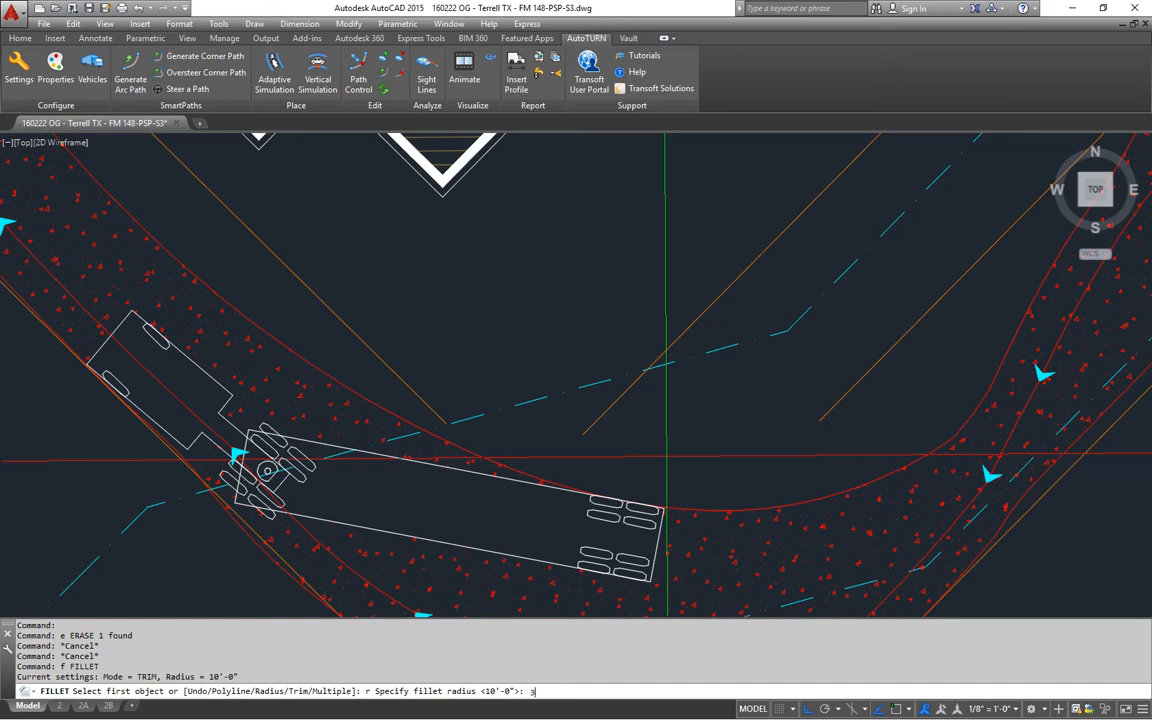
{"action": "key", "text": "Return"}
{"action": "left_click", "coordinate": [419, 397]}
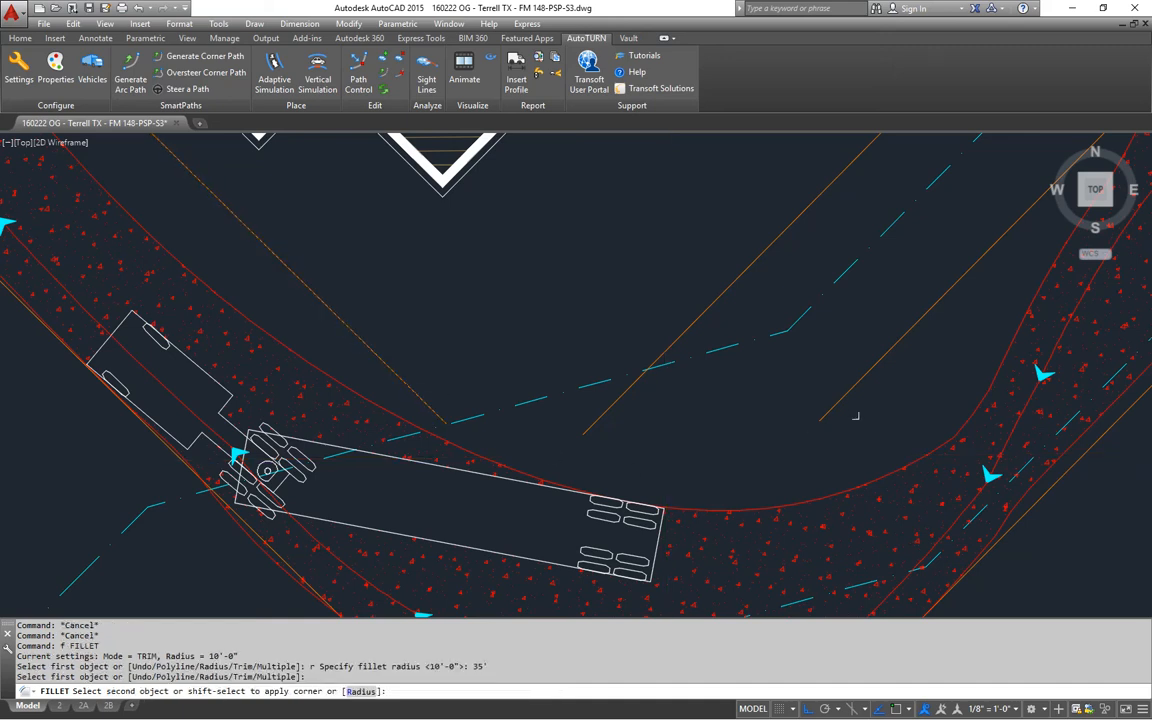
{"action": "left_click", "coordinate": [837, 402]}
- Erase the curb fillet arc on the inside of the west driveway turn, beneath the truck path
{"action": "middle_click_drag", "start_coordinate": [683, 459], "coordinate": [872, 402]}
{"action": "scroll", "coordinate": [872, 402], "scroll_direction": "down", "scroll_amount": 5}
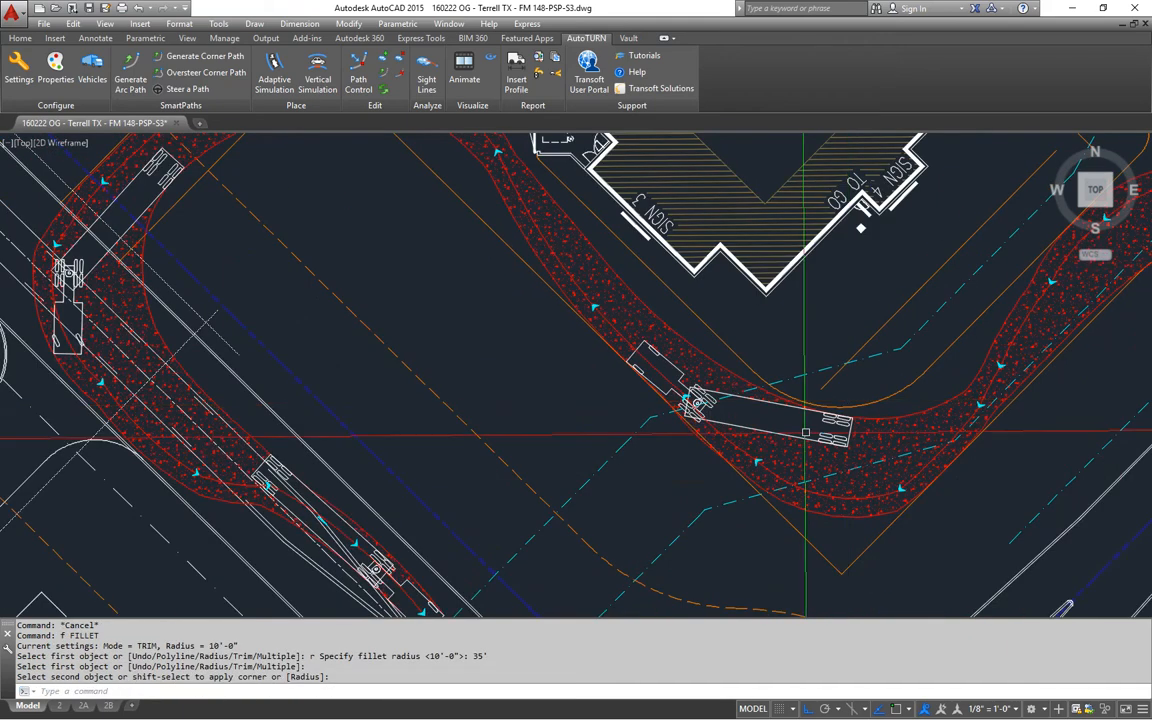
{"action": "middle_click_drag", "start_coordinate": [515, 264], "coordinate": [583, 440]}
{"action": "middle_click_drag", "start_coordinate": [457, 279], "coordinate": [514, 319]}
{"action": "scroll", "coordinate": [514, 323], "scroll_direction": "up", "scroll_amount": 6}
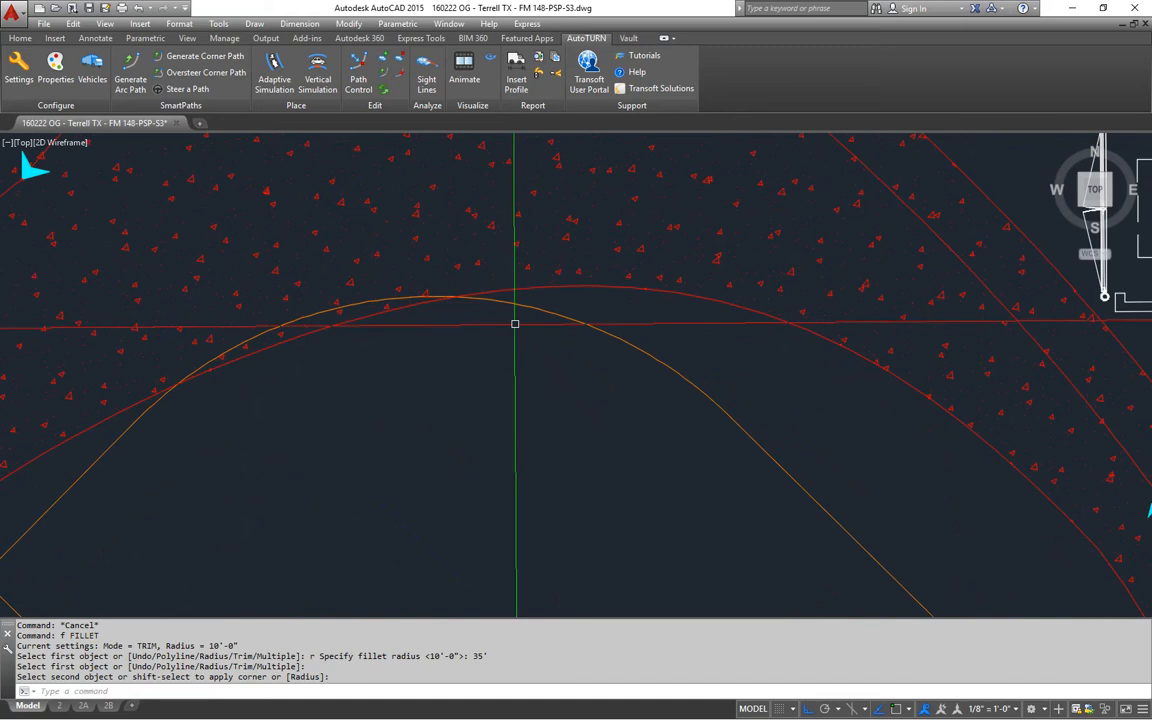
{"action": "left_click", "coordinate": [530, 309]}
{"action": "middle_click_drag", "start_coordinate": [546, 428], "coordinate": [581, 355]}
{"action": "type", "text": "e"}
{"action": "key", "text": "Return"}
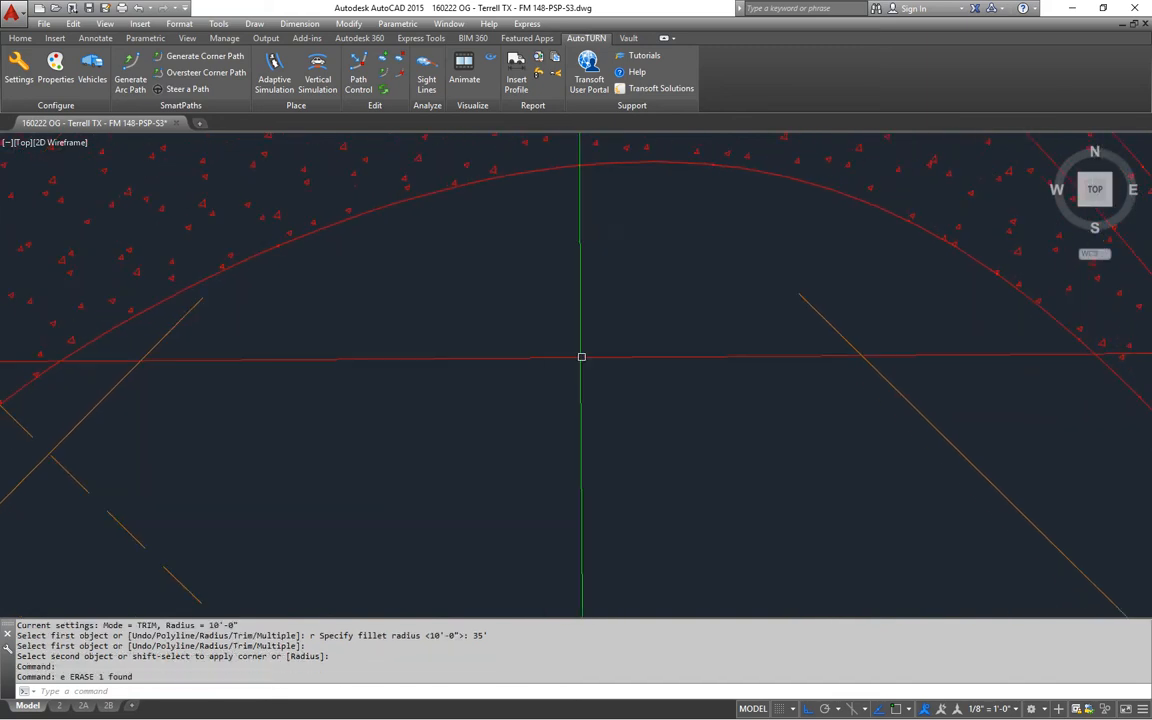
- Fillet the two curb lines on the inside of the west driveway turn with a 35' radius
{"action": "type", "text": "f"}
{"action": "key", "text": "Return"}
{"action": "left_click", "coordinate": [837, 323]}
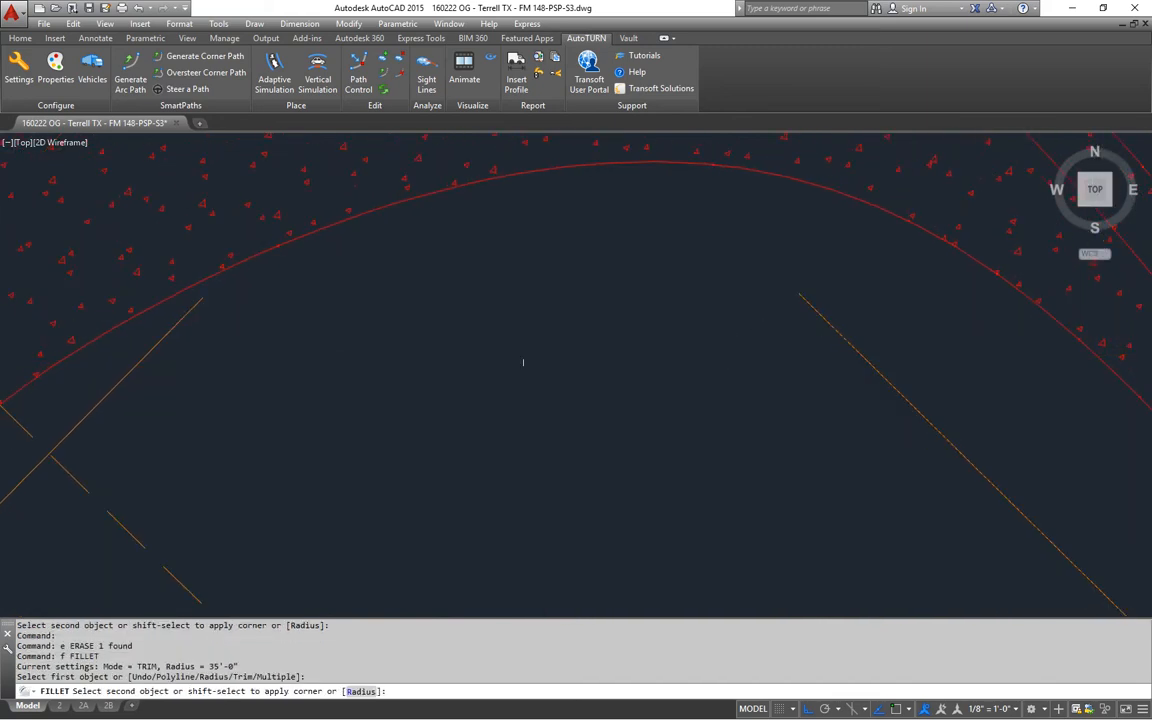
{"action": "left_click", "coordinate": [158, 344]}
{"action": "middle_click_drag", "start_coordinate": [507, 414], "coordinate": [600, 325]}
{"action": "scroll", "coordinate": [600, 325], "scroll_direction": "down", "scroll_amount": 8}
{"action": "middle_click_drag", "start_coordinate": [575, 370], "coordinate": [620, 270]}
{"action": "scroll", "coordinate": [580, 288], "scroll_direction": "up", "scroll_amount": 6}
{"action": "middle_click_drag", "start_coordinate": [562, 320], "coordinate": [701, 499]}
{"action": "key", "text": "Escape"}
{"action": "key", "text": "Escape"}
{"action": "key", "text": "Escape"}
- Trim the double street curb line where it crosses the west driveway under the truck body
{"action": "type", "text": "t"}
{"action": "key", "text": "Return"}
{"action": "key", "text": "Return"}
{"action": "left_click", "coordinate": [478, 398]}
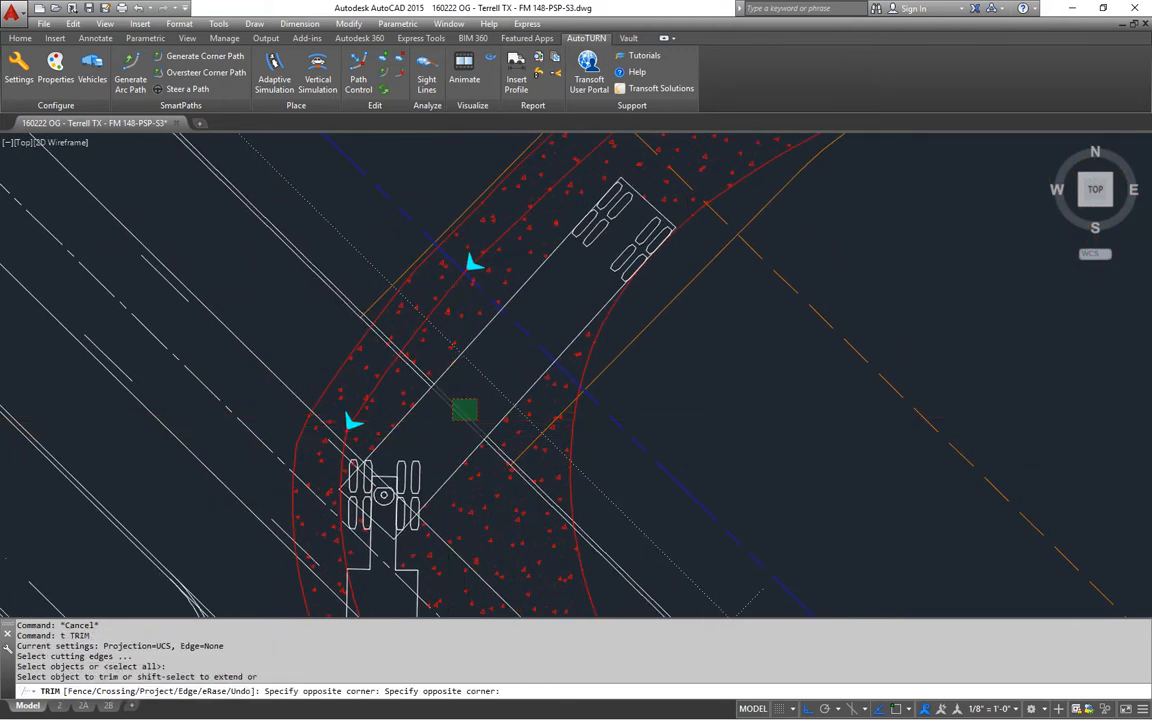
{"action": "left_click", "coordinate": [452, 420]}
{"action": "key", "text": "Return"}
{"action": "key", "text": "Escape"}
{"action": "key", "text": "Escape"}
{"action": "middle_click_drag", "start_coordinate": [614, 479], "coordinate": [572, 347]}
{"action": "type", "text": "f"}
{"action": "key", "text": "Return"}
{"action": "left_click", "coordinate": [575, 440]}
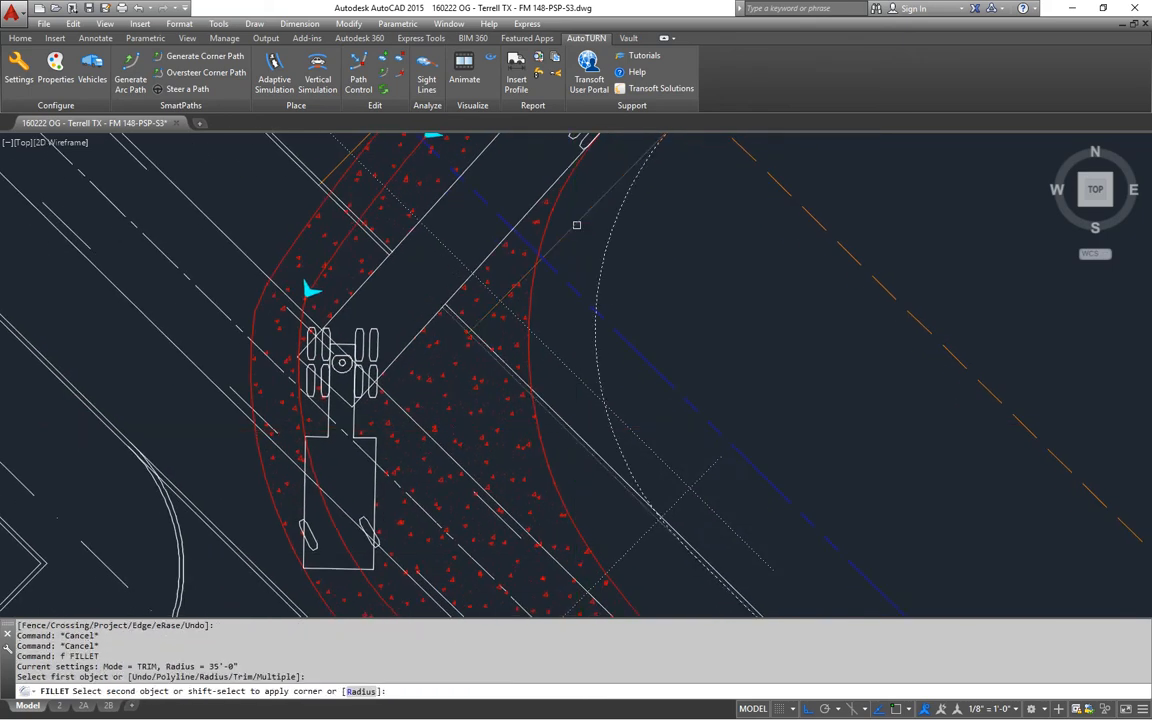
{"action": "key", "text": "Escape"}
{"action": "key", "text": "Escape"}
{"action": "key", "text": "Escape"}
- Fillet the inner driveway curb into the street curb on the south side of the west driveway with a 30' radius
{"action": "middle_click_drag", "start_coordinate": [622, 288], "coordinate": [622, 357]}
{"action": "type", "text": "f"}
{"action": "key", "text": "Return"}
{"action": "type", "text": "r"}
{"action": "key", "text": "Return"}
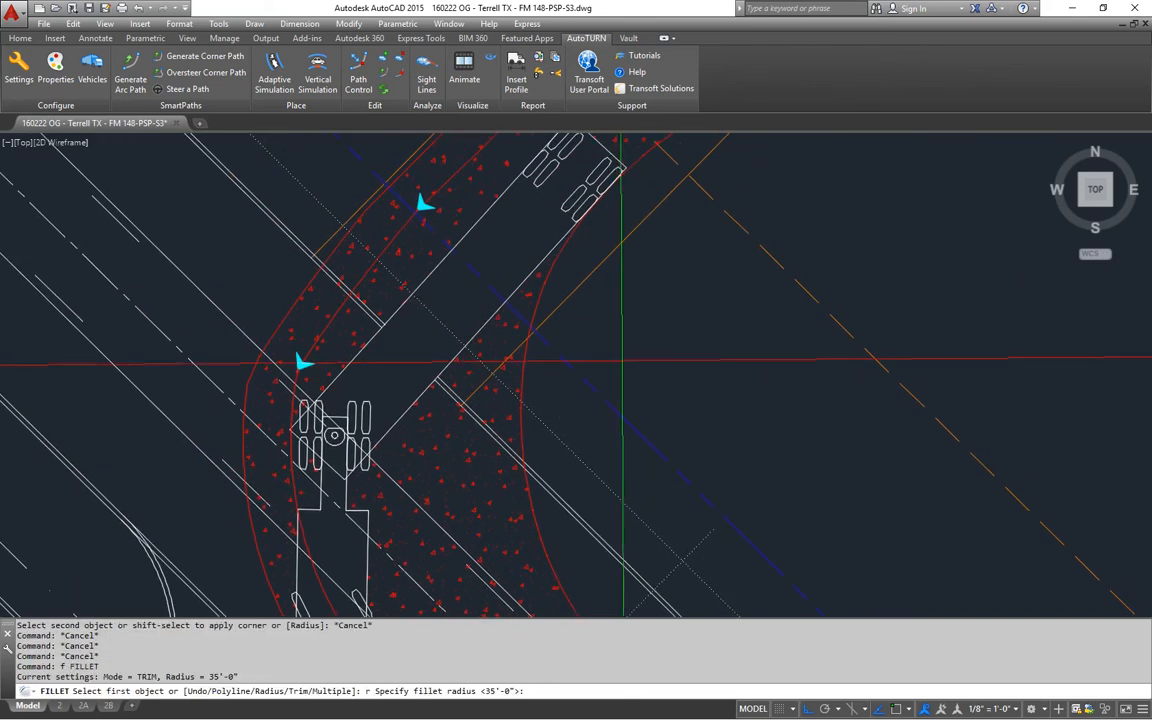
{"action": "left_click", "coordinate": [563, 296]}
{"action": "left_click", "coordinate": [565, 522]}
{"action": "scroll", "coordinate": [684, 383], "scroll_direction": "down", "scroll_amount": 3}
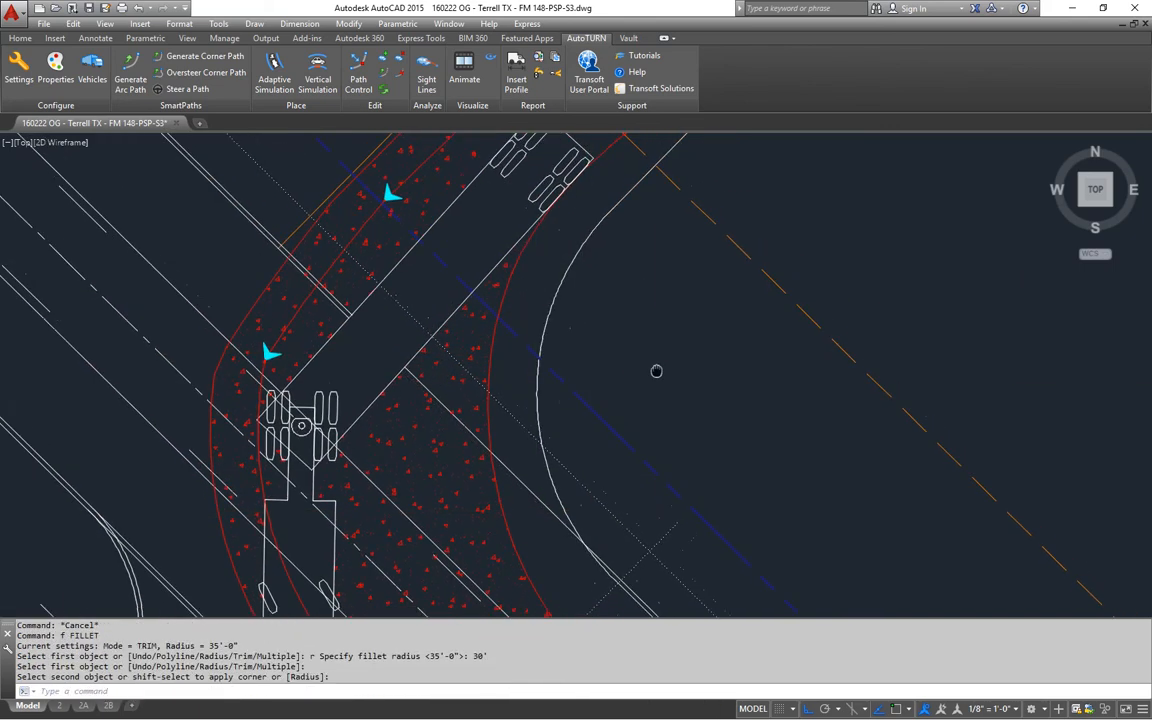
{"action": "key", "text": "Escape"}
{"action": "key", "text": "Escape"}
- Explode the filleted curb polyline on the south side of the west driveway
{"action": "middle_click_drag", "start_coordinate": [635, 365], "coordinate": [569, 383]}
{"action": "type", "text": "x"}
{"action": "key", "text": "Return"}
{"action": "left_click", "coordinate": [556, 312]}
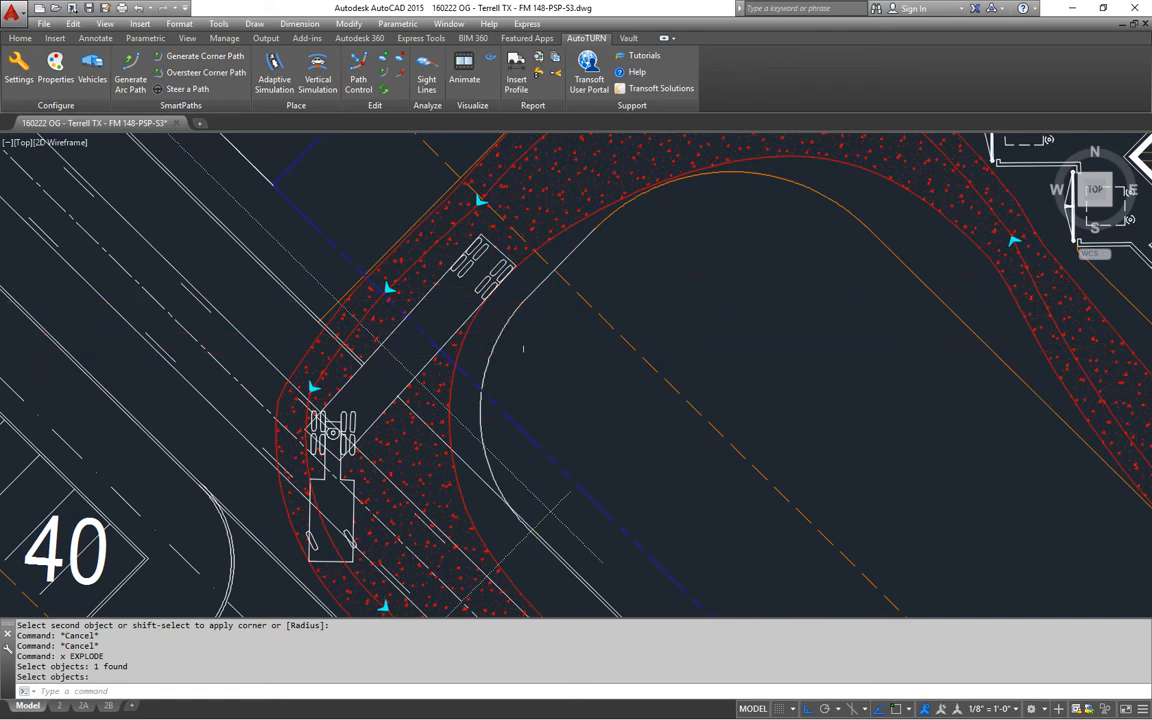
- Match the new driveway fillet and adjoining white curb segment to the properties of the orange curb arc
{"action": "key", "text": "Return"}
{"action": "left_click", "coordinate": [543, 207]}
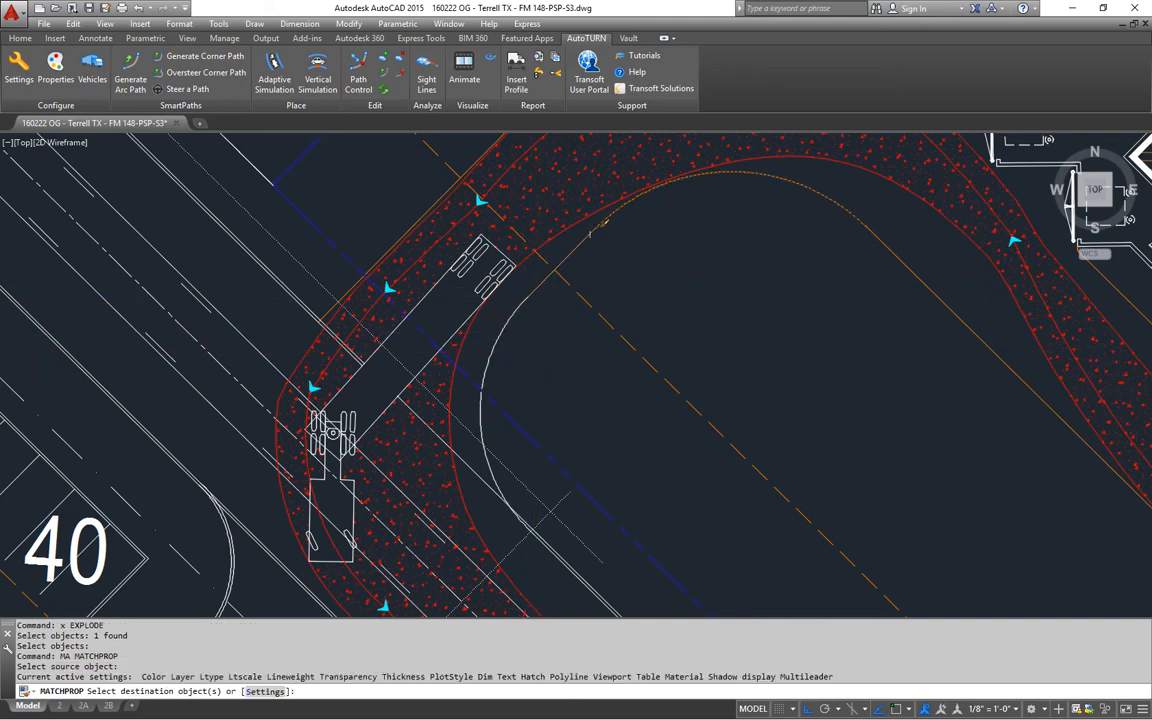
{"action": "left_click", "coordinate": [508, 321]}
{"action": "key", "text": "Return"}
{"action": "middle_click_drag", "start_coordinate": [608, 395], "coordinate": [603, 323]}
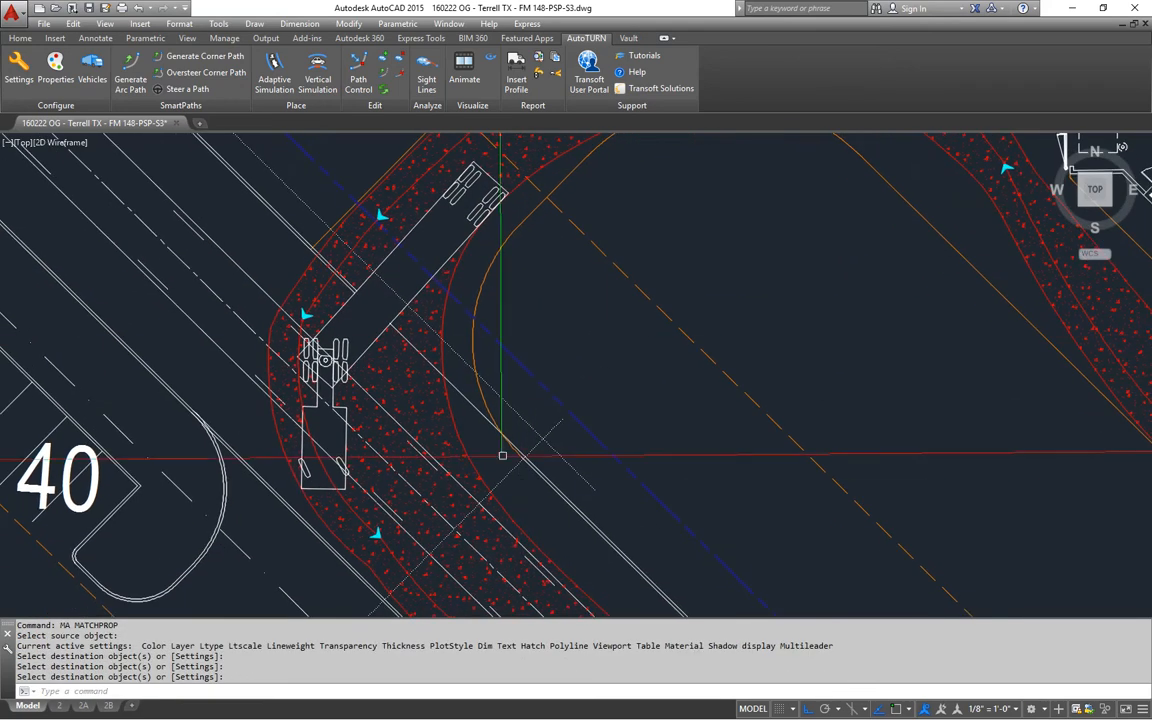
- Trim the leftover street curb stub between the new 30' fillet and the west driveway opening
{"action": "middle_click_drag", "start_coordinate": [477, 440], "coordinate": [476, 461]}
{"action": "type", "text": "tr"}
{"action": "key", "text": "Return"}
{"action": "left_click", "coordinate": [437, 386]}
{"action": "key", "text": "Return"}
- Explode the double street curb lines on the north side of the west driveway
{"action": "middle_click_drag", "start_coordinate": [452, 354], "coordinate": [575, 517]}
{"action": "scroll", "coordinate": [437, 443], "scroll_direction": "up", "scroll_amount": 2}
{"action": "key", "text": "Escape"}
{"action": "key", "text": "Escape"}
{"action": "type", "text": "x"}
{"action": "key", "text": "Return"}
{"action": "left_click", "coordinate": [403, 384]}
{"action": "left_click", "coordinate": [373, 450]}
{"action": "key", "text": "Return"}
{"action": "key", "text": "Escape"}
{"action": "key", "text": "Escape"}
- Fillet the street curb and the outer driveway curb north of the west driveway with a 10' radius
{"action": "type", "text": "f"}
{"action": "key", "text": "Return"}
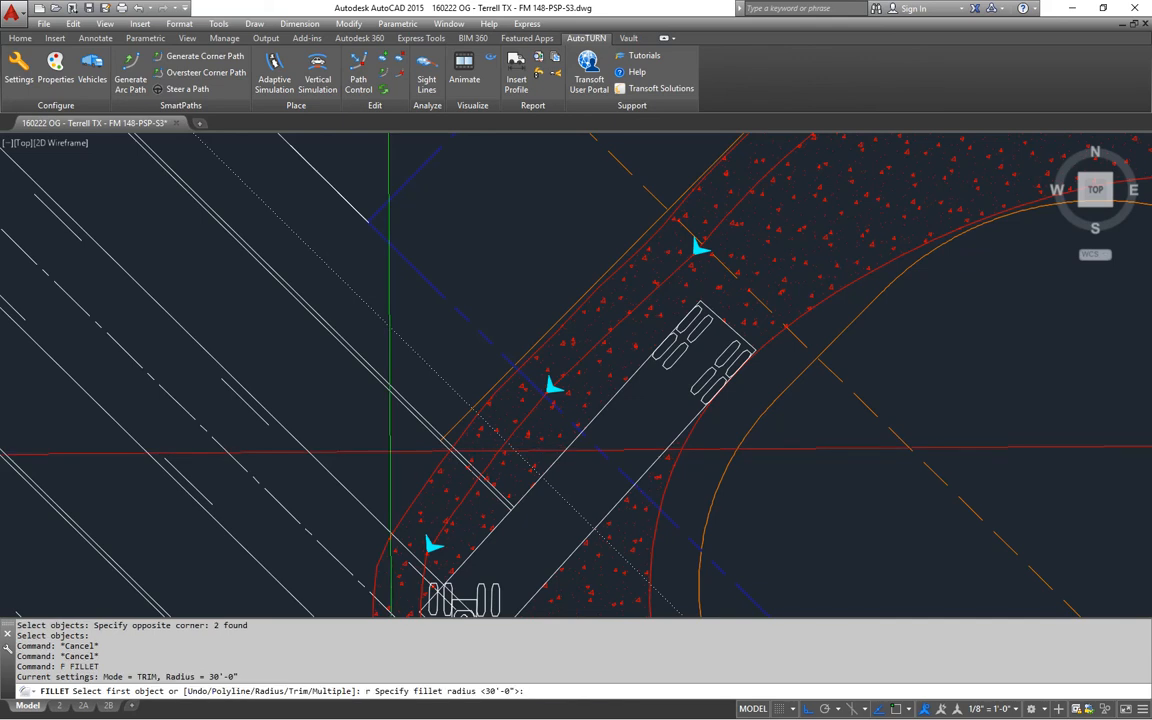
{"action": "type", "text": "10'"}
{"action": "key", "text": "Return"}
{"action": "left_click", "coordinate": [397, 400]}
{"action": "left_click", "coordinate": [483, 360]}
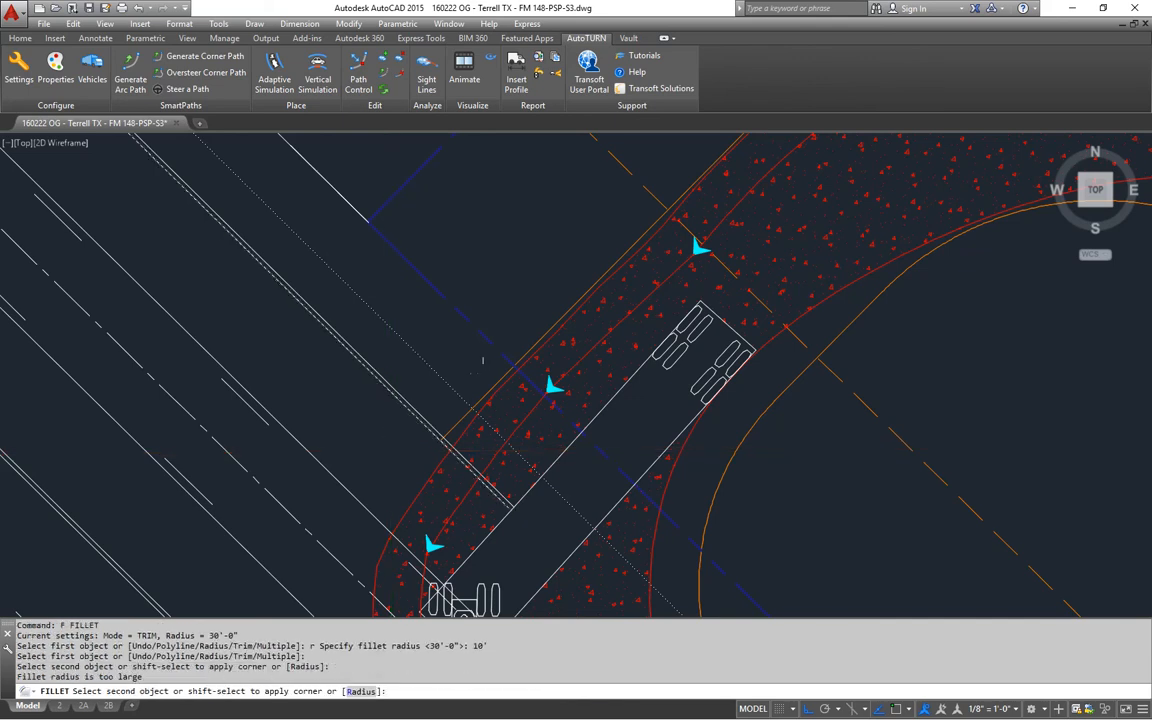
{"action": "key", "text": "Escape"}
- Trim the street curb lines that run past the new 10' fillet into the west driveway
{"action": "type", "text": "tr"}
{"action": "key", "text": "Return"}
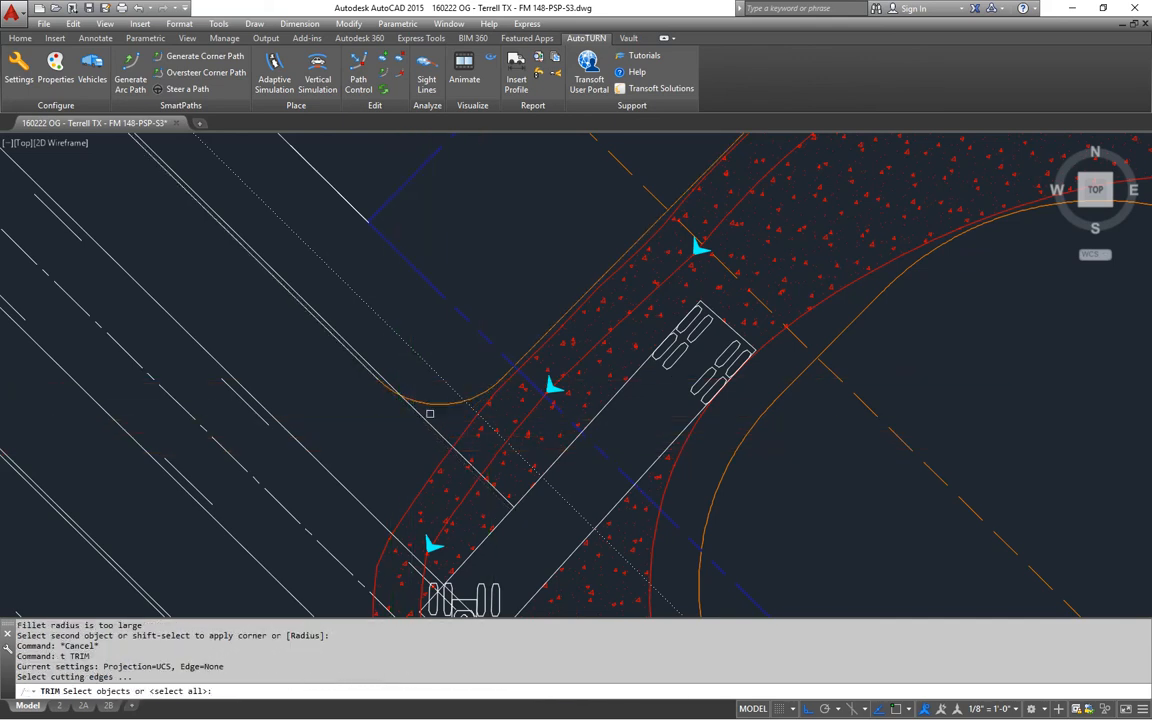
{"action": "left_click", "coordinate": [424, 419]}
{"action": "key", "text": "Return"}
{"action": "left_click", "coordinate": [381, 386]}
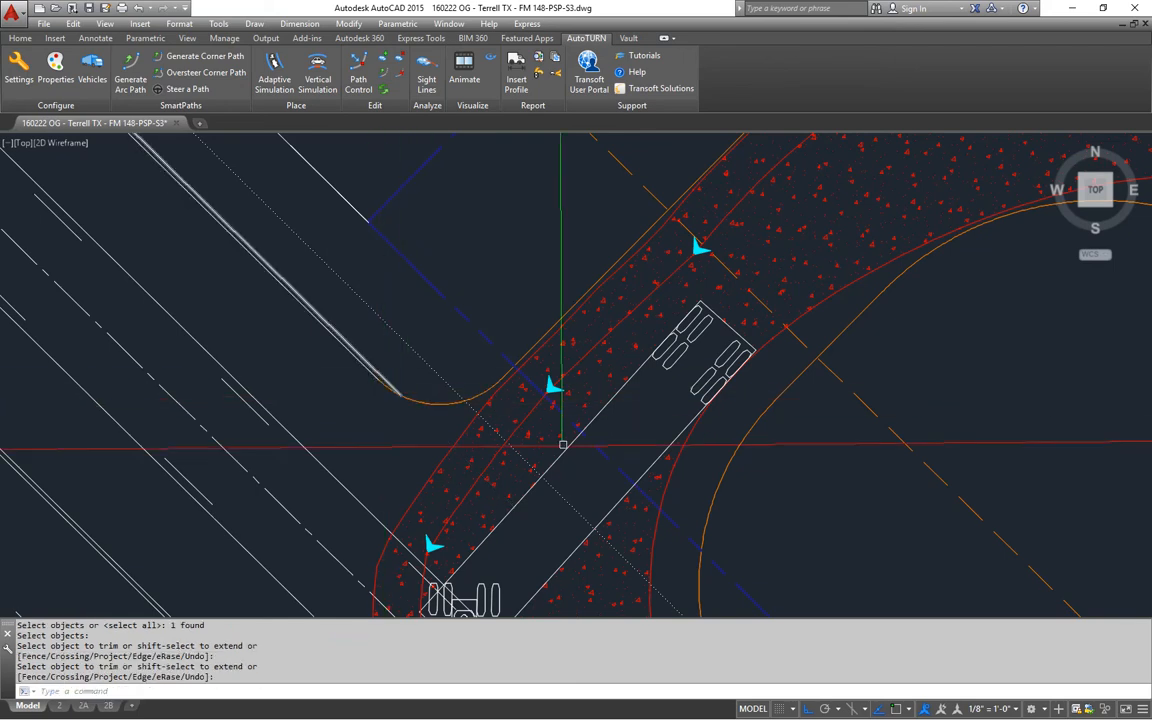
- Offset the site's outer northwest curb line 18' toward the property line beside Pad Site 10
{"action": "scroll", "coordinate": [480, 400], "scroll_direction": "down", "scroll_amount": 5}
{"action": "scroll", "coordinate": [476, 525], "scroll_direction": "up", "scroll_amount": 2}
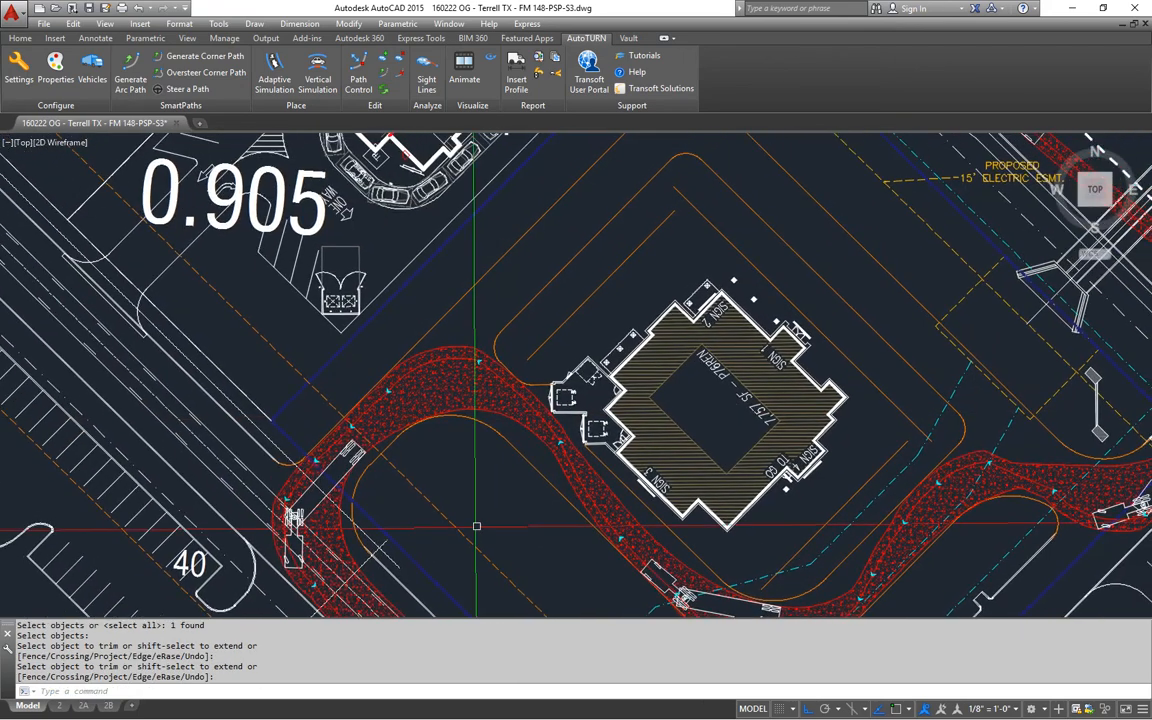
{"action": "middle_click_drag", "start_coordinate": [512, 240], "coordinate": [490, 302]}
{"action": "key", "text": "Escape"}
{"action": "key", "text": "Escape"}
{"action": "type", "text": "o"}
{"action": "key", "text": "Return"}
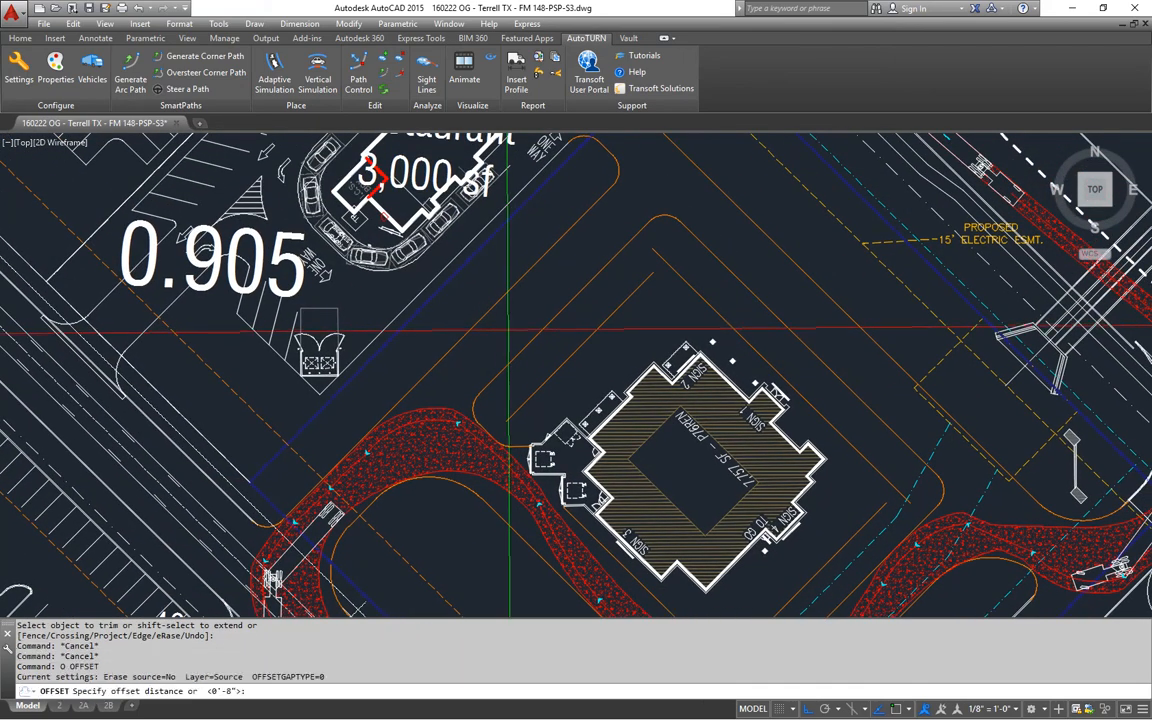
{"action": "type", "text": "18'"}
{"action": "key", "text": "Return"}
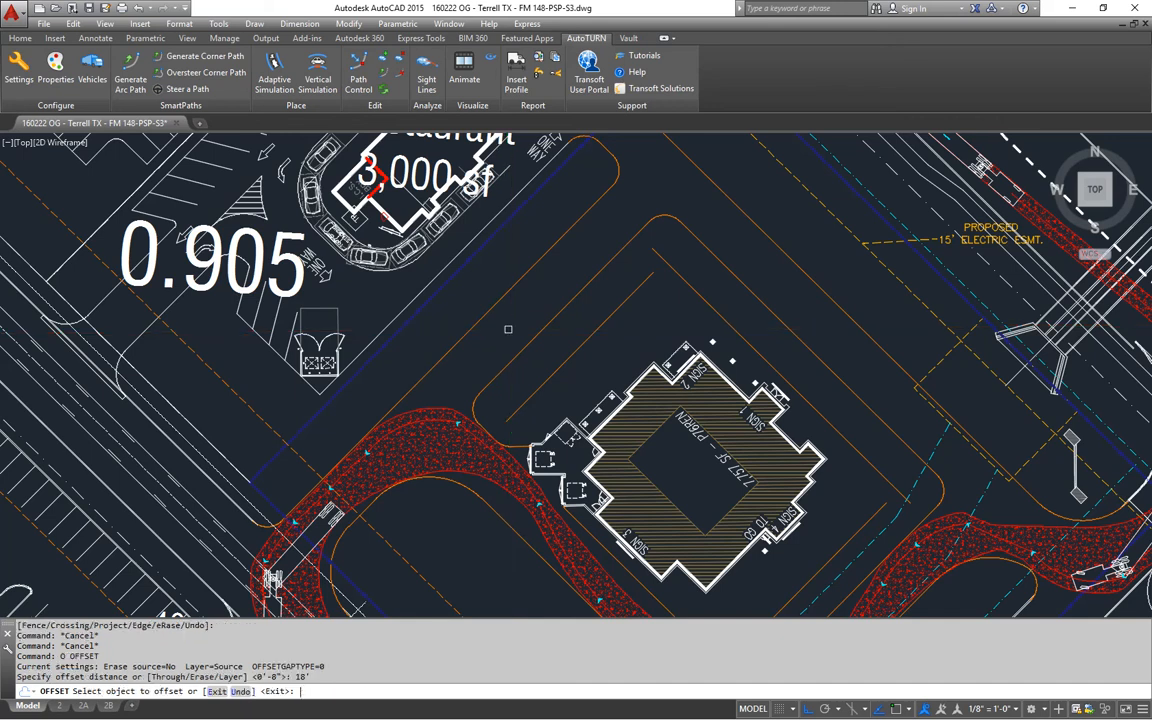
{"action": "left_click", "coordinate": [508, 291]}
{"action": "left_click", "coordinate": [556, 255]}
{"action": "key", "text": "Return"}
- Draw a temporary line from the inner curb's fillet end across the truck path to the new northwest offset line
{"action": "middle_click_drag", "start_coordinate": [580, 167], "coordinate": [545, 272]}
{"action": "scroll", "coordinate": [545, 272], "scroll_direction": "up", "scroll_amount": 4}
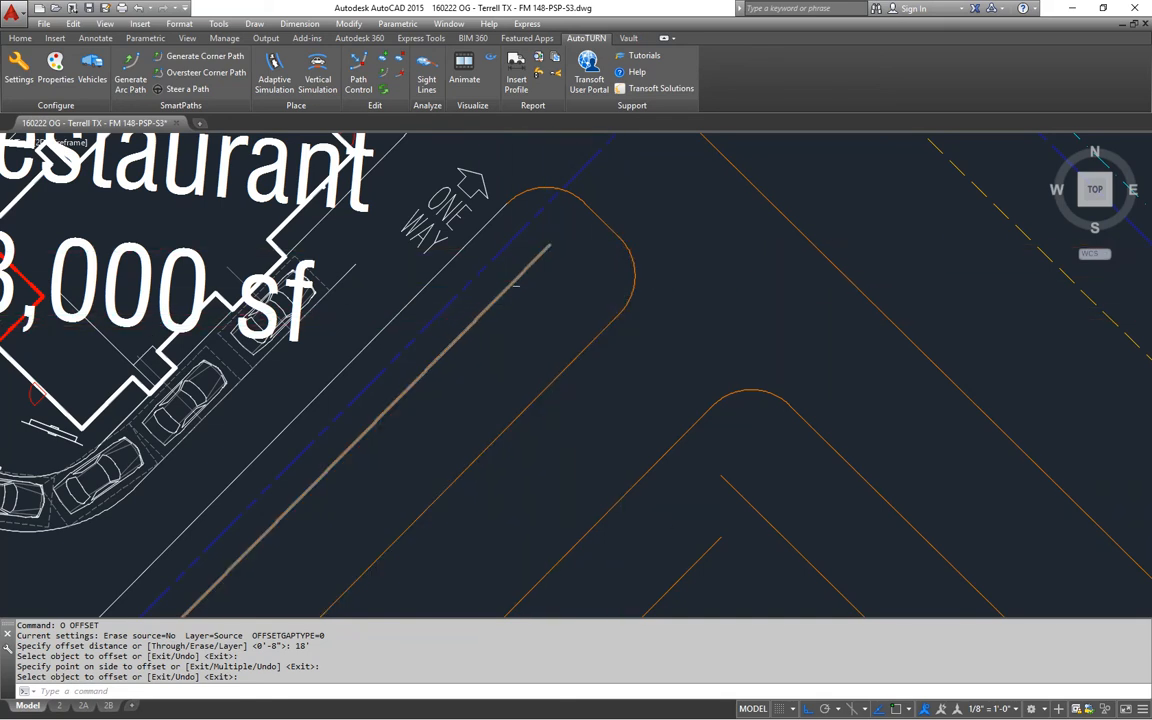
{"action": "scroll", "coordinate": [516, 285], "scroll_direction": "down", "scroll_amount": 5}
{"action": "mouse_move", "coordinate": [317, 445]}
{"action": "middle_mouse_down"}
{"action": "mouse_move", "coordinate": [517, 342]}
{"action": "mouse_move", "coordinate": [569, 273]}
{"action": "middle_mouse_up"}
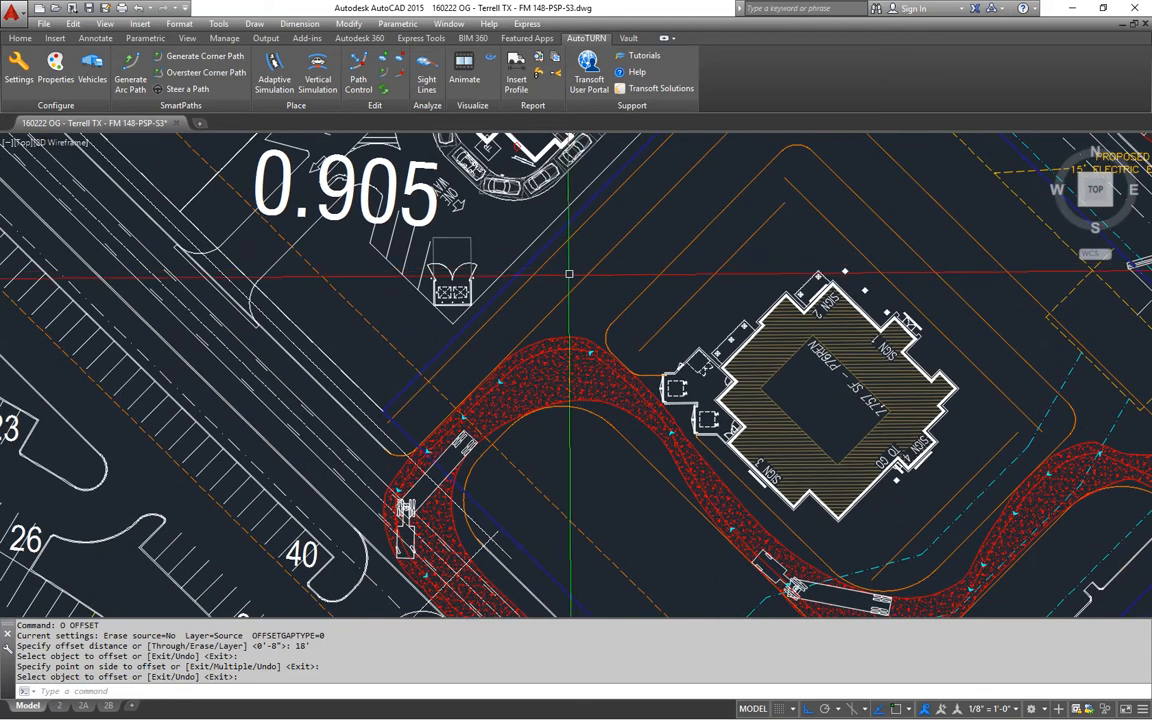
{"action": "scroll", "coordinate": [569, 273], "scroll_direction": "up", "scroll_amount": 2}
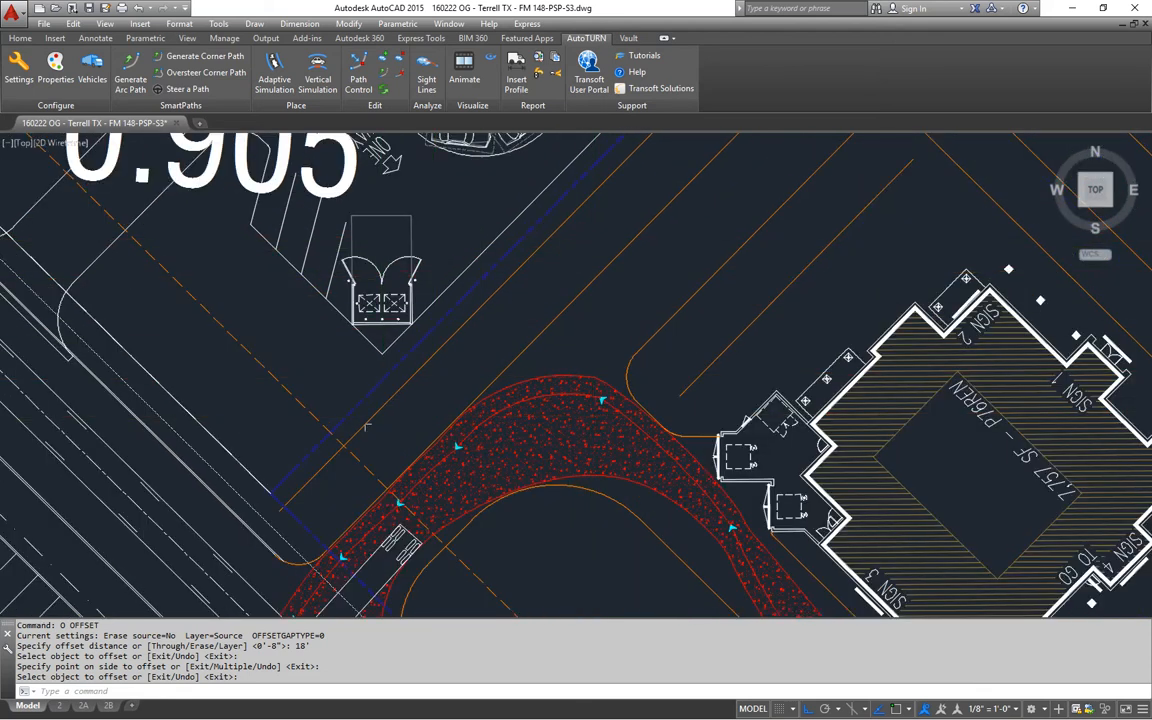
{"action": "key", "text": "Return"}
{"action": "type", "text": "l"}
{"action": "key", "text": "Return"}
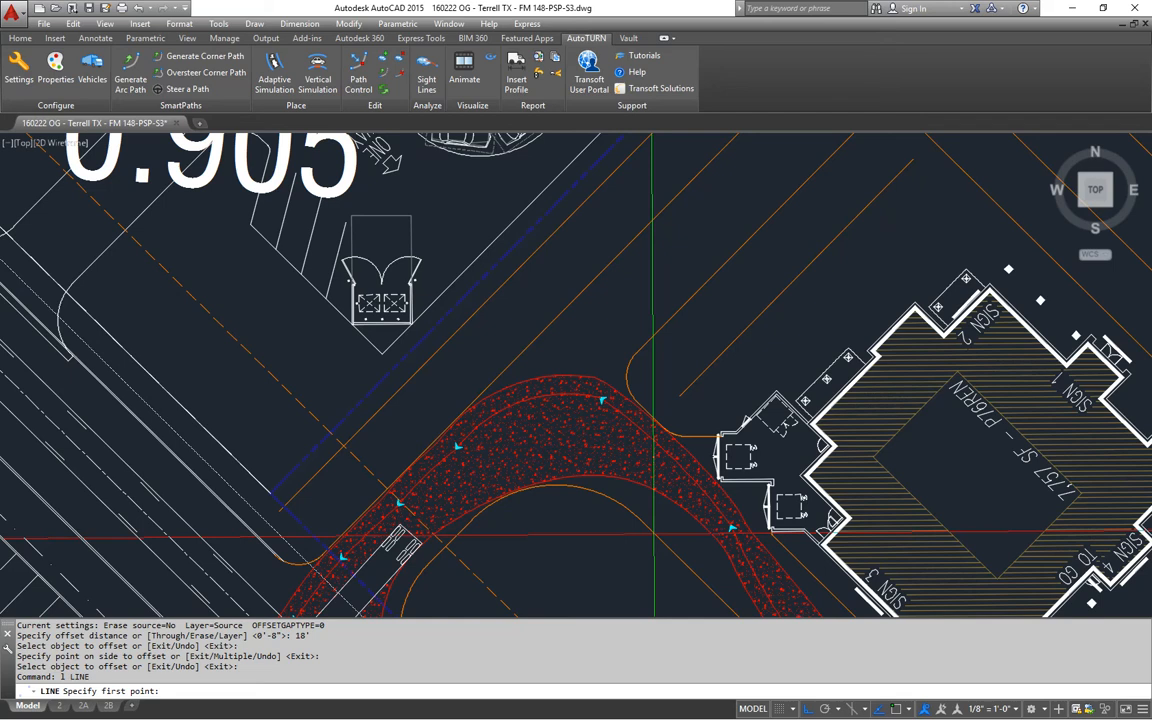
{"action": "left_click", "coordinate": [653, 537]}
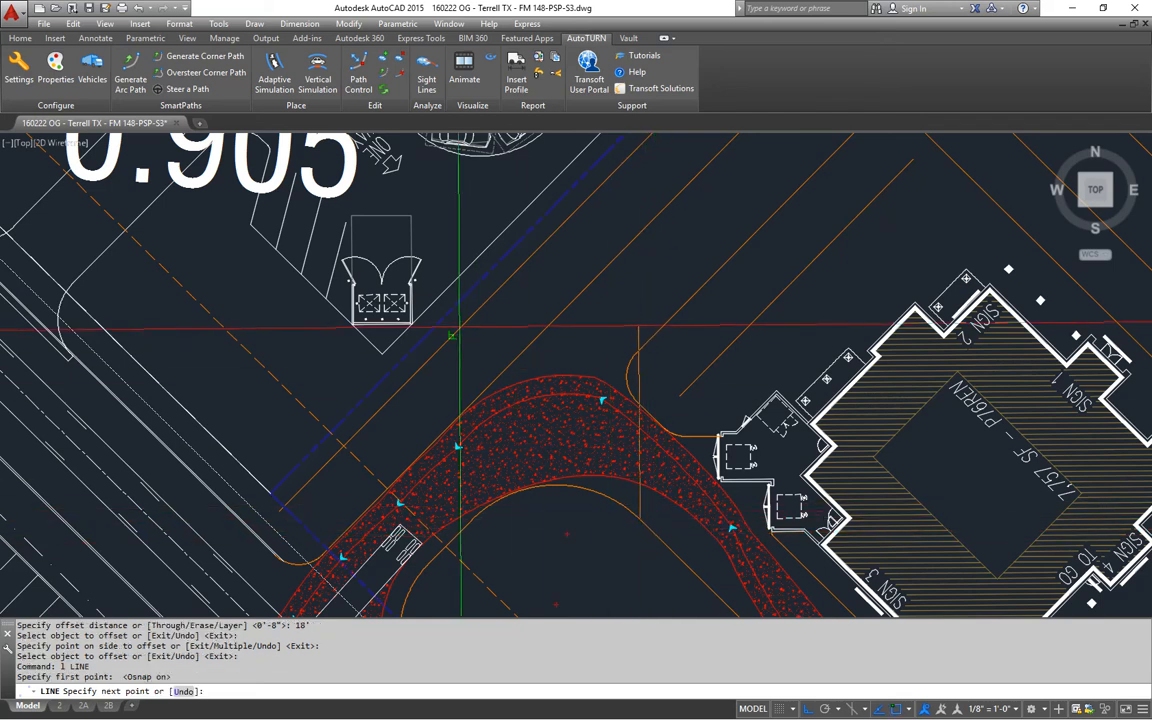
{"action": "left_click", "coordinate": [454, 333]}
{"action": "key", "text": "Return"}
- Trim the southwest end of the northwest offset line back to the temporary line
{"action": "type", "text": "t"}
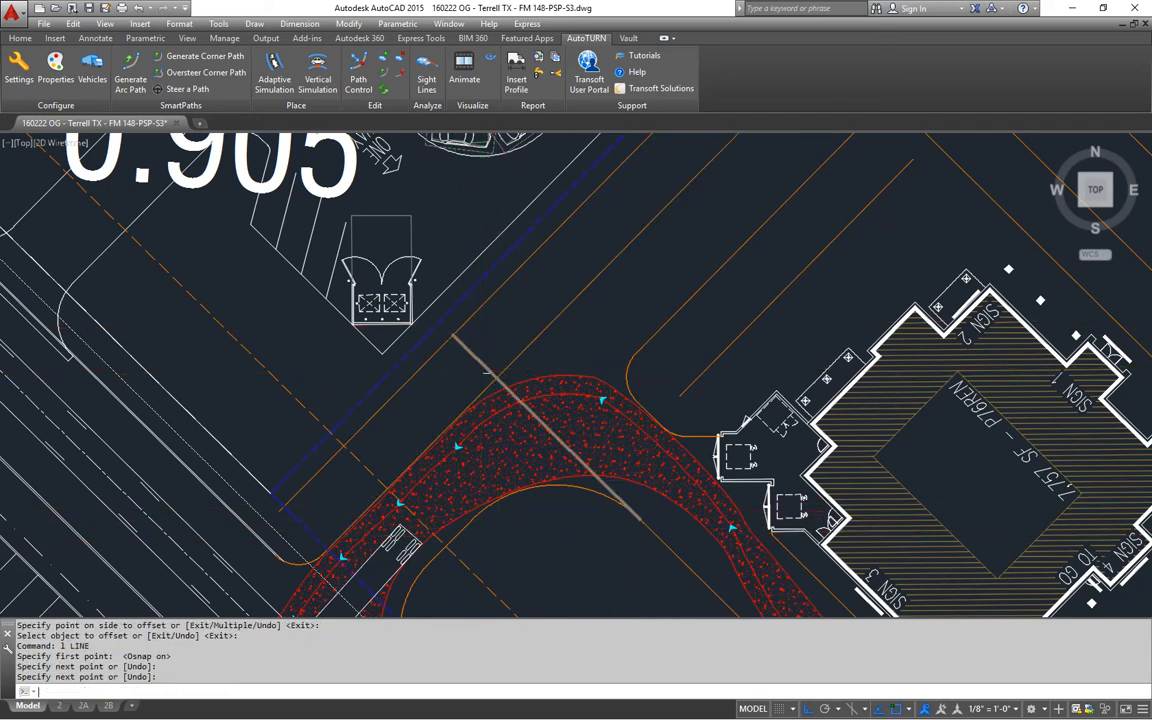
{"action": "key", "text": "Return"}
{"action": "left_click", "coordinate": [466, 349]}
{"action": "key", "text": "space"}
{"action": "left_click", "coordinate": [442, 345]}
{"action": "key", "text": "Escape"}
- Erase the temporary line crossing the truck path
{"action": "left_click", "coordinate": [470, 352]}
{"action": "type", "text": "e"}
{"action": "key", "text": "space"}
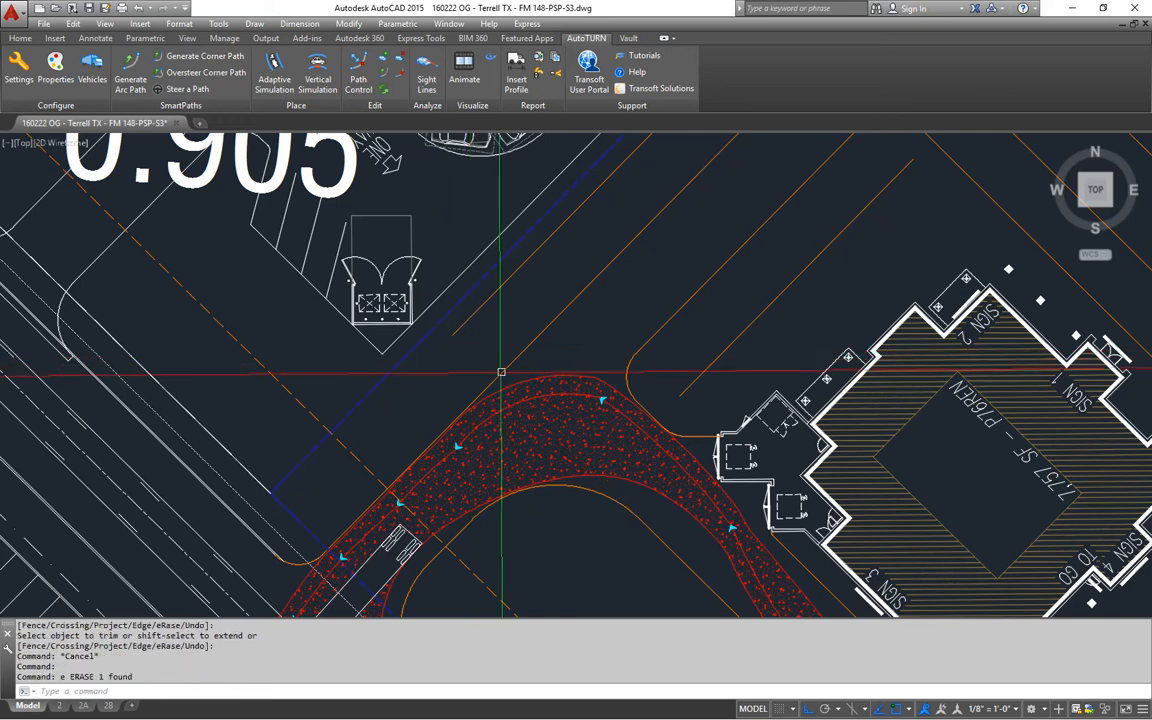
- Offset the curb line southwest of the building, along the truck path, 18' toward the southwest street
{"action": "middle_click_drag", "start_coordinate": [582, 394], "coordinate": [406, 350]}
{"action": "scroll", "coordinate": [406, 349], "scroll_direction": "down", "scroll_amount": 2}
{"action": "middle_click_drag", "start_coordinate": [463, 238], "coordinate": [395, 378]}
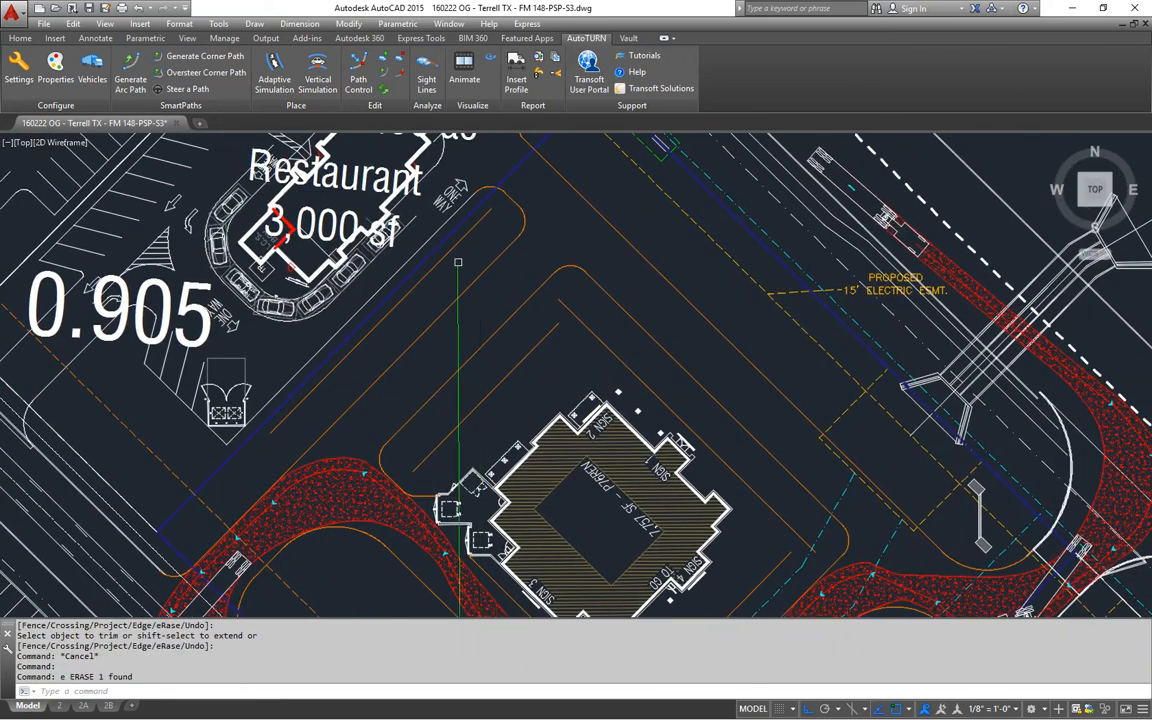
{"action": "middle_click_drag", "start_coordinate": [311, 421], "coordinate": [316, 306]}
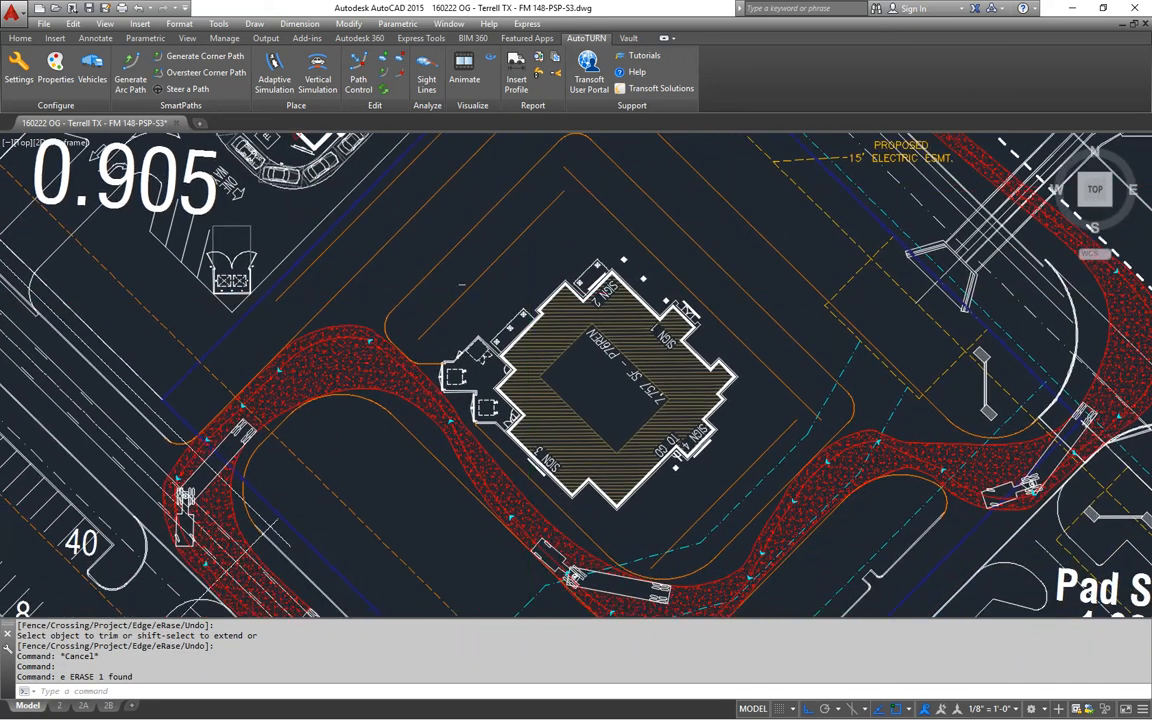
{"action": "middle_click_drag", "start_coordinate": [635, 525], "coordinate": [587, 433]}
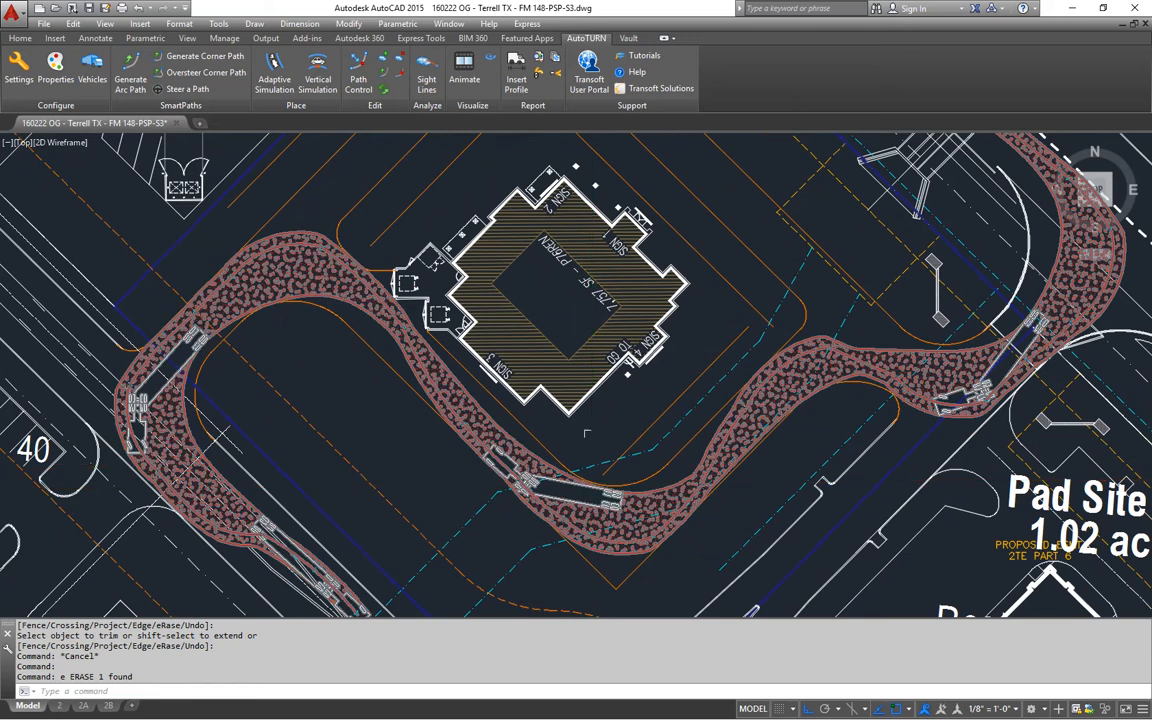
{"action": "middle_click_drag", "start_coordinate": [586, 440], "coordinate": [589, 349]}
{"action": "type", "text": "o"}
{"action": "key", "text": "Return"}
{"action": "type", "text": "18'"}
{"action": "key", "text": "Return"}
{"action": "left_click", "coordinate": [301, 301]}
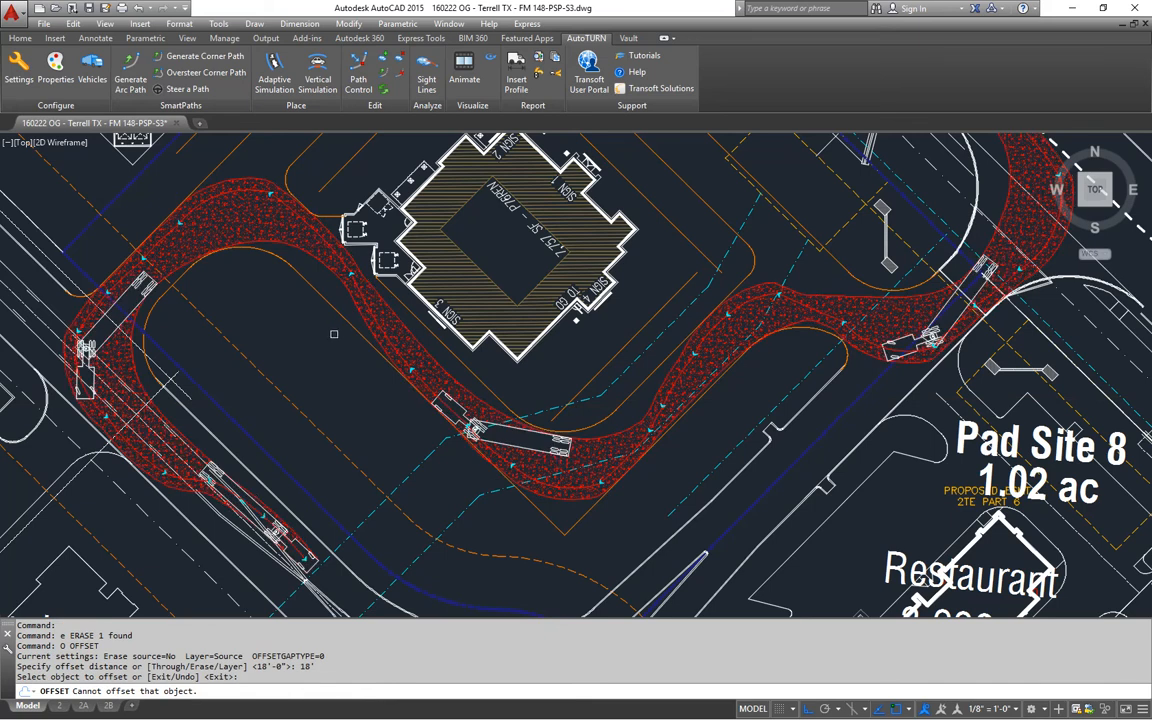
{"action": "left_click", "coordinate": [346, 320]}
{"action": "left_click", "coordinate": [321, 347]}
{"action": "key", "text": "Return"}
{"action": "middle_click_drag", "start_coordinate": [335, 333], "coordinate": [362, 359]}
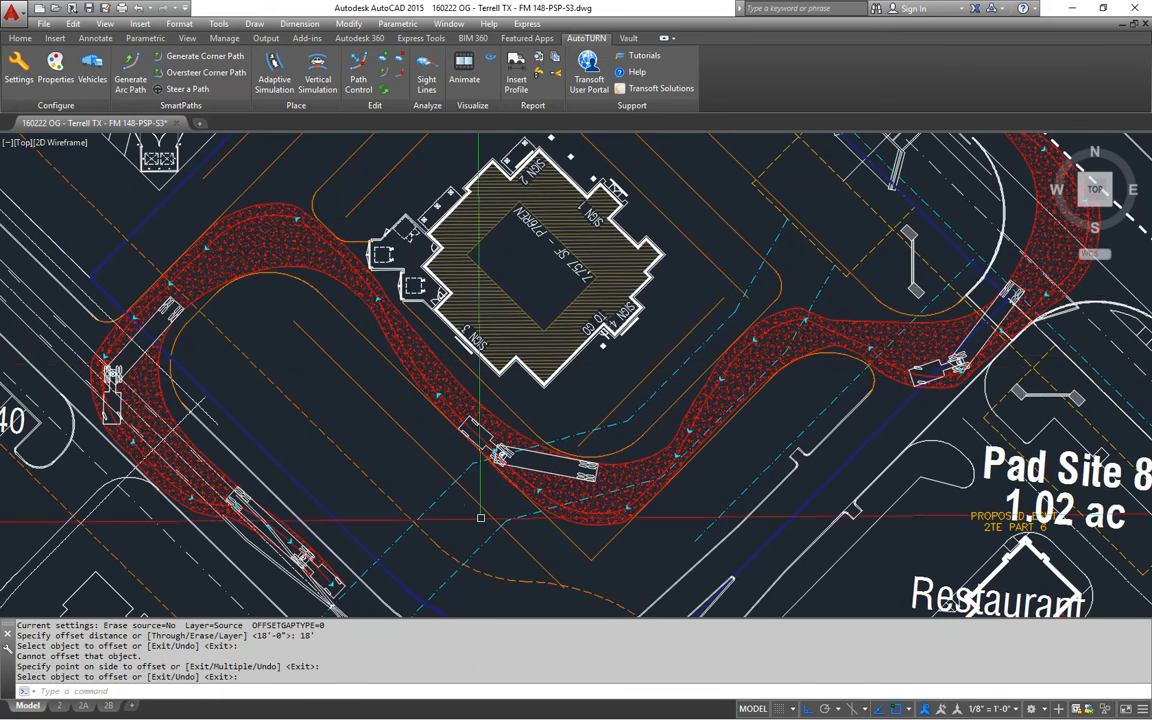
- Offset the site's southeast curb line 18' outward, toward Pad Site 8
{"action": "middle_click_drag", "start_coordinate": [563, 587], "coordinate": [476, 458]}
{"action": "scroll", "coordinate": [479, 452], "scroll_direction": "up", "scroll_amount": 5}
{"action": "scroll", "coordinate": [580, 420], "scroll_direction": "down", "scroll_amount": 5}
{"action": "middle_click_drag", "start_coordinate": [652, 397], "coordinate": [521, 483]}
{"action": "type", "text": "o"}
{"action": "key", "text": "Return"}
{"action": "key", "text": "Return"}
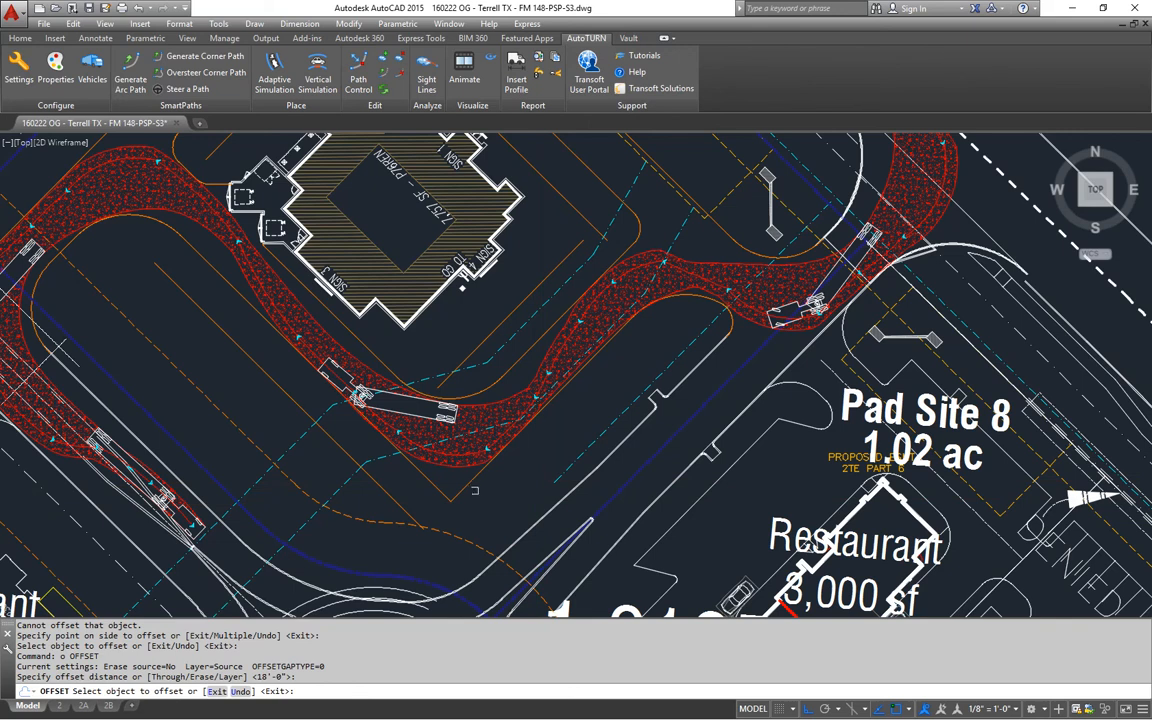
{"action": "left_click", "coordinate": [465, 487]}
{"action": "left_click", "coordinate": [497, 506]}
{"action": "key", "text": "Return"}
- Offset the curb line northeast of the building 18' outward, toward the electric easement
{"action": "middle_click_drag", "start_coordinate": [650, 371], "coordinate": [650, 457]}
{"action": "scroll", "coordinate": [652, 459], "scroll_direction": "down", "scroll_amount": 2}
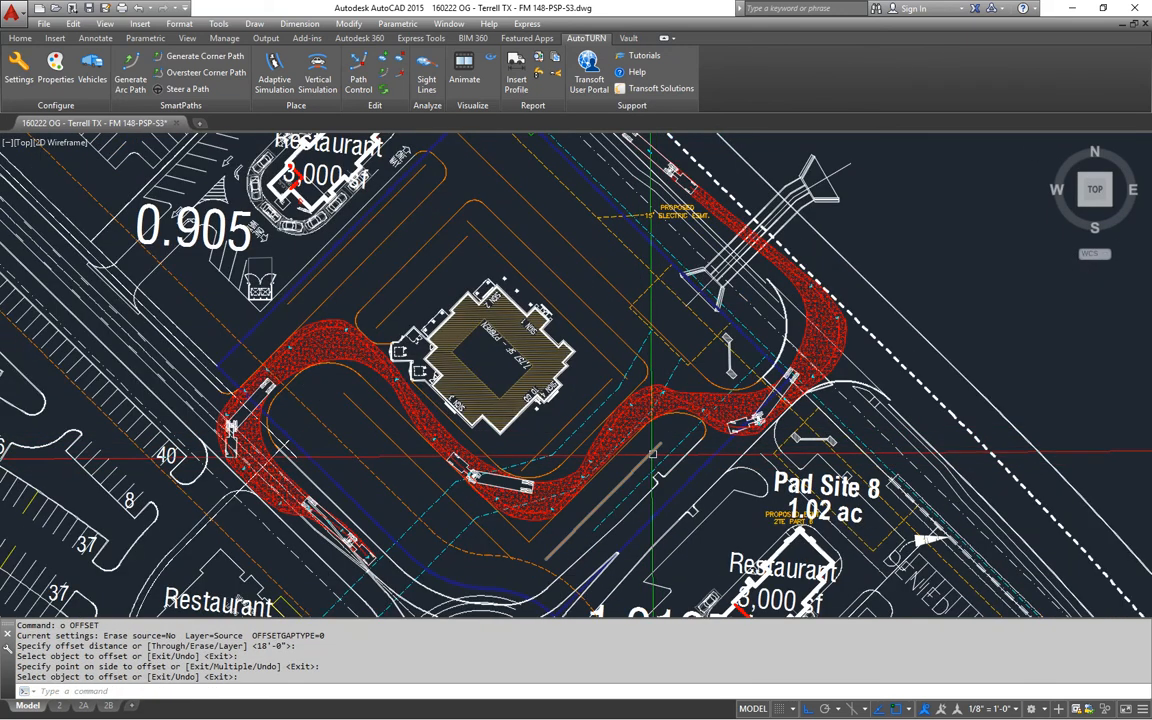
{"action": "middle_click_drag", "start_coordinate": [593, 284], "coordinate": [596, 398]}
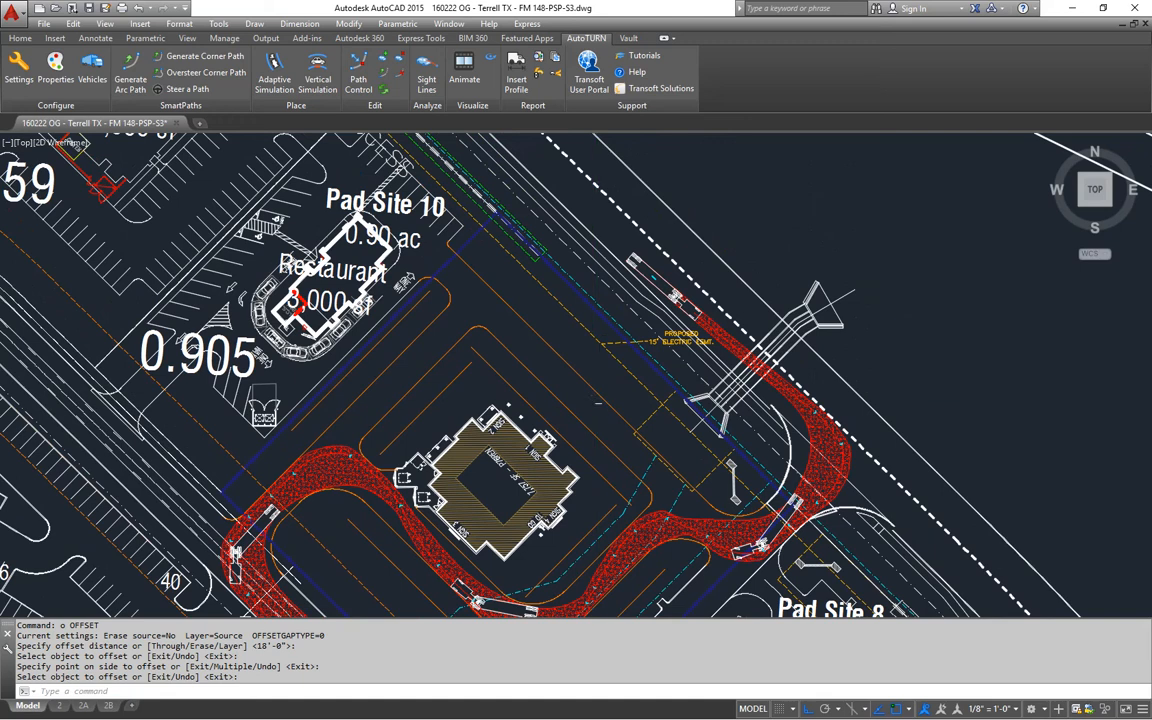
{"action": "scroll", "coordinate": [597, 406], "scroll_direction": "up", "scroll_amount": 3}
{"action": "type", "text": "o"}
{"action": "key", "text": "Return"}
{"action": "key", "text": "Return"}
{"action": "left_click", "coordinate": [569, 378]}
{"action": "left_click", "coordinate": [590, 358]}
{"action": "key", "text": "Return"}
- Offset the blue property line beside Pad Site 10 5'6" into the restaurant site, across the northeast parking row line
{"action": "middle_click_drag", "start_coordinate": [540, 373], "coordinate": [616, 526]}
{"action": "scroll", "coordinate": [443, 374], "scroll_direction": "up", "scroll_amount": 4}
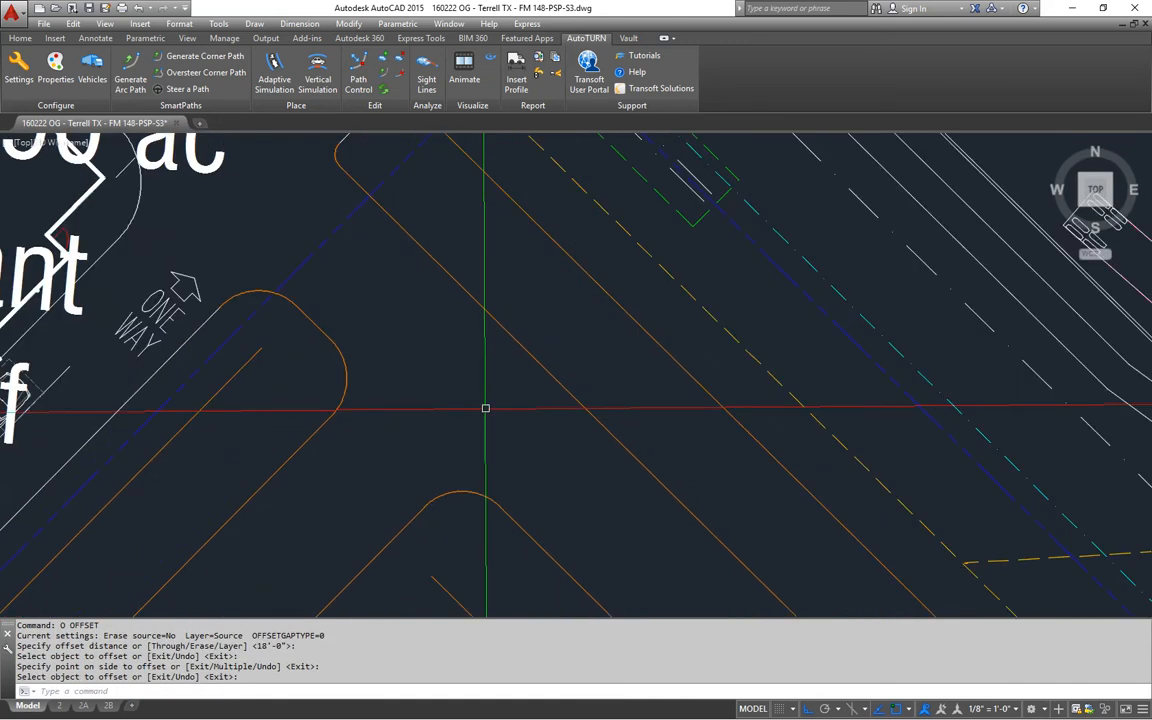
{"action": "middle_click_drag", "start_coordinate": [121, 401], "coordinate": [321, 481]}
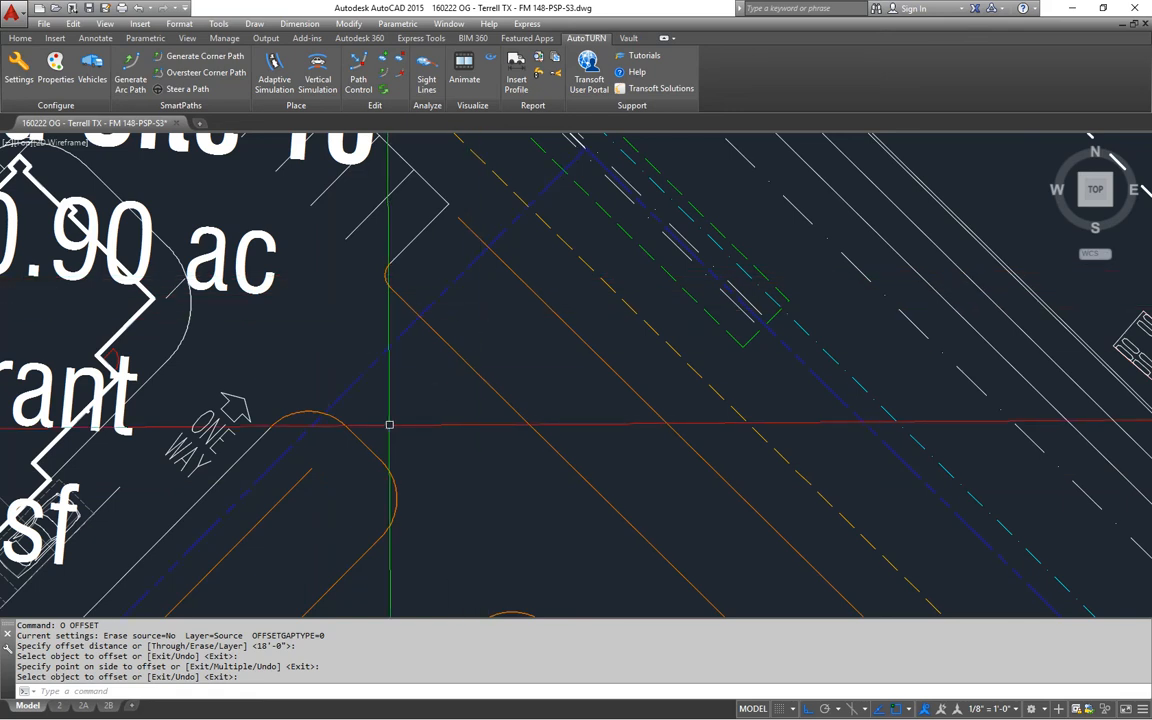
{"action": "key", "text": "Return"}
{"action": "type", "text": "o"}
{"action": "key", "text": "Return"}
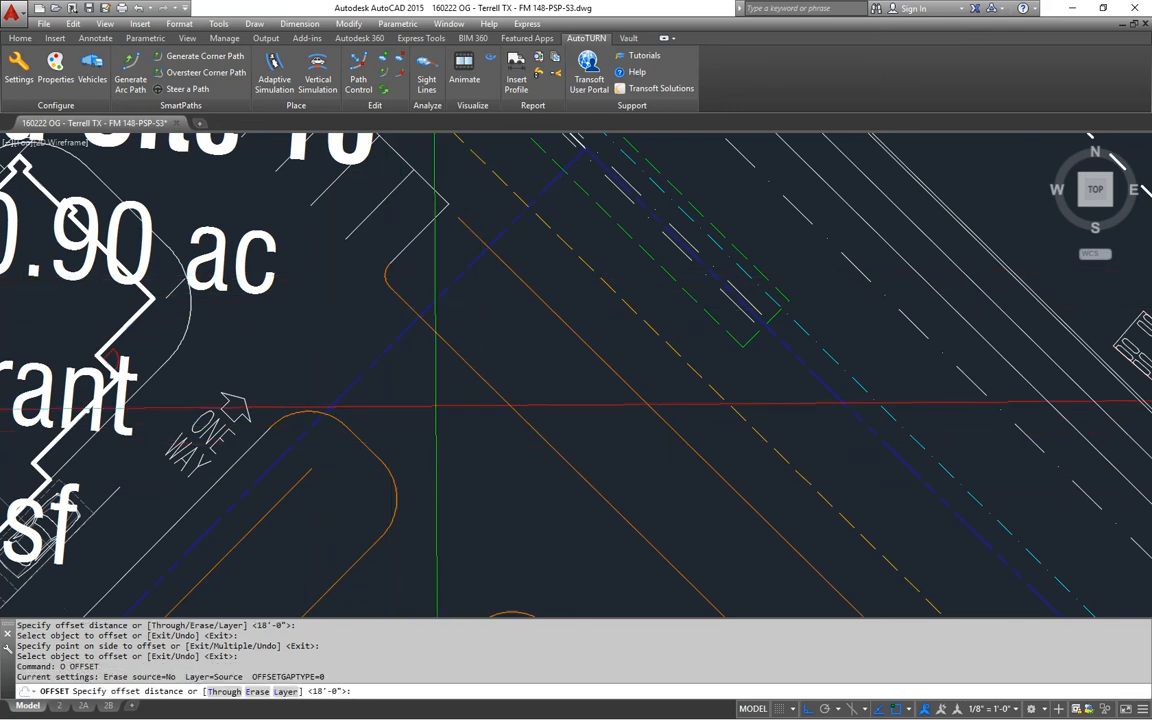
{"action": "type", "text": "5'6"}
{"action": "key", "text": "Return"}
{"action": "left_click", "coordinate": [490, 300]}
{"action": "left_click", "coordinate": [507, 318]}
{"action": "key", "text": "Return"}
- Trim the northeast parking row line's northwest end back to the offset property line and erase that offset line
{"action": "type", "text": "tr"}
{"action": "key", "text": "Return"}
{"action": "left_click", "coordinate": [496, 279]}
{"action": "key", "text": "Return"}
{"action": "key", "text": "Escape"}
{"action": "left_click", "coordinate": [489, 278]}
{"action": "type", "text": "e"}
{"action": "key", "text": "Return"}
- Draw a temporary line from the curb's tangent point at the southeast island northeastward across the northeast parking row line
{"action": "middle_click_drag", "start_coordinate": [560, 356], "coordinate": [547, 303]}
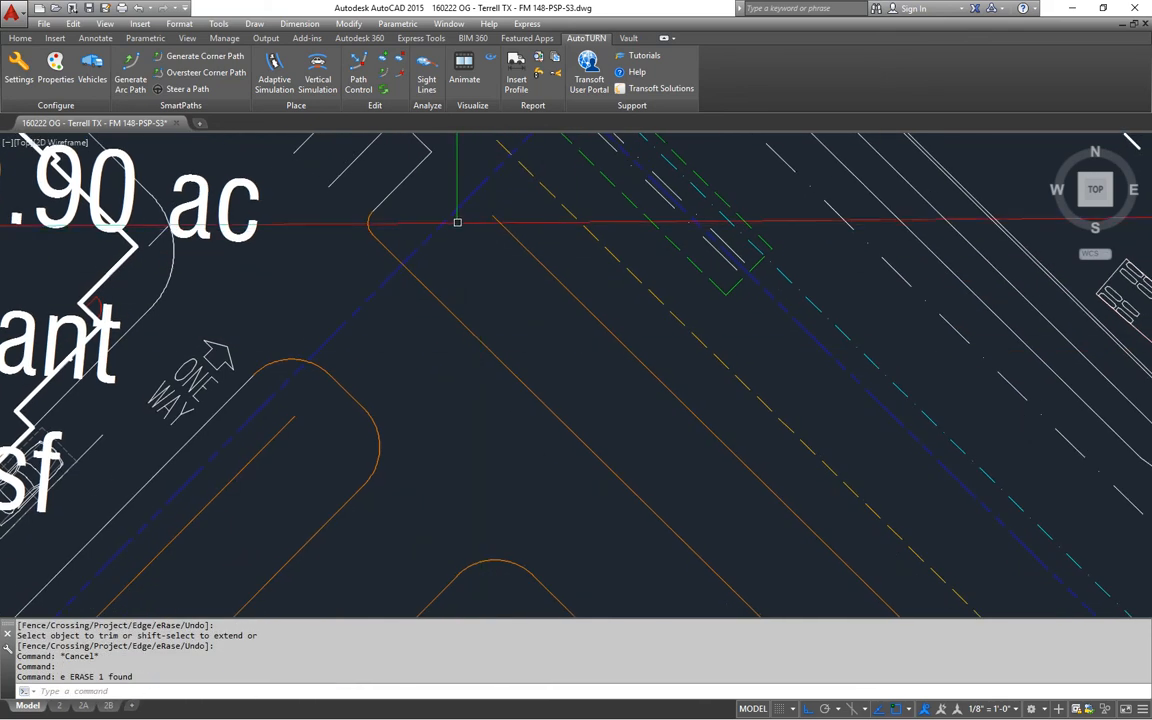
{"action": "scroll", "coordinate": [419, 262], "scroll_direction": "down", "scroll_amount": 5}
{"action": "middle_click_drag", "start_coordinate": [648, 465], "coordinate": [532, 347]}
{"action": "scroll", "coordinate": [561, 383], "scroll_direction": "up", "scroll_amount": 4}
{"action": "middle_click_drag", "start_coordinate": [597, 421], "coordinate": [547, 347]}
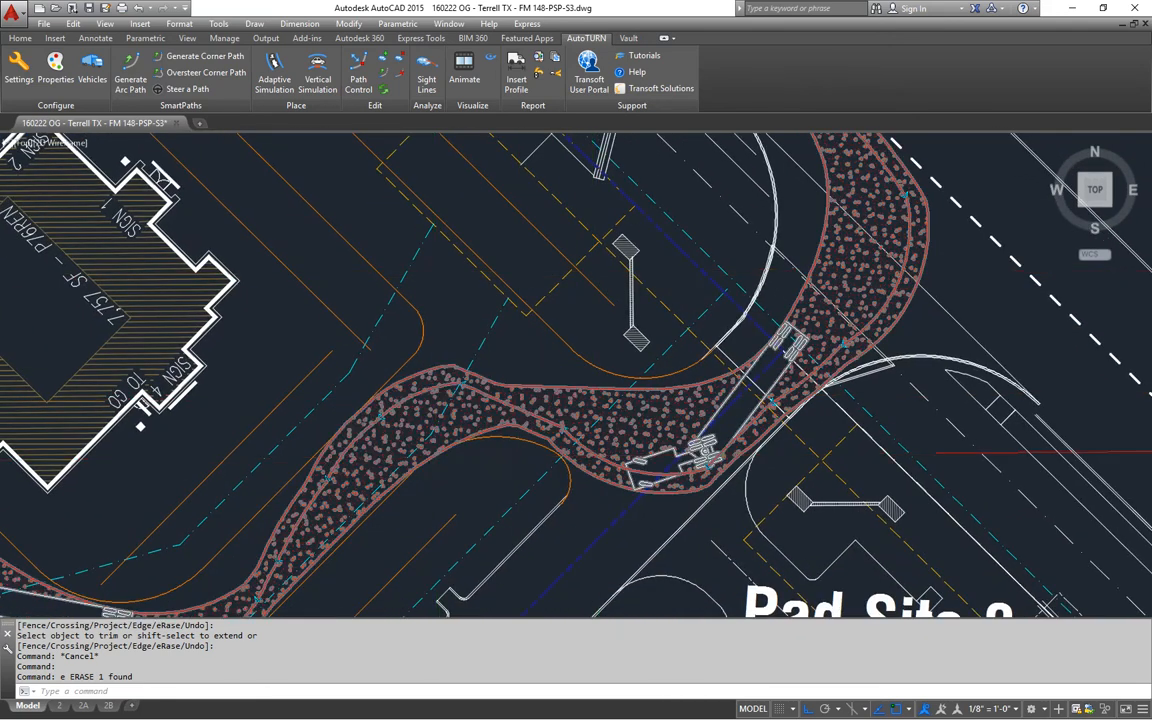
{"action": "middle_click_drag", "start_coordinate": [435, 479], "coordinate": [431, 509]}
{"action": "type", "text": "l"}
{"action": "key", "text": "Return"}
{"action": "left_click", "coordinate": [407, 392]}
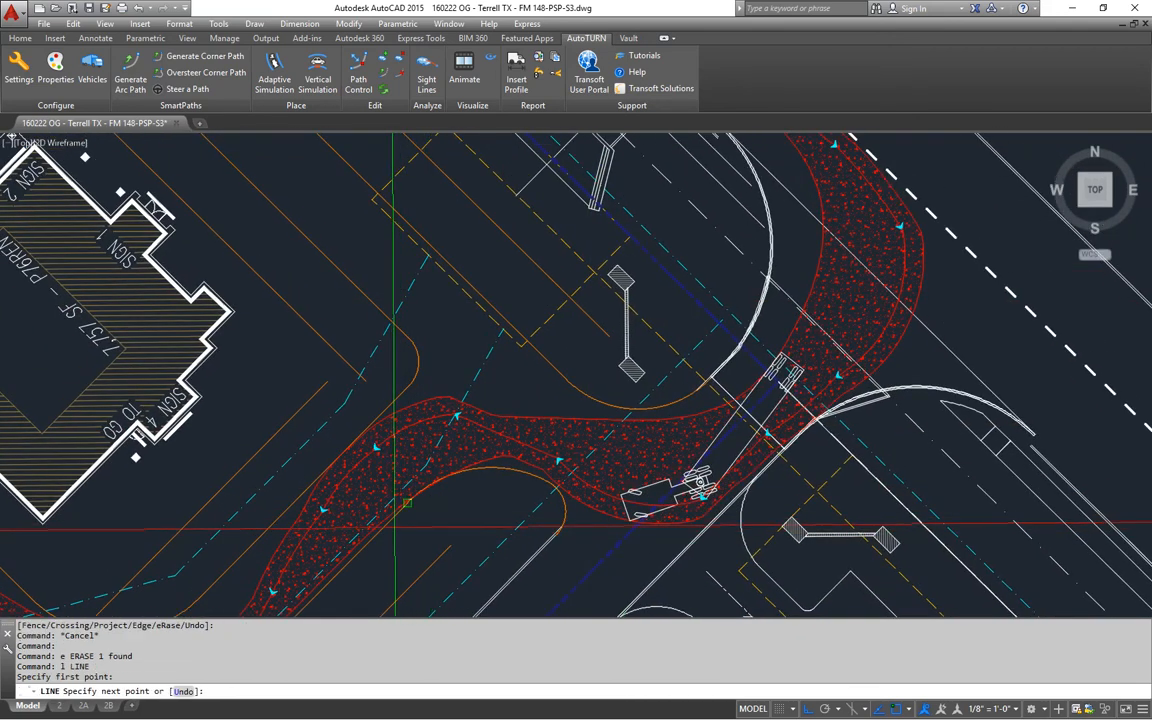
{"action": "left_click", "coordinate": [580, 363]}
{"action": "key", "text": "Return"}
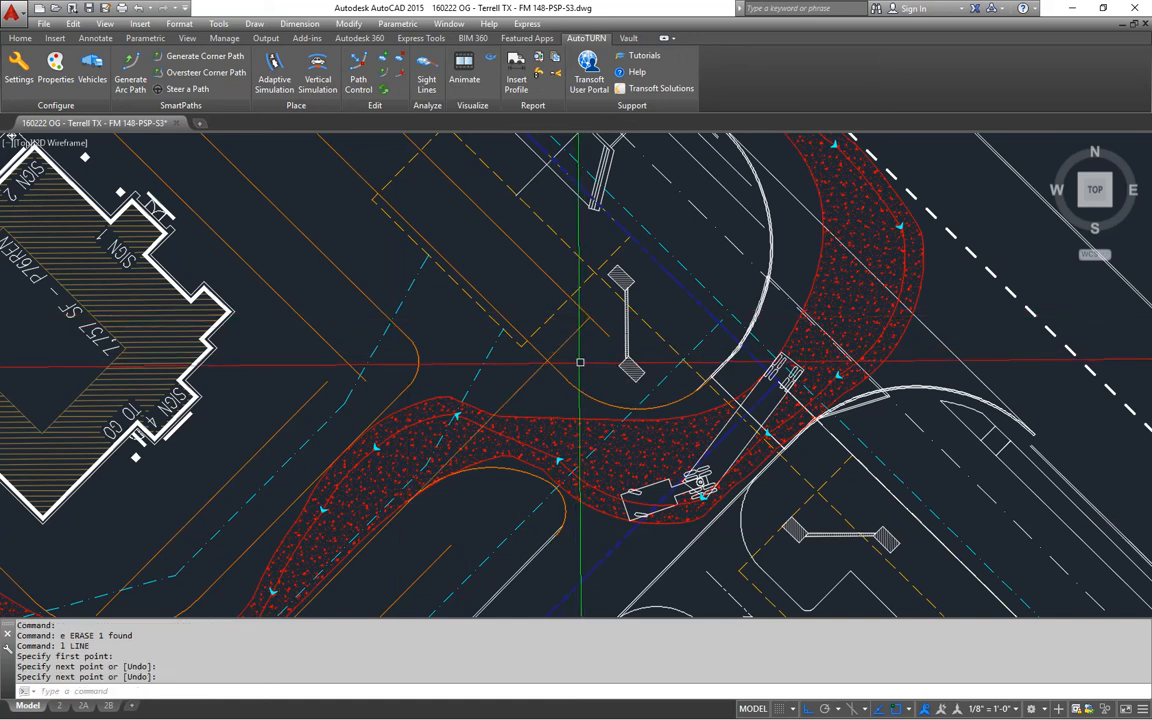
- Trim the northeast parking row line's southeast end at the temporary line and erase the temporary line
{"action": "type", "text": "t"}
{"action": "key", "text": "Return"}
{"action": "left_click", "coordinate": [603, 333]}
{"action": "key", "text": "Return"}
{"action": "key", "text": "Escape"}
{"action": "left_click", "coordinate": [576, 331]}
{"action": "type", "text": "e"}
{"action": "key", "text": "Return"}
- Examine the whole restaurant site, comparing the truck path with the curbs and parking row lines around the building
{"action": "scroll", "coordinate": [560, 352], "scroll_direction": "down", "scroll_amount": 2}
{"action": "middle_click_drag", "start_coordinate": [487, 322], "coordinate": [643, 388]}
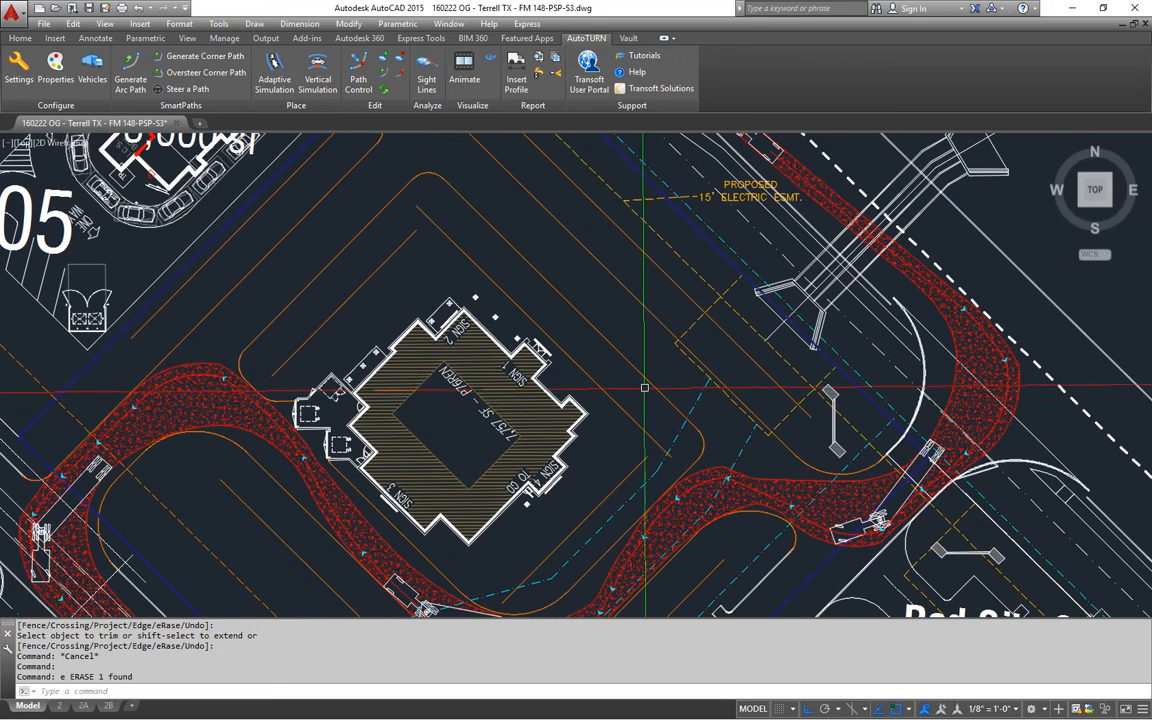
{"action": "scroll", "coordinate": [643, 388], "scroll_direction": "down", "scroll_amount": 2}
{"action": "middle_click_drag", "start_coordinate": [617, 430], "coordinate": [578, 394]}
{"action": "mouse_move", "coordinate": [588, 326]}
{"action": "middle_mouse_down"}
{"action": "mouse_move", "coordinate": [590, 360]}
{"action": "mouse_move", "coordinate": [589, 335]}
{"action": "middle_mouse_up"}
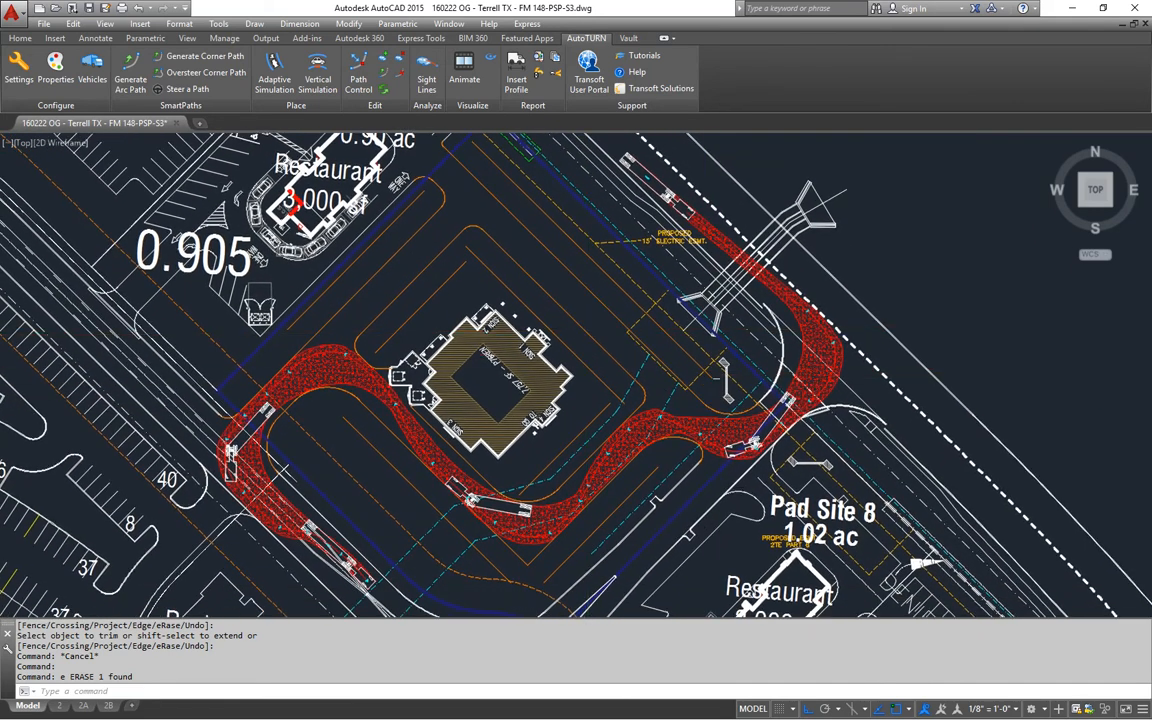
{"action": "middle_click_drag", "start_coordinate": [717, 372], "coordinate": [719, 382]}
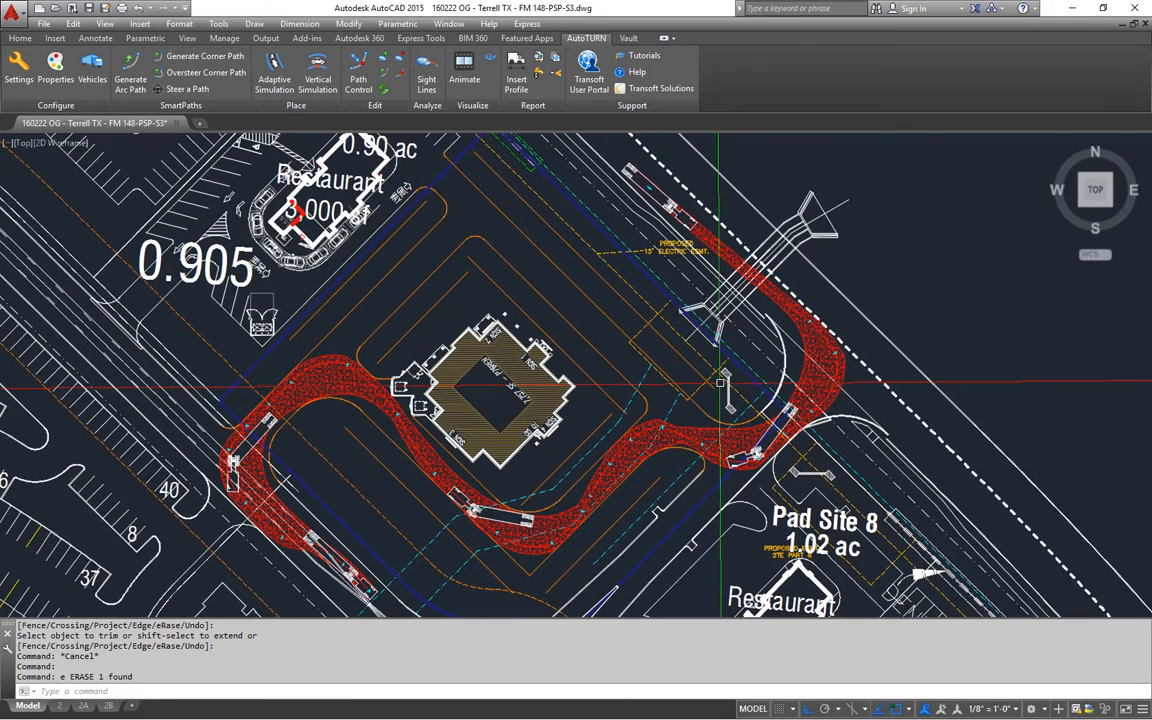
{"action": "mouse_move", "coordinate": [575, 440]}
{"action": "middle_mouse_down"}
{"action": "mouse_move", "coordinate": [605, 386]}
{"action": "mouse_move", "coordinate": [610, 431]}
{"action": "middle_mouse_up"}
{"action": "type", "text": "z"}
{"action": "key", "text": "Return"}
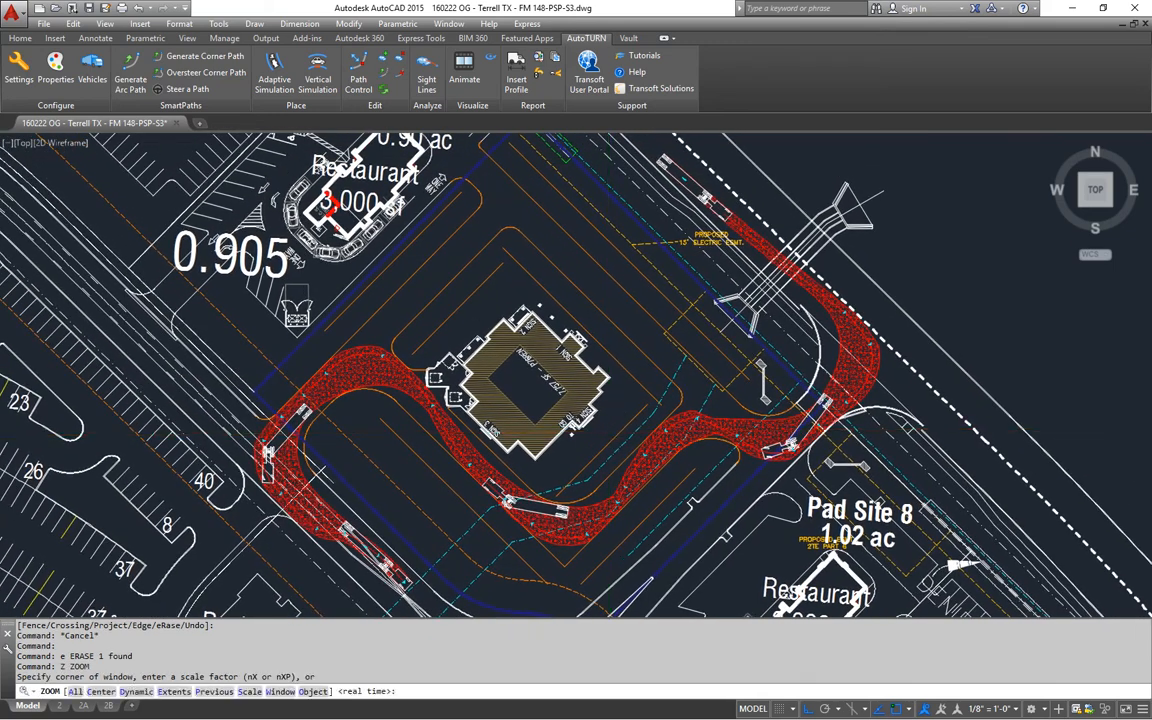
{"action": "key", "text": "Return"}
{"action": "left_click_drag", "start_coordinate": [618, 398], "coordinate": [633, 412]}
{"action": "middle_click_drag", "start_coordinate": [657, 380], "coordinate": [621, 403]}
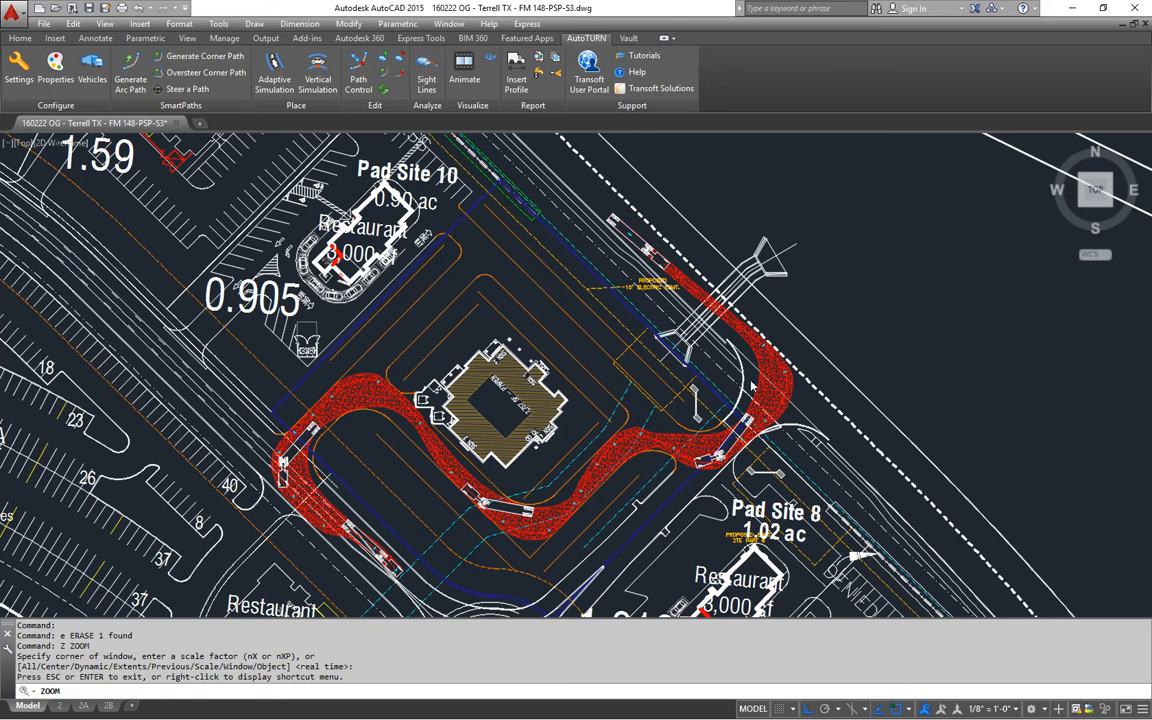
{"action": "mouse_move", "coordinate": [595, 388]}
{"action": "middle_mouse_down"}
{"action": "mouse_move", "coordinate": [605, 381]}
{"action": "mouse_move", "coordinate": [593, 358]}
{"action": "middle_mouse_up"}
{"action": "right_click", "coordinate": [607, 387]}
{"action": "key", "text": "Escape"}
{"action": "key", "text": "Escape"}
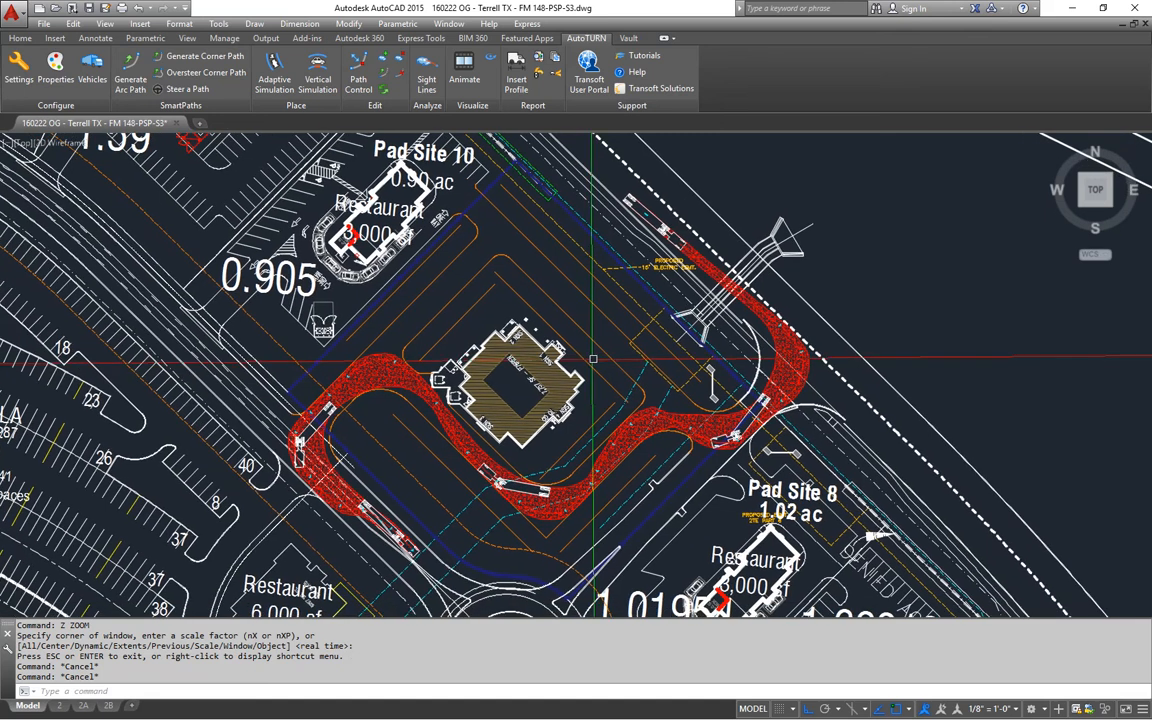